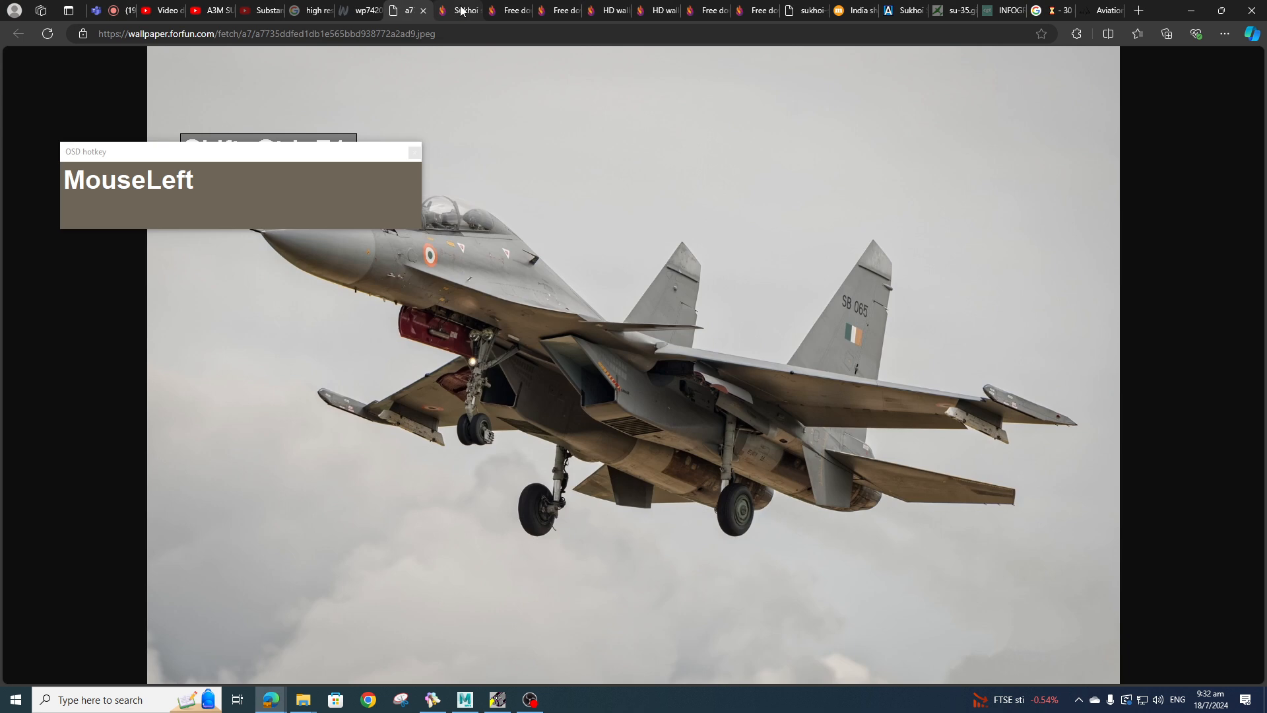
# - Look through the open Sukhoi Su-30 wallpaper pages for rear engine photos, ending on the white plane's rear view, and return to Maya
pyautogui.click(462, 11)
pyautogui.scroll(3, 758, 301)
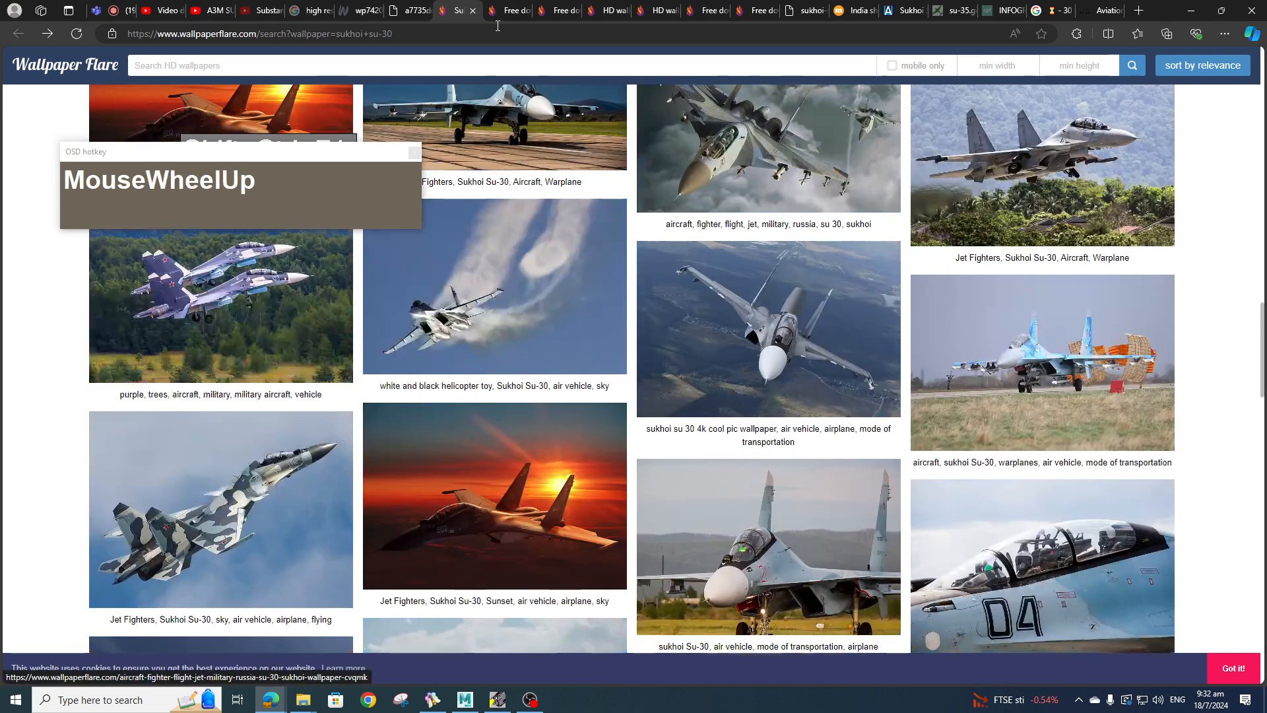
pyautogui.click(520, 11)
pyautogui.scroll(-7, 659, 464)
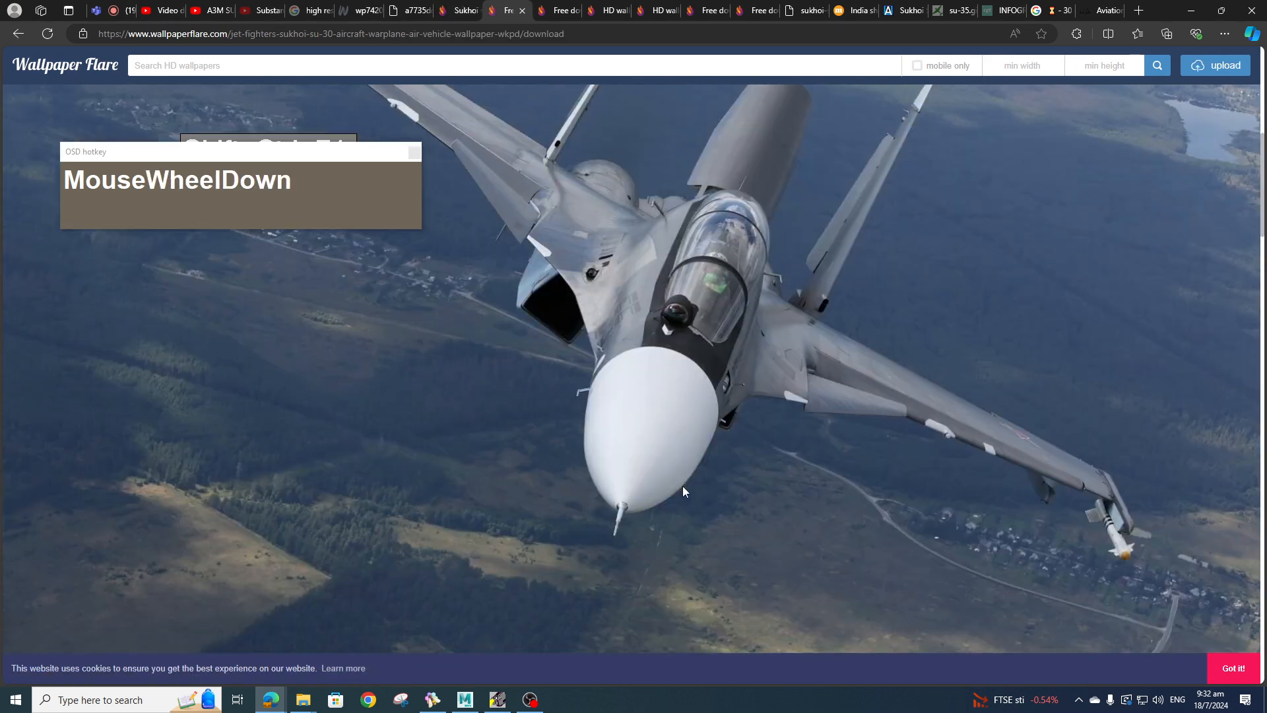
pyautogui.scroll(1, 700, 462)
pyautogui.click(559, 10)
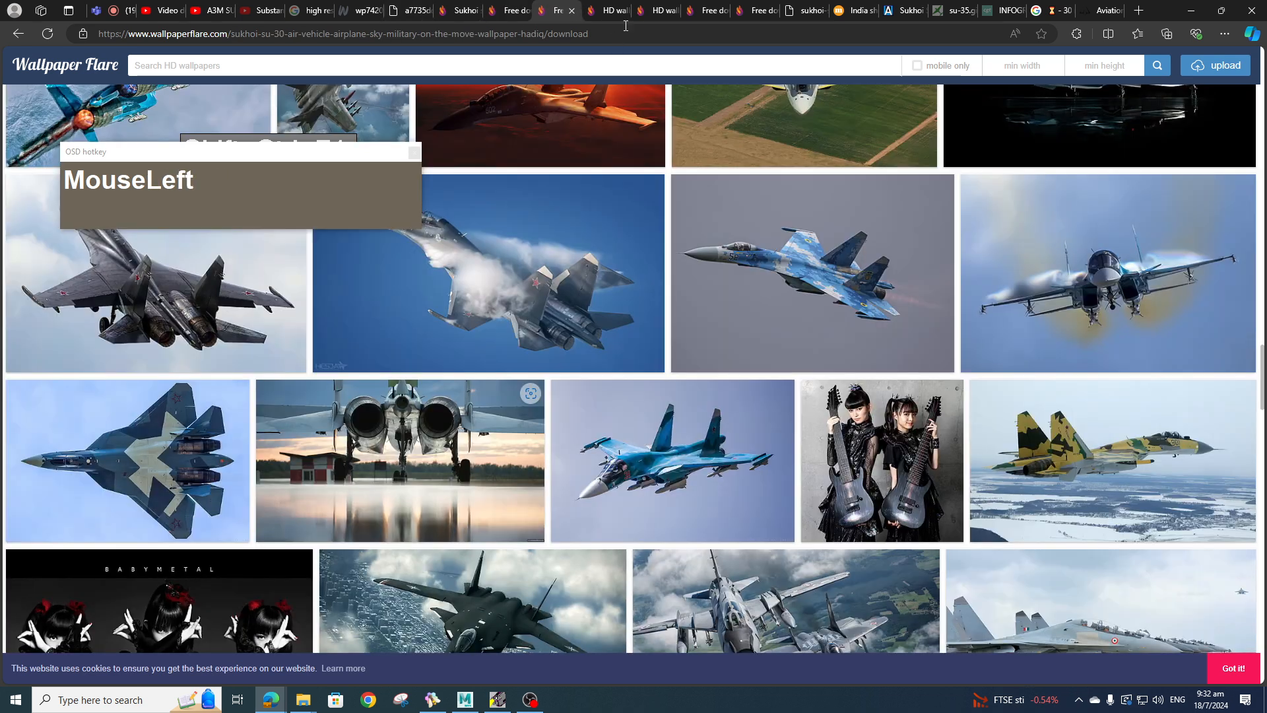
pyautogui.click(615, 10)
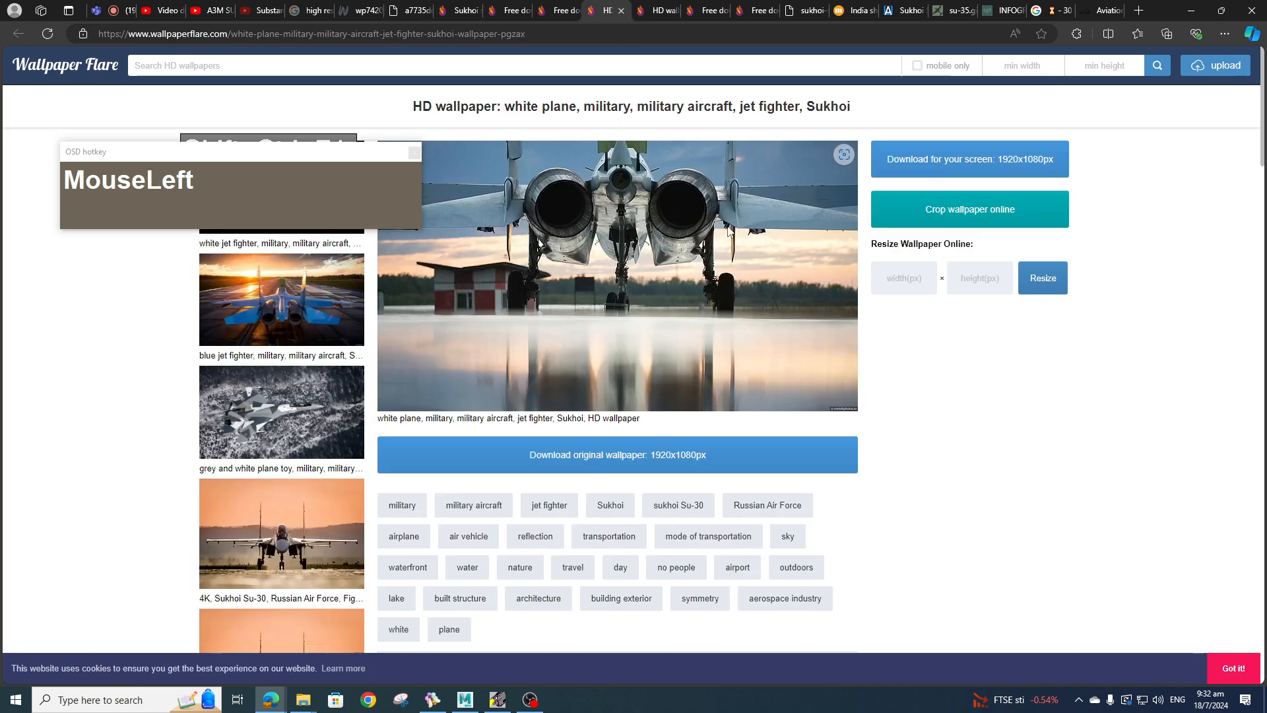
pyautogui.click(1191, 11)
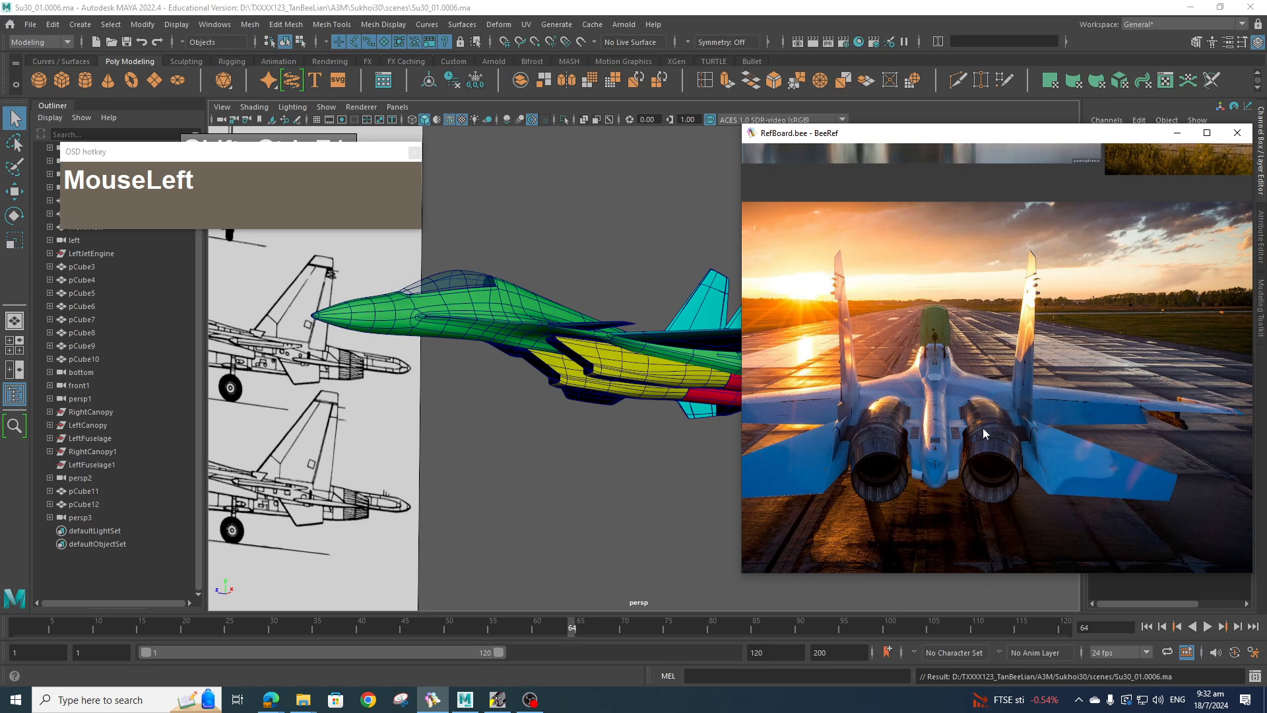
# - Examine the twin engine nozzles and central tail boom in the sunset runway photo on the BeeRef board
pyautogui.scroll(4, 995, 482)
pyautogui.scroll(-2, 1001, 491)
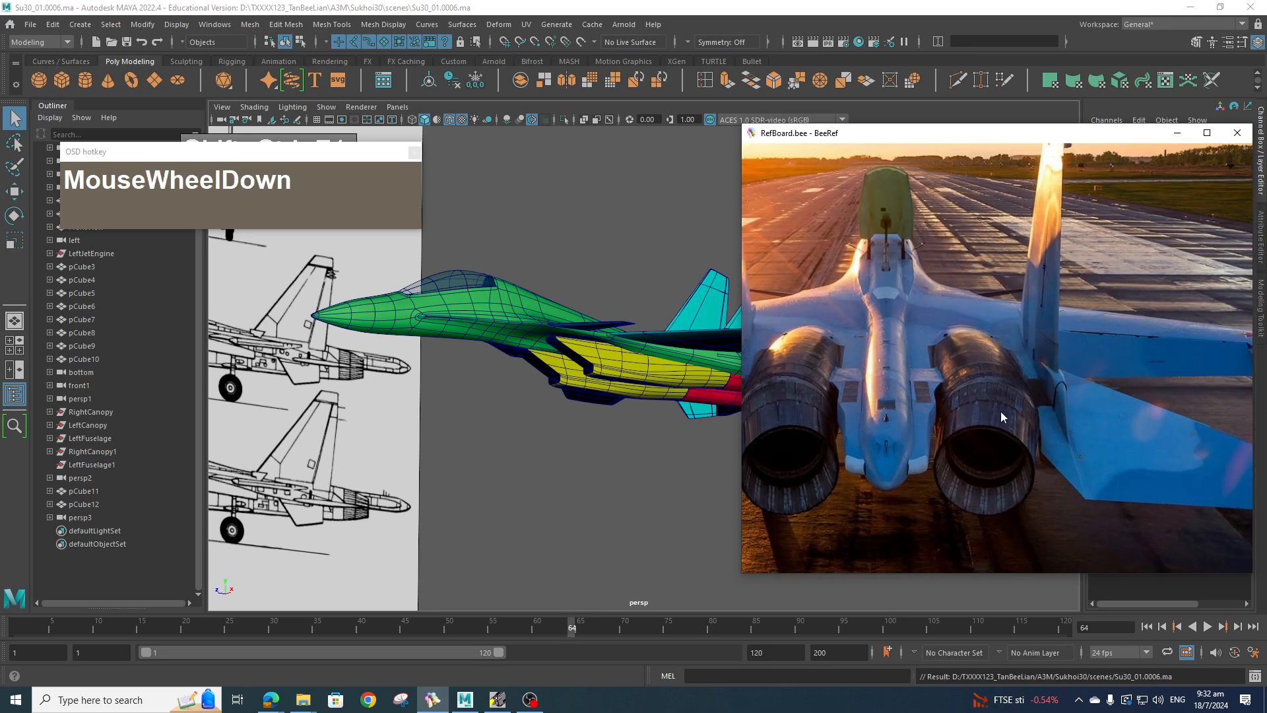
pyautogui.scroll(-1, 810, 451)
pyautogui.scroll(-1, 821, 449)
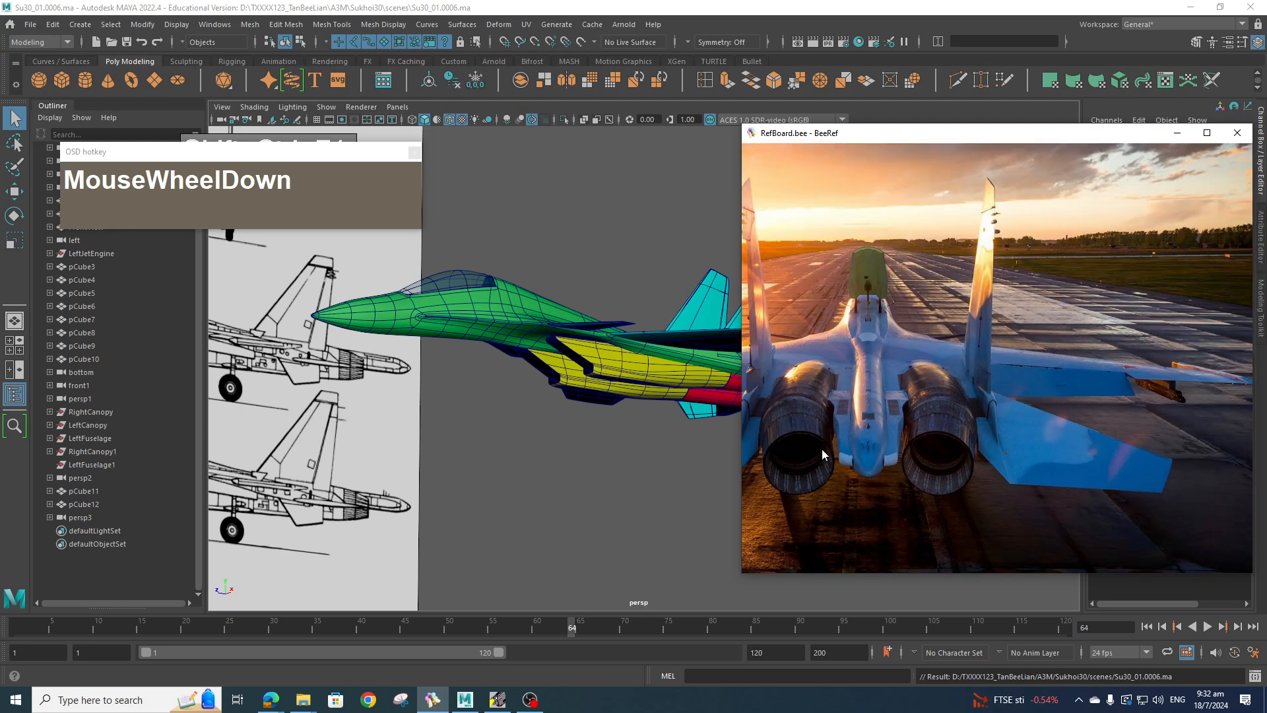
pyautogui.scroll(-1, 838, 457)
pyautogui.moveTo(838, 457); pyautogui.dragTo(969, 450, button='middle')
pyautogui.scroll(2, 995, 433)
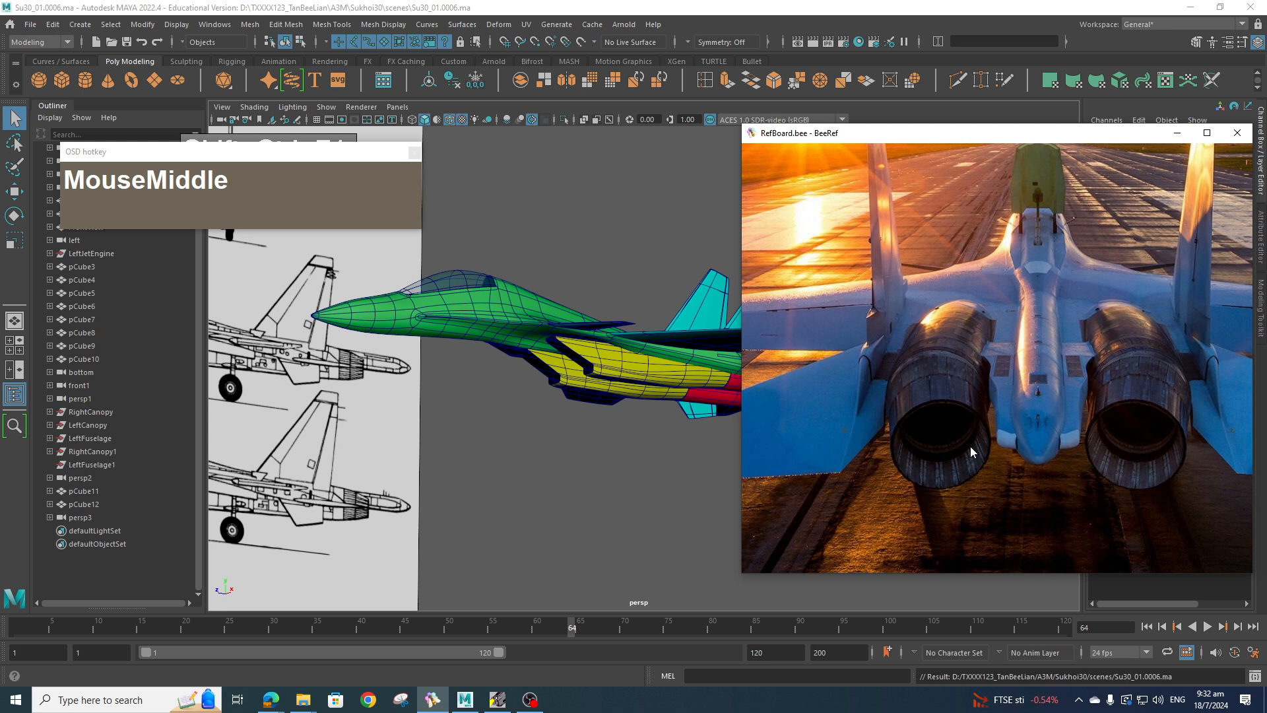
# - Examine the engines in the photo of the jet with lit afterburners, and return to the sunset runway photo
pyautogui.scroll(-4, 970, 452)
pyautogui.moveTo(1036, 400); pyautogui.dragTo(1021, 410, button='middle')
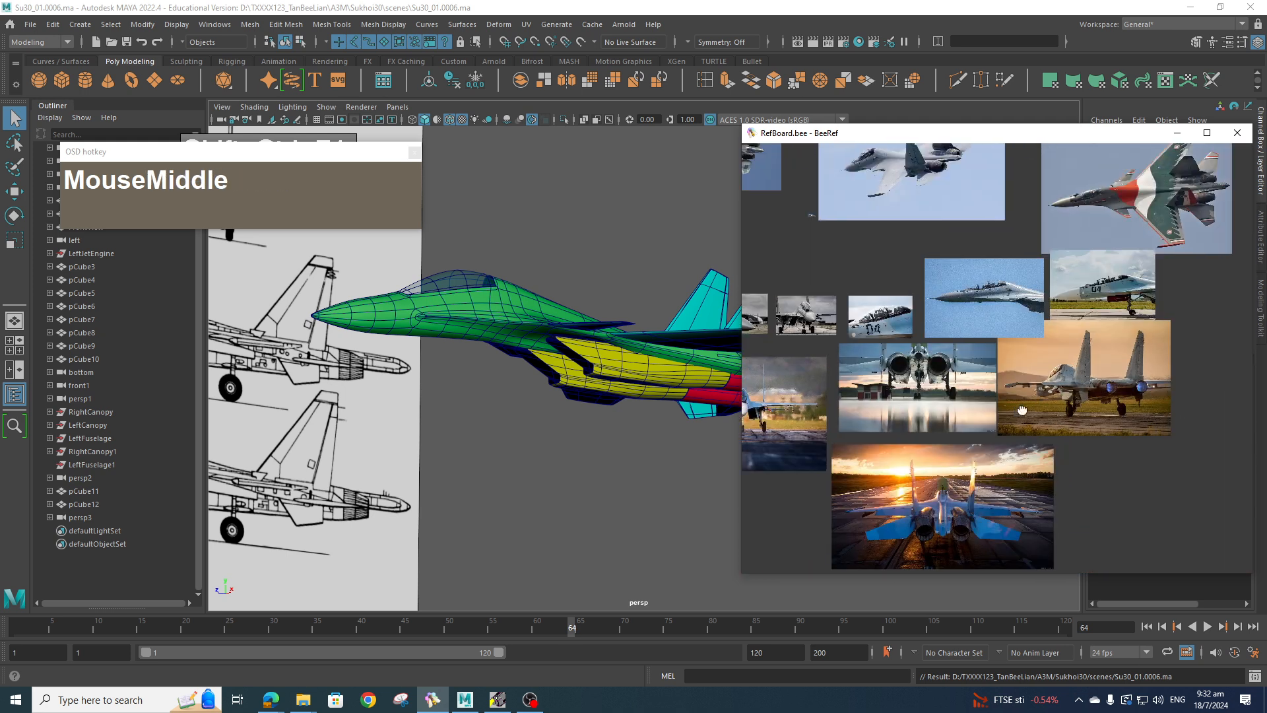
pyautogui.scroll(4, 997, 446)
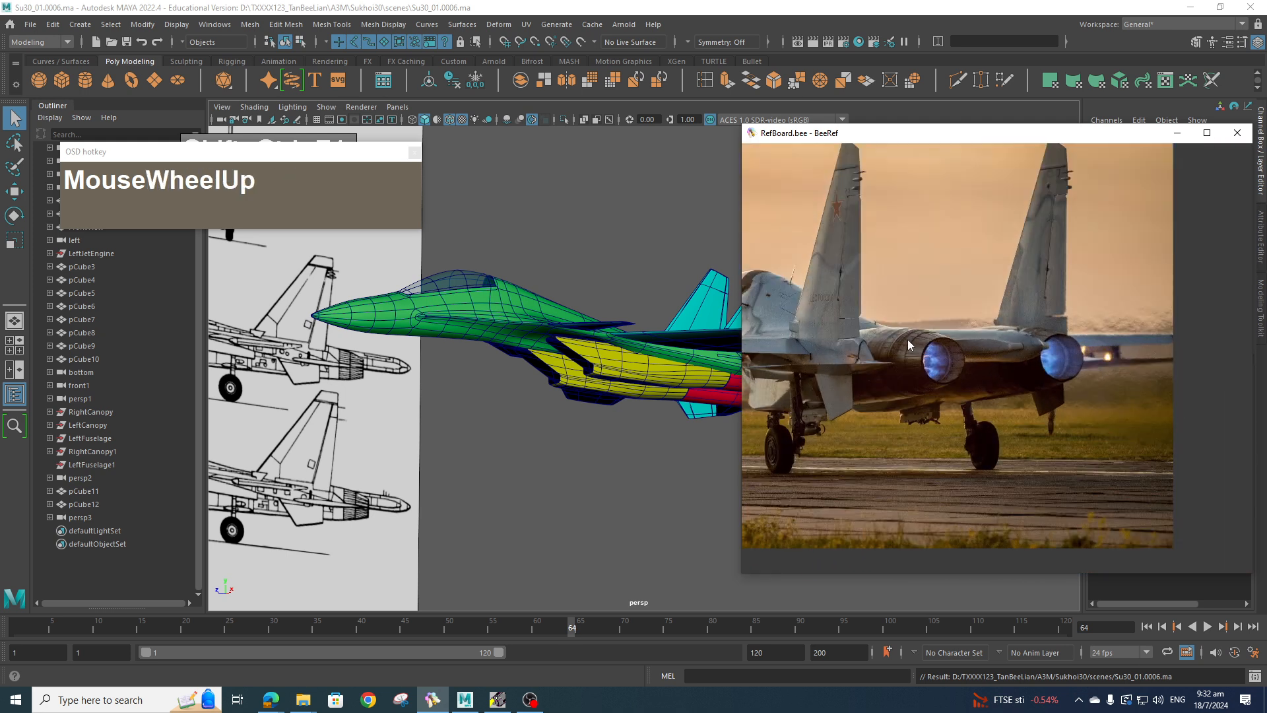
pyautogui.moveTo(973, 363); pyautogui.dragTo(1016, 370, button='middle')
pyautogui.scroll(3, 1020, 389)
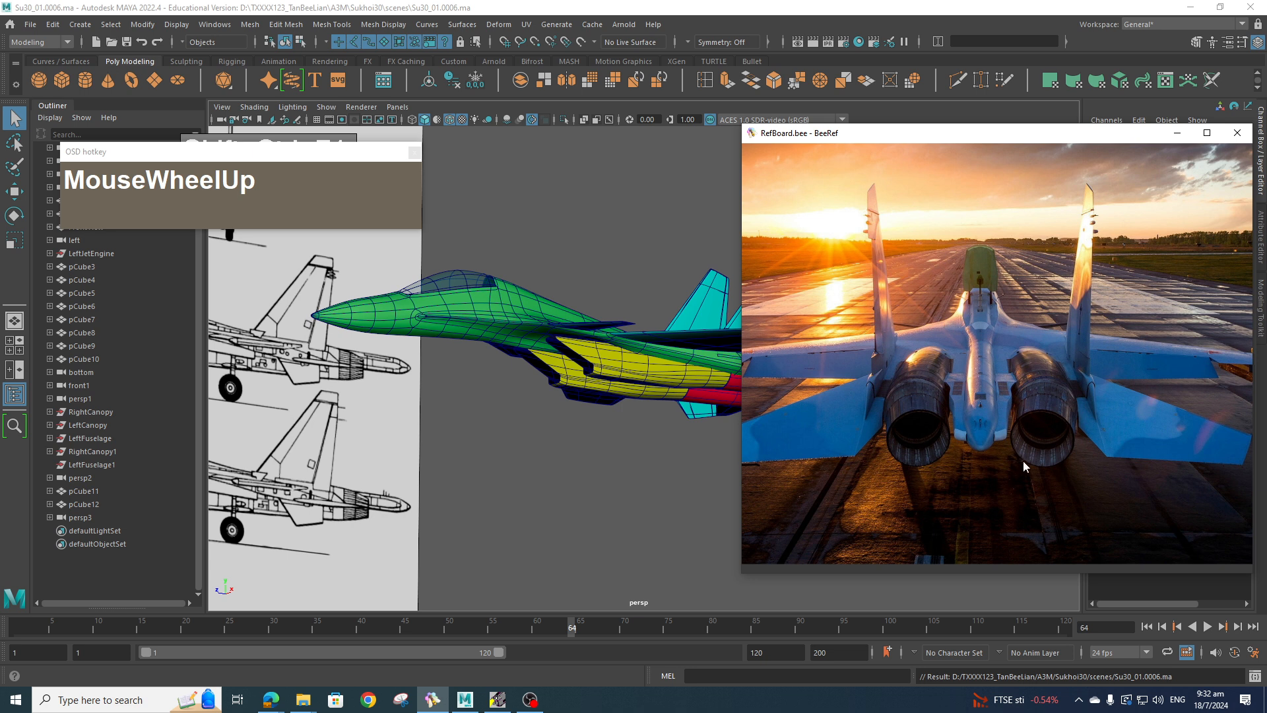
# - Examine the undersides of both engine nacelles in the low rear-view photo with the wet ground reflection
pyautogui.scroll(-3, 1015, 445)
pyautogui.moveTo(1012, 426); pyautogui.dragTo(1035, 492, button='middle')
pyautogui.scroll(5, 1023, 314)
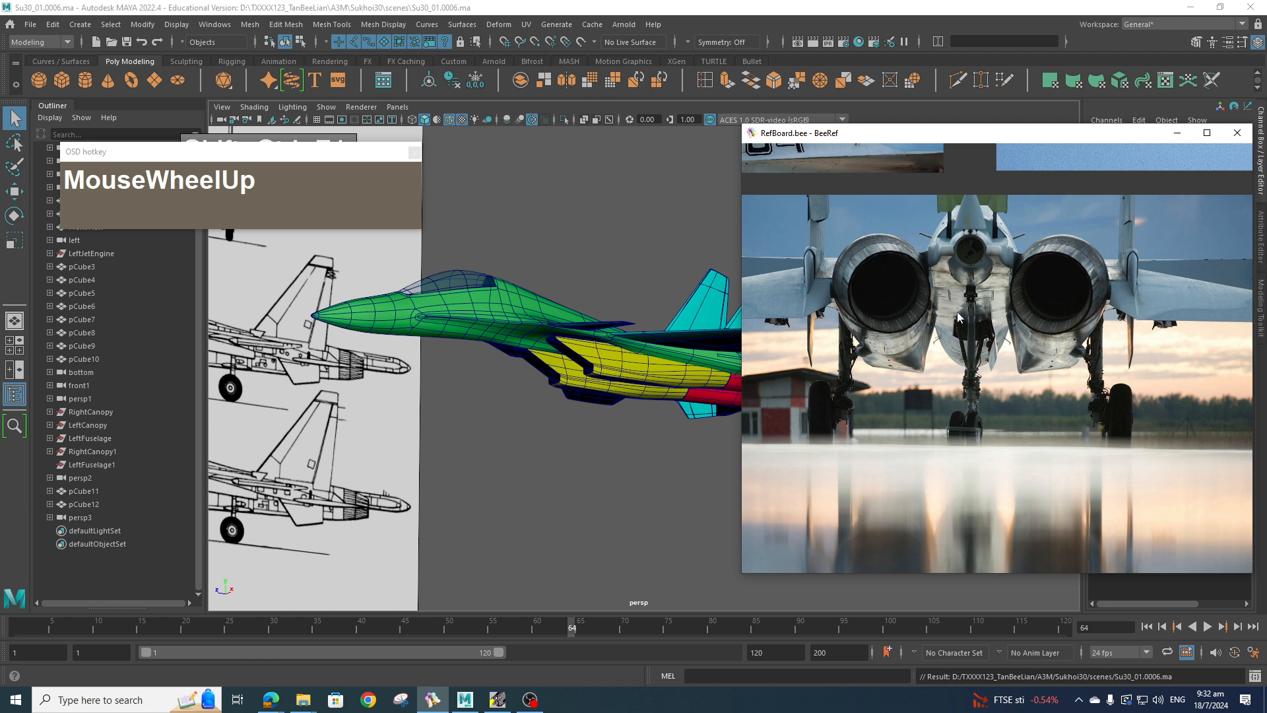
pyautogui.moveTo(998, 323); pyautogui.dragTo(999, 357, button='middle')
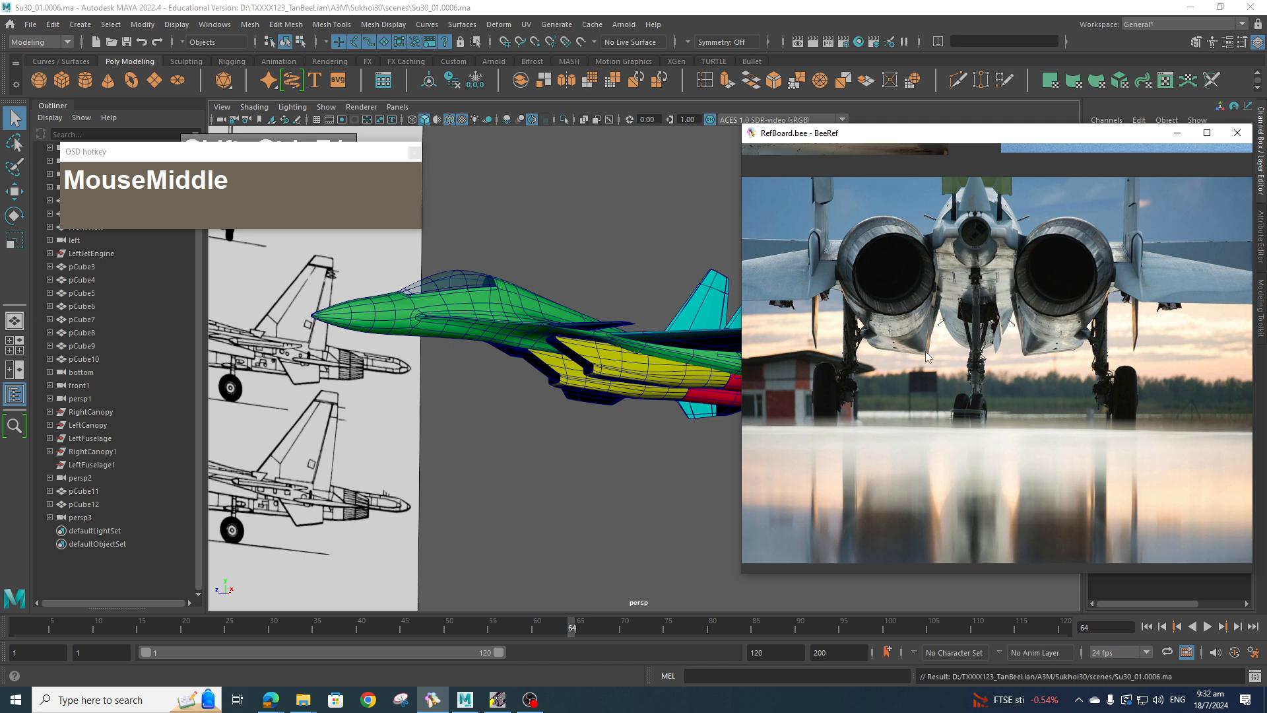
# - Inspect the jet model's air intakes and engine undersides from the front in the Maya perspective view
pyautogui.keyDown('alt'); pyautogui.moveTo(684, 405); pyautogui.dragTo(708, 518); pyautogui.keyUp('alt')
pyautogui.scroll(4, 783, 406)
pyautogui.scroll(3, 781, 408)
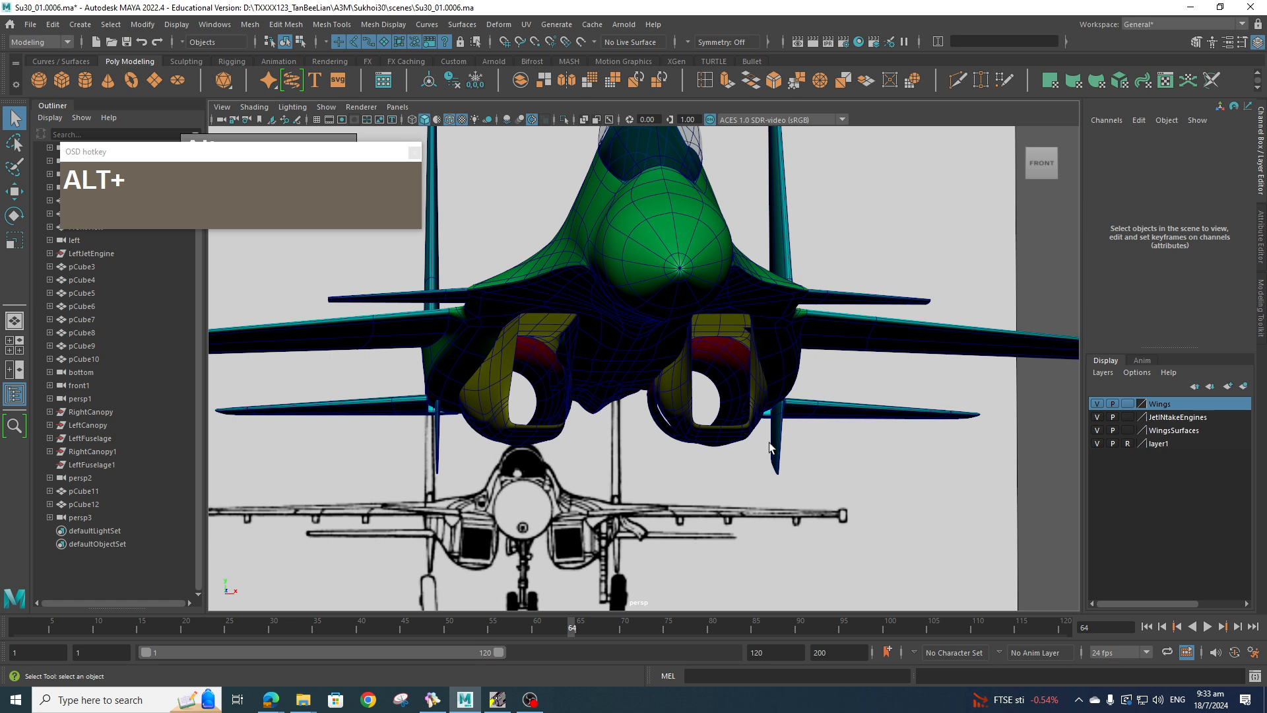
pyautogui.keyDown('alt'); pyautogui.scroll(-4, 770, 448); pyautogui.keyUp('alt')
pyautogui.keyDown('alt'); pyautogui.moveTo(869, 477); pyautogui.dragTo(826, 479); pyautogui.keyUp('alt')
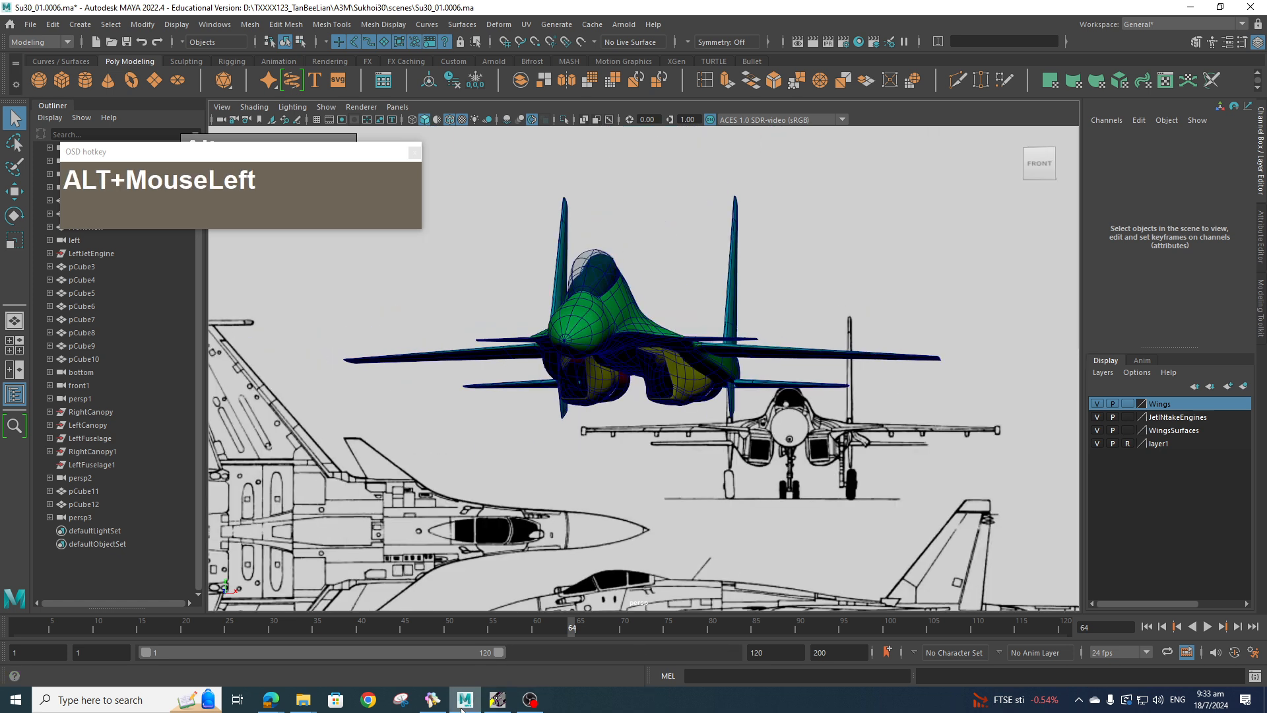
# - Magnify the rear-view photo and mark the nacelle's slanted lower edge, inner side and angle to a horizontal line in red, and clear the marks
pyautogui.click(432, 700)
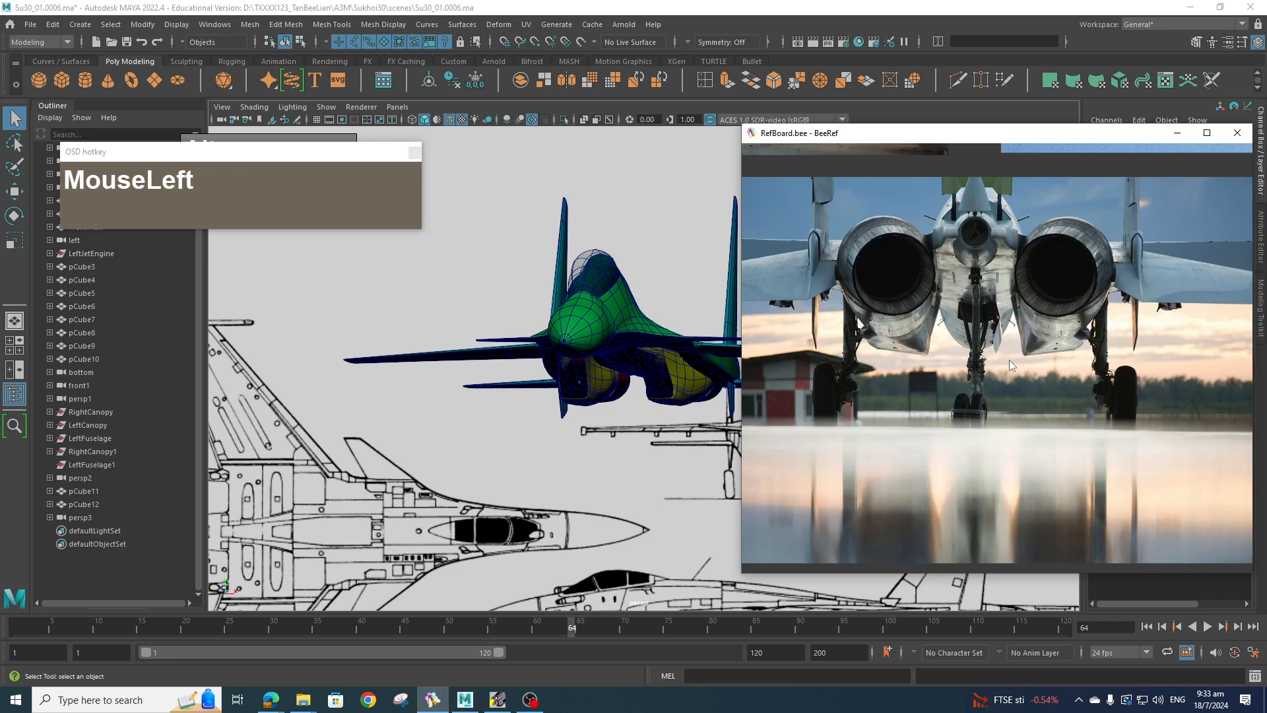
pyautogui.hotkey('ctrl', '1')
pyautogui.click(765, 320)
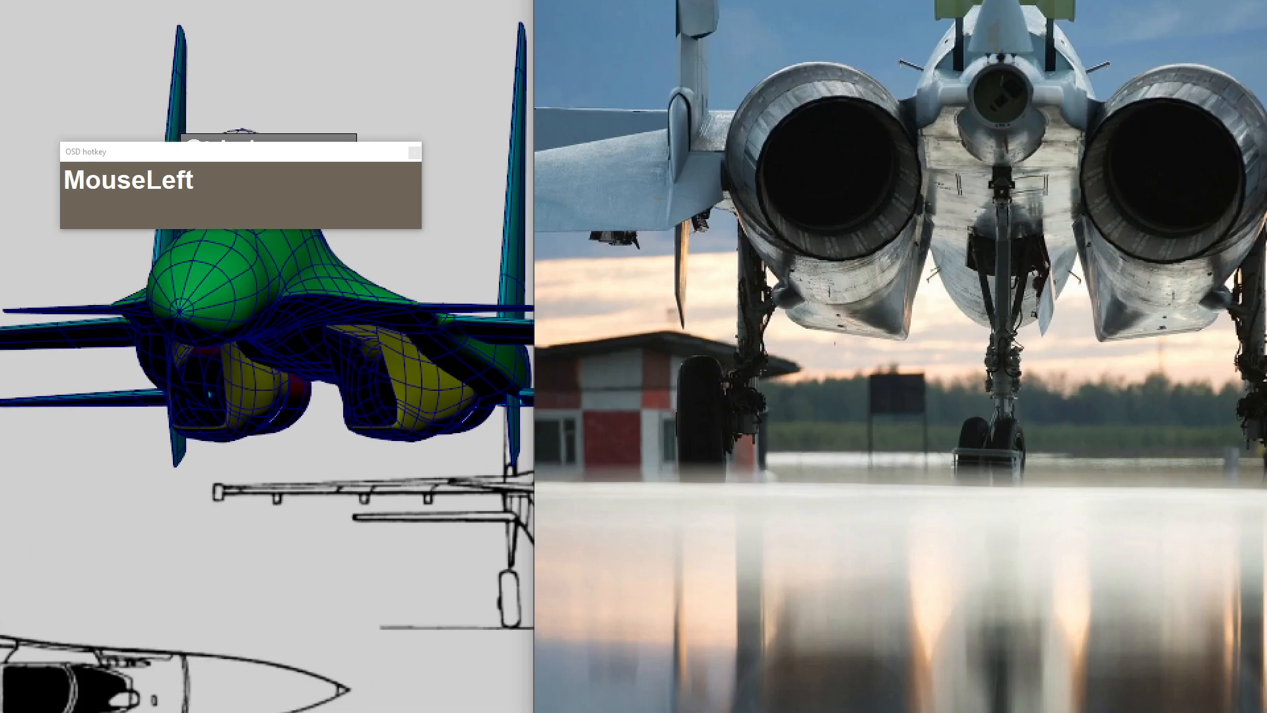
pyautogui.moveTo(765, 319); pyautogui.dragTo(909, 351)
pyautogui.moveTo(928, 239); pyautogui.dragTo(906, 366)
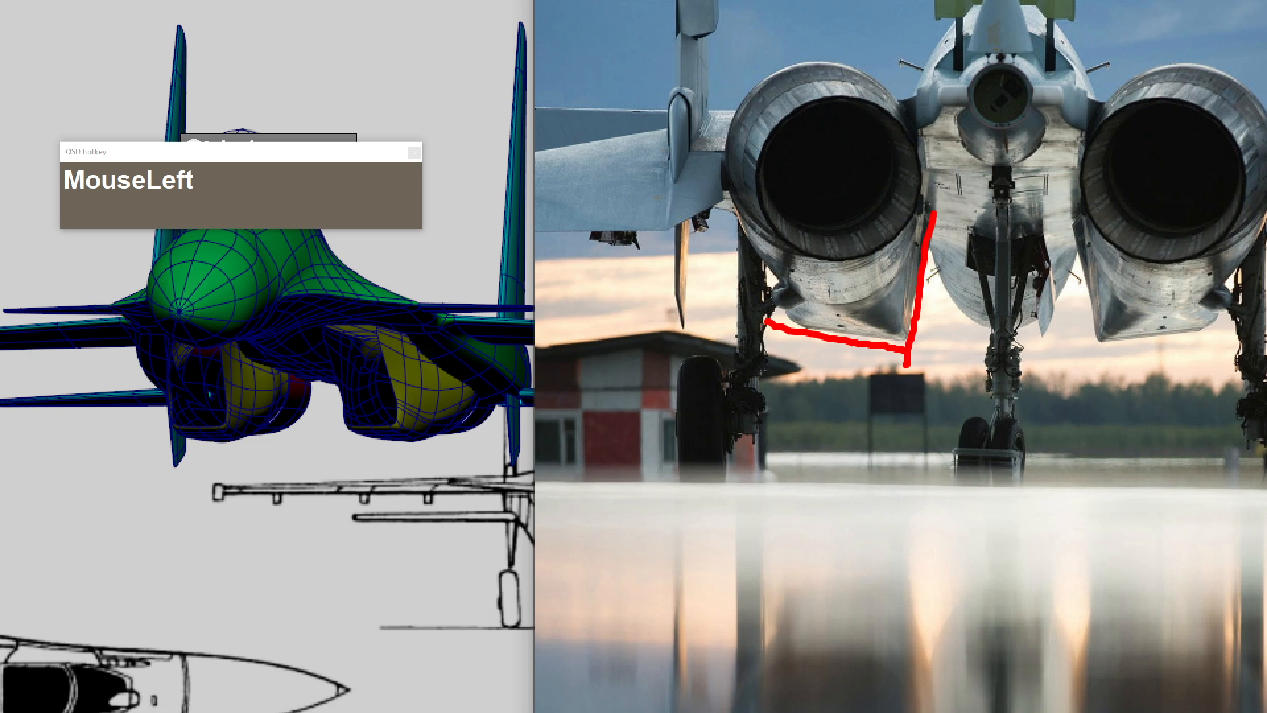
pyautogui.moveTo(703, 393); pyautogui.dragTo(989, 400)
pyautogui.moveTo(855, 343); pyautogui.dragTo(827, 388)
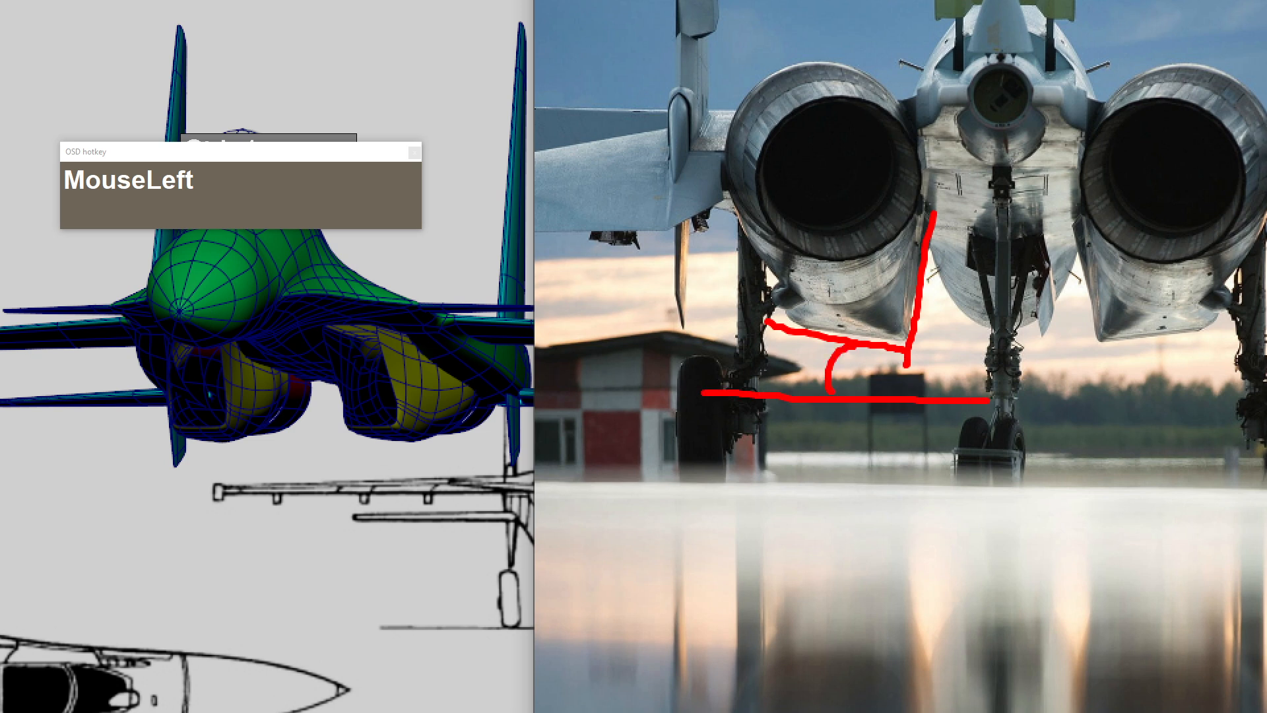
pyautogui.press('Escape')
# - Browse the reference board and examine the nacelle, nozzle and tail fins in the lit-afterburner photo
pyautogui.scroll(-6, 1031, 273)
pyautogui.middleClick(1031, 274)
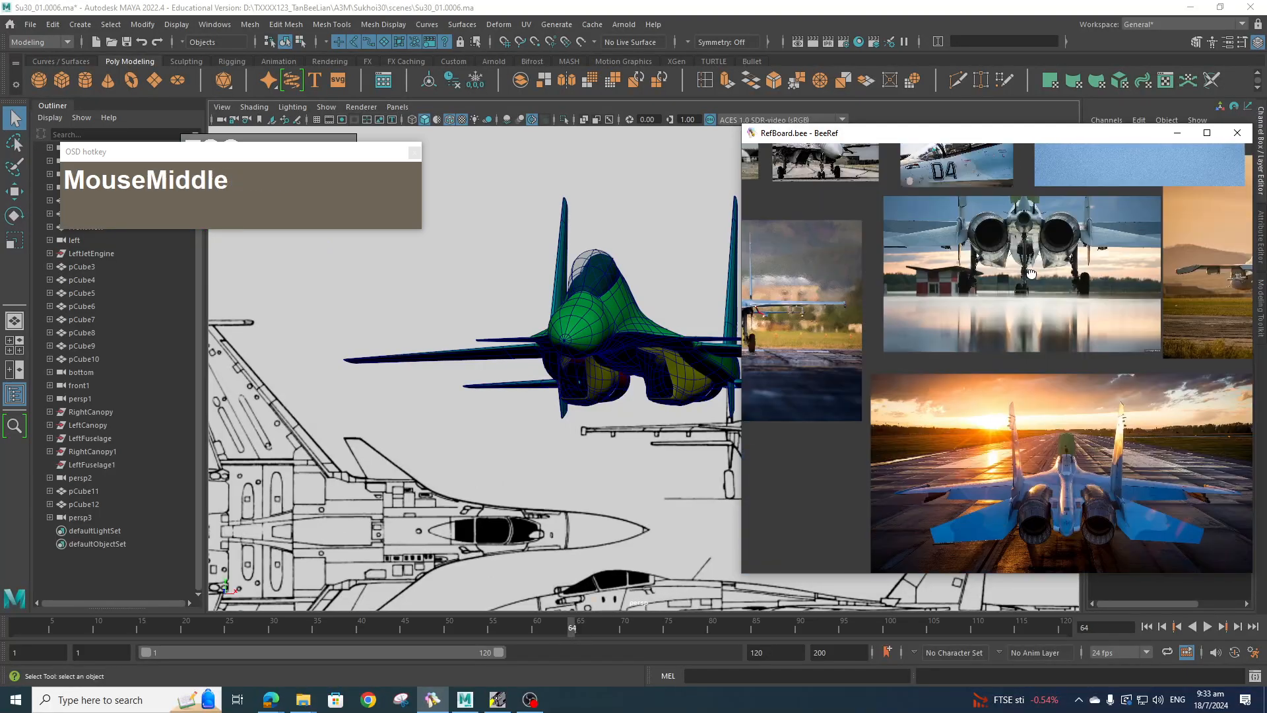
pyautogui.moveTo(1031, 273); pyautogui.dragTo(1003, 145, button='middle')
pyautogui.scroll(6, 1042, 376)
pyautogui.scroll(-16, 1064, 351)
pyautogui.moveTo(1071, 334); pyautogui.dragTo(1080, 418, button='middle')
pyautogui.scroll(2, 1151, 278)
pyautogui.moveTo(1244, 281); pyautogui.dragTo(1030, 333, button='middle')
pyautogui.scroll(3, 1078, 345)
pyautogui.scroll(2, 1078, 343)
pyautogui.scroll(2, 1011, 334)
pyautogui.scroll(2, 970, 373)
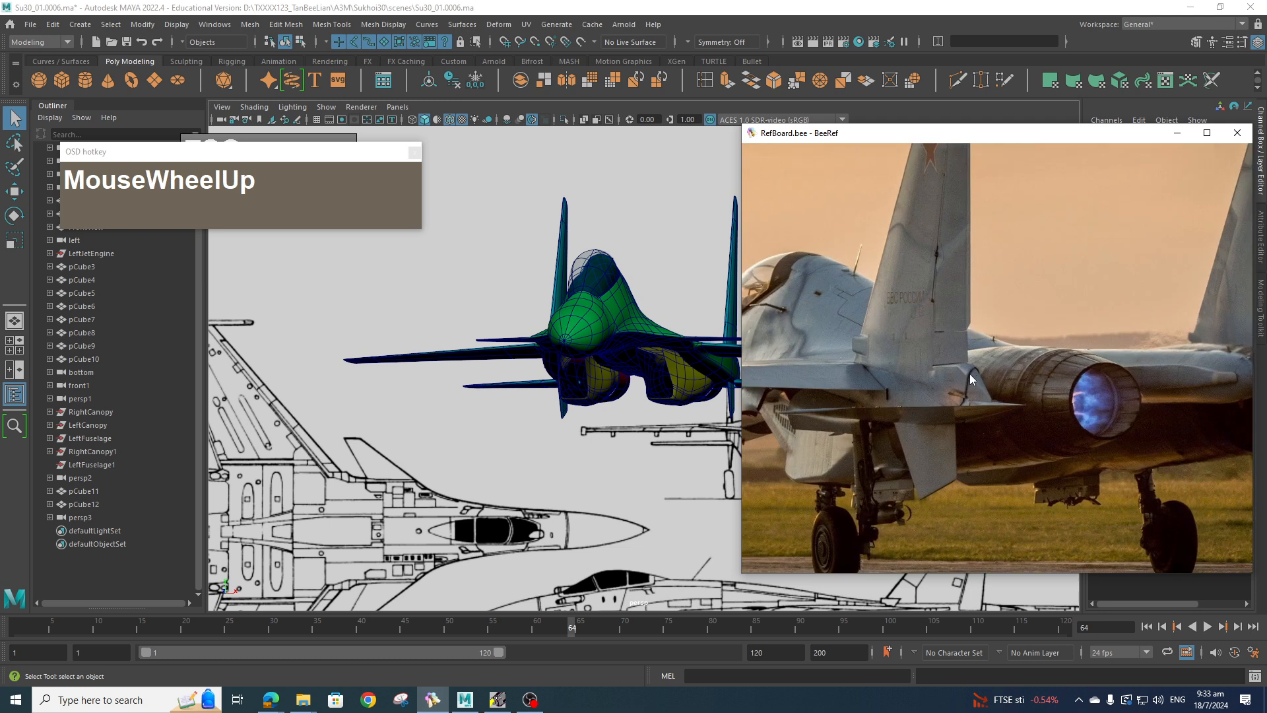
pyautogui.scroll(-3, 995, 403)
pyautogui.scroll(3, 986, 429)
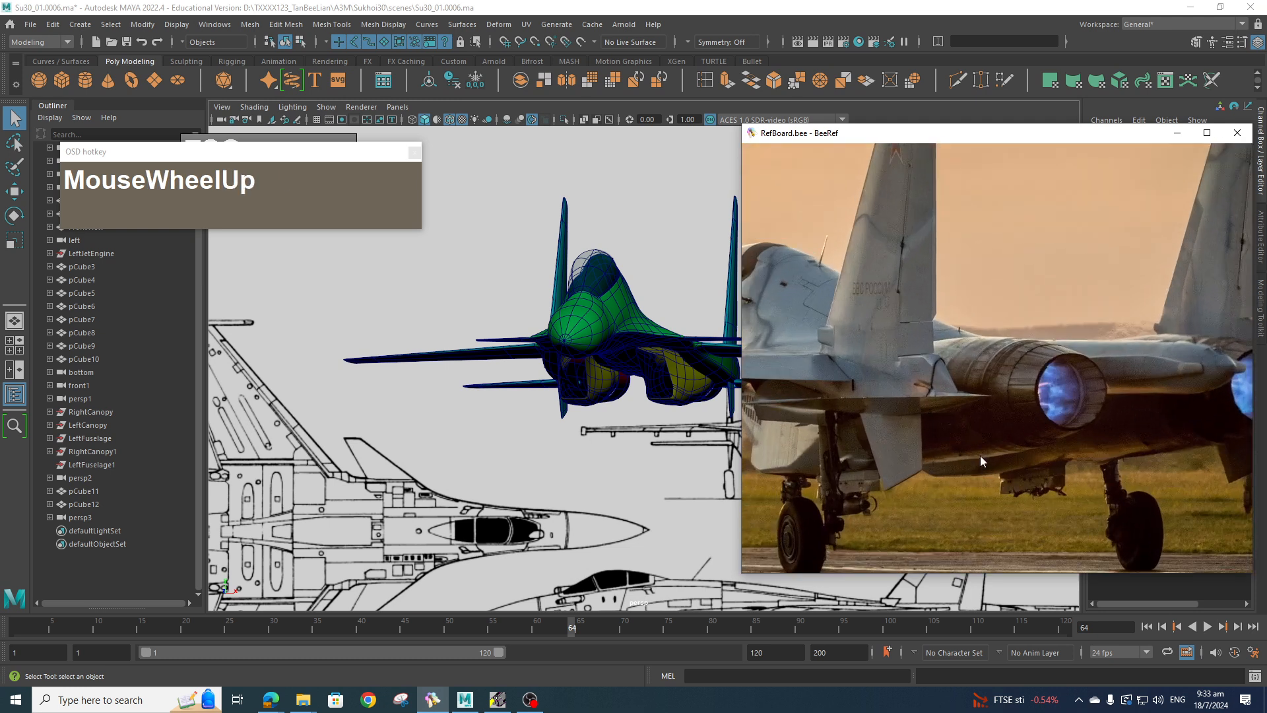
pyautogui.scroll(-4, 972, 445)
# - Review how the engines and tail boom line up in the full sunset runway photo
pyautogui.moveTo(973, 444); pyautogui.dragTo(1195, 195, button='middle')
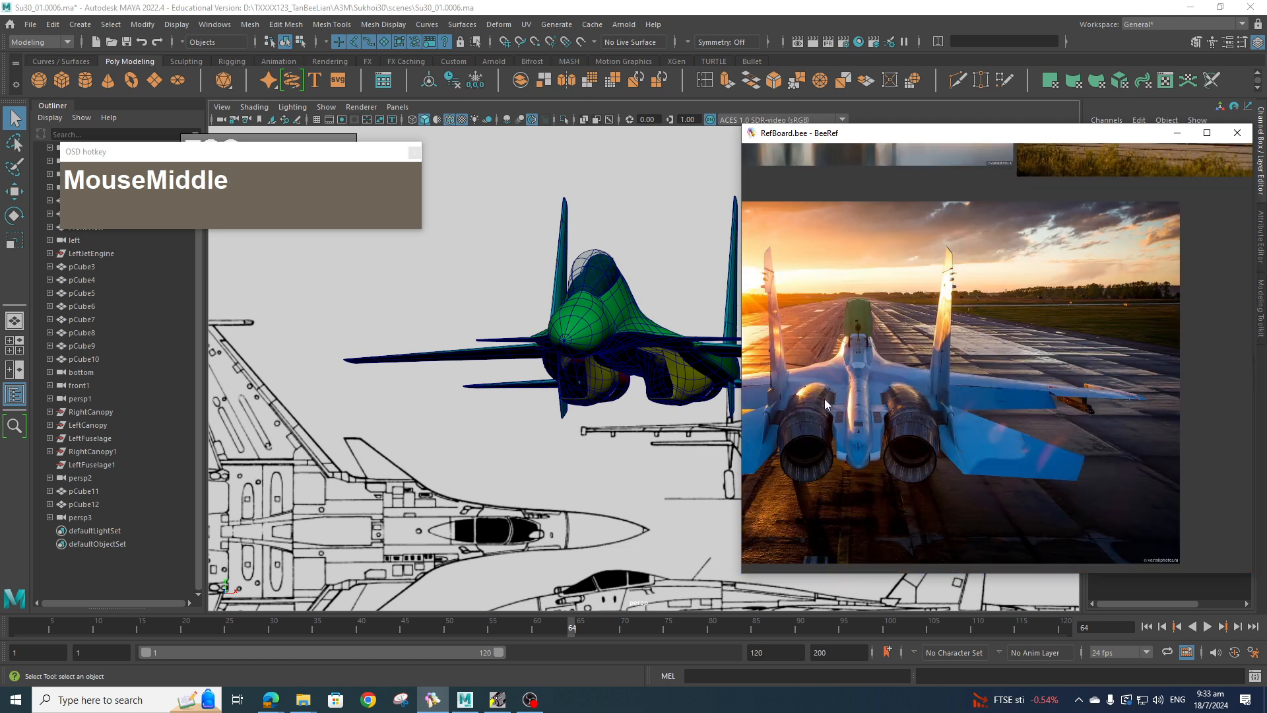
pyautogui.scroll(-2, 637, 459)
pyautogui.moveTo(831, 392); pyautogui.dragTo(966, 376, button='middle')
pyautogui.scroll(-1, 1002, 364)
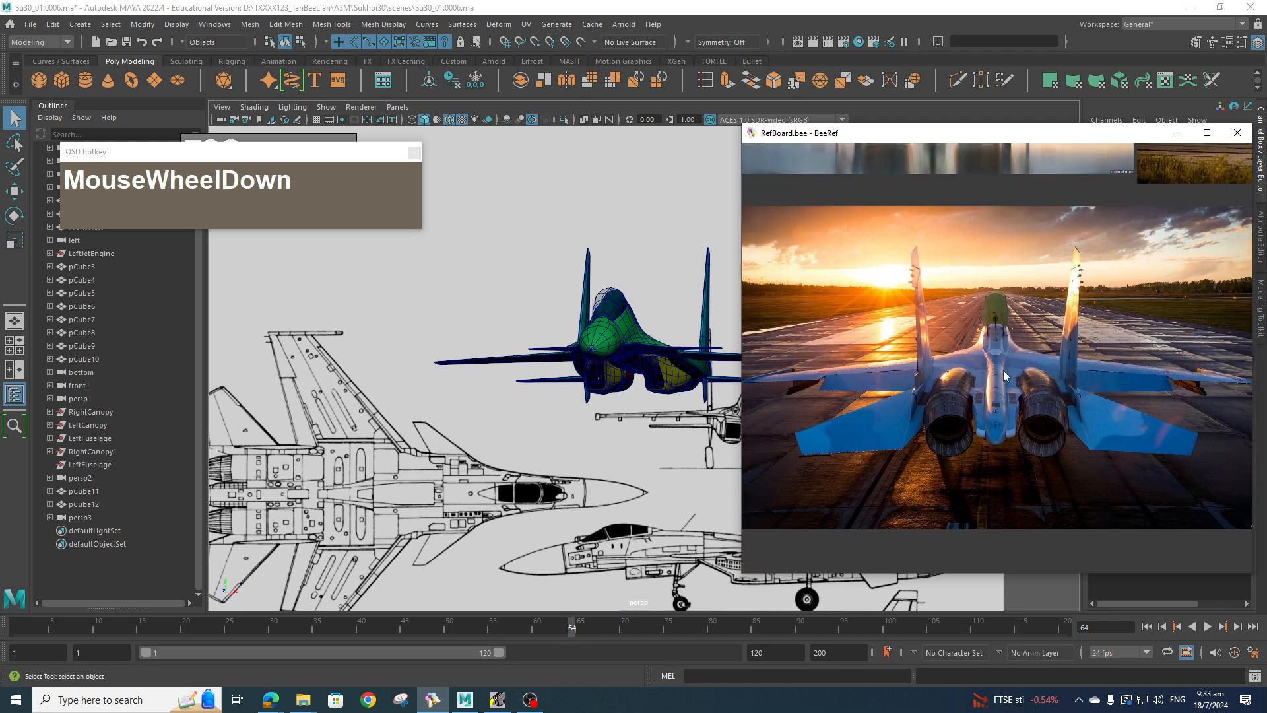
pyautogui.scroll(-3, 700, 409)
# - Move the hotkey displays away from the Outliner's camera entries and select the persp camera
pyautogui.keyDown('alt'); pyautogui.moveTo(757, 370); pyautogui.dragTo(793, 365); pyautogui.keyUp('alt')
pyautogui.moveTo(351, 155); pyautogui.dragTo(252, 220)
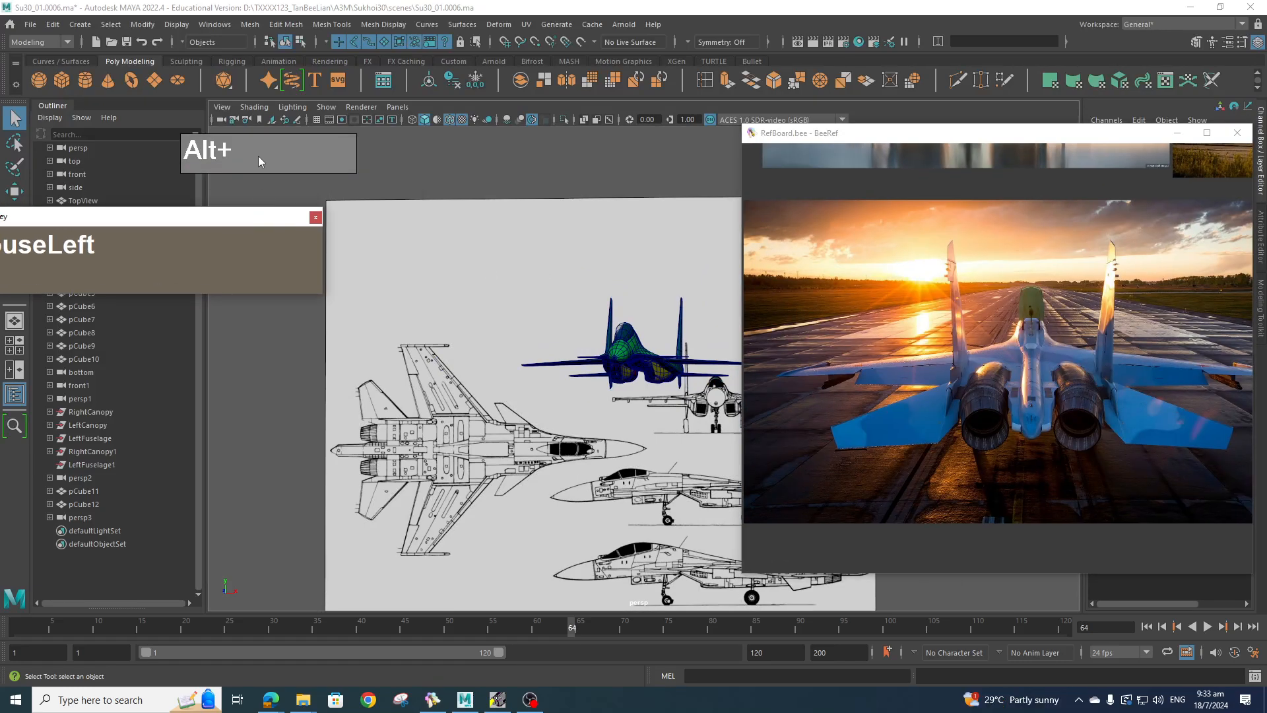
pyautogui.moveTo(259, 155); pyautogui.dragTo(90, 227)
pyautogui.click(78, 148)
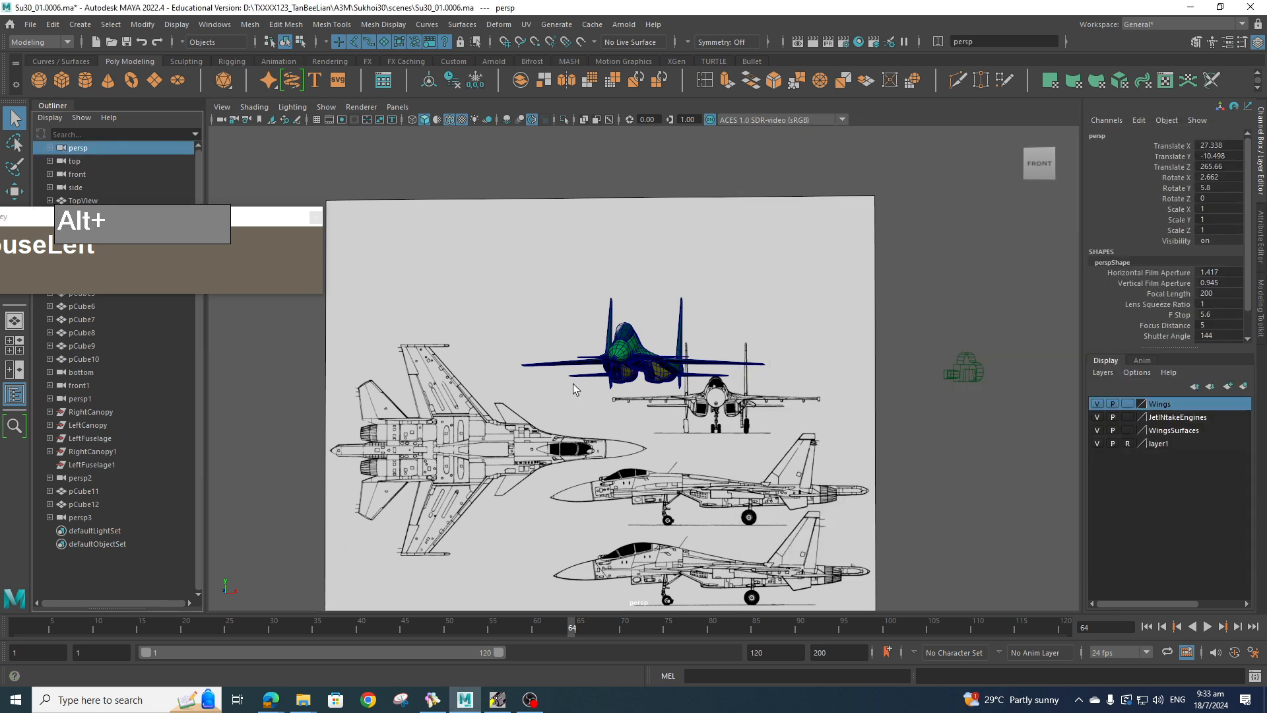
# - Set the persp camera's focal length to 35
pyautogui.keyDown('alt'); pyautogui.moveTo(716, 334); pyautogui.dragTo(639, 373); pyautogui.keyUp('alt')
pyautogui.keyDown('alt'); pyautogui.scroll(6, 640, 374); pyautogui.keyUp('alt')
pyautogui.keyDown('alt'); pyautogui.moveTo(670, 376); pyautogui.dragTo(718, 404, button='middle'); pyautogui.keyUp('alt')
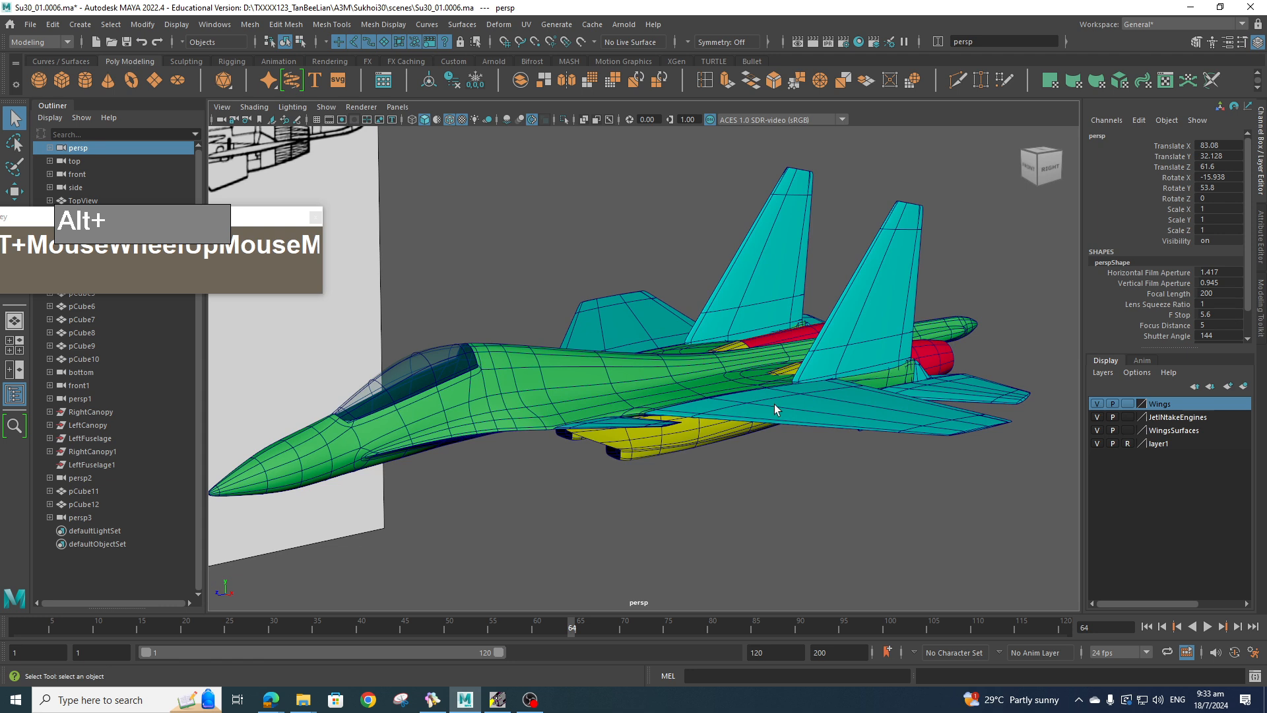
pyautogui.scroll(-4, 774, 404)
pyautogui.keyDown('alt'); pyautogui.moveTo(774, 404); pyautogui.dragTo(781, 401); pyautogui.keyUp('alt')
pyautogui.click(432, 699)
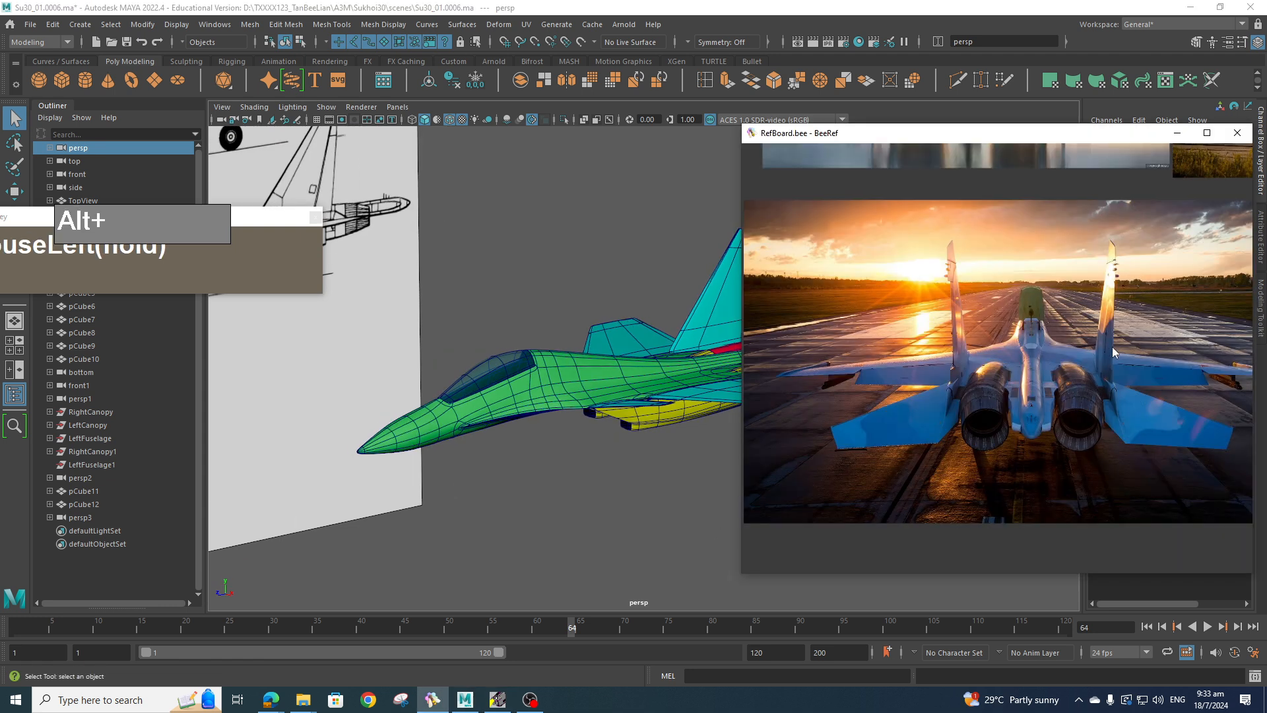
pyautogui.click(1178, 133)
pyautogui.doubleClick(1220, 294)
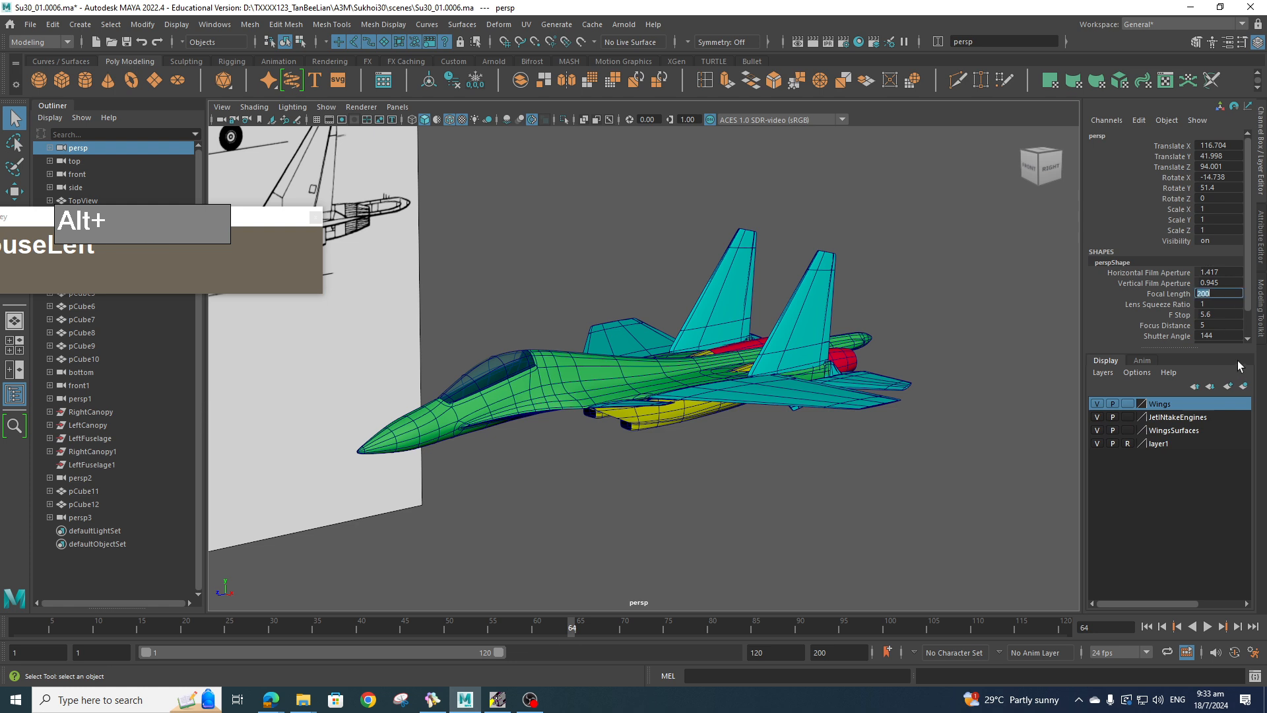
pyautogui.write('35')
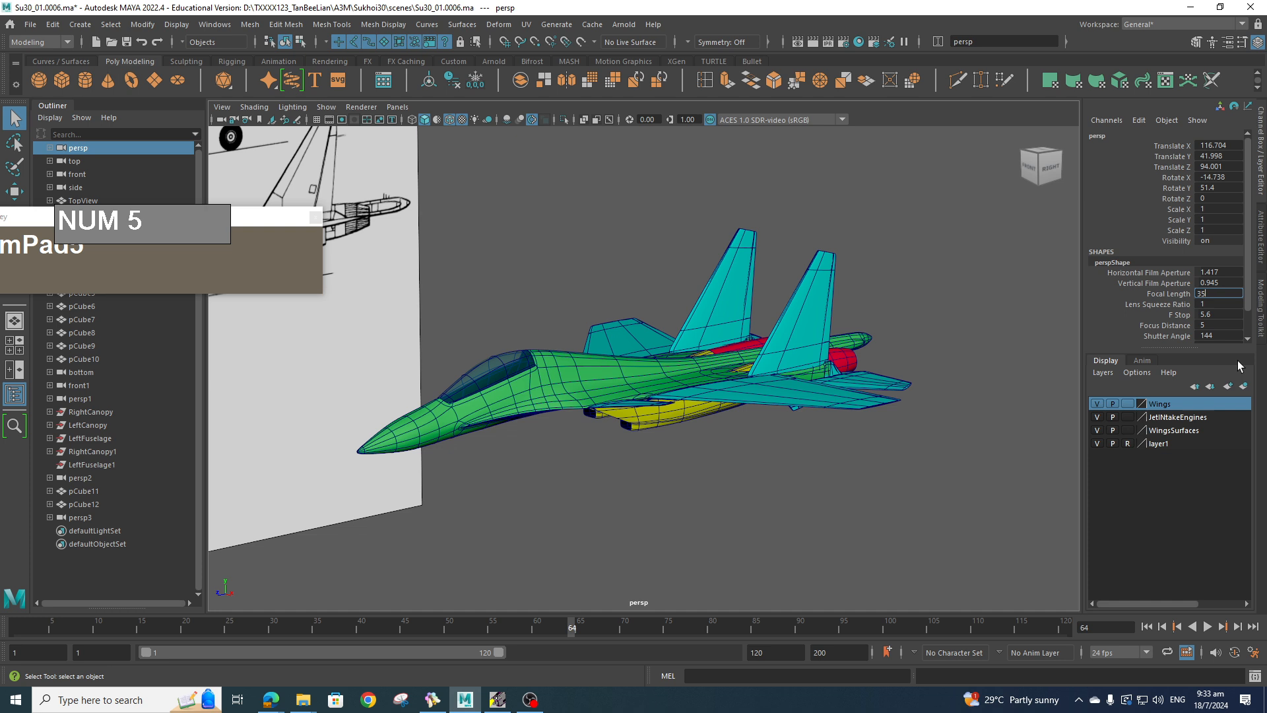
pyautogui.press('Return')
# - View the jet model from behind and compare its engines and tail boom with the sunset runway photo
pyautogui.scroll(5, 594, 370)
pyautogui.keyDown('alt'); pyautogui.moveTo(594, 370); pyautogui.dragTo(726, 396); pyautogui.keyUp('alt')
pyautogui.moveTo(594, 429)
pyautogui.keyDown('alt'); pyautogui.mouseDown(button='middle')
pyautogui.moveTo(614, 452)
pyautogui.moveTo(607, 416)
pyautogui.mouseUp(button='middle'); pyautogui.keyUp('alt')
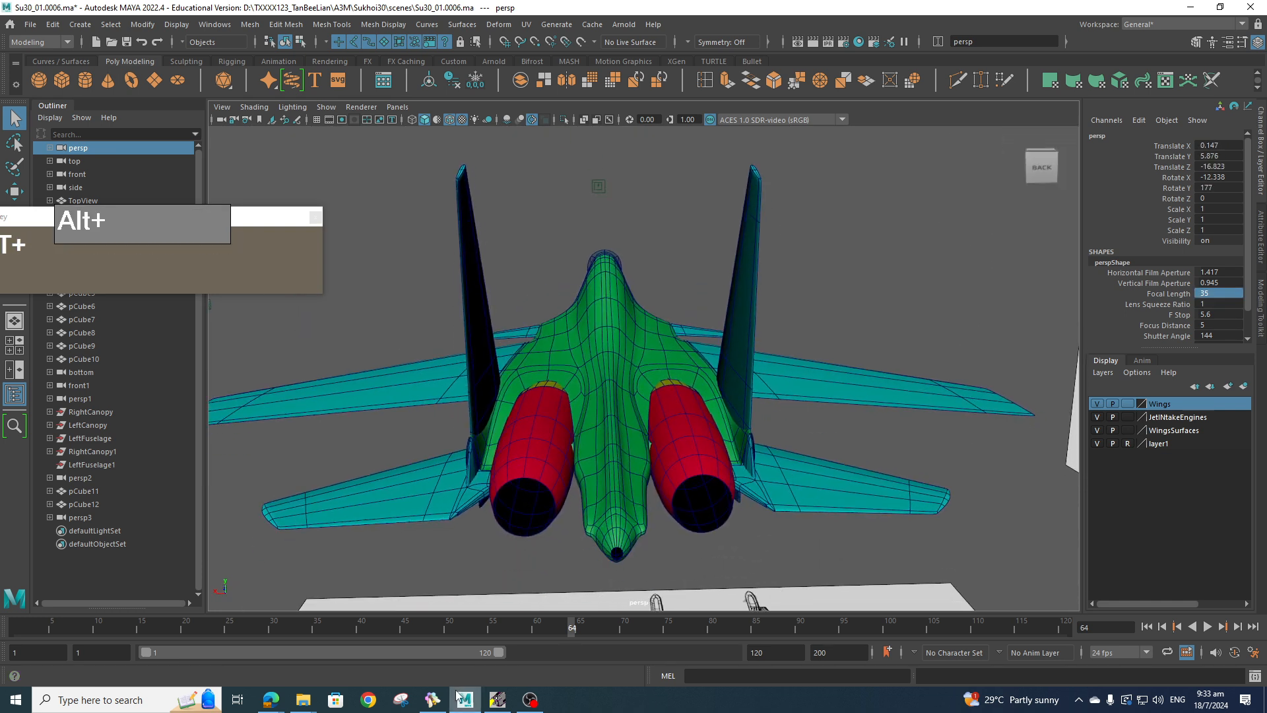
pyautogui.click(434, 700)
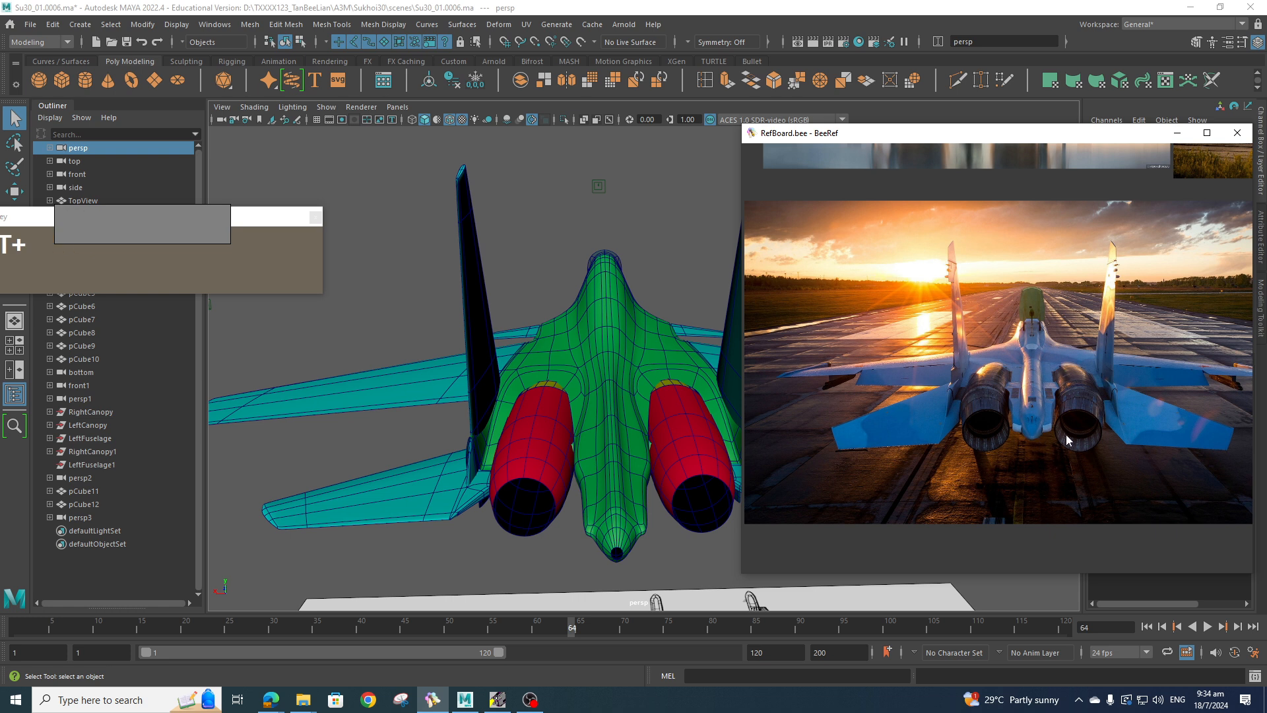
pyautogui.scroll(3, 1015, 359)
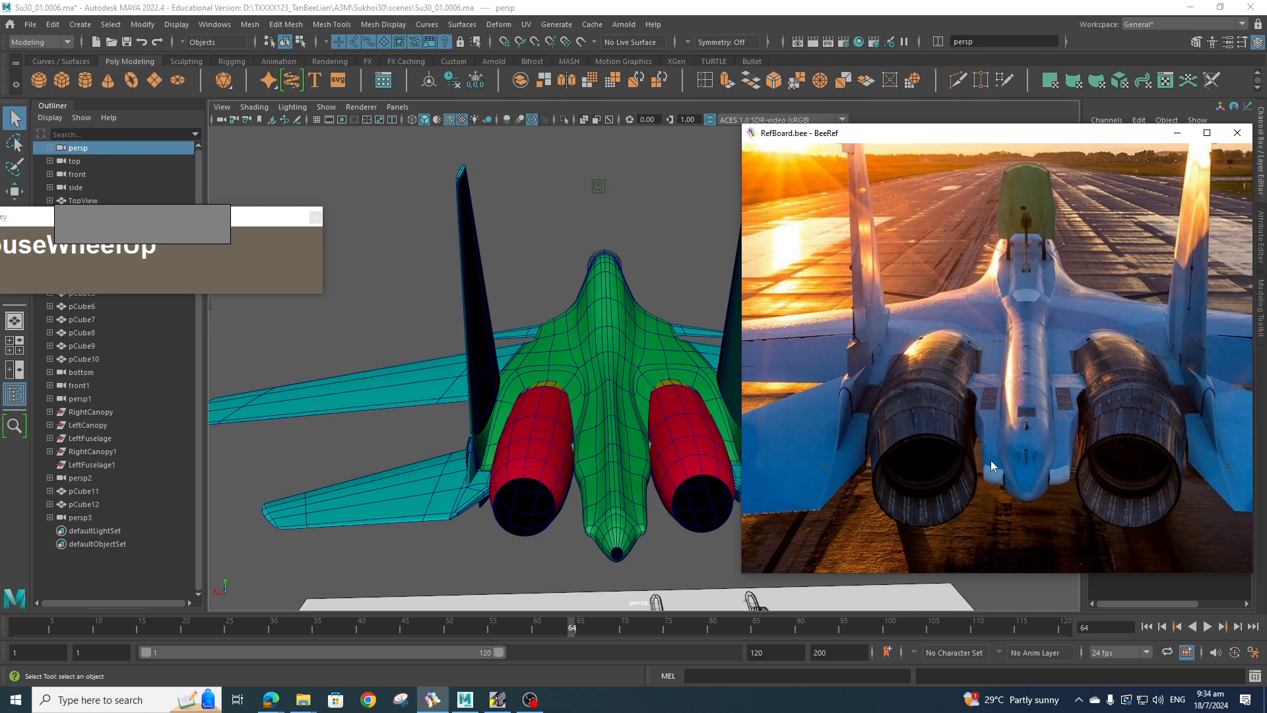
# - Examine the tail boom end and both nozzles up close in the low rear-view photo
pyautogui.scroll(-8, 1020, 386)
pyautogui.moveTo(997, 283); pyautogui.dragTo(1020, 519, button='middle')
pyautogui.scroll(4, 990, 266)
pyautogui.scroll(5, 992, 270)
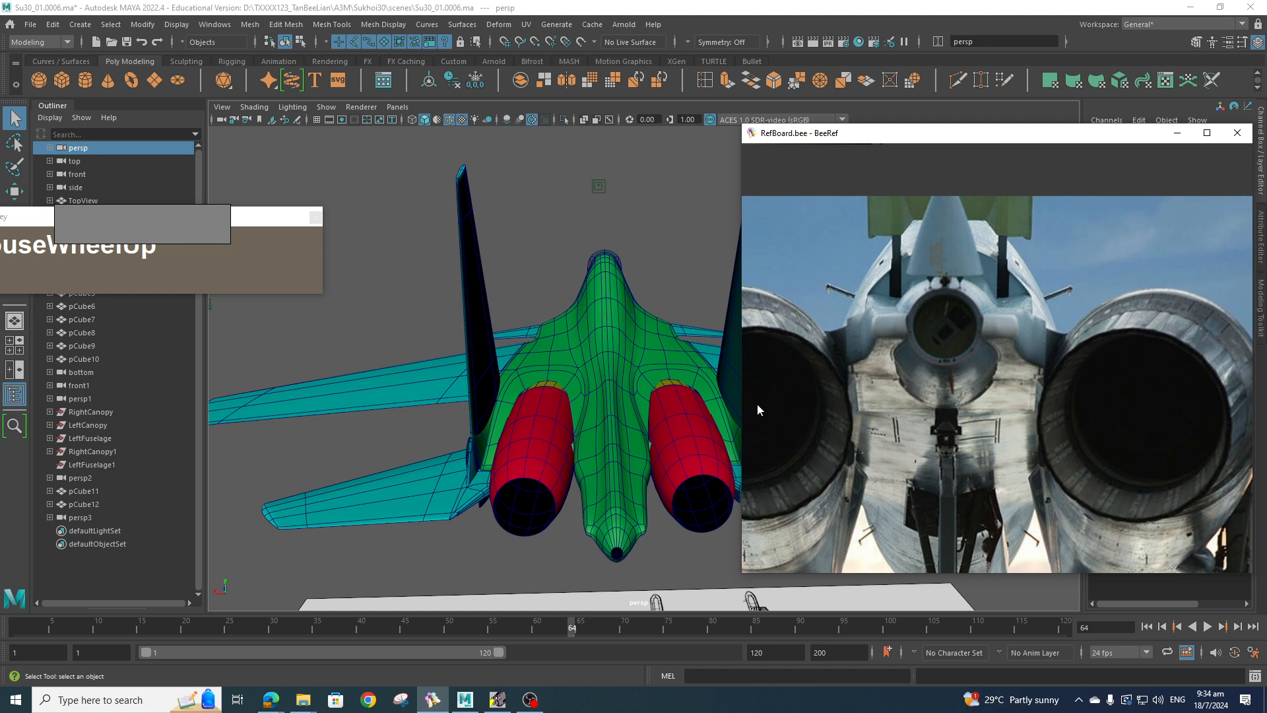
pyautogui.scroll(-2, 945, 355)
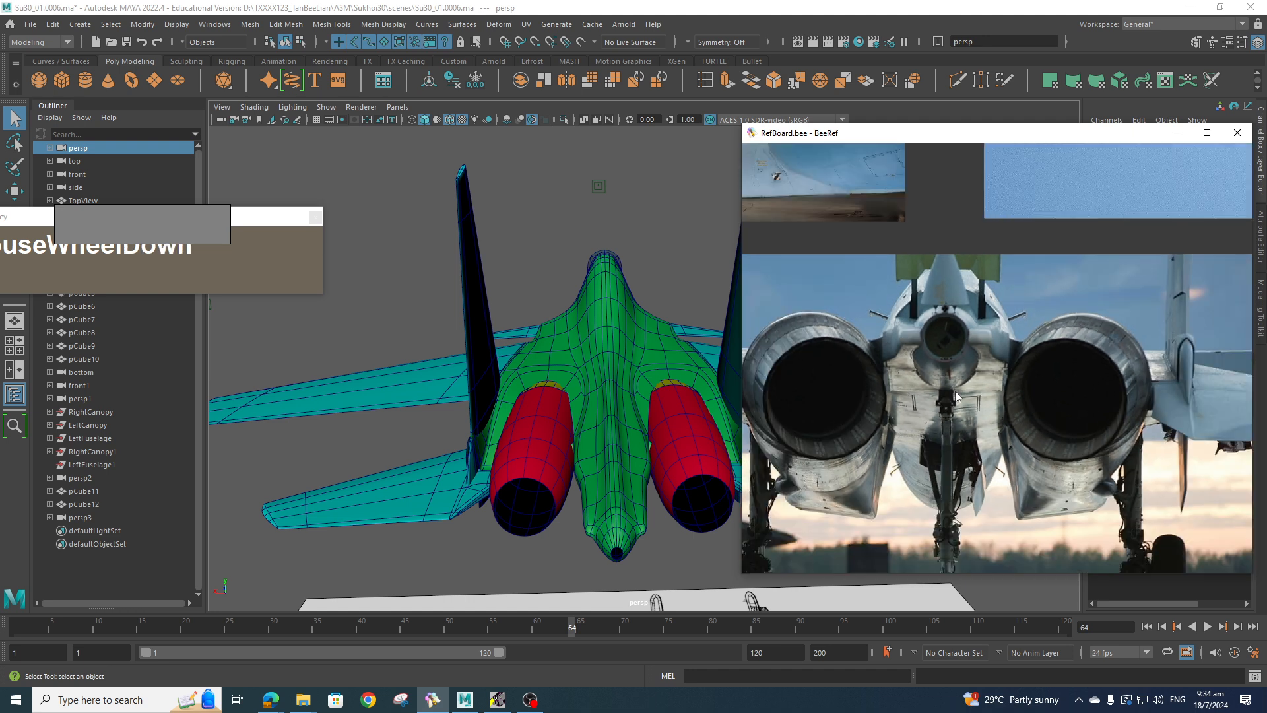
# - Examine the tail boom and engines in the sunset runway photo and compare them with the model from behind
pyautogui.moveTo(955, 390); pyautogui.dragTo(949, 218, button='middle')
pyautogui.scroll(-2, 970, 266)
pyautogui.moveTo(971, 488); pyautogui.dragTo(969, 270, button='middle')
pyautogui.scroll(4, 968, 328)
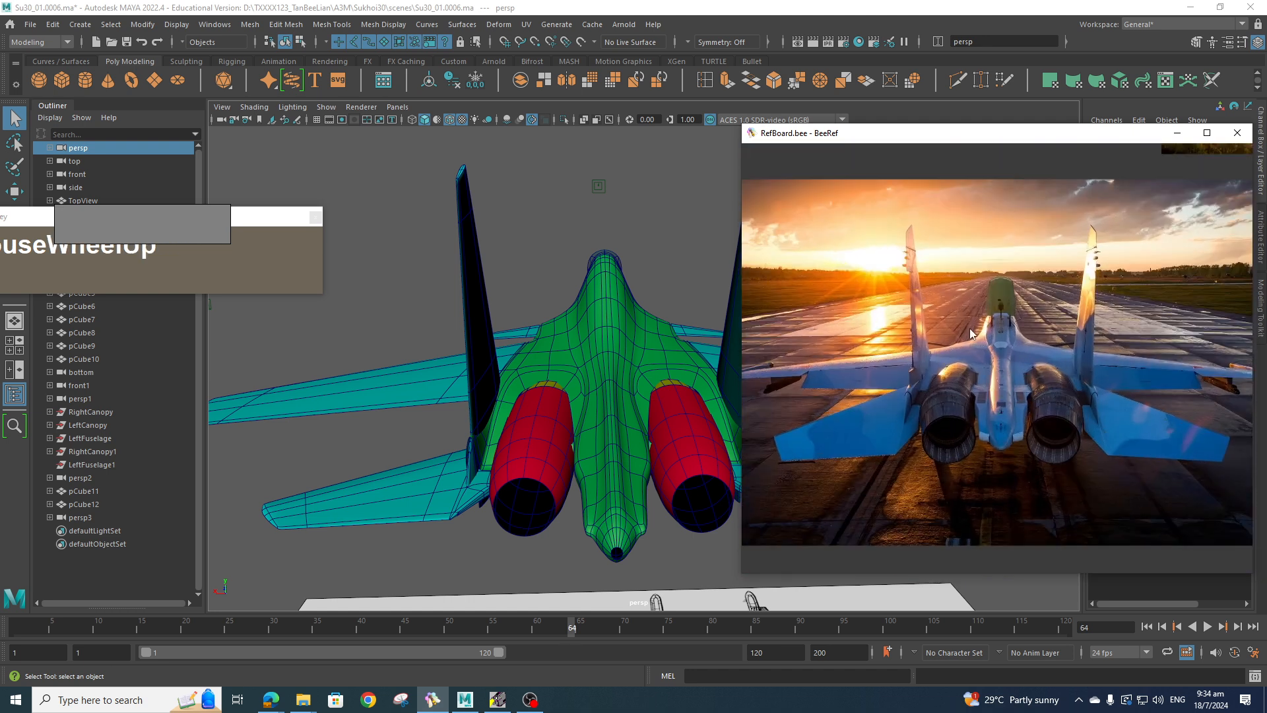
pyautogui.moveTo(972, 368); pyautogui.dragTo(985, 256, button='middle')
pyautogui.scroll(2, 644, 453)
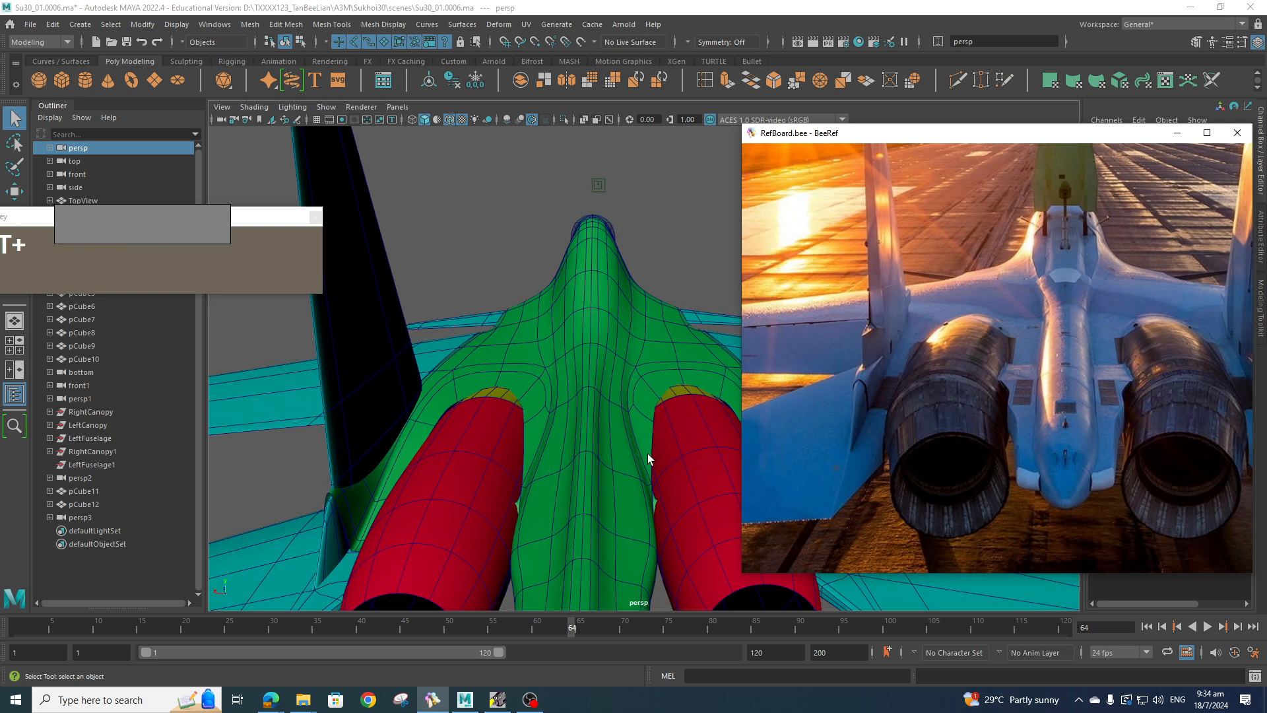
pyautogui.keyDown('alt'); pyautogui.moveTo(648, 454); pyautogui.dragTo(672, 378, button='middle'); pyautogui.keyUp('alt')
pyautogui.moveTo(672, 378)
pyautogui.keyDown('alt'); pyautogui.mouseDown()
pyautogui.moveTo(644, 391)
pyautogui.moveTo(672, 378)
pyautogui.mouseUp(); pyautogui.keyUp('alt')
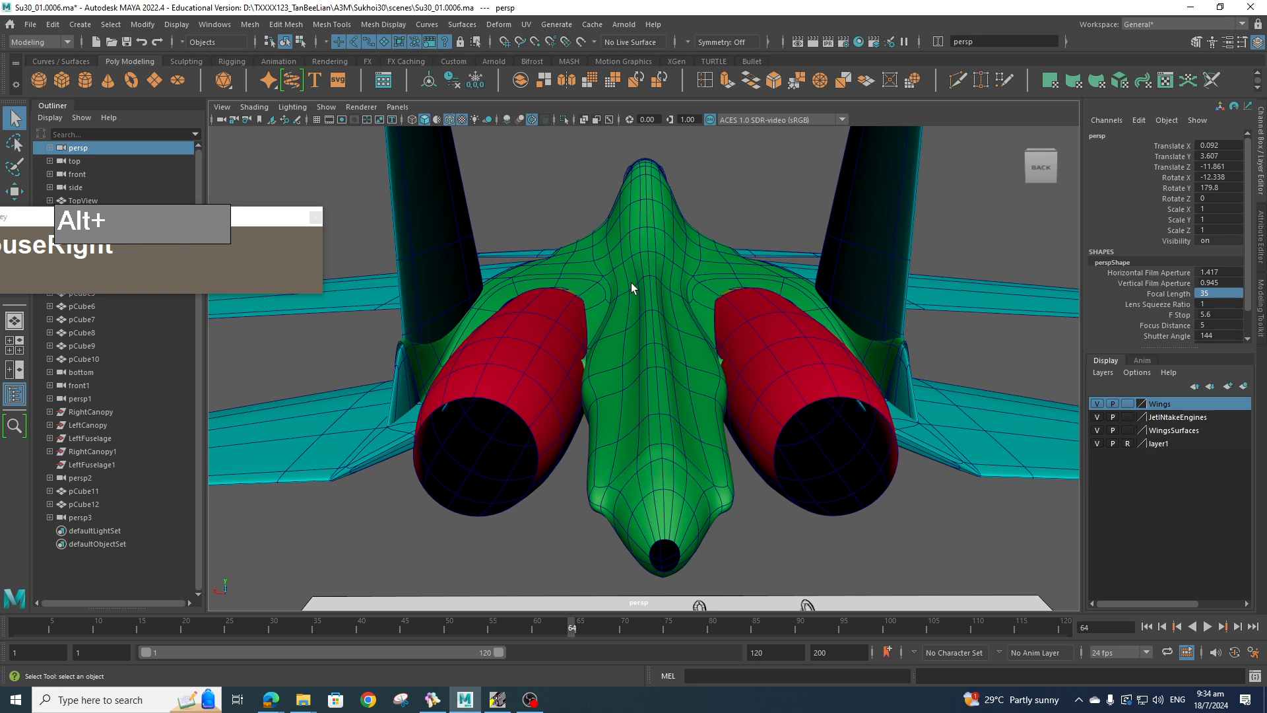
# - Move the lengthwise edge run beside the tail boom's upper ridge outward from the centreline on the LeftFuselage mesh
pyautogui.moveTo(631, 283)
pyautogui.mouseDown(button='right')
pyautogui.moveTo(628, 298)
pyautogui.moveTo(602, 305)
pyautogui.moveTo(625, 261)
pyautogui.mouseUp(button='right')
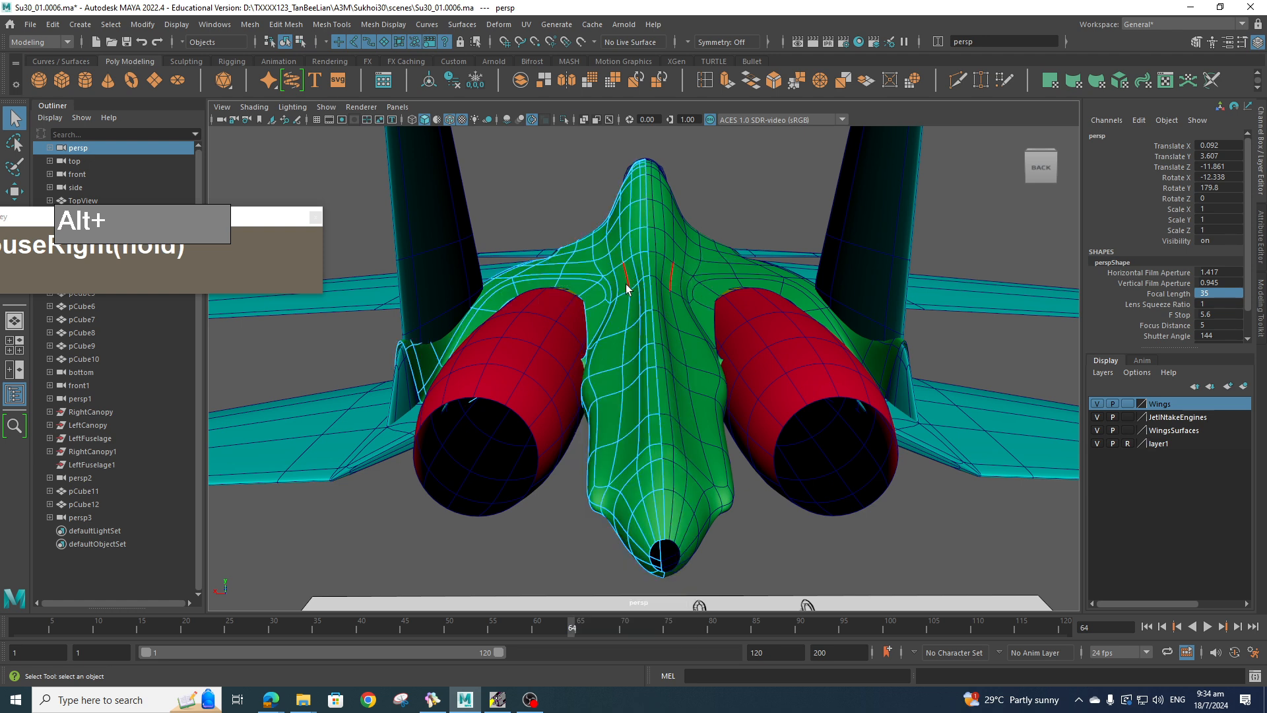
pyautogui.click(641, 310)
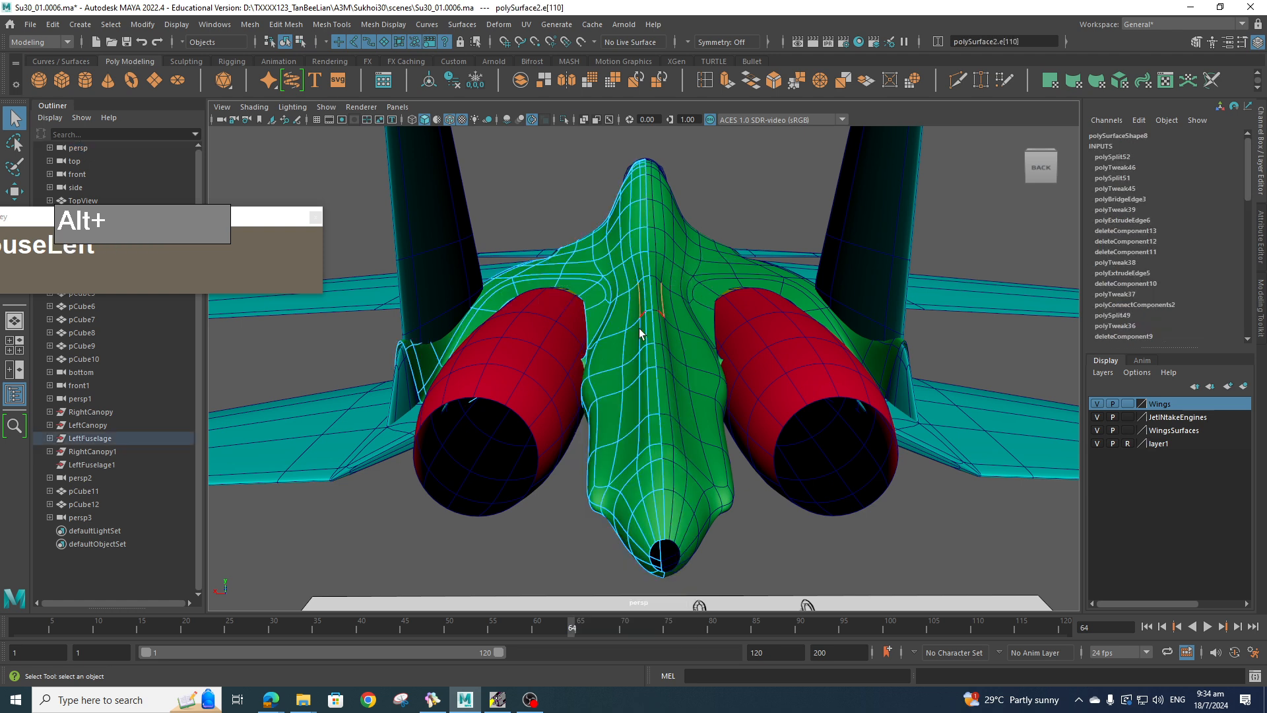
pyautogui.keyDown('shift'); pyautogui.doubleClick(640, 444); pyautogui.keyUp('shift')
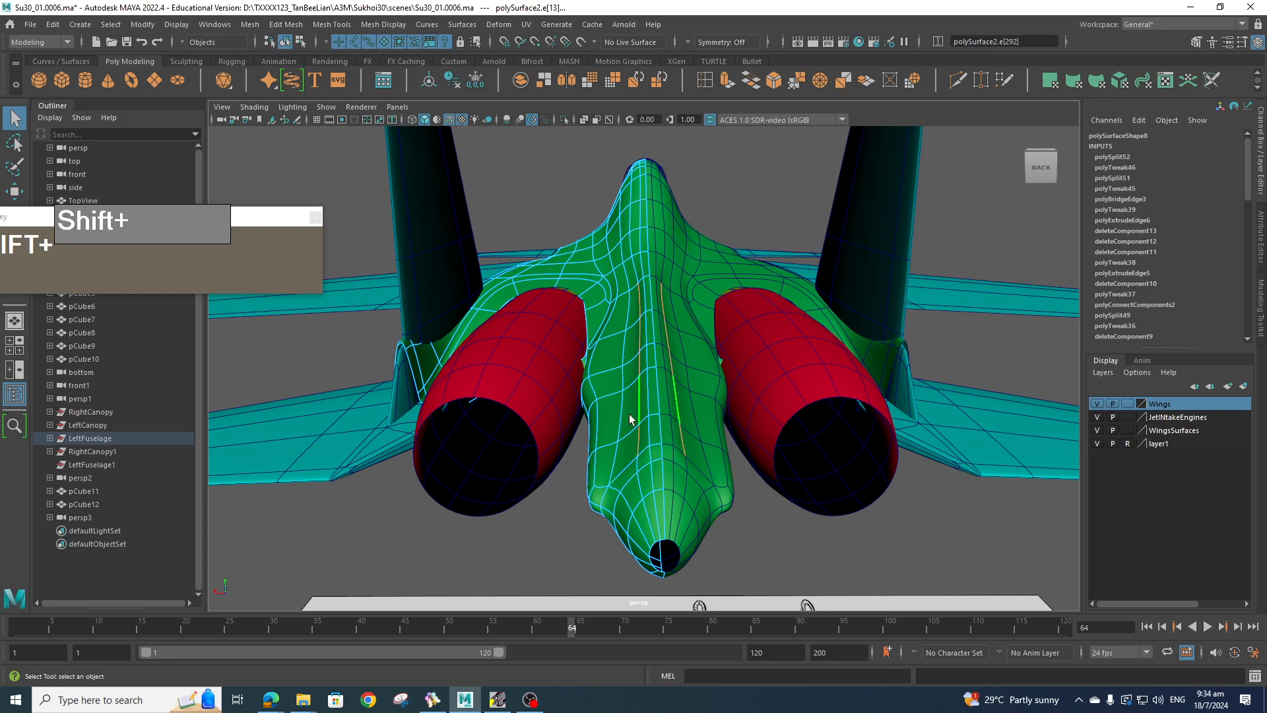
pyautogui.press('w')
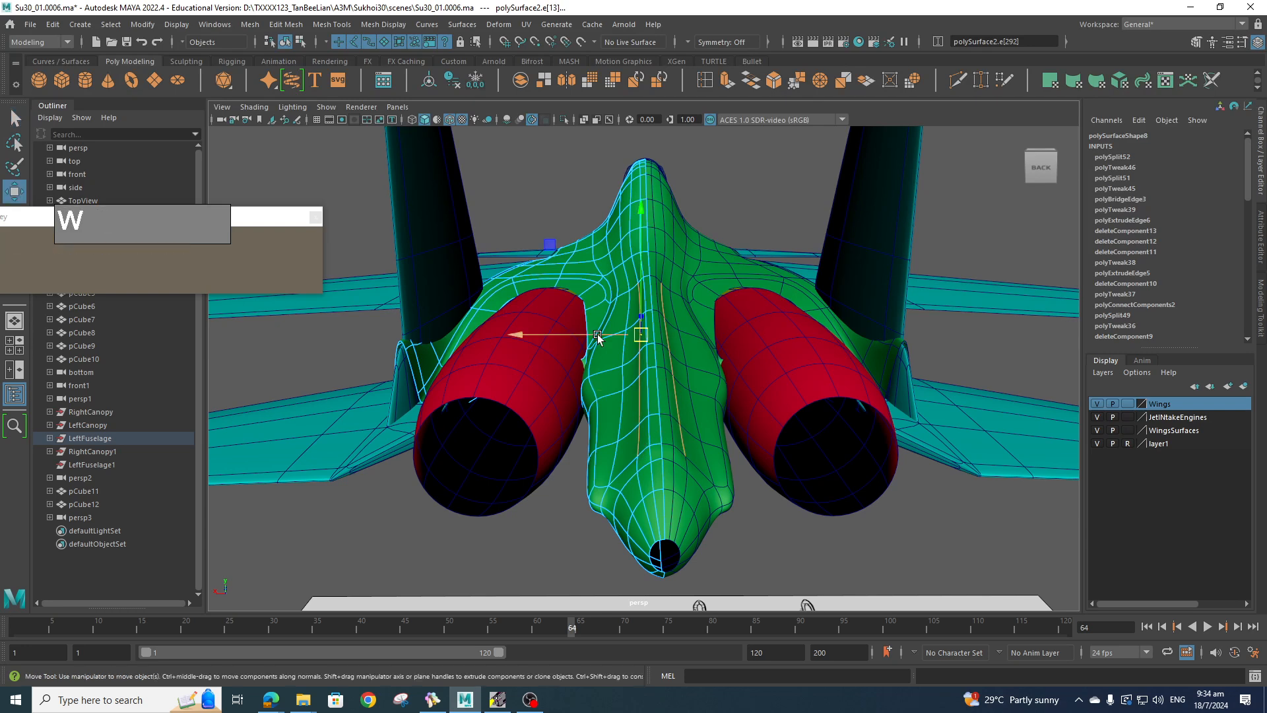
pyautogui.moveTo(597, 335); pyautogui.dragTo(587, 334)
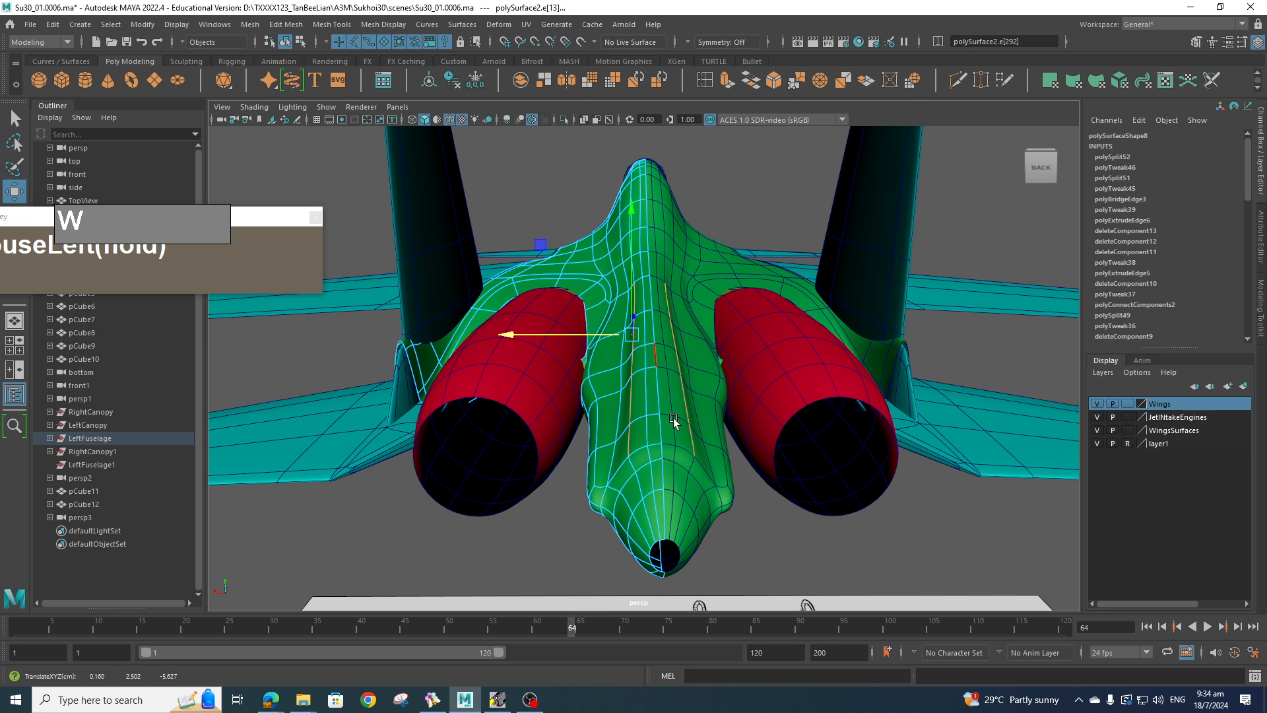
pyautogui.moveTo(673, 422)
pyautogui.keyDown('alt'); pyautogui.mouseDown()
pyautogui.moveTo(673, 440)
pyautogui.moveTo(671, 407)
pyautogui.mouseUp(); pyautogui.keyUp('alt')
pyautogui.keyDown('alt'); pyautogui.moveTo(670, 405); pyautogui.dragTo(671, 411, button='middle'); pyautogui.keyUp('alt')
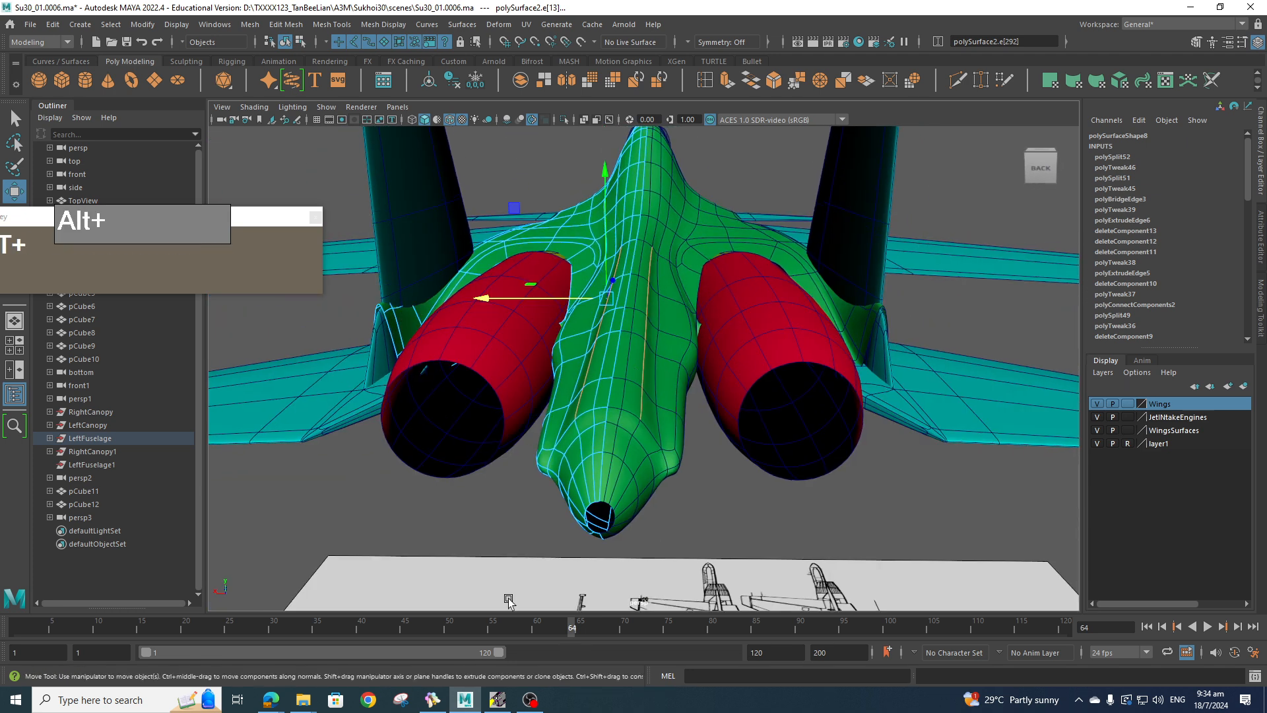
# - Check the sunset photo, then slide vertices at the front of the boom's tapered end outward along their edges
pyautogui.click(443, 702)
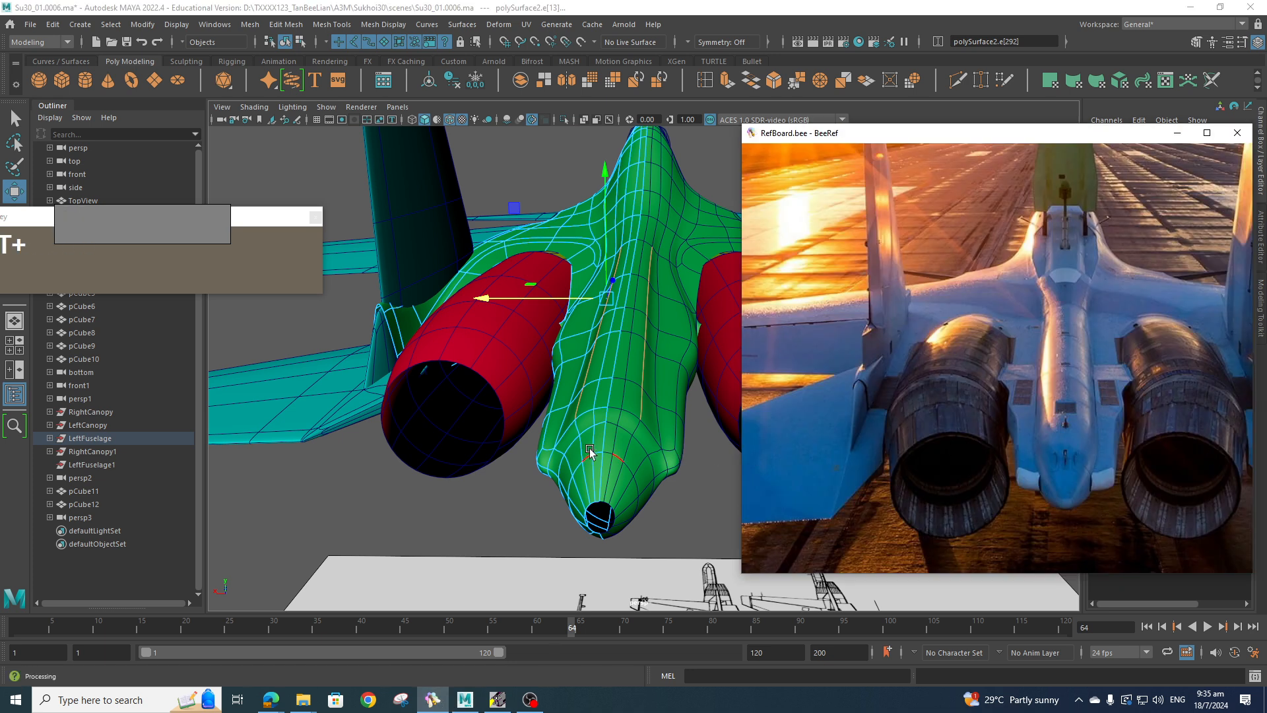
pyautogui.keyDown('alt'); pyautogui.moveTo(594, 451); pyautogui.dragTo(615, 429); pyautogui.keyUp('alt')
pyautogui.keyDown('alt'); pyautogui.moveTo(615, 428); pyautogui.dragTo(651, 412, button='right'); pyautogui.keyUp('alt')
pyautogui.keyDown('alt'); pyautogui.moveTo(654, 415); pyautogui.dragTo(640, 328, button='middle'); pyautogui.keyUp('alt')
pyautogui.moveTo(647, 326); pyautogui.dragTo(645, 287, button='right')
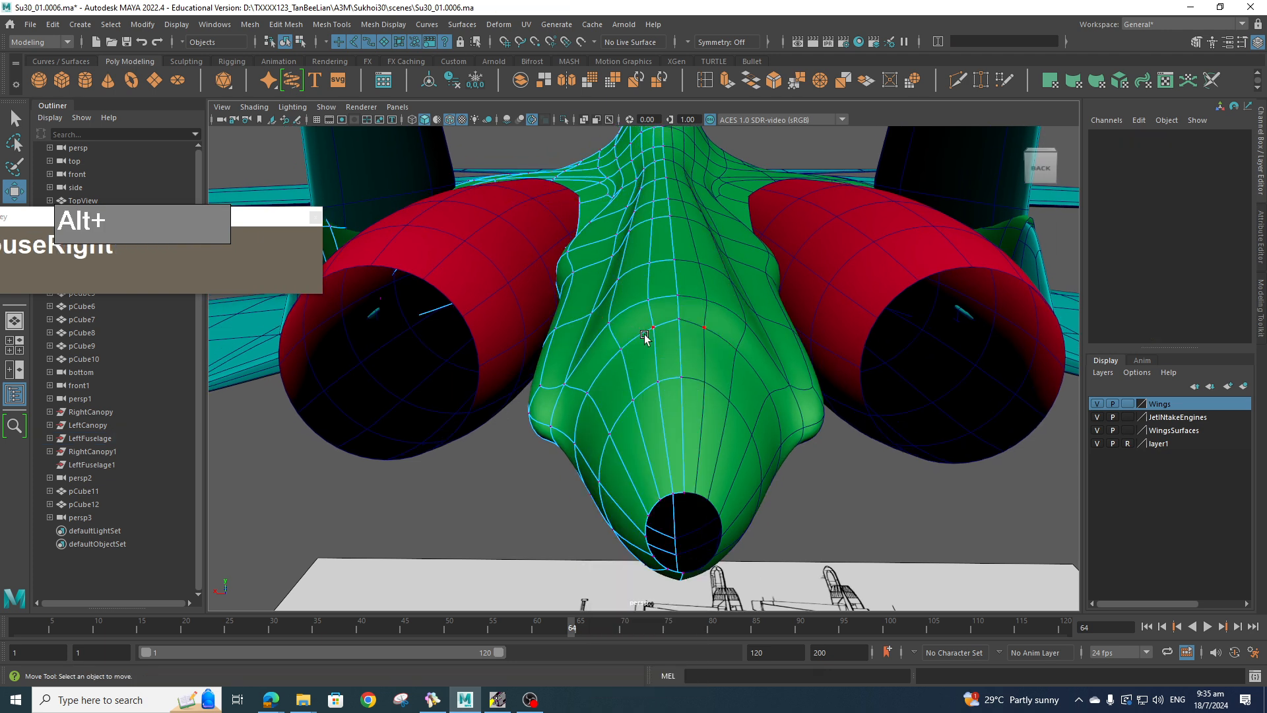
pyautogui.click(653, 323)
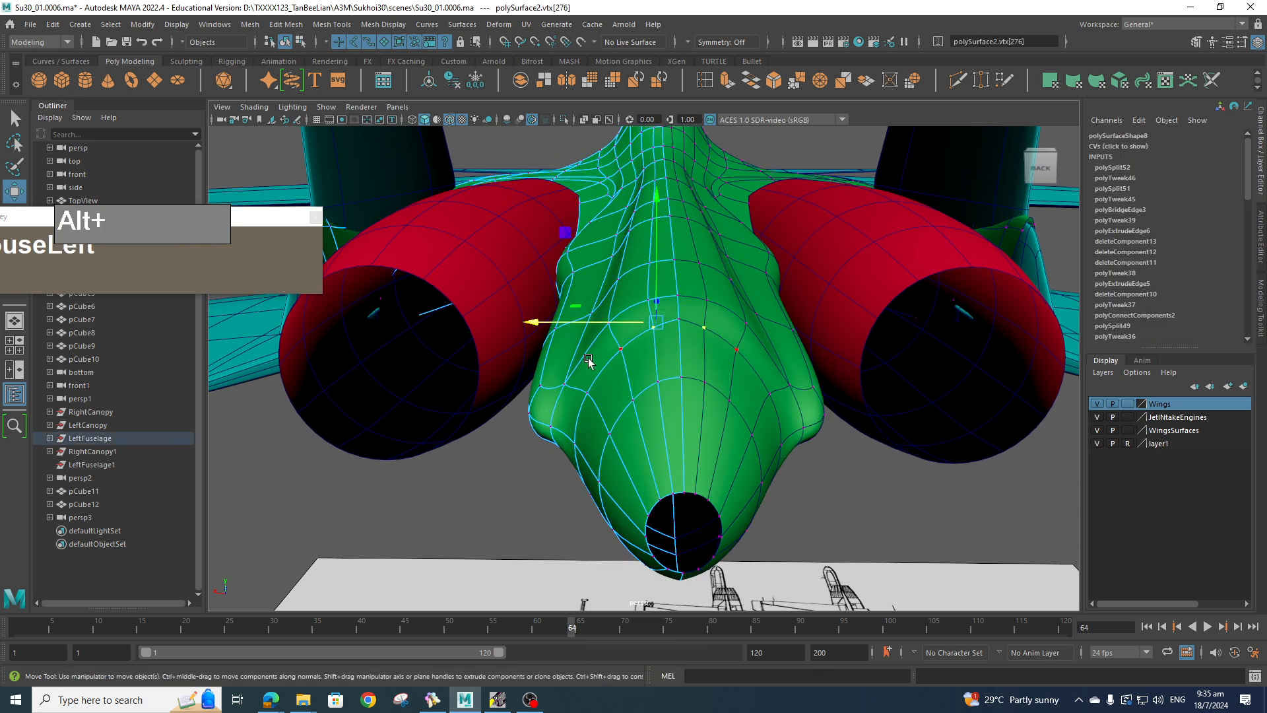
pyautogui.click(624, 342)
pyautogui.keyDown('ctrl'); pyautogui.keyDown('shift'); pyautogui.moveTo(622, 351); pyautogui.dragTo(563, 362); pyautogui.keyUp('shift'); pyautogui.keyUp('ctrl')
# - Slide the vertex beside the centreline and the next one aft outward on the boom's tapered end
pyautogui.click(658, 325)
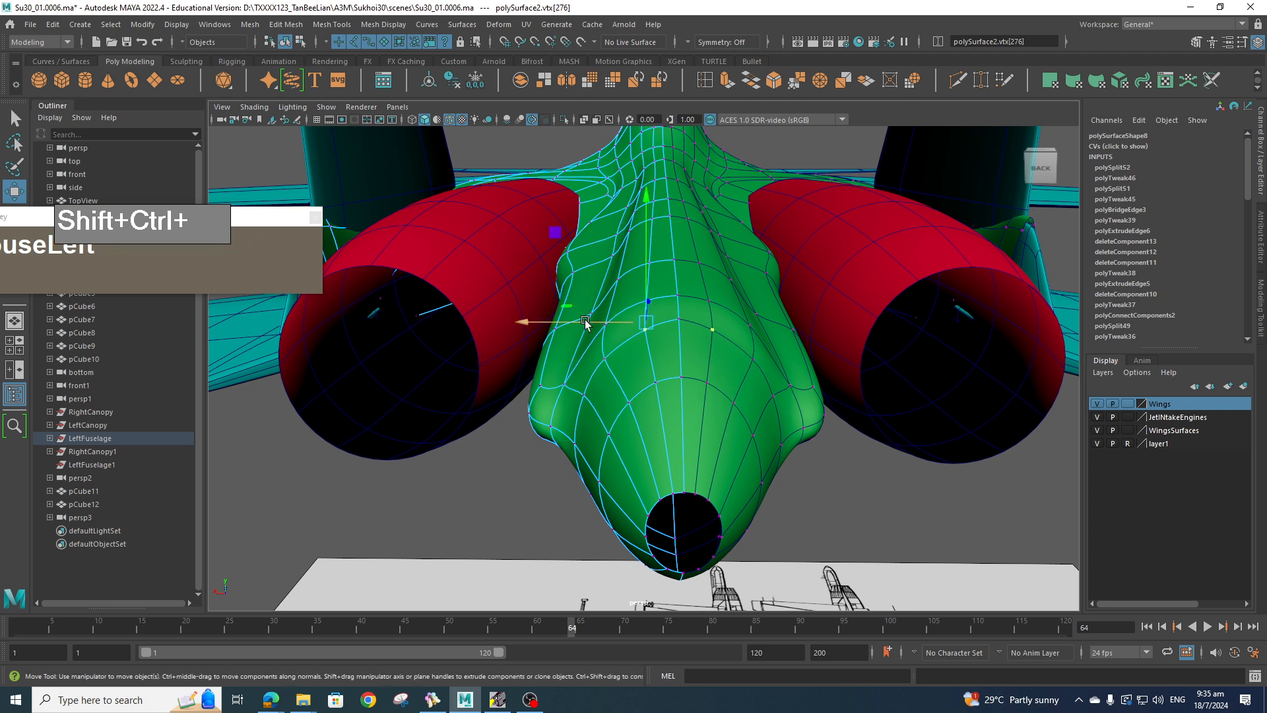
pyautogui.keyDown('ctrl'); pyautogui.keyDown('shift'); pyautogui.moveTo(594, 322); pyautogui.dragTo(581, 322); pyautogui.keyUp('shift'); pyautogui.keyUp('ctrl')
pyautogui.click(628, 402)
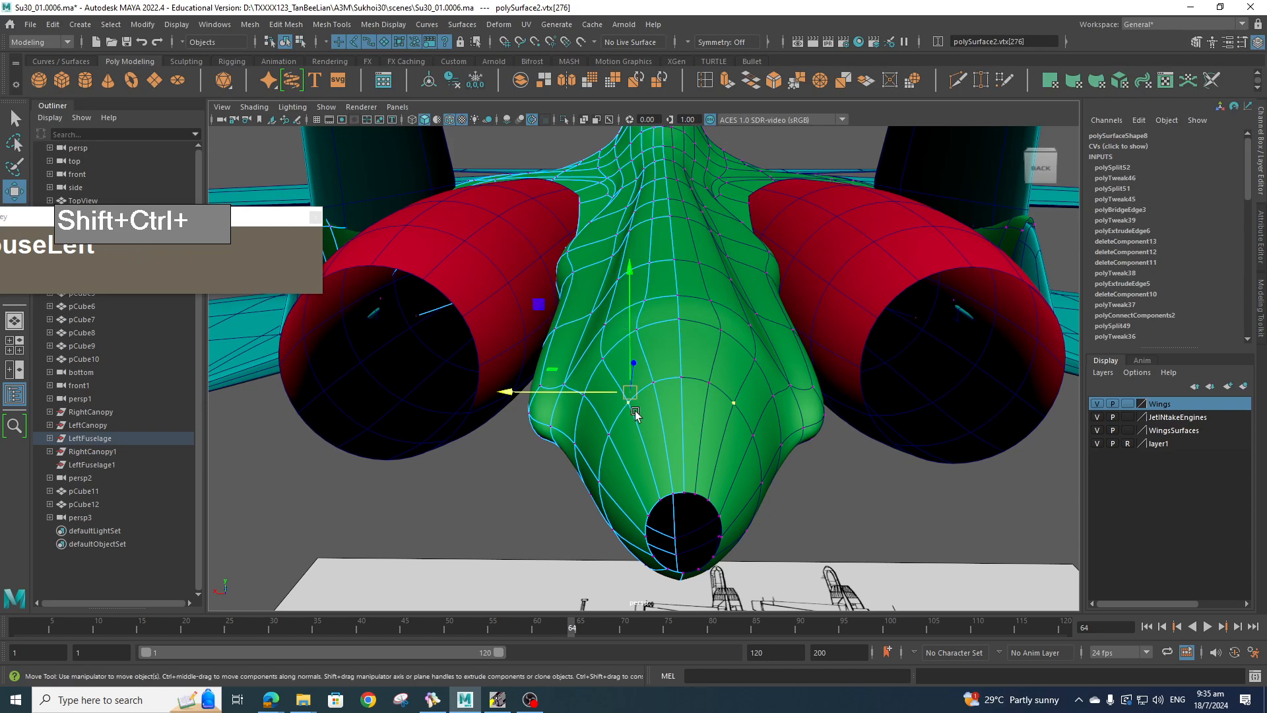
pyautogui.keyDown('ctrl'); pyautogui.keyDown('shift'); pyautogui.moveTo(631, 397); pyautogui.dragTo(590, 401); pyautogui.keyUp('shift'); pyautogui.keyUp('ctrl')
pyautogui.scroll(-5, 673, 414)
pyautogui.keyDown('ctrl'); pyautogui.keyDown('shift'); pyautogui.scroll(3, 699, 431); pyautogui.keyUp('shift'); pyautogui.keyUp('ctrl')
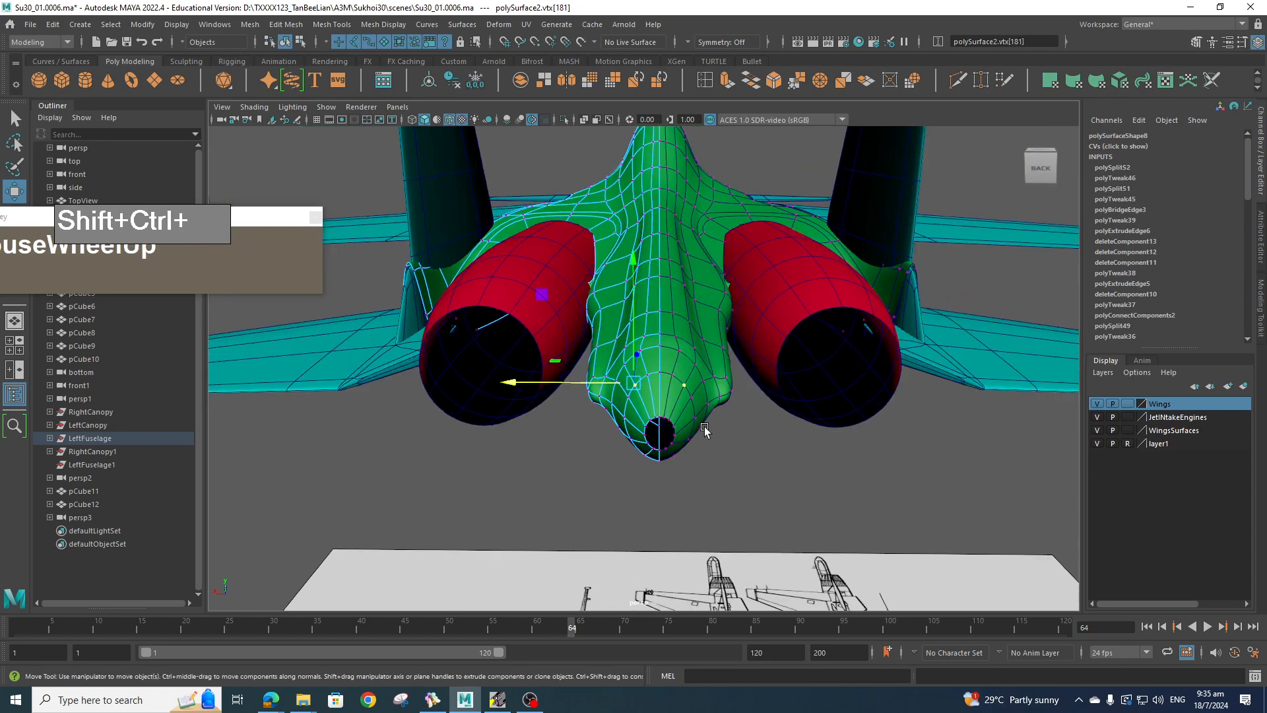
# - Inspect the rear fuselage from above and behind and compare the tail boom's shape with the sunset runway photo
pyautogui.keyDown('alt'); pyautogui.moveTo(705, 432); pyautogui.dragTo(707, 433); pyautogui.keyUp('alt')
pyautogui.keyDown('alt'); pyautogui.moveTo(707, 433); pyautogui.dragTo(705, 468, button='middle'); pyautogui.keyUp('alt')
pyautogui.keyDown('alt'); pyautogui.moveTo(706, 369); pyautogui.dragTo(711, 445); pyautogui.keyUp('alt')
pyautogui.keyDown('alt'); pyautogui.scroll(3, 709, 433); pyautogui.keyUp('alt')
pyautogui.keyDown('alt'); pyautogui.scroll(-6, 709, 433); pyautogui.keyUp('alt')
pyautogui.keyDown('alt'); pyautogui.scroll(4, 711, 444); pyautogui.keyUp('alt')
pyautogui.keyDown('alt'); pyautogui.scroll(1, 711, 444); pyautogui.keyUp('alt')
pyautogui.keyDown('alt'); pyautogui.moveTo(711, 442); pyautogui.dragTo(706, 319, button='middle'); pyautogui.keyUp('alt')
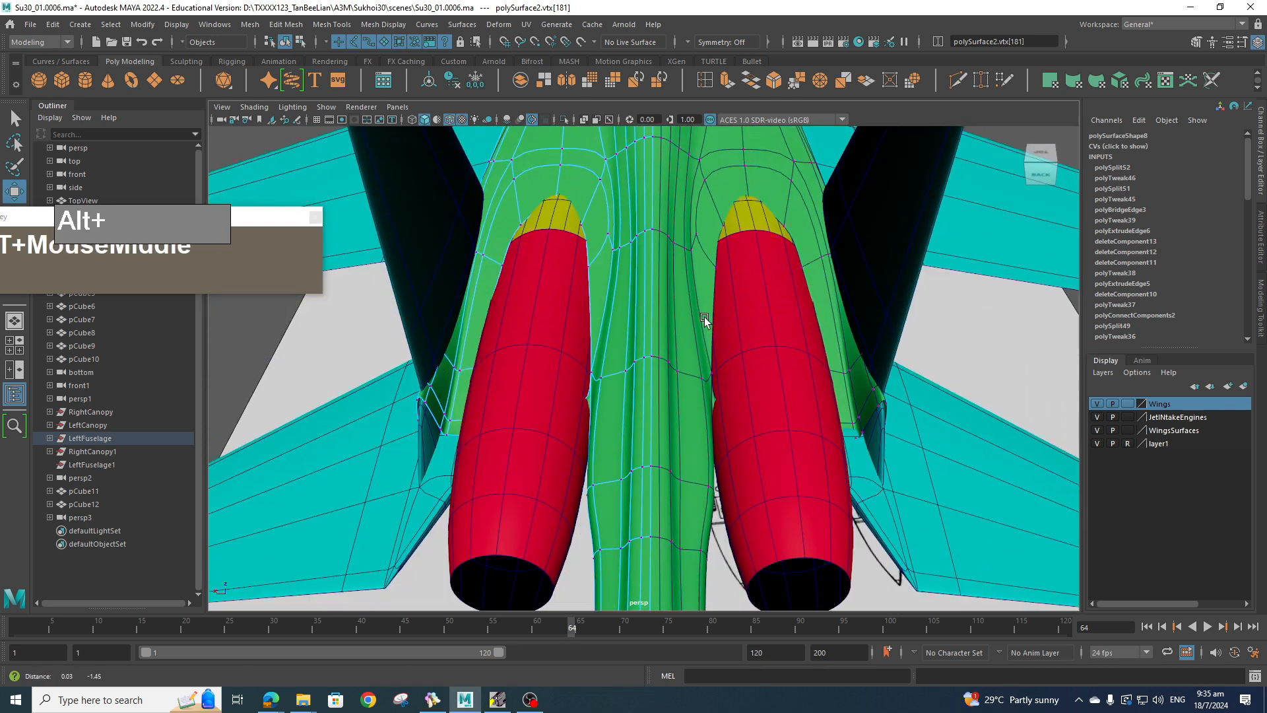
pyautogui.keyDown('alt'); pyautogui.moveTo(703, 360); pyautogui.dragTo(715, 300); pyautogui.keyUp('alt')
pyautogui.keyDown('alt'); pyautogui.moveTo(716, 300); pyautogui.dragTo(716, 350, button='middle'); pyautogui.keyUp('alt')
pyautogui.keyDown('alt'); pyautogui.moveTo(703, 394); pyautogui.dragTo(712, 418); pyautogui.keyUp('alt')
pyautogui.click(439, 702)
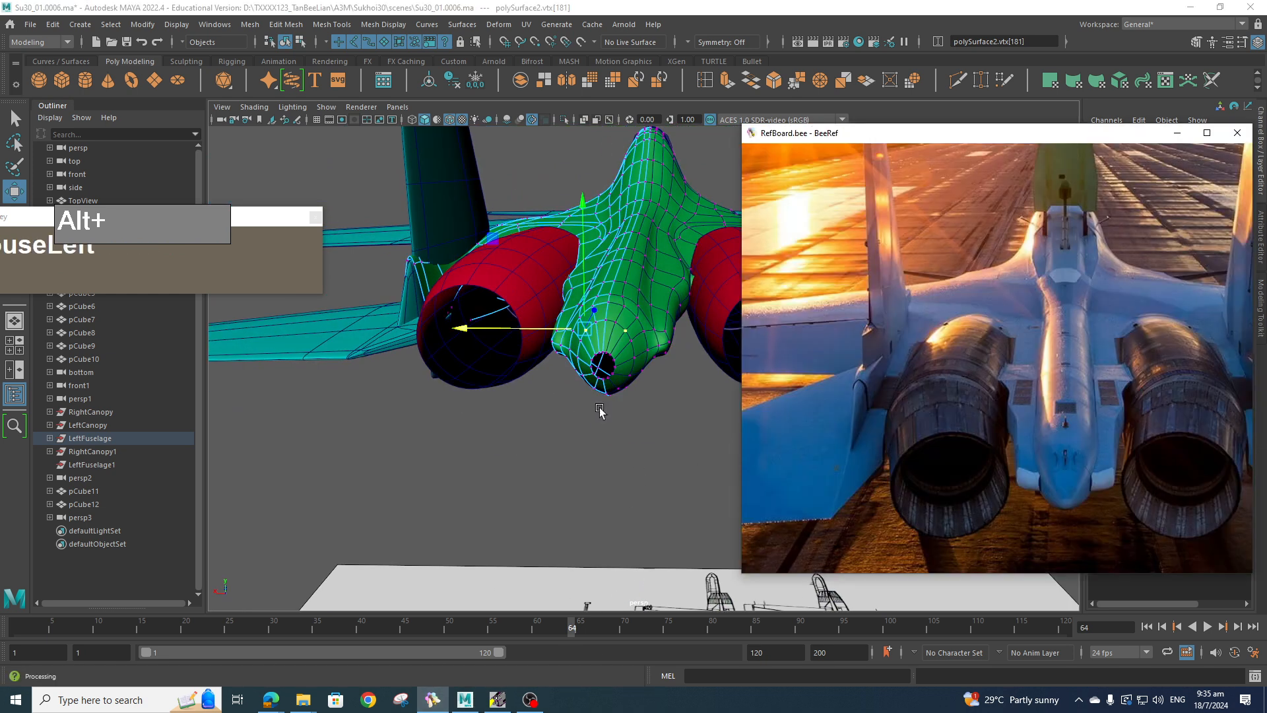
pyautogui.keyDown('alt'); pyautogui.moveTo(598, 405); pyautogui.dragTo(669, 396); pyautogui.keyUp('alt')
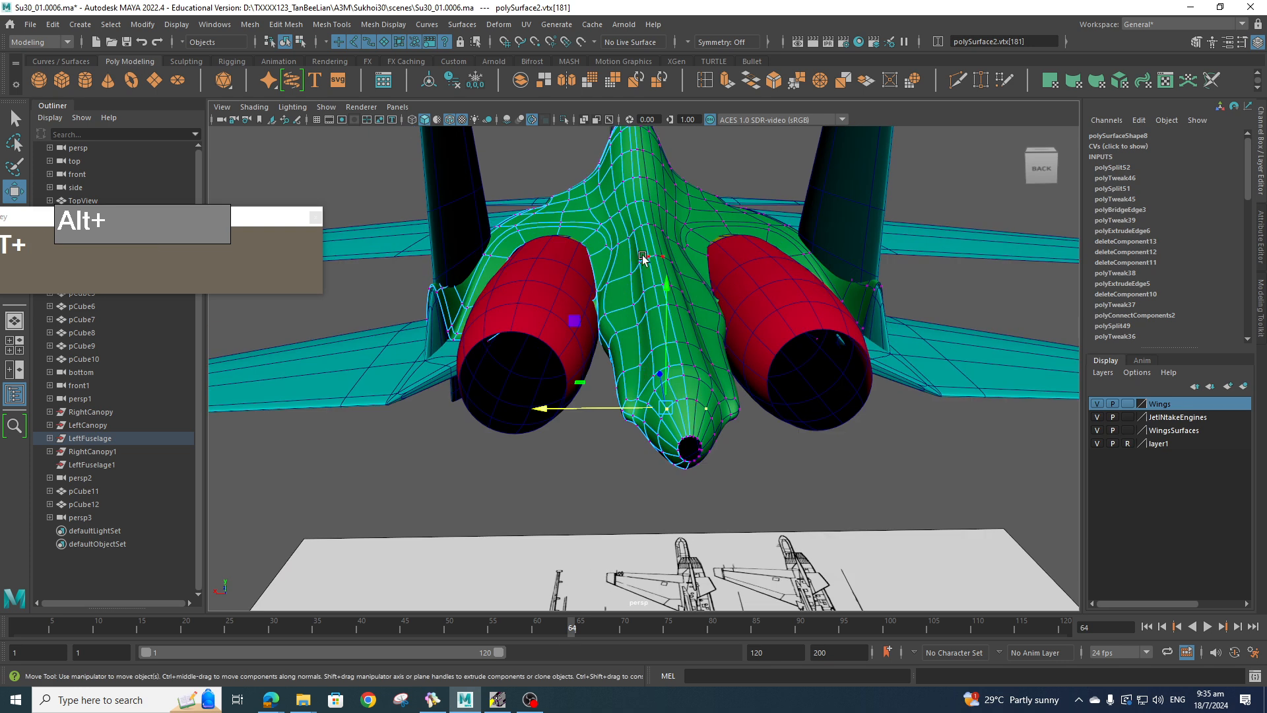
# - Straighten the outer edge run beside the boom's ridge by scaling it in X, and move it slightly inward
pyautogui.moveTo(642, 256); pyautogui.dragTo(641, 223, button='right')
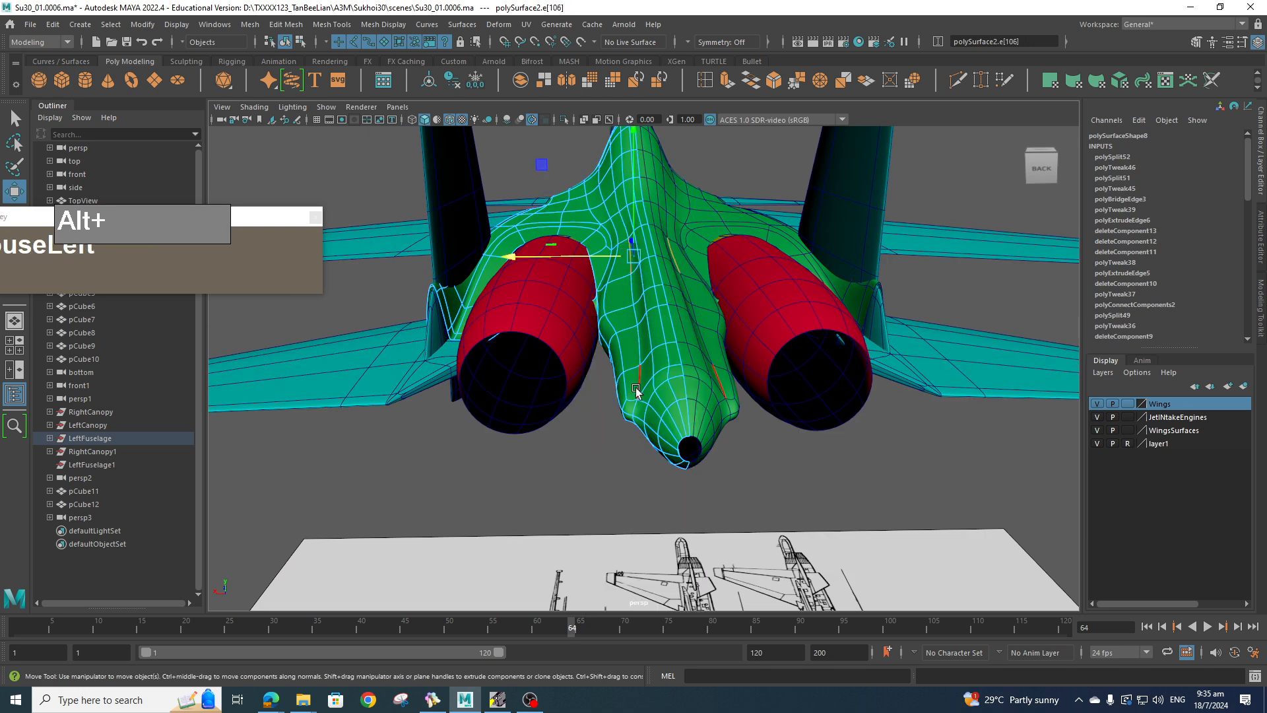
pyautogui.keyDown('shift'); pyautogui.click(620, 297); pyautogui.keyUp('shift')
pyautogui.press('r')
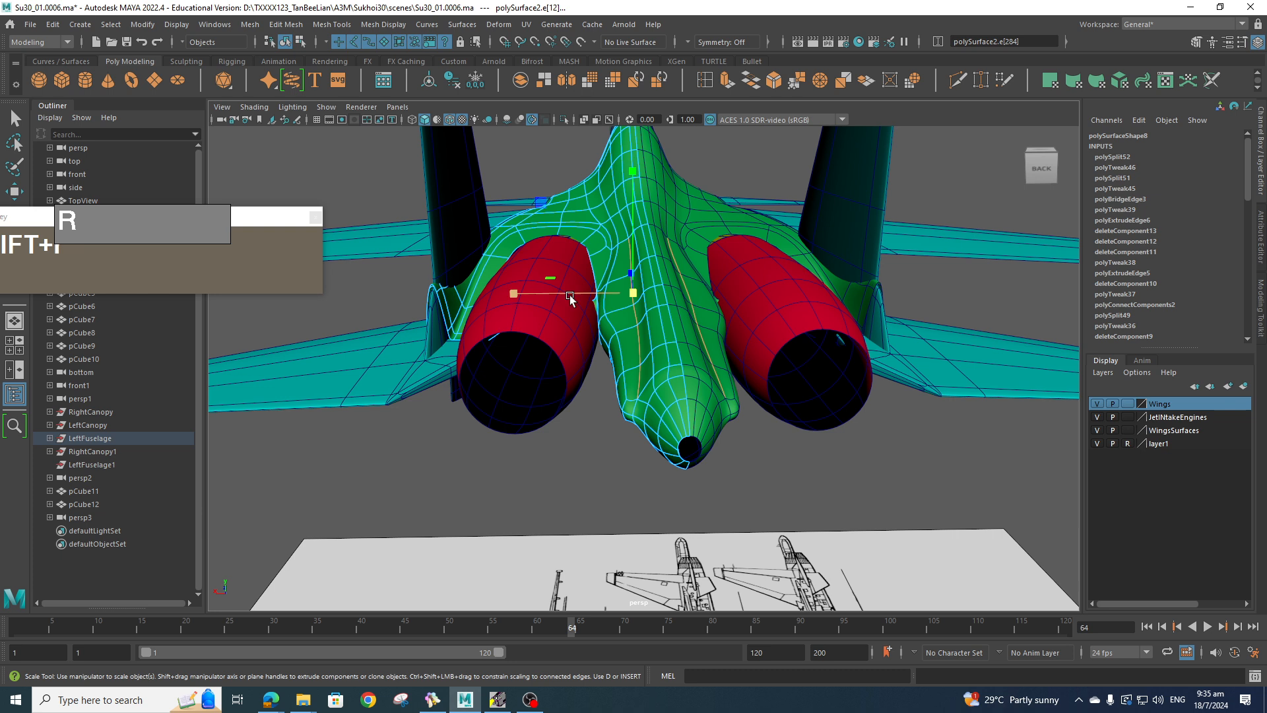
pyautogui.moveTo(515, 293); pyautogui.dragTo(671, 323)
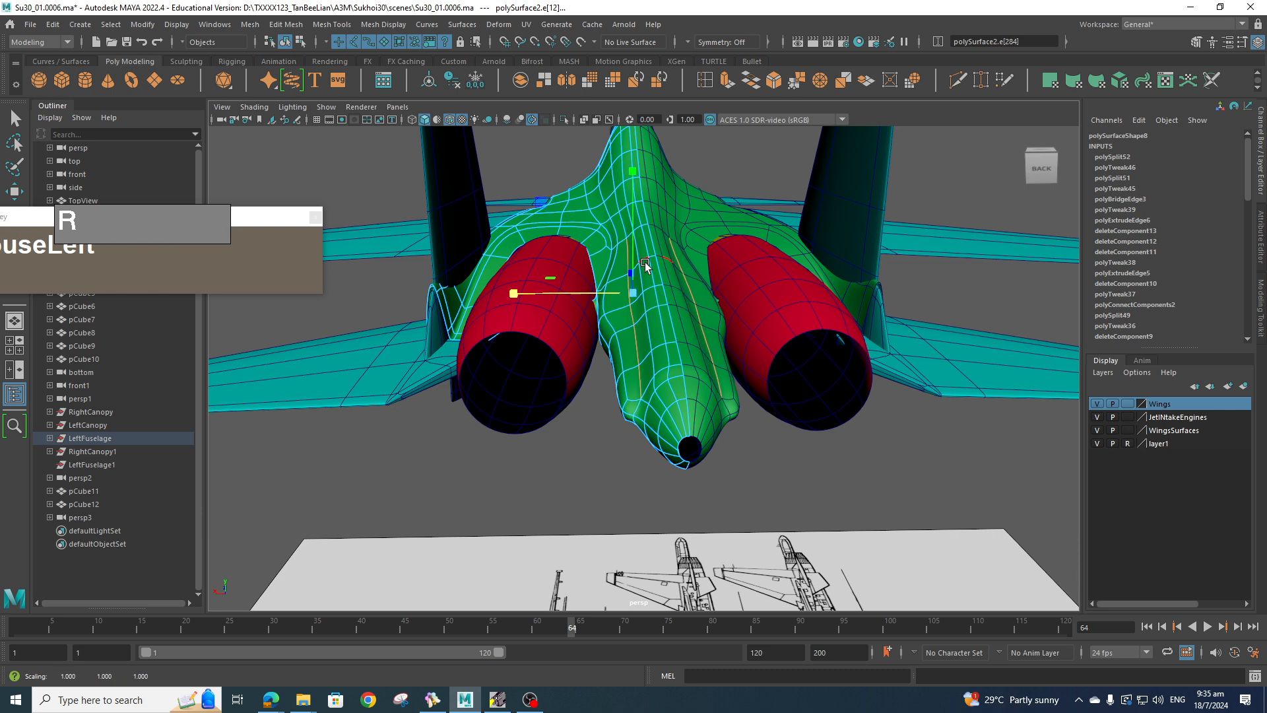
pyautogui.press('w')
pyautogui.moveTo(568, 294); pyautogui.dragTo(571, 294)
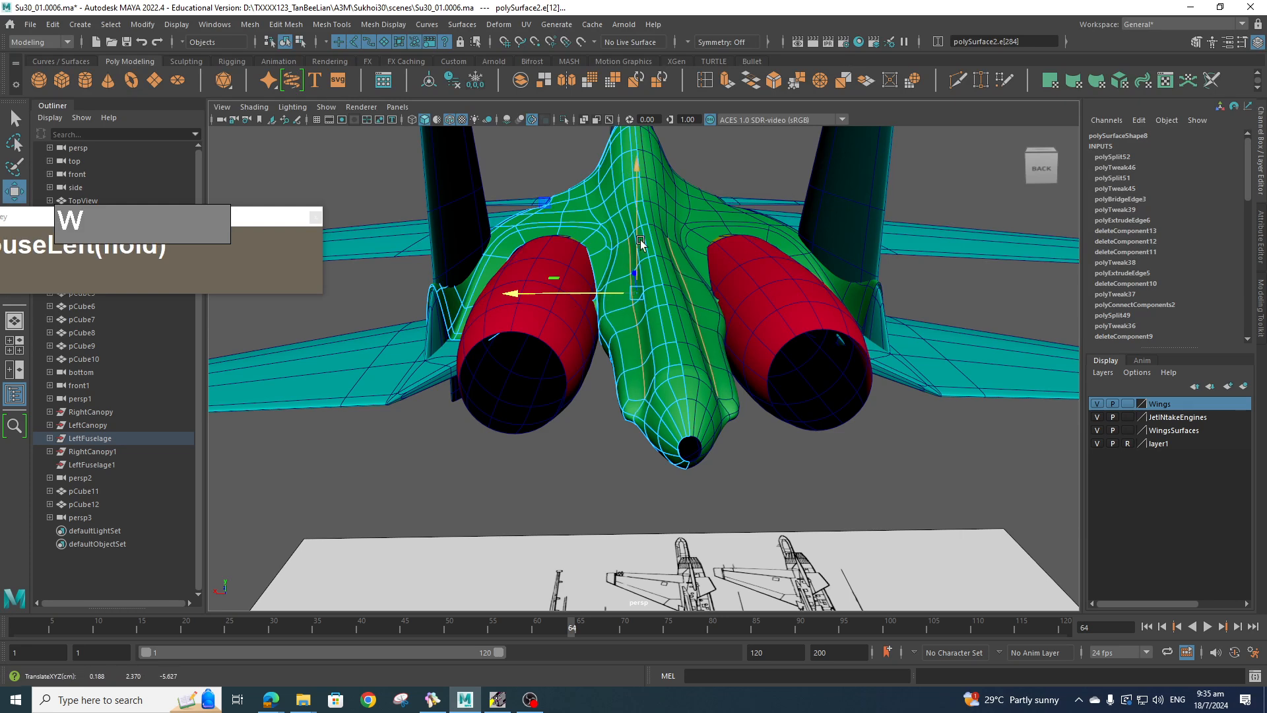
# - Select the full outer edge run along the tail boom's ridge between the engines and move it towards the centreline
pyautogui.scroll(5, 680, 244)
pyautogui.keyDown('alt'); pyautogui.moveTo(680, 241); pyautogui.dragTo(677, 303, button='middle'); pyautogui.keyUp('alt')
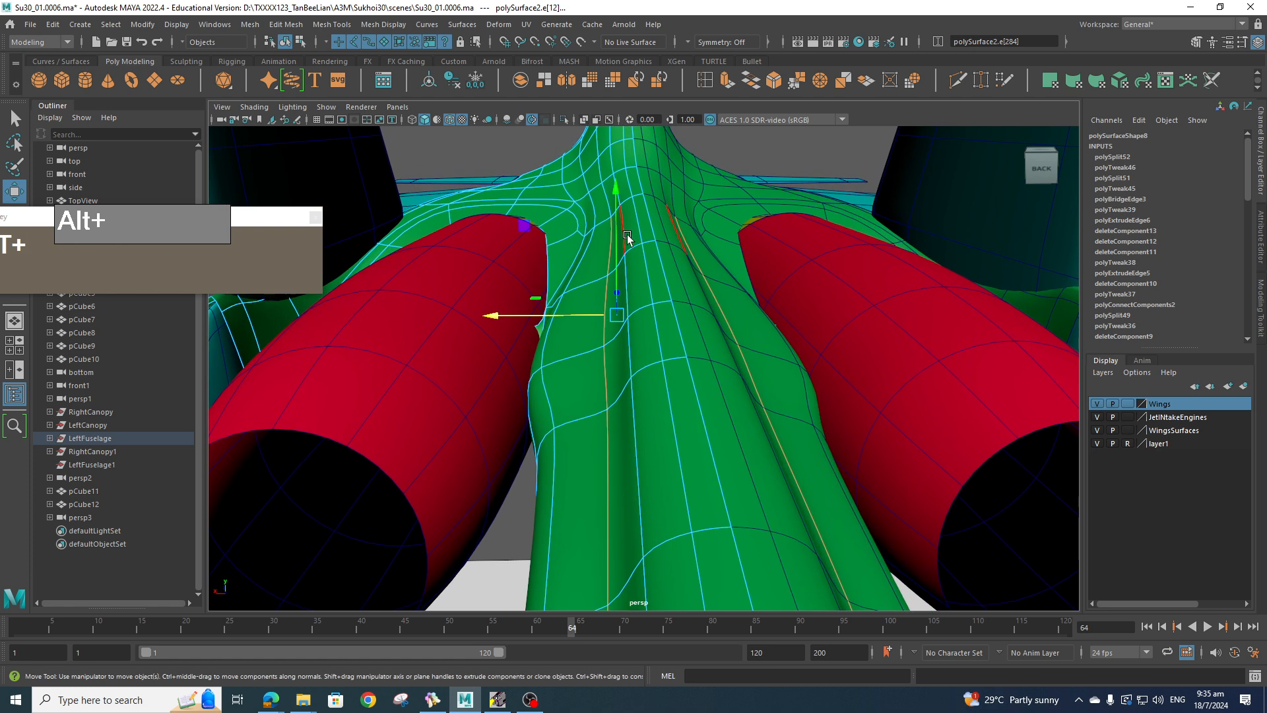
pyautogui.click(627, 232)
pyautogui.scroll(-4, 650, 476)
pyautogui.keyDown('shift'); pyautogui.doubleClick(648, 479); pyautogui.keyUp('shift')
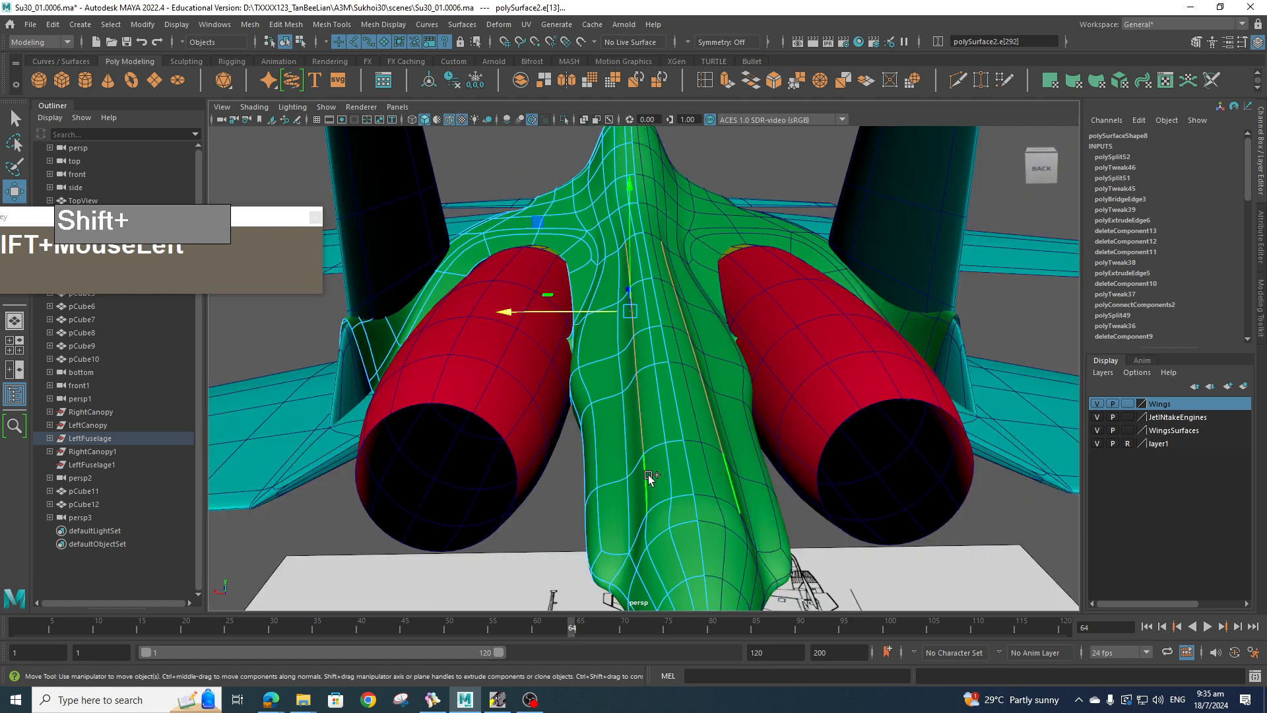
pyautogui.moveTo(580, 311); pyautogui.dragTo(591, 312)
# - Select the inner edge run next to the centreline on top of the tail boom and raise it slightly
pyautogui.click(639, 249)
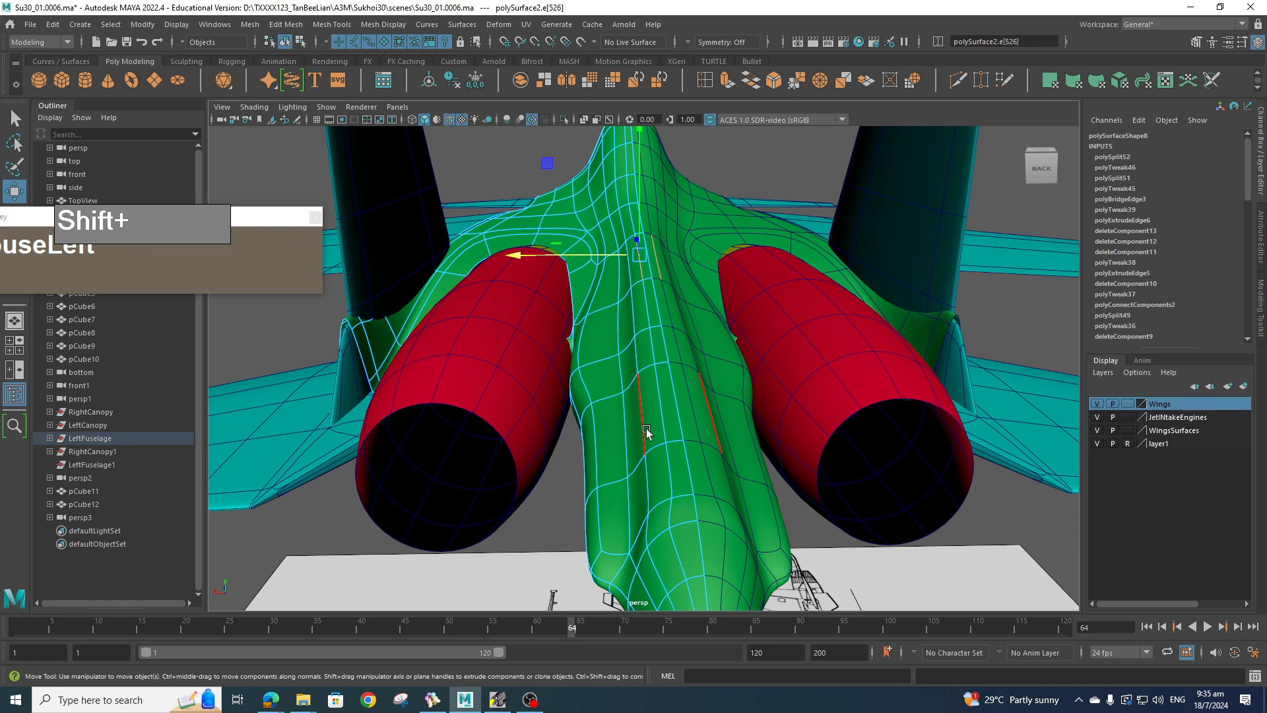
pyautogui.keyDown('shift'); pyautogui.doubleClick(677, 451); pyautogui.keyUp('shift')
pyautogui.keyDown('ctrl'); pyautogui.keyDown('shift'); pyautogui.moveTo(646, 303); pyautogui.dragTo(645, 266); pyautogui.keyUp('shift'); pyautogui.keyUp('ctrl')
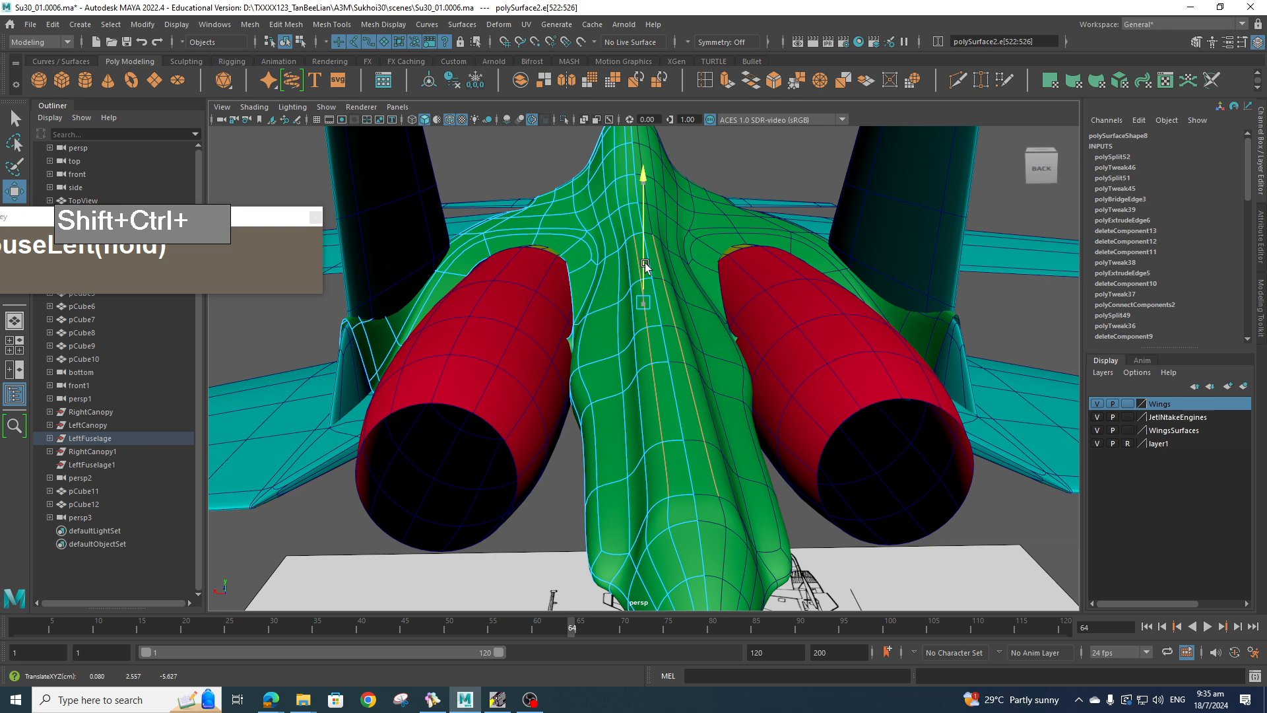
pyautogui.keyDown('alt'); pyautogui.moveTo(674, 290); pyautogui.dragTo(661, 278, button='middle'); pyautogui.keyUp('alt')
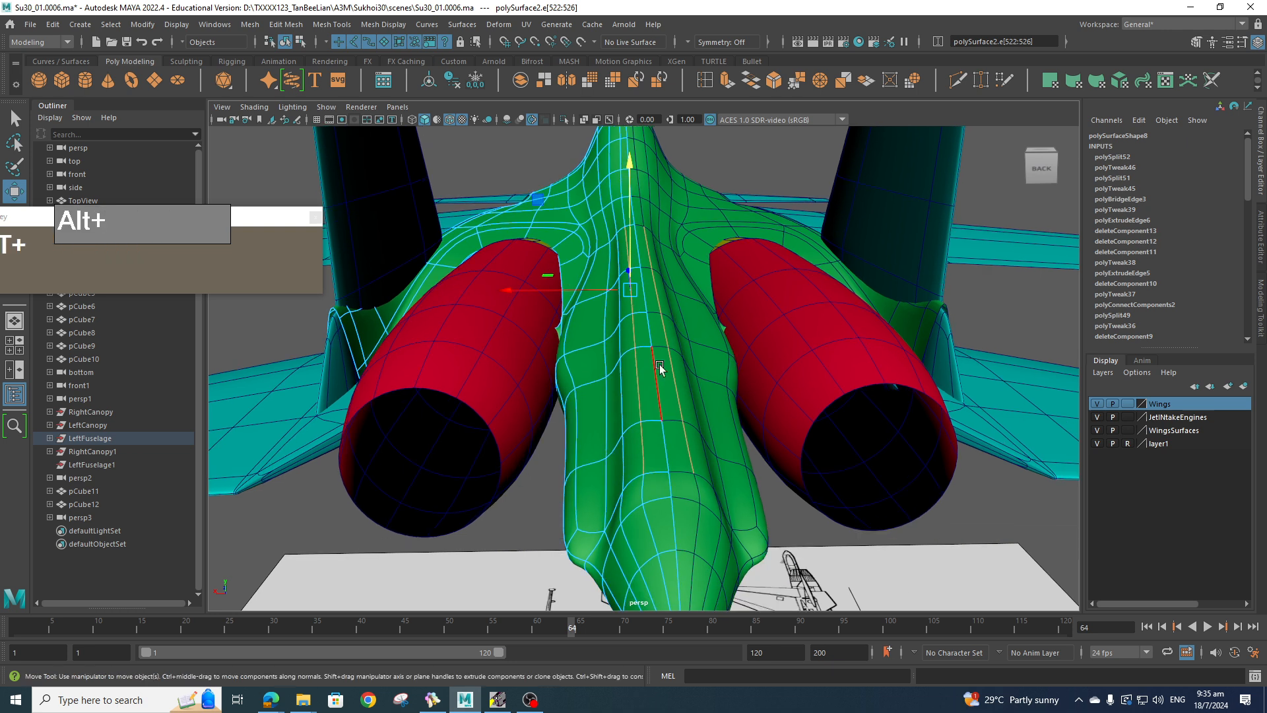
# - Fine-tune the sideways positions of the outer and inner edge runs along the tail boom's ridge
pyautogui.doubleClick(616, 258)
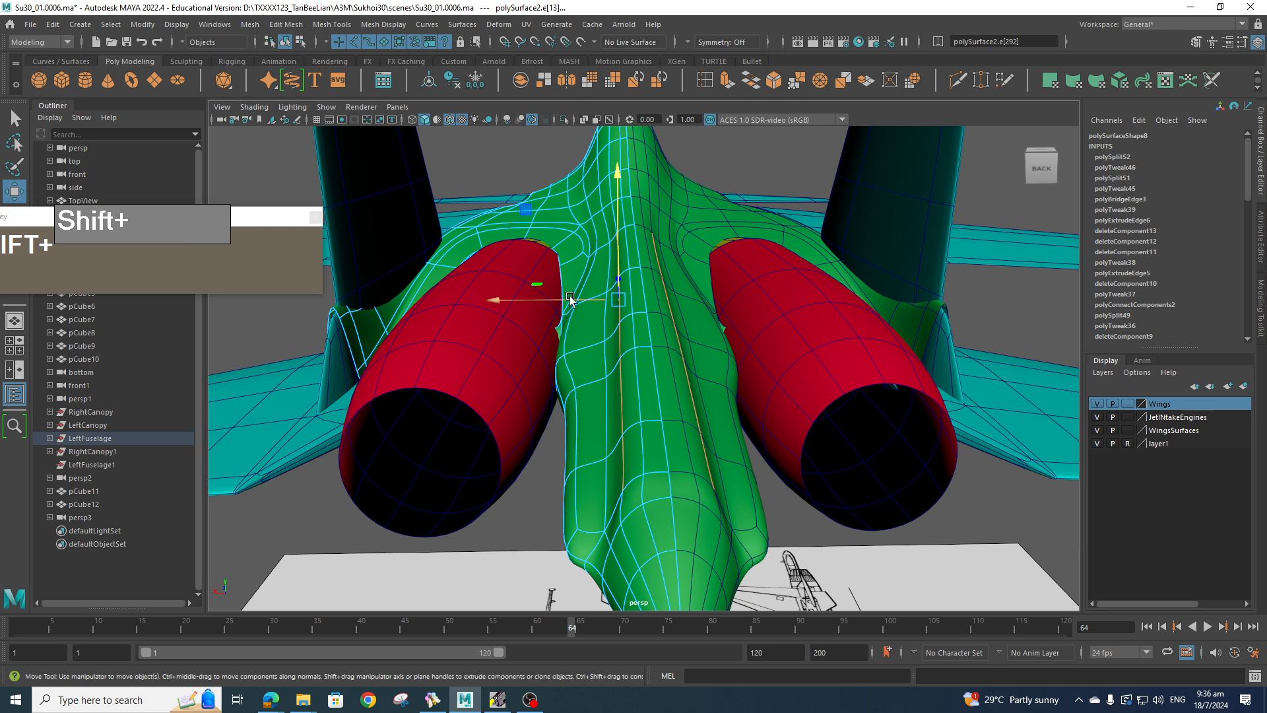
pyautogui.keyDown('shift'); pyautogui.moveTo(570, 298); pyautogui.dragTo(571, 298); pyautogui.keyUp('shift')
pyautogui.keyDown('shift'); pyautogui.rightClick(571, 298); pyautogui.keyUp('shift')
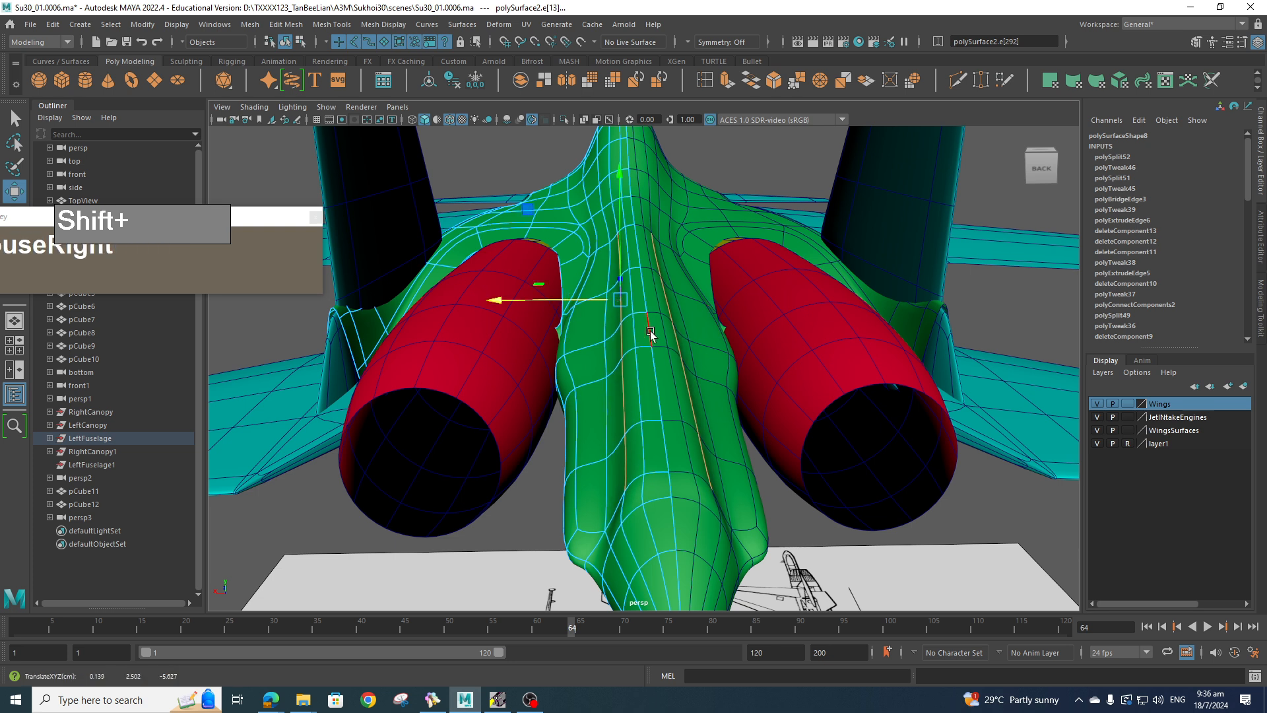
pyautogui.click(634, 256)
pyautogui.keyDown('shift'); pyautogui.doubleClick(640, 447); pyautogui.keyUp('shift')
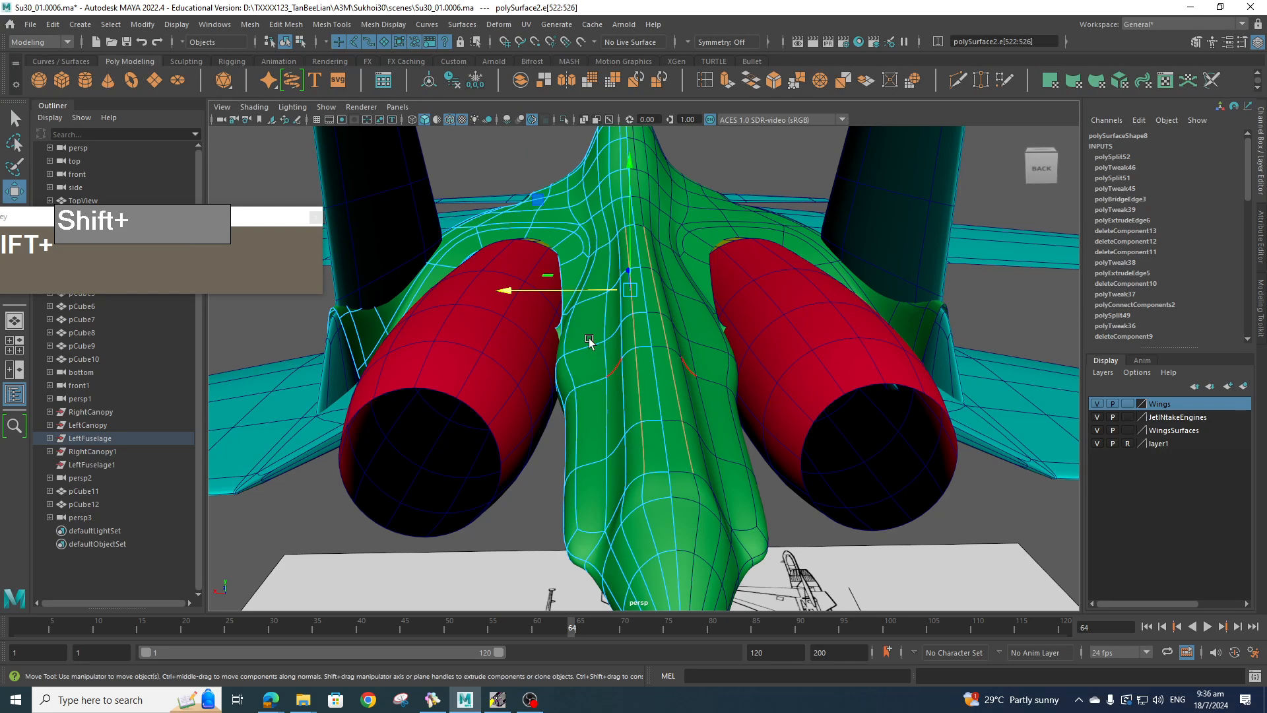
pyautogui.keyDown('shift'); pyautogui.moveTo(579, 291); pyautogui.dragTo(776, 488); pyautogui.keyUp('shift')
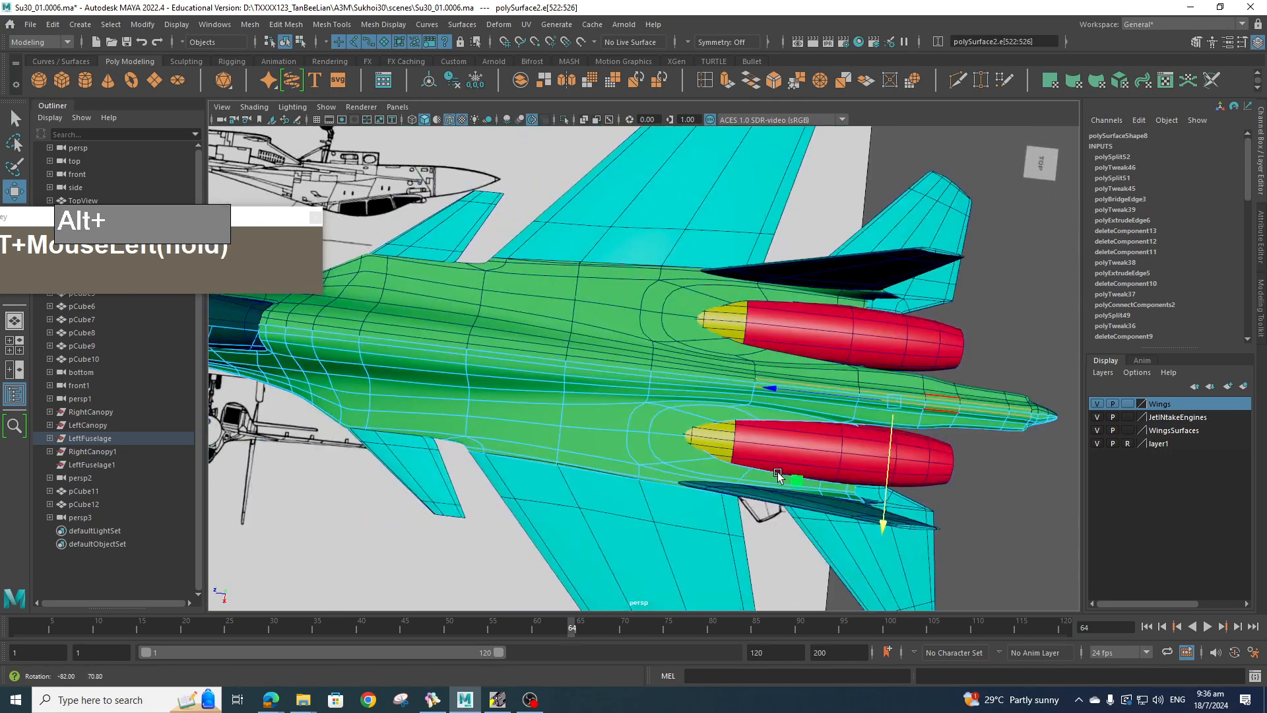
# - Examine the engine nacelle on the model against the sunset photo and the rear-quarter photo with lit afterburners
pyautogui.keyDown('alt'); pyautogui.scroll(3, 775, 488); pyautogui.keyUp('alt')
pyautogui.keyDown('alt'); pyautogui.moveTo(844, 465); pyautogui.dragTo(767, 453, button='middle'); pyautogui.keyUp('alt')
pyautogui.keyDown('alt'); pyautogui.moveTo(766, 452); pyautogui.dragTo(593, 387); pyautogui.keyUp('alt')
pyautogui.keyDown('alt'); pyautogui.scroll(4, 654, 341); pyautogui.keyUp('alt')
pyautogui.keyDown('alt'); pyautogui.moveTo(574, 369); pyautogui.dragTo(706, 418, button='middle'); pyautogui.keyUp('alt')
pyautogui.click(432, 699)
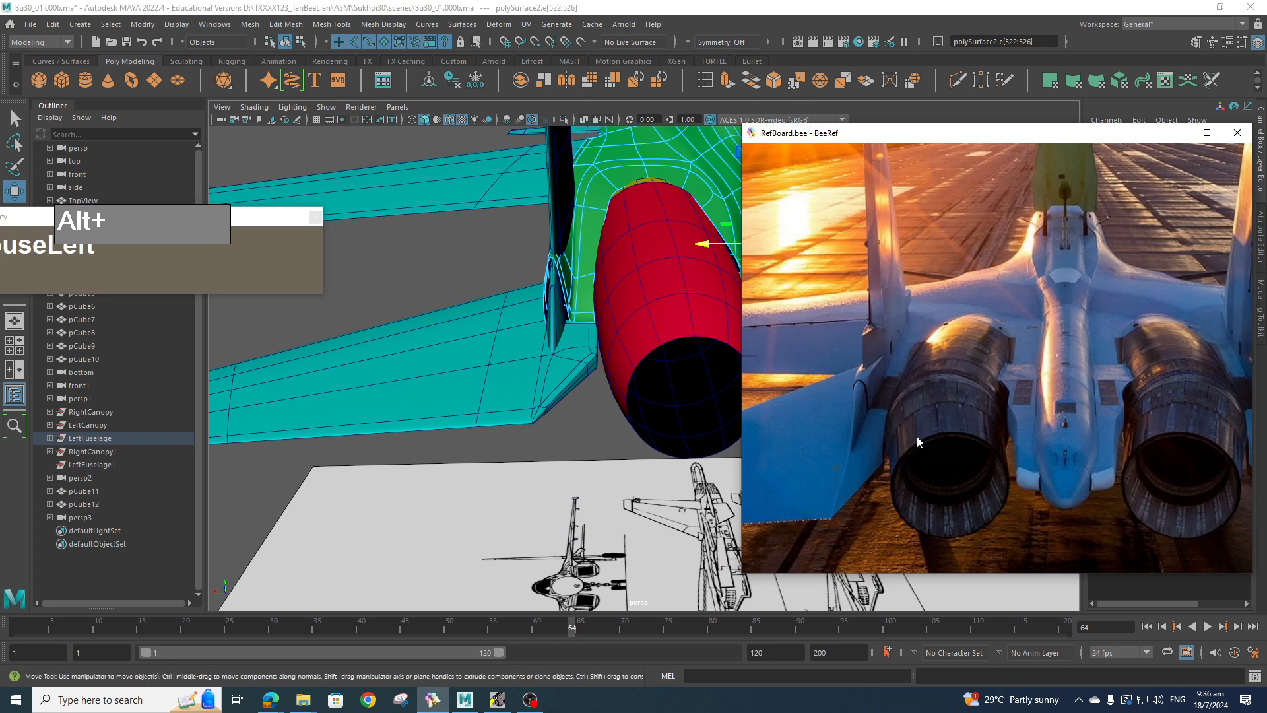
pyautogui.scroll(-2, 903, 454)
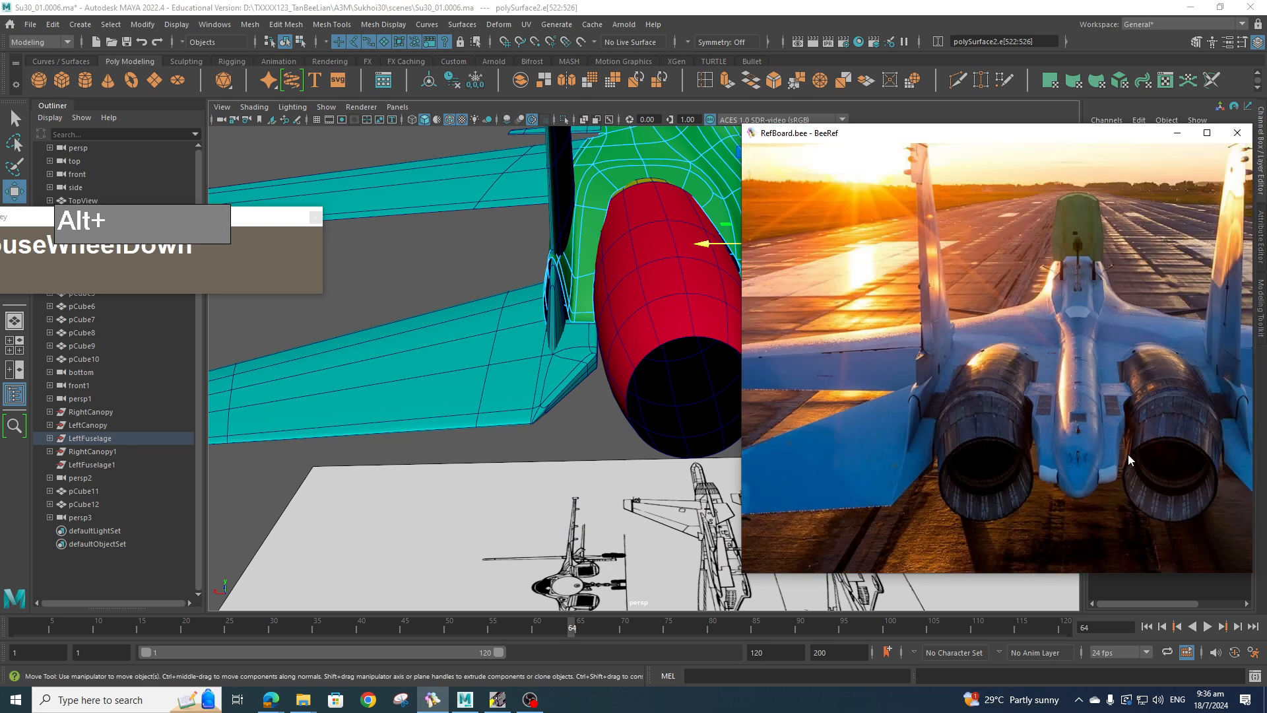
pyautogui.moveTo(1128, 454); pyautogui.dragTo(929, 497, button='middle')
pyautogui.scroll(-3, 980, 447)
pyautogui.scroll(4, 980, 447)
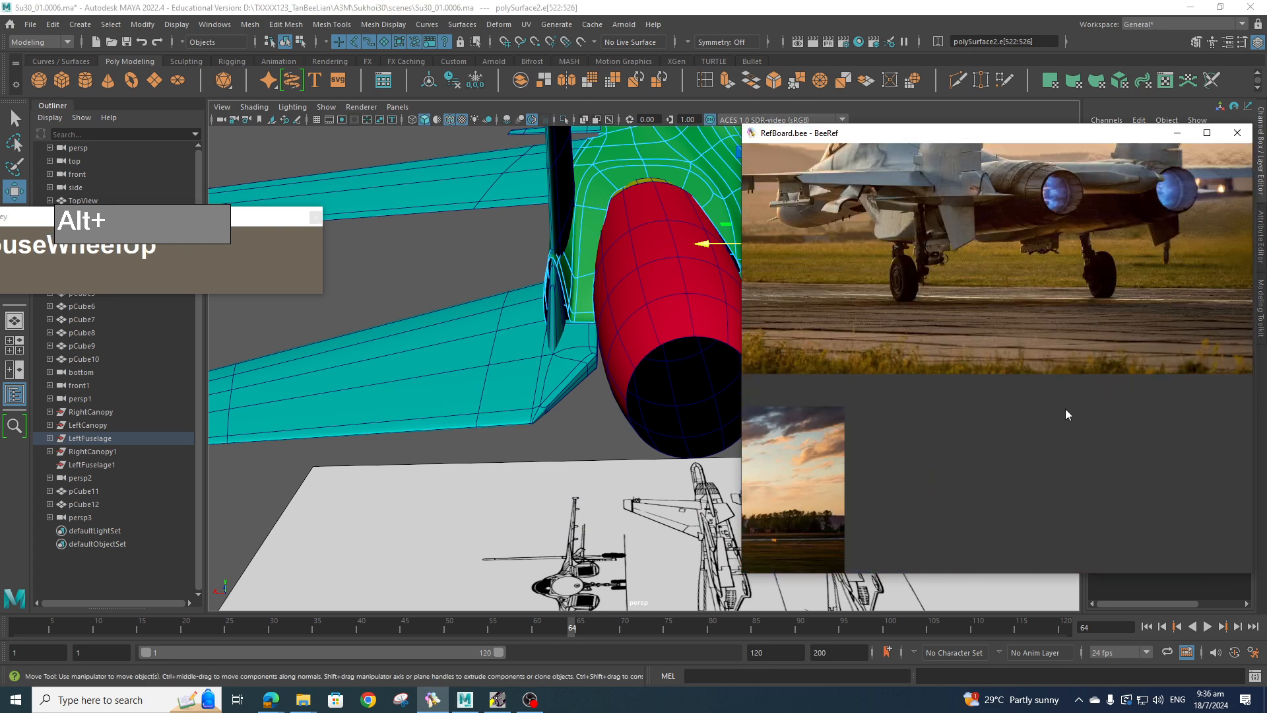
pyautogui.moveTo(1065, 409); pyautogui.dragTo(995, 435, button='middle')
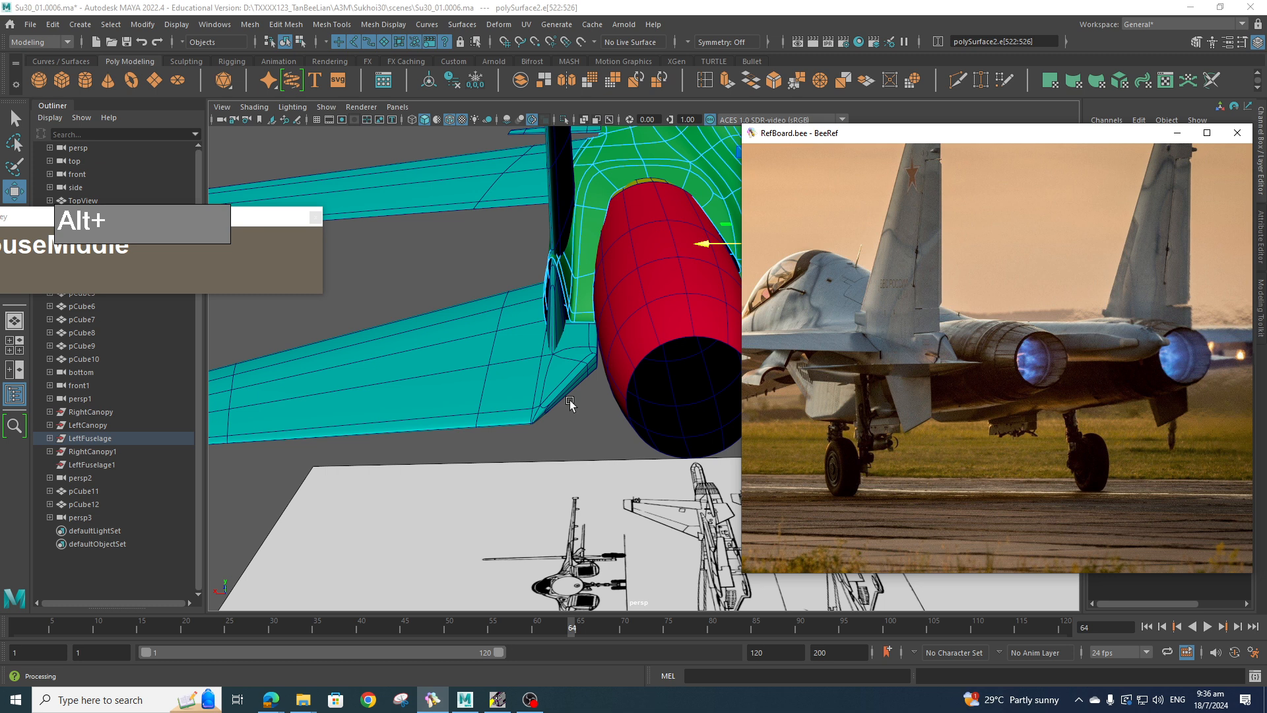
# - Compare the model's tail and stabilizer edge beside the engine with the rear-view reference photo of the parked aircraft
pyautogui.scroll(-5, 987, 363)
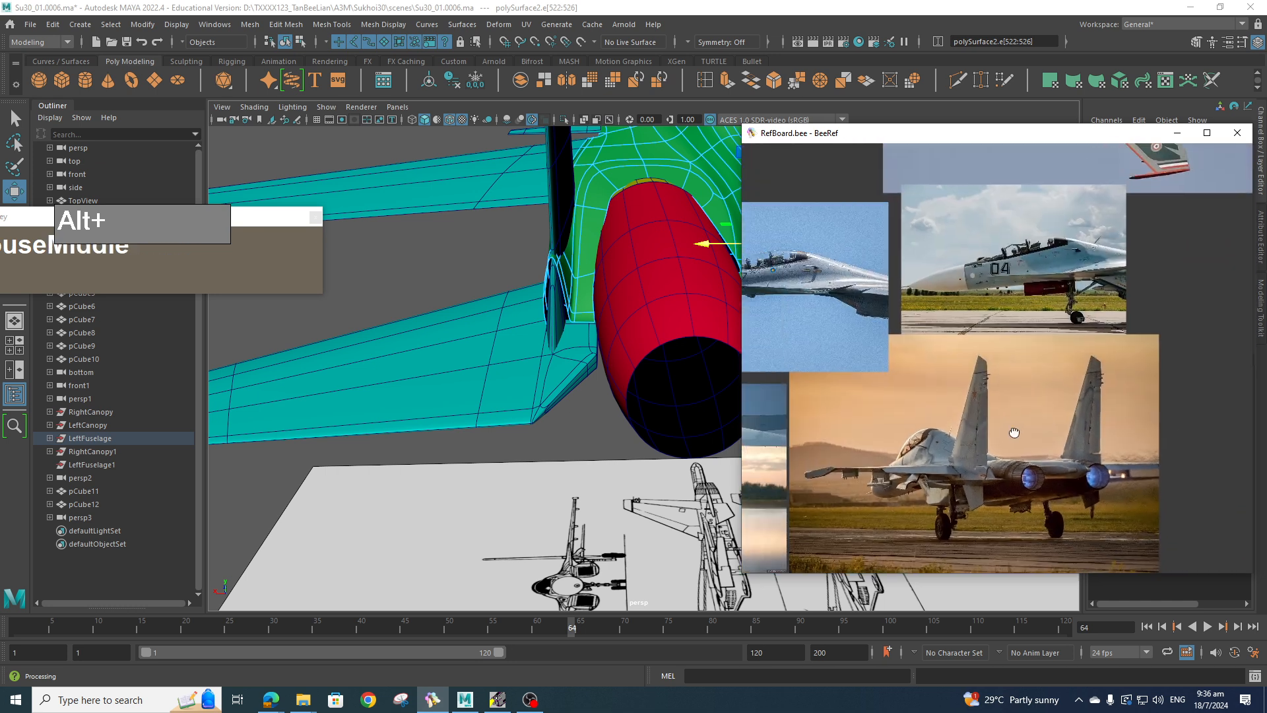
pyautogui.moveTo(965, 427); pyautogui.dragTo(966, 306, button='middle')
pyautogui.scroll(5, 973, 307)
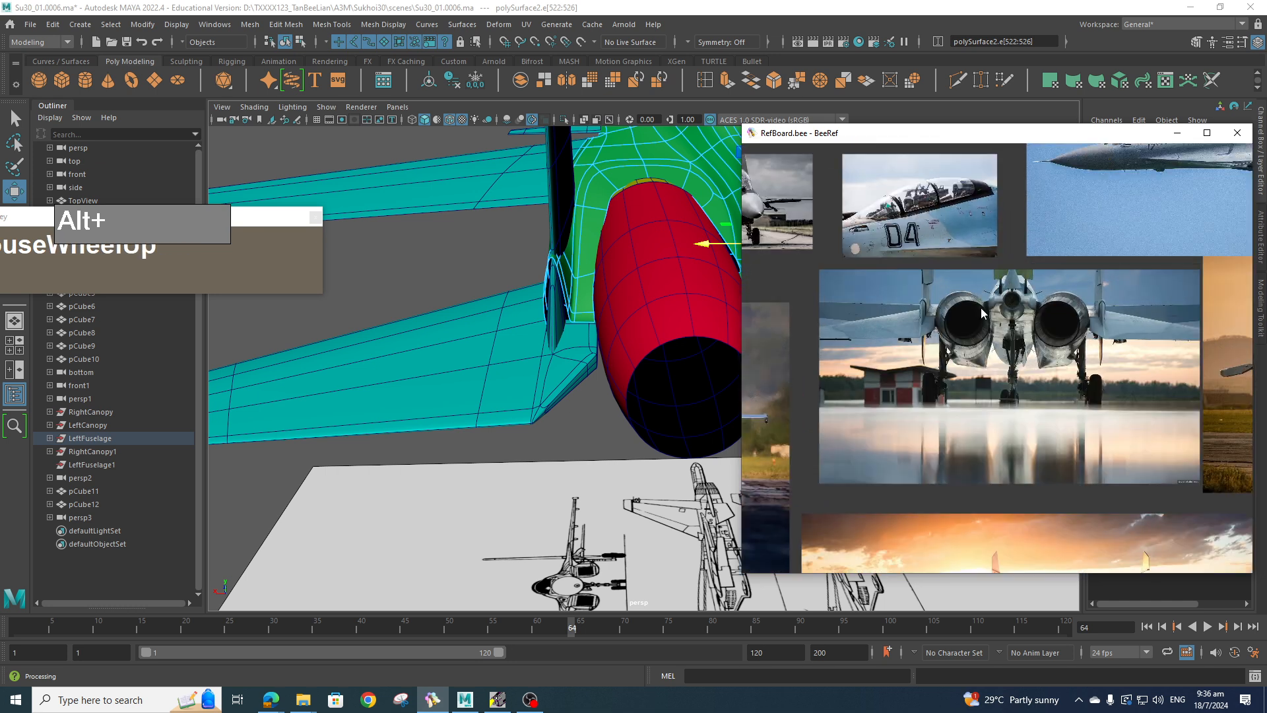
pyautogui.scroll(2, 966, 353)
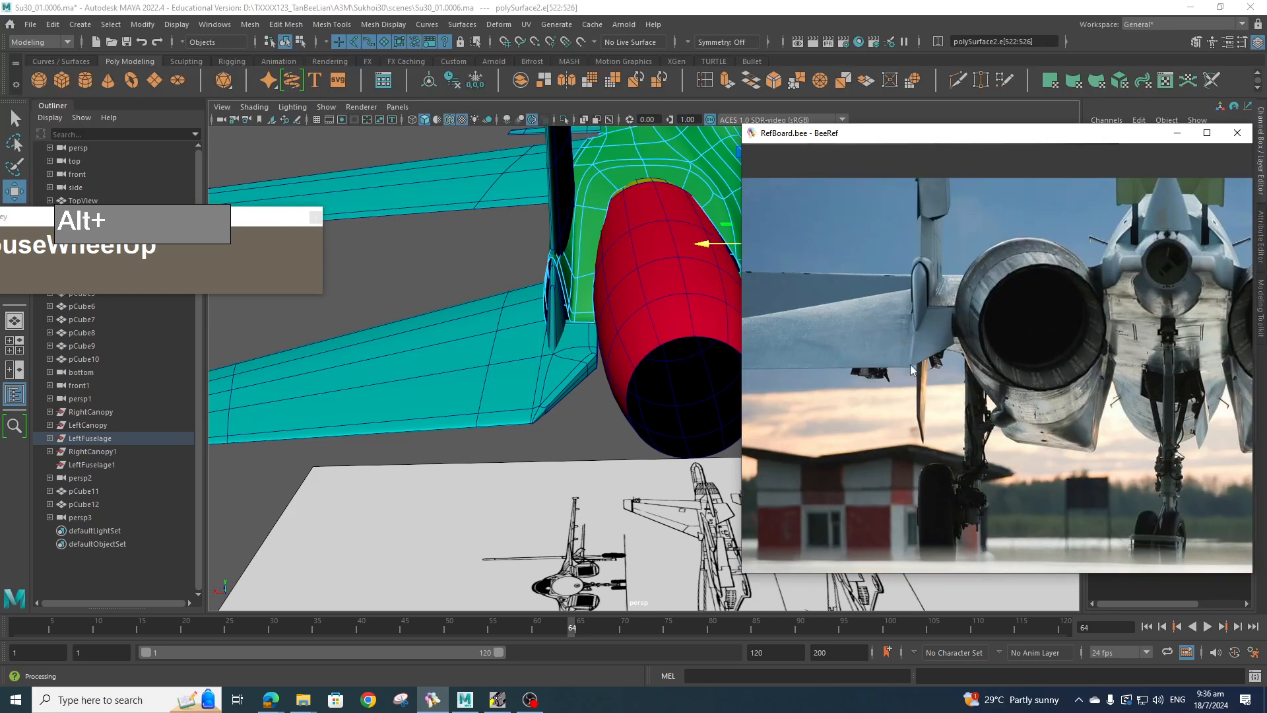
pyautogui.keyDown('alt'); pyautogui.moveTo(553, 414); pyautogui.dragTo(560, 409, button='middle'); pyautogui.keyUp('alt')
pyautogui.keyDown('alt'); pyautogui.scroll(-6, 561, 409); pyautogui.keyUp('alt')
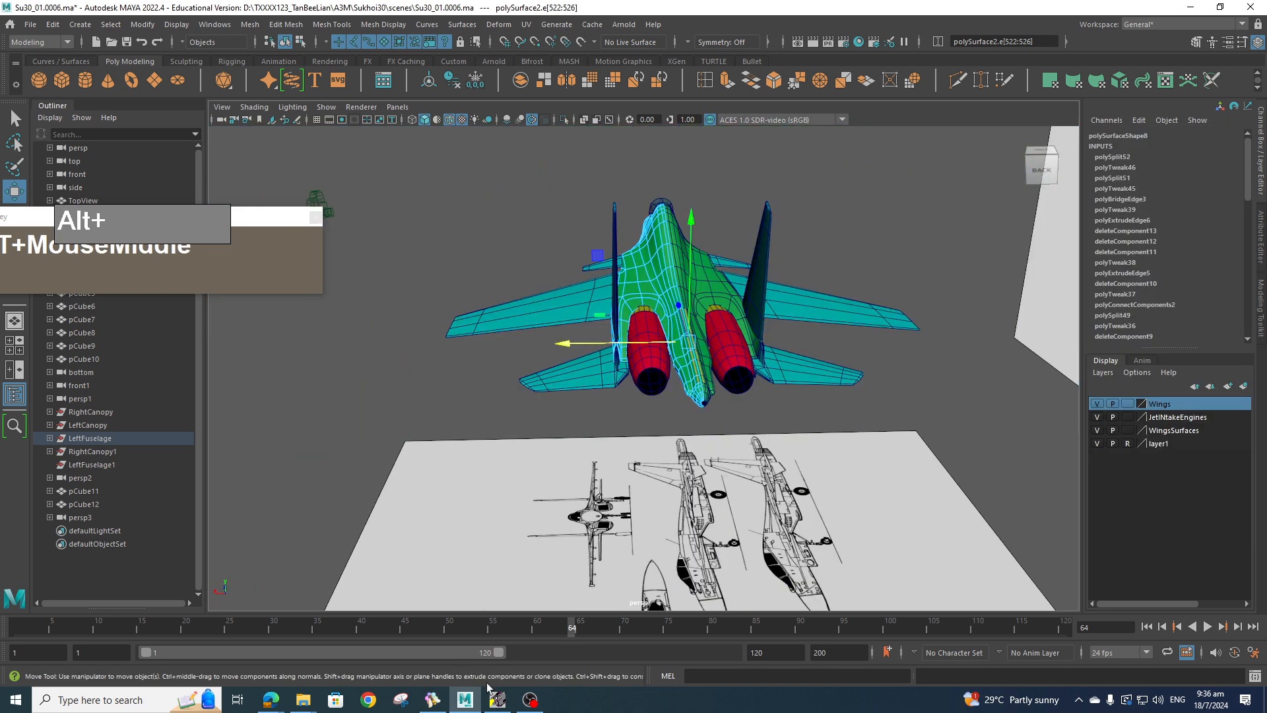
pyautogui.click(433, 699)
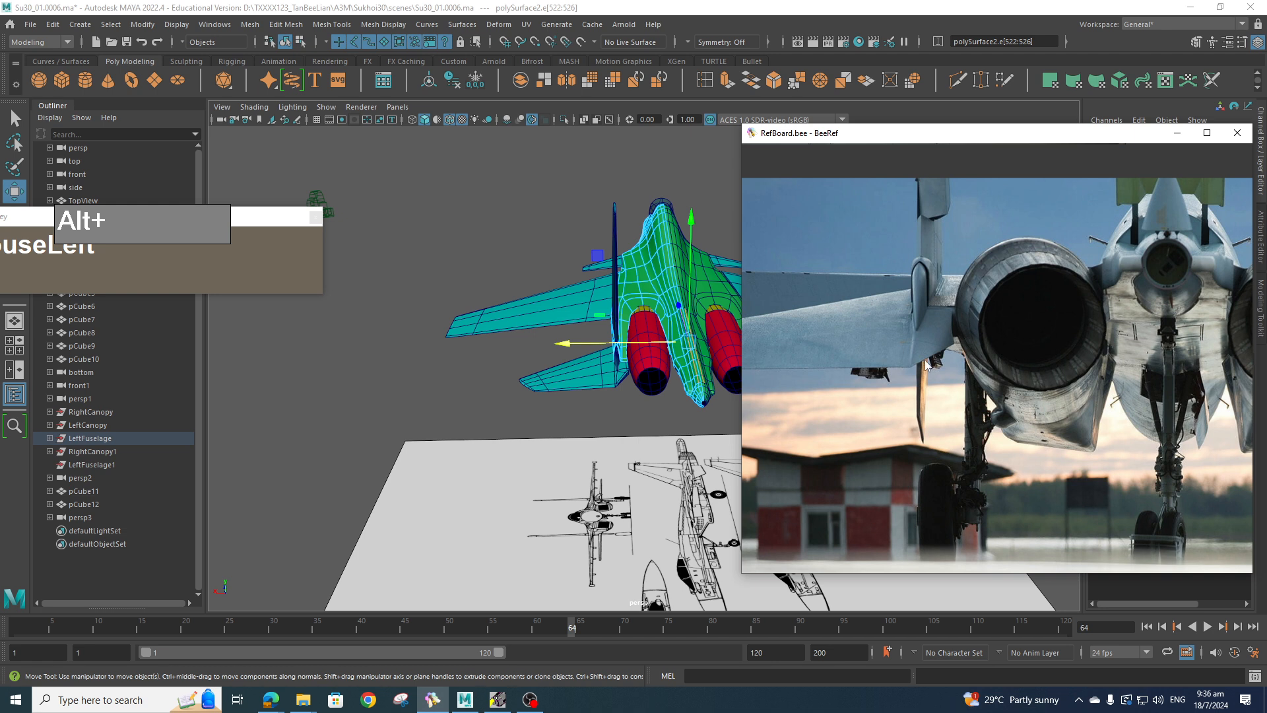
pyautogui.scroll(-4, 986, 352)
pyautogui.scroll(8, 587, 411)
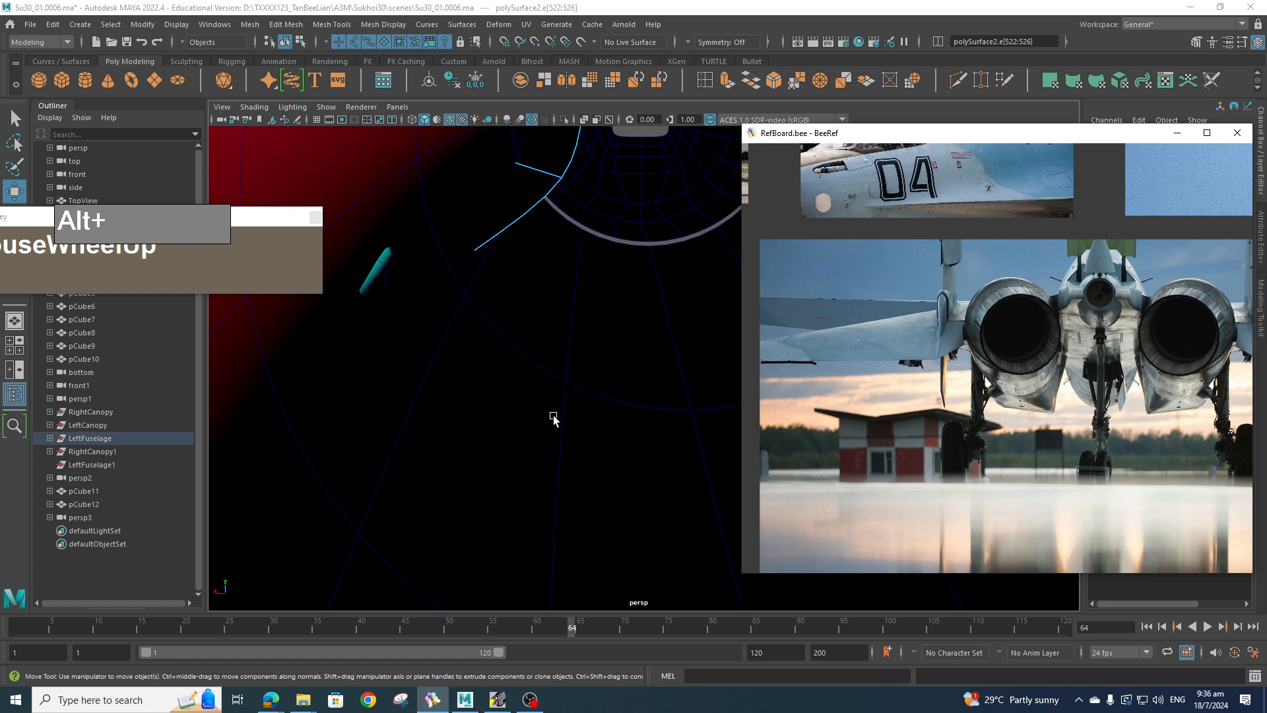
pyautogui.scroll(-3, 549, 414)
# - Select the horizontal stabilizer's angled rear-edge faces beside the engine and thin them vertically to about 0.24 scale using Soft Select
pyautogui.keyDown('alt'); pyautogui.moveTo(550, 414); pyautogui.dragTo(588, 376, button='middle'); pyautogui.keyUp('alt')
pyautogui.keyDown('alt'); pyautogui.moveTo(588, 377); pyautogui.dragTo(549, 358, button='right'); pyautogui.keyUp('alt')
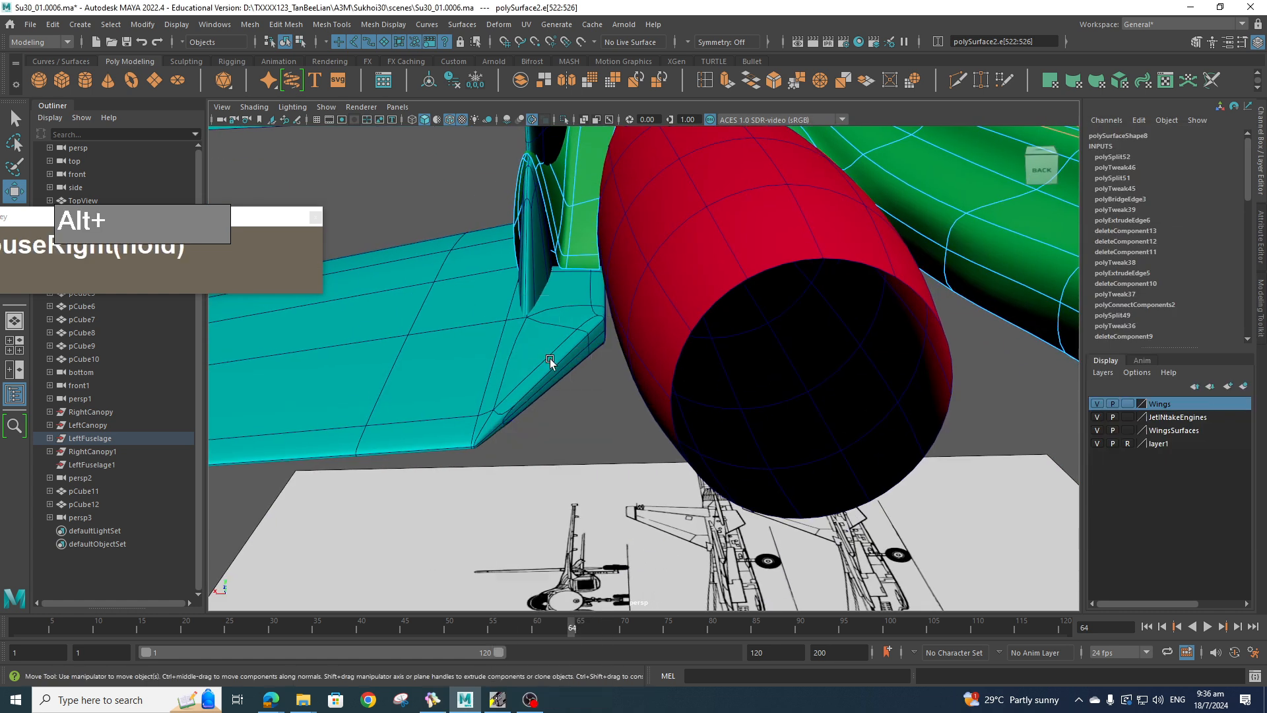
pyautogui.press('1')
pyautogui.click(574, 386)
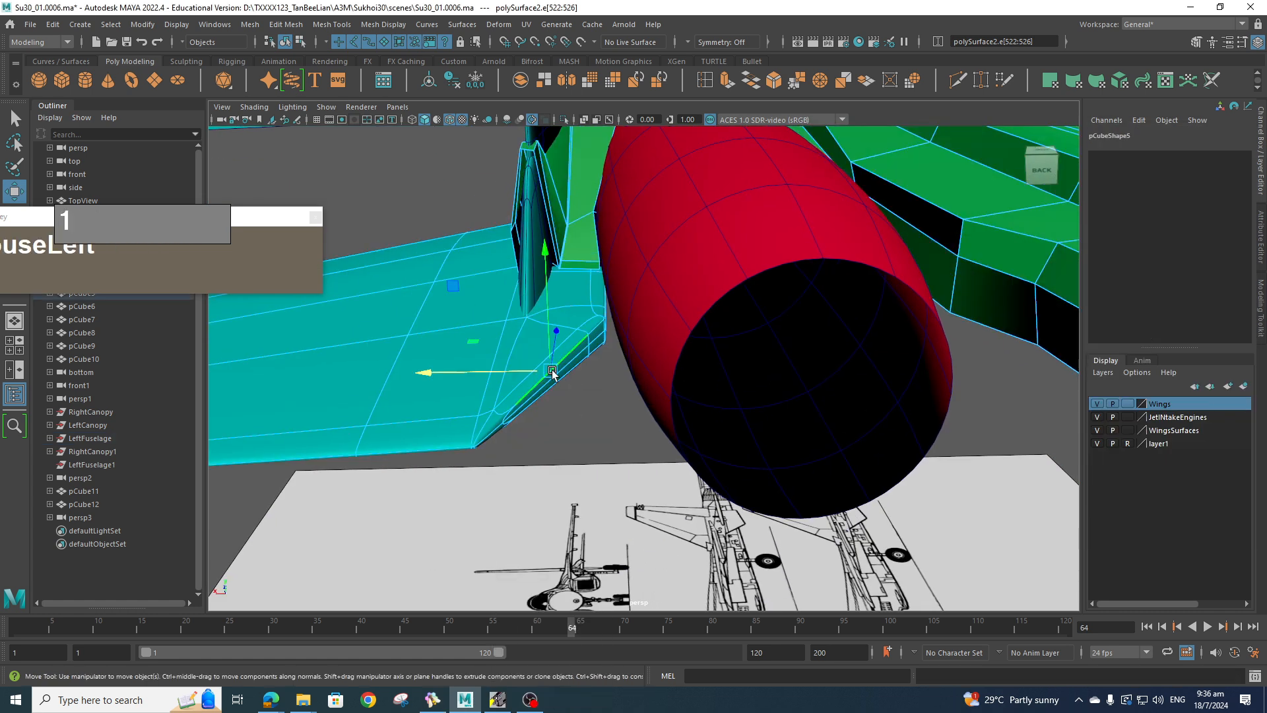
pyautogui.keyDown('alt'); pyautogui.moveTo(567, 400); pyautogui.dragTo(570, 387, button='middle'); pyautogui.keyUp('alt')
pyautogui.moveTo(571, 336); pyautogui.dragTo(592, 322, button='right')
pyautogui.click(594, 320)
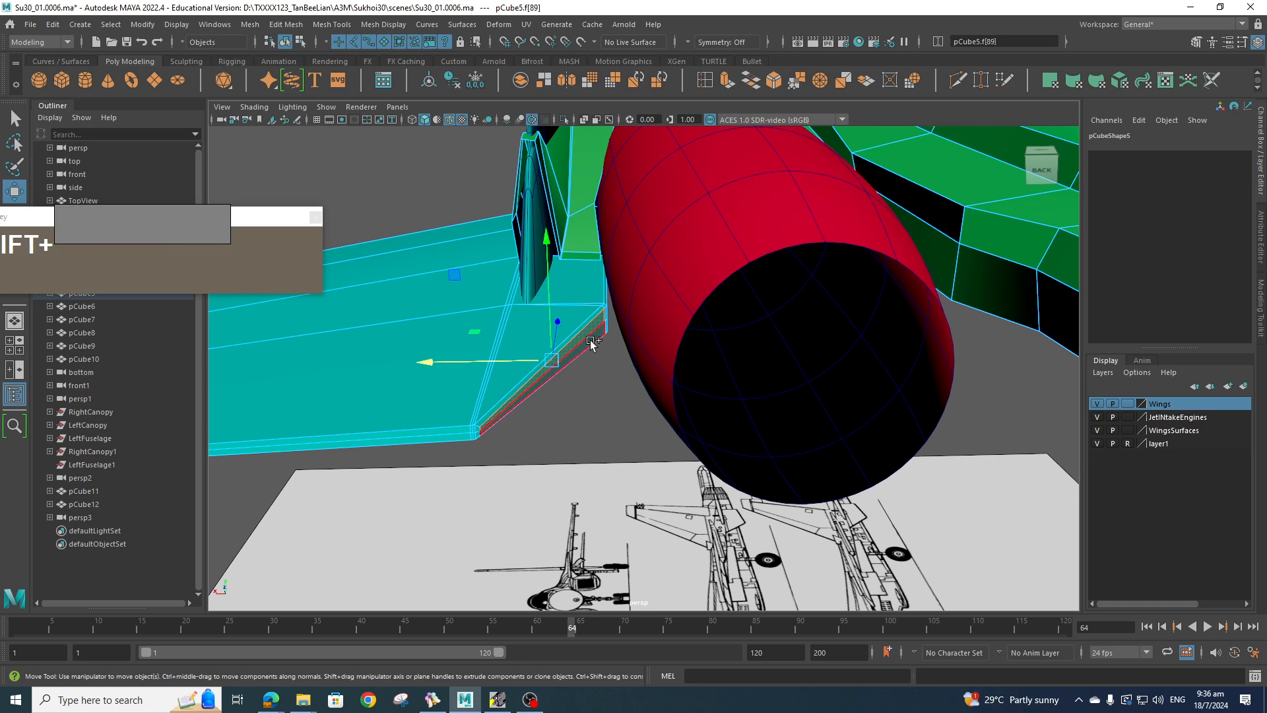
pyautogui.keyDown('shift'); pyautogui.click(591, 340); pyautogui.keyUp('shift')
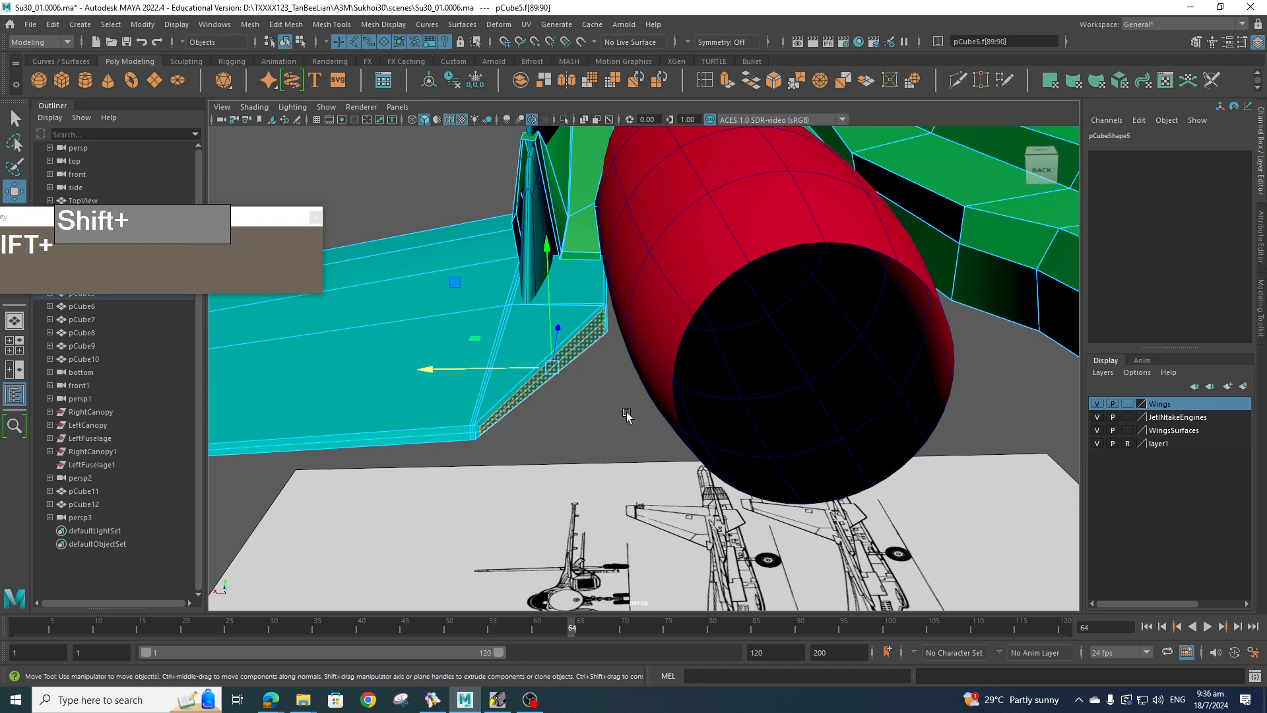
pyautogui.hotkey('shift', '.')
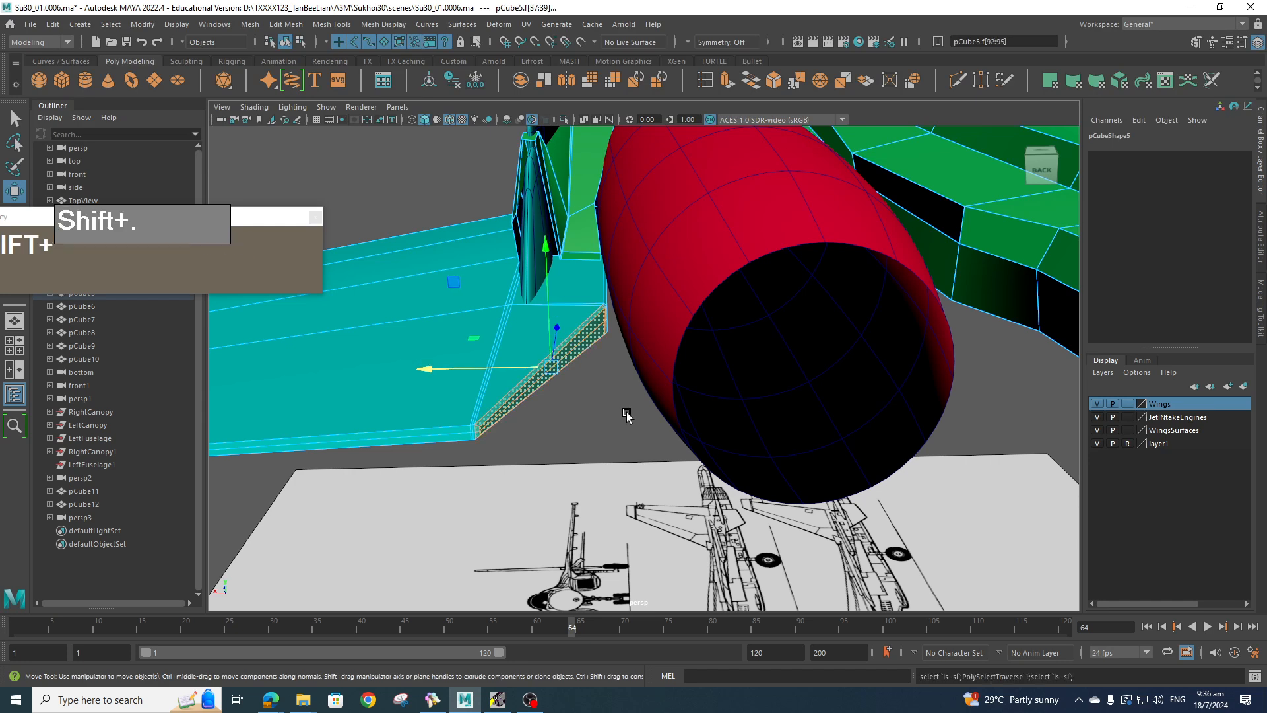
pyautogui.hotkey('shift', '.')
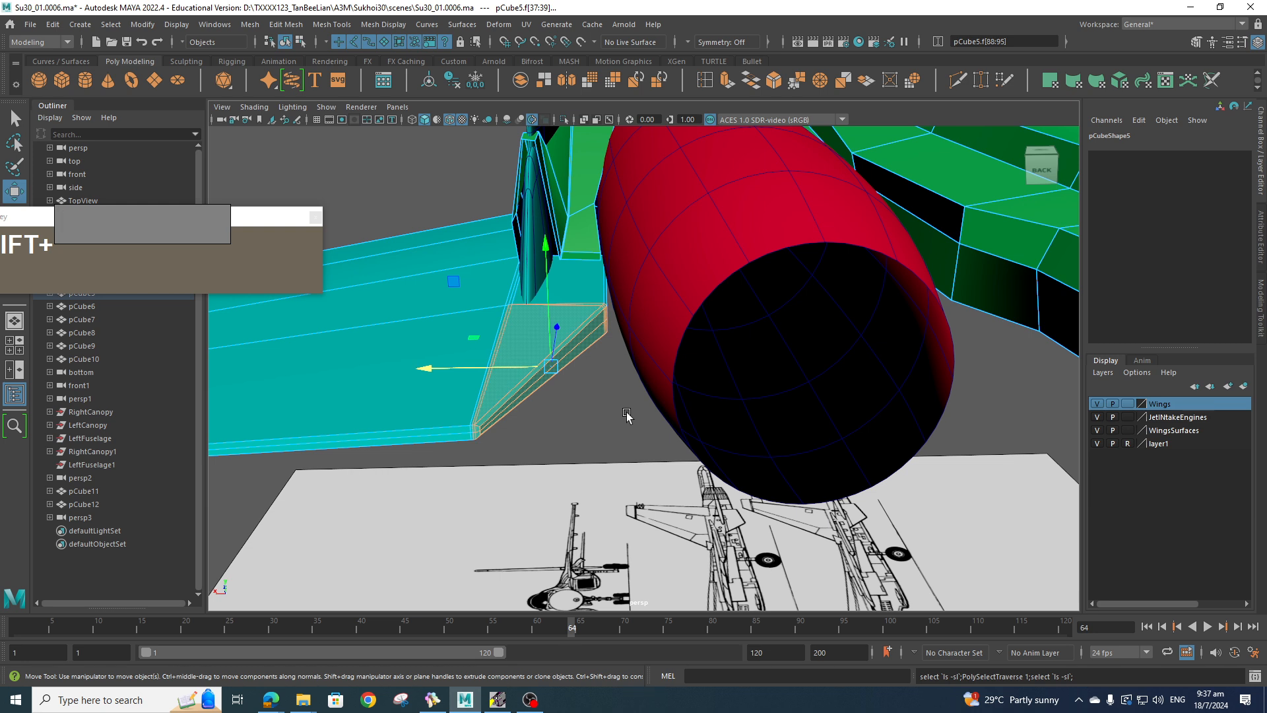
pyautogui.hotkey('shift', ',')
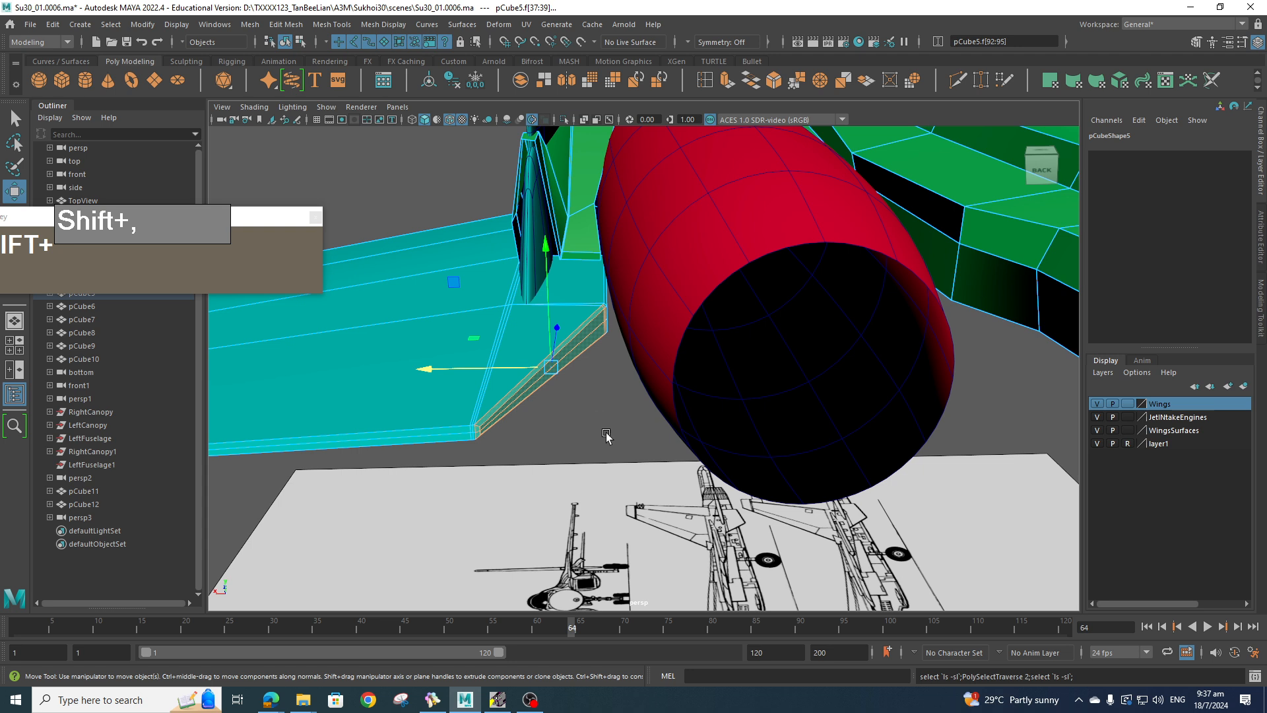
pyautogui.press('b')
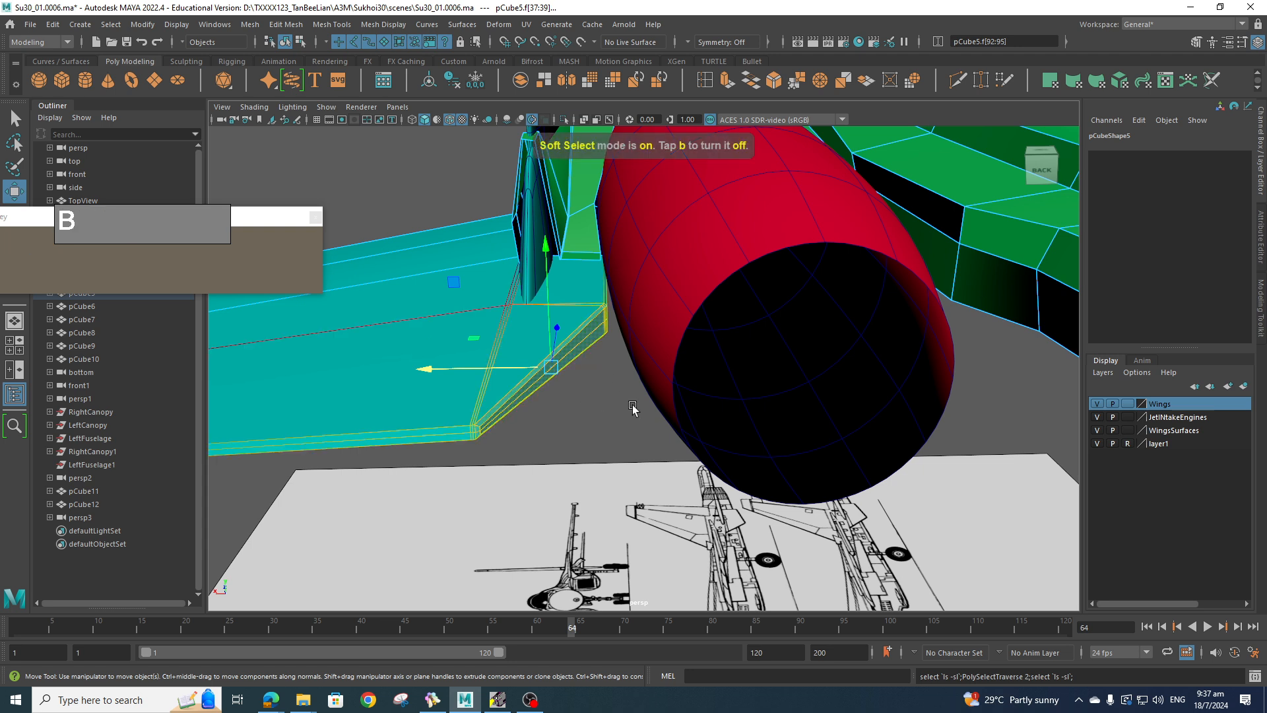
pyautogui.moveTo(570, 413); pyautogui.dragTo(638, 420, button='middle')
pyautogui.press('r')
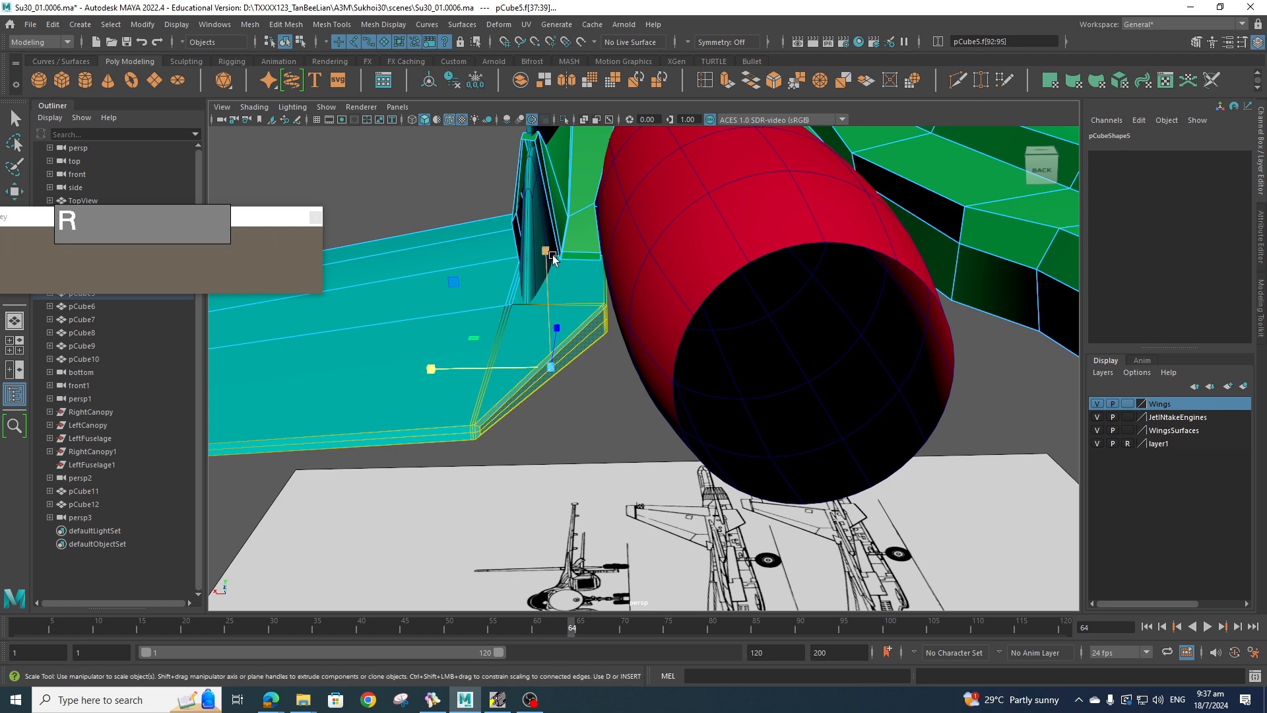
pyautogui.moveTo(553, 258); pyautogui.dragTo(575, 355)
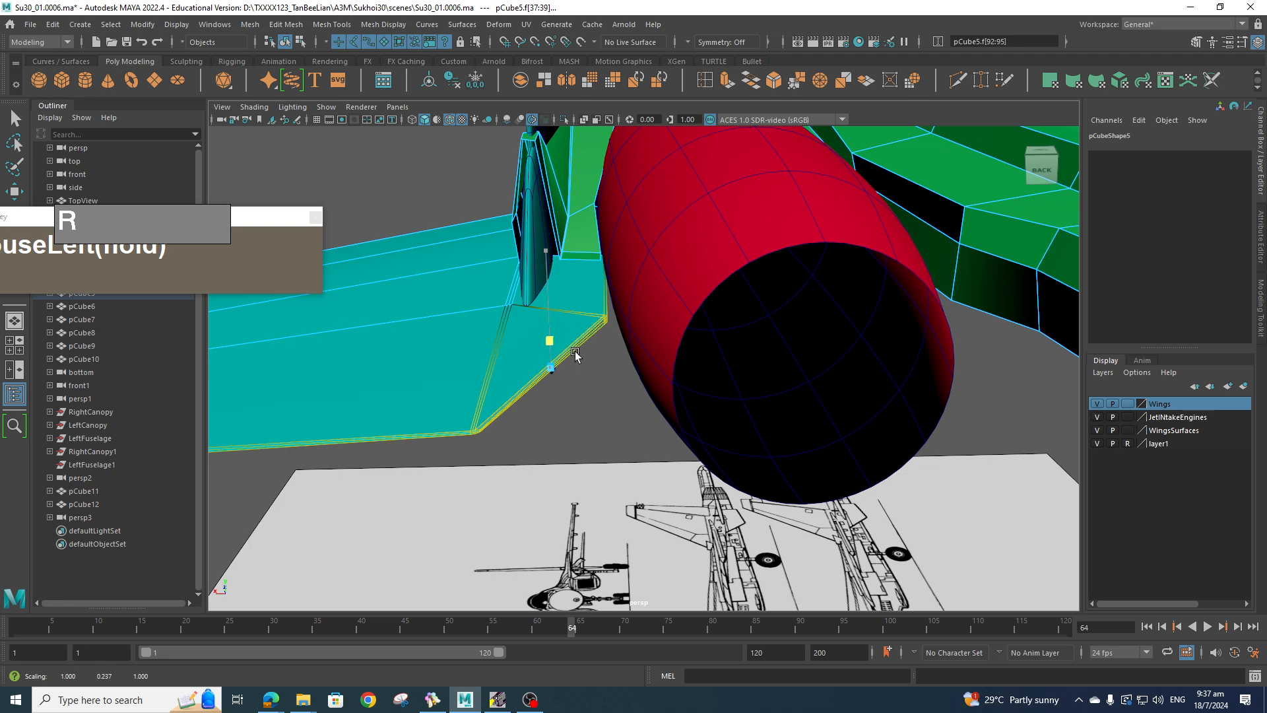
# - Set the Soft Select falloff radius to about 0.12 and thin the stabilizer's rear-edge faces vertically again to about 0.22 scale
pyautogui.scroll(-6, 572, 353)
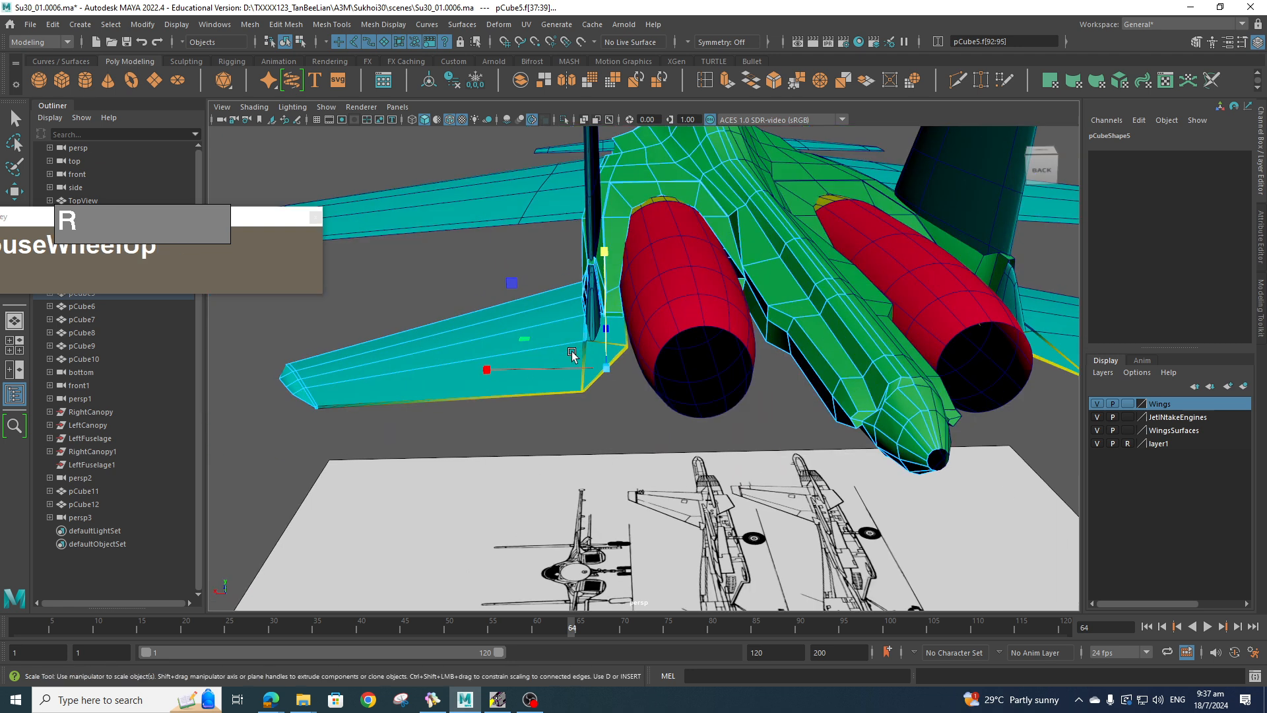
pyautogui.scroll(3, 597, 369)
pyautogui.keyDown('alt'); pyautogui.moveTo(608, 437); pyautogui.dragTo(610, 394); pyautogui.keyUp('alt')
pyautogui.scroll(3, 610, 391)
pyautogui.keyDown('alt'); pyautogui.moveTo(609, 391); pyautogui.dragTo(663, 442, button='middle'); pyautogui.keyUp('alt')
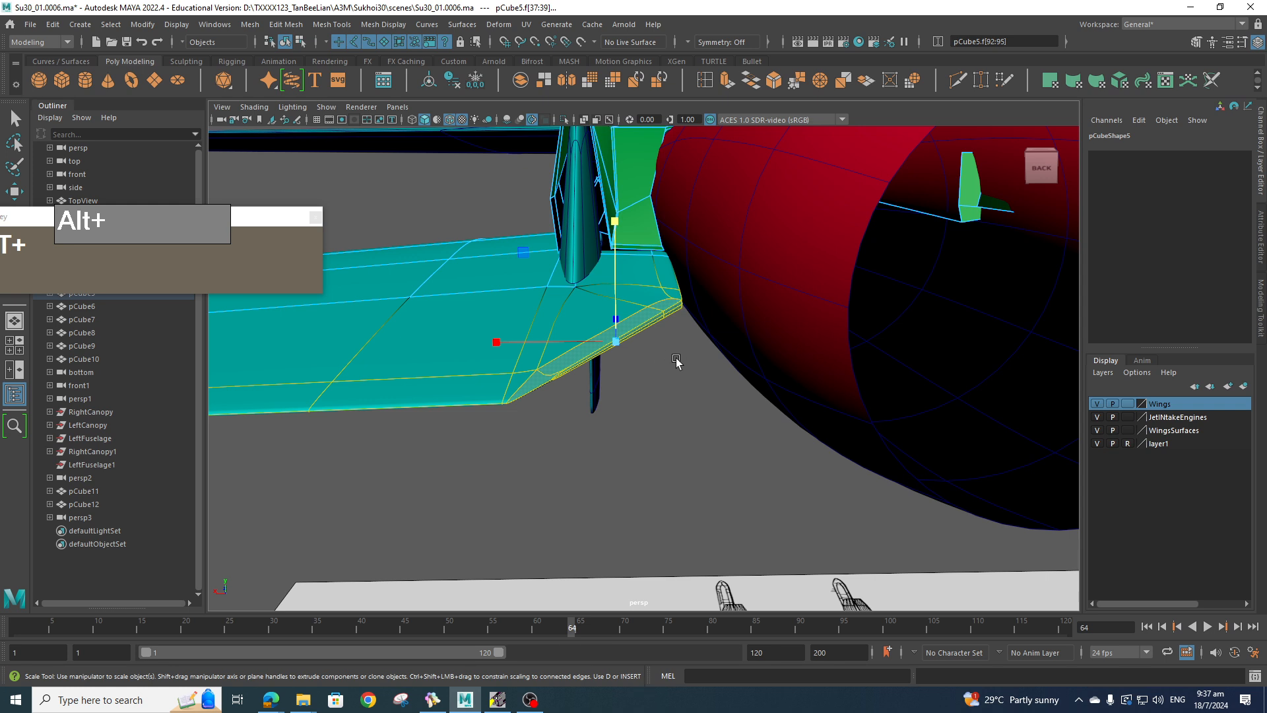
pyautogui.press('b')
pyautogui.moveTo(676, 361); pyautogui.dragTo(603, 362, button='middle')
pyautogui.moveTo(683, 360); pyautogui.dragTo(731, 366, button='middle')
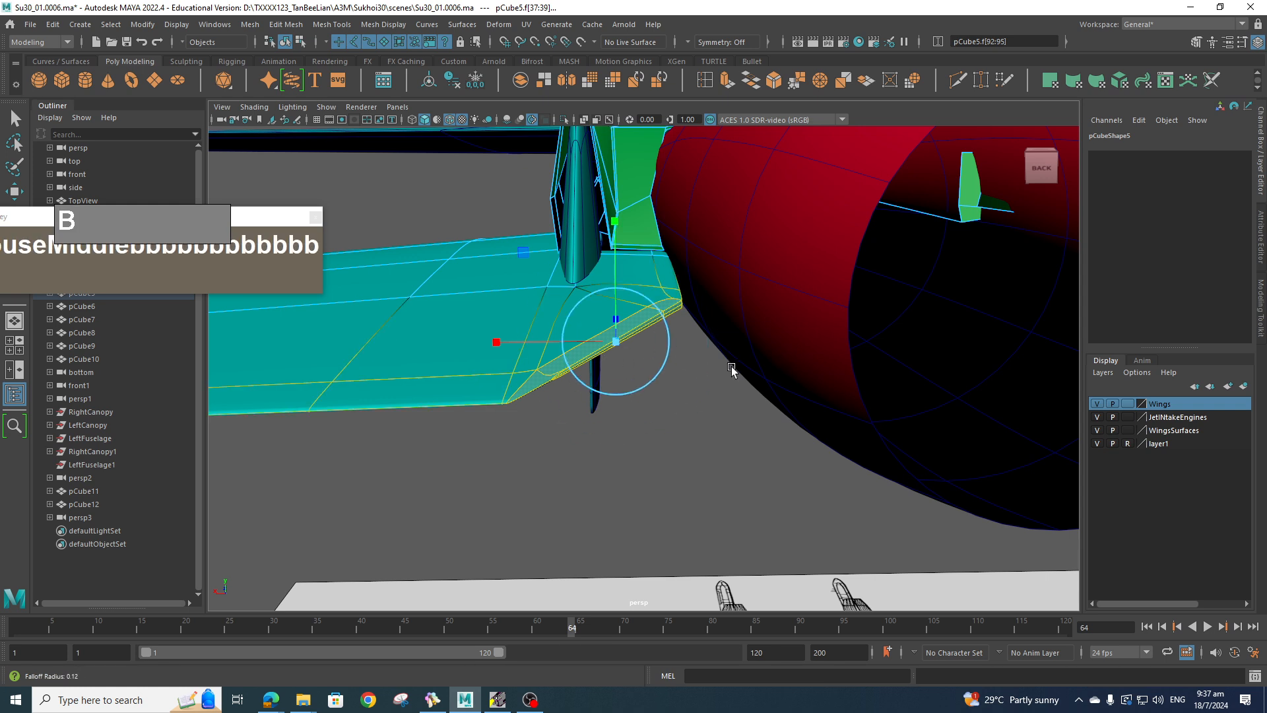
pyautogui.moveTo(616, 225); pyautogui.dragTo(631, 322)
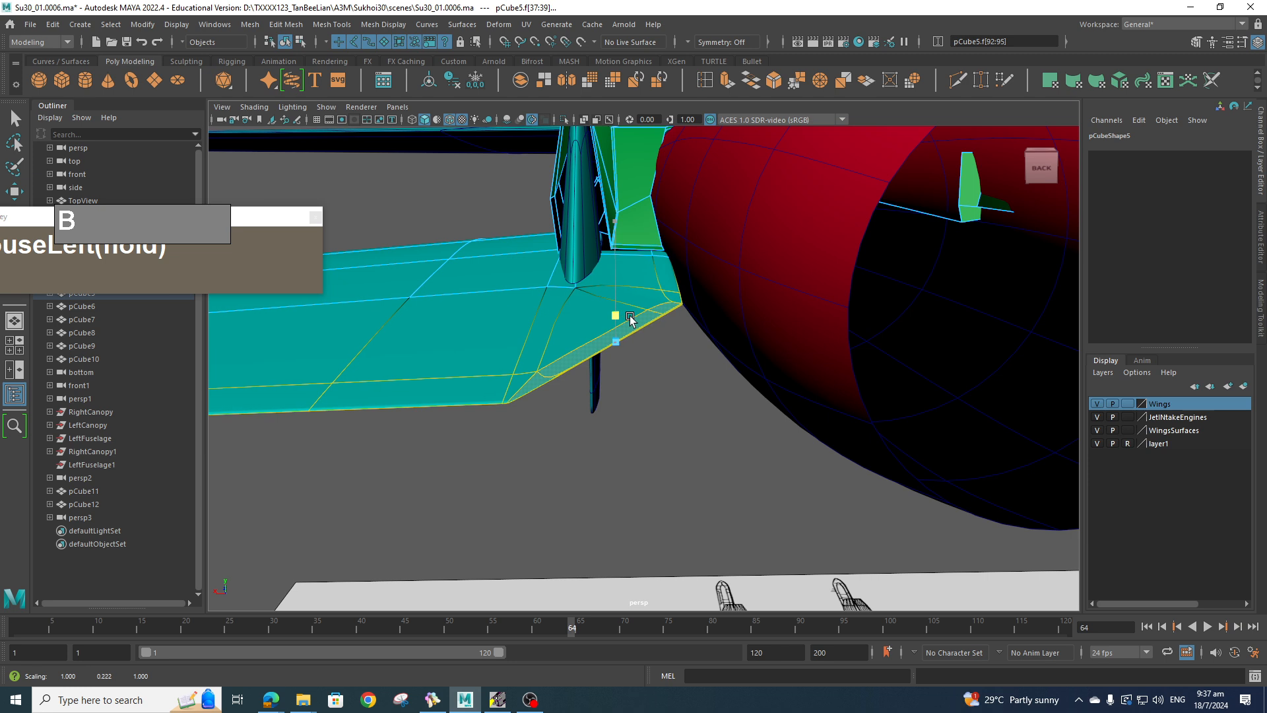
pyautogui.click(719, 410)
pyautogui.scroll(-3, 695, 386)
pyautogui.moveTo(695, 385)
pyautogui.keyDown('alt'); pyautogui.mouseDown()
pyautogui.moveTo(706, 426)
pyautogui.moveTo(807, 394)
pyautogui.moveTo(643, 398)
pyautogui.moveTo(719, 390)
pyautogui.mouseUp(); pyautogui.keyUp('alt')
pyautogui.scroll(3, 697, 388)
pyautogui.scroll(-2, 697, 389)
pyautogui.scroll(-5, 698, 389)
# - Turn off Soft Select, return to object selection and display the fuselage with smooth mesh preview
pyautogui.click(693, 269)
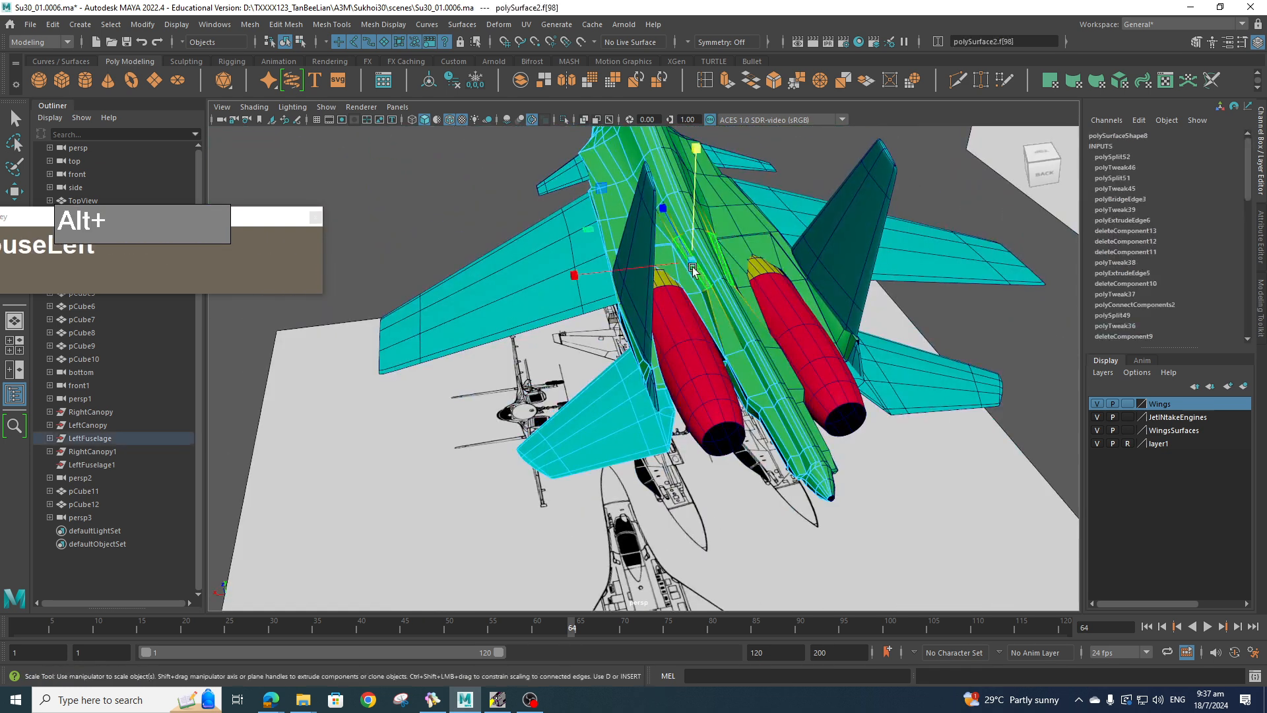
pyautogui.press('b')
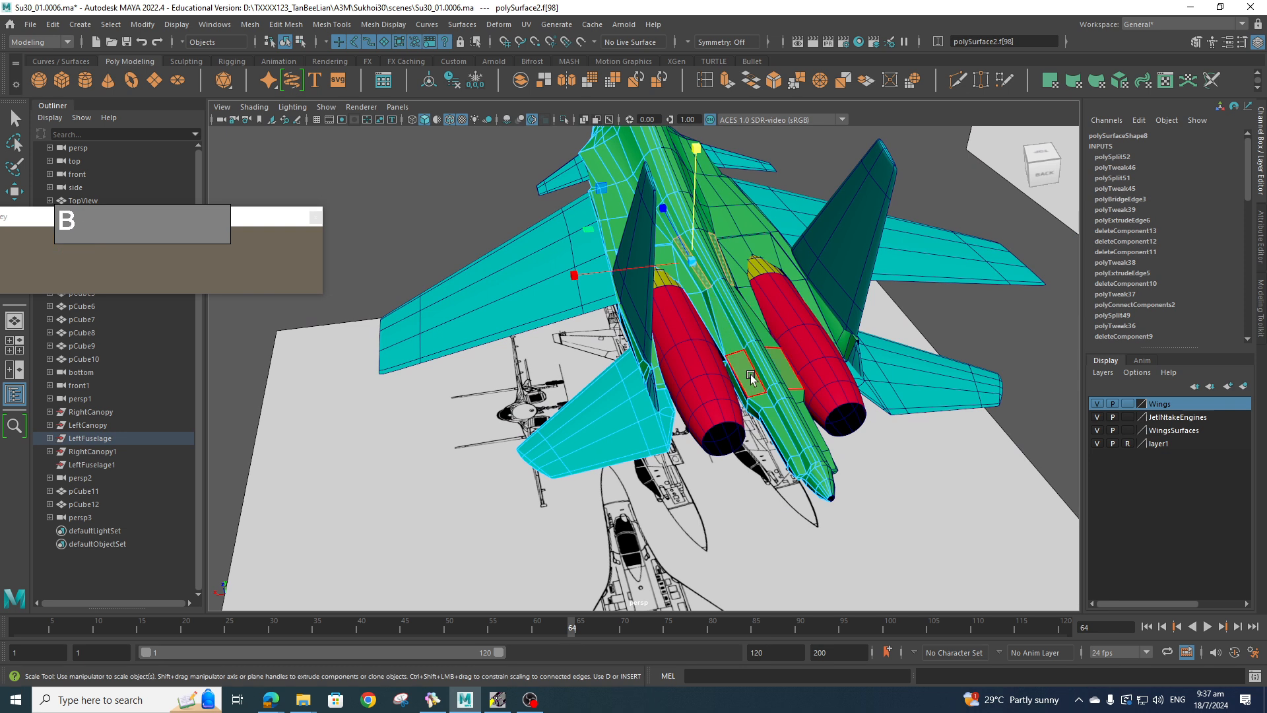
pyautogui.moveTo(674, 271); pyautogui.dragTo(740, 255, button='right')
pyautogui.click(891, 505)
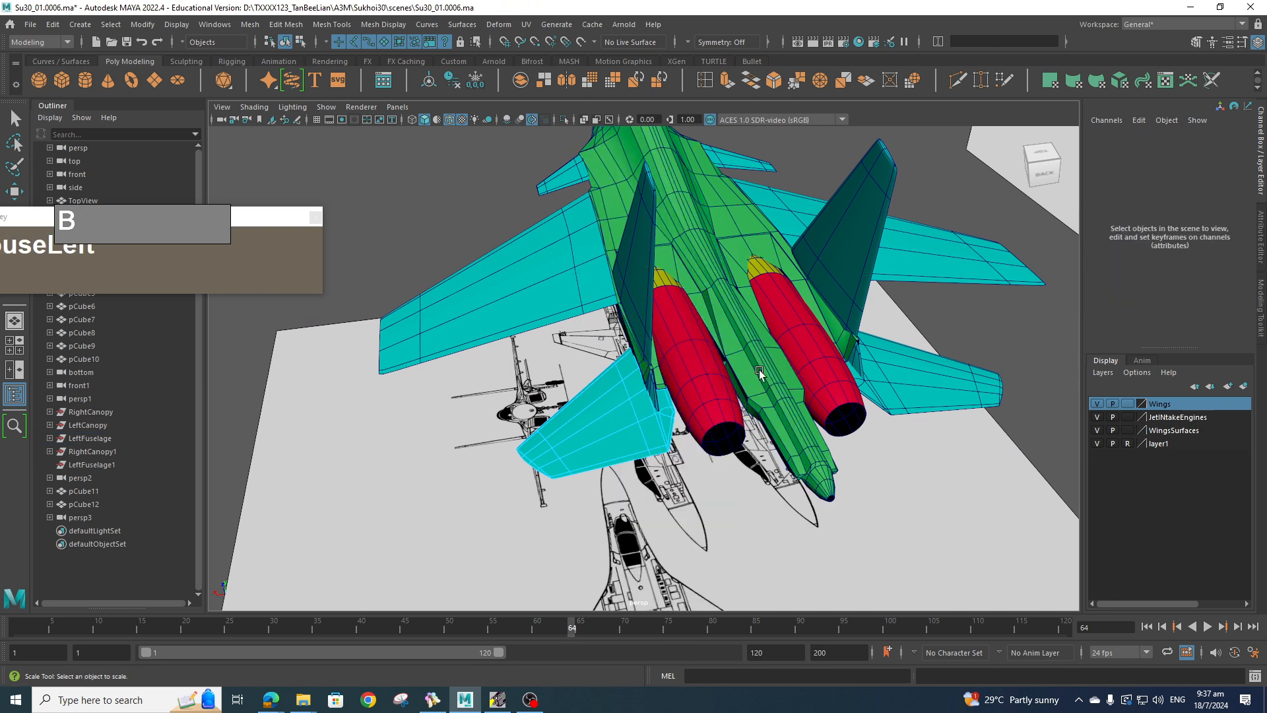
pyautogui.click(757, 368)
pyautogui.press('3')
pyautogui.click(852, 577)
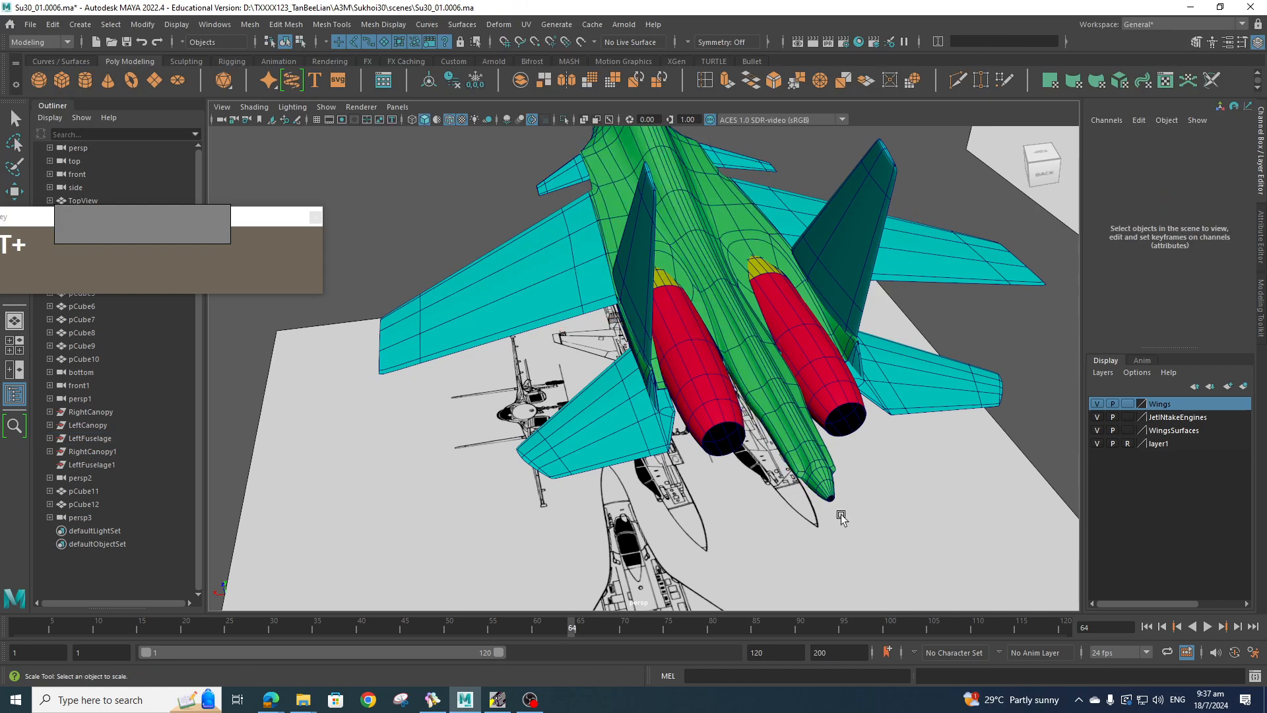
# - Select the edge run along the tail boom's upper side facing the near engine, flatten it vertically and tilt it slightly
pyautogui.keyDown('alt'); pyautogui.moveTo(840, 516); pyautogui.dragTo(786, 465); pyautogui.keyUp('alt')
pyautogui.keyDown('alt'); pyautogui.scroll(5, 789, 464); pyautogui.keyUp('alt')
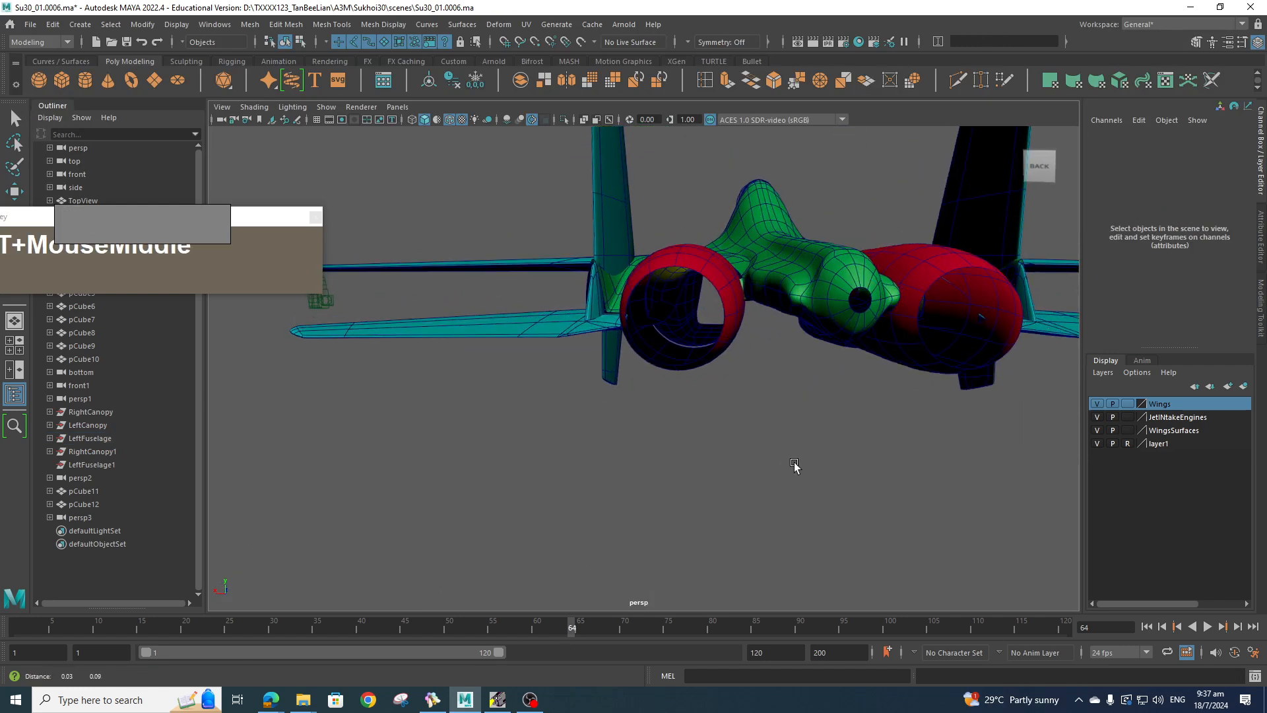
pyautogui.keyDown('alt'); pyautogui.moveTo(792, 462); pyautogui.dragTo(781, 485, button='middle'); pyautogui.keyUp('alt')
pyautogui.keyDown('alt'); pyautogui.moveTo(781, 485); pyautogui.dragTo(831, 478); pyautogui.keyUp('alt')
pyautogui.keyDown('alt'); pyautogui.moveTo(831, 482); pyautogui.dragTo(722, 452, button='middle'); pyautogui.keyUp('alt')
pyautogui.keyDown('alt'); pyautogui.scroll(3, 645, 283); pyautogui.keyUp('alt')
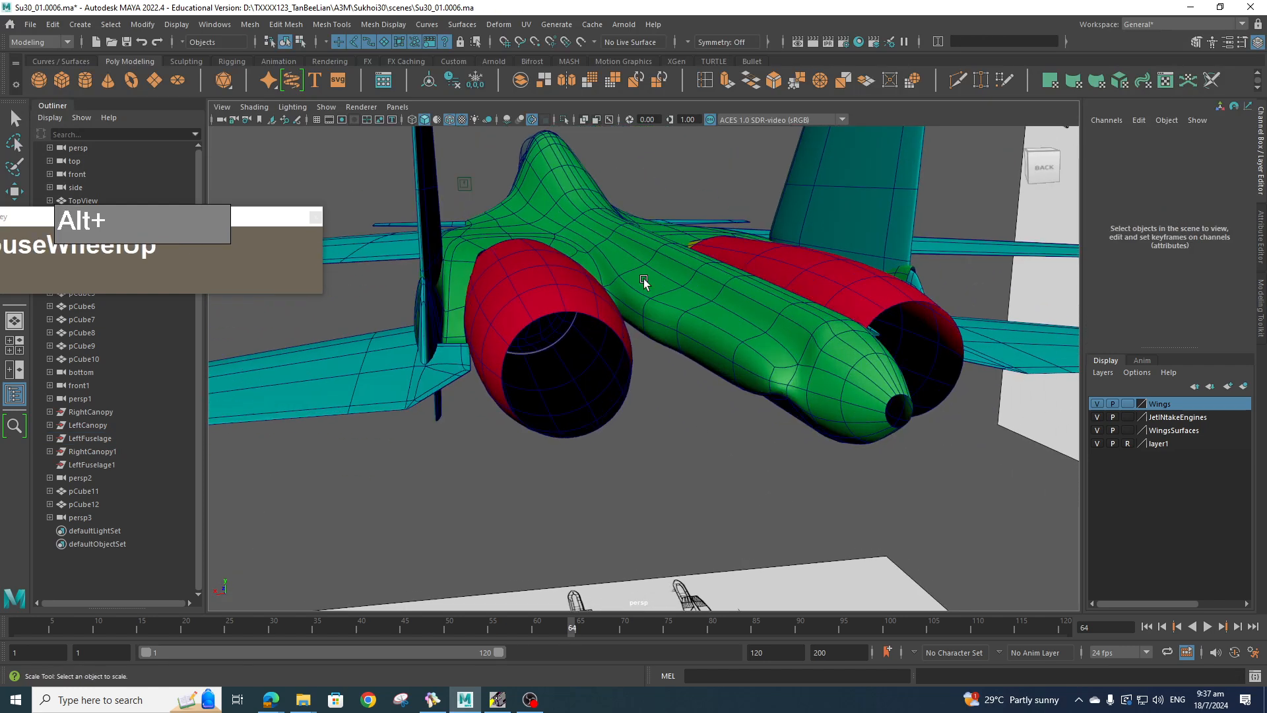
pyautogui.moveTo(622, 238); pyautogui.dragTo(606, 246, button='right')
pyautogui.click(606, 246)
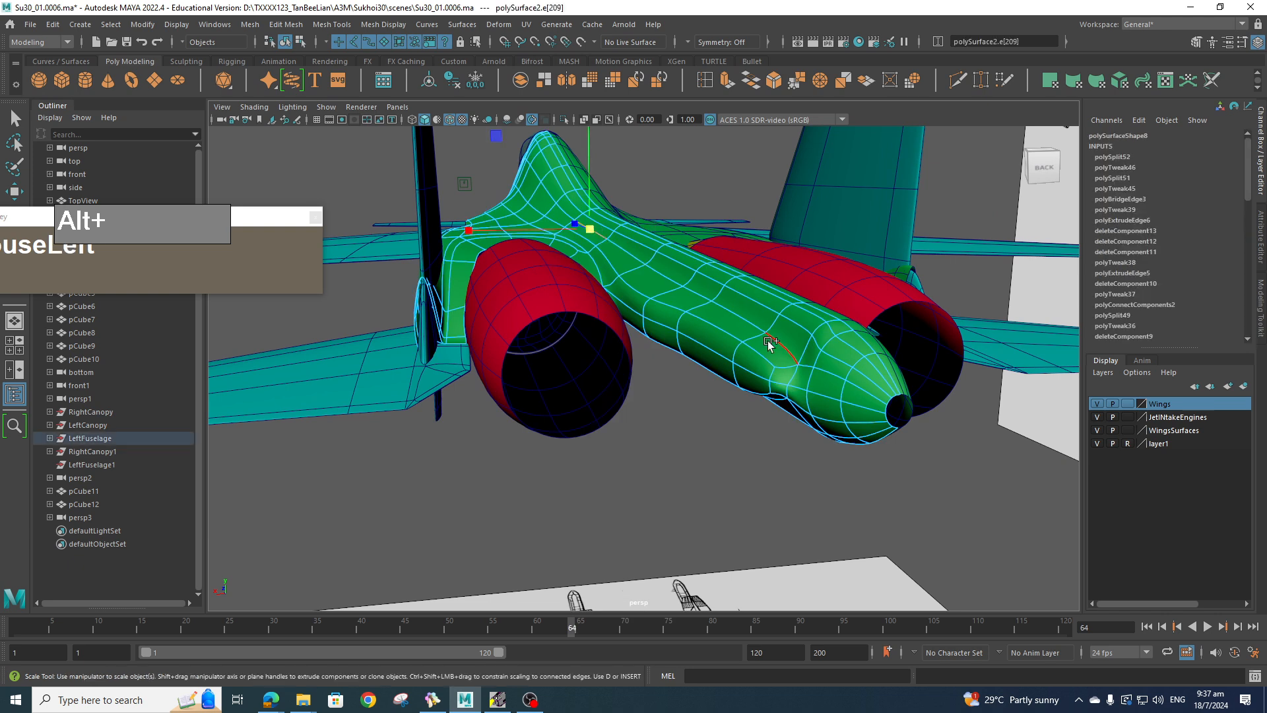
pyautogui.keyDown('shift'); pyautogui.click(775, 325); pyautogui.keyUp('shift')
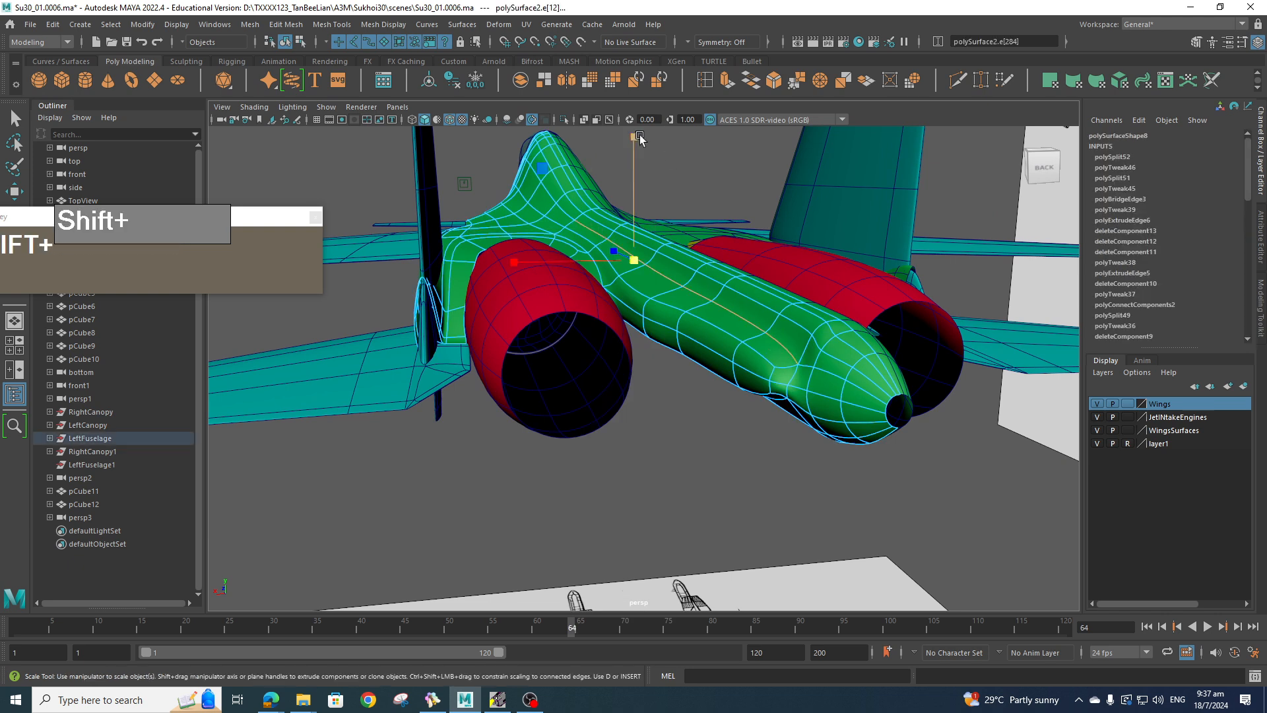
pyautogui.keyDown('shift'); pyautogui.moveTo(640, 139); pyautogui.dragTo(657, 276); pyautogui.keyUp('shift')
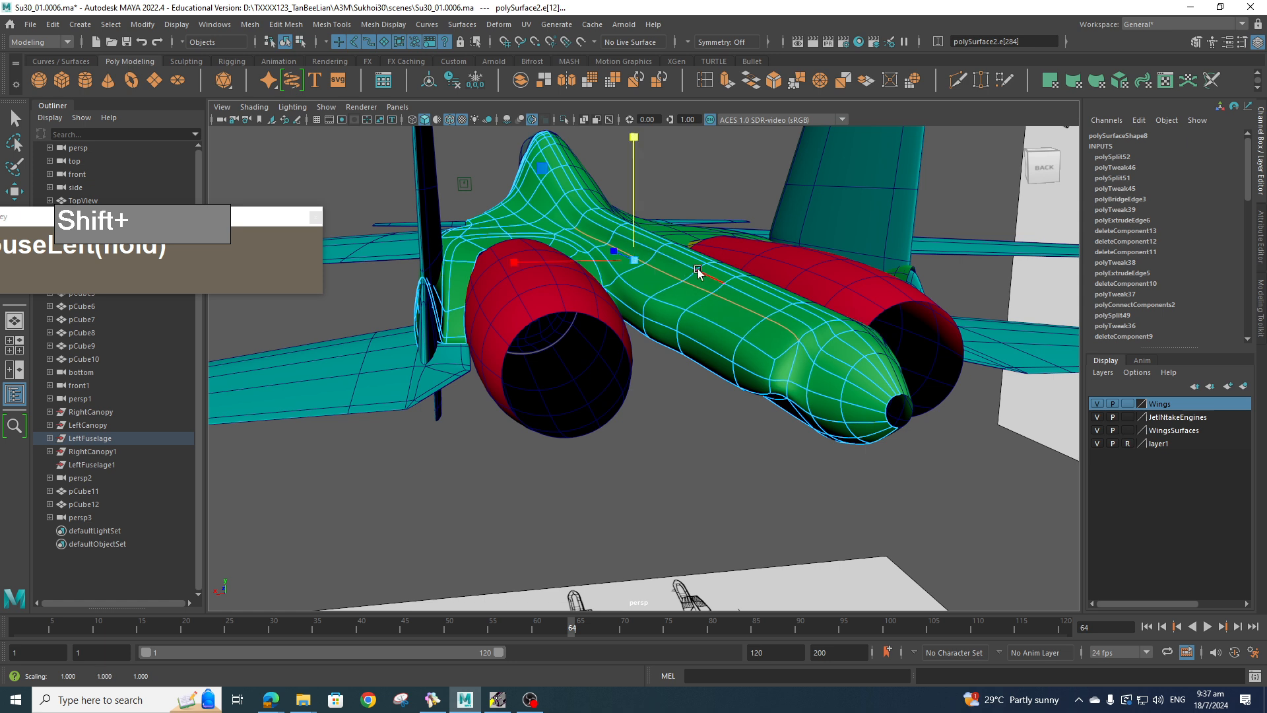
pyautogui.press('e')
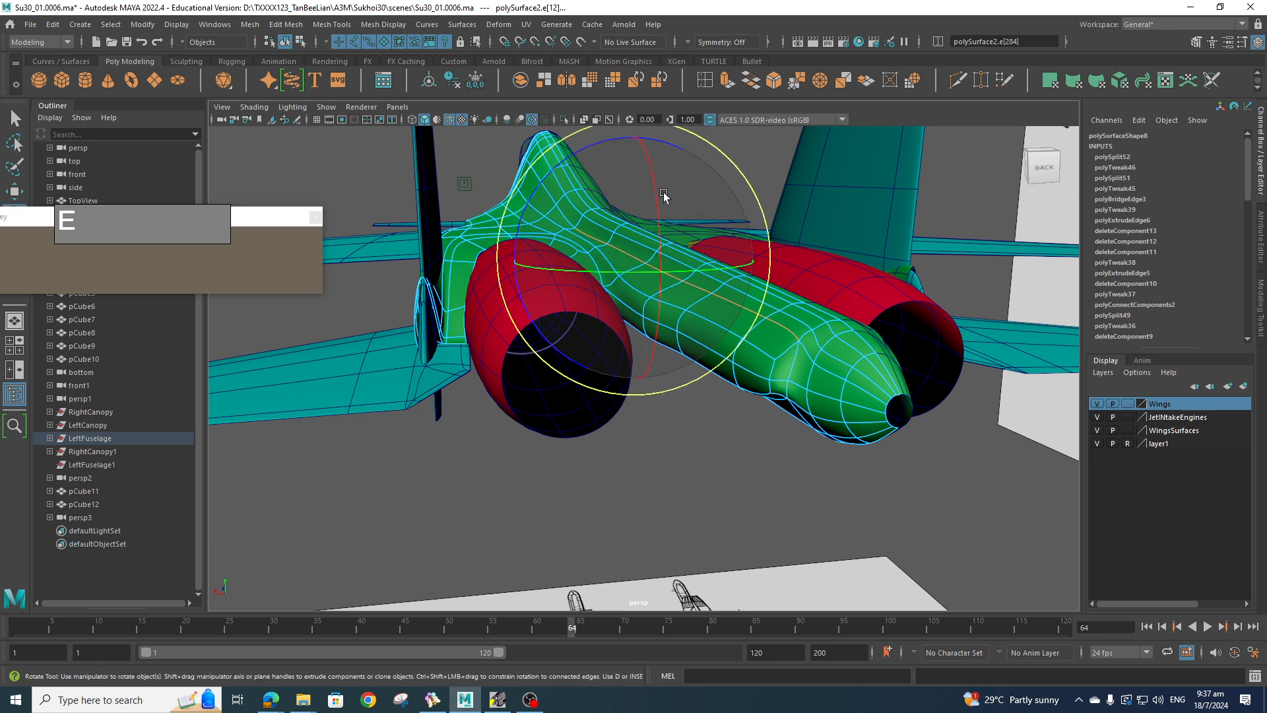
pyautogui.moveTo(664, 196); pyautogui.dragTo(656, 192)
# - Select the neighbouring edge run closer to the tail boom's centreline and flatten it vertically
pyautogui.moveTo(588, 220); pyautogui.dragTo(591, 191, button='right')
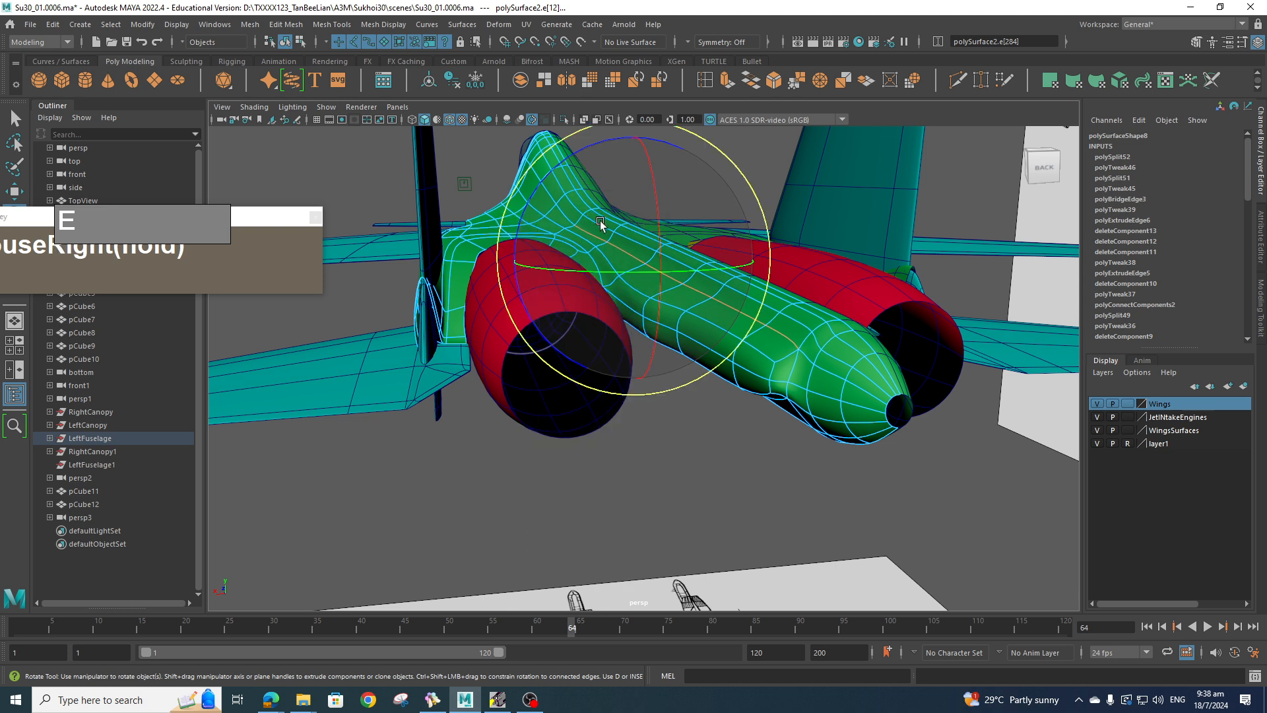
pyautogui.click(598, 223)
pyautogui.press('w')
pyautogui.press('q')
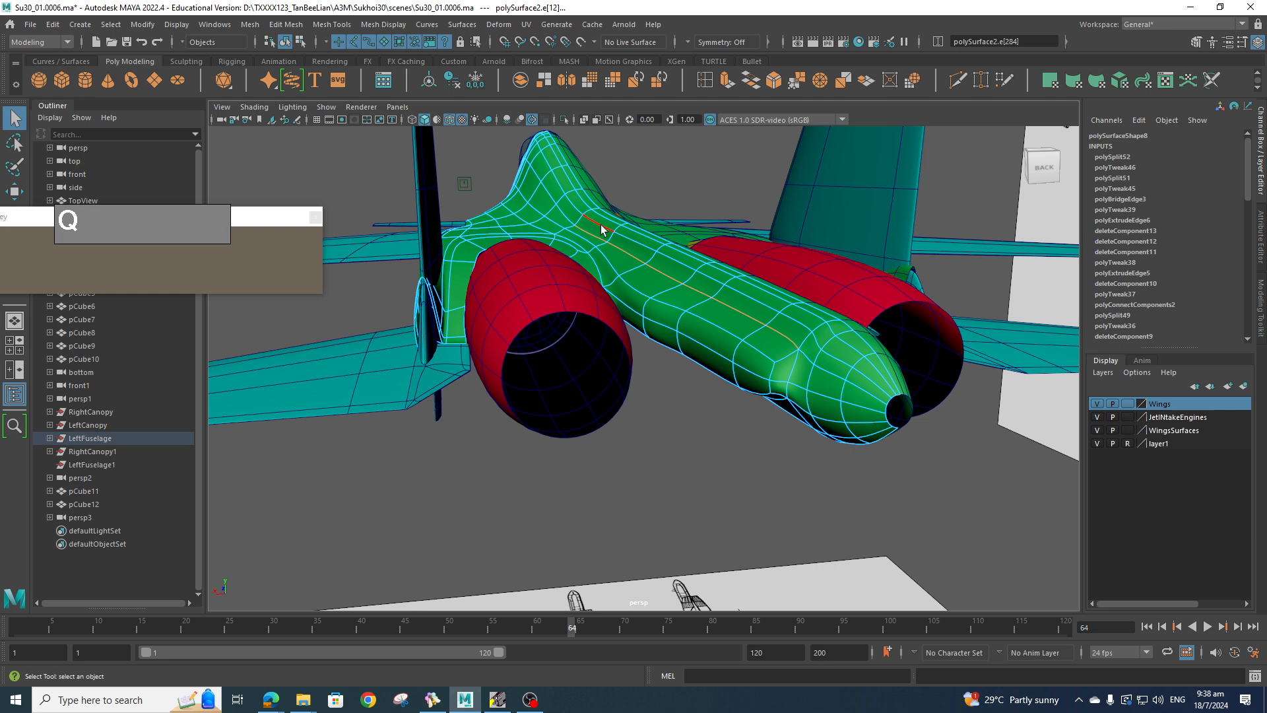
pyautogui.click(601, 229)
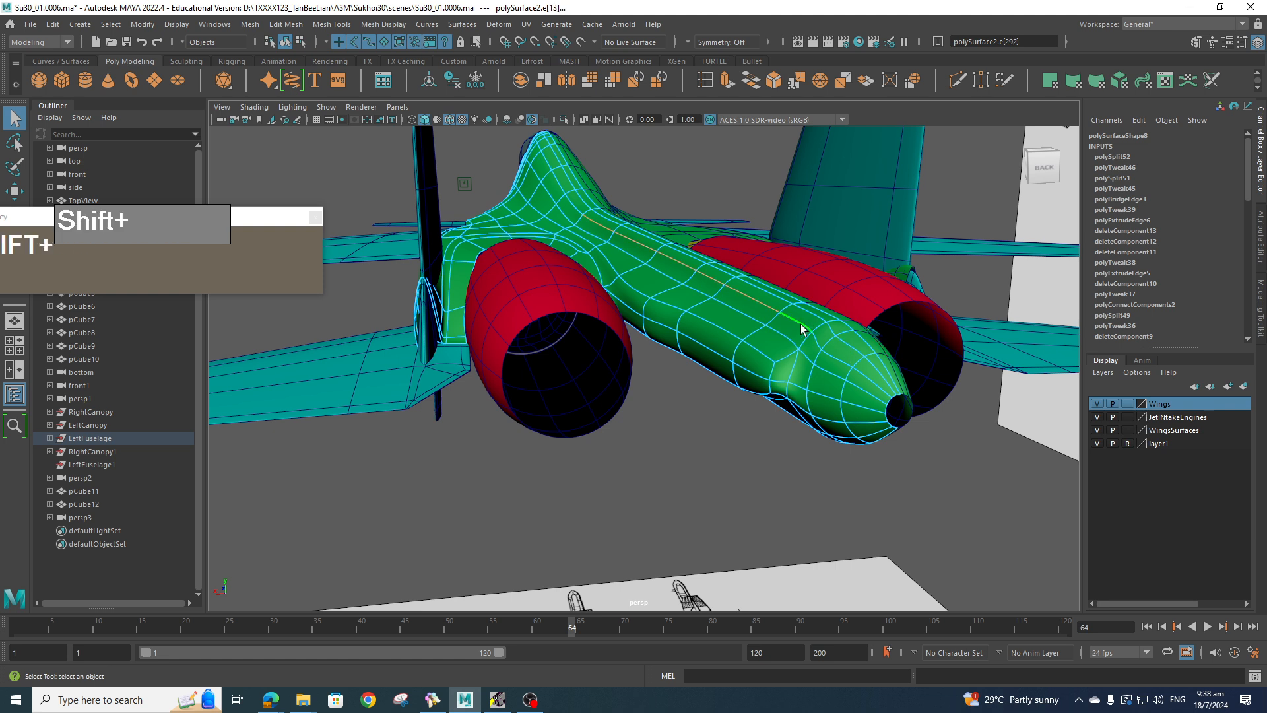
pyautogui.press('r')
pyautogui.keyDown('alt'); pyautogui.moveTo(668, 165); pyautogui.dragTo(668, 188, button='middle'); pyautogui.keyUp('alt')
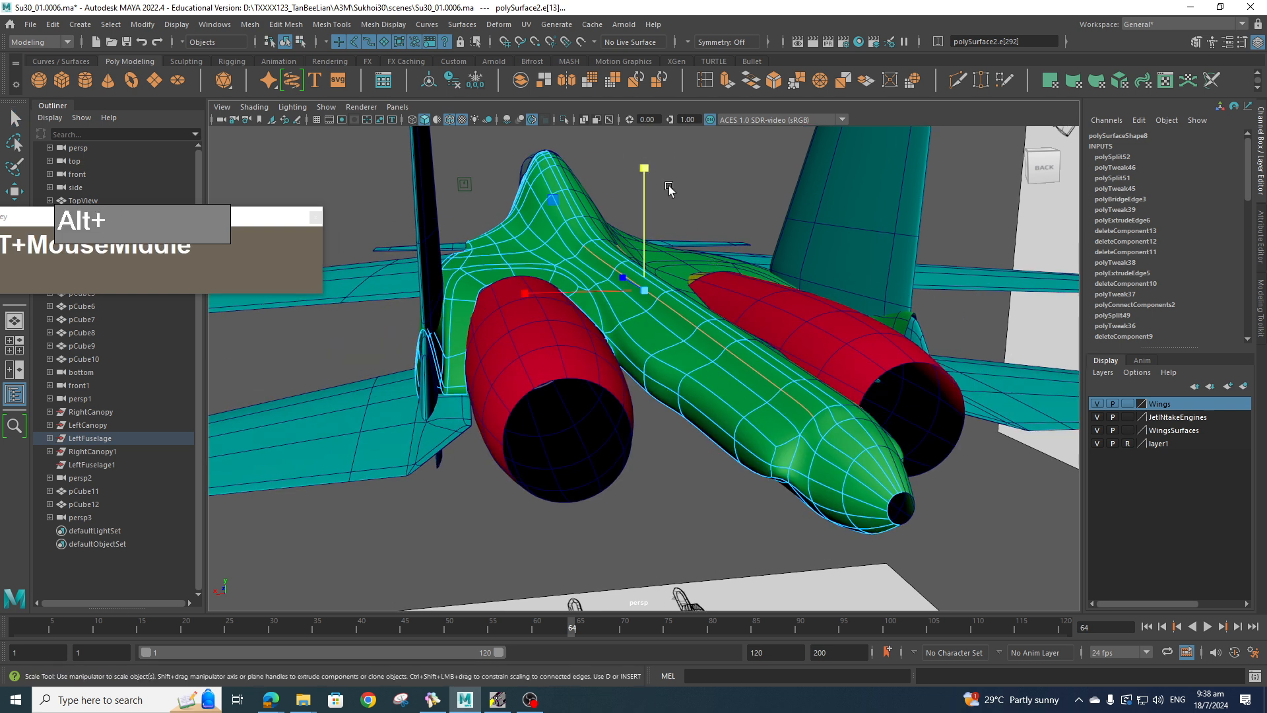
pyautogui.moveTo(644, 169); pyautogui.dragTo(674, 350)
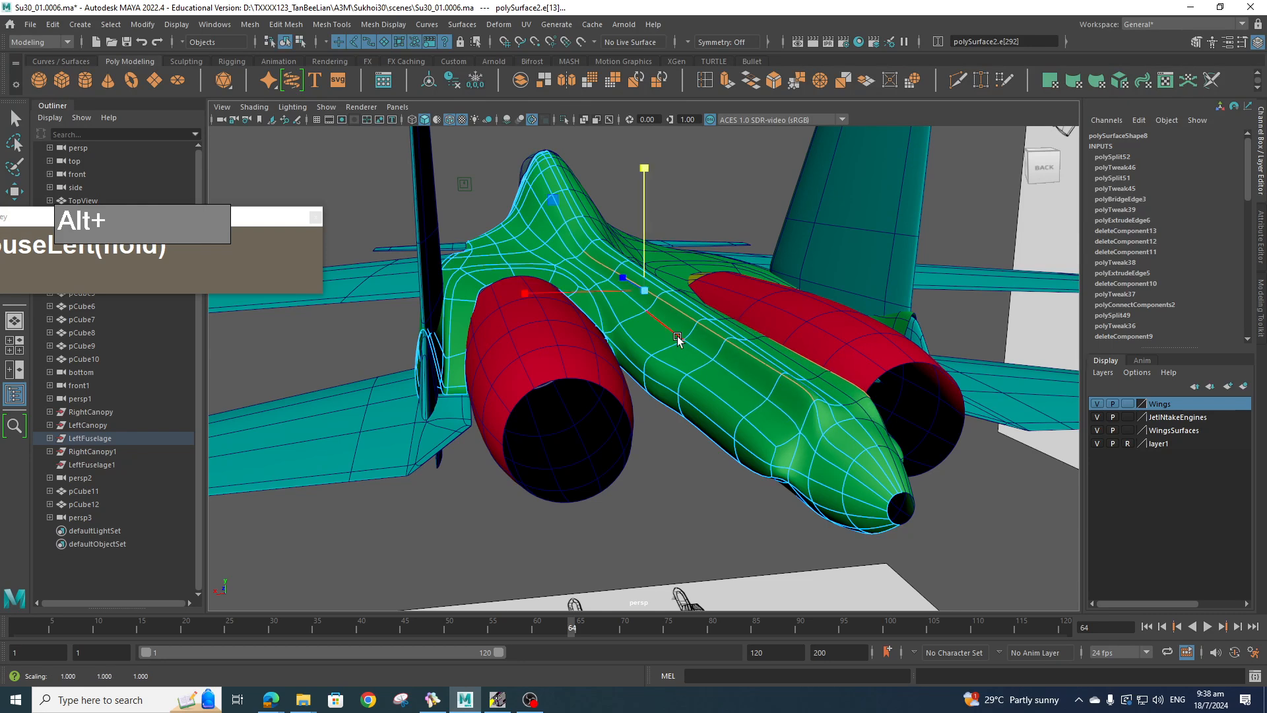
# - Tilt the flattened edge run near the tail boom's centreline slightly along the boom's length and clear the selection
pyautogui.press('r')
pyautogui.press('e')
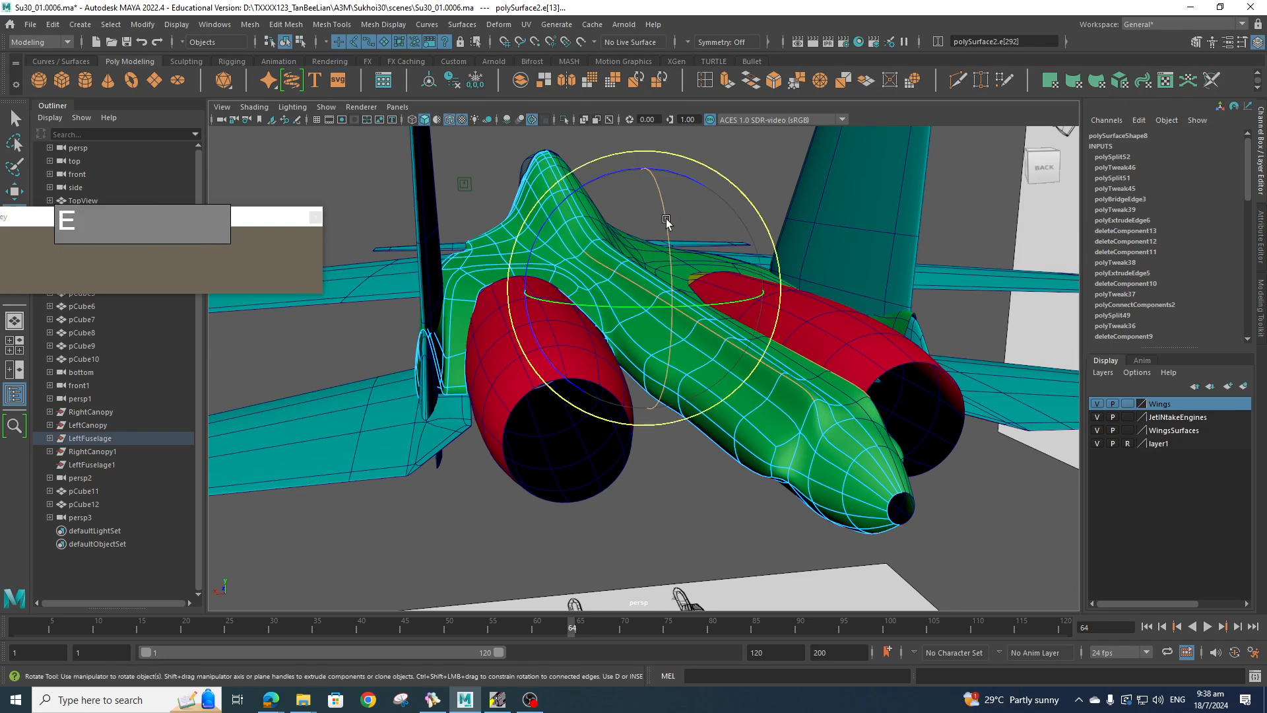
pyautogui.moveTo(666, 222); pyautogui.dragTo(683, 280)
pyautogui.click(905, 217)
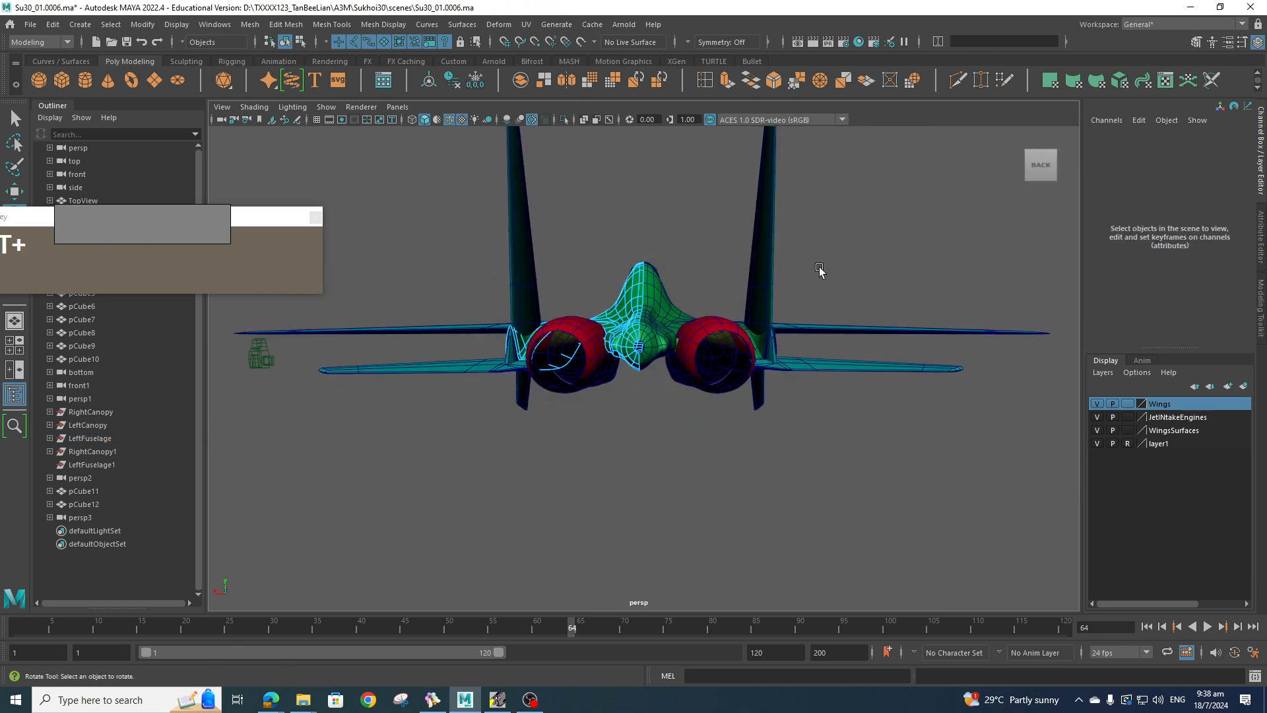
# - Examine the tail boom and rear fuselage between the engines from above and behind
pyautogui.keyDown('alt'); pyautogui.moveTo(831, 244); pyautogui.dragTo(823, 311); pyautogui.keyUp('alt')
pyautogui.keyDown('alt'); pyautogui.scroll(-2, 823, 311); pyautogui.keyUp('alt')
pyautogui.keyDown('alt'); pyautogui.moveTo(823, 311); pyautogui.dragTo(814, 359, button='middle'); pyautogui.keyUp('alt')
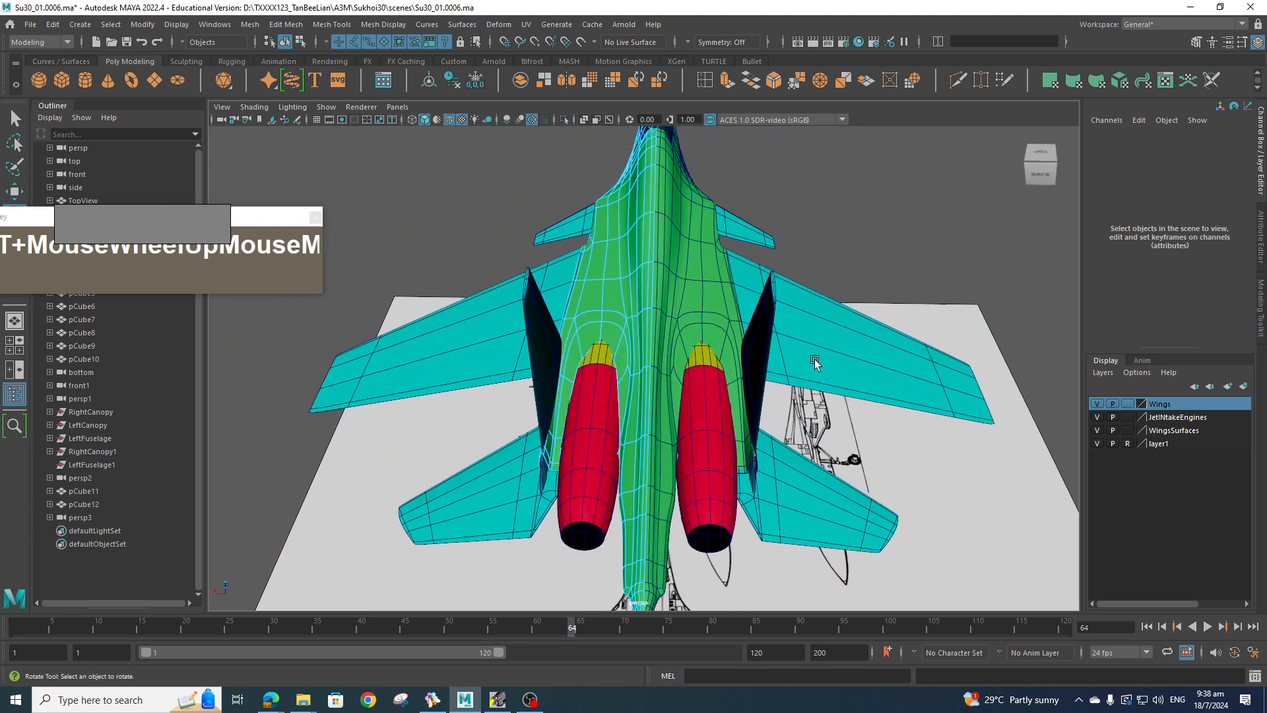
pyautogui.keyDown('alt'); pyautogui.moveTo(814, 358); pyautogui.dragTo(687, 284); pyautogui.keyUp('alt')
pyautogui.keyDown('alt'); pyautogui.scroll(3, 813, 389); pyautogui.keyUp('alt')
pyautogui.keyDown('alt'); pyautogui.moveTo(651, 331); pyautogui.dragTo(653, 275, button='middle'); pyautogui.keyUp('alt')
pyautogui.keyDown('alt'); pyautogui.moveTo(653, 274); pyautogui.dragTo(675, 346); pyautogui.keyUp('alt')
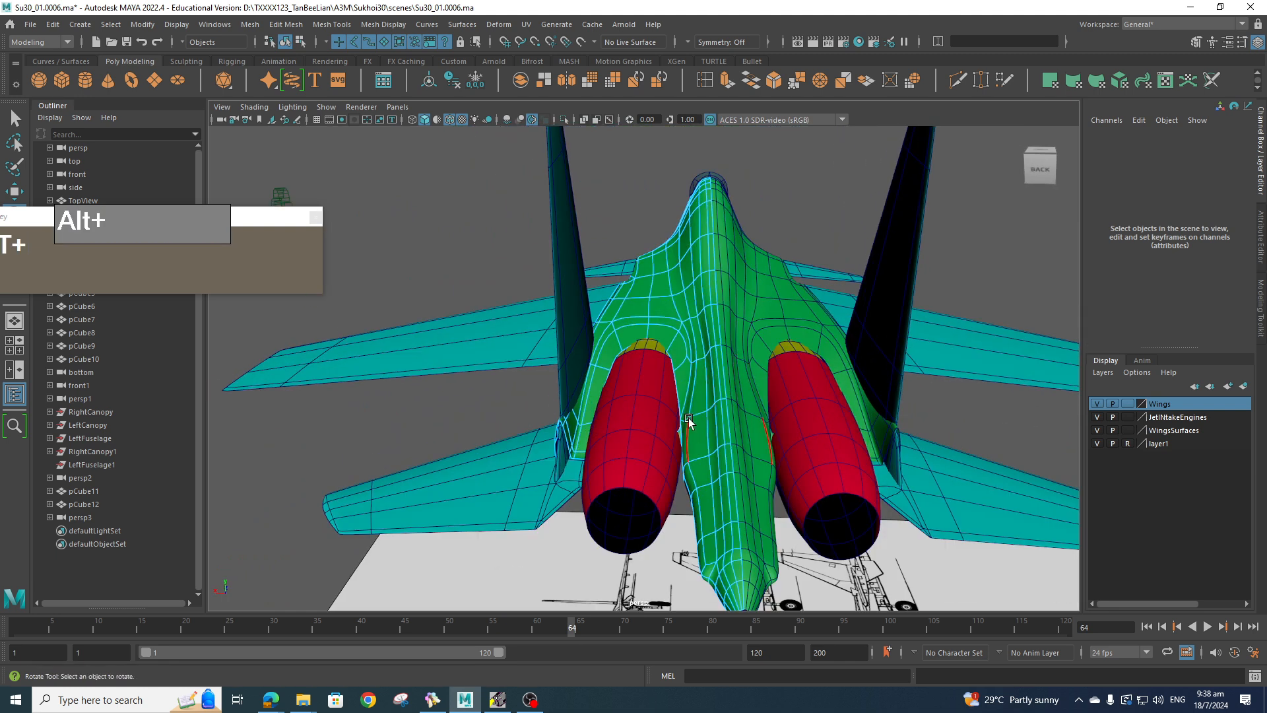
pyautogui.scroll(3, 683, 380)
pyautogui.keyDown('alt'); pyautogui.moveTo(679, 370); pyautogui.dragTo(701, 415, button='middle'); pyautogui.keyUp('alt')
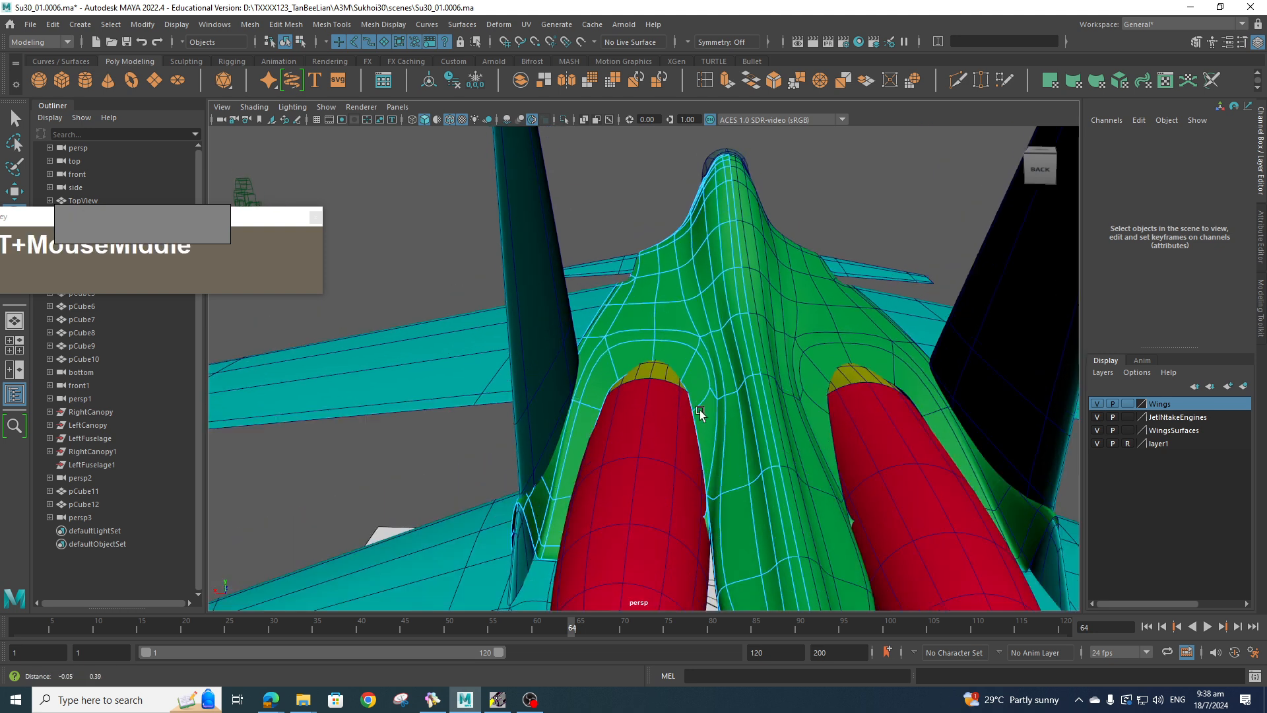
pyautogui.keyDown('alt'); pyautogui.moveTo(701, 414); pyautogui.dragTo(715, 450); pyautogui.keyUp('alt')
pyautogui.scroll(2, 696, 385)
# - Turn off smooth preview and move the tail boom's edge vertex alongside the near engine sideways towards the engine
pyautogui.moveTo(707, 336); pyautogui.dragTo(657, 334, button='right')
pyautogui.press('1')
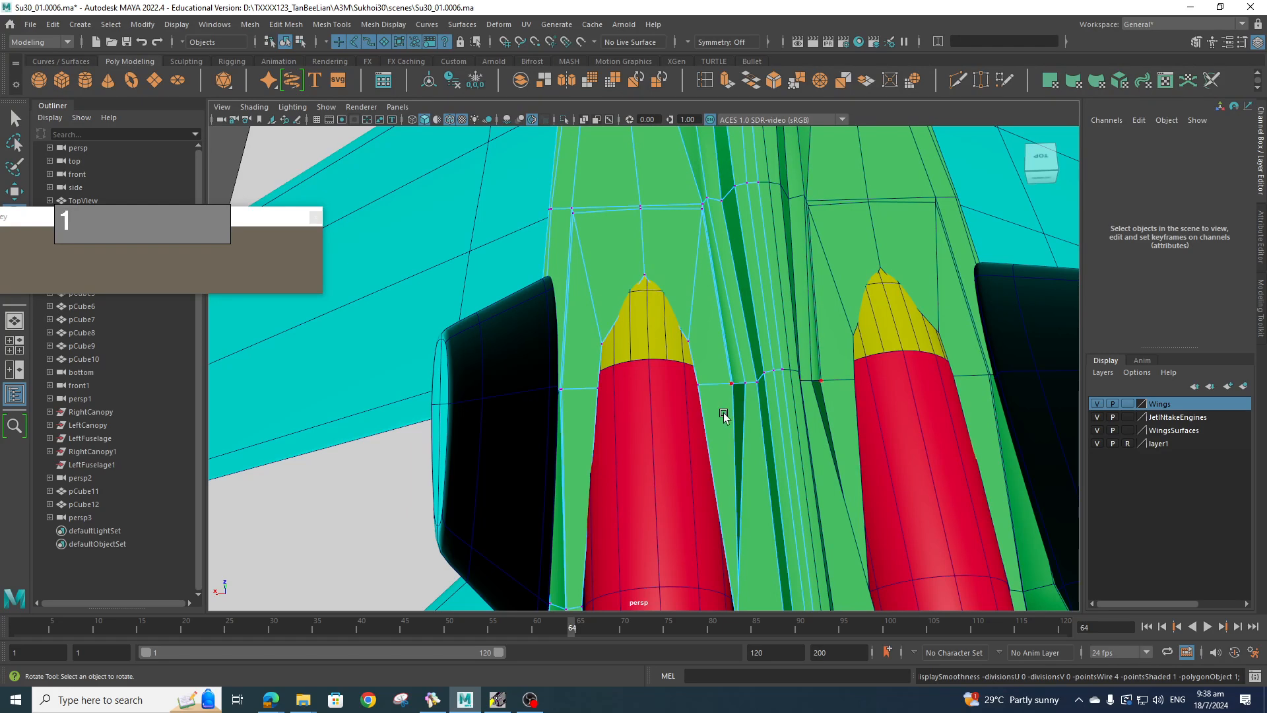
pyautogui.press('3')
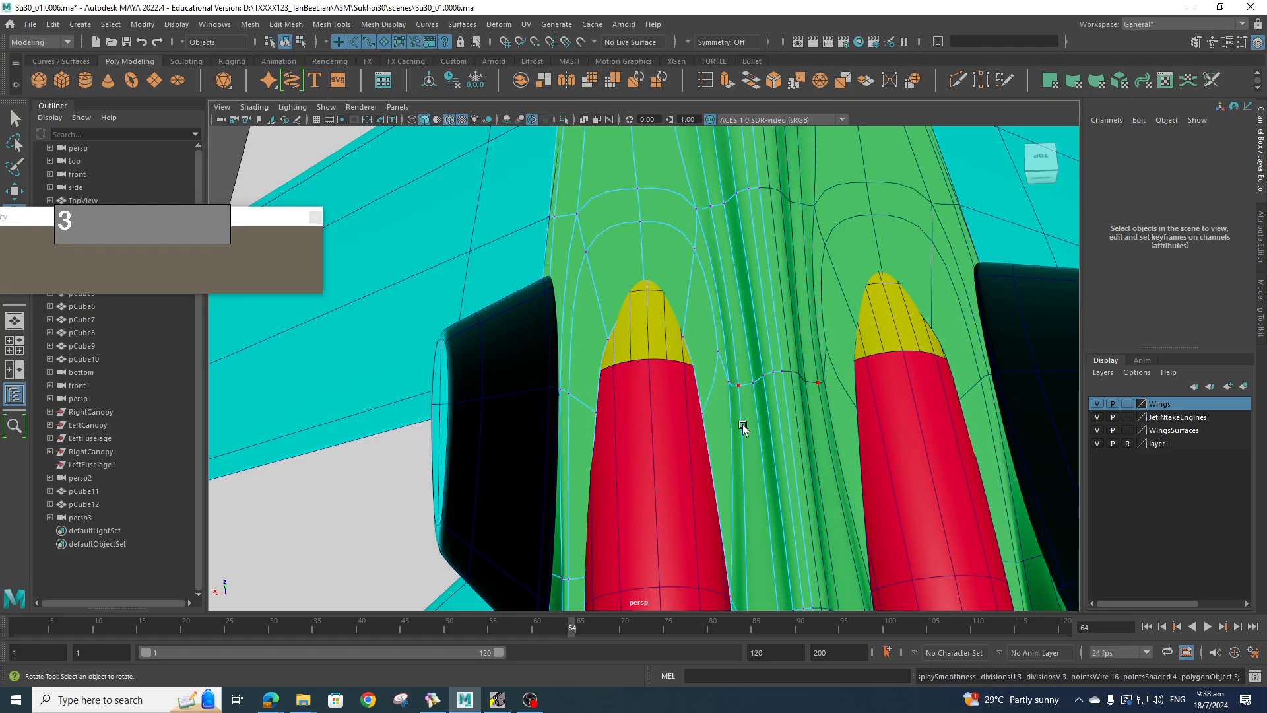
pyautogui.press('1')
pyautogui.keyDown('alt'); pyautogui.moveTo(738, 397); pyautogui.dragTo(685, 321, button='middle'); pyautogui.keyUp('alt')
pyautogui.moveTo(684, 320)
pyautogui.keyDown('alt'); pyautogui.mouseDown()
pyautogui.moveTo(729, 360)
pyautogui.moveTo(725, 394)
pyautogui.moveTo(690, 351)
pyautogui.moveTo(701, 334)
pyautogui.mouseUp(); pyautogui.keyUp('alt')
pyautogui.scroll(3, 726, 382)
pyautogui.keyDown('alt'); pyautogui.moveTo(727, 382); pyautogui.dragTo(679, 345, button='middle'); pyautogui.keyUp('alt')
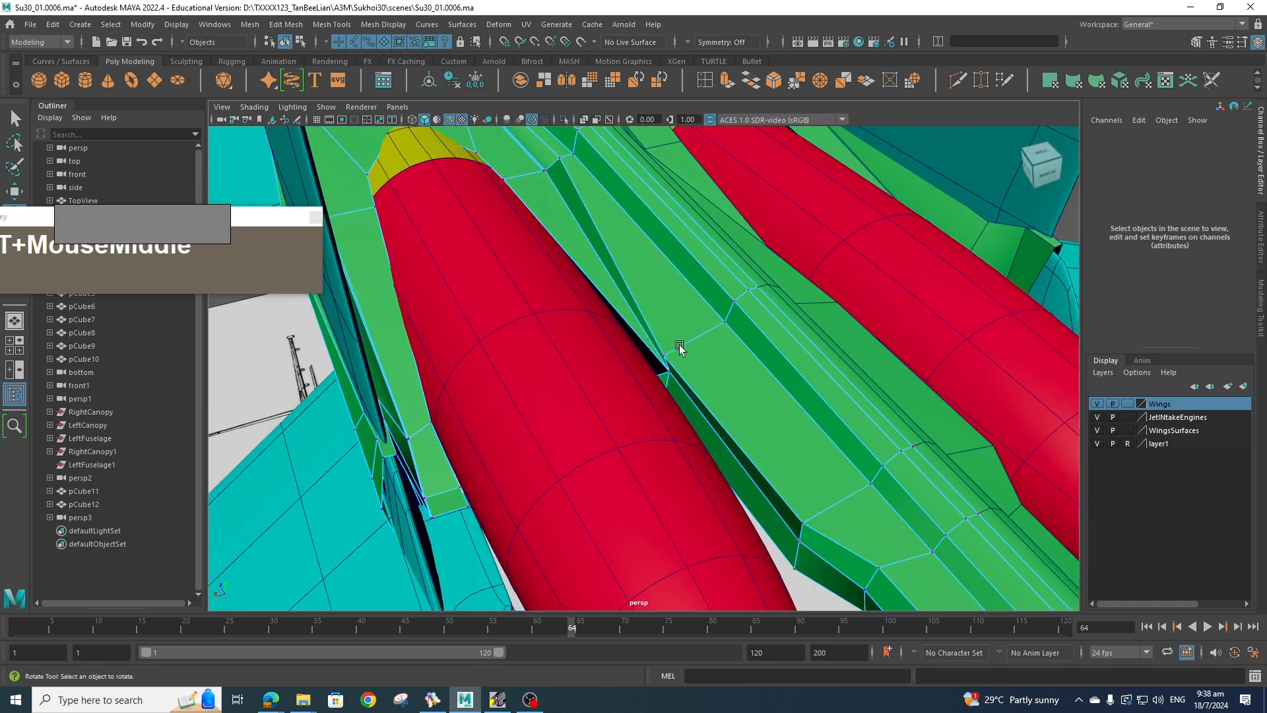
pyautogui.click(665, 367)
pyautogui.press('w')
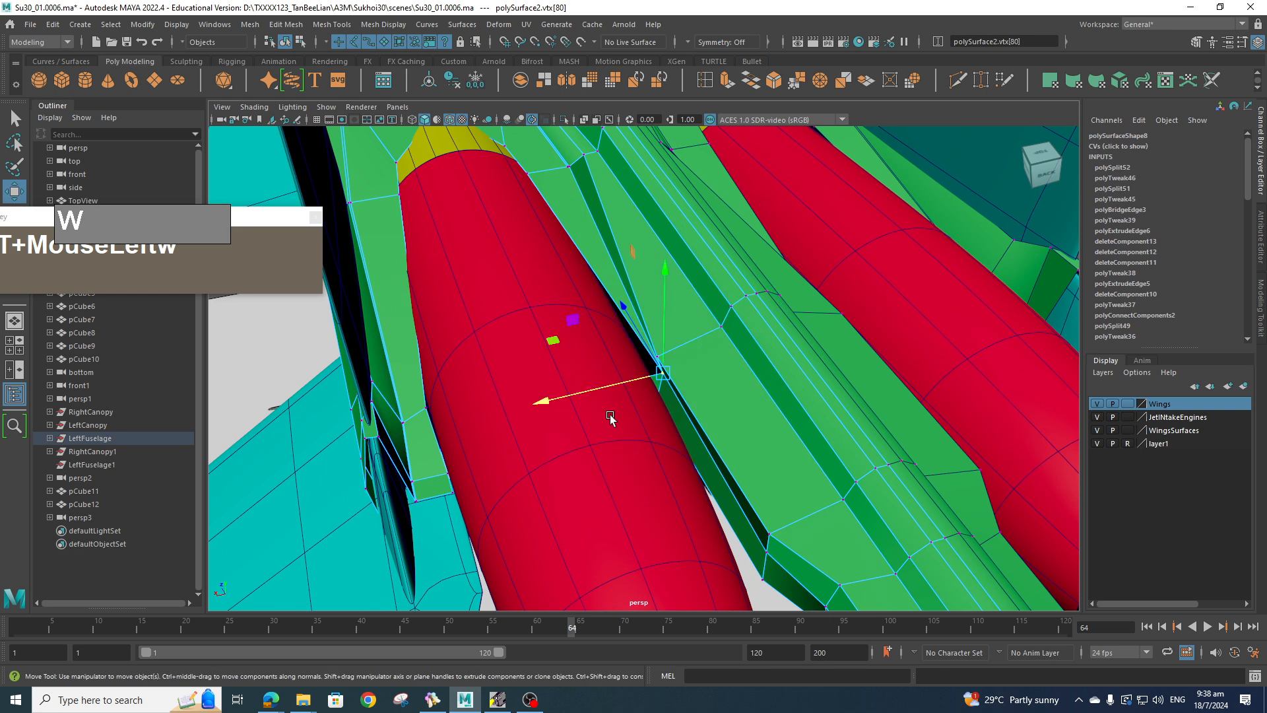
pyautogui.moveTo(614, 385)
pyautogui.keyDown('alt'); pyautogui.mouseDown()
pyautogui.moveTo(602, 390)
pyautogui.moveTo(628, 376)
pyautogui.mouseUp(); pyautogui.keyUp('alt')
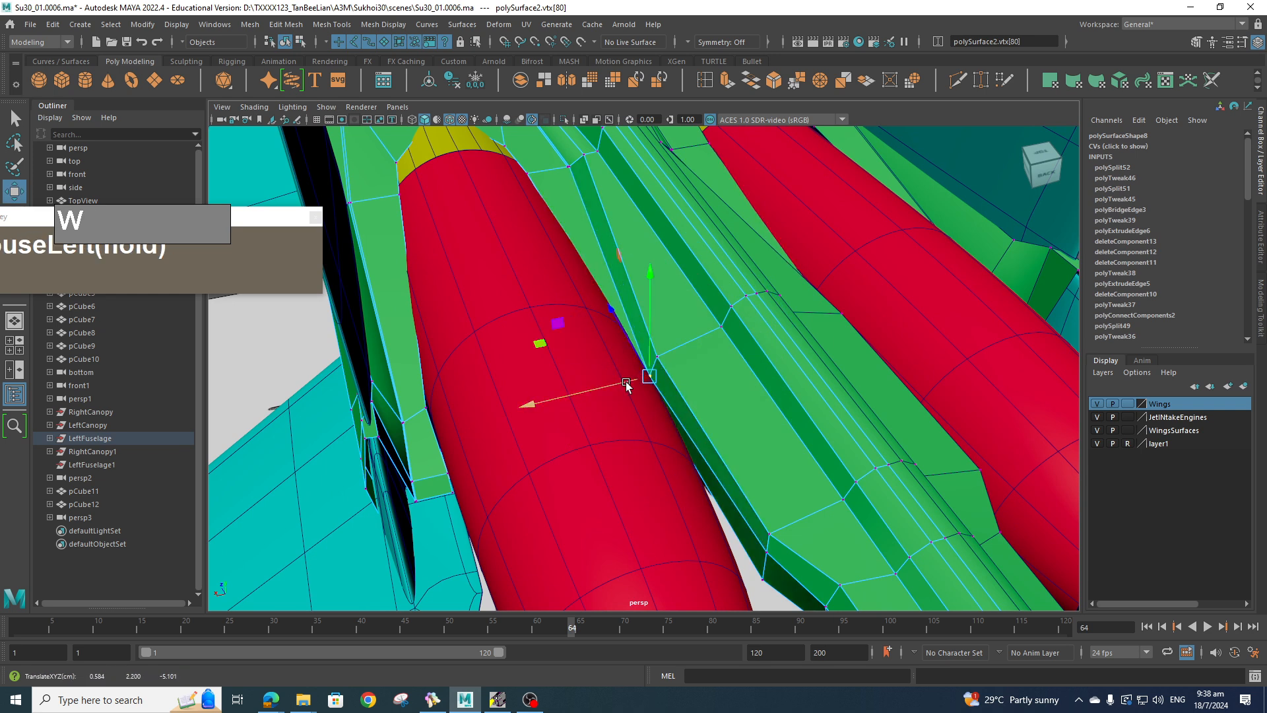
# - Restore smooth preview, adjust the height of the vertex between spine and near engine front, and select the vertex beside the engine
pyautogui.keyDown('alt'); pyautogui.moveTo(628, 376); pyautogui.dragTo(618, 443, button='middle'); pyautogui.keyUp('alt')
pyautogui.keyDown('alt'); pyautogui.moveTo(618, 444); pyautogui.dragTo(631, 291); pyautogui.keyUp('alt')
pyautogui.click(626, 305)
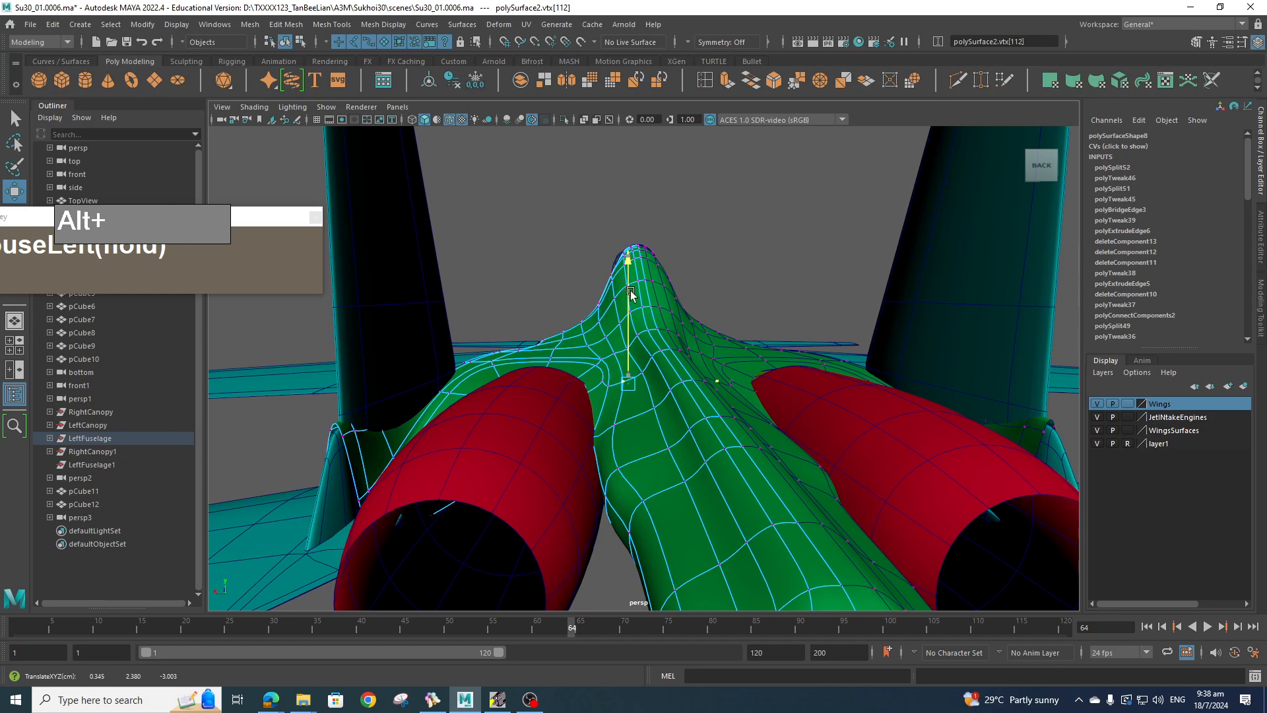
pyautogui.click(612, 431)
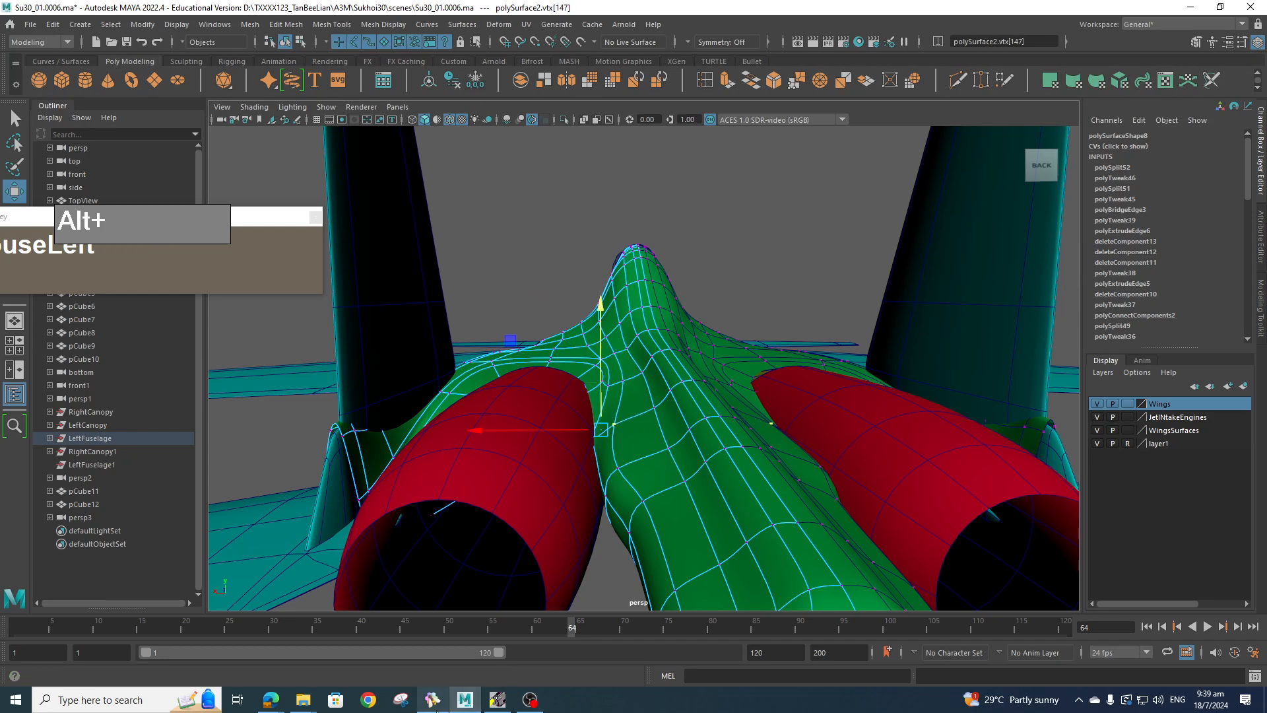
# - Switch to the BeeRef reference board and examine the rear fuselage between the engines in the sunset runway photo
pyautogui.click(432, 699)
pyautogui.scroll(-8, 1076, 472)
pyautogui.scroll(2, 1076, 474)
pyautogui.moveTo(1076, 474); pyautogui.dragTo(992, 330, button='middle')
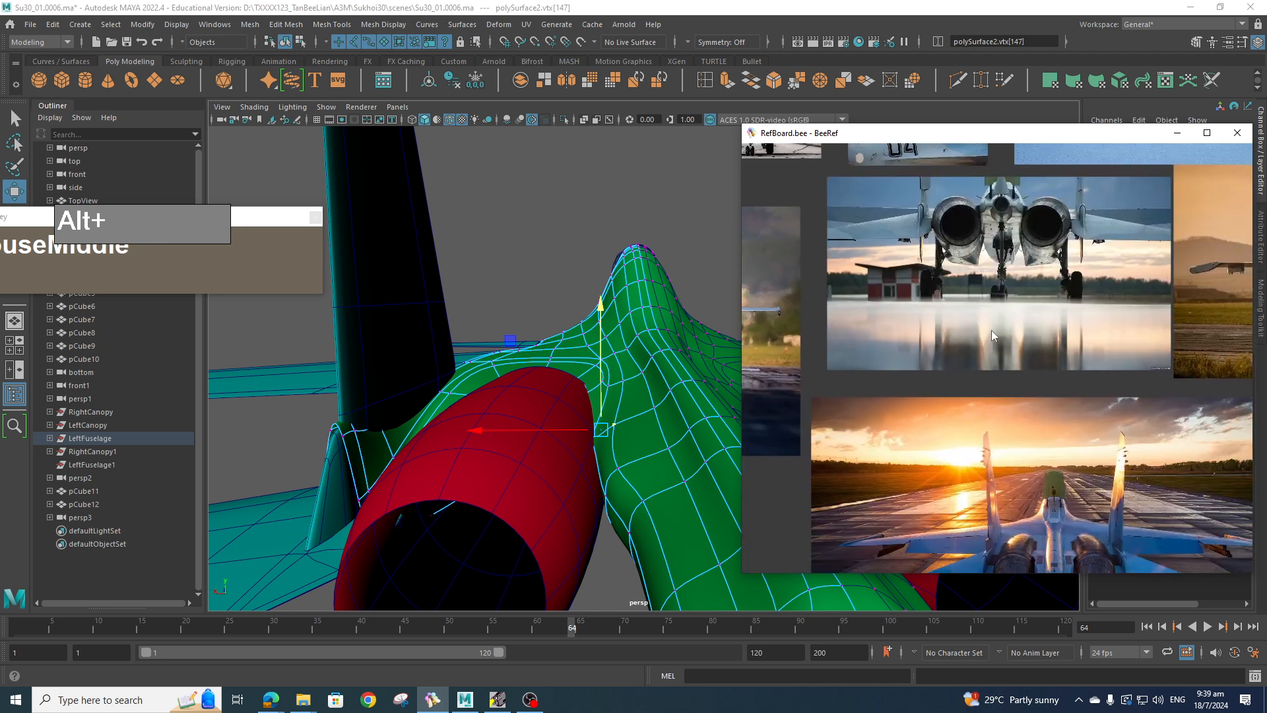
pyautogui.scroll(2, 1082, 527)
pyautogui.moveTo(1082, 527); pyautogui.dragTo(964, 374, button='middle')
pyautogui.scroll(3, 985, 479)
pyautogui.scroll(2, 984, 478)
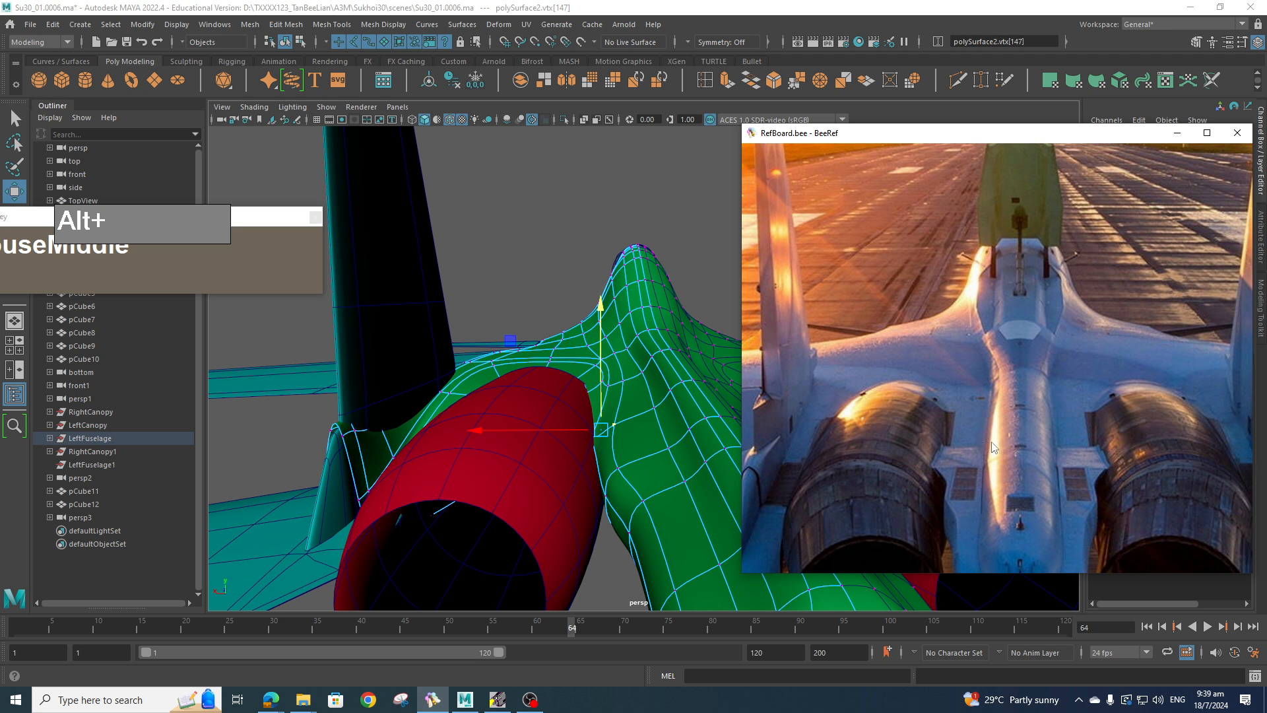
pyautogui.scroll(-2, 981, 441)
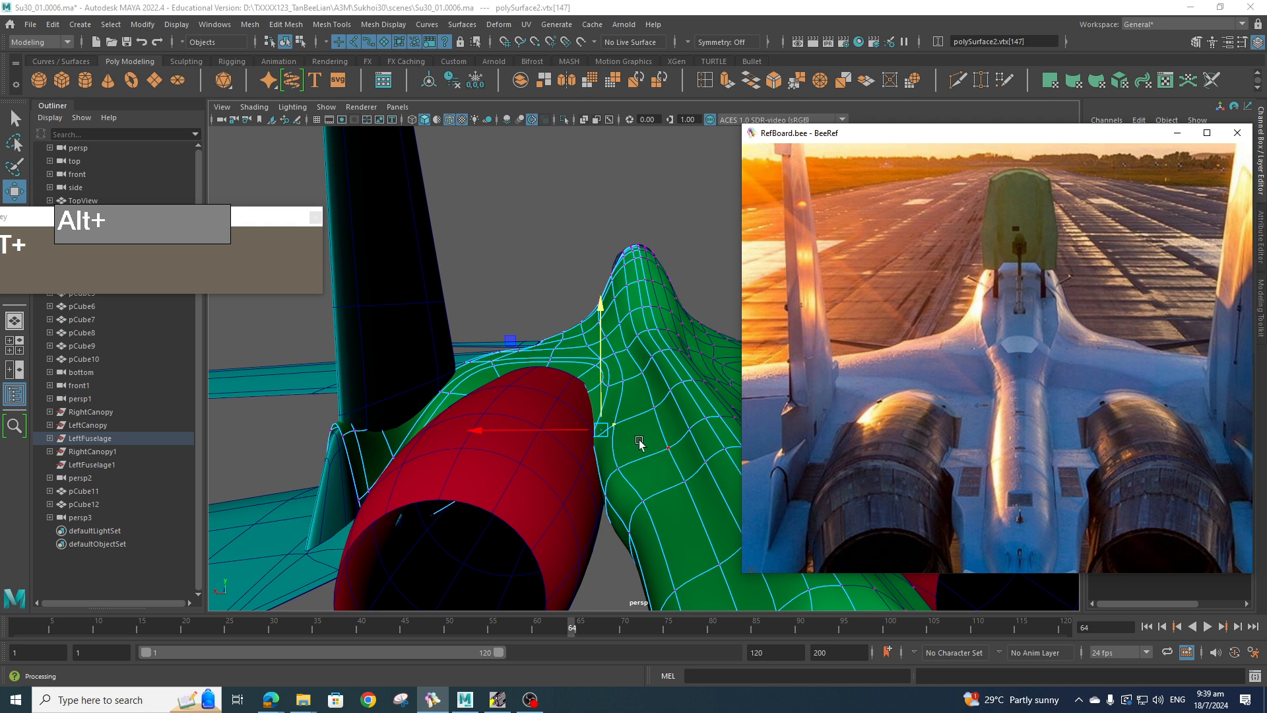
# - Return to Maya, switch the fuselage to face selection and compare its rear with the sunset runway photo in BeeRef
pyautogui.keyDown('alt'); pyautogui.moveTo(639, 442); pyautogui.dragTo(665, 419); pyautogui.keyUp('alt')
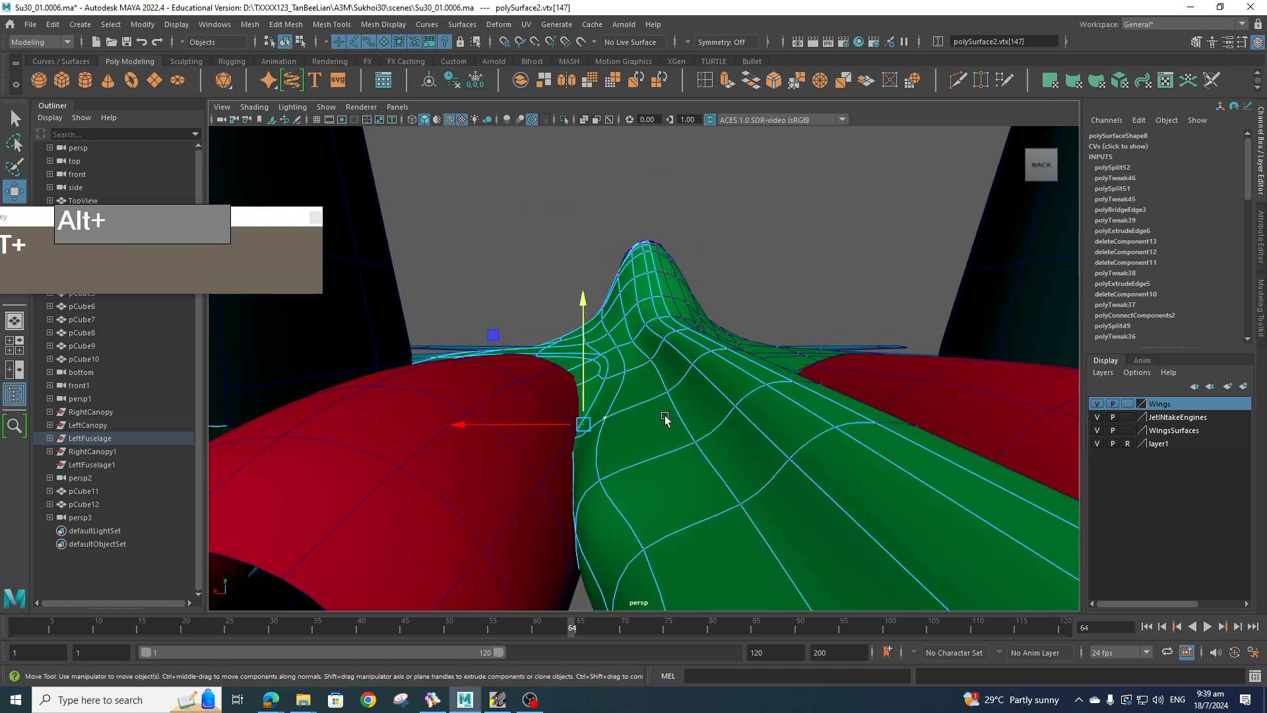
pyautogui.moveTo(613, 374); pyautogui.dragTo(616, 376, button='right')
pyautogui.keyDown('alt'); pyautogui.moveTo(645, 407); pyautogui.dragTo(655, 452); pyautogui.keyUp('alt')
pyautogui.click(600, 399)
pyautogui.keyDown('alt'); pyautogui.scroll(-5, 631, 436); pyautogui.keyUp('alt')
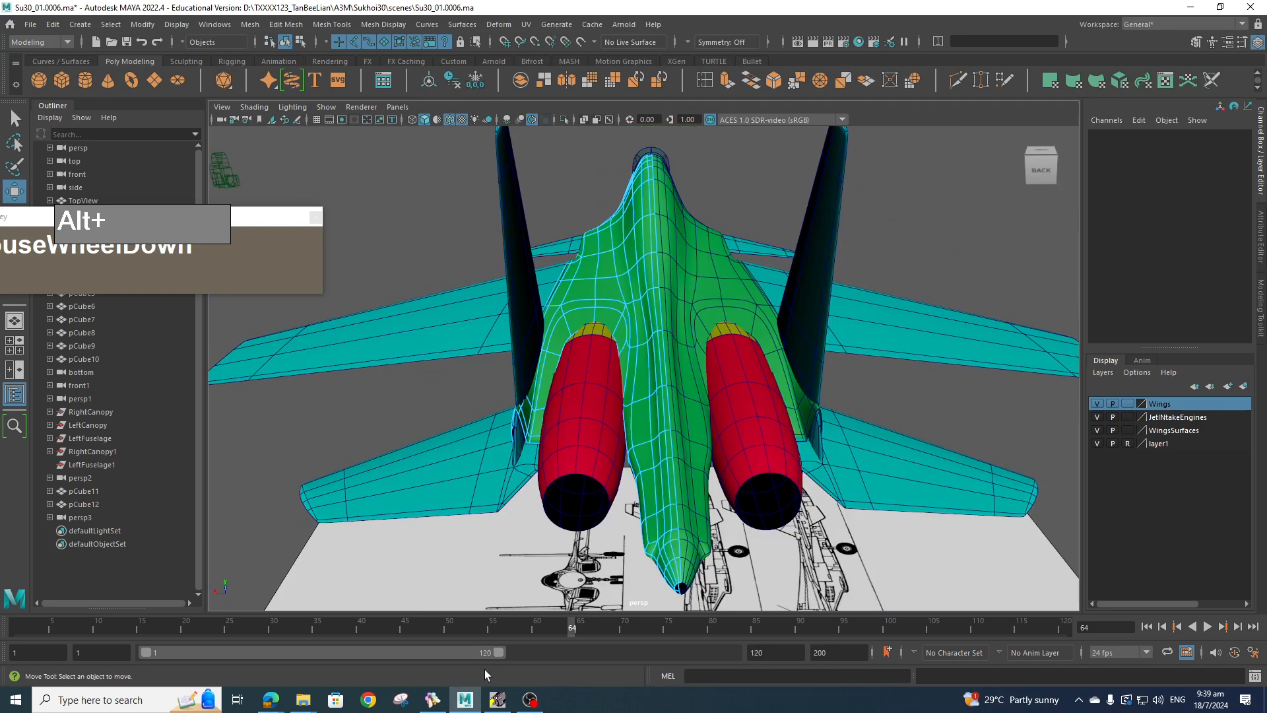
pyautogui.click(433, 699)
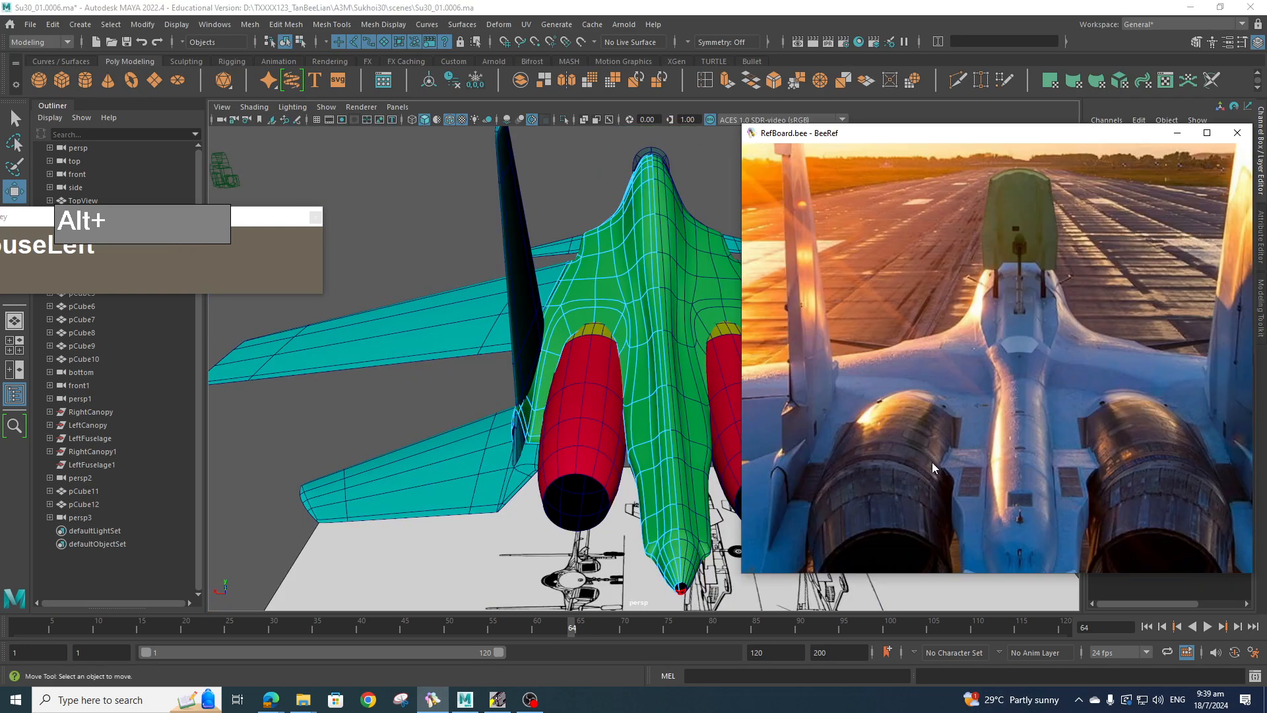
# - Select the strip of upper faces between the spine and the near engine, leaving out the outer faces beside the engine
pyautogui.click(640, 422)
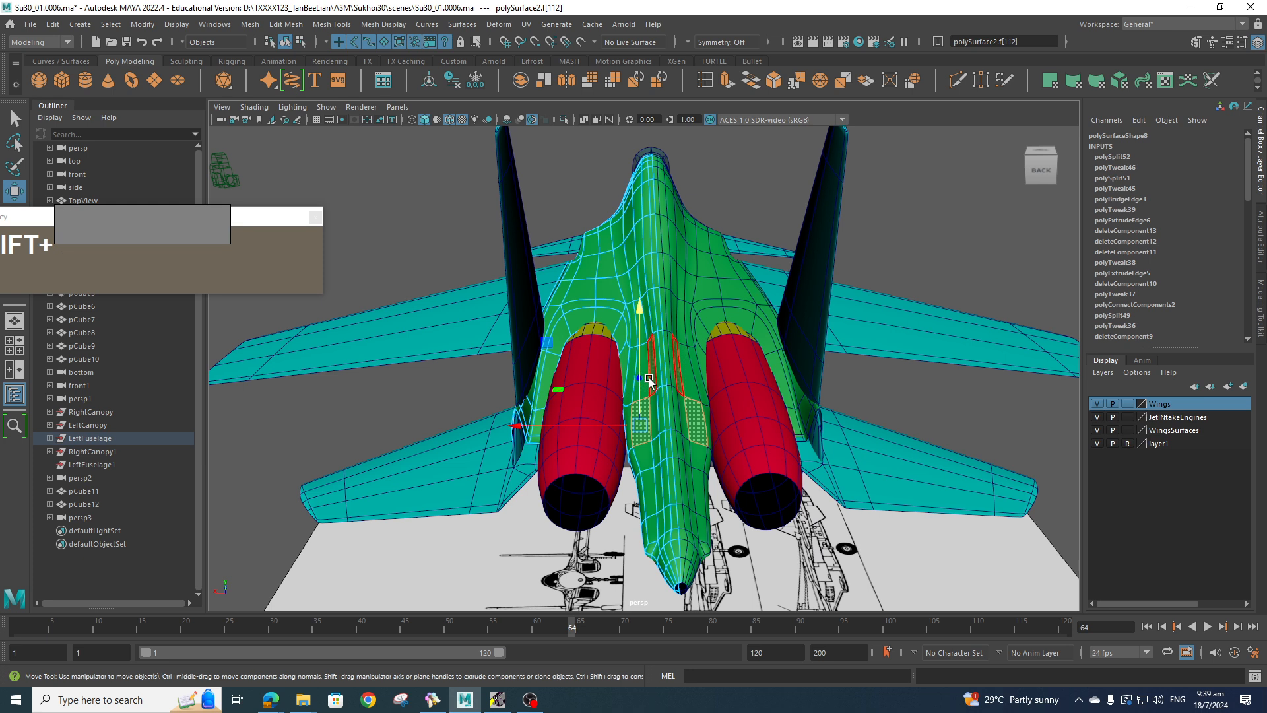
pyautogui.scroll(5, 645, 390)
pyautogui.keyDown('shift'); pyautogui.moveTo(646, 389); pyautogui.dragTo(648, 300); pyautogui.keyUp('shift')
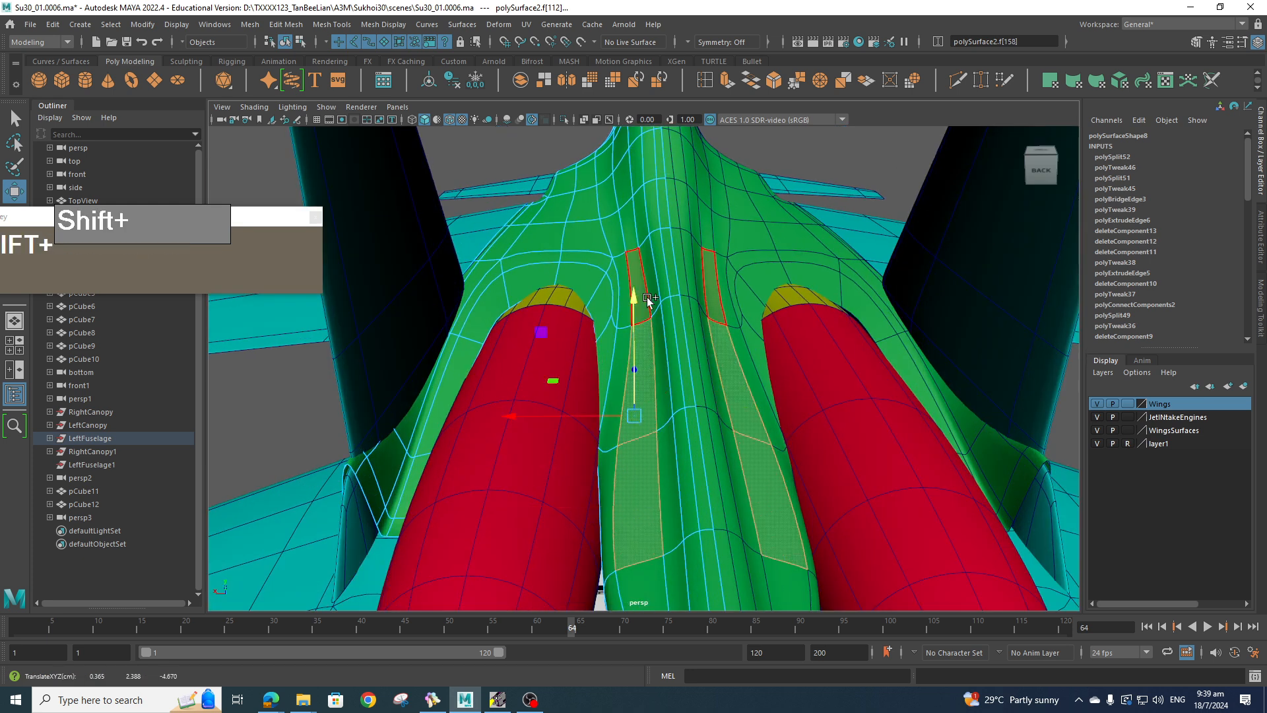
pyautogui.keyDown('shift'); pyautogui.click(633, 271); pyautogui.keyUp('shift')
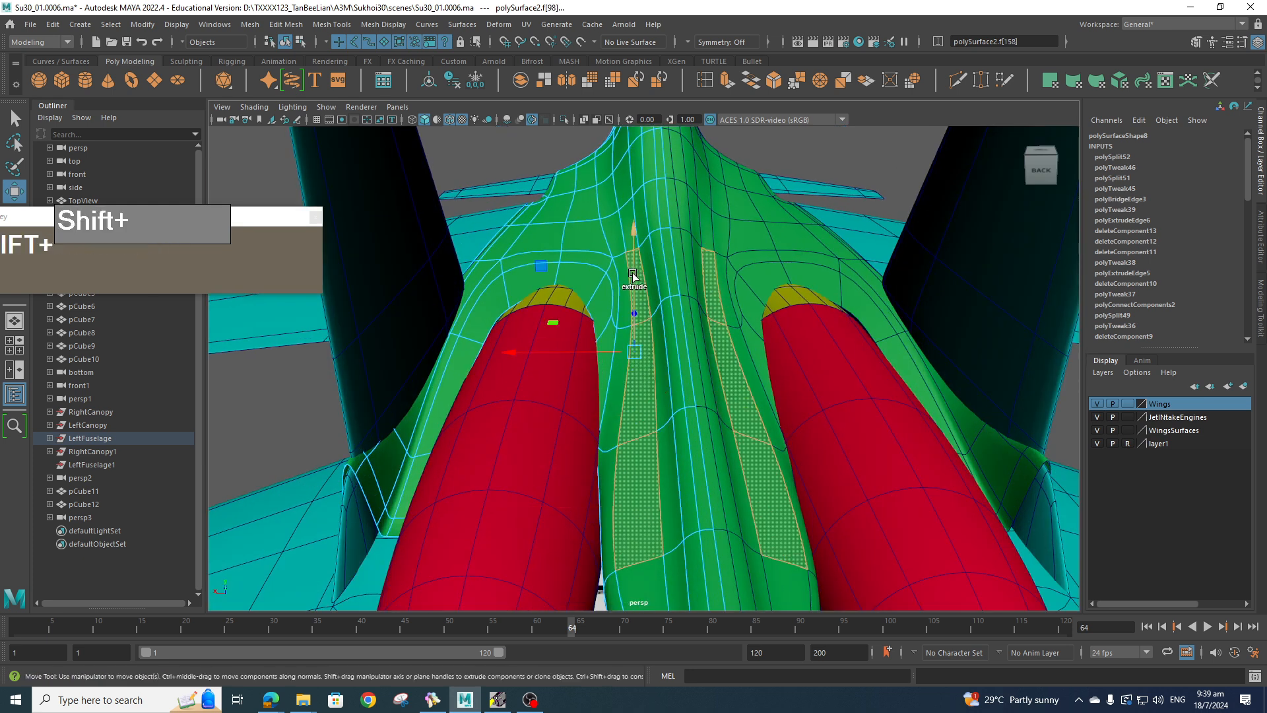
pyautogui.keyDown('shift'); pyautogui.click(625, 274); pyautogui.keyUp('shift')
pyautogui.keyDown('shift'); pyautogui.click(616, 379); pyautogui.keyUp('shift')
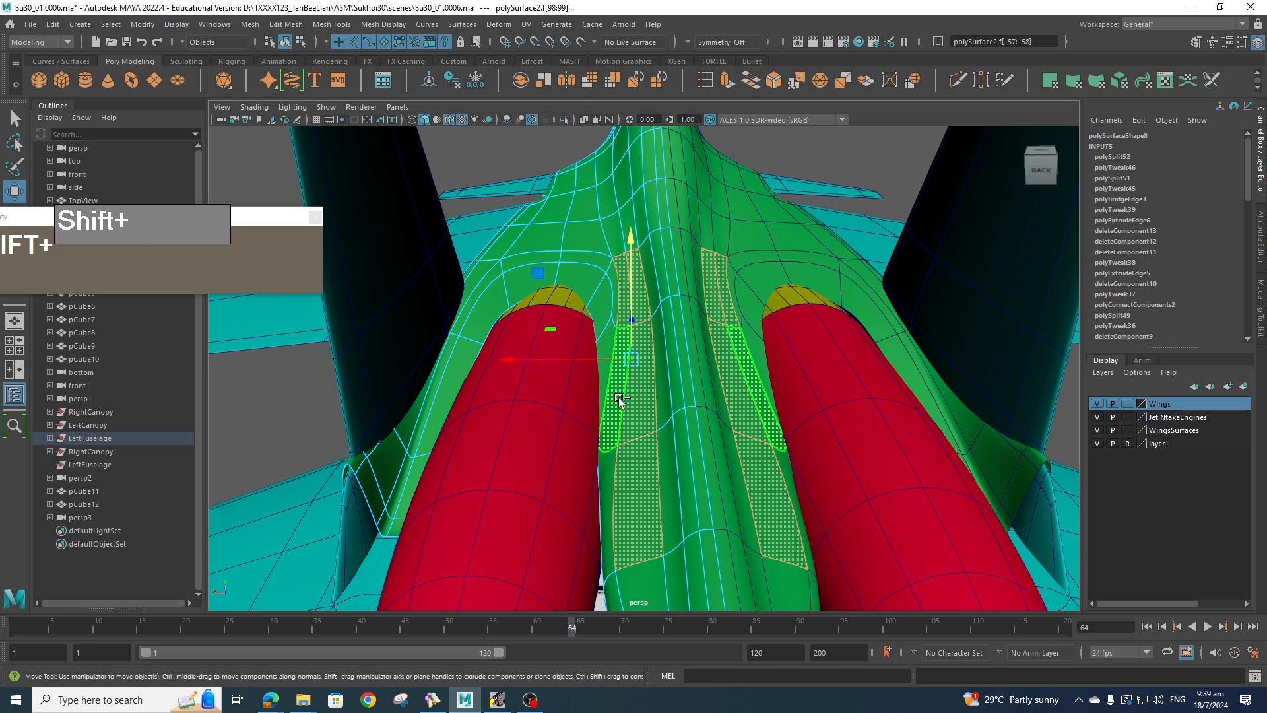
pyautogui.scroll(-3, 650, 497)
pyautogui.moveTo(640, 489)
pyautogui.keyDown('alt'); pyautogui.mouseDown()
pyautogui.moveTo(639, 453)
pyautogui.moveTo(645, 471)
pyautogui.mouseUp(); pyautogui.keyUp('alt')
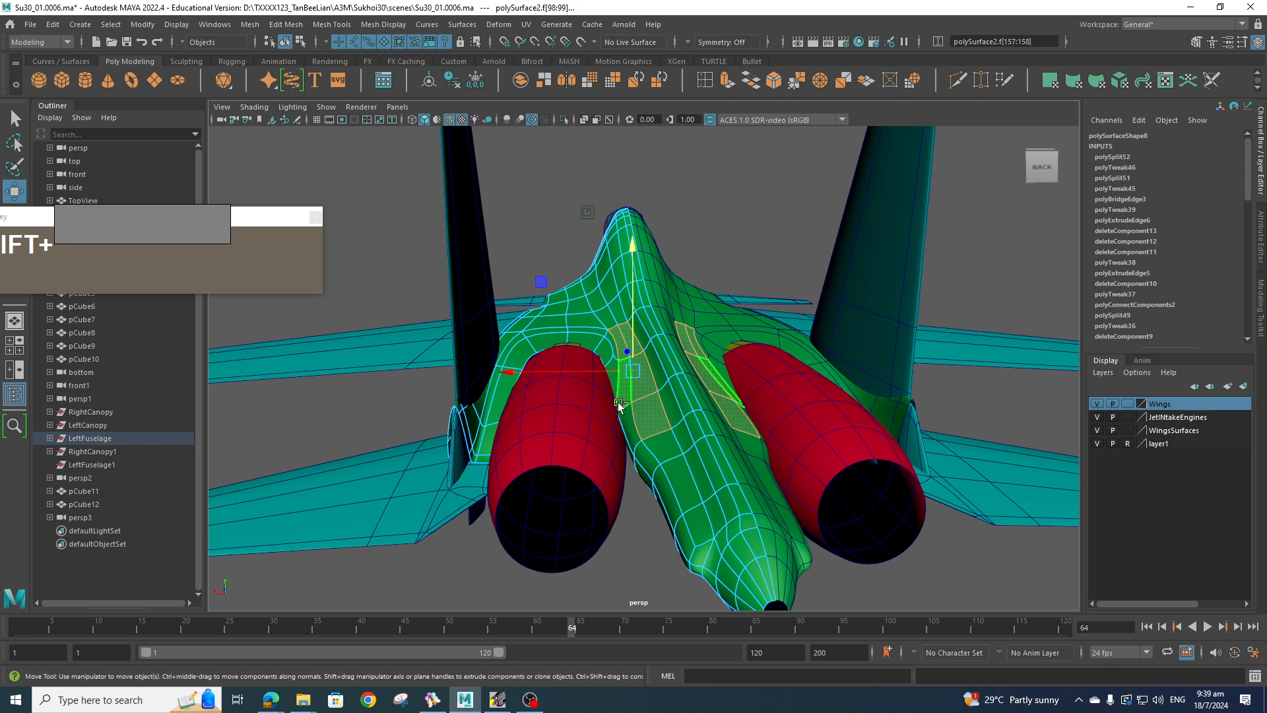
pyautogui.keyDown('shift'); pyautogui.click(621, 400); pyautogui.keyUp('shift')
pyautogui.keyDown('shift'); pyautogui.click(620, 345); pyautogui.keyUp('shift')
pyautogui.keyDown('alt'); pyautogui.moveTo(653, 382); pyautogui.dragTo(647, 322); pyautogui.keyUp('alt')
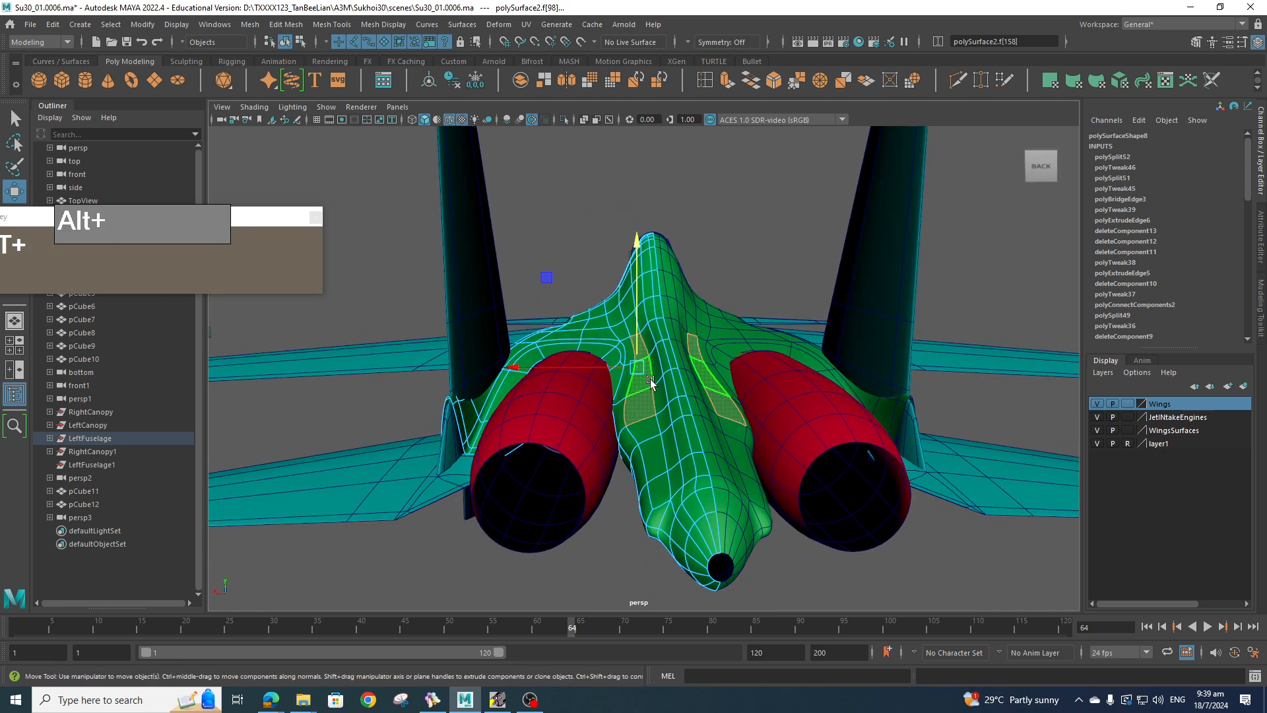
# - Flatten the selected face strip vertically and tilt it slightly along the fuselage's length
pyautogui.press('r')
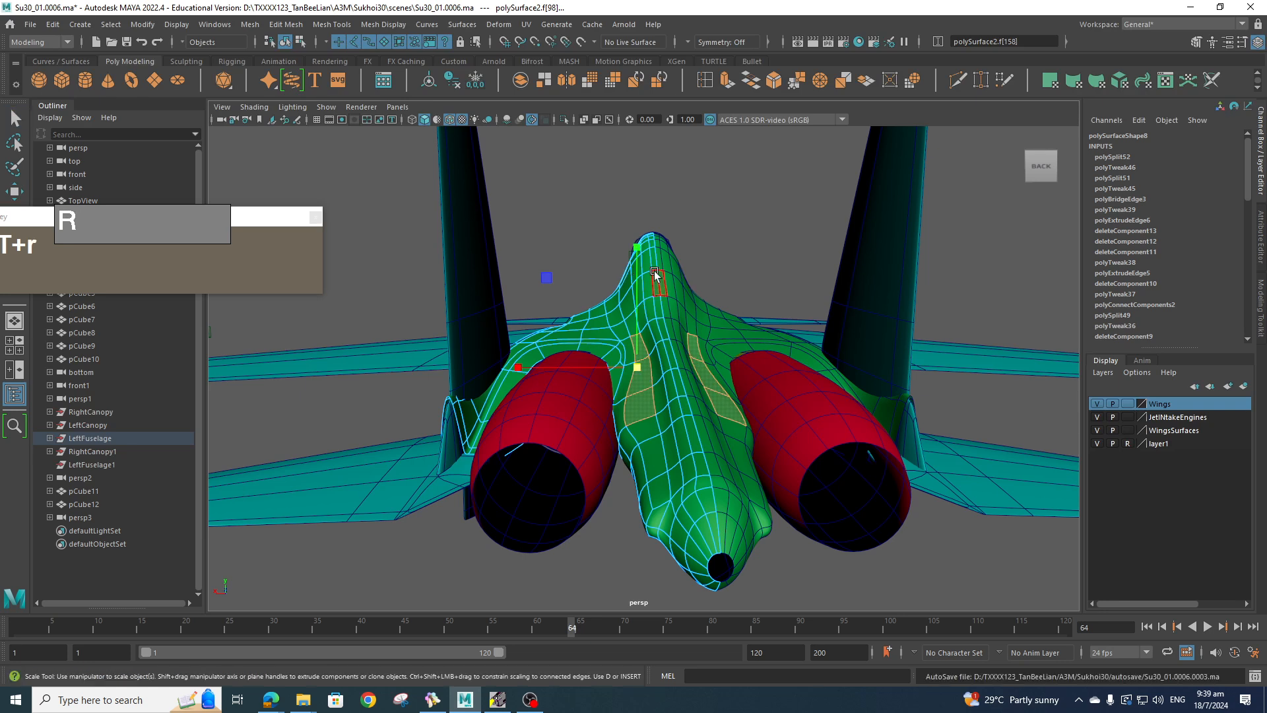
pyautogui.moveTo(640, 247); pyautogui.dragTo(650, 395)
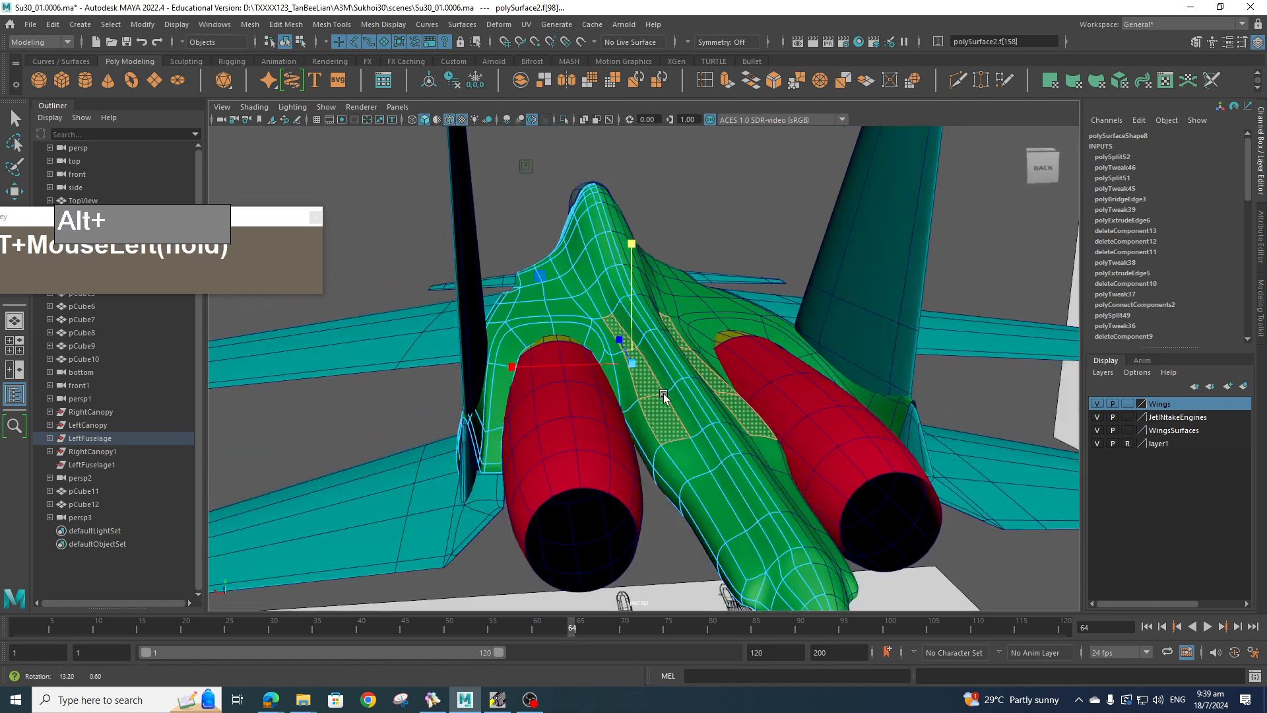
pyautogui.press('e')
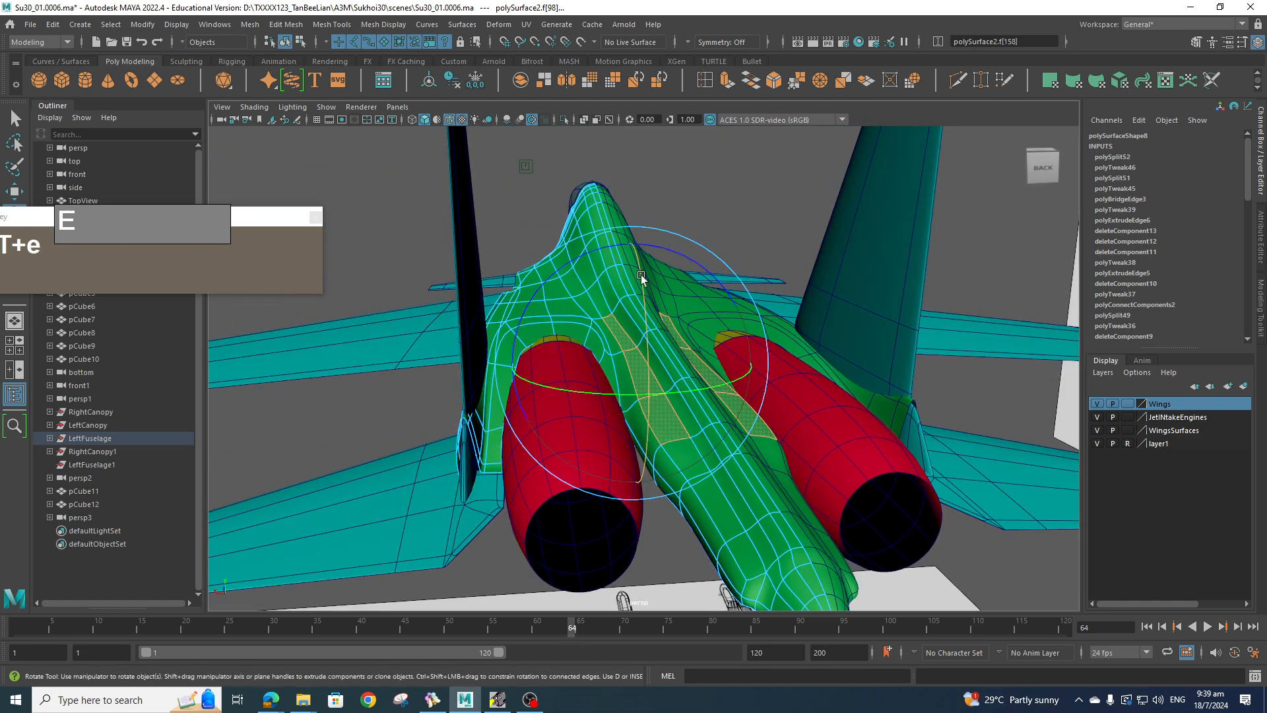
pyautogui.click(641, 280)
pyautogui.moveTo(641, 280); pyautogui.dragTo(642, 281)
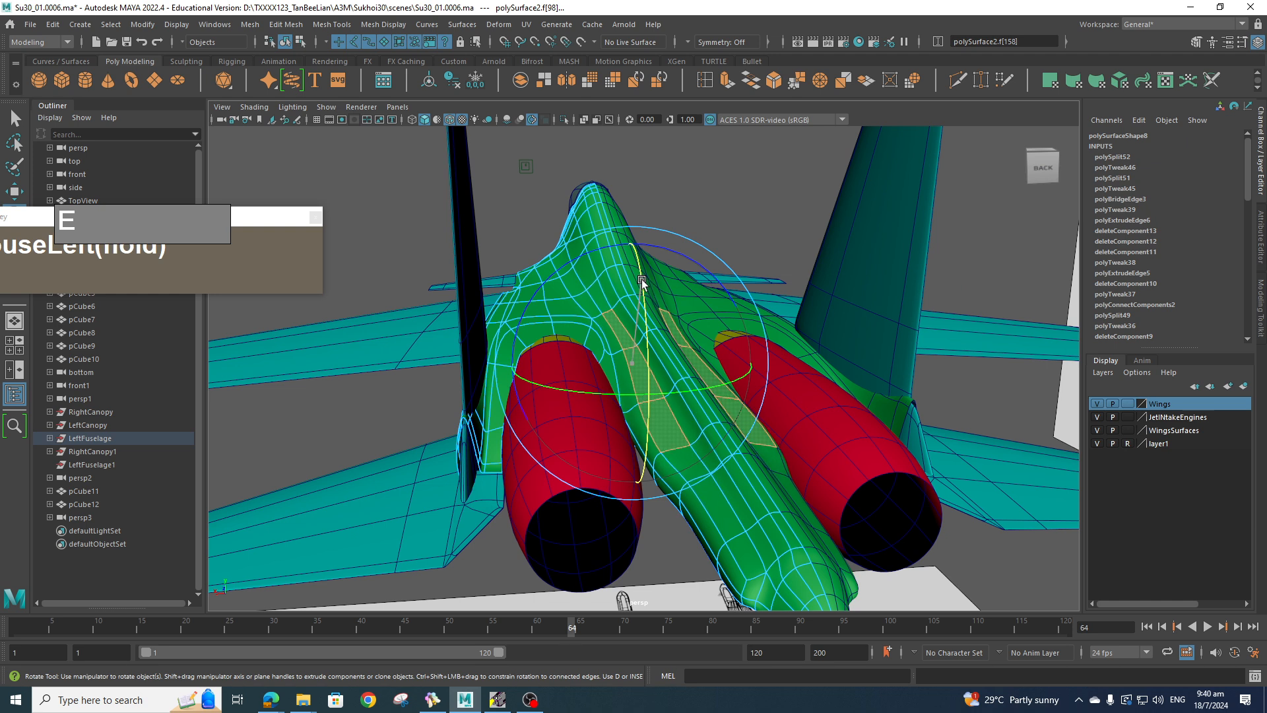
pyautogui.moveTo(652, 325); pyautogui.dragTo(667, 388)
# - Turn off smooth preview, switch to vertex selection and pick the fuselage vertex beside the near engine's inner front edge
pyautogui.scroll(3, 670, 326)
pyautogui.scroll(2, 667, 388)
pyautogui.keyDown('alt'); pyautogui.moveTo(668, 387); pyautogui.dragTo(665, 297, button='middle'); pyautogui.keyUp('alt')
pyautogui.moveTo(665, 297)
pyautogui.keyDown('alt'); pyautogui.mouseDown()
pyautogui.moveTo(690, 312)
pyautogui.moveTo(690, 298)
pyautogui.mouseUp(); pyautogui.keyUp('alt')
pyautogui.keyDown('alt'); pyautogui.moveTo(723, 307); pyautogui.dragTo(581, 274, button='middle'); pyautogui.keyUp('alt')
pyautogui.keyDown('alt'); pyautogui.moveTo(581, 274); pyautogui.dragTo(588, 298); pyautogui.keyUp('alt')
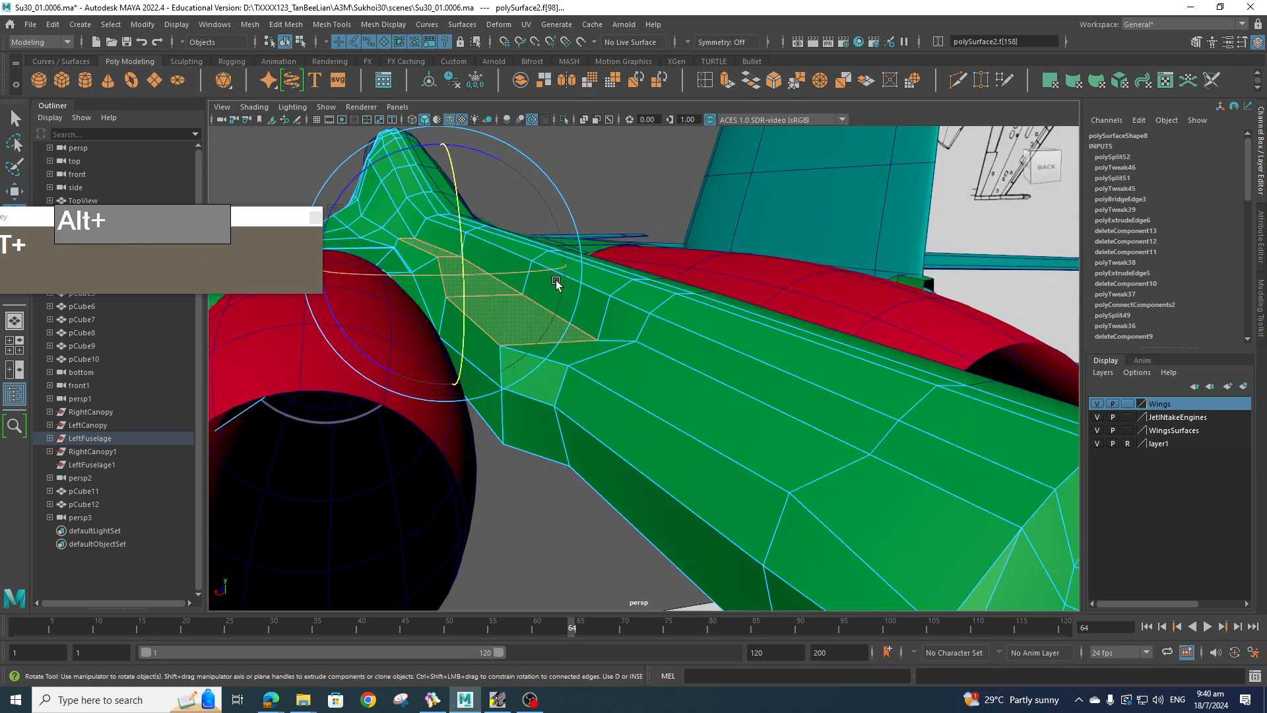
pyautogui.scroll(3, 566, 297)
pyautogui.keyDown('alt'); pyautogui.moveTo(566, 297); pyautogui.dragTo(741, 370, button='middle'); pyautogui.keyUp('alt')
pyautogui.keyDown('alt'); pyautogui.moveTo(741, 370); pyautogui.dragTo(715, 371); pyautogui.keyUp('alt')
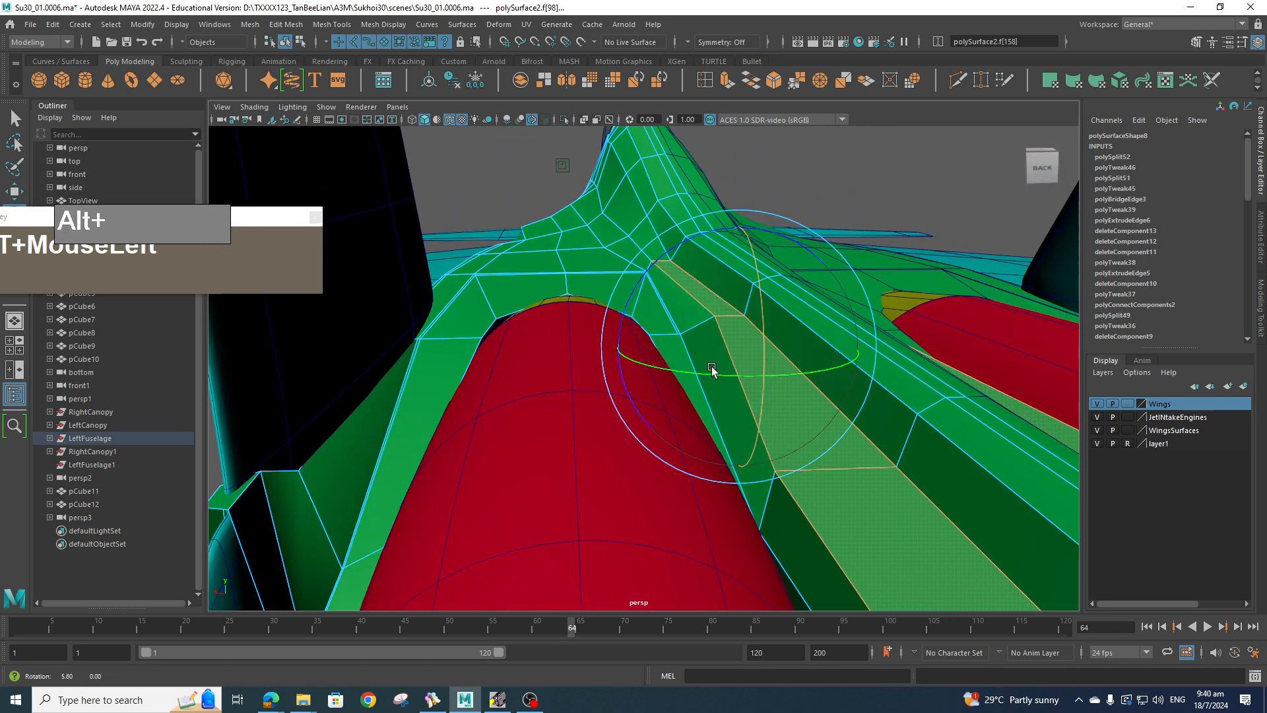
pyautogui.rightClick(673, 336)
pyautogui.keyDown('alt'); pyautogui.moveTo(673, 338); pyautogui.dragTo(677, 340, button='right'); pyautogui.keyUp('alt')
pyautogui.keyDown('alt'); pyautogui.moveTo(676, 340); pyautogui.dragTo(694, 348); pyautogui.keyUp('alt')
pyautogui.hotkey('ctrl', 'z')
pyautogui.hotkey('ctrl', 'z')
pyautogui.press('q')
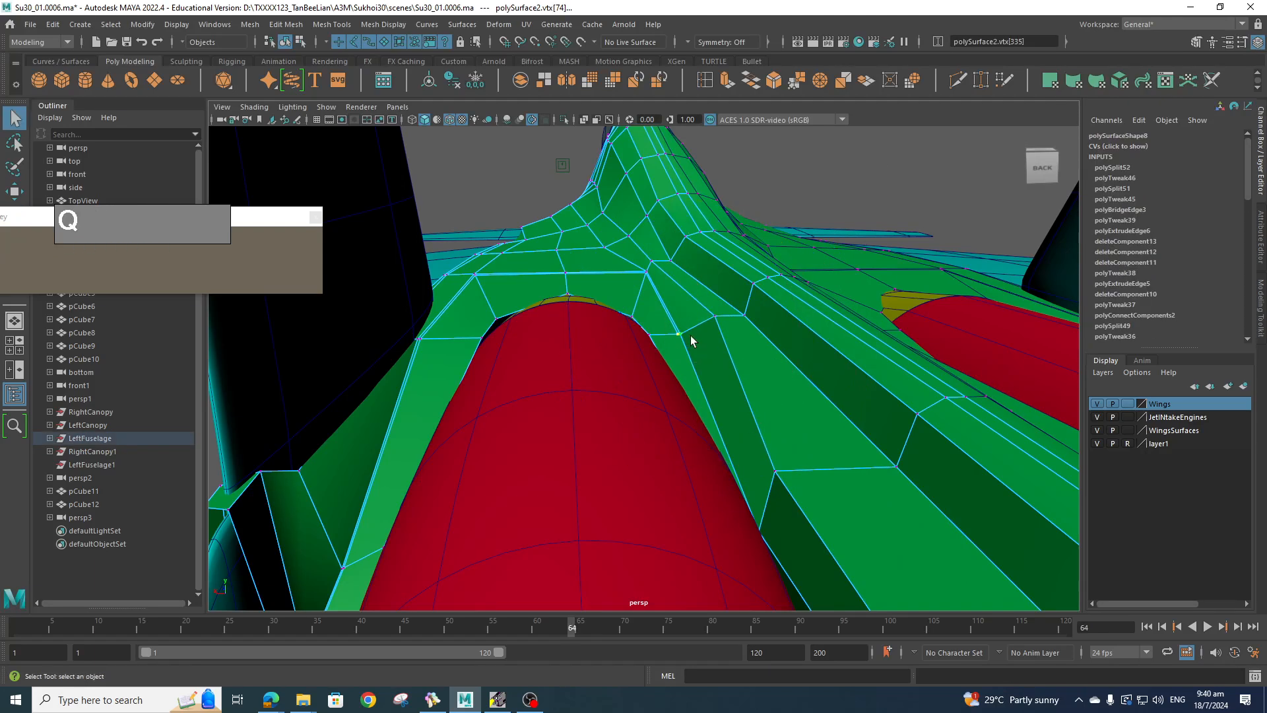
# - In wireframe, select the row of fuselage vertices arching over the near engine's front, including one beside each side, and restore textured shading
pyautogui.keyDown('alt'); pyautogui.moveTo(688, 339); pyautogui.dragTo(684, 330); pyautogui.keyUp('alt')
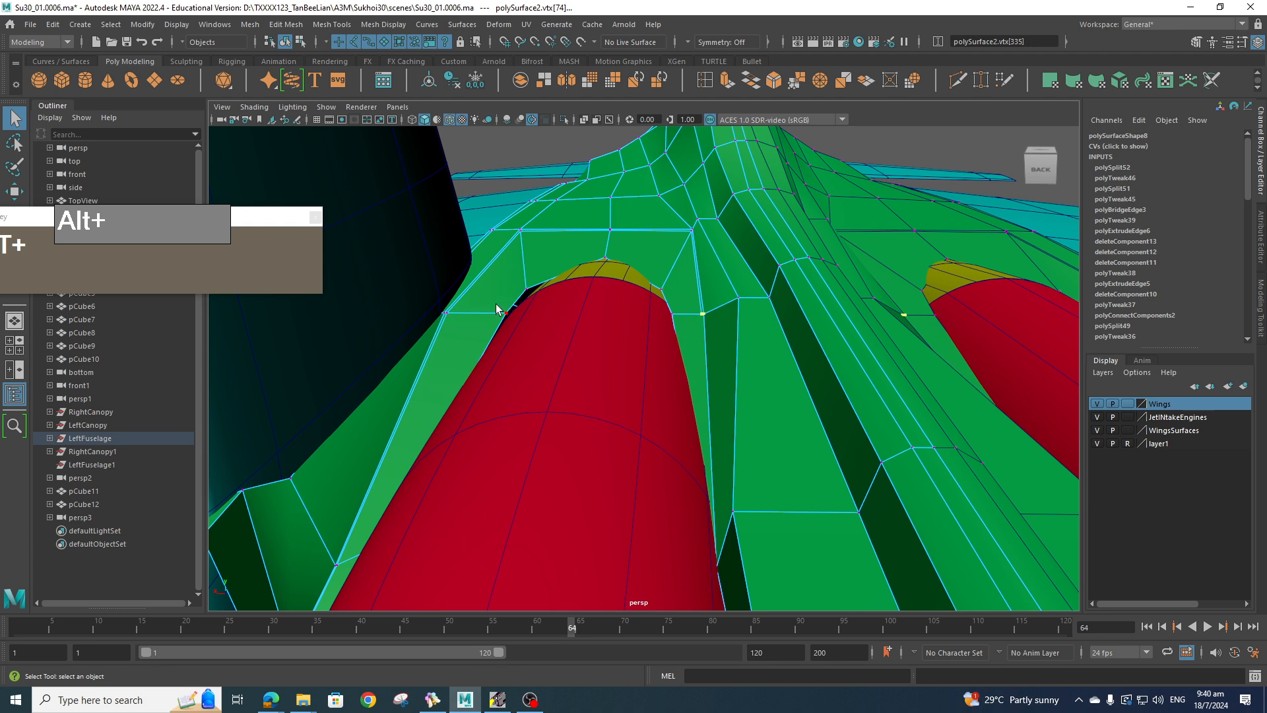
pyautogui.press('4')
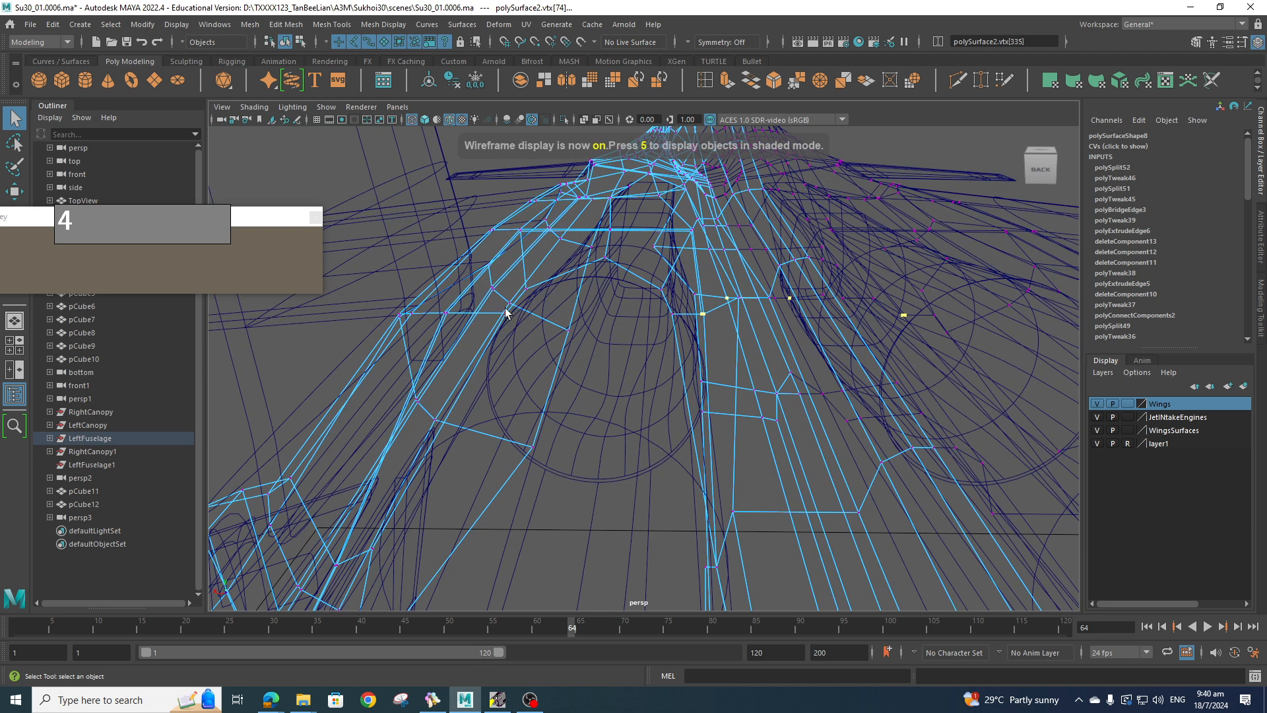
pyautogui.keyDown('alt'); pyautogui.moveTo(530, 323); pyautogui.dragTo(515, 332); pyautogui.keyUp('alt')
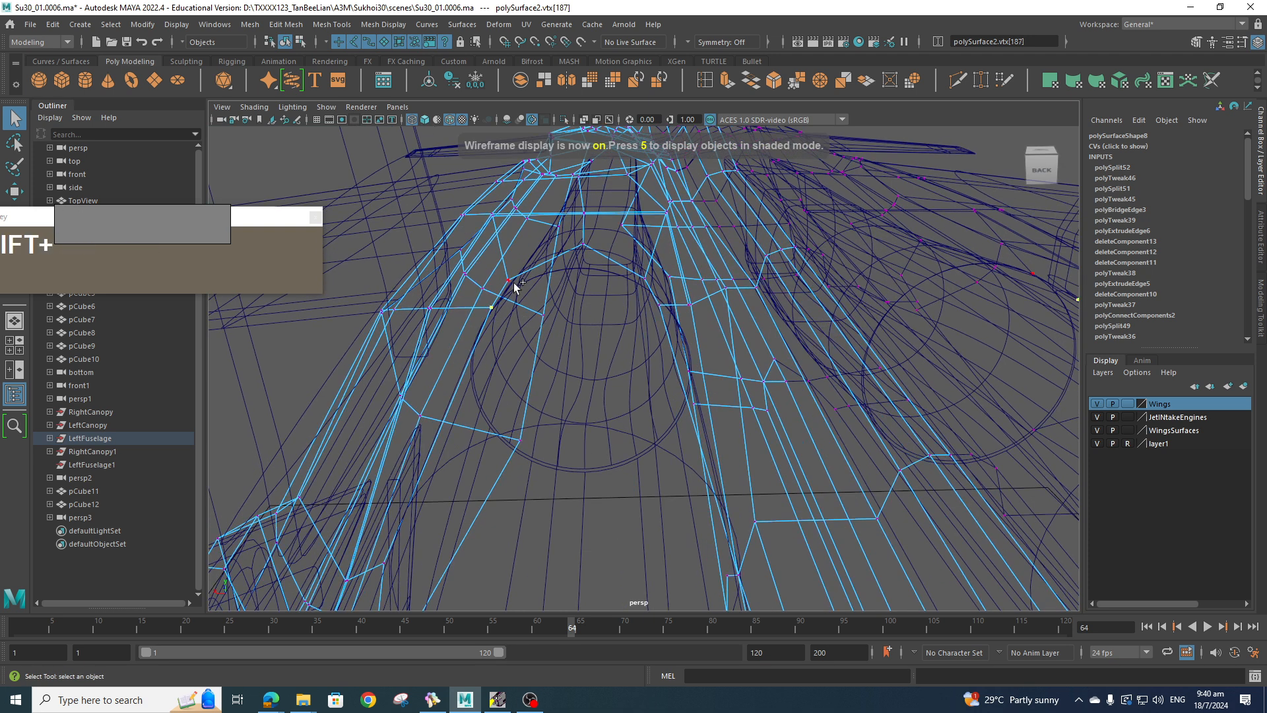
pyautogui.keyDown('shift'); pyautogui.click(662, 309); pyautogui.keyUp('shift')
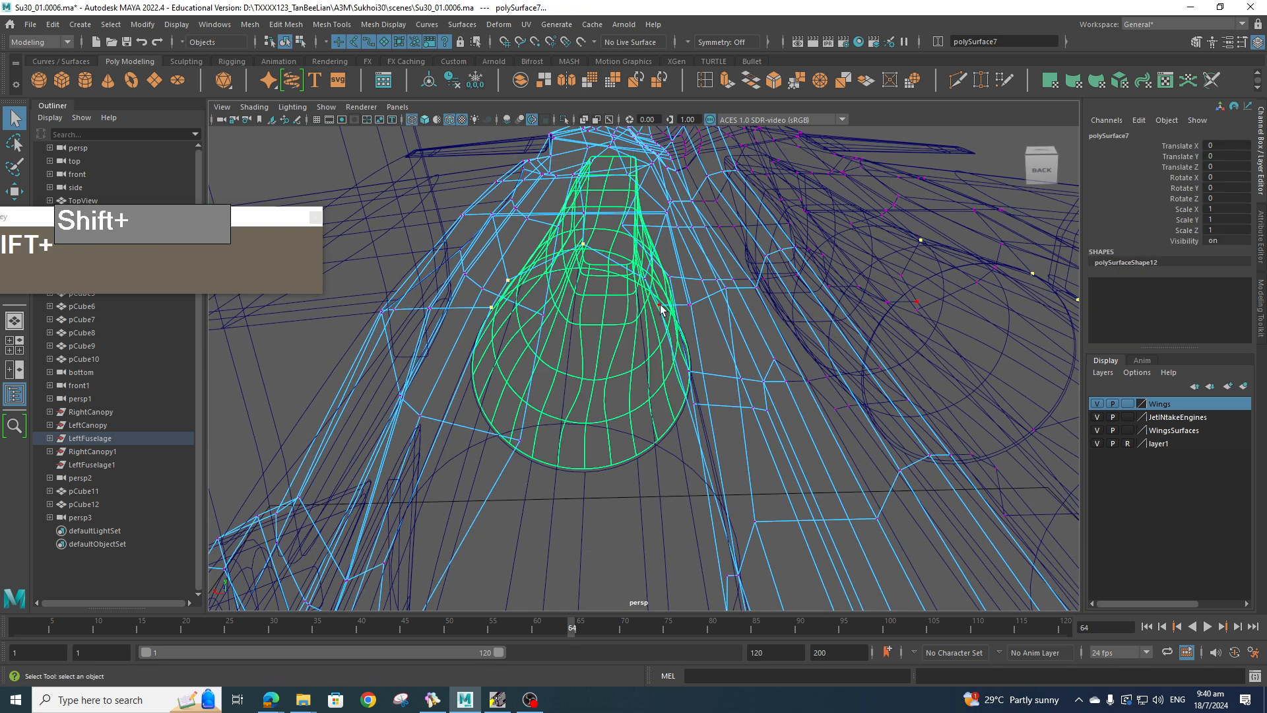
pyautogui.keyDown('shift'); pyautogui.click(661, 308); pyautogui.keyUp('shift')
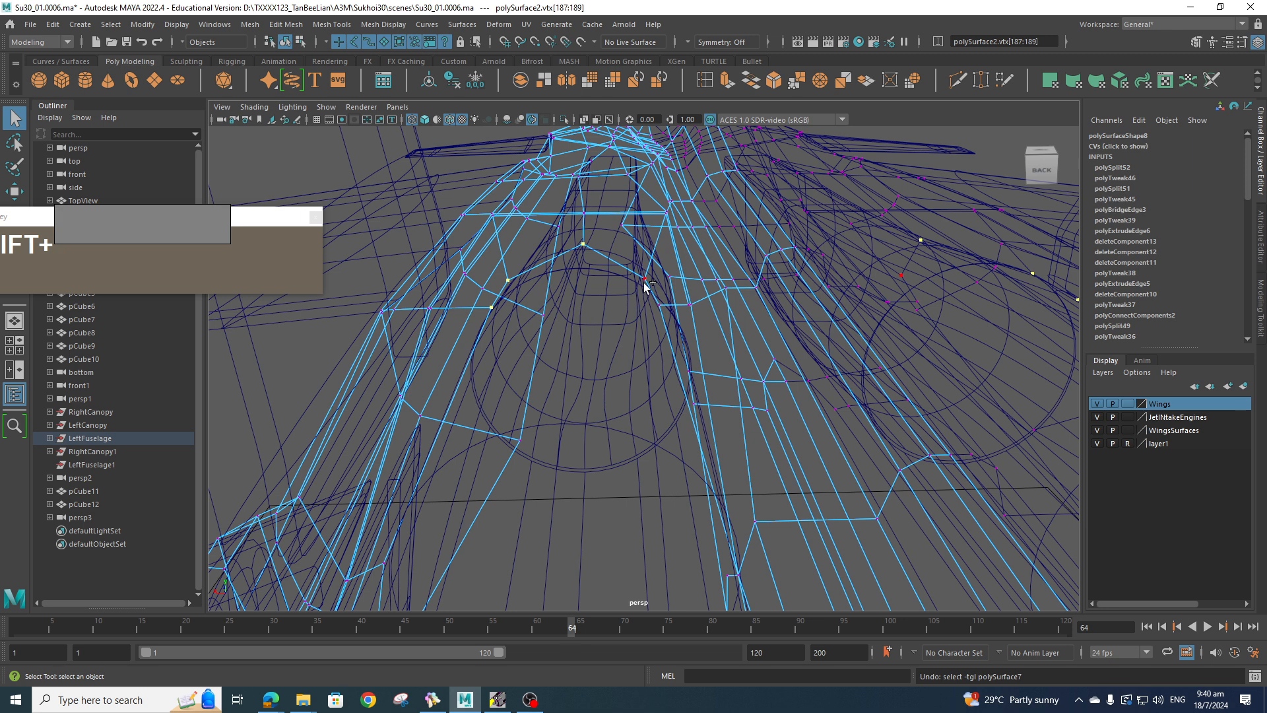
pyautogui.keyDown('shift'); pyautogui.click(700, 313); pyautogui.keyUp('shift')
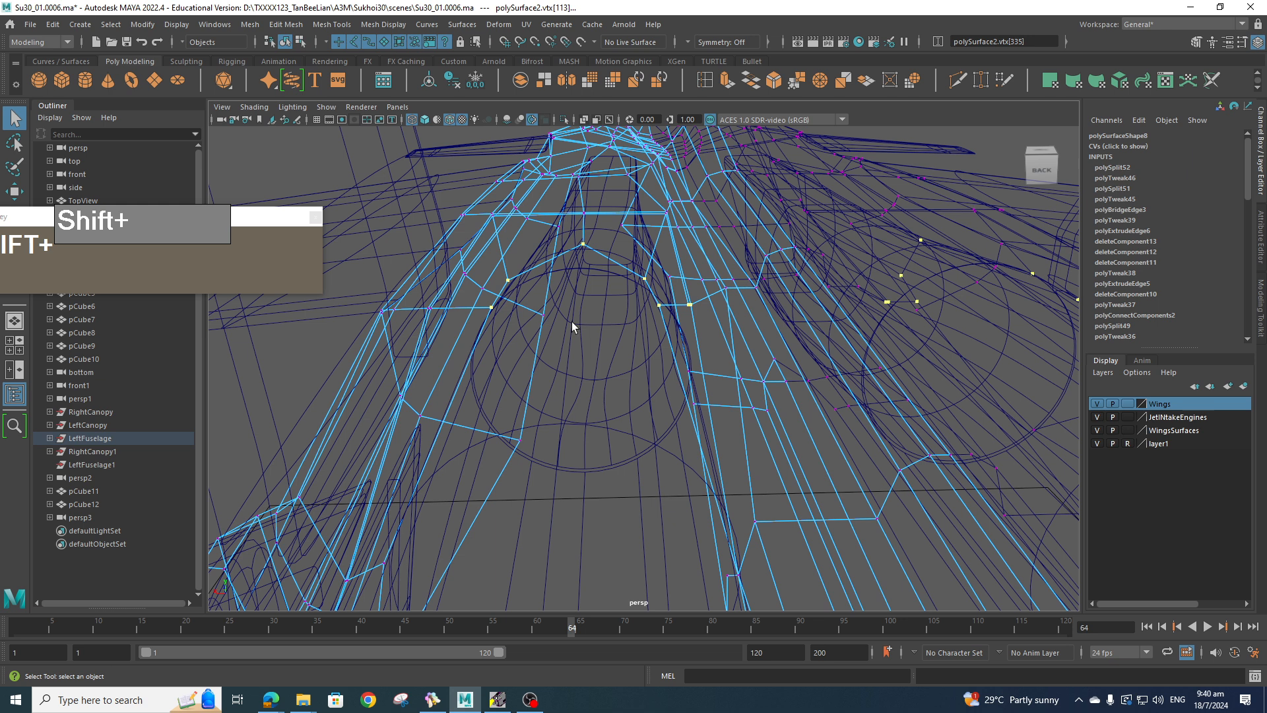
pyautogui.keyDown('shift'); pyautogui.click(427, 307); pyautogui.keyUp('shift')
pyautogui.press('6')
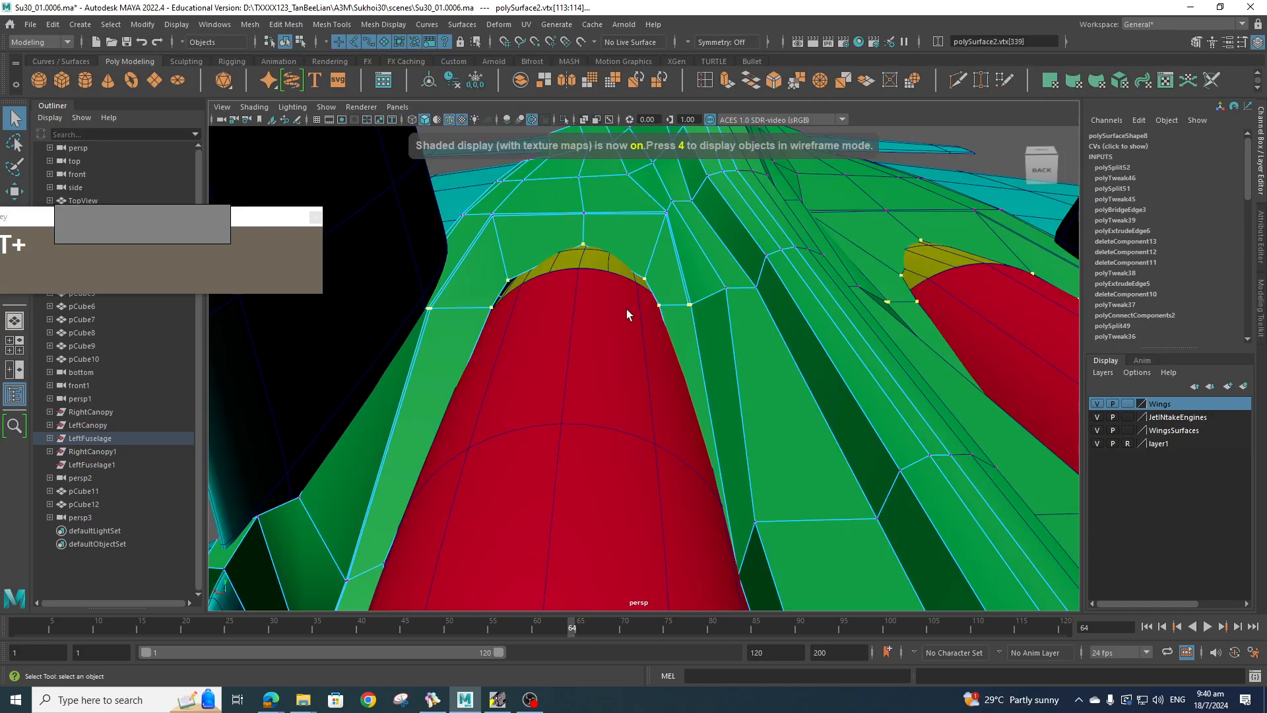
# - Raise the selected row of vertices slightly above the near engine and inspect the gap from the side and rear
pyautogui.keyDown('alt'); pyautogui.moveTo(626, 310); pyautogui.dragTo(644, 334, button='middle'); pyautogui.keyUp('alt')
pyautogui.press('w')
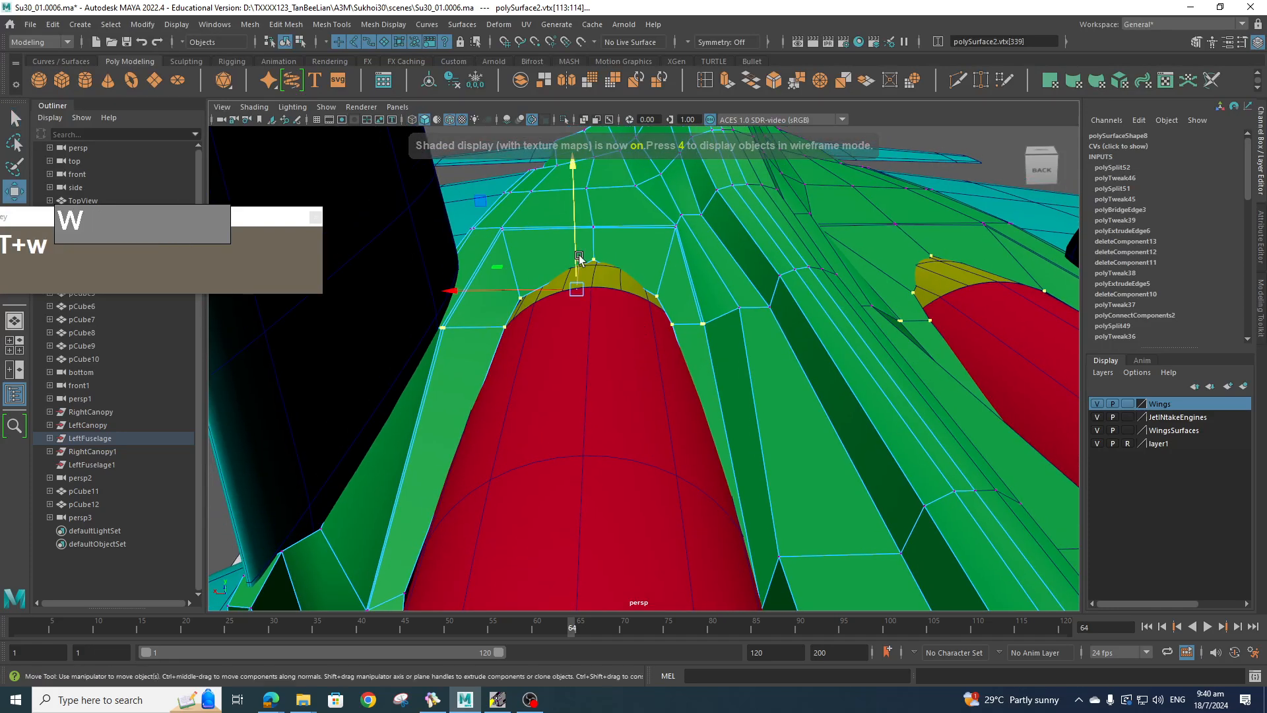
pyautogui.moveTo(576, 232); pyautogui.dragTo(572, 216)
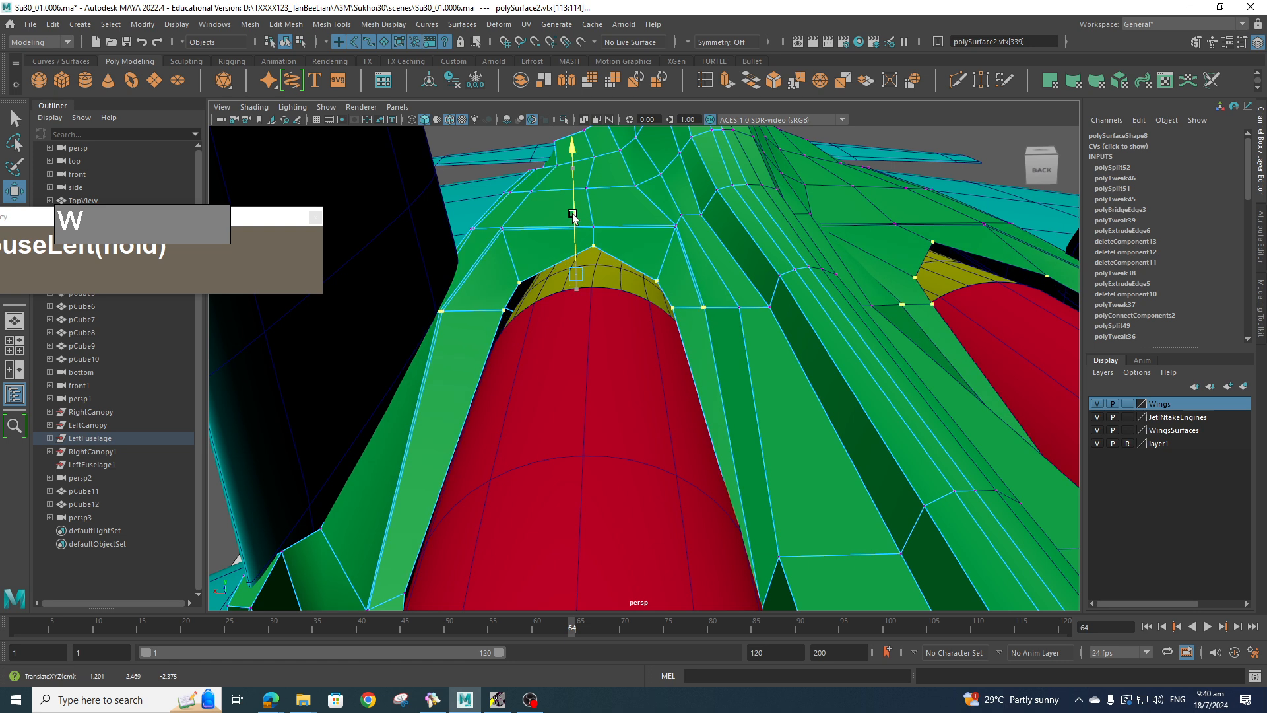
pyautogui.keyDown('alt'); pyautogui.moveTo(572, 216); pyautogui.dragTo(859, 300); pyautogui.keyUp('alt')
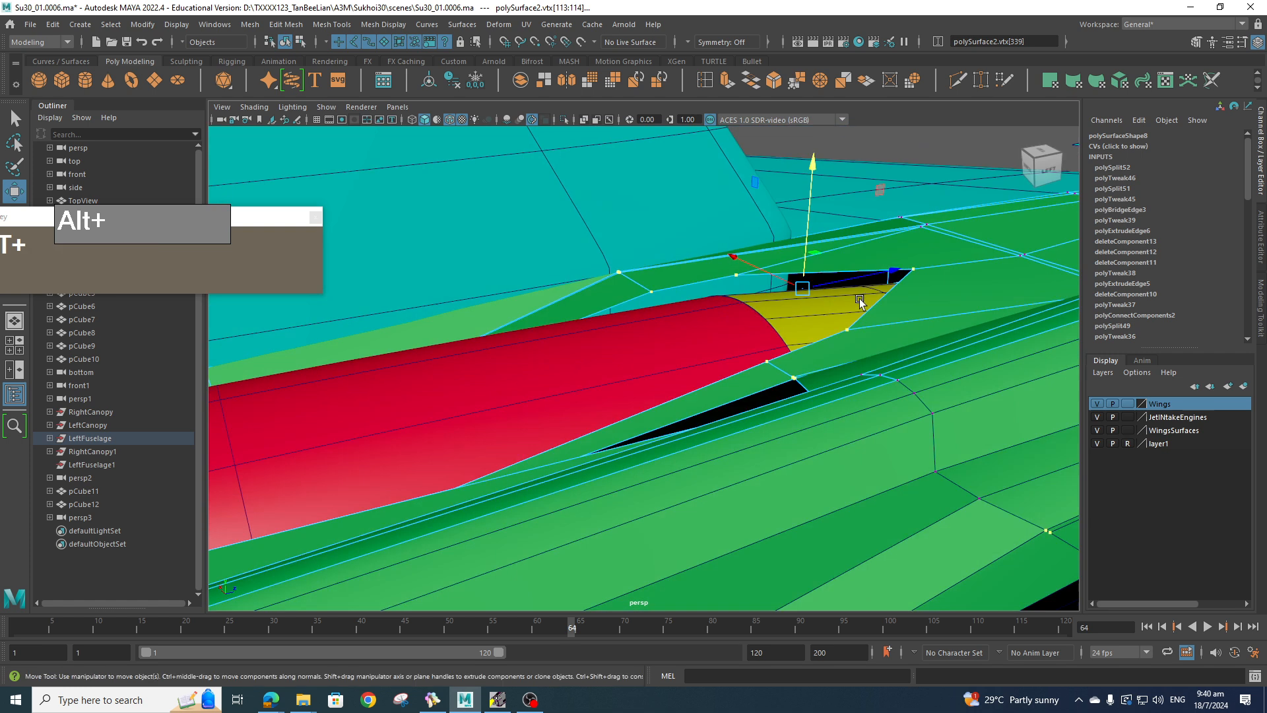
pyautogui.scroll(-3, 860, 299)
pyautogui.keyDown('alt'); pyautogui.moveTo(859, 300); pyautogui.dragTo(823, 319, button='middle'); pyautogui.keyUp('alt')
pyautogui.keyDown('alt'); pyautogui.moveTo(823, 318); pyautogui.dragTo(858, 330); pyautogui.keyUp('alt')
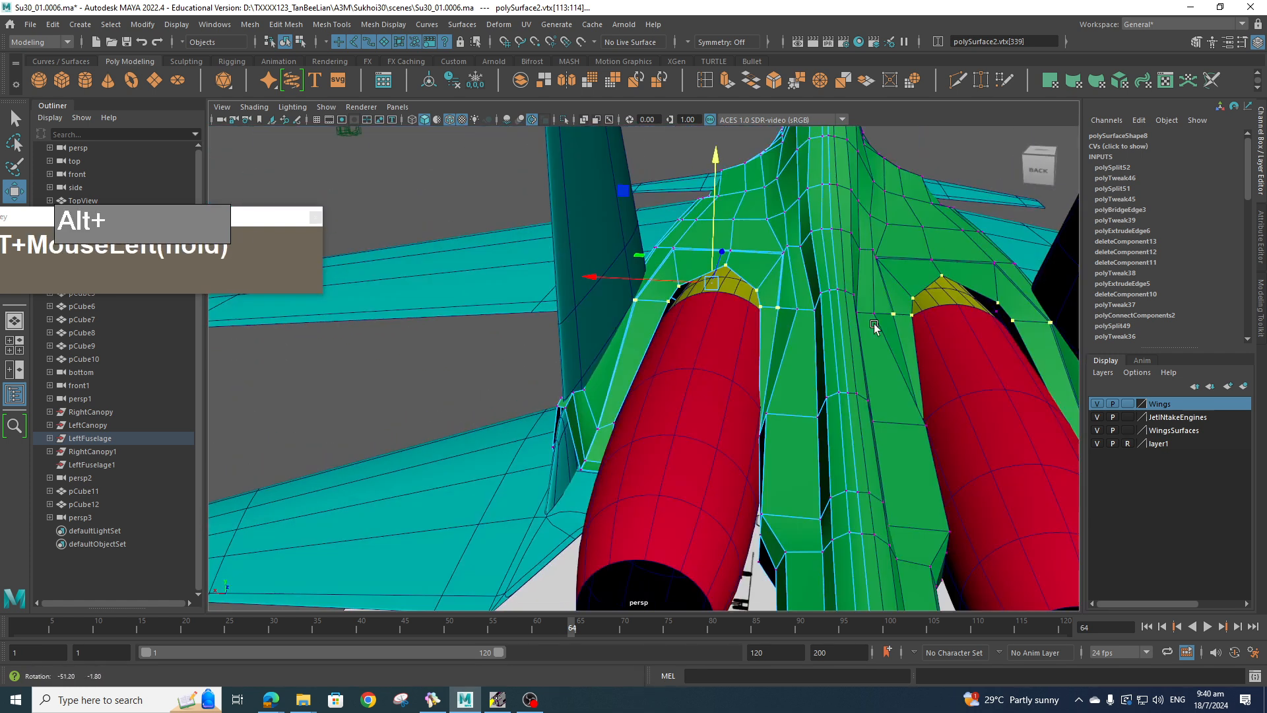
# - Compare the engine opening with the sunset runway photo in BeeRef, return to Maya and lower the selected vertices slightly
pyautogui.click(433, 699)
pyautogui.scroll(-3, 896, 457)
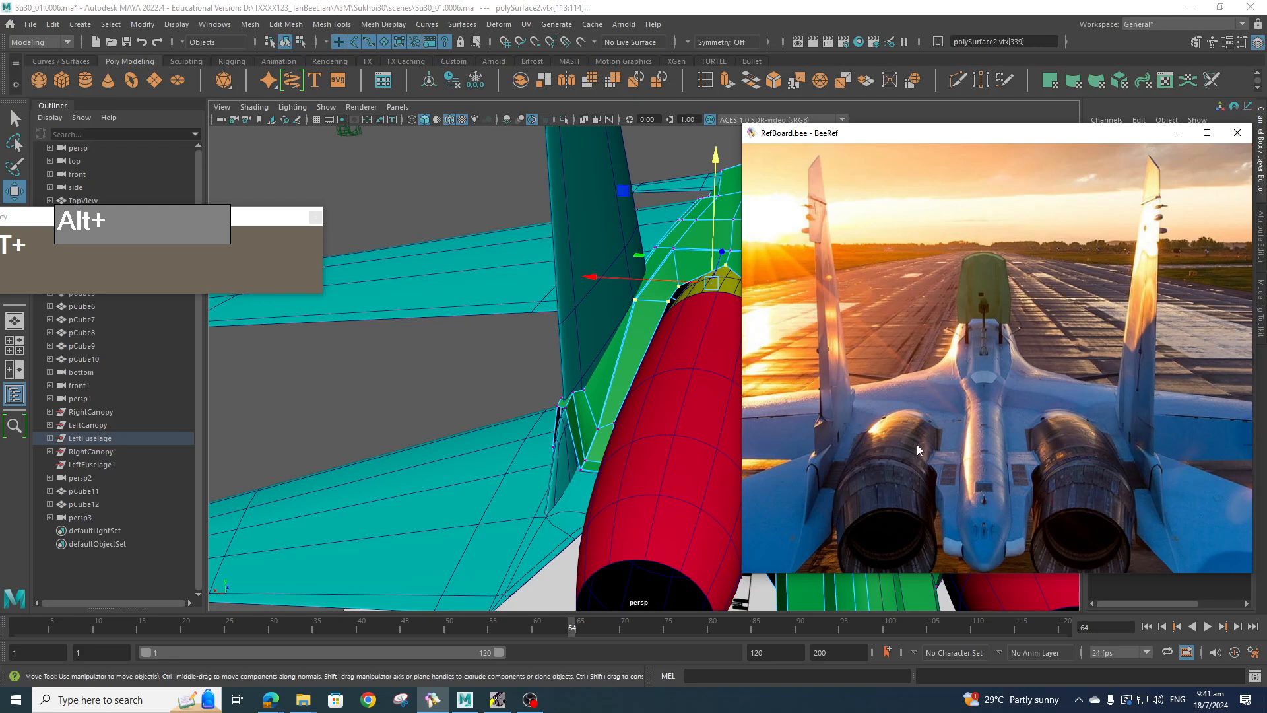
pyautogui.keyDown('alt'); pyautogui.moveTo(739, 353); pyautogui.dragTo(588, 399); pyautogui.keyUp('alt')
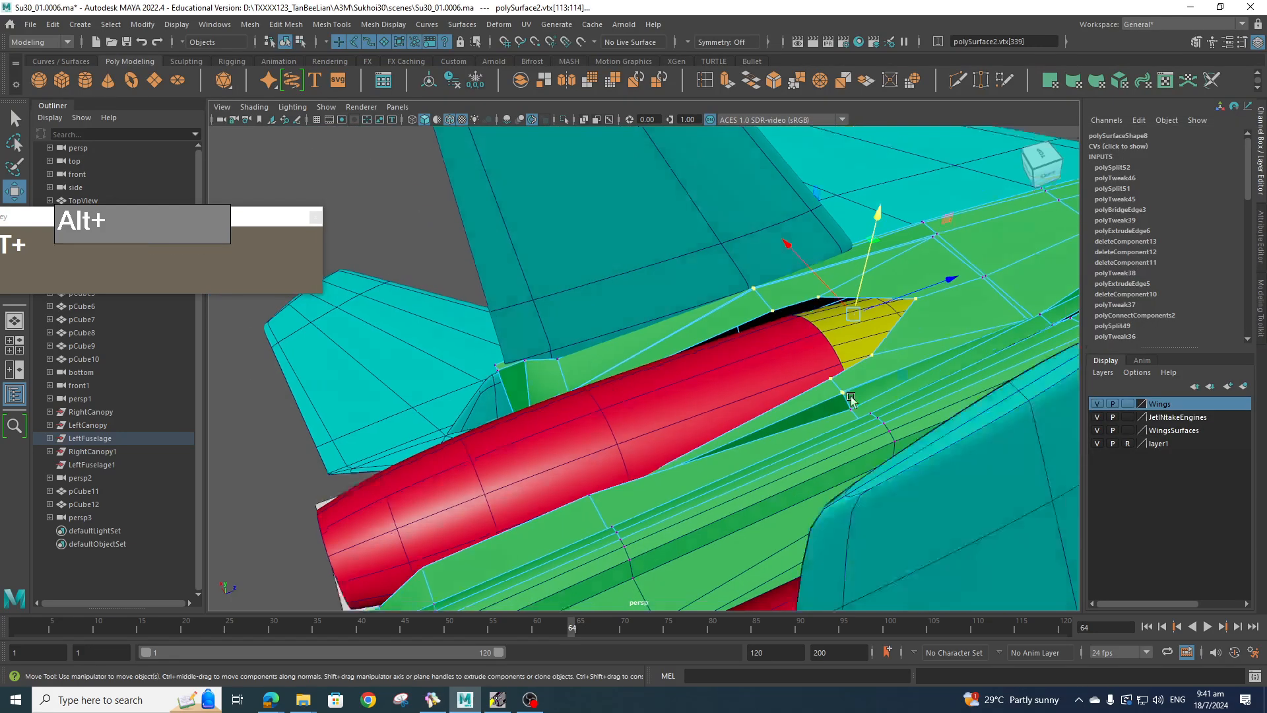
pyautogui.keyDown('alt'); pyautogui.moveTo(847, 400); pyautogui.dragTo(796, 404); pyautogui.keyUp('alt')
pyautogui.keyDown('alt'); pyautogui.moveTo(852, 389); pyautogui.dragTo(796, 330, button='middle'); pyautogui.keyUp('alt')
pyautogui.keyDown('alt'); pyautogui.moveTo(795, 333); pyautogui.dragTo(792, 352); pyautogui.keyUp('alt')
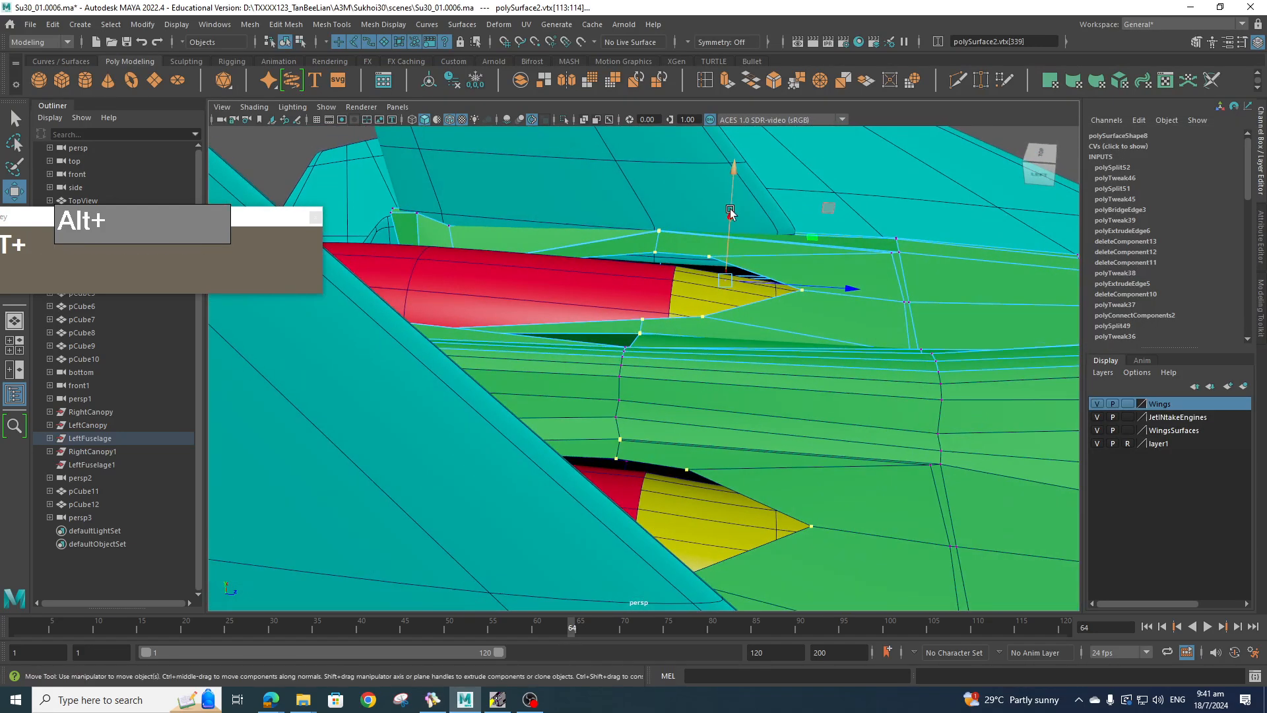
pyautogui.moveTo(730, 213); pyautogui.dragTo(731, 214)
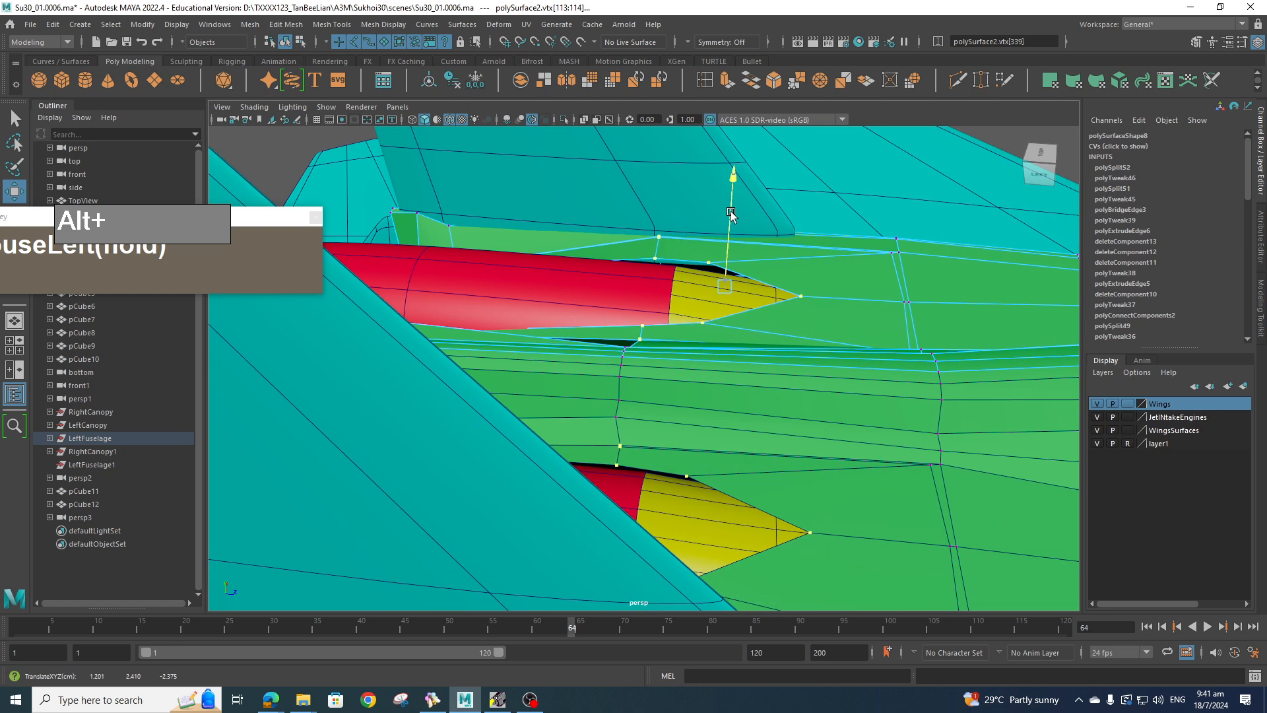
pyautogui.keyDown('alt'); pyautogui.moveTo(672, 283); pyautogui.dragTo(800, 286); pyautogui.keyUp('alt')
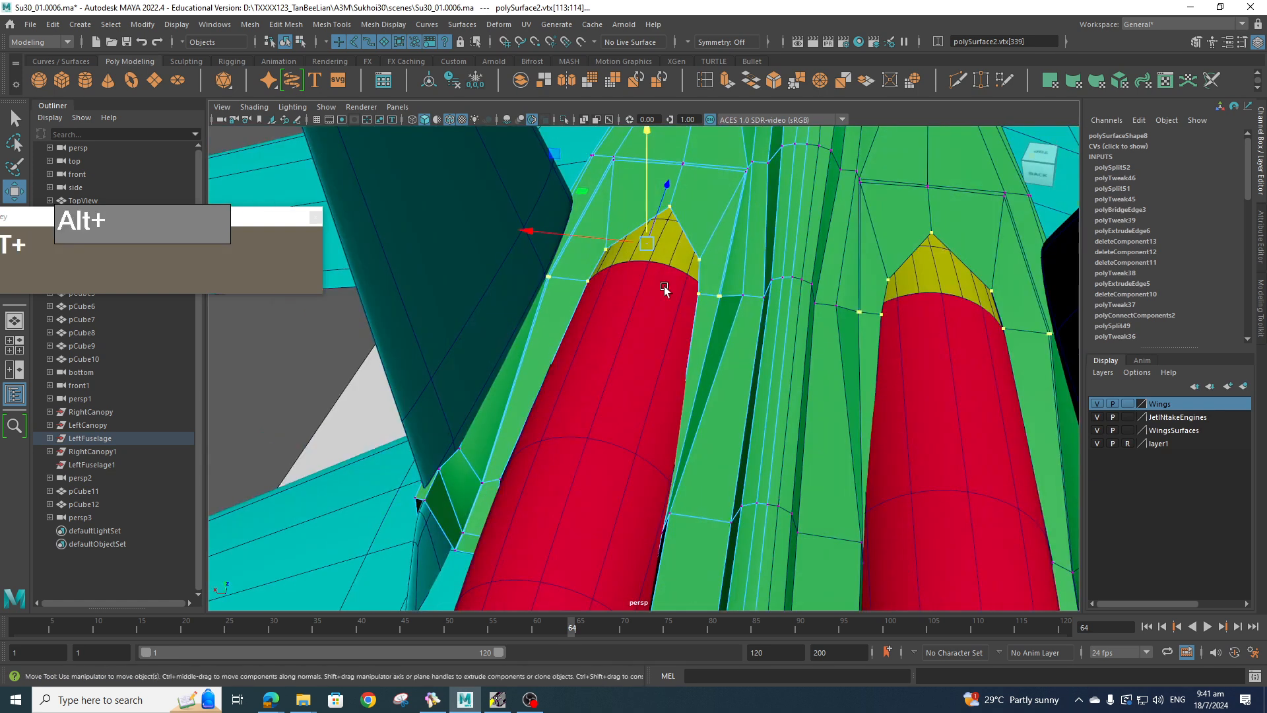
# - Remove the three front arch vertices from the selection and lower the remaining vertices beside the engine slightly
pyautogui.keyDown('alt'); pyautogui.moveTo(597, 293); pyautogui.dragTo(539, 271); pyautogui.keyUp('alt')
pyautogui.keyDown('shift'); pyautogui.click(661, 235); pyautogui.keyUp('shift')
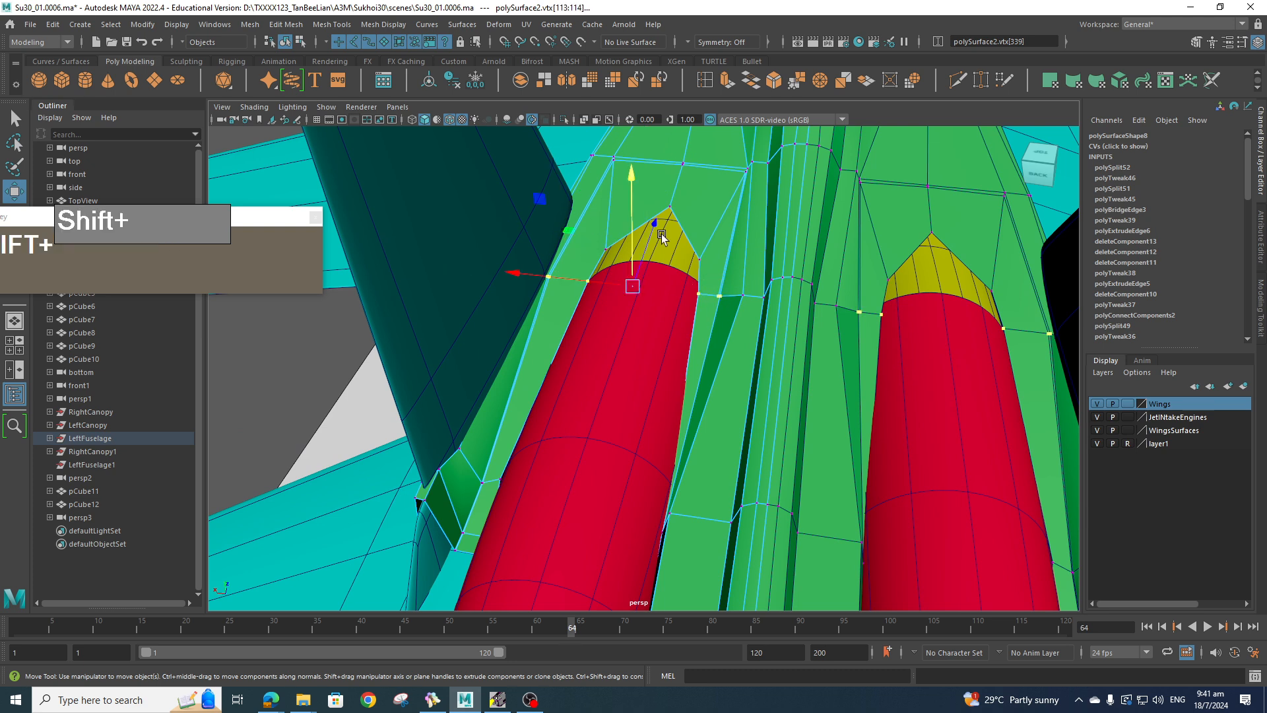
pyautogui.keyDown('shift'); pyautogui.moveTo(634, 201); pyautogui.dragTo(632, 209); pyautogui.keyUp('shift')
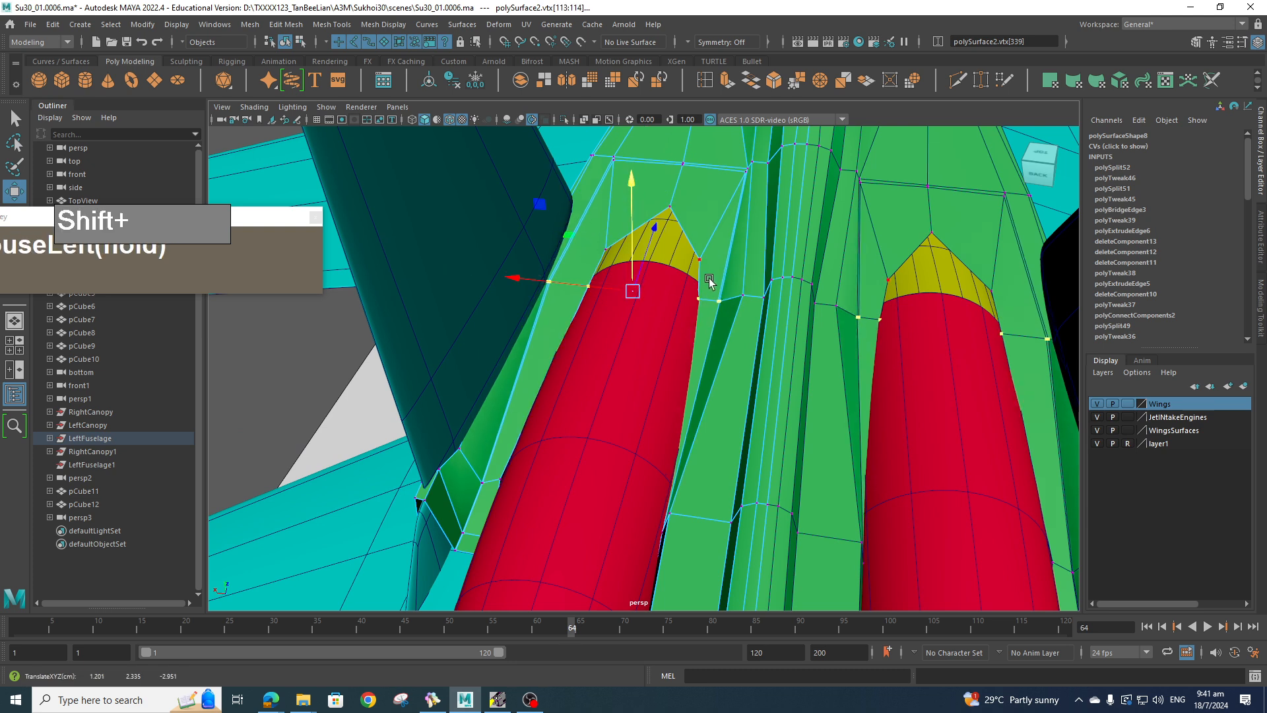
# - Select the front tip vertex of the near engine opening and nudge it slightly rearward along the fuselage
pyautogui.keyDown('alt'); pyautogui.moveTo(709, 281); pyautogui.dragTo(798, 238); pyautogui.keyUp('alt')
pyautogui.keyDown('alt'); pyautogui.scroll(3, 798, 238); pyautogui.keyUp('alt')
pyautogui.keyDown('alt'); pyautogui.moveTo(798, 238); pyautogui.dragTo(795, 302, button='middle'); pyautogui.keyUp('alt')
pyautogui.keyDown('alt'); pyautogui.moveTo(795, 302); pyautogui.dragTo(648, 462); pyautogui.keyUp('alt')
pyautogui.keyDown('alt'); pyautogui.scroll(-5, 773, 300); pyautogui.keyUp('alt')
pyautogui.keyDown('alt'); pyautogui.scroll(6, 709, 346); pyautogui.keyUp('alt')
pyautogui.click(651, 463)
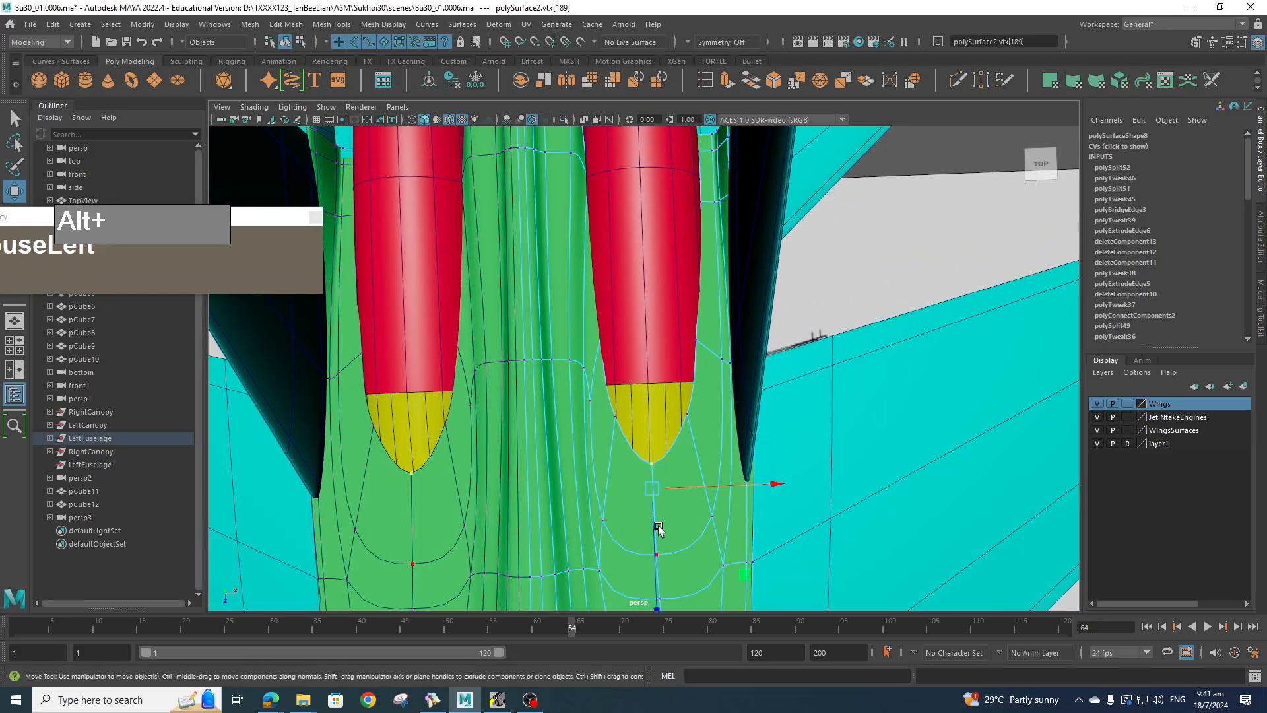
pyautogui.moveTo(658, 527)
pyautogui.mouseDown()
pyautogui.moveTo(652, 512)
pyautogui.moveTo(649, 540)
pyautogui.mouseUp()
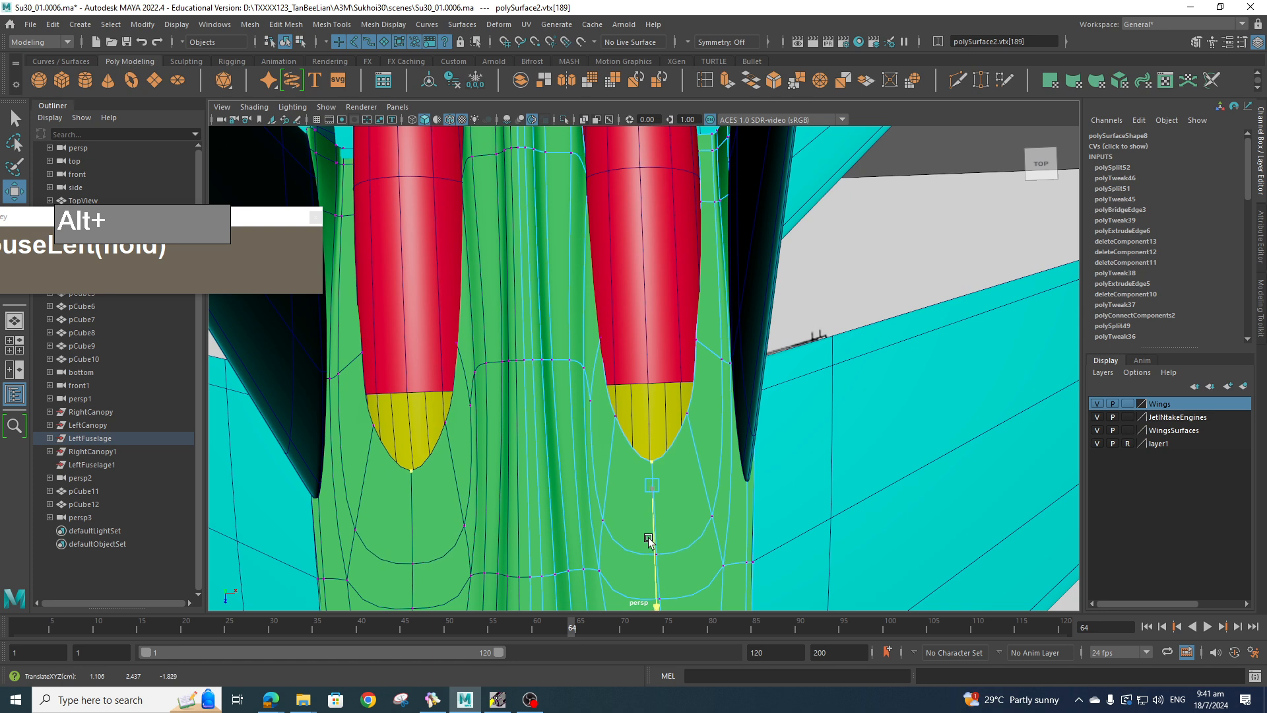
# - Compare the rear fuselage around both engines with the sunset runway photo in BeeRef, returning to Maya to inspect the model from above
pyautogui.keyDown('alt'); pyautogui.moveTo(645, 395); pyautogui.dragTo(636, 441); pyautogui.keyUp('alt')
pyautogui.keyDown('alt'); pyautogui.moveTo(636, 441); pyautogui.dragTo(652, 517, button='middle'); pyautogui.keyUp('alt')
pyautogui.keyDown('alt'); pyautogui.scroll(-4, 645, 471); pyautogui.keyUp('alt')
pyautogui.keyDown('alt'); pyautogui.moveTo(645, 471); pyautogui.dragTo(383, 430); pyautogui.keyUp('alt')
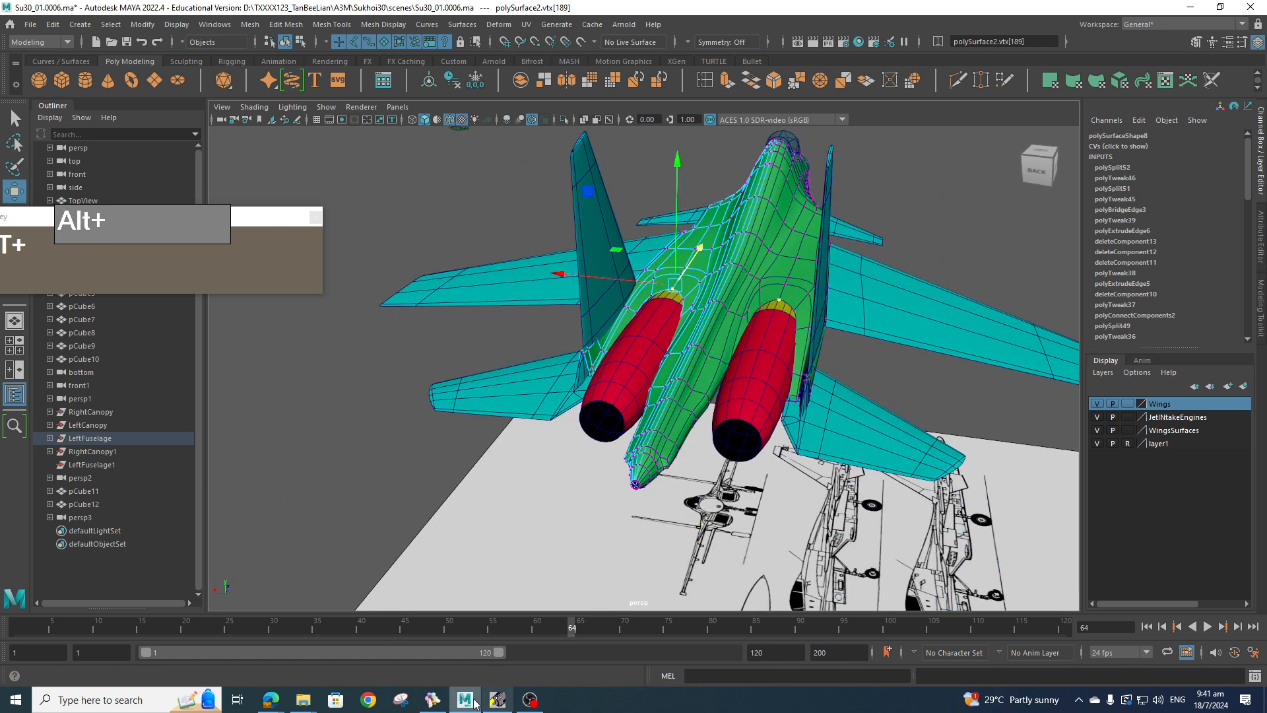
pyautogui.click(432, 699)
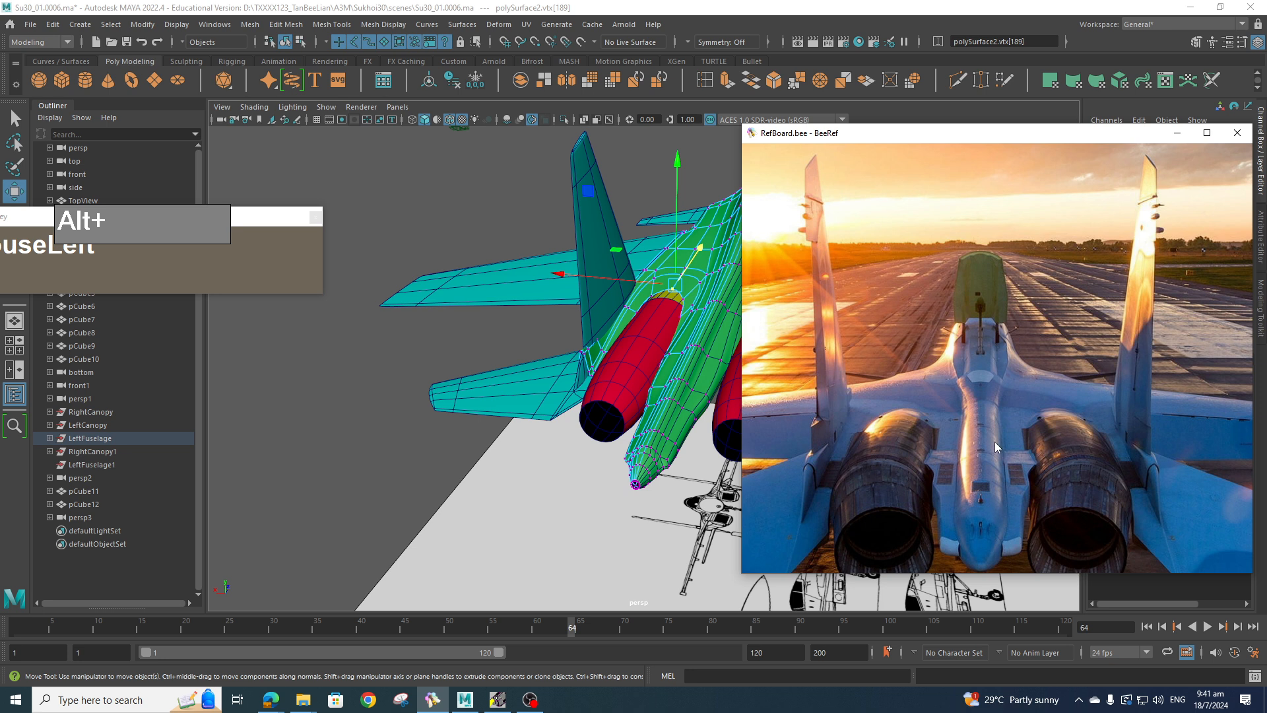
pyautogui.keyDown('alt'); pyautogui.moveTo(648, 378); pyautogui.dragTo(736, 396); pyautogui.keyUp('alt')
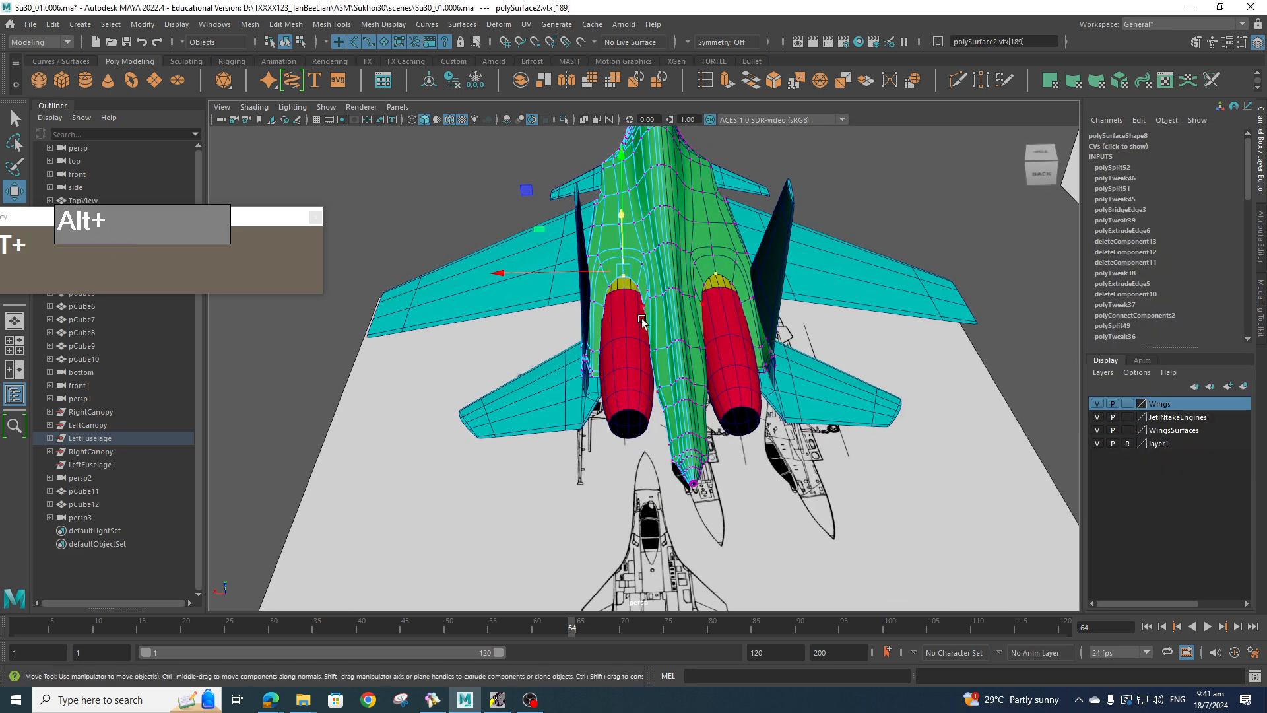
pyautogui.keyDown('alt'); pyautogui.moveTo(678, 233); pyautogui.dragTo(658, 294, button='middle'); pyautogui.keyUp('alt')
pyautogui.scroll(3, 714, 432)
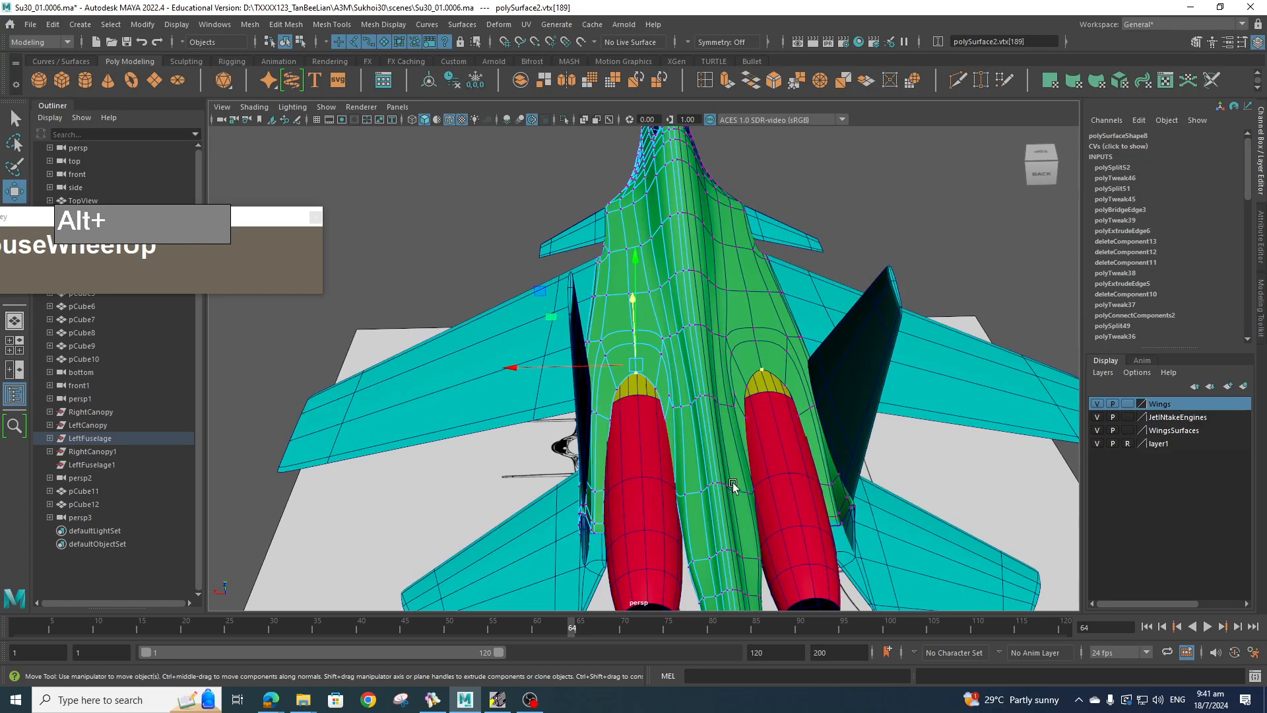
# - Switch the fuselage to face selection, select the tail tip faces and grow the selection forward over the tail boom
pyautogui.keyDown('alt'); pyautogui.moveTo(732, 483); pyautogui.dragTo(680, 327, button='middle'); pyautogui.keyUp('alt')
pyautogui.keyDown('alt'); pyautogui.moveTo(682, 477); pyautogui.dragTo(682, 478, button='right'); pyautogui.keyUp('alt')
pyautogui.keyDown('alt'); pyautogui.moveTo(688, 472); pyautogui.dragTo(752, 423); pyautogui.keyUp('alt')
pyautogui.moveTo(751, 336); pyautogui.dragTo(751, 383, button='right')
pyautogui.keyDown('alt'); pyautogui.moveTo(774, 427); pyautogui.dragTo(835, 486); pyautogui.keyUp('alt')
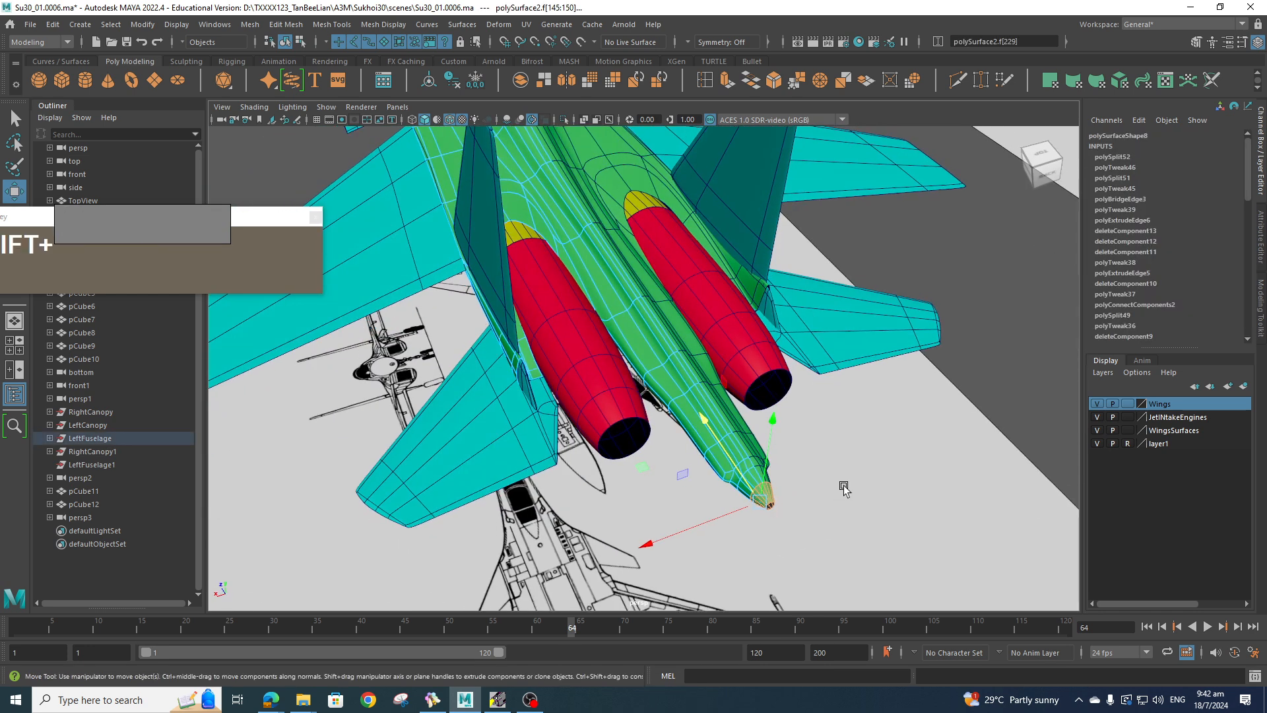
pyautogui.hotkey('shift', '.')
pyautogui.hotkey('shift', '.')
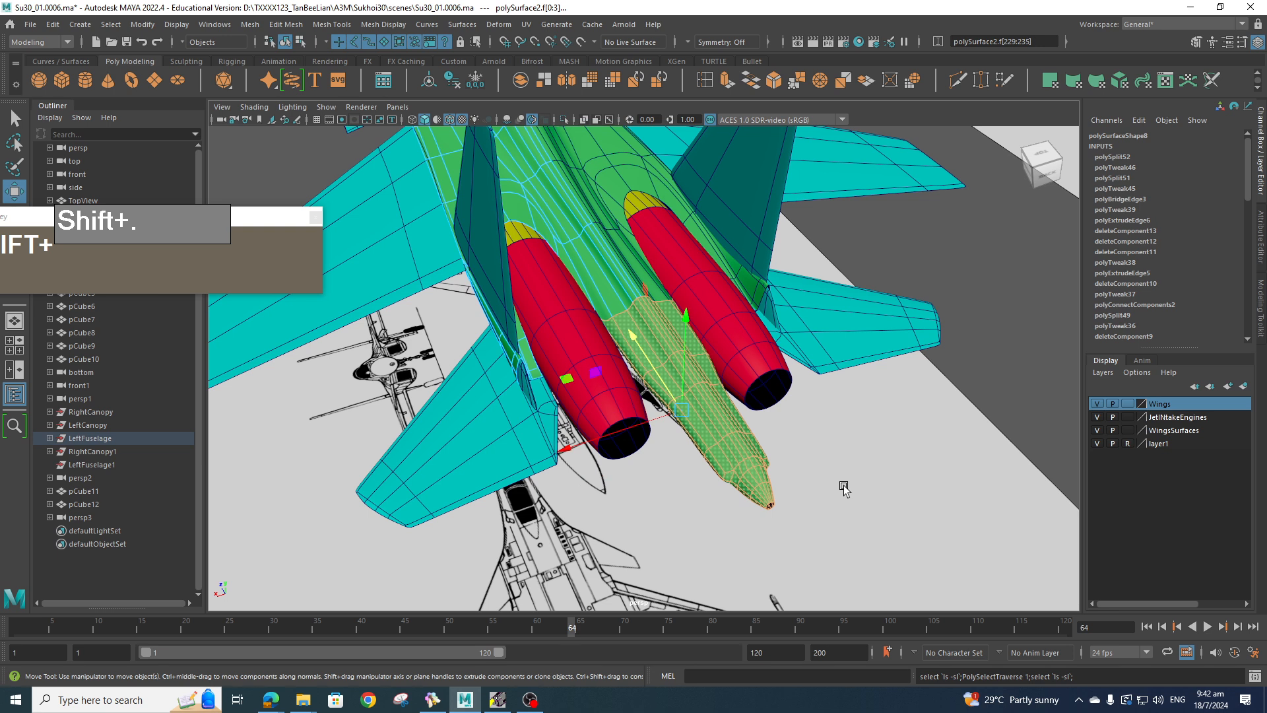
# - Examine the tail boom between the engines in BeeRef's reference photos, ending on the grey aircraft's rear close-up
pyautogui.keyDown('alt'); pyautogui.moveTo(859, 420); pyautogui.dragTo(858, 473); pyautogui.keyUp('alt')
pyautogui.click(433, 699)
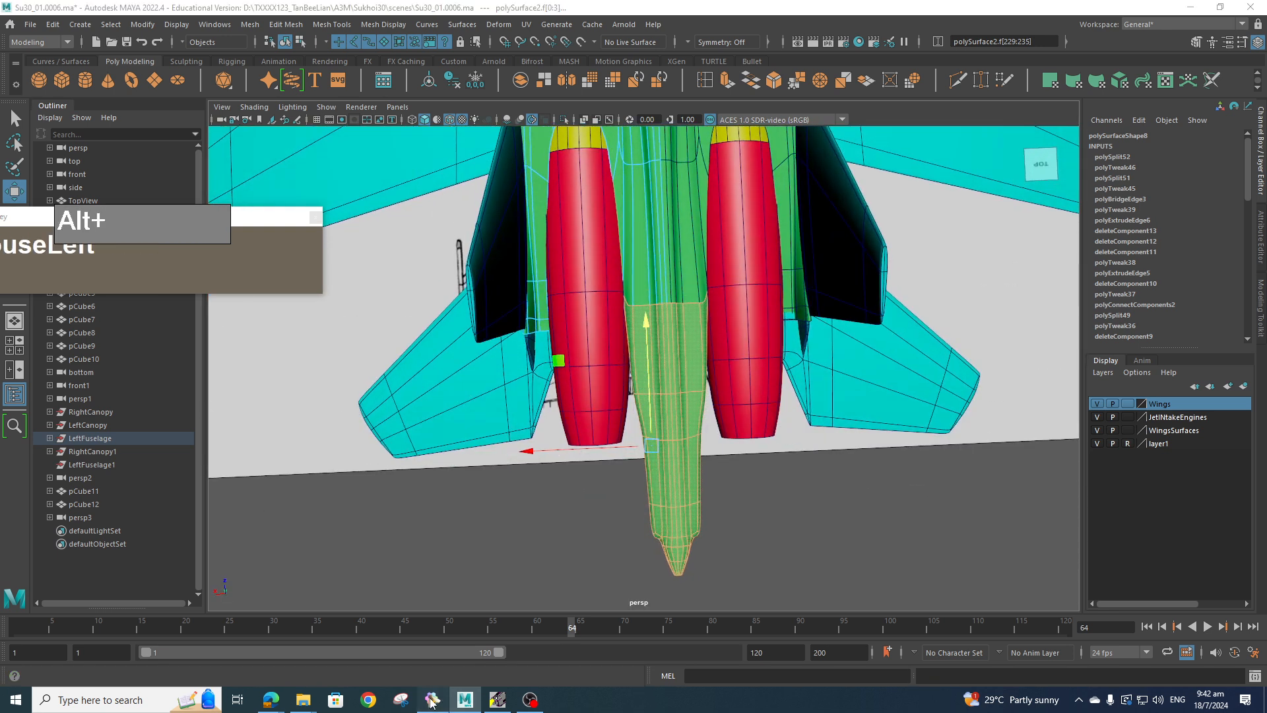
pyautogui.scroll(-6, 1031, 447)
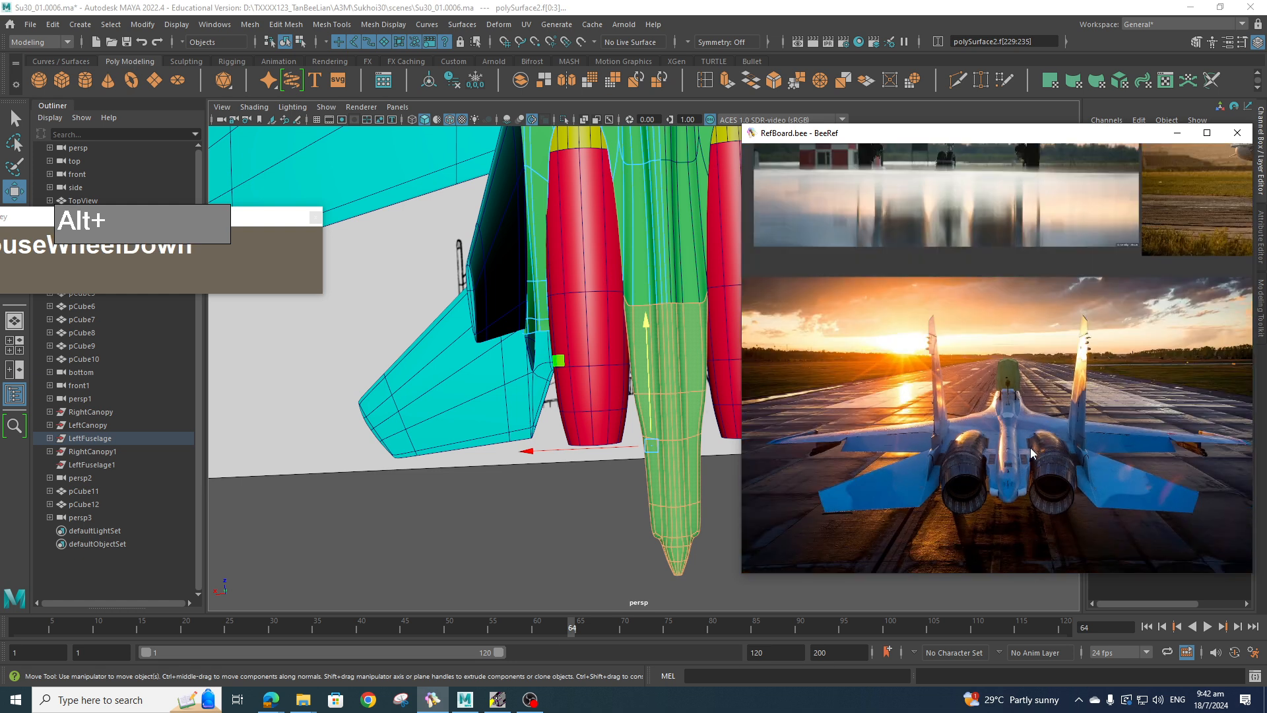
pyautogui.moveTo(1009, 332)
pyautogui.mouseDown(button='middle')
pyautogui.moveTo(846, 330)
pyautogui.moveTo(889, 418)
pyautogui.moveTo(1005, 355)
pyautogui.mouseUp(button='middle')
pyautogui.scroll(2, 925, 291)
pyautogui.moveTo(925, 292); pyautogui.dragTo(941, 368, button='middle')
pyautogui.scroll(5, 950, 363)
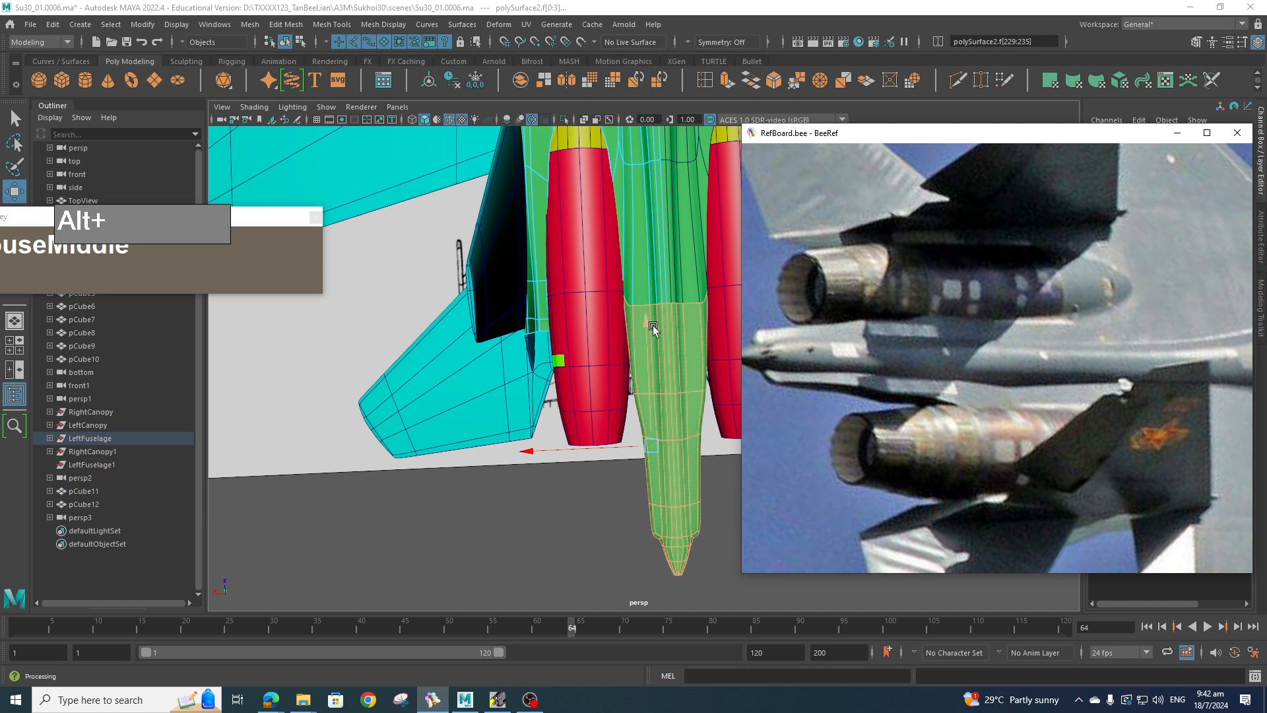
# - Return to Maya and insert an edge loop with Multi-Cut across the tail boom's front part between the engines
pyautogui.keyDown('shift'); pyautogui.moveTo(670, 323); pyautogui.dragTo(670, 324, button='right'); pyautogui.keyUp('shift')
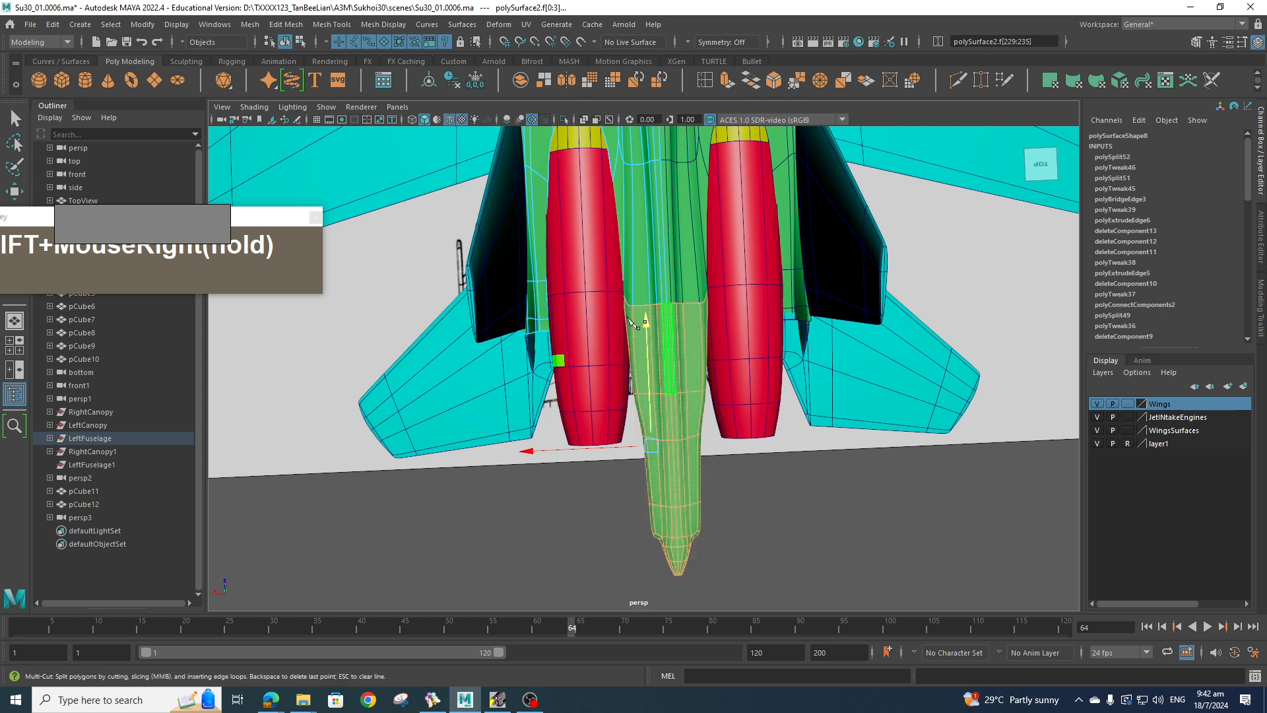
pyautogui.scroll(4, 671, 324)
pyautogui.scroll(2, 671, 324)
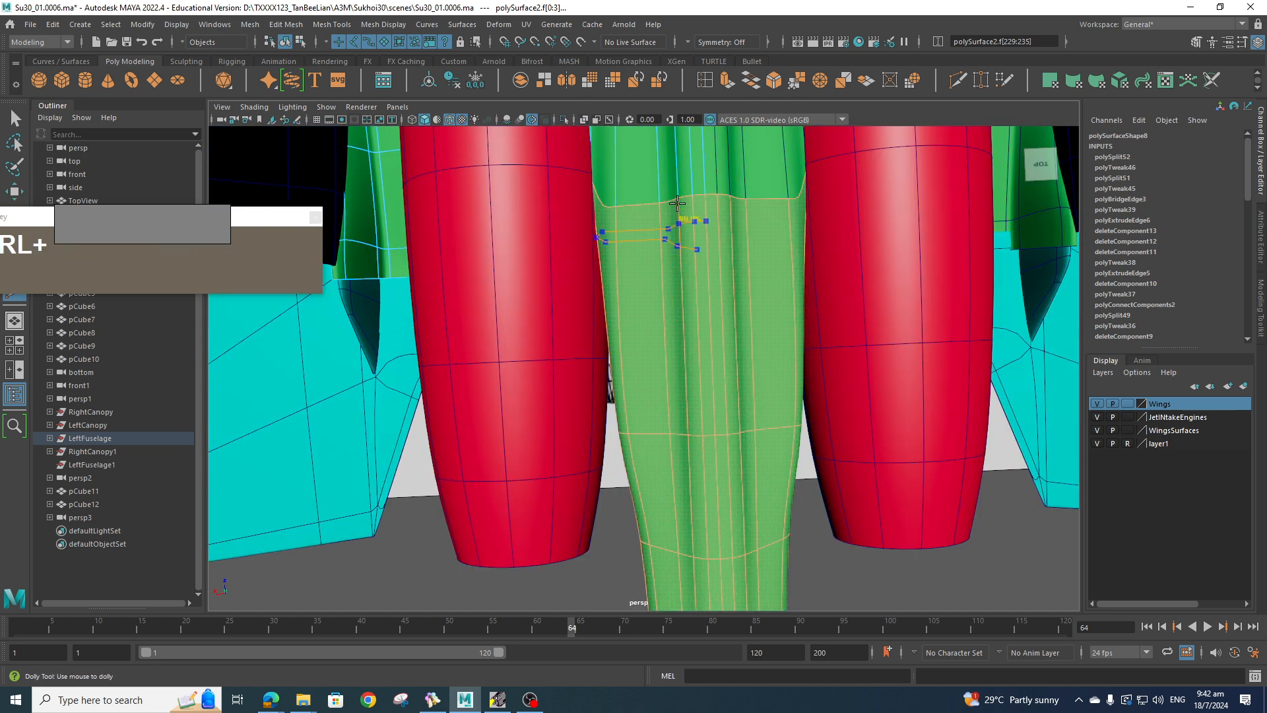
pyautogui.keyDown('ctrl'); pyautogui.click(678, 224); pyautogui.keyUp('ctrl')
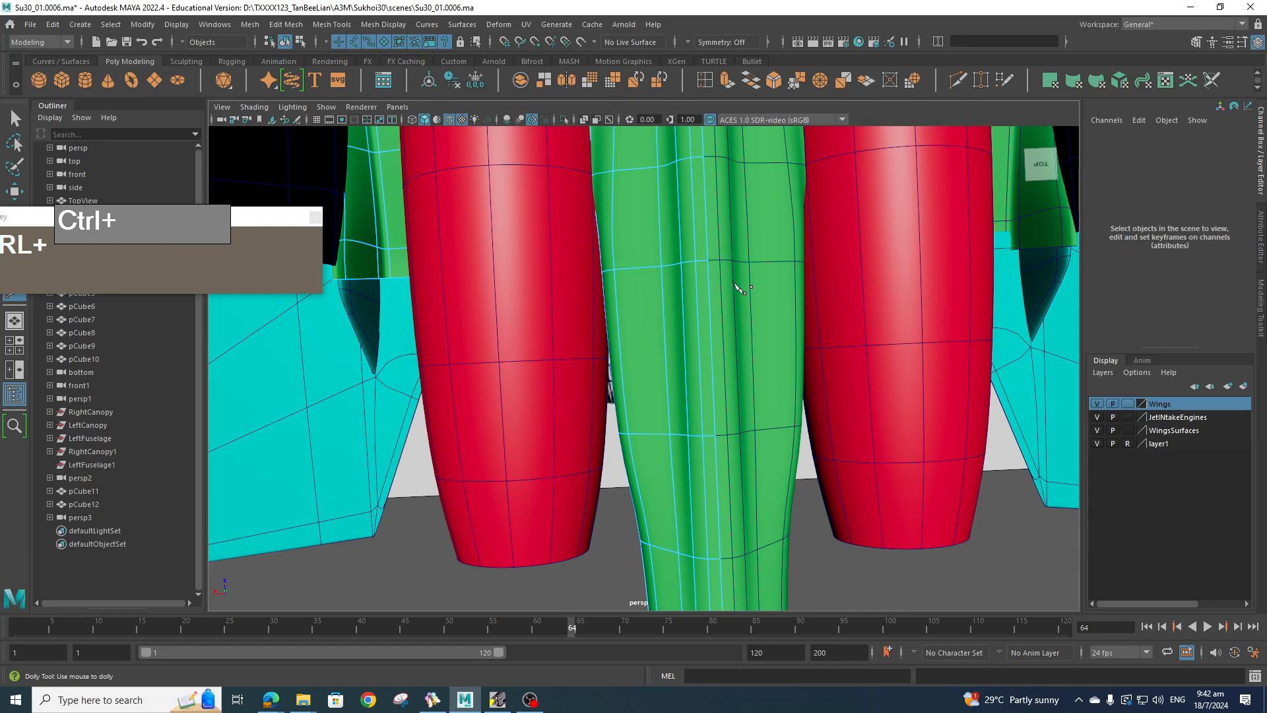
# - Insert another edge loop across the tail boom farther back, close to the existing ring near the engine nozzles
pyautogui.keyDown('ctrl'); pyautogui.scroll(-3, 739, 287); pyautogui.keyUp('ctrl')
pyautogui.keyDown('alt'); pyautogui.moveTo(739, 297); pyautogui.dragTo(627, 429); pyautogui.keyUp('alt')
pyautogui.scroll(3, 736, 438)
pyautogui.keyDown('alt'); pyautogui.moveTo(736, 439); pyautogui.dragTo(696, 482); pyautogui.keyUp('alt')
pyautogui.scroll(2, 696, 482)
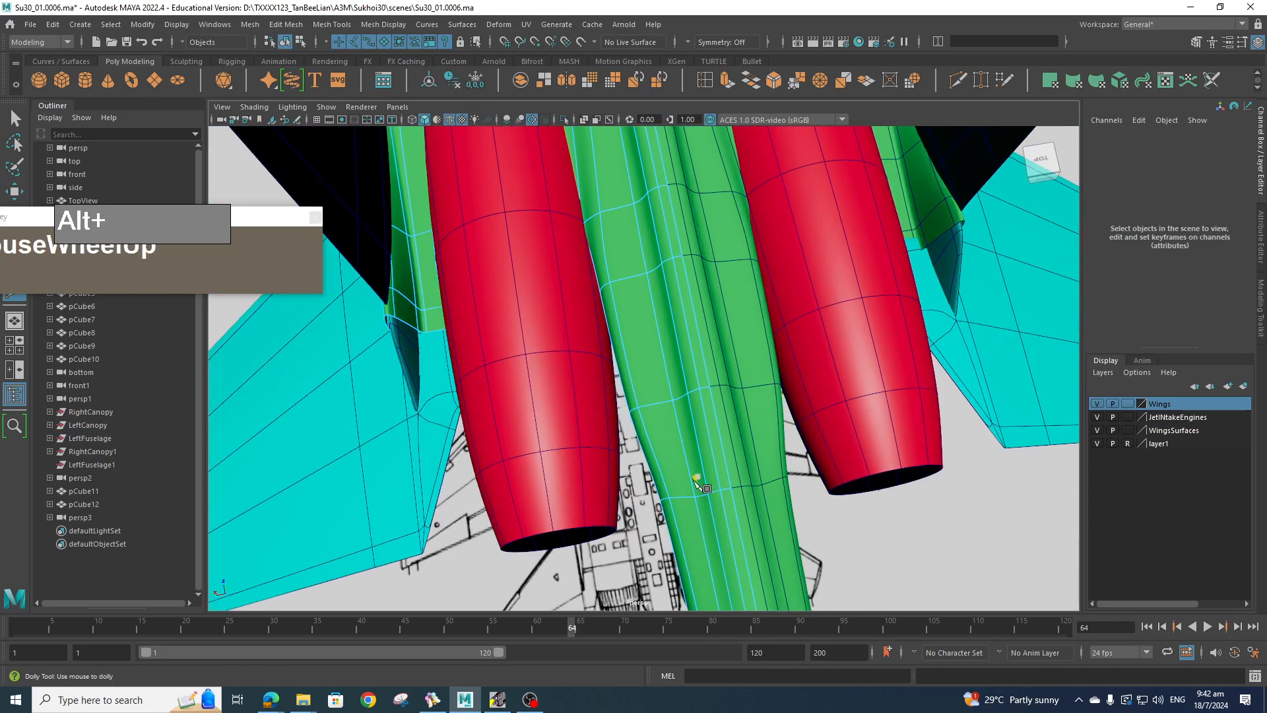
pyautogui.keyDown('ctrl'); pyautogui.click(696, 505); pyautogui.keyUp('ctrl')
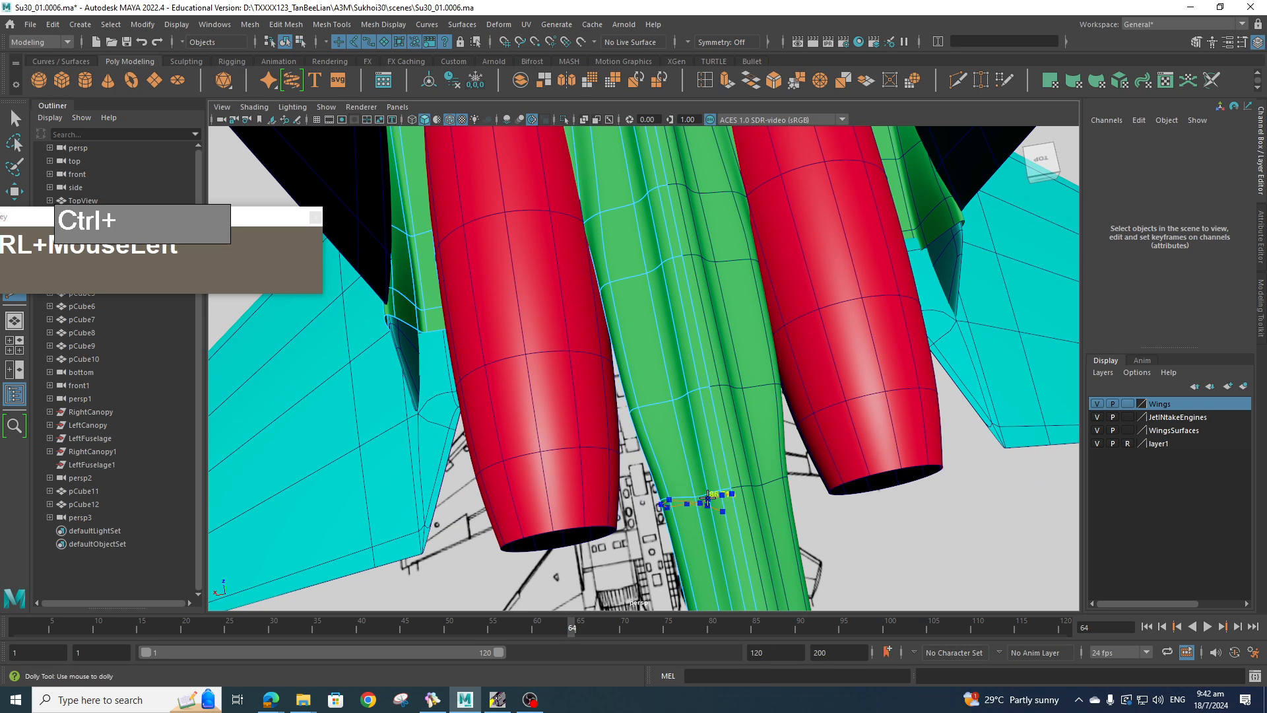
# - In the top view, insert an edge loop across the tail boom just forward of the shoulder where the tail cone begins
pyautogui.scroll(-5, 757, 502)
pyautogui.keyDown('alt'); pyautogui.moveTo(759, 511); pyautogui.dragTo(692, 488); pyautogui.keyUp('alt')
pyautogui.press('space')
pyautogui.scroll(-6, 766, 383)
pyautogui.keyDown('alt'); pyautogui.moveTo(740, 383); pyautogui.dragTo(742, 507, button='middle'); pyautogui.keyUp('alt')
pyautogui.scroll(5, 668, 344)
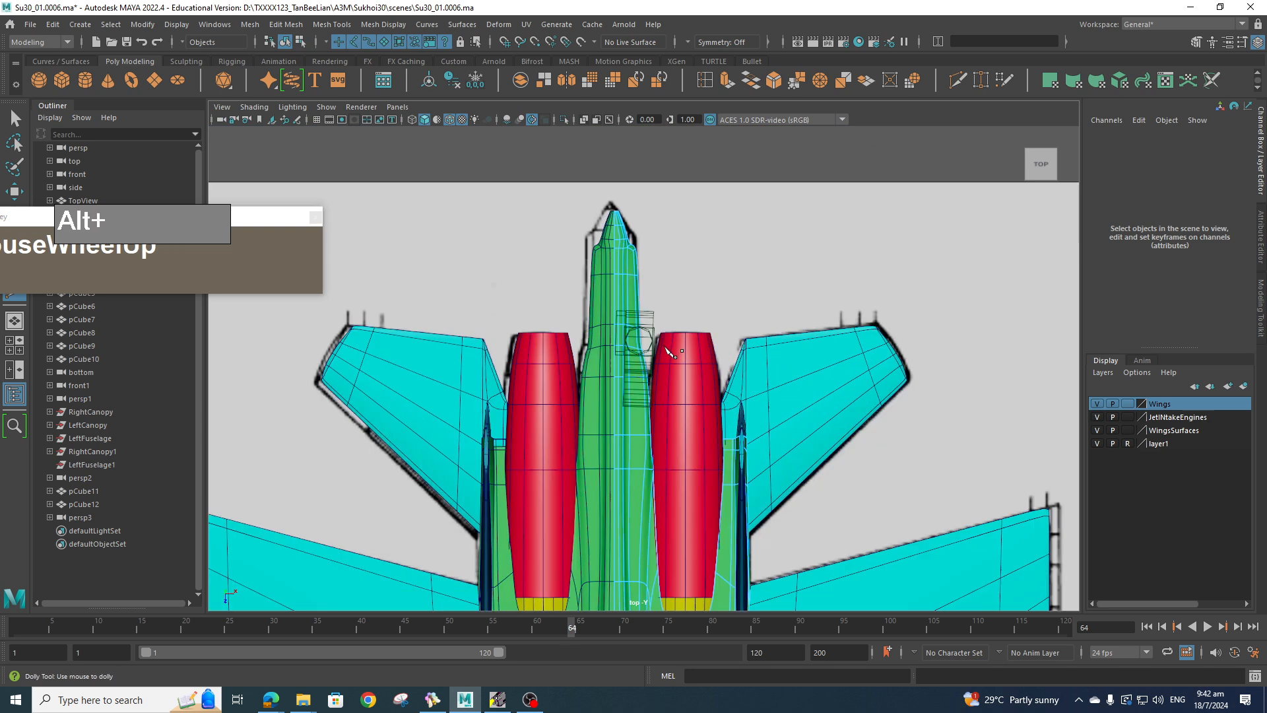
pyautogui.keyDown('alt'); pyautogui.moveTo(667, 330); pyautogui.dragTo(717, 350, button='middle'); pyautogui.keyUp('alt')
pyautogui.keyDown('alt'); pyautogui.scroll(2, 716, 381); pyautogui.keyUp('alt')
pyautogui.scroll(-7, 640, 361)
pyautogui.keyDown('alt'); pyautogui.scroll(2, 673, 308); pyautogui.keyUp('alt')
pyautogui.keyDown('alt'); pyautogui.scroll(2, 719, 362); pyautogui.keyUp('alt')
pyautogui.keyDown('alt'); pyautogui.scroll(4, 722, 355); pyautogui.keyUp('alt')
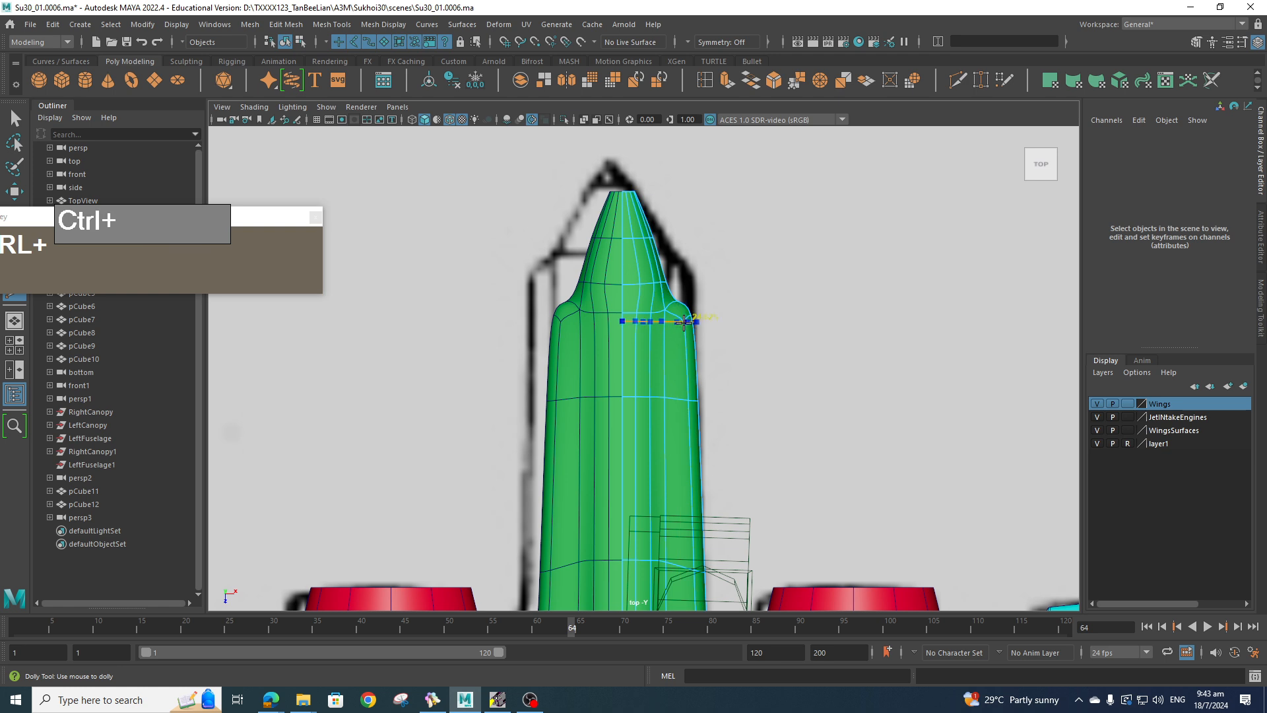
pyautogui.keyDown('ctrl'); pyautogui.click(683, 324); pyautogui.keyUp('ctrl')
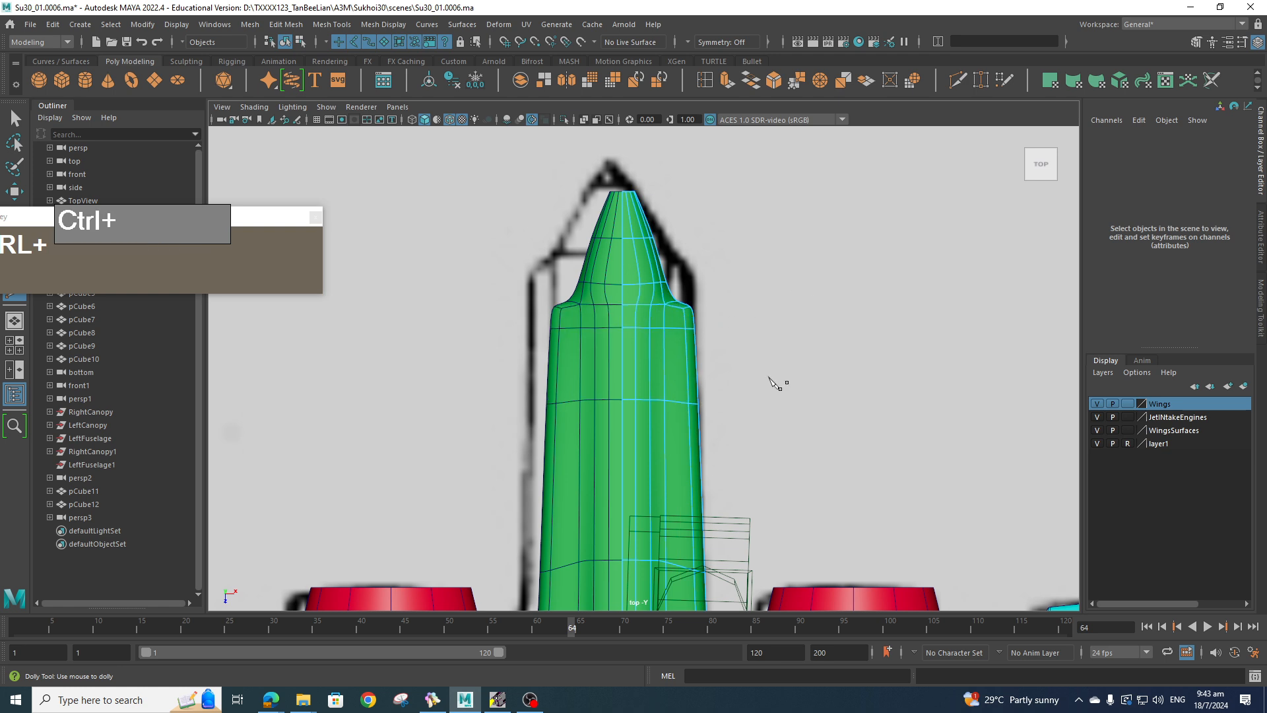
# - Insert an edge loop with Multi-Cut across the tail boom where it narrows between the two engine nozzles
pyautogui.keyDown('alt'); pyautogui.moveTo(766, 362); pyautogui.dragTo(726, 447, button='middle'); pyautogui.keyUp('alt')
pyautogui.keyDown('alt'); pyautogui.scroll(-5, 739, 310); pyautogui.keyUp('alt')
pyautogui.keyDown('alt'); pyautogui.scroll(3, 737, 302); pyautogui.keyUp('alt')
pyautogui.keyDown('alt'); pyautogui.scroll(3, 740, 368); pyautogui.keyUp('alt')
pyautogui.keyDown('alt'); pyautogui.scroll(3, 660, 396); pyautogui.keyUp('alt')
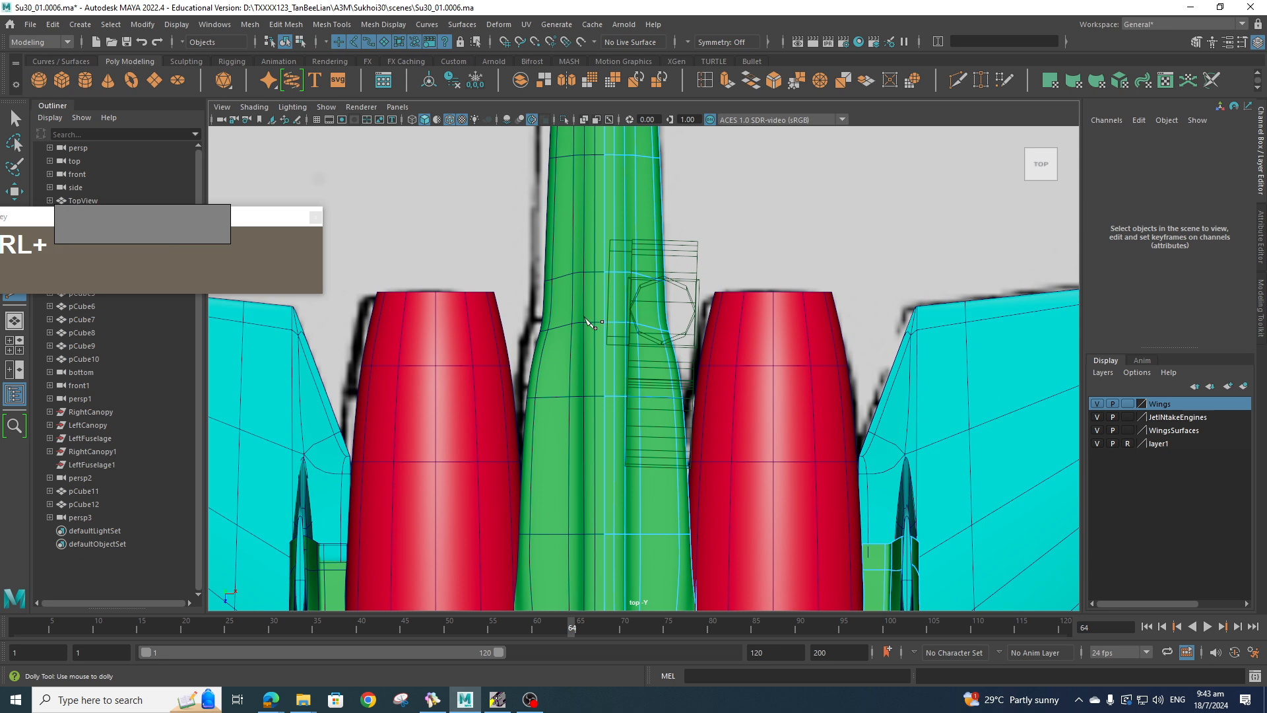
pyautogui.keyDown('ctrl'); pyautogui.click(664, 321); pyautogui.keyUp('ctrl')
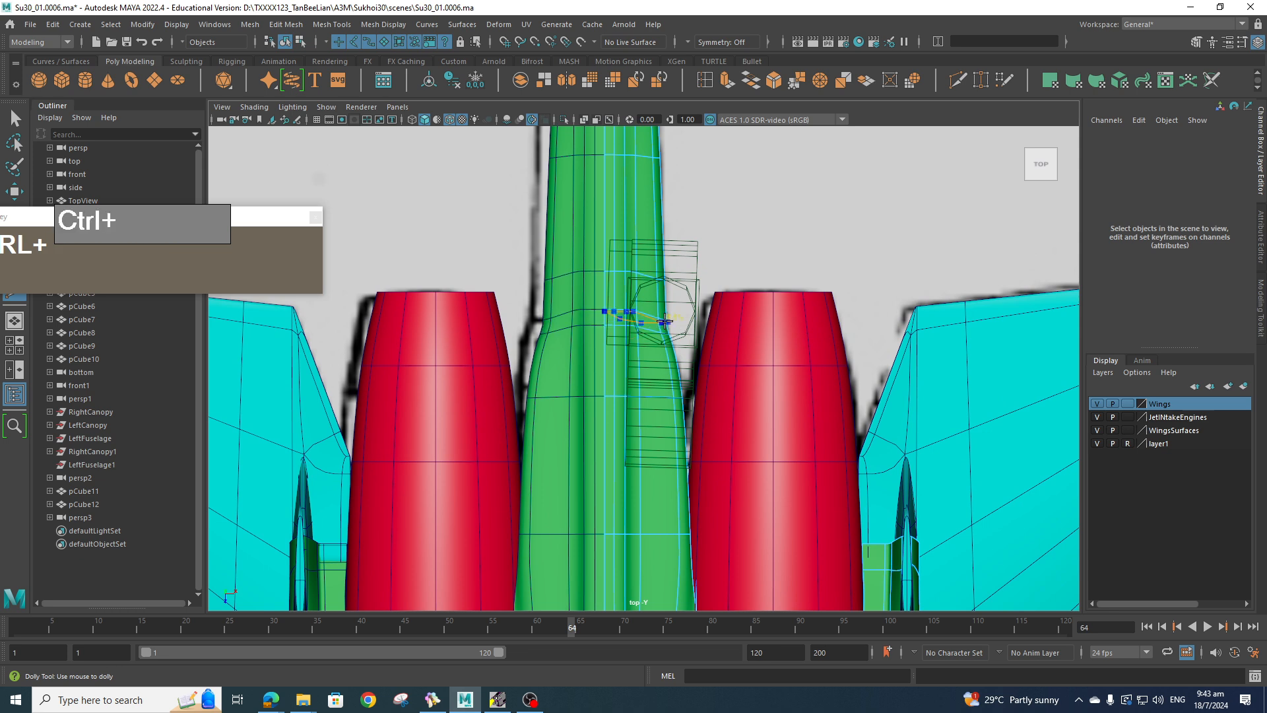
pyautogui.keyDown('ctrl'); pyautogui.click(680, 395); pyautogui.keyUp('ctrl')
pyautogui.keyDown('ctrl'); pyautogui.scroll(-5, 615, 420); pyautogui.keyUp('ctrl')
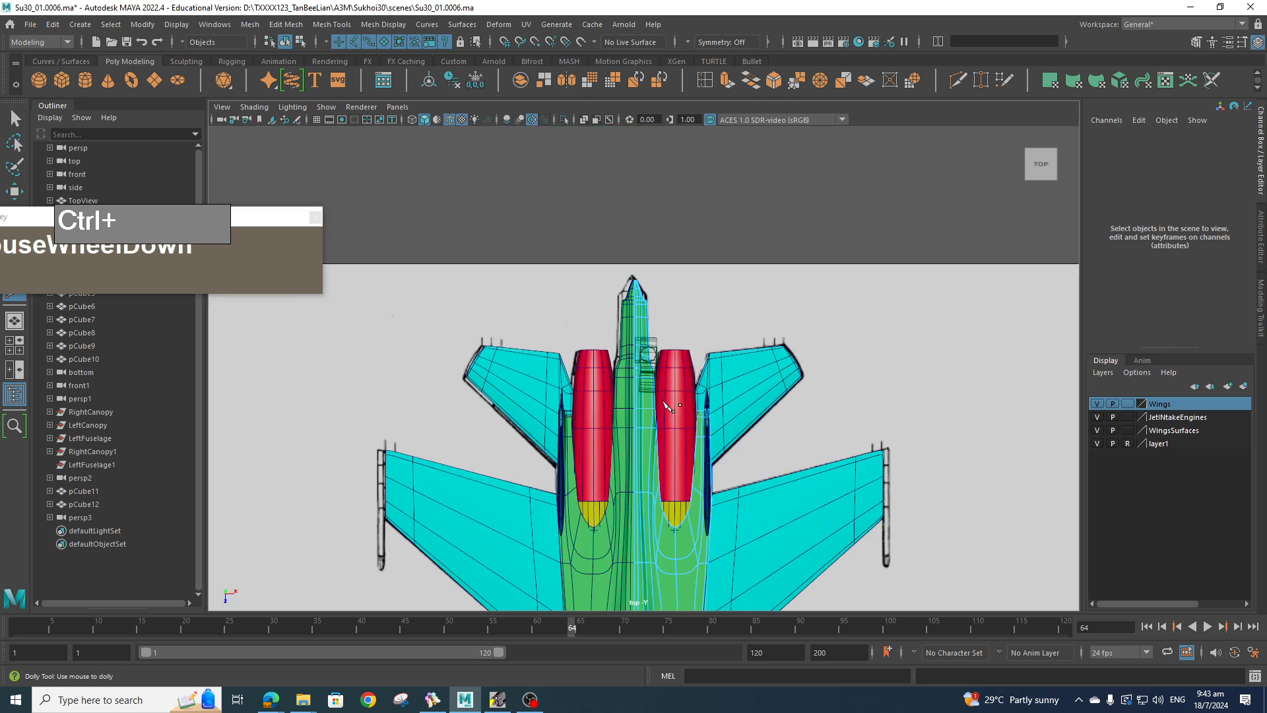
pyautogui.keyDown('ctrl'); pyautogui.scroll(4, 627, 403); pyautogui.keyUp('ctrl')
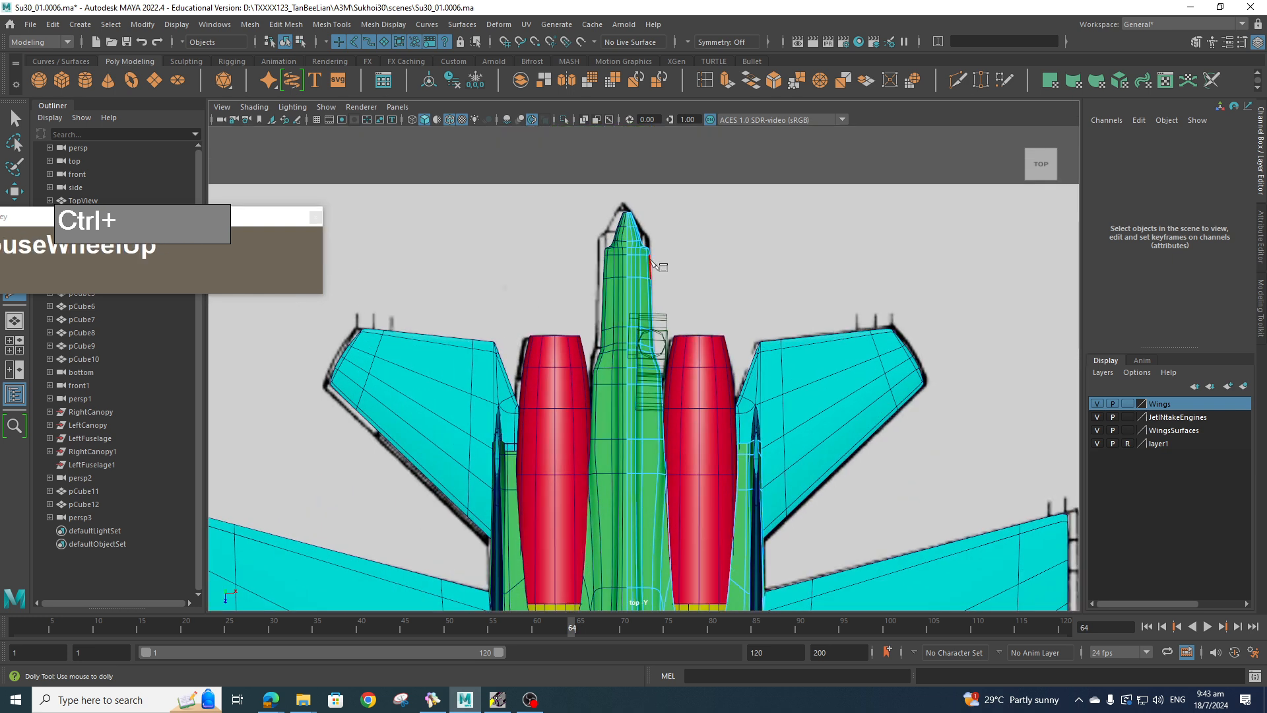
# - Turn off smooth preview and flatten the edge loops at the tail boom's narrowing by scaling them along the fuselage length
pyautogui.scroll(-5, 650, 261)
pyautogui.keyDown('alt'); pyautogui.moveTo(685, 455); pyautogui.dragTo(668, 483, button='middle'); pyautogui.keyUp('alt')
pyautogui.scroll(3, 664, 322)
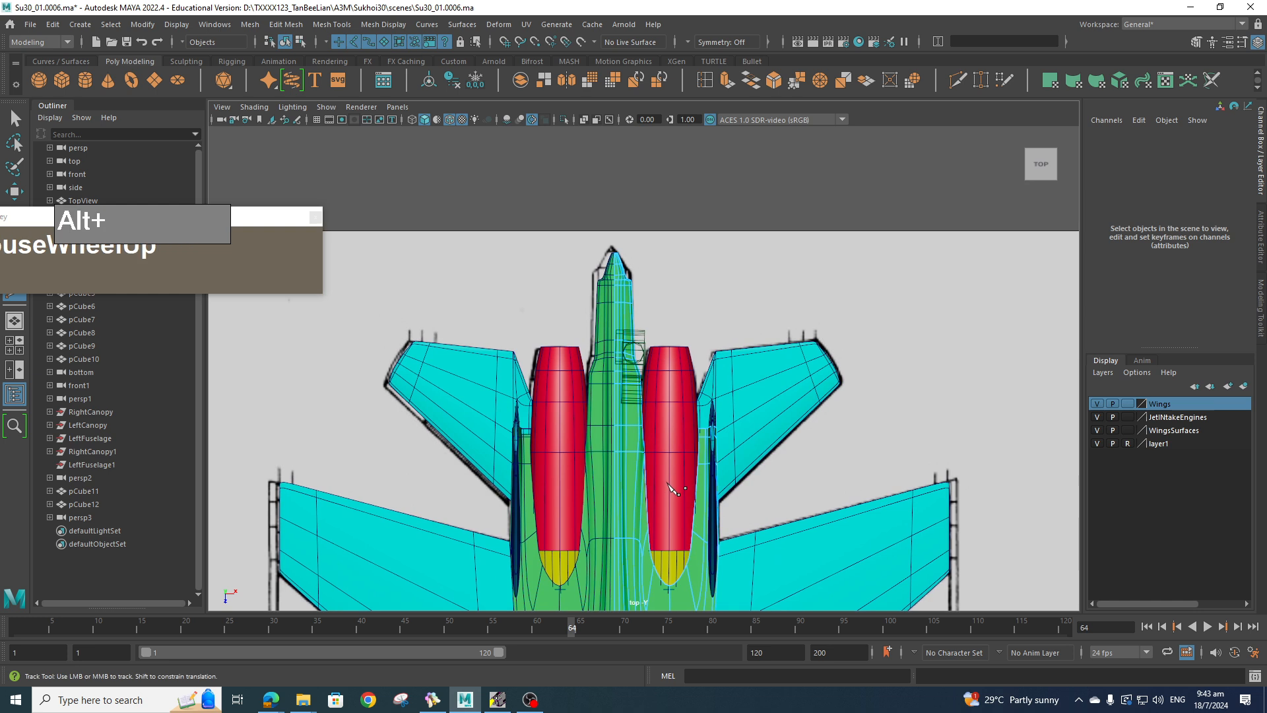
pyautogui.scroll(3, 680, 475)
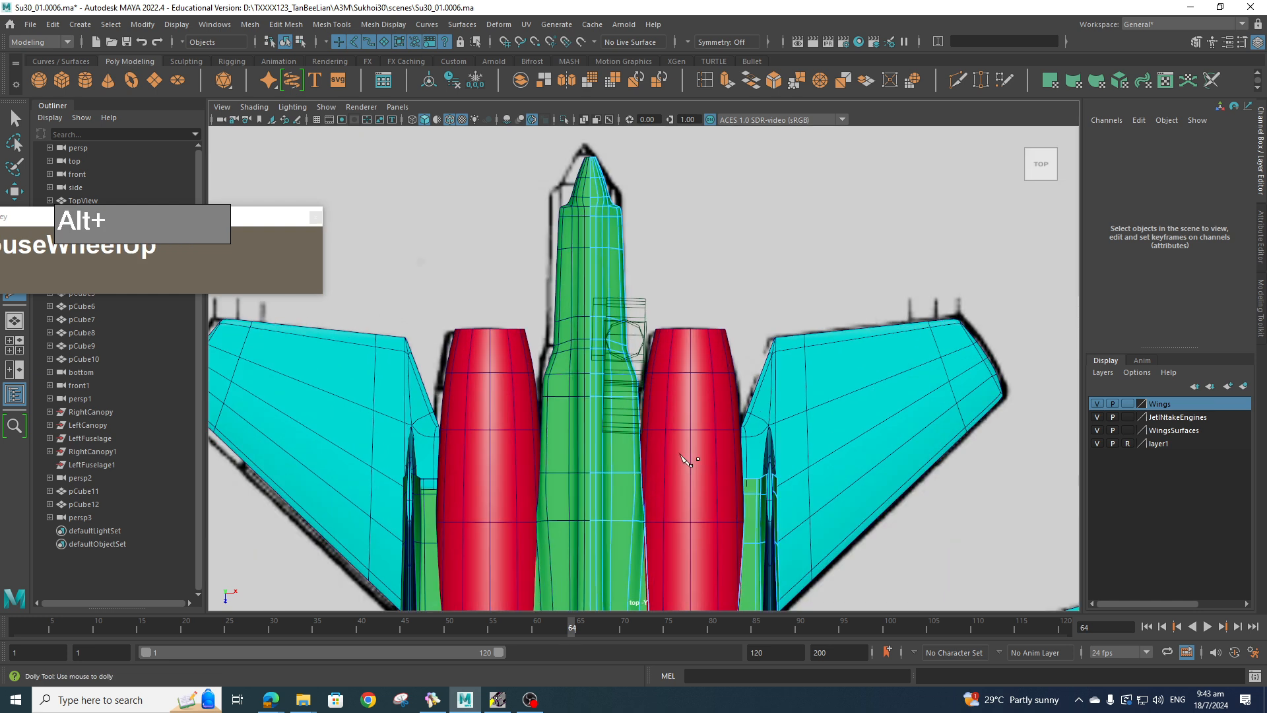
pyautogui.scroll(4, 690, 317)
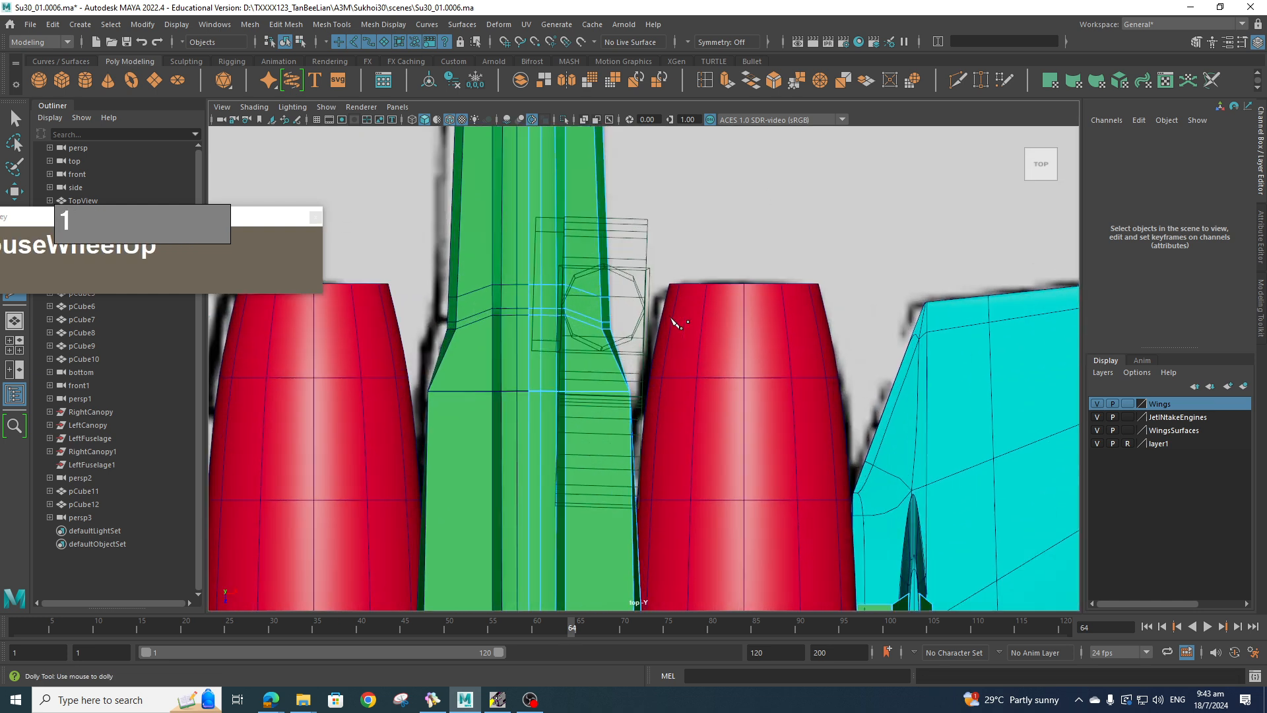
pyautogui.keyDown('alt'); pyautogui.moveTo(640, 336); pyautogui.dragTo(659, 348, button='middle'); pyautogui.keyUp('alt')
pyautogui.press('q')
pyautogui.moveTo(620, 288); pyautogui.dragTo(577, 310, button='right')
pyautogui.doubleClick(574, 323)
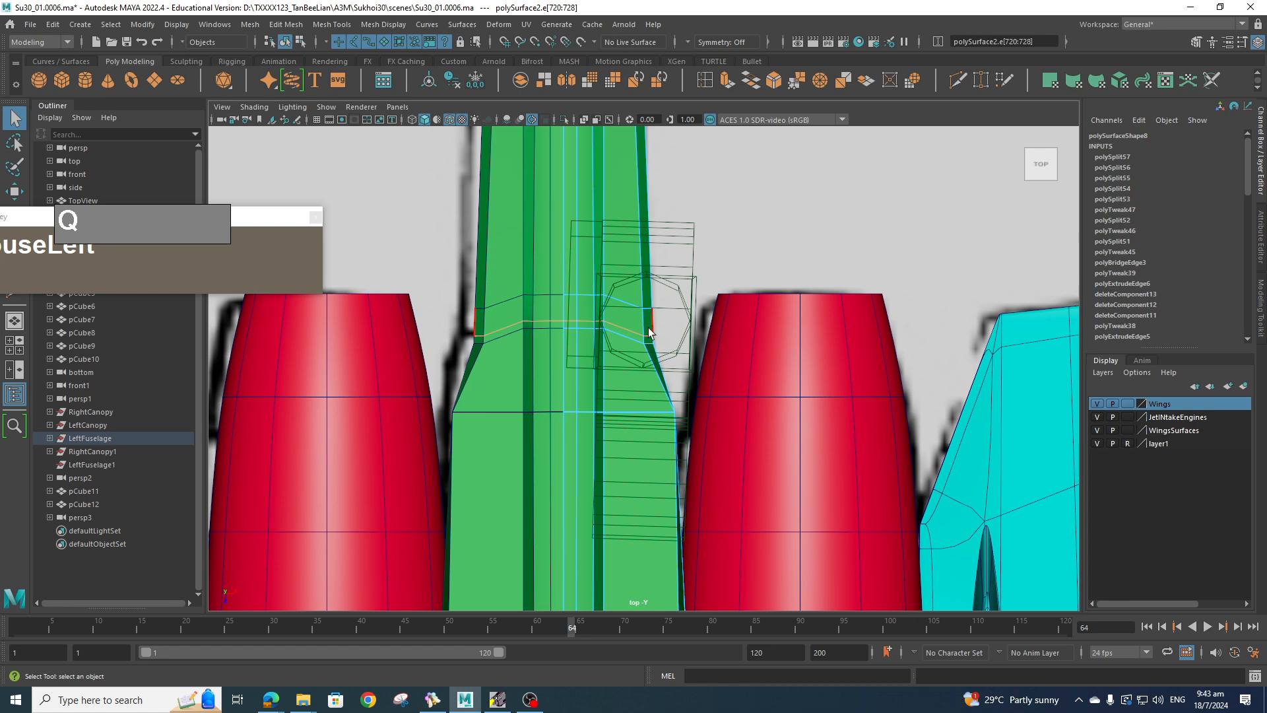
pyautogui.press('r')
pyautogui.click(608, 448)
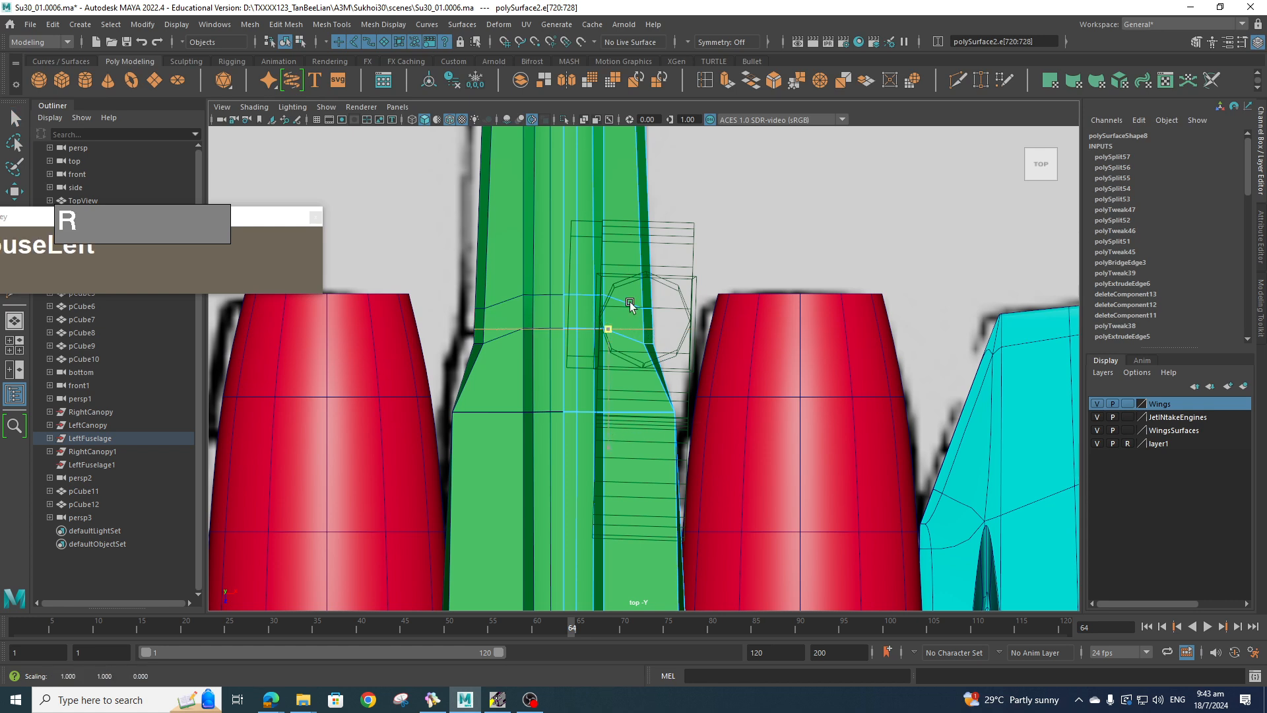
pyautogui.doubleClick(635, 339)
pyautogui.moveTo(607, 457); pyautogui.dragTo(634, 252)
pyautogui.doubleClick(641, 417)
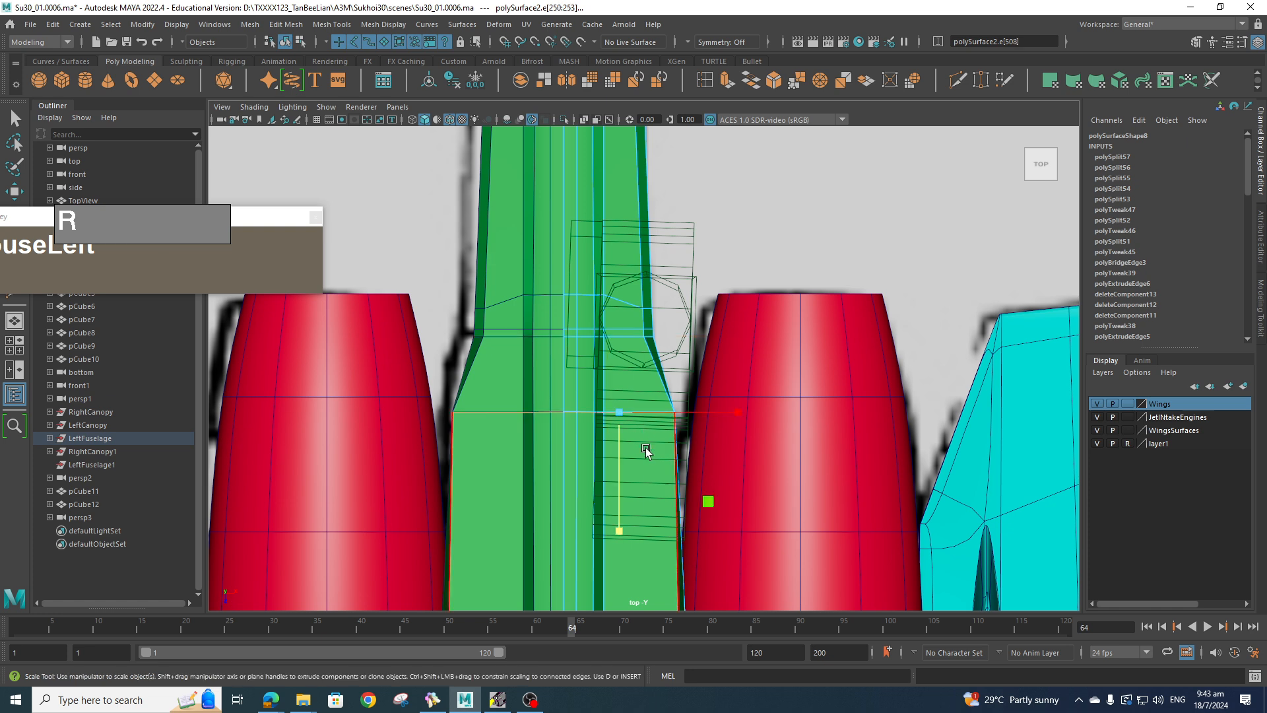
# - Insert an edge loop close beside the ring at the tail boom's widest corner between the engines and restore smooth preview
pyautogui.keyDown('shift'); pyautogui.moveTo(599, 395); pyautogui.dragTo(531, 404, button='right'); pyautogui.keyUp('shift')
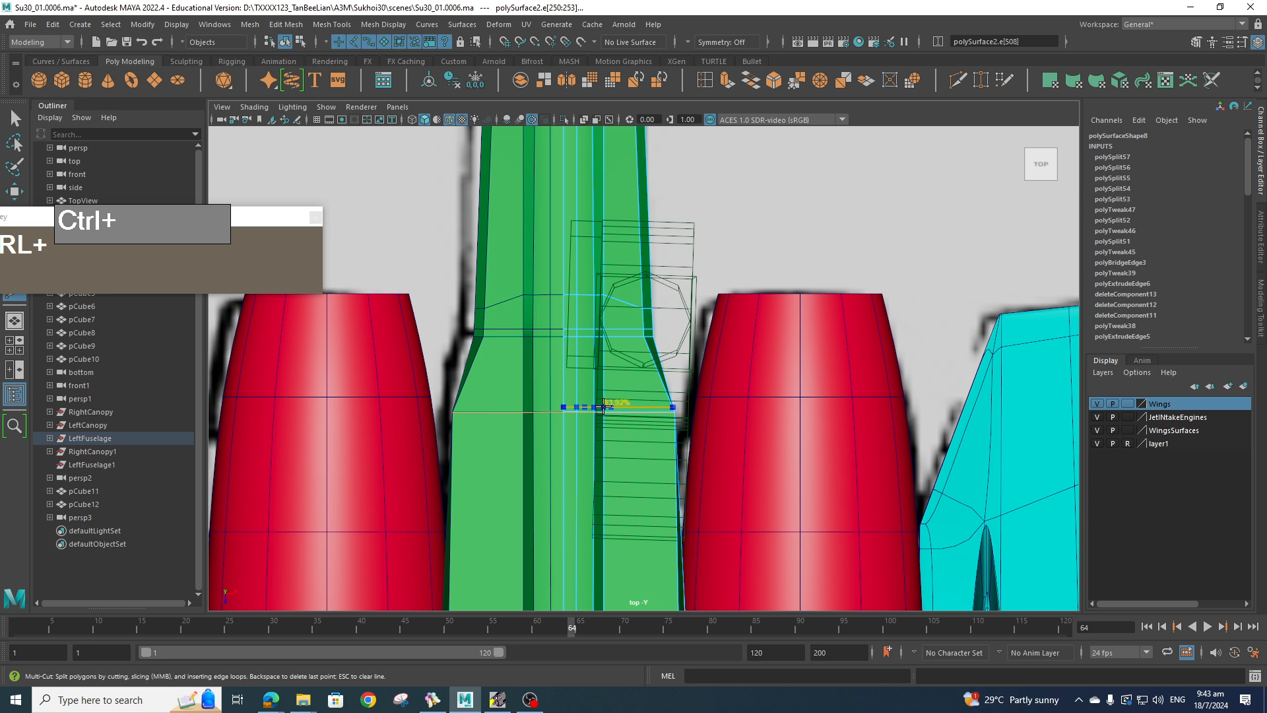
pyautogui.keyDown('ctrl'); pyautogui.click(604, 406); pyautogui.keyUp('ctrl')
pyautogui.keyDown('ctrl'); pyautogui.click(604, 417); pyautogui.keyUp('ctrl')
pyautogui.press('3')
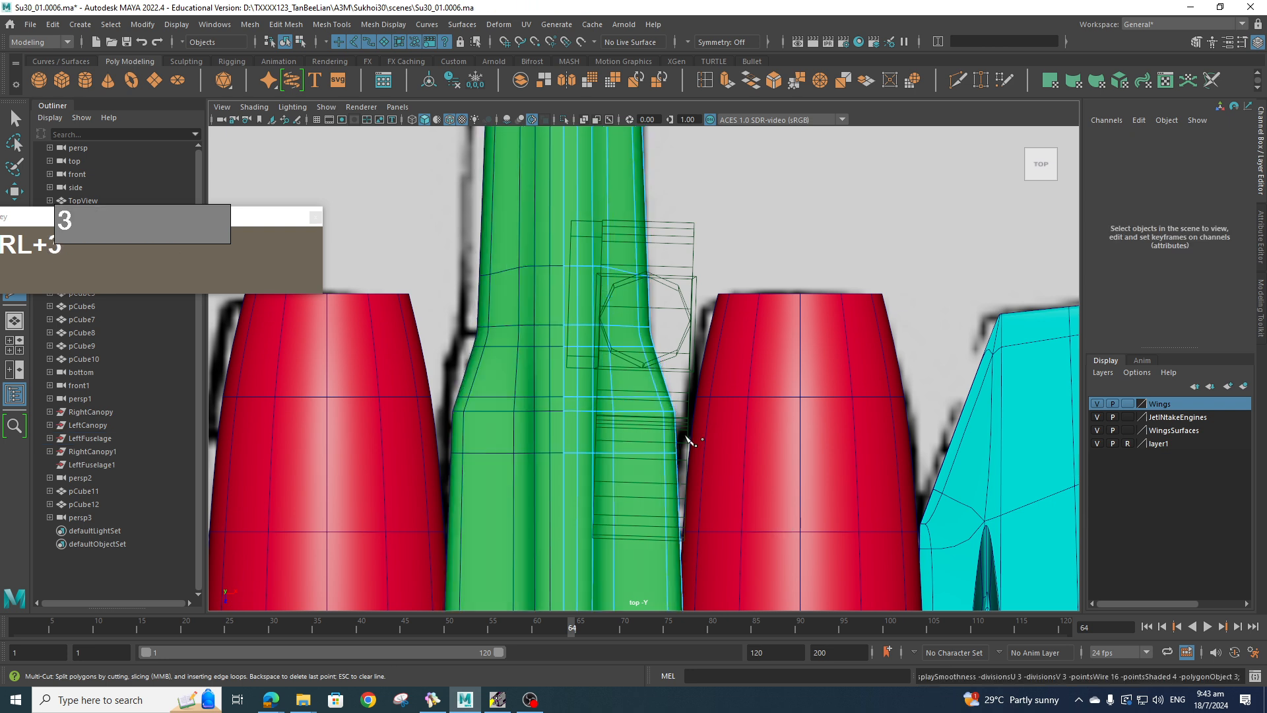
# - With smooth preview off, flatten the two edge loops just forward of the tail cone shoulder by scaling them lengthwise
pyautogui.scroll(-5, 639, 388)
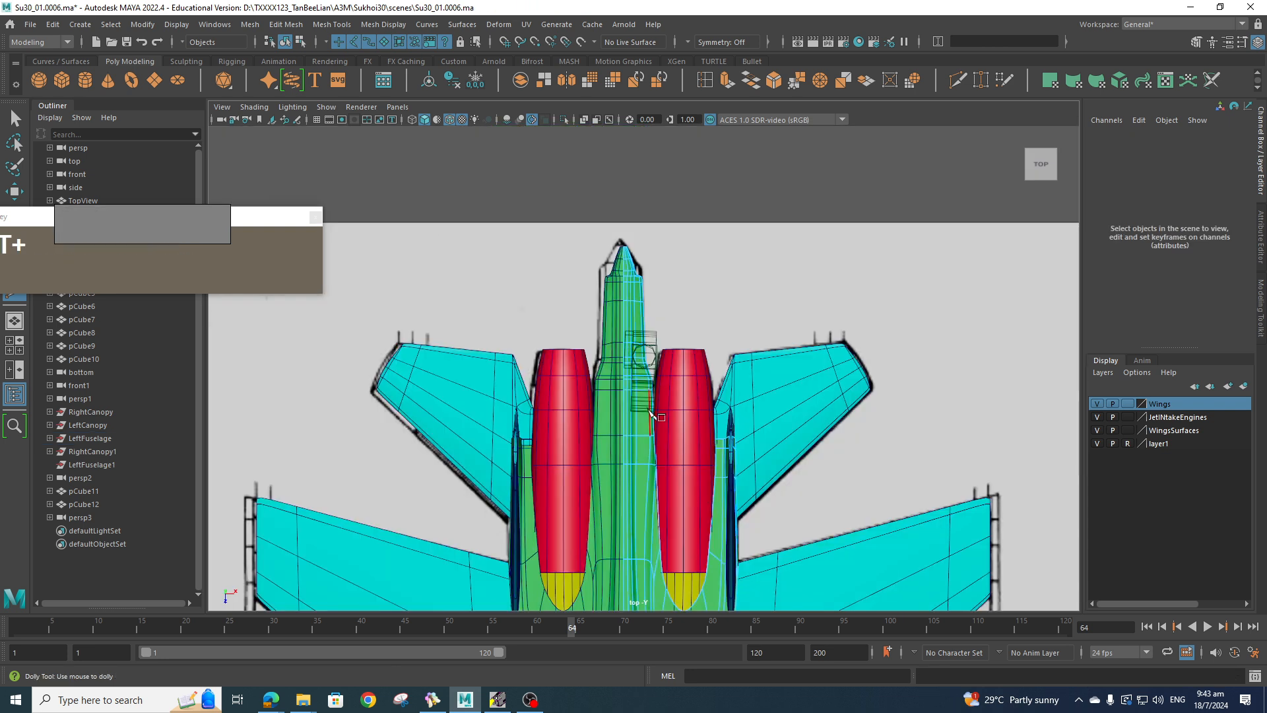
pyautogui.keyDown('alt'); pyautogui.moveTo(660, 422); pyautogui.dragTo(650, 388, button='middle'); pyautogui.keyUp('alt')
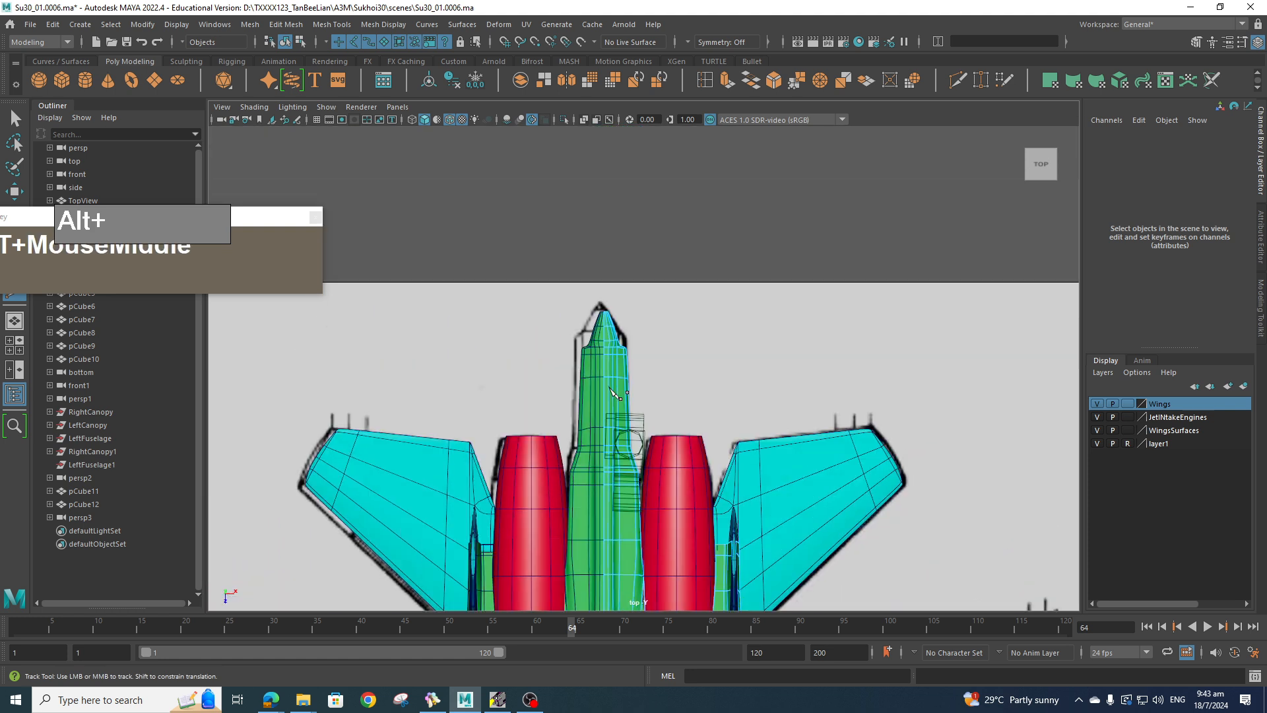
pyautogui.keyDown('alt'); pyautogui.scroll(3, 650, 388); pyautogui.keyUp('alt')
pyautogui.keyDown('alt'); pyautogui.scroll(4, 642, 381); pyautogui.keyUp('alt')
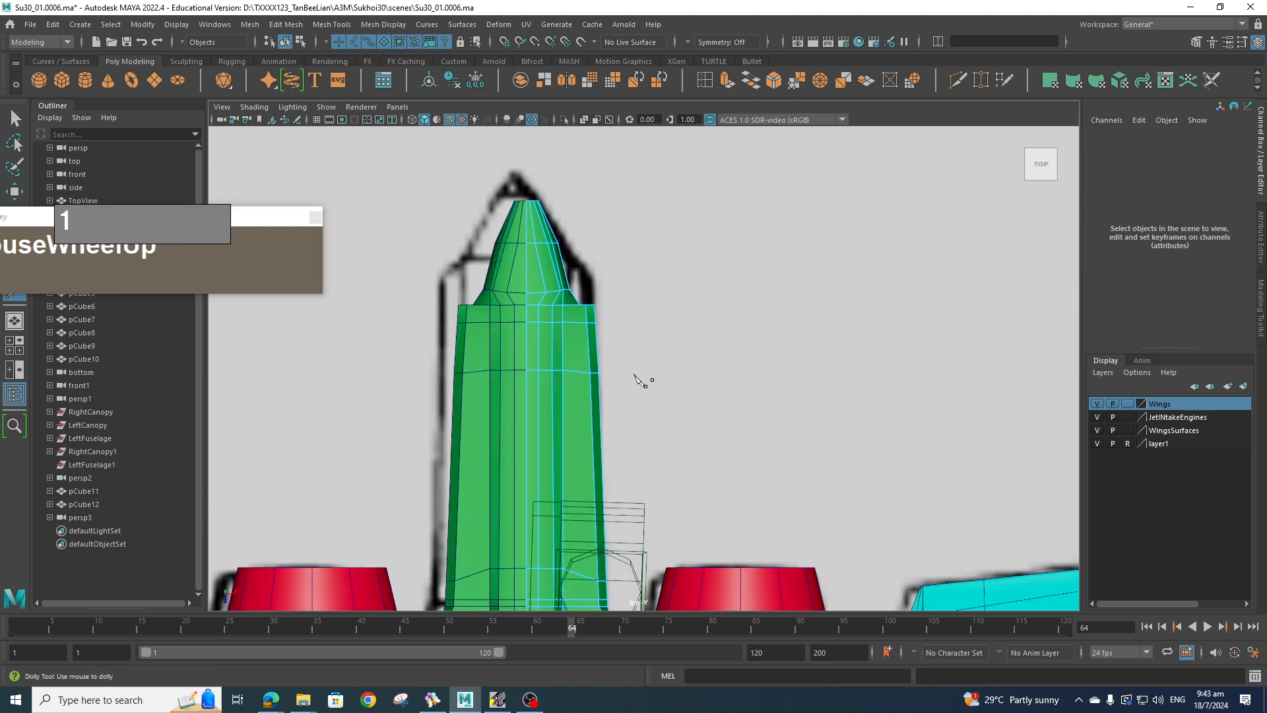
pyautogui.press('q')
pyautogui.click(572, 374)
pyautogui.press('r')
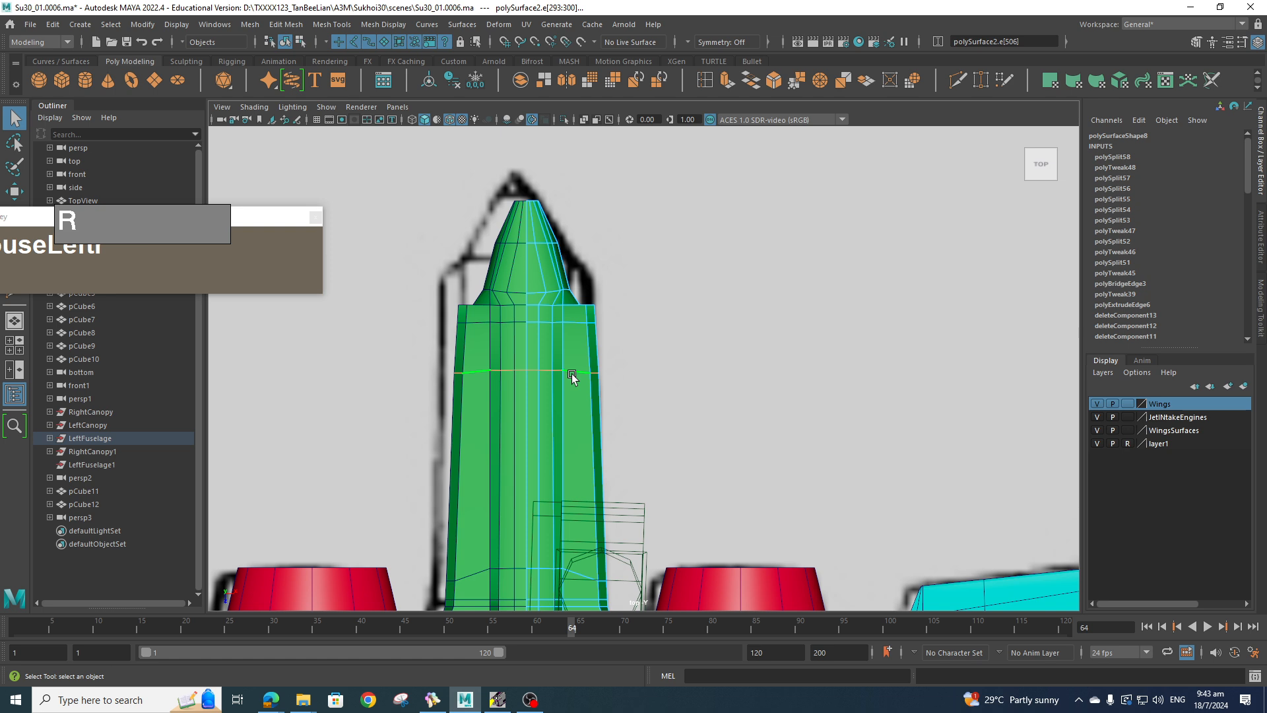
pyautogui.moveTo(569, 328); pyautogui.dragTo(565, 329)
pyautogui.doubleClick(566, 324)
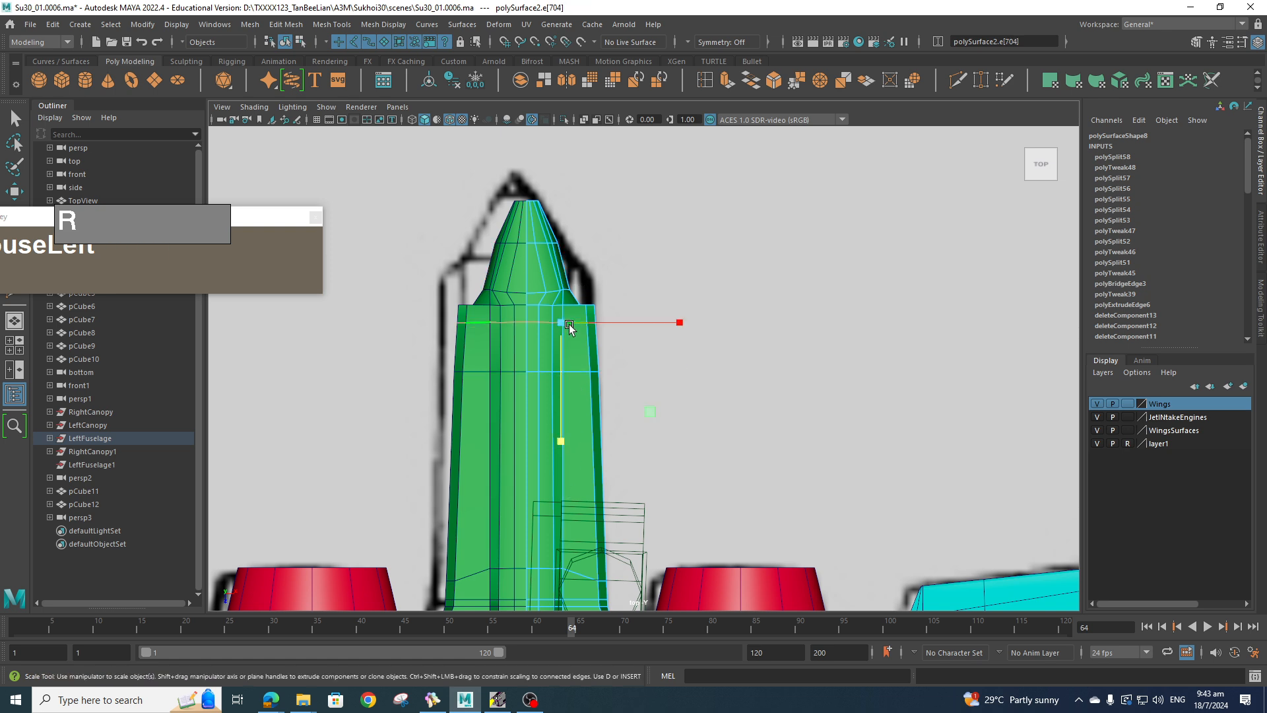
pyautogui.moveTo(564, 438); pyautogui.dragTo(580, 257)
# - Slide the edge loop nearest the tail cone shoulder a short distance forward along the boom and decline the save reminder
pyautogui.moveTo(575, 315); pyautogui.dragTo(660, 339)
pyautogui.press('w')
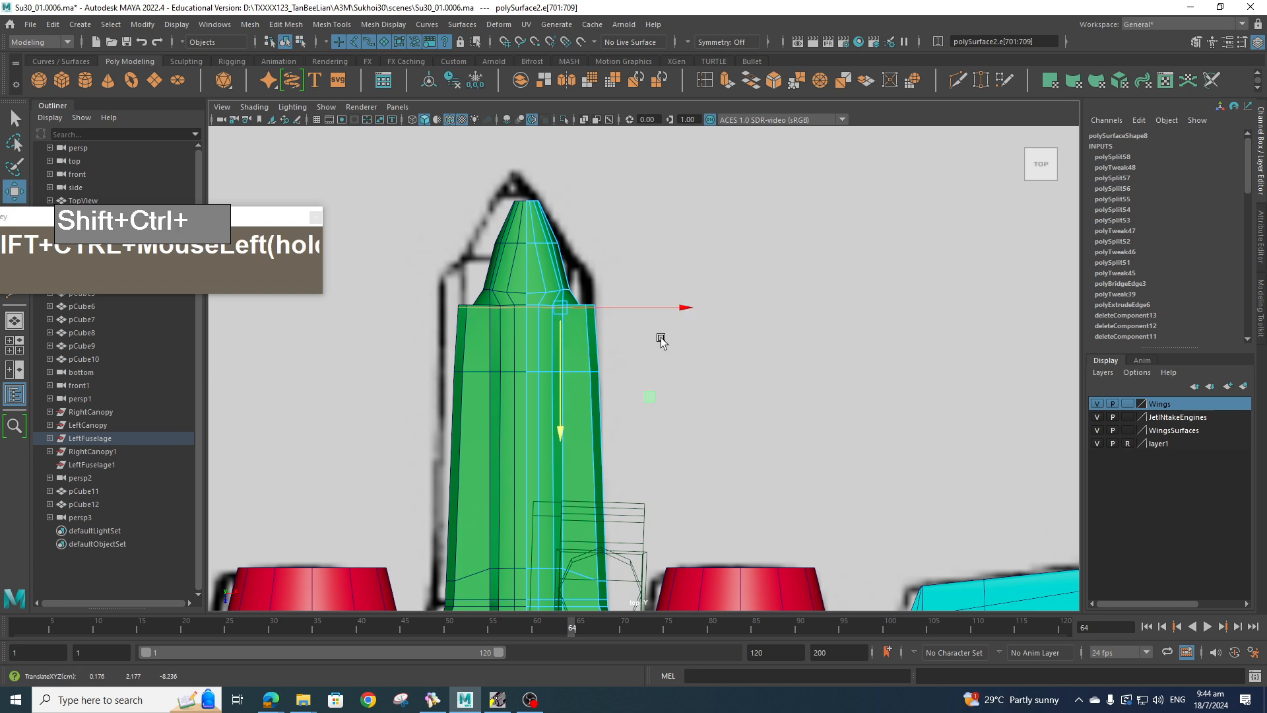
pyautogui.scroll(3, 575, 322)
pyautogui.keyDown('alt'); pyautogui.moveTo(614, 291); pyautogui.dragTo(684, 370, button='middle'); pyautogui.keyUp('alt')
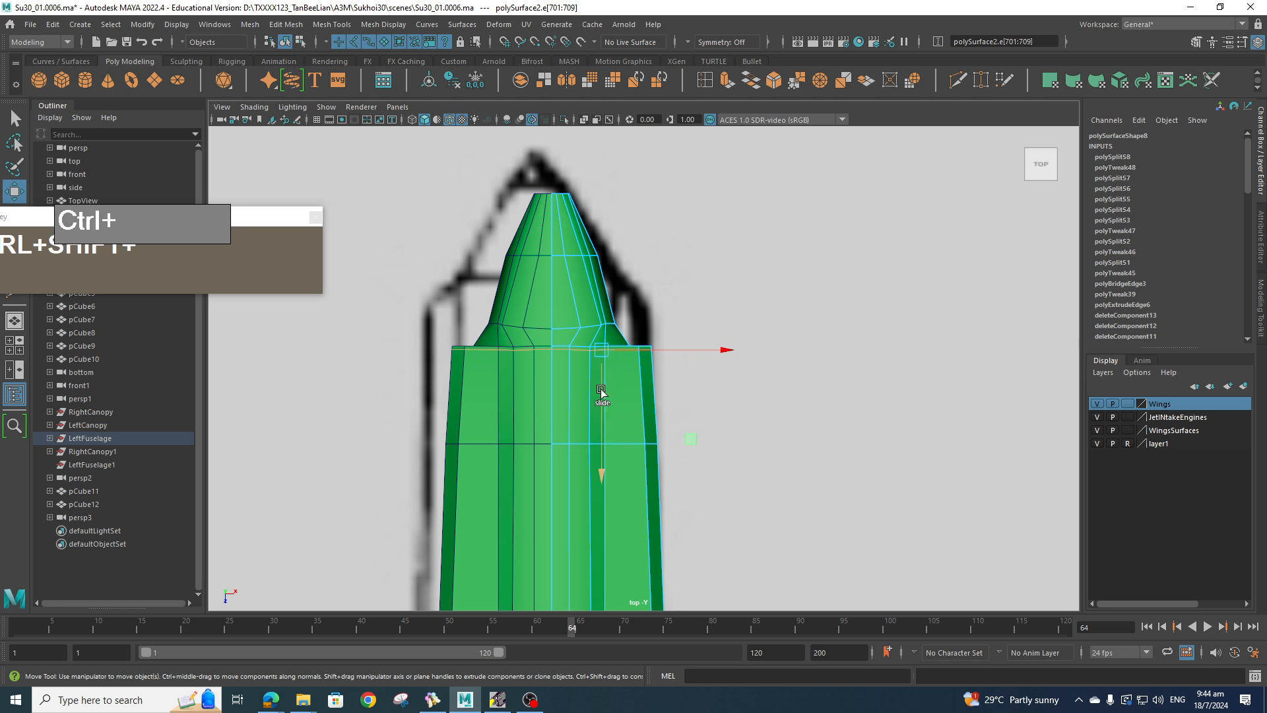
pyautogui.keyDown('ctrl'); pyautogui.keyDown('shift'); pyautogui.moveTo(609, 396); pyautogui.dragTo(603, 414); pyautogui.keyUp('shift'); pyautogui.keyUp('ctrl')
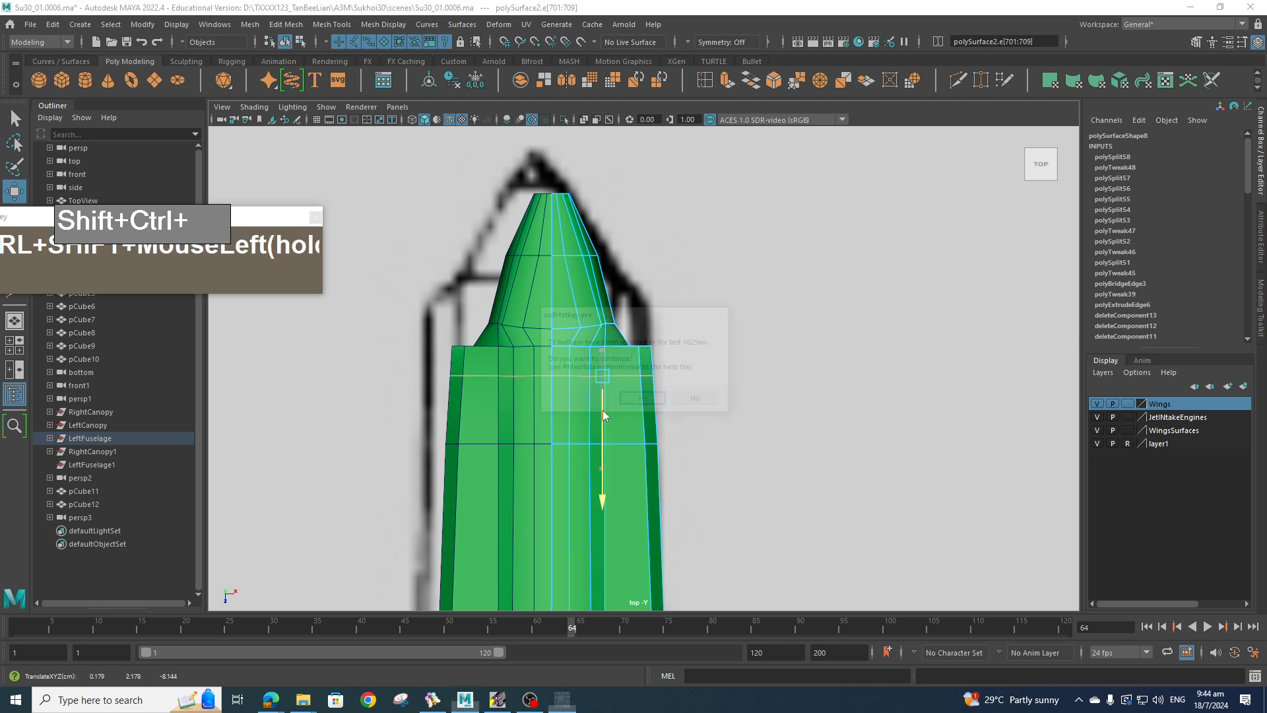
pyautogui.click(702, 401)
# - Deselect the edge loop, return to the perspective view and examine the tail cone's shoulder from behind
pyautogui.press('space')
pyautogui.click(721, 440)
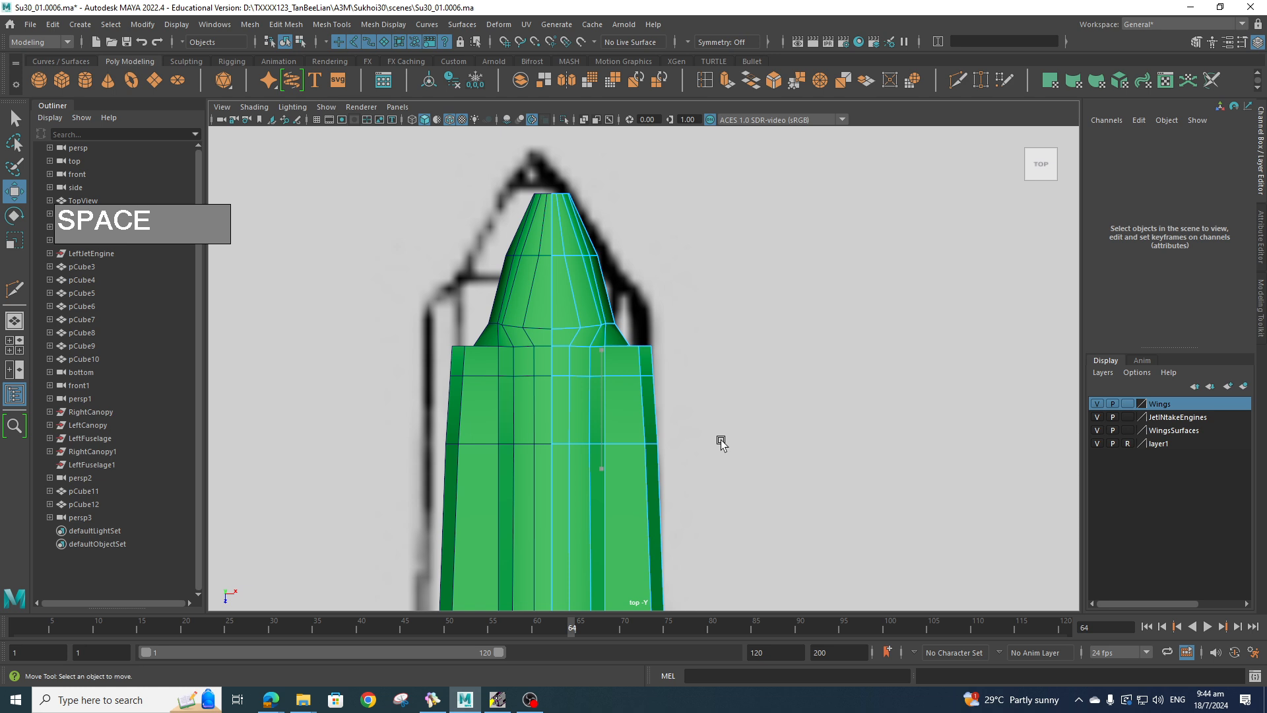
pyautogui.press('space')
pyautogui.moveTo(721, 441); pyautogui.dragTo(714, 382)
pyautogui.scroll(3, 714, 389)
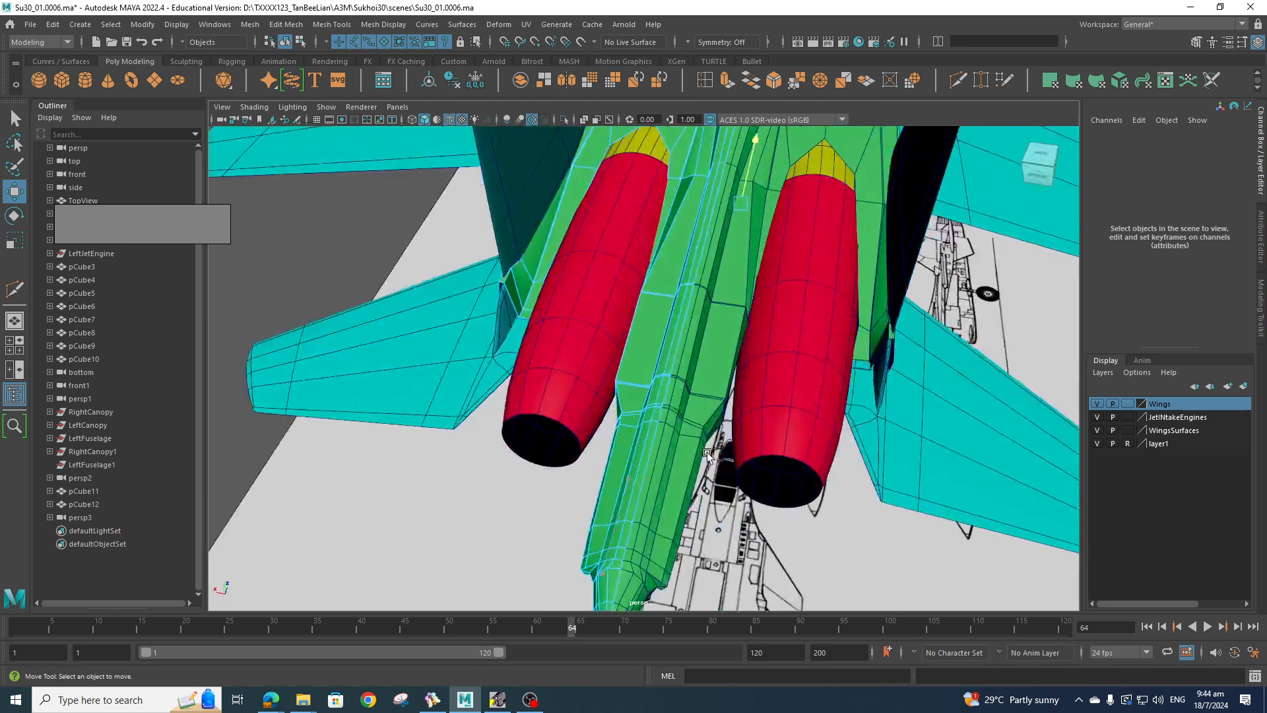
pyautogui.keyDown('alt'); pyautogui.moveTo(766, 465); pyautogui.dragTo(885, 427); pyautogui.keyUp('alt')
pyautogui.keyDown('alt'); pyautogui.moveTo(885, 427); pyautogui.dragTo(687, 413, button='middle'); pyautogui.keyUp('alt')
pyautogui.scroll(5, 687, 413)
pyautogui.keyDown('alt'); pyautogui.moveTo(675, 411); pyautogui.dragTo(636, 369); pyautogui.keyUp('alt')
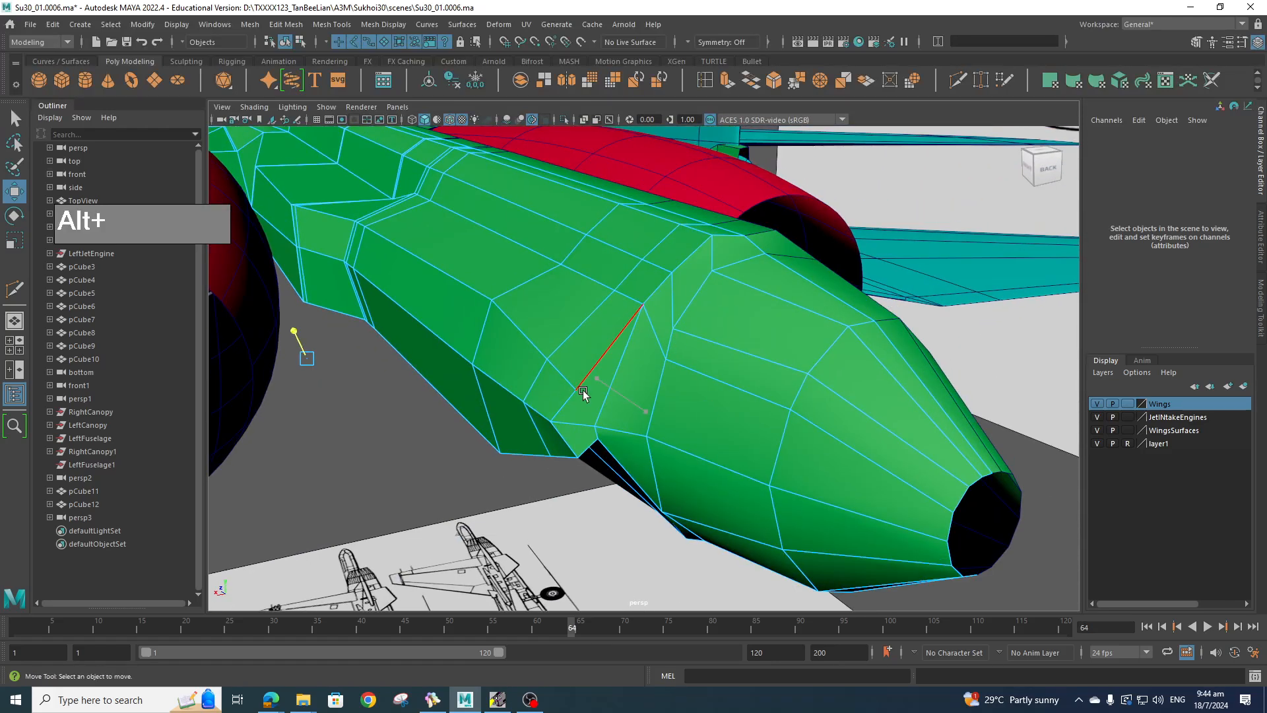
# - Try to slide the corner vertex on the side of the tail cone's shoulder along its edge
pyautogui.moveTo(578, 386); pyautogui.dragTo(513, 336, button='right')
pyautogui.click(576, 389)
pyautogui.keyDown('ctrl'); pyautogui.keyDown('shift'); pyautogui.moveTo(577, 390); pyautogui.dragTo(592, 366); pyautogui.keyUp('shift'); pyautogui.keyUp('ctrl')
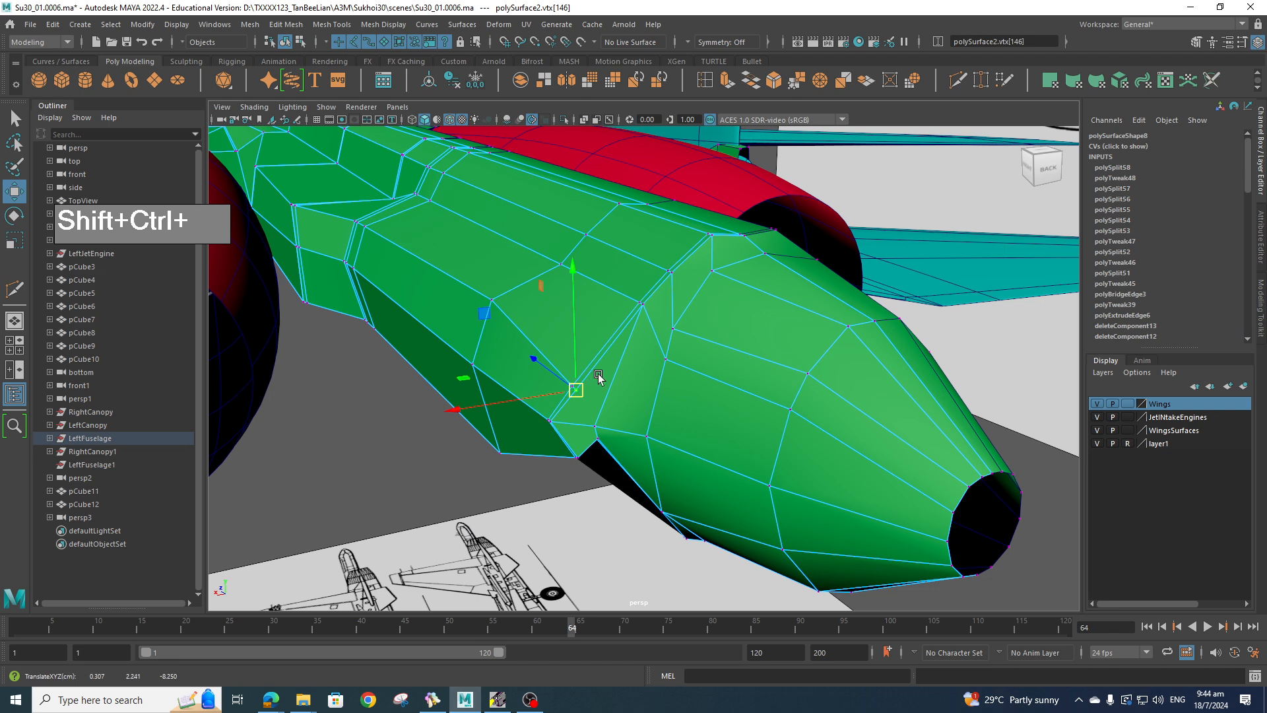
pyautogui.hotkey('ctrl', 'z')
pyautogui.hotkey('ctrl', 'z')
# - Compare the smoothed shape and slide the side vertex of the tail cone's shoulder upward along its edge
pyautogui.keyDown('alt'); pyautogui.moveTo(601, 409); pyautogui.dragTo(697, 400); pyautogui.keyUp('alt')
pyautogui.press('3')
pyautogui.press('1')
pyautogui.scroll(3, 734, 416)
pyautogui.scroll(4, 697, 400)
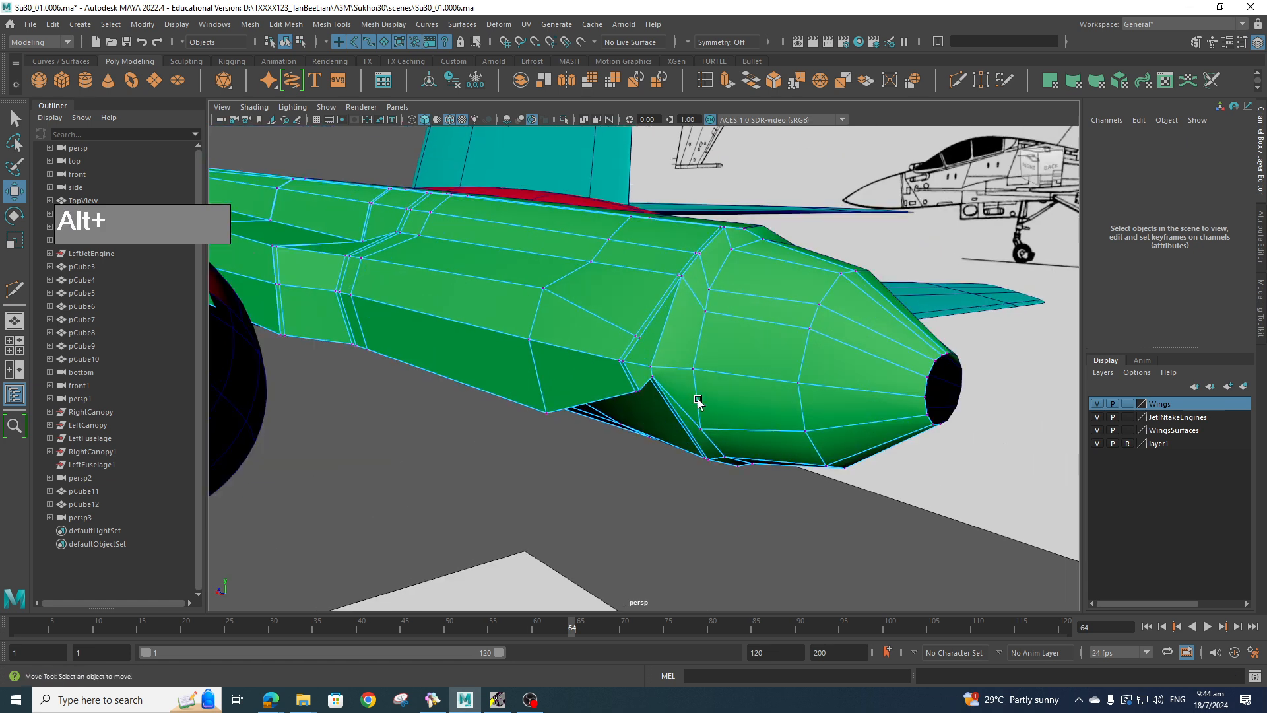
pyautogui.moveTo(641, 335); pyautogui.dragTo(589, 337, button='right')
pyautogui.moveTo(627, 327)
pyautogui.mouseDown()
pyautogui.moveTo(650, 352)
pyautogui.moveTo(648, 323)
pyautogui.mouseUp()
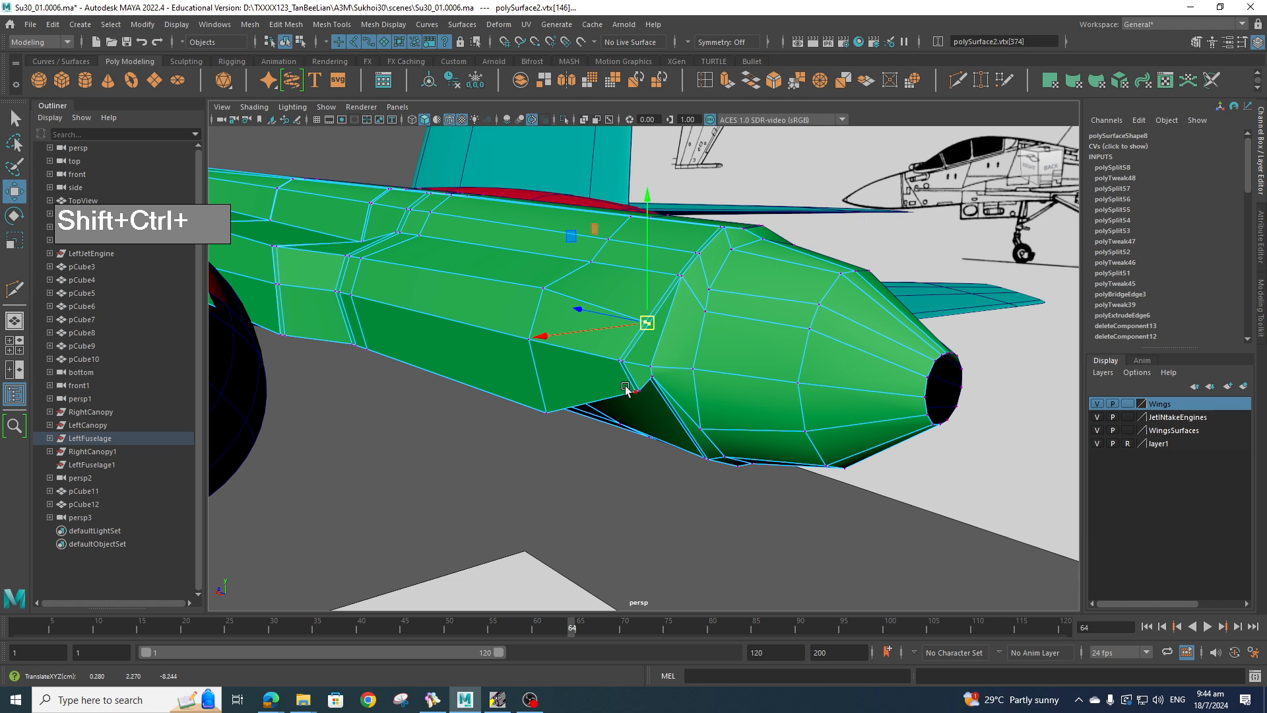
# - Slide further vertices around the side of the shoulder ring in front of the tail cone to even out their spacing
pyautogui.keyDown('alt'); pyautogui.moveTo(653, 415); pyautogui.dragTo(625, 420); pyautogui.keyUp('alt')
pyautogui.moveTo(396, 317); pyautogui.dragTo(472, 353)
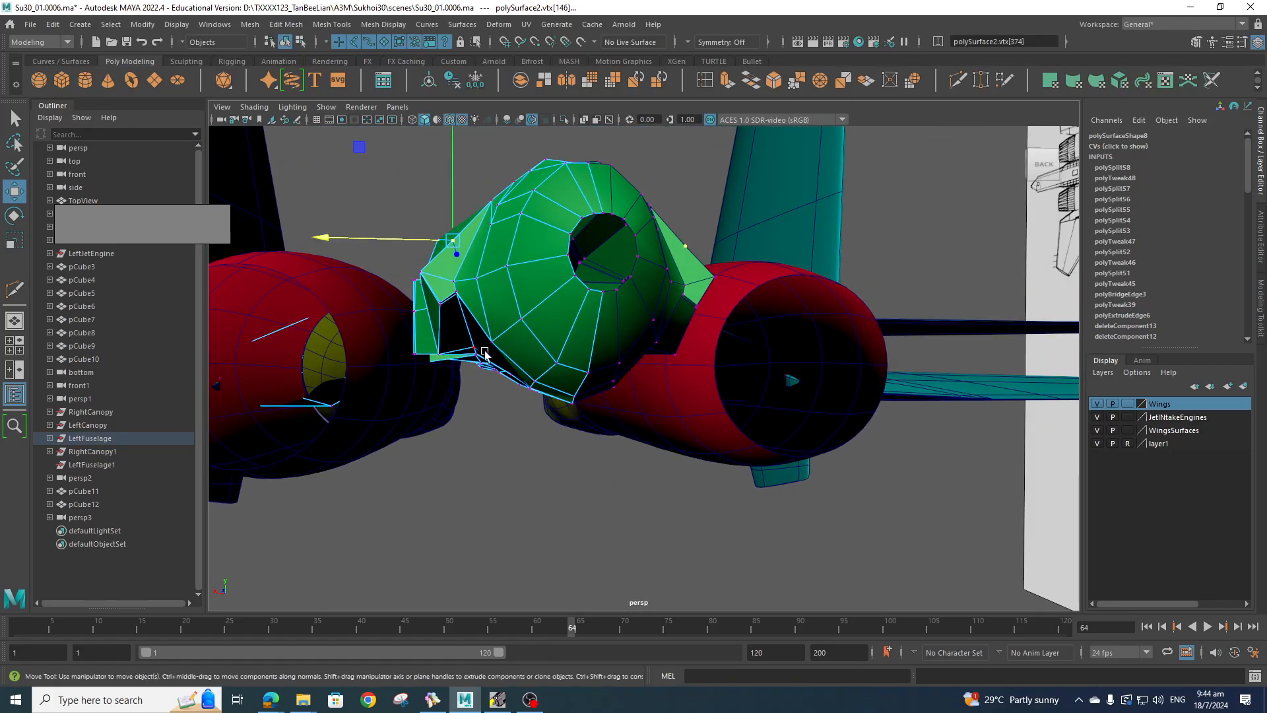
pyautogui.click(454, 291)
pyautogui.keyDown('ctrl'); pyautogui.moveTo(466, 307); pyautogui.dragTo(481, 318); pyautogui.keyUp('ctrl')
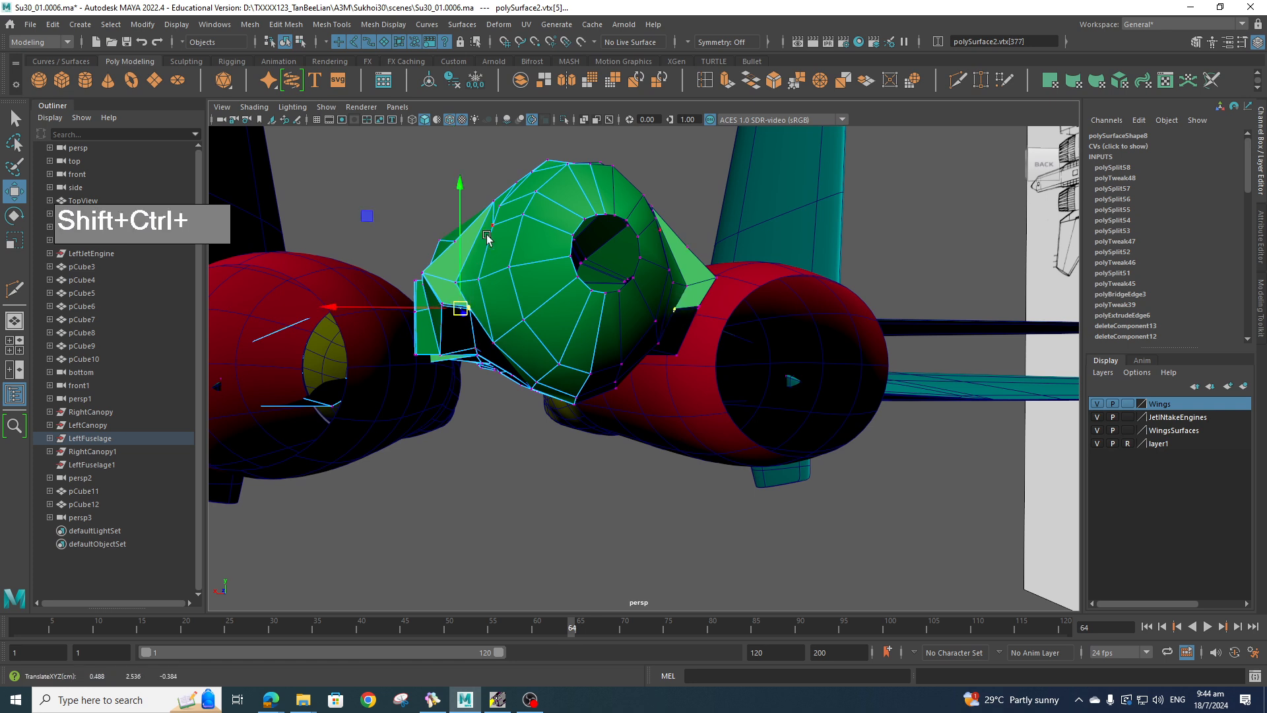
pyautogui.click(495, 204)
pyautogui.keyDown('ctrl'); pyautogui.keyDown('shift'); pyautogui.moveTo(493, 204); pyautogui.dragTo(439, 344); pyautogui.keyUp('shift'); pyautogui.keyUp('ctrl')
# - Slide the upper shoulder vertices toward the tail cone's top centreline and show the fuselage in smooth preview
pyautogui.click(532, 263)
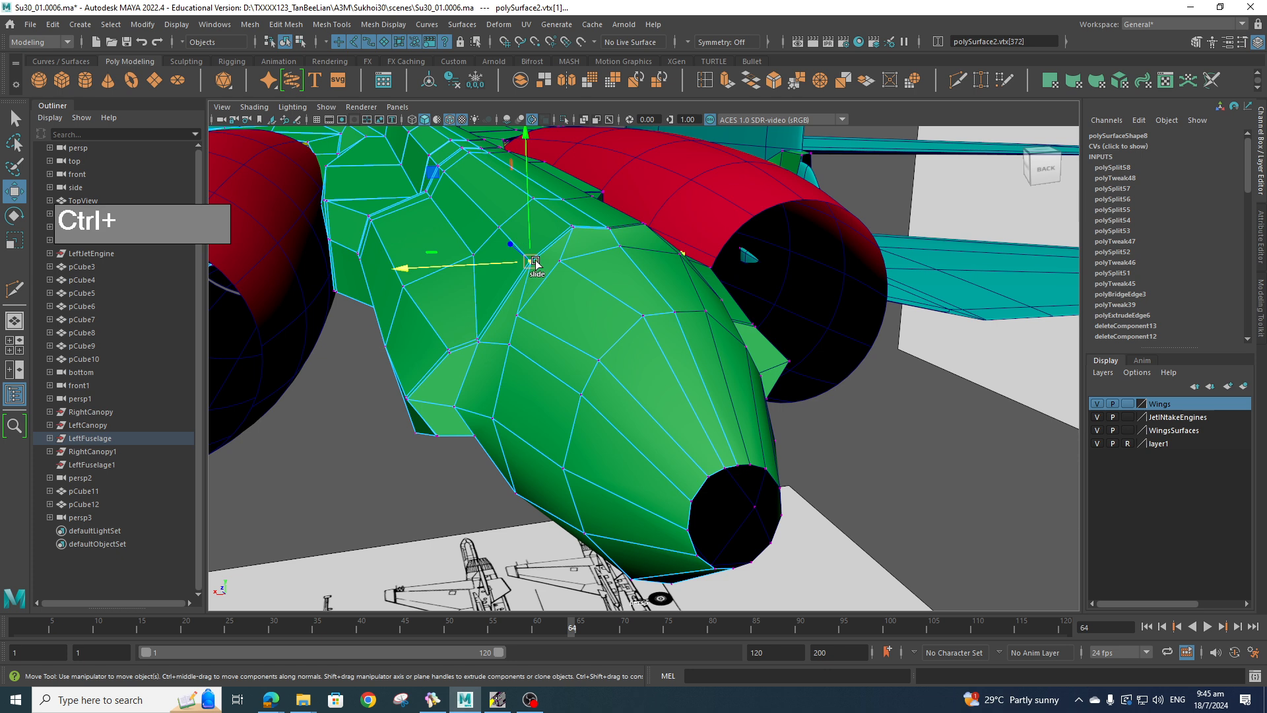
pyautogui.keyDown('ctrl'); pyautogui.keyDown('shift'); pyautogui.moveTo(535, 262); pyautogui.dragTo(580, 266); pyautogui.keyUp('shift'); pyautogui.keyUp('ctrl')
pyautogui.click(562, 262)
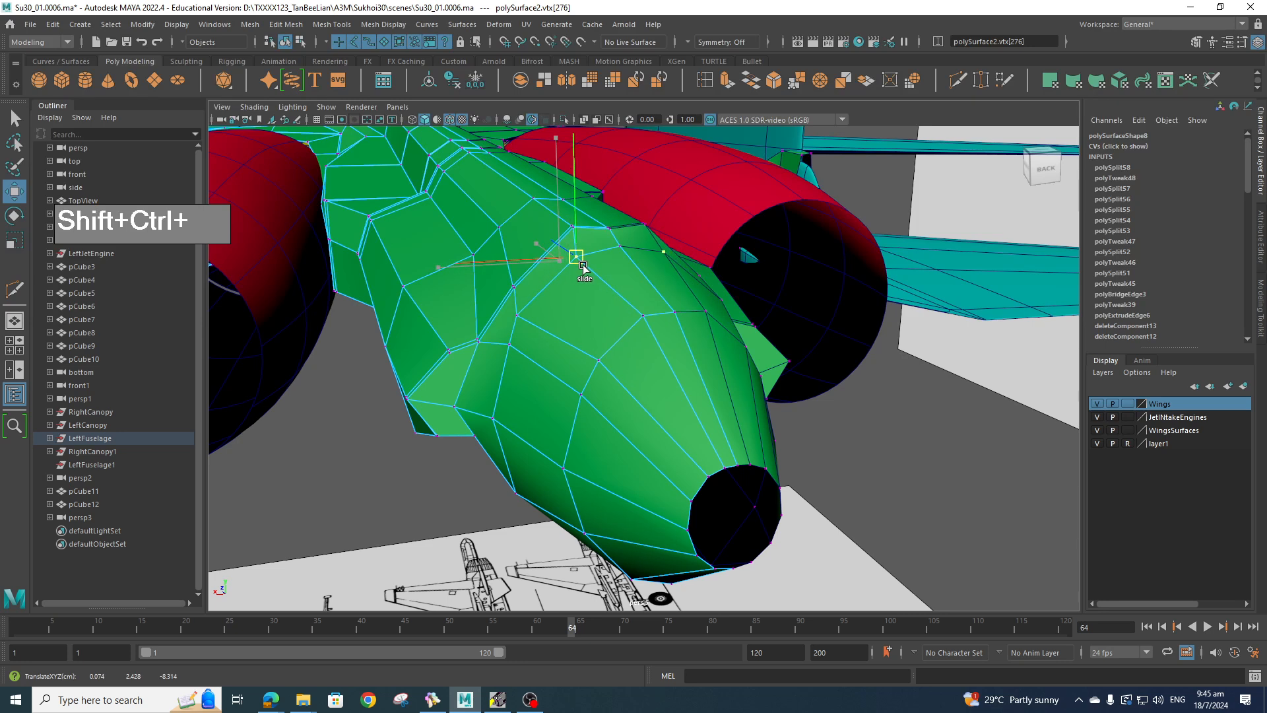
pyautogui.click(521, 317)
pyautogui.keyDown('ctrl'); pyautogui.keyDown('shift'); pyautogui.moveTo(521, 317); pyautogui.dragTo(536, 306); pyautogui.keyUp('shift'); pyautogui.keyUp('ctrl')
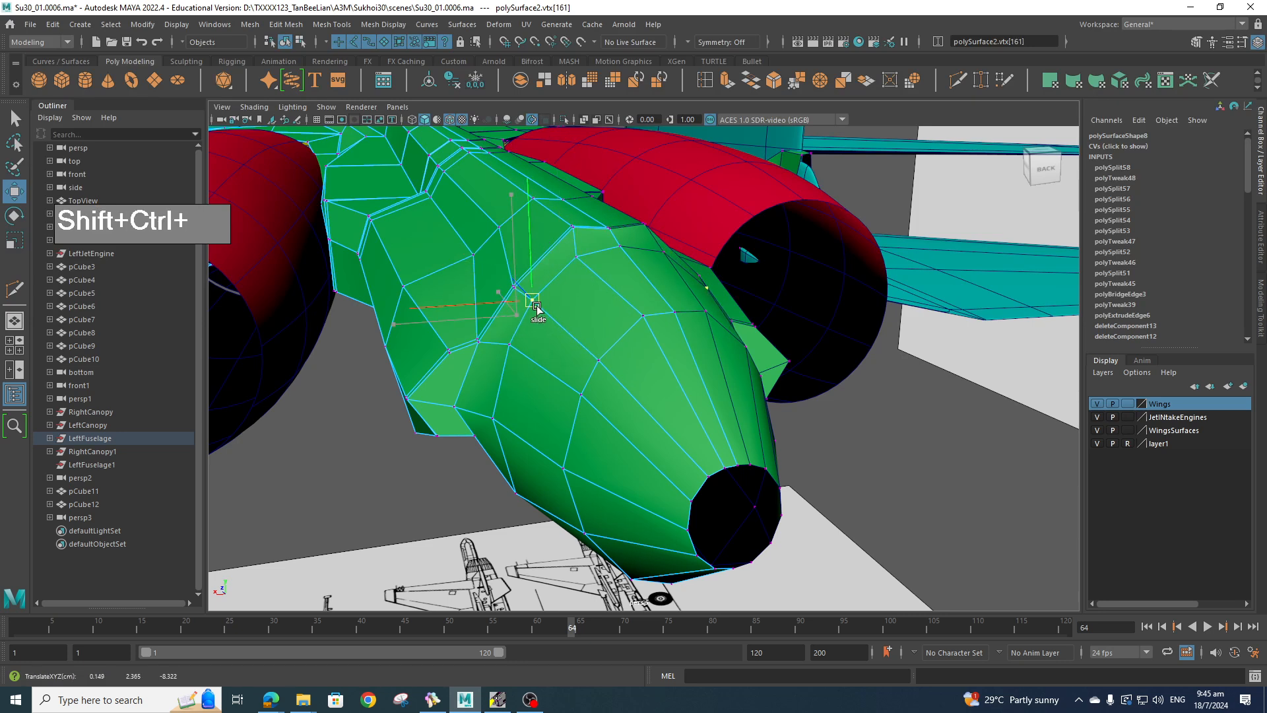
pyautogui.press('3')
pyautogui.keyDown('alt'); pyautogui.moveTo(617, 369); pyautogui.dragTo(598, 330); pyautogui.keyUp('alt')
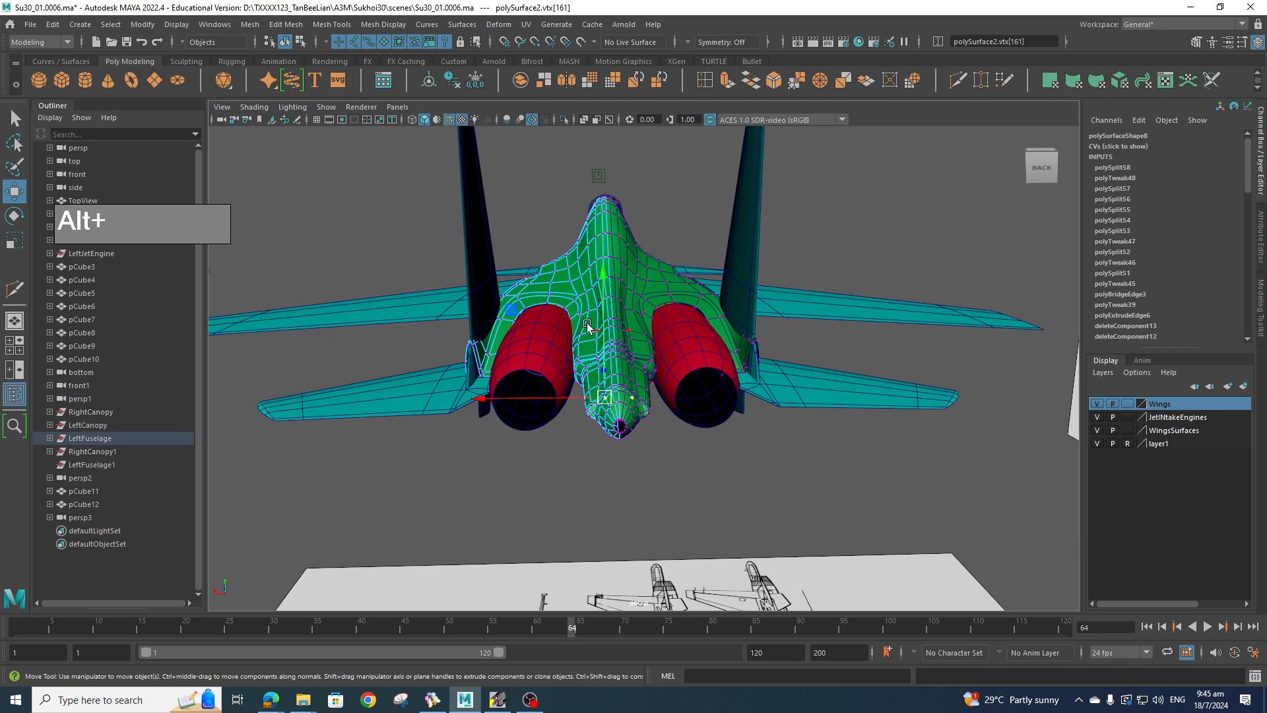
# - View the tail boom between the engines from behind and bring up the BeeRef reference photo of the engine area
pyautogui.keyDown('alt'); pyautogui.moveTo(588, 323); pyautogui.dragTo(777, 414, button='right'); pyautogui.keyUp('alt')
pyautogui.keyDown('alt'); pyautogui.moveTo(778, 415); pyautogui.dragTo(710, 454); pyautogui.keyUp('alt')
pyautogui.scroll(-5, 745, 455)
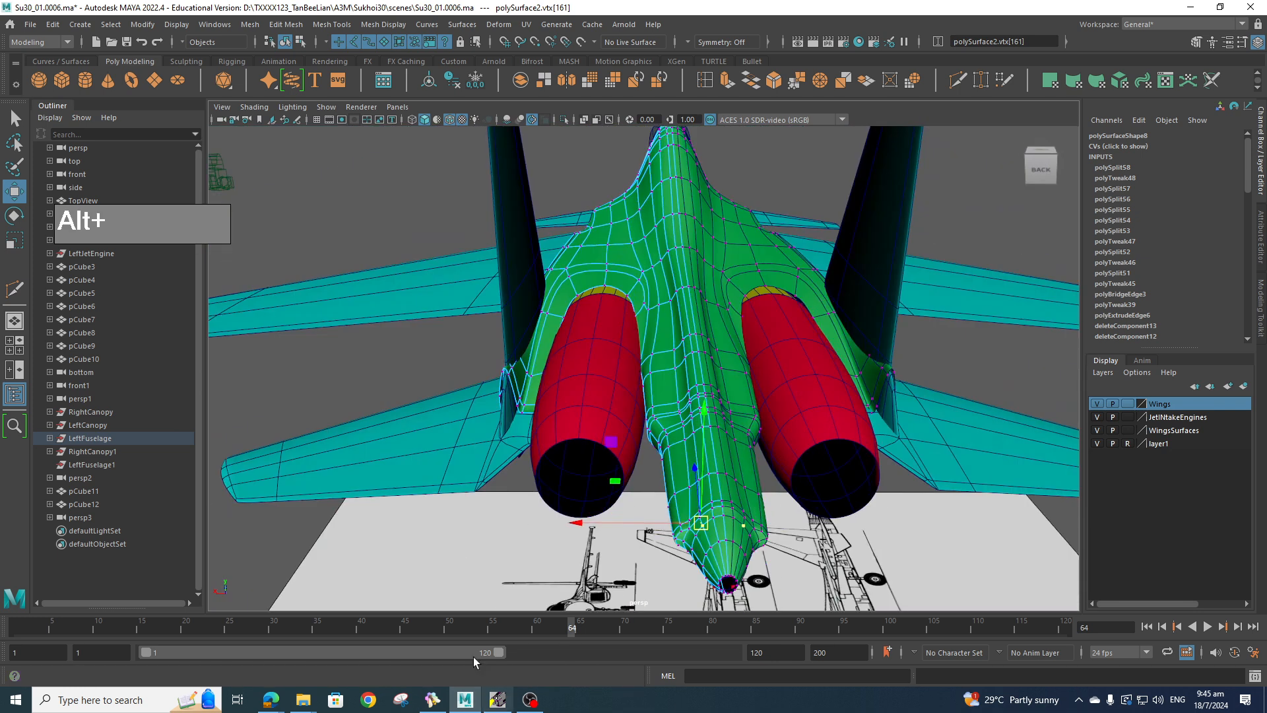
pyautogui.click(433, 701)
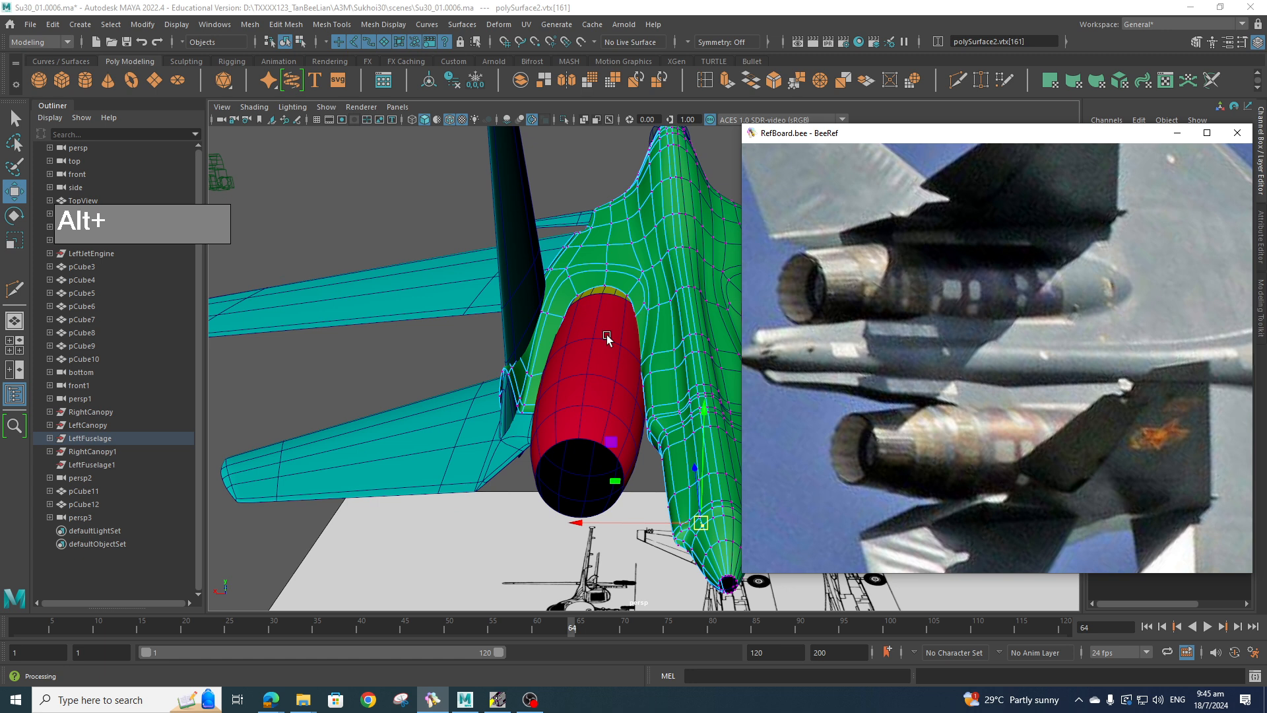
# - Shift the vertex at the upper inner corner of the left engine cutout sideways and slightly upward to refine its curve
pyautogui.keyDown('alt'); pyautogui.moveTo(607, 334); pyautogui.dragTo(644, 284, button='right'); pyautogui.keyUp('alt')
pyautogui.keyDown('alt'); pyautogui.moveTo(644, 283); pyautogui.dragTo(659, 307); pyautogui.keyUp('alt')
pyautogui.moveTo(577, 246); pyautogui.dragTo(664, 245)
pyautogui.keyDown('alt'); pyautogui.moveTo(664, 245); pyautogui.dragTo(668, 321, button='middle'); pyautogui.keyUp('alt')
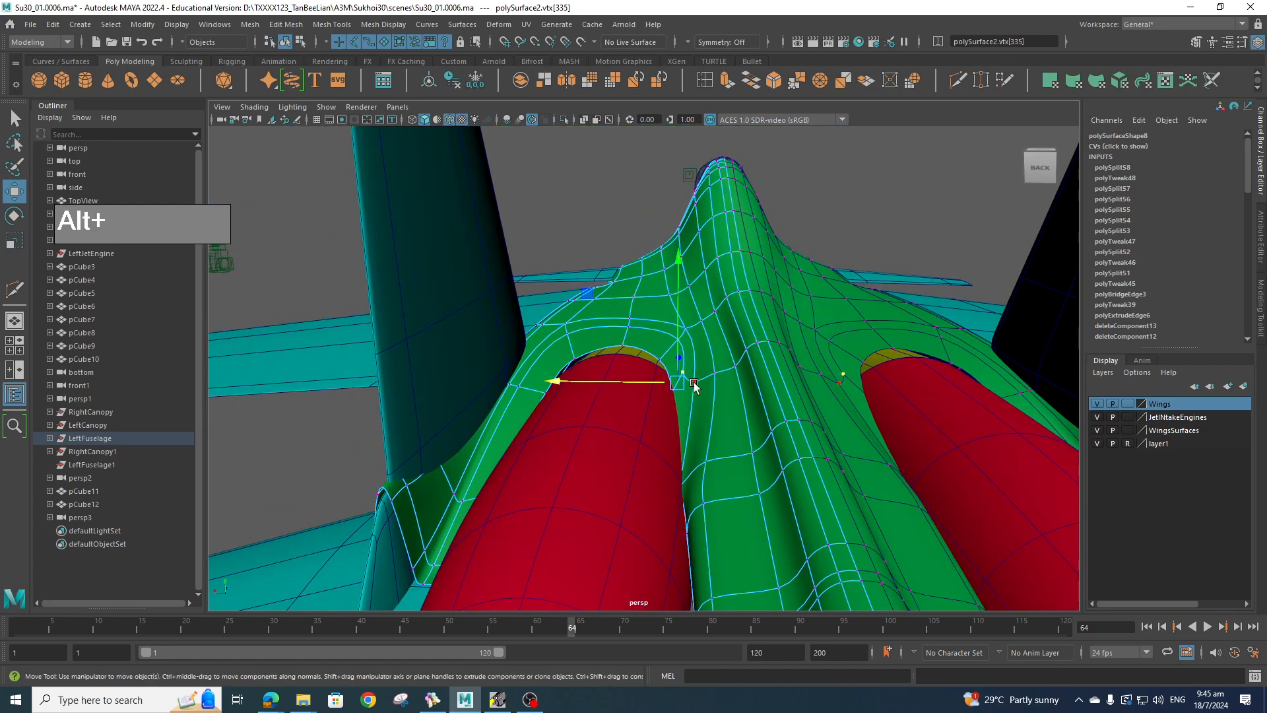
pyautogui.moveTo(693, 291); pyautogui.dragTo(691, 279)
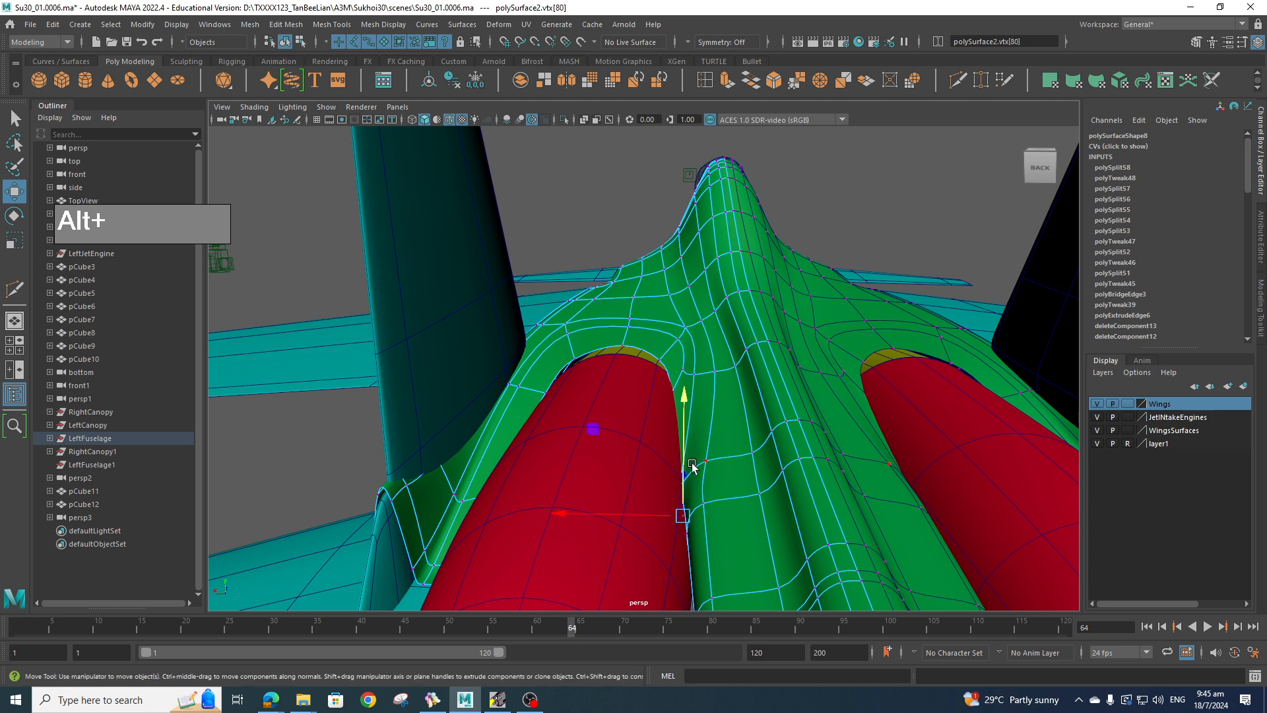
# - Raise the boundary vertex further back on the left engine cutout's inner edge, checking it in wireframe and shaded display
pyautogui.moveTo(691, 466)
pyautogui.keyDown('alt'); pyautogui.mouseDown()
pyautogui.moveTo(667, 488)
pyautogui.moveTo(683, 492)
pyautogui.moveTo(709, 452)
pyautogui.mouseUp(); pyautogui.keyUp('alt')
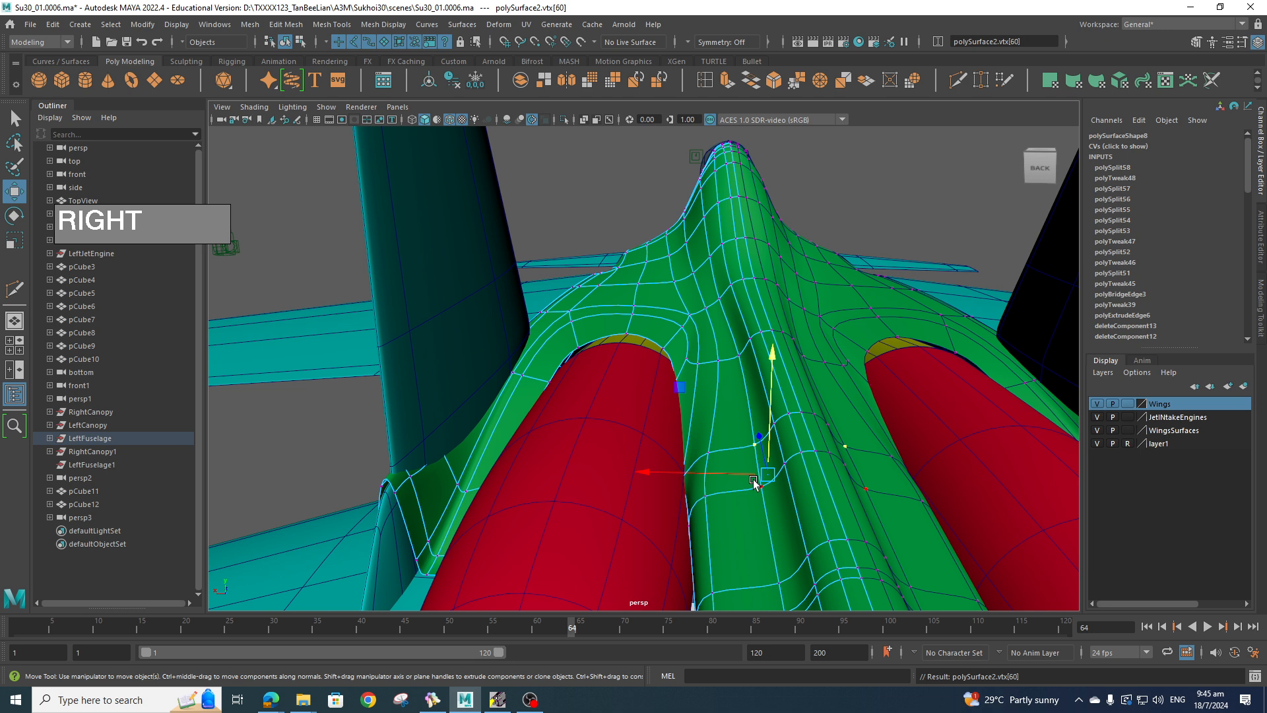
pyautogui.keyDown('alt'); pyautogui.moveTo(736, 474); pyautogui.dragTo(632, 395); pyautogui.keyUp('alt')
pyautogui.press('4')
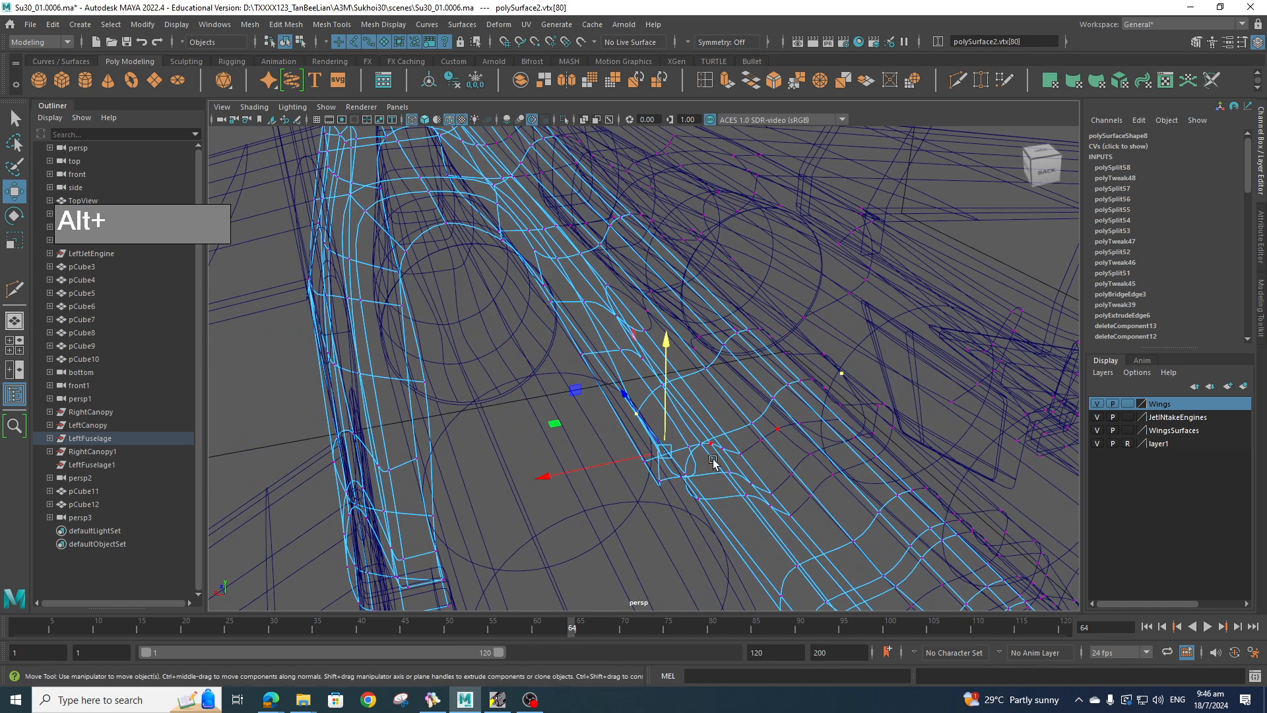
pyautogui.press('6')
pyautogui.moveTo(713, 462)
pyautogui.keyDown('alt'); pyautogui.mouseDown()
pyautogui.moveTo(779, 524)
pyautogui.moveTo(702, 480)
pyautogui.mouseUp(); pyautogui.keyUp('alt')
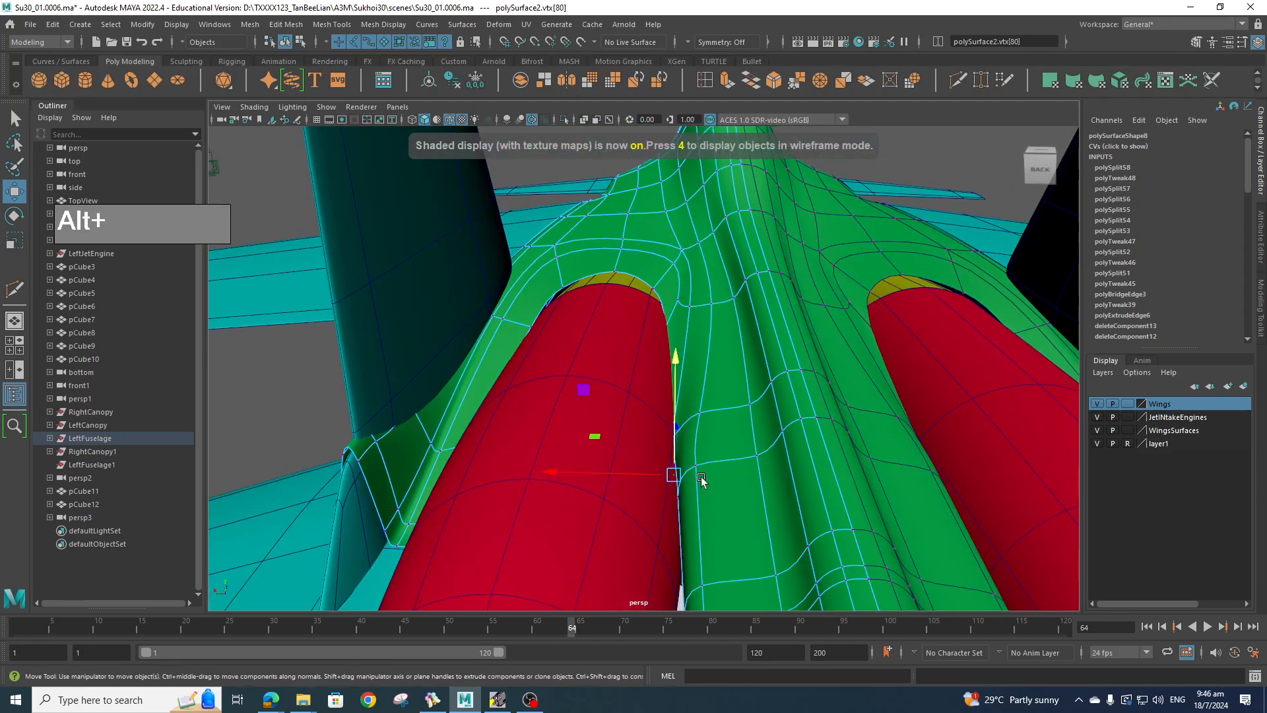
pyautogui.moveTo(673, 404); pyautogui.dragTo(674, 394)
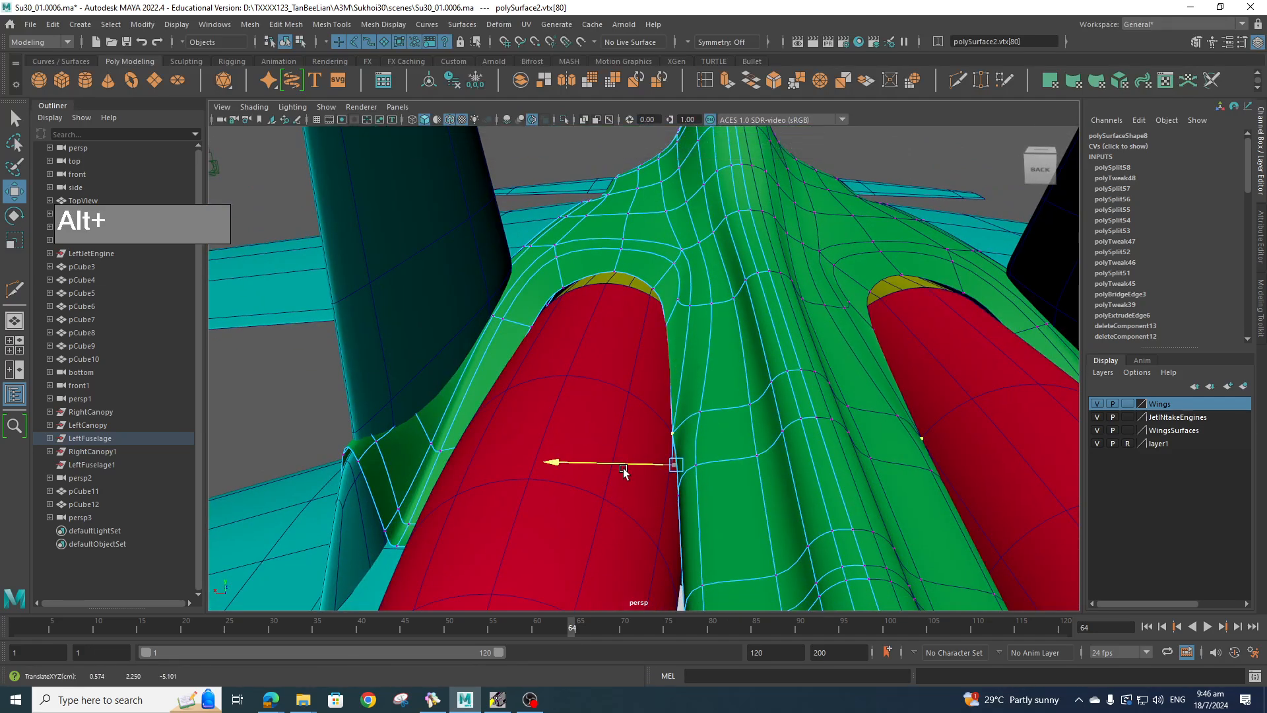
pyautogui.moveTo(674, 387); pyautogui.dragTo(666, 359)
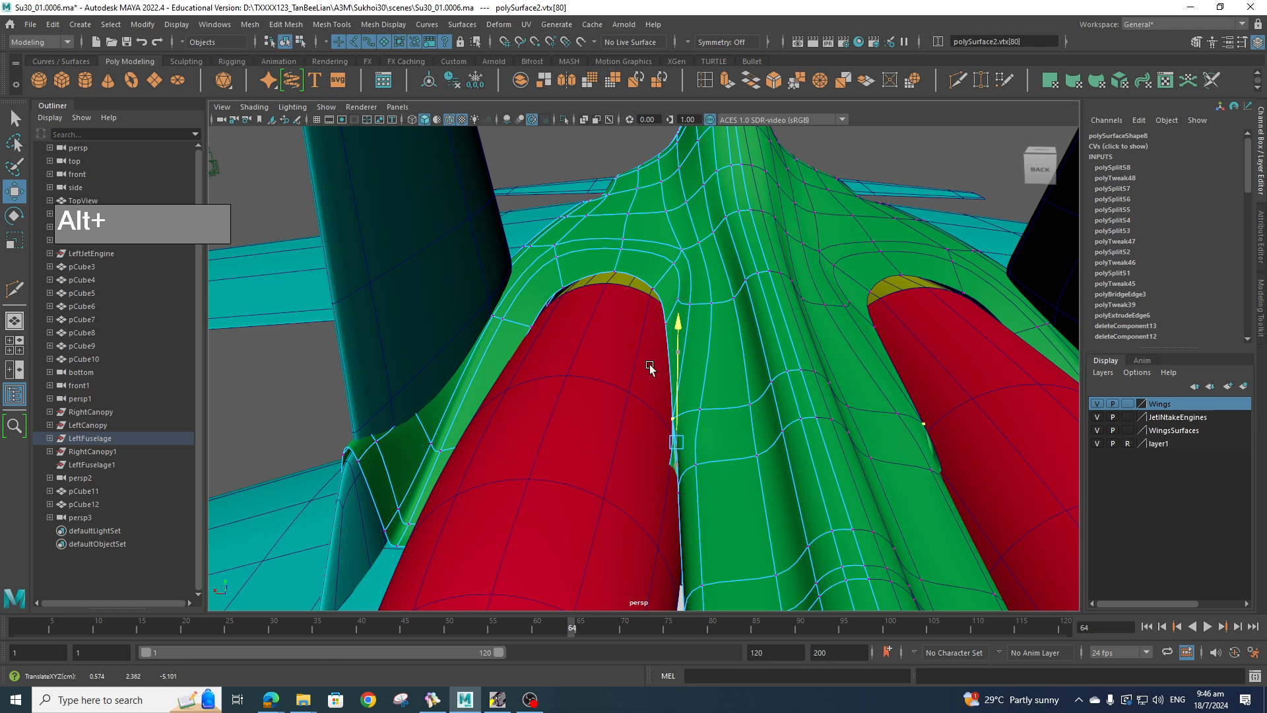
pyautogui.keyDown('alt'); pyautogui.moveTo(650, 375); pyautogui.dragTo(699, 482); pyautogui.keyUp('alt')
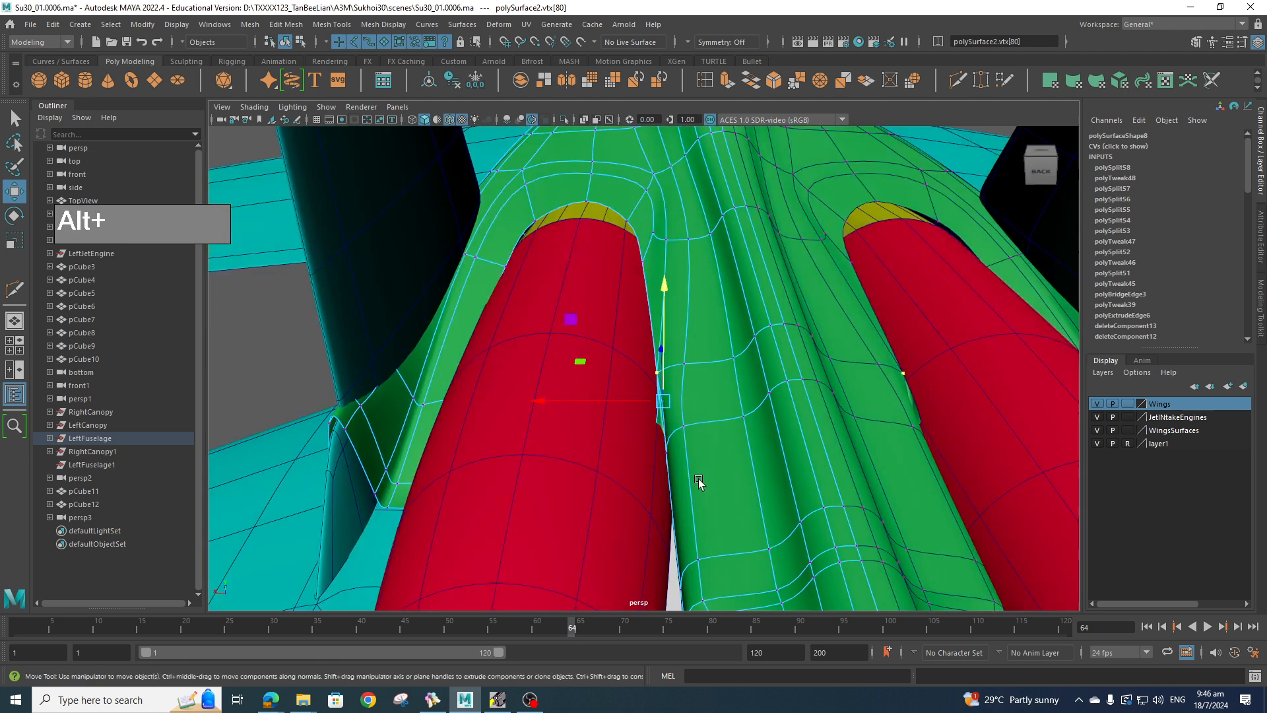
# - Hide the JetINtakeEngines layer and delete the narrow face at the rear end of the left cutout's inner edge
pyautogui.scroll(4, 692, 388)
pyautogui.keyDown('alt'); pyautogui.moveTo(699, 482); pyautogui.dragTo(712, 439, button='middle'); pyautogui.keyUp('alt')
pyautogui.moveTo(705, 336); pyautogui.dragTo(702, 381, button='right')
pyautogui.click(699, 426)
pyautogui.keyDown('alt'); pyautogui.moveTo(732, 470); pyautogui.dragTo(717, 460); pyautogui.keyUp('alt')
pyautogui.scroll(-4, 719, 467)
pyautogui.keyDown('alt'); pyautogui.moveTo(717, 460); pyautogui.dragTo(688, 499, button='right'); pyautogui.keyUp('alt')
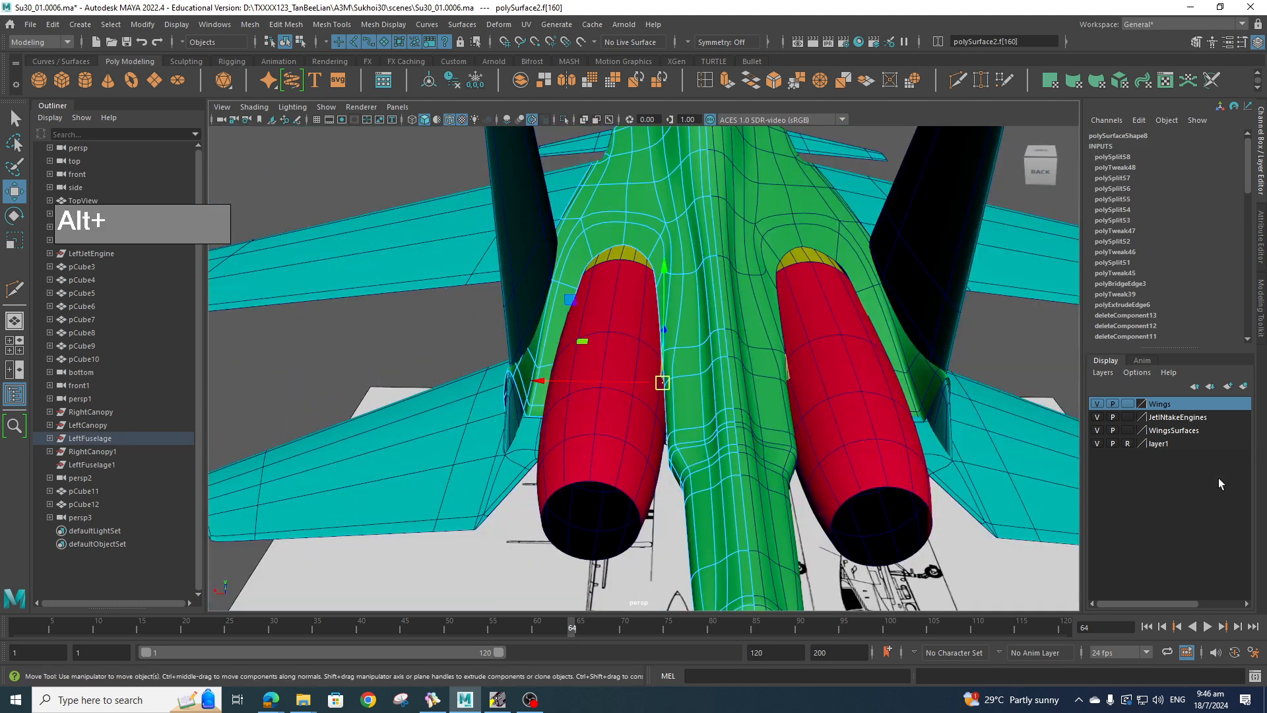
pyautogui.click(1097, 417)
pyautogui.keyDown('alt'); pyautogui.moveTo(619, 390); pyautogui.dragTo(572, 498); pyautogui.keyUp('alt')
pyautogui.keyDown('alt'); pyautogui.moveTo(571, 498); pyautogui.dragTo(655, 460, button='right'); pyautogui.keyUp('alt')
pyautogui.keyDown('alt'); pyautogui.moveTo(656, 460); pyautogui.dragTo(687, 405); pyautogui.keyUp('alt')
pyautogui.scroll(-5, 689, 392)
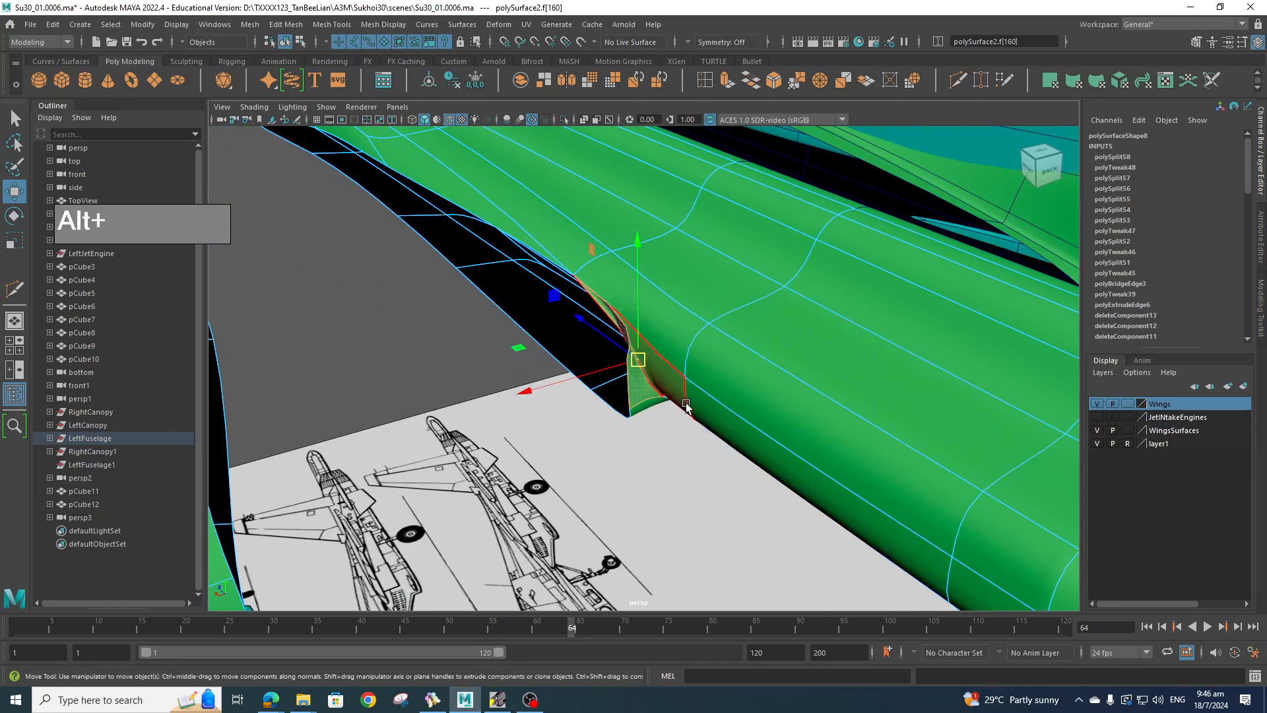
pyautogui.press('Delete')
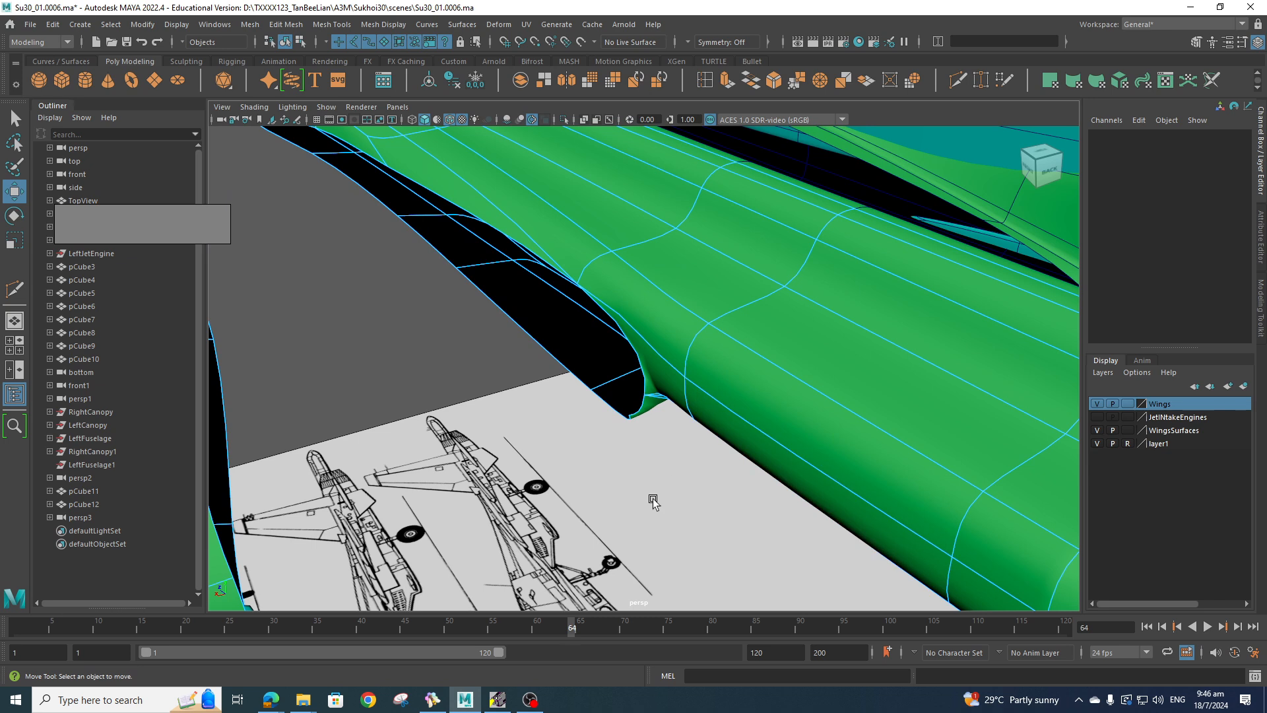
pyautogui.keyDown('alt'); pyautogui.moveTo(653, 501); pyautogui.dragTo(870, 498); pyautogui.keyUp('alt')
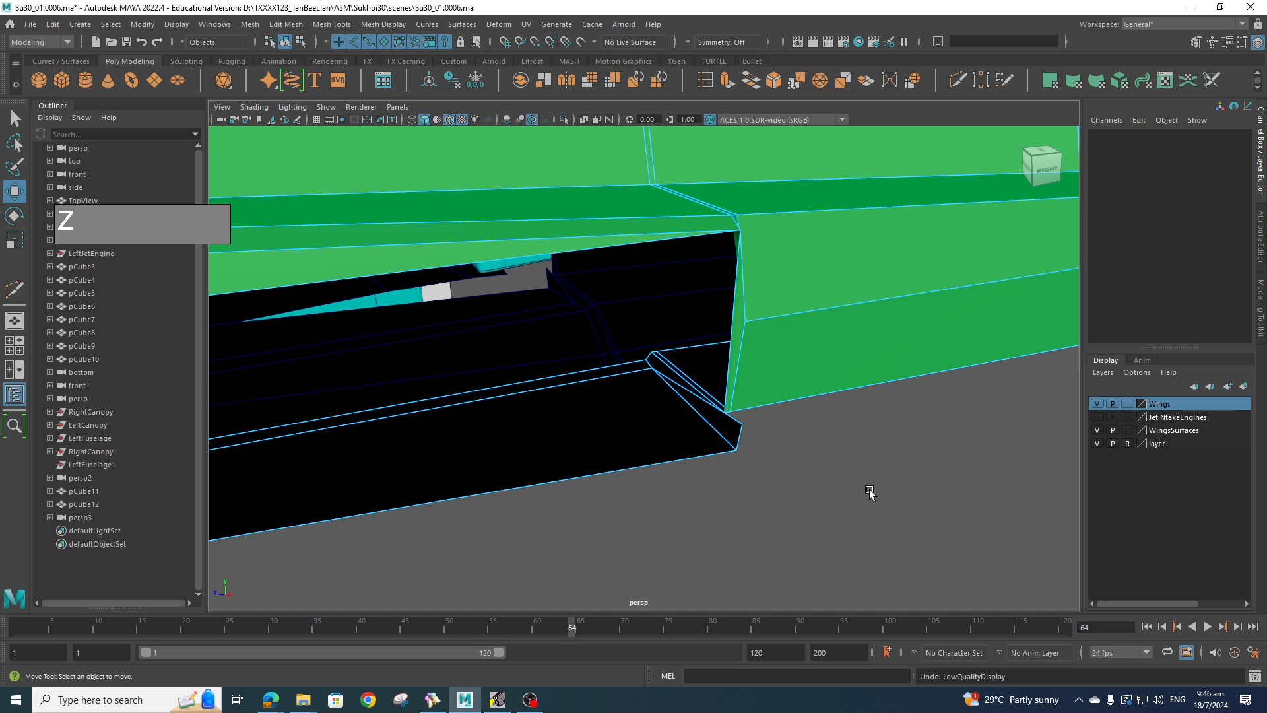
# - Undo the deletion of the narrow face beside the tail boom and return to the boundary vertex selection
pyautogui.press('z')
pyautogui.press('z')
pyautogui.press('z')
pyautogui.press('z')
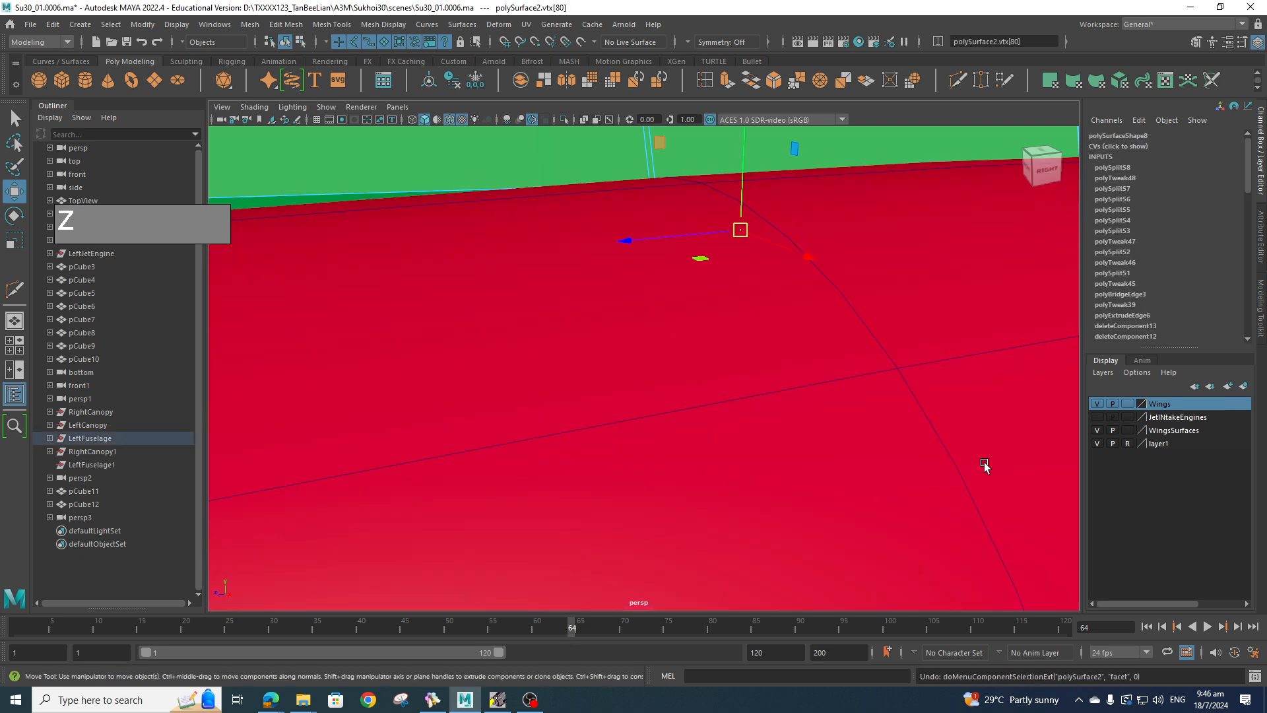
pyautogui.press('z')
pyautogui.press('z')
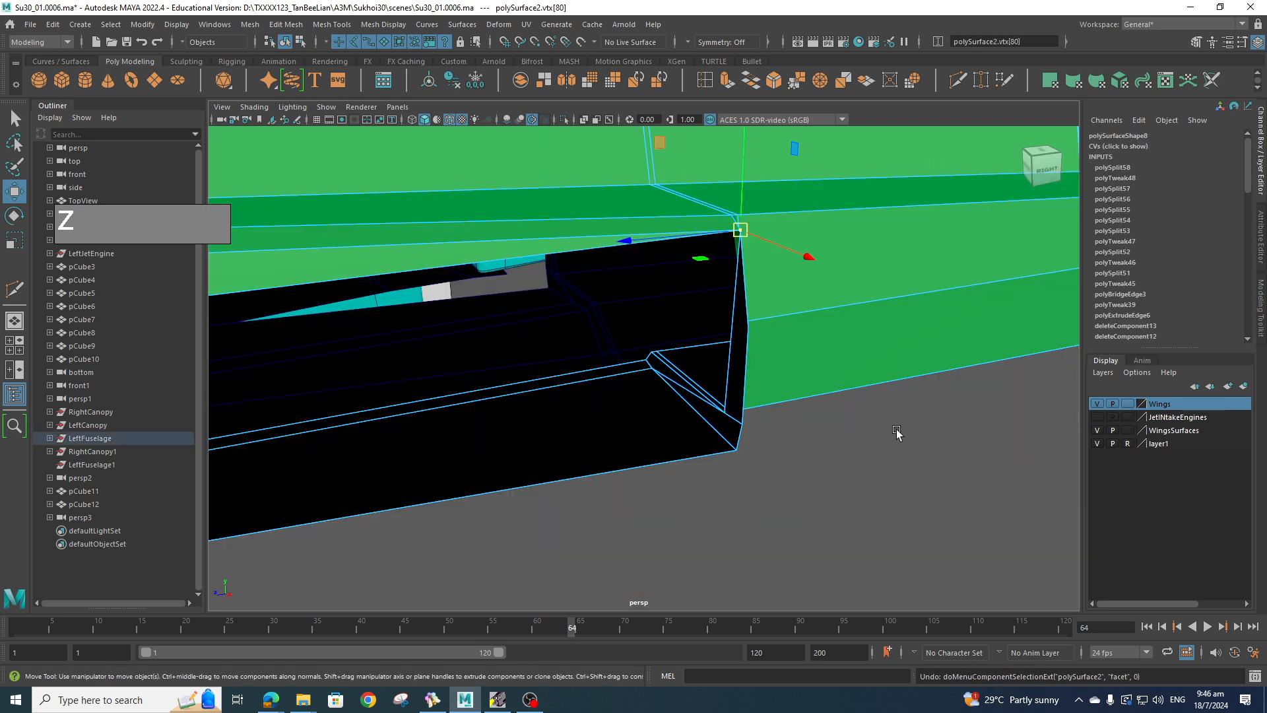
# - Select the vertex at the cutout's upper inner corner and examine the inner edge in smooth preview
pyautogui.keyDown('alt'); pyautogui.moveTo(897, 432); pyautogui.dragTo(689, 432); pyautogui.keyUp('alt')
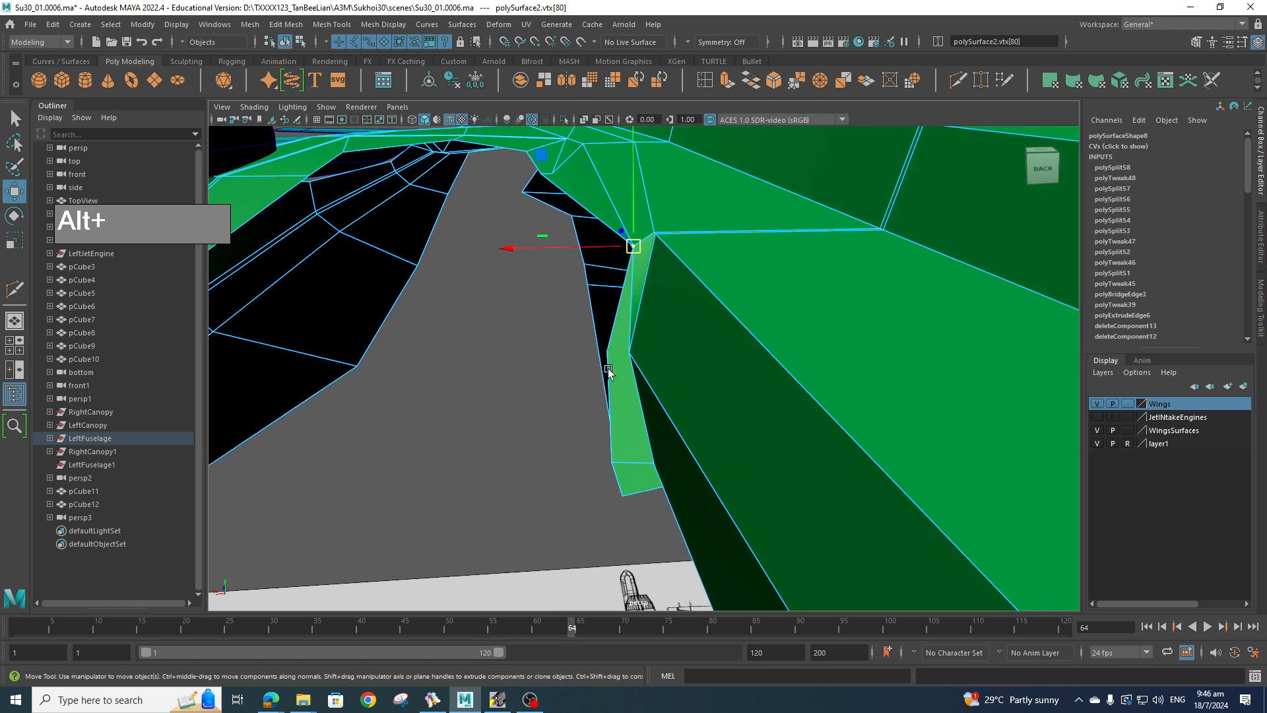
pyautogui.keyDown('alt'); pyautogui.moveTo(657, 363); pyautogui.dragTo(663, 323); pyautogui.keyUp('alt')
pyautogui.rightClick(619, 262)
pyautogui.click(656, 278)
pyautogui.press('3')
pyautogui.scroll(4, 712, 403)
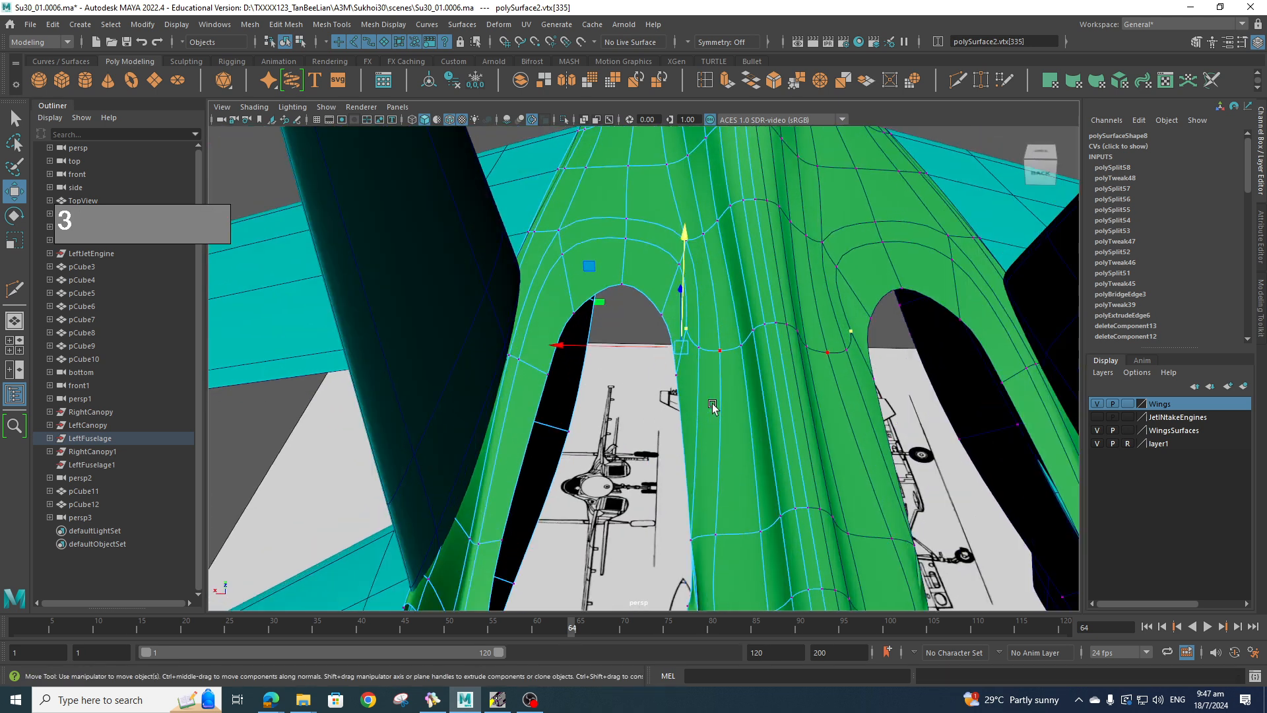
pyautogui.keyDown('alt'); pyautogui.moveTo(727, 401); pyautogui.dragTo(696, 288, button='middle'); pyautogui.keyUp('alt')
pyautogui.keyDown('alt'); pyautogui.moveTo(714, 442); pyautogui.dragTo(716, 420, button='middle'); pyautogui.keyUp('alt')
pyautogui.keyDown('alt'); pyautogui.moveTo(716, 422); pyautogui.dragTo(822, 492); pyautogui.keyUp('alt')
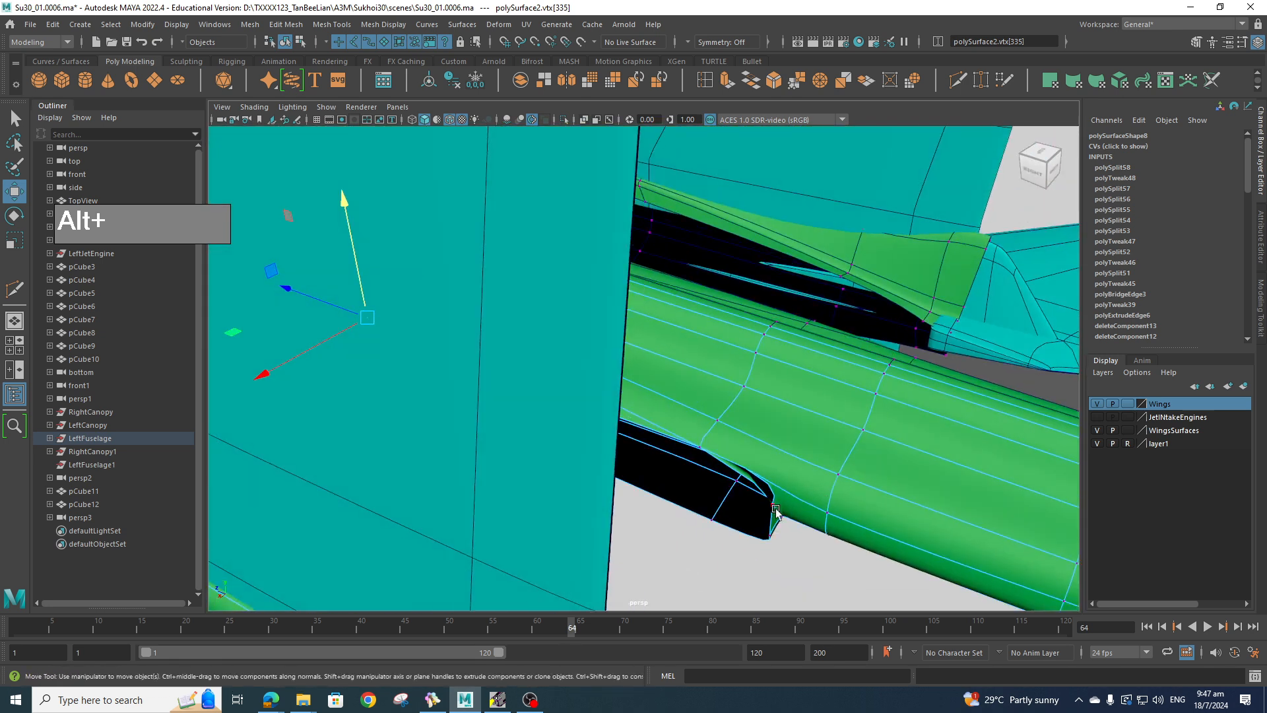
# - Lower the vertex at the top of the narrow strip beside the boom to Y 2.198 and shift it inward to X 0.580
pyautogui.keyDown('alt'); pyautogui.moveTo(808, 545); pyautogui.dragTo(628, 373); pyautogui.keyUp('alt')
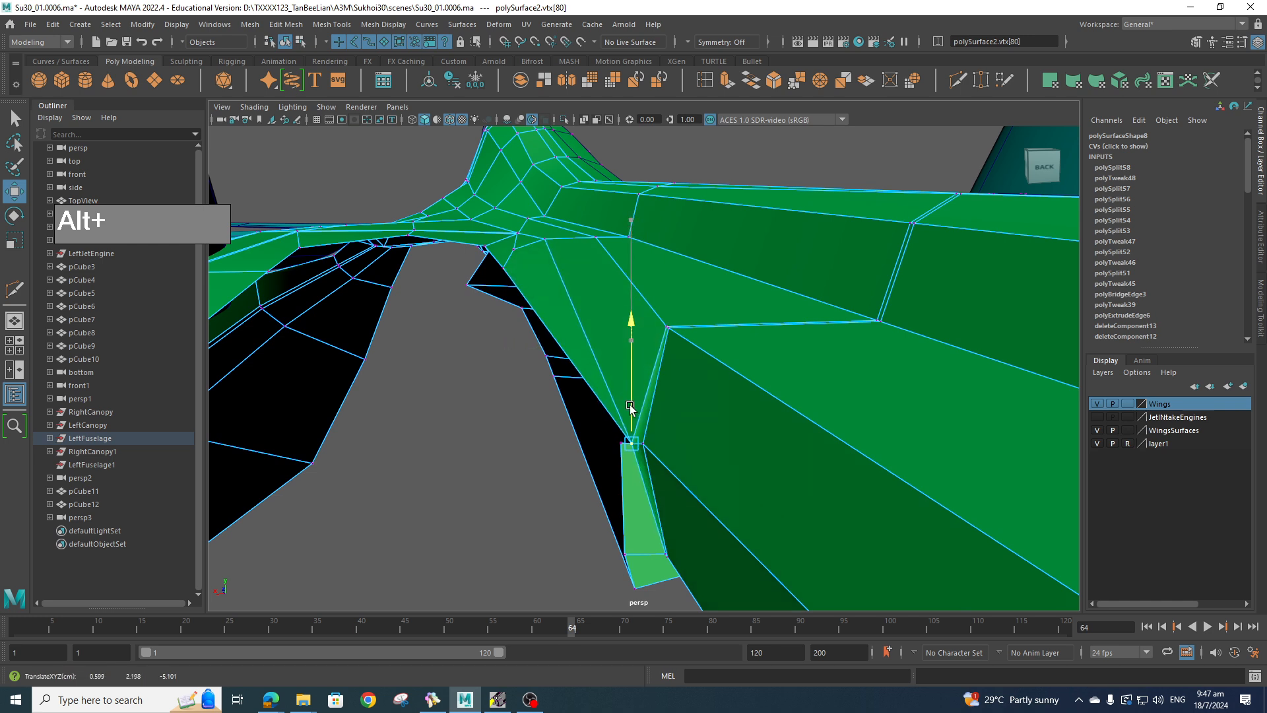
pyautogui.keyDown('alt'); pyautogui.moveTo(662, 475); pyautogui.dragTo(723, 399); pyautogui.keyUp('alt')
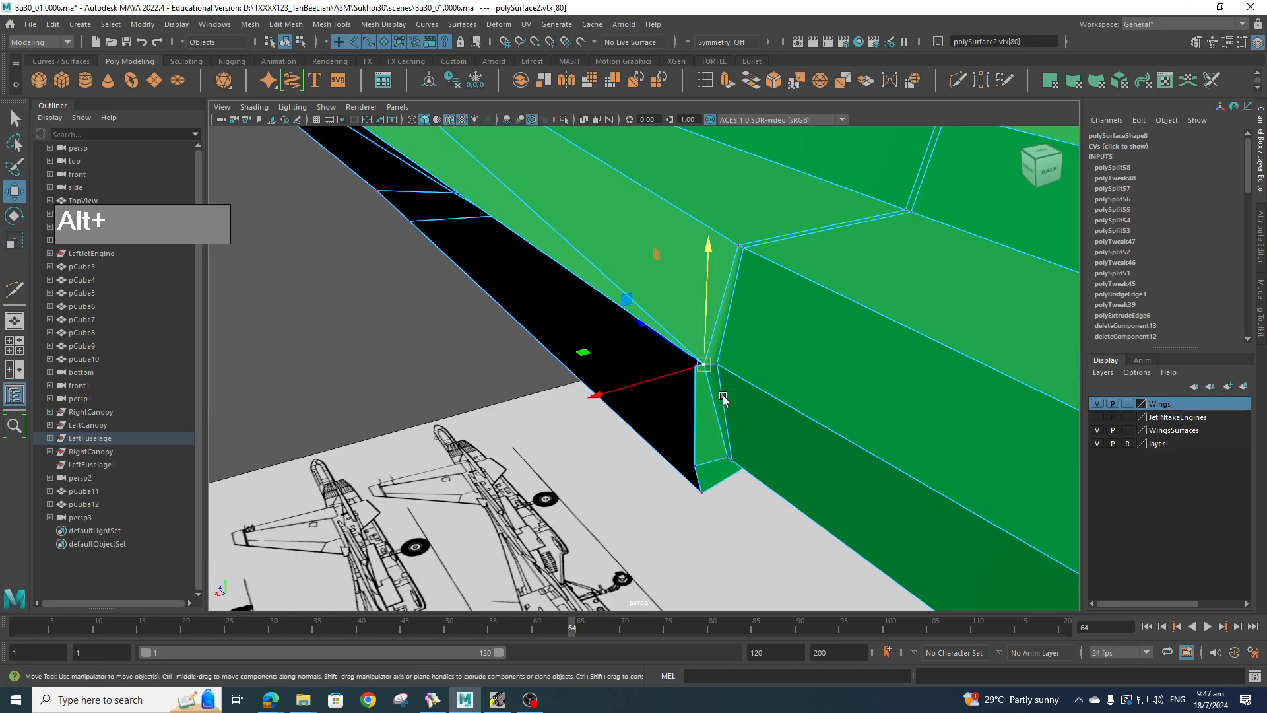
pyautogui.moveTo(656, 378); pyautogui.dragTo(662, 376)
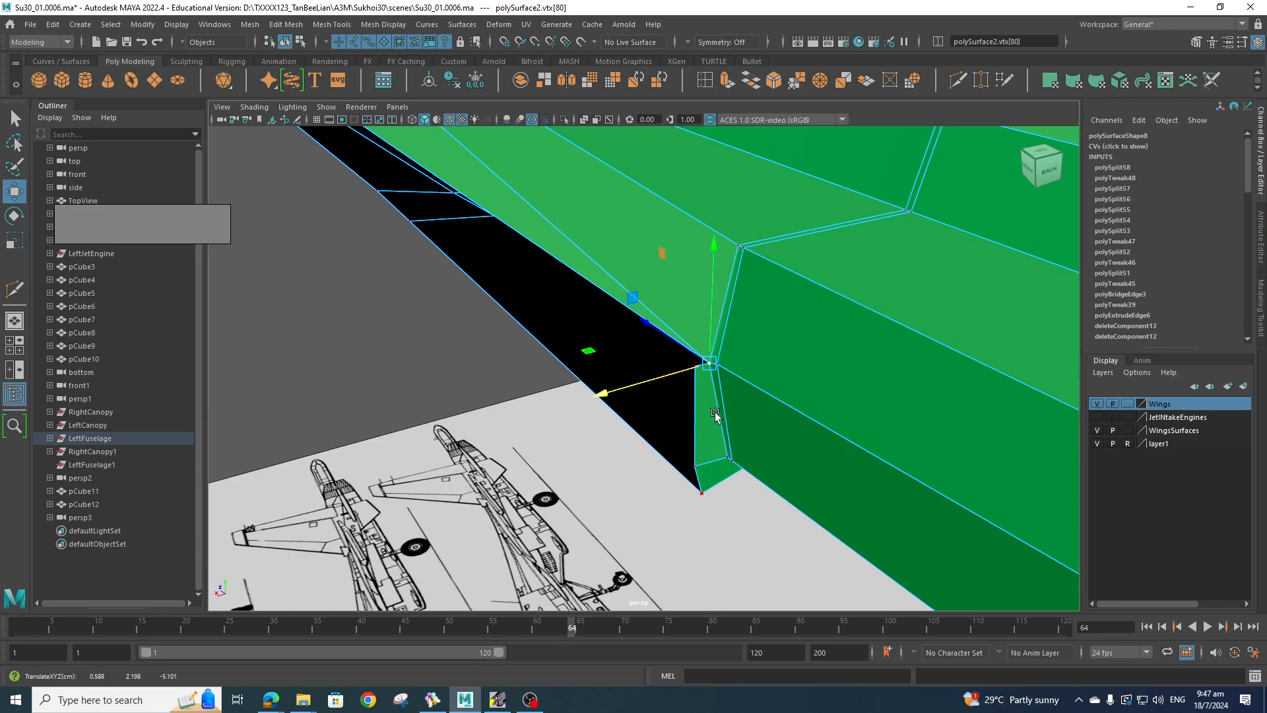
pyautogui.keyDown('alt'); pyautogui.moveTo(685, 406); pyautogui.dragTo(637, 330, button='middle'); pyautogui.keyUp('alt')
# - Slide the vertex at the lower end of the narrow strip along its edge on the boom's underside
pyautogui.rightClick(662, 330)
pyautogui.moveTo(663, 330); pyautogui.dragTo(662, 367, button='right')
pyautogui.click(667, 366)
pyautogui.keyDown('alt'); pyautogui.moveTo(667, 367); pyautogui.dragTo(730, 409); pyautogui.keyUp('alt')
pyautogui.moveTo(827, 324); pyautogui.dragTo(785, 323, button='right')
pyautogui.keyDown('ctrl'); pyautogui.keyDown('shift'); pyautogui.moveTo(870, 326); pyautogui.dragTo(639, 320); pyautogui.keyUp('shift'); pyautogui.keyUp('ctrl')
pyautogui.keyDown('alt'); pyautogui.moveTo(693, 376); pyautogui.dragTo(665, 339); pyautogui.keyUp('alt')
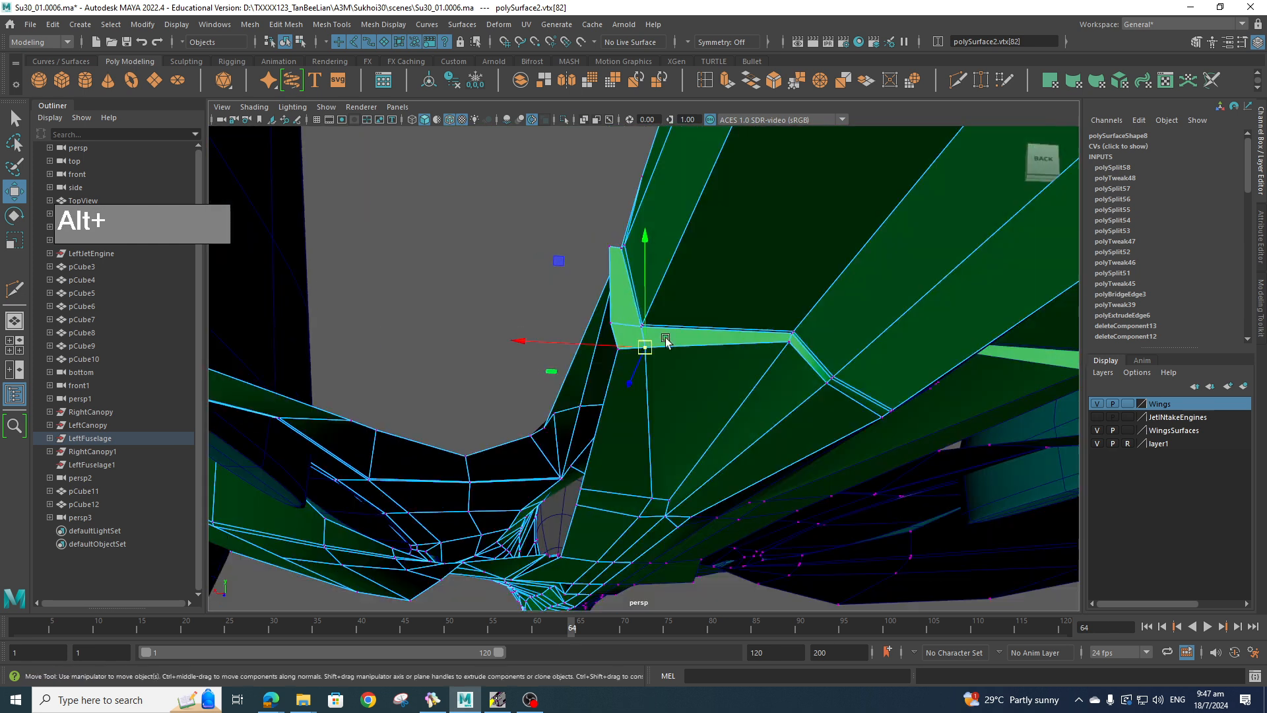
# - Delete the narrow strip face and the small face below it at the rear end of the engine cutout
pyautogui.moveTo(636, 299); pyautogui.dragTo(637, 334, button='right')
pyautogui.click(620, 292)
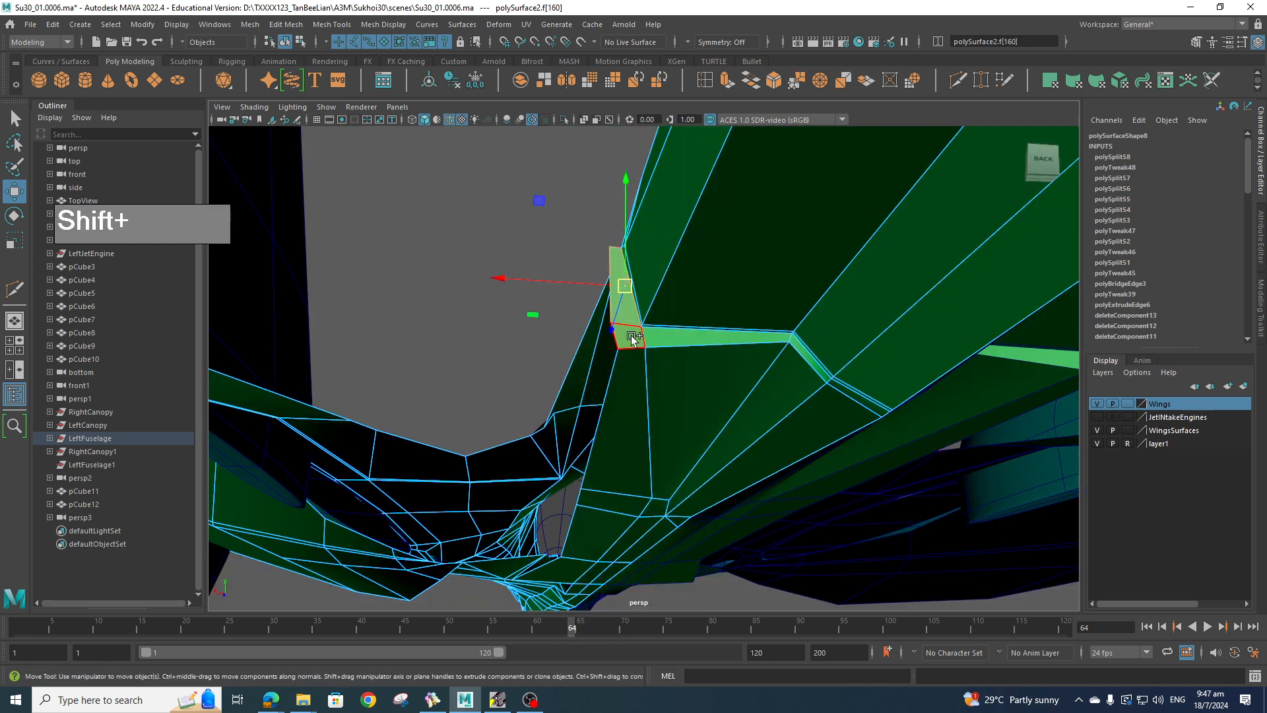
pyautogui.press('Delete')
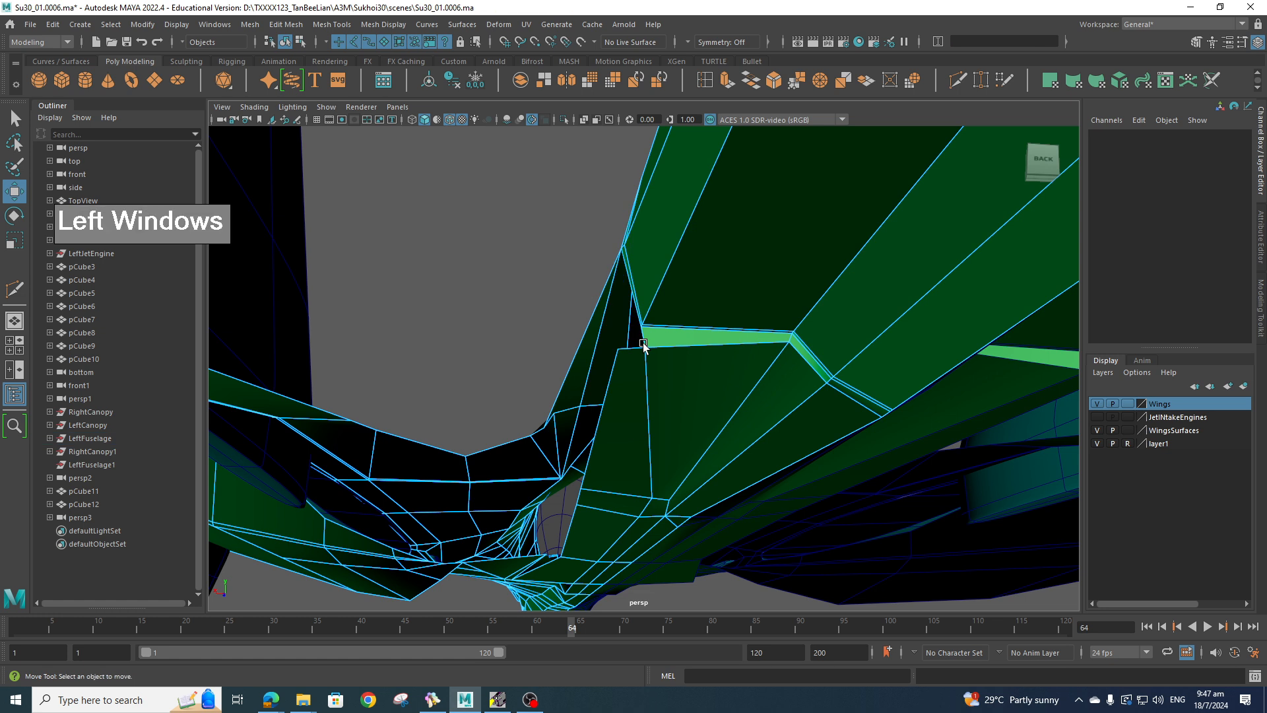
# - Hide the WingsSurfaces layer and show the JetINtakeEngines layer
pyautogui.keyDown('alt'); pyautogui.moveTo(643, 343); pyautogui.dragTo(670, 423); pyautogui.keyUp('alt')
pyautogui.press('super')
pyautogui.click(1099, 430)
pyautogui.click(1103, 420)
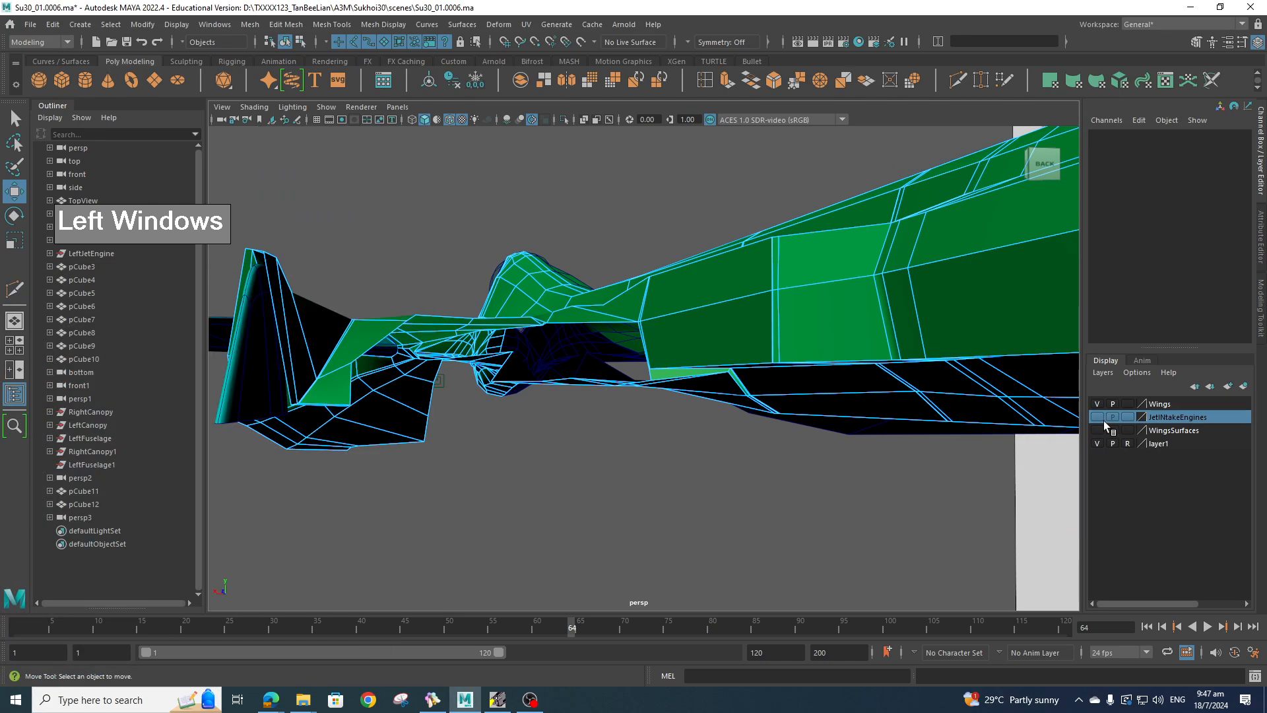
pyautogui.click(1098, 429)
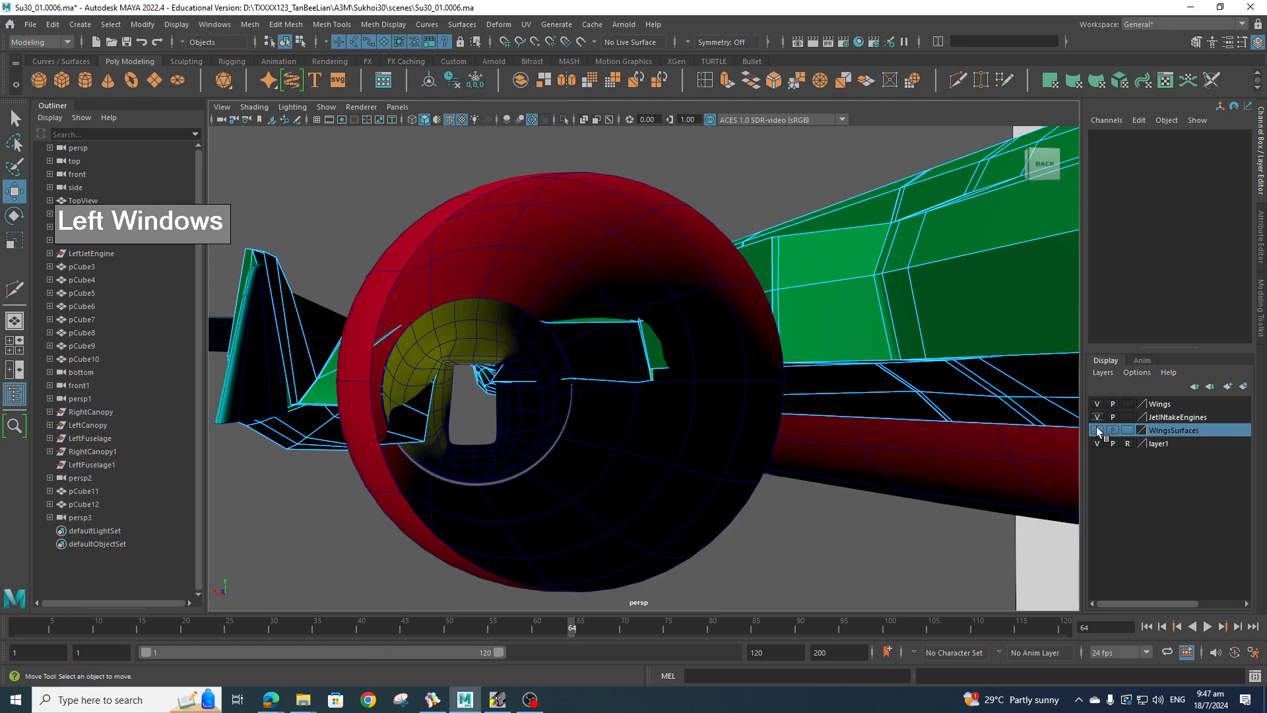
# - Show the fuselage in smooth preview and make the WingsSurfaces layer visible again
pyautogui.keyDown('alt'); pyautogui.moveTo(899, 456); pyautogui.dragTo(1076, 490); pyautogui.keyUp('alt')
pyautogui.press('super')
pyautogui.click(849, 430)
pyautogui.press('3')
pyautogui.scroll(-5, 820, 484)
pyautogui.scroll(-5, 808, 512)
pyautogui.scroll(5, 767, 466)
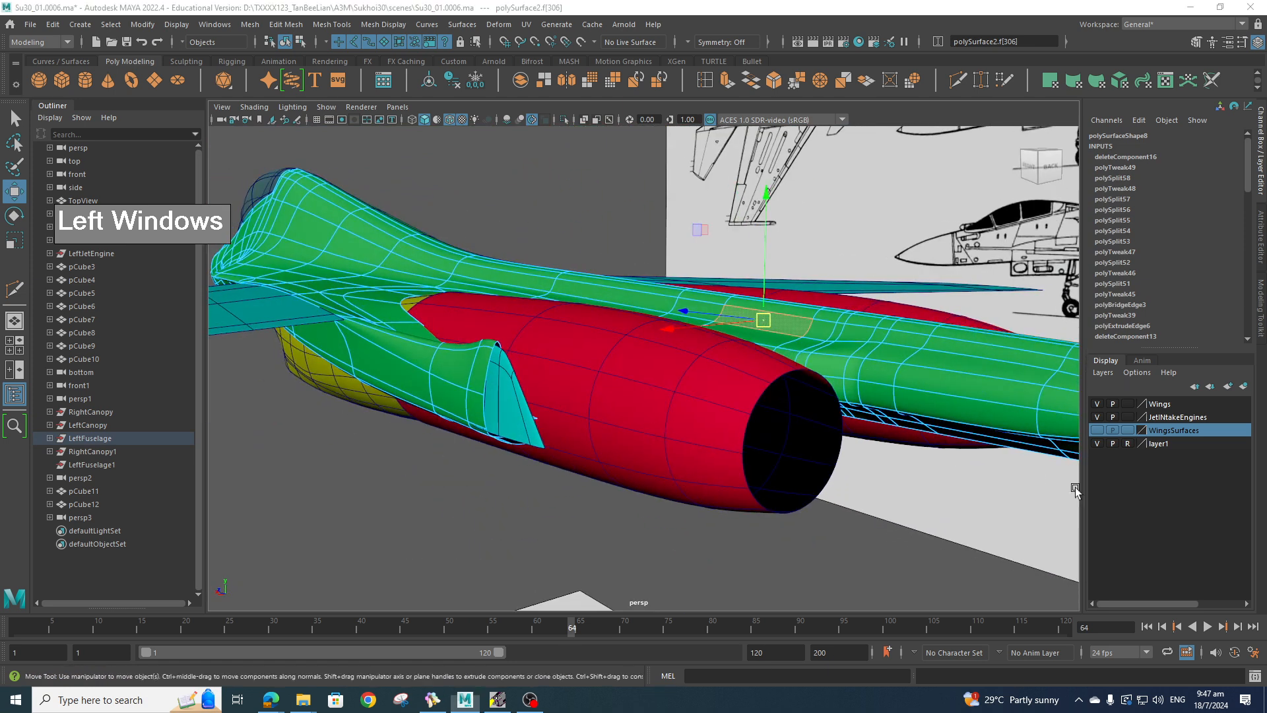
pyautogui.press('super')
pyautogui.click(1097, 430)
# - Examine the whole aircraft from behind and above, following the smoothed fuselage from the tail boom to the nose
pyautogui.keyDown('alt'); pyautogui.moveTo(738, 433); pyautogui.dragTo(653, 277); pyautogui.keyUp('alt')
pyautogui.click(718, 458)
pyautogui.press('super')
pyautogui.press('super')
pyautogui.press('super')
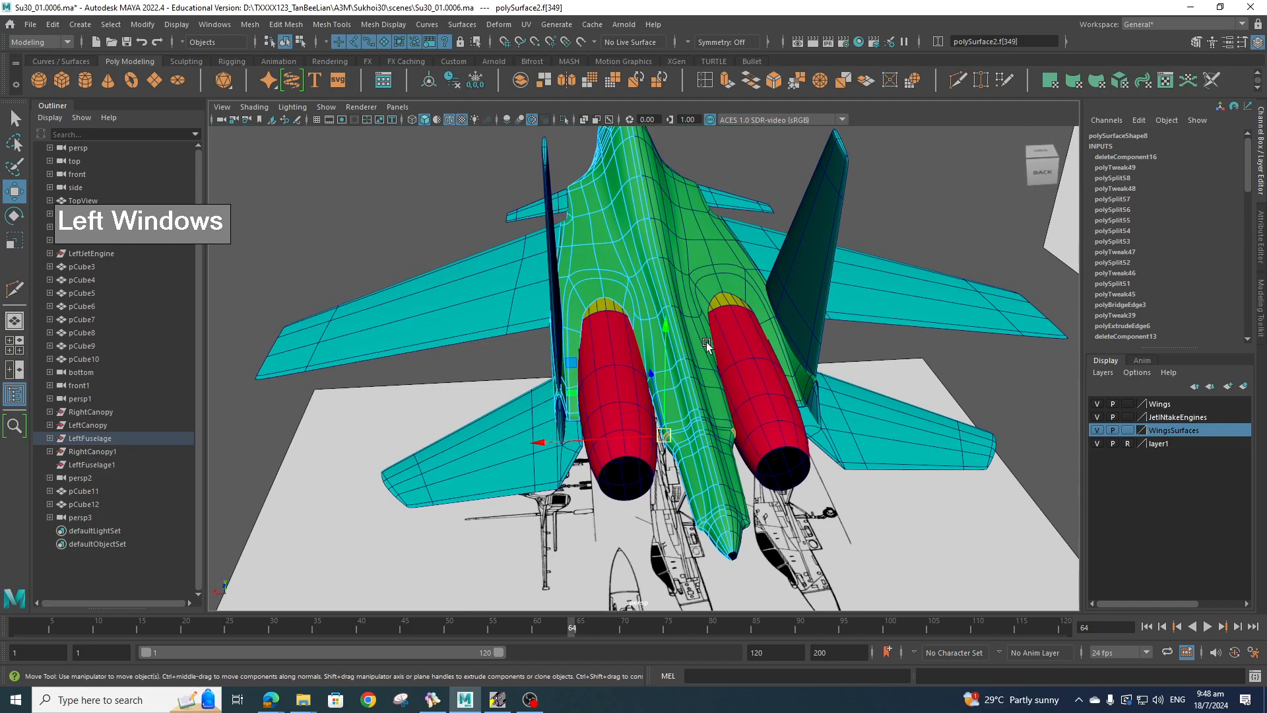
pyautogui.press('super')
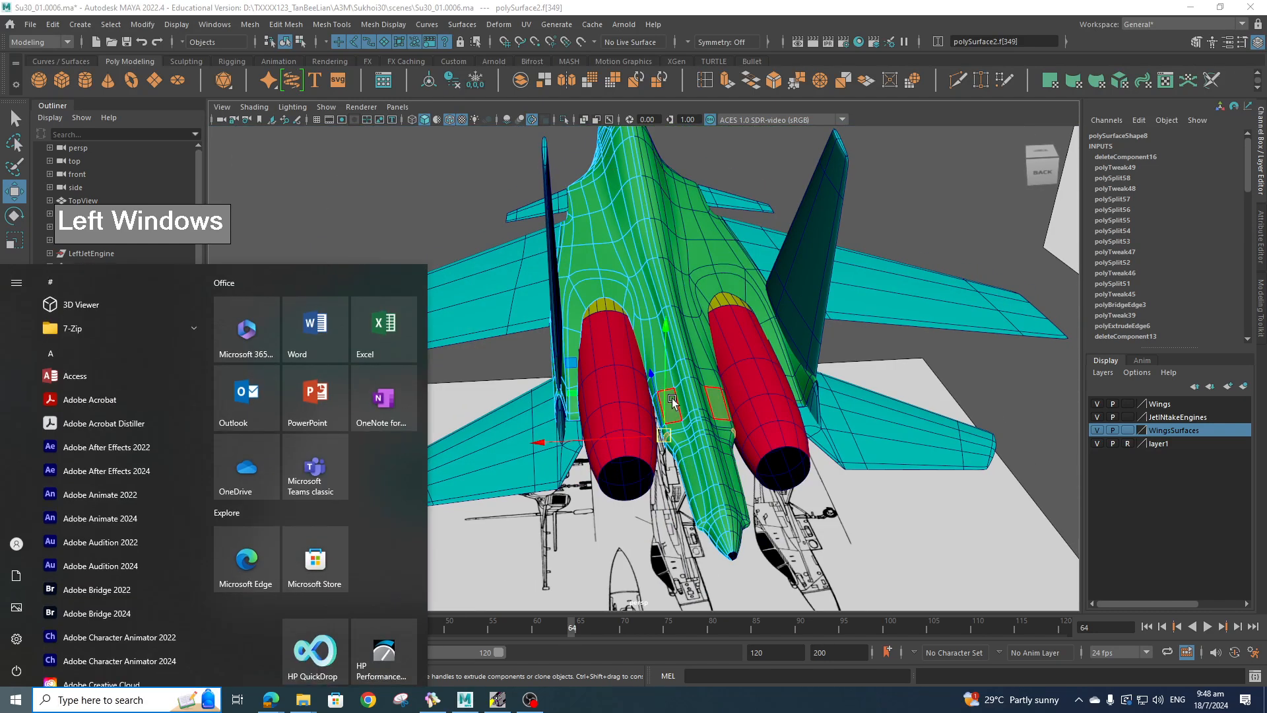
pyautogui.keyDown('alt'); pyautogui.moveTo(624, 165); pyautogui.dragTo(647, 321, button='middle'); pyautogui.keyUp('alt')
pyautogui.press('super')
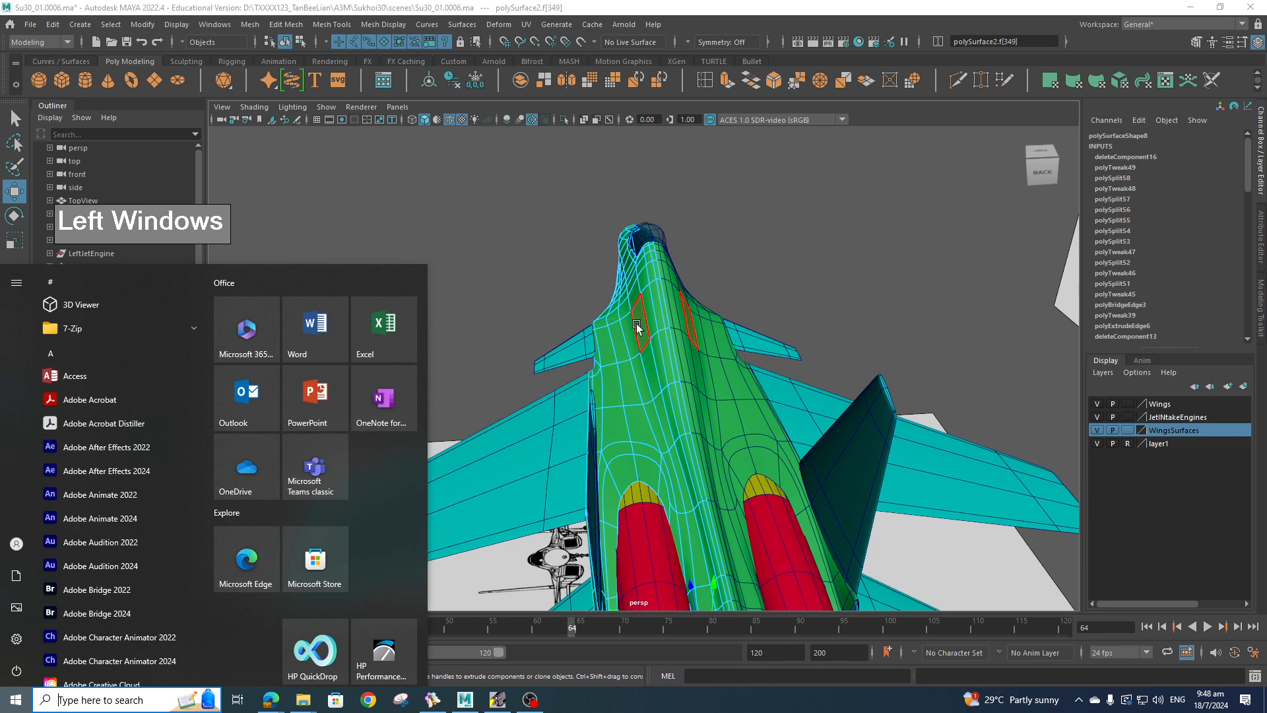
pyautogui.scroll(-4, 713, 470)
pyautogui.keyDown('alt'); pyautogui.moveTo(713, 470); pyautogui.dragTo(823, 501); pyautogui.keyUp('alt')
pyautogui.keyDown('alt'); pyautogui.moveTo(534, 433); pyautogui.dragTo(500, 448); pyautogui.keyUp('alt')
pyautogui.press('super')
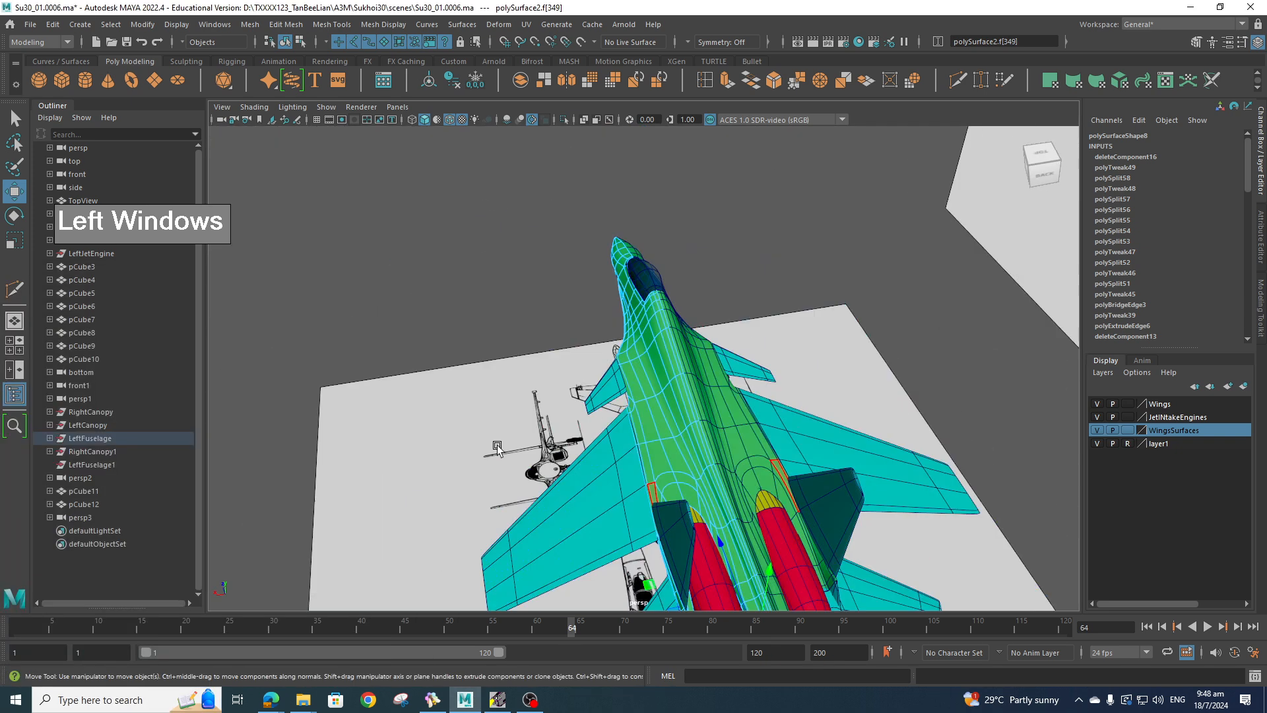
# - Select the mirrored fuselage half and compare the tail cone's outline with the reference drawing in the top view
pyautogui.keyDown('alt'); pyautogui.moveTo(653, 494); pyautogui.dragTo(597, 323, button='middle'); pyautogui.keyUp('alt')
pyautogui.scroll(6, 634, 356)
pyautogui.press('super')
pyautogui.scroll(2, 634, 355)
pyautogui.click(625, 381)
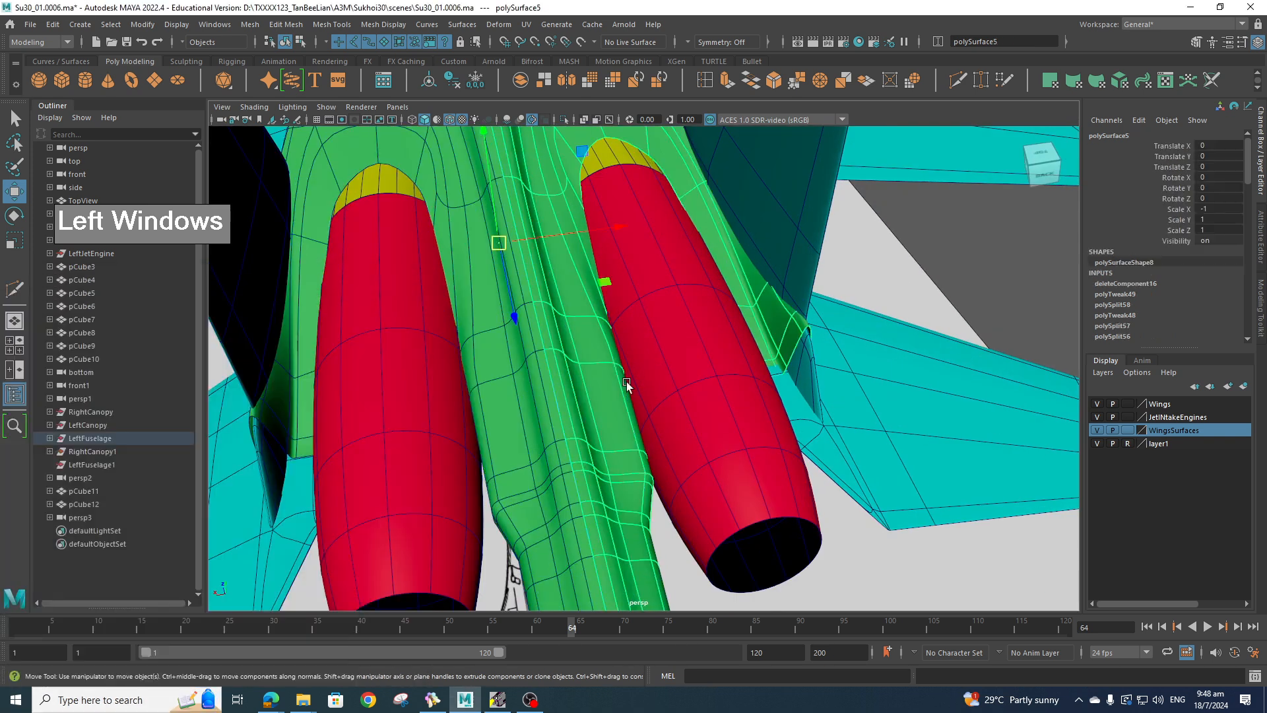
pyautogui.keyDown('alt'); pyautogui.moveTo(618, 392); pyautogui.dragTo(650, 349); pyautogui.keyUp('alt')
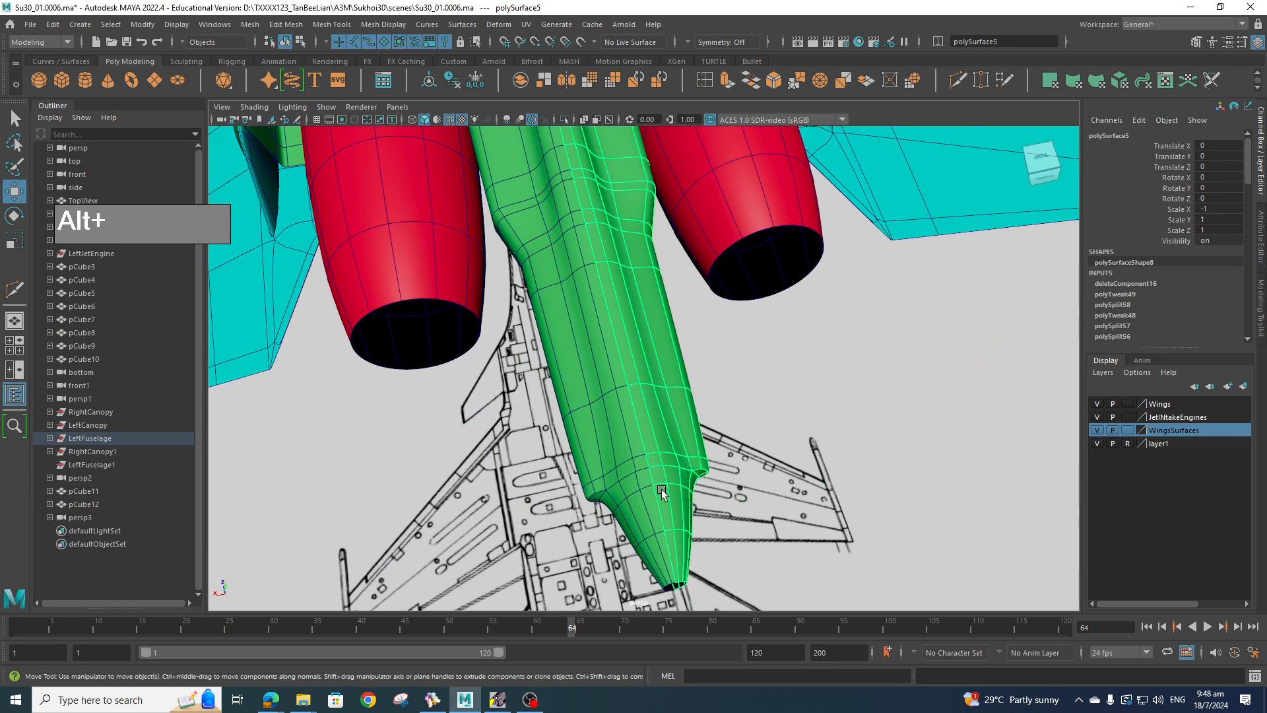
pyautogui.keyDown('alt'); pyautogui.moveTo(662, 492); pyautogui.dragTo(599, 489); pyautogui.keyUp('alt')
pyautogui.press('space')
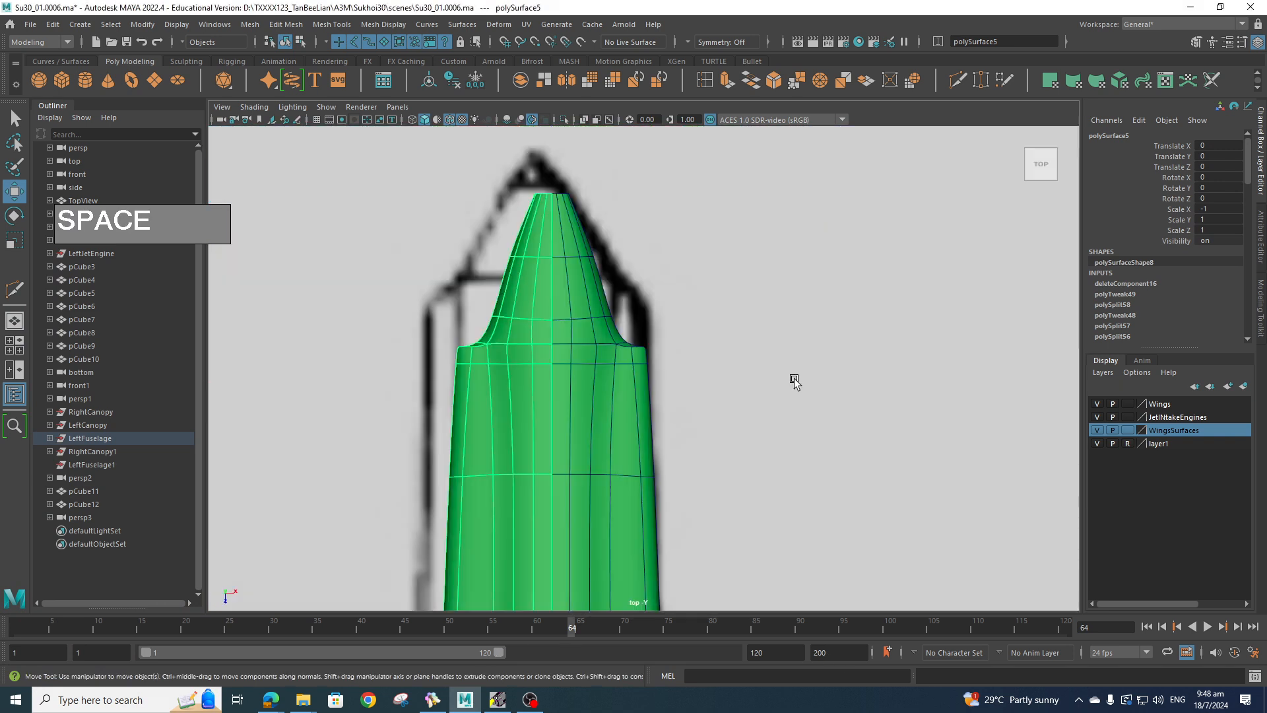
# - Select the faces at the tail cone's rear tip and grow the face selection forward along the tail boom
pyautogui.keyDown('alt'); pyautogui.moveTo(670, 427); pyautogui.dragTo(685, 458, button='middle'); pyautogui.keyUp('alt')
pyautogui.moveTo(586, 289); pyautogui.dragTo(586, 326, button='right')
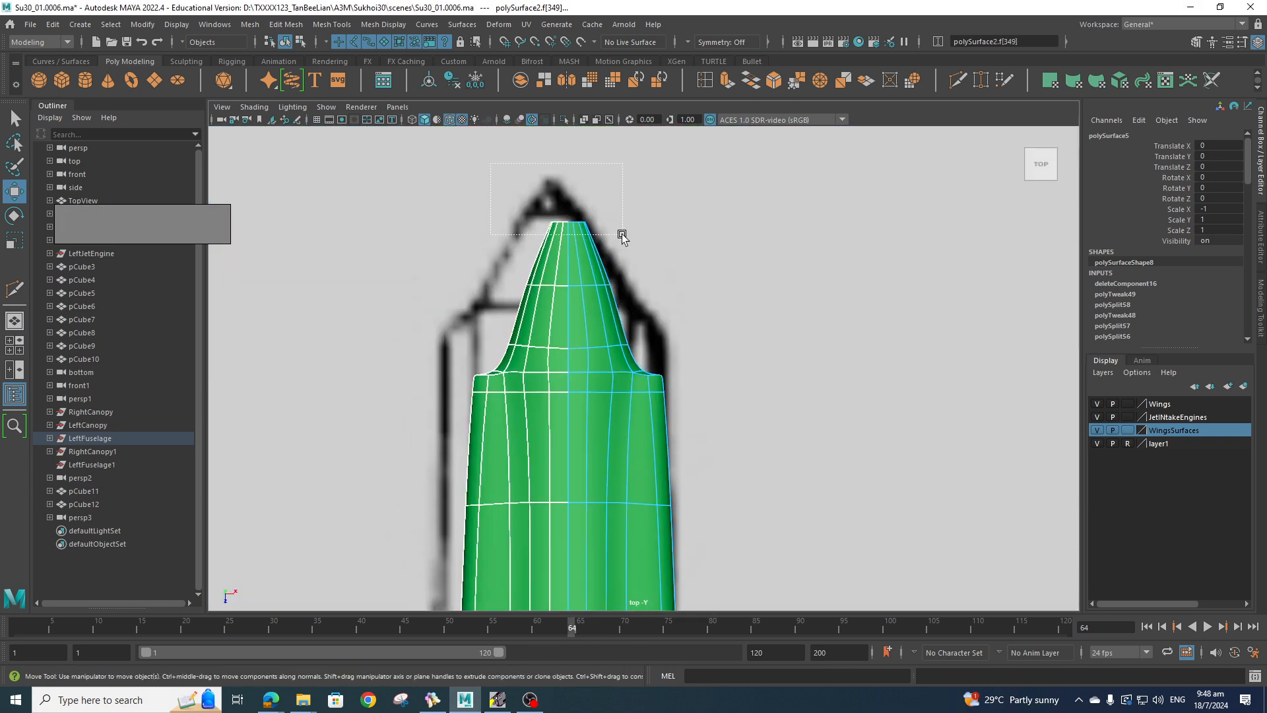
pyautogui.moveTo(622, 235); pyautogui.dragTo(645, 241)
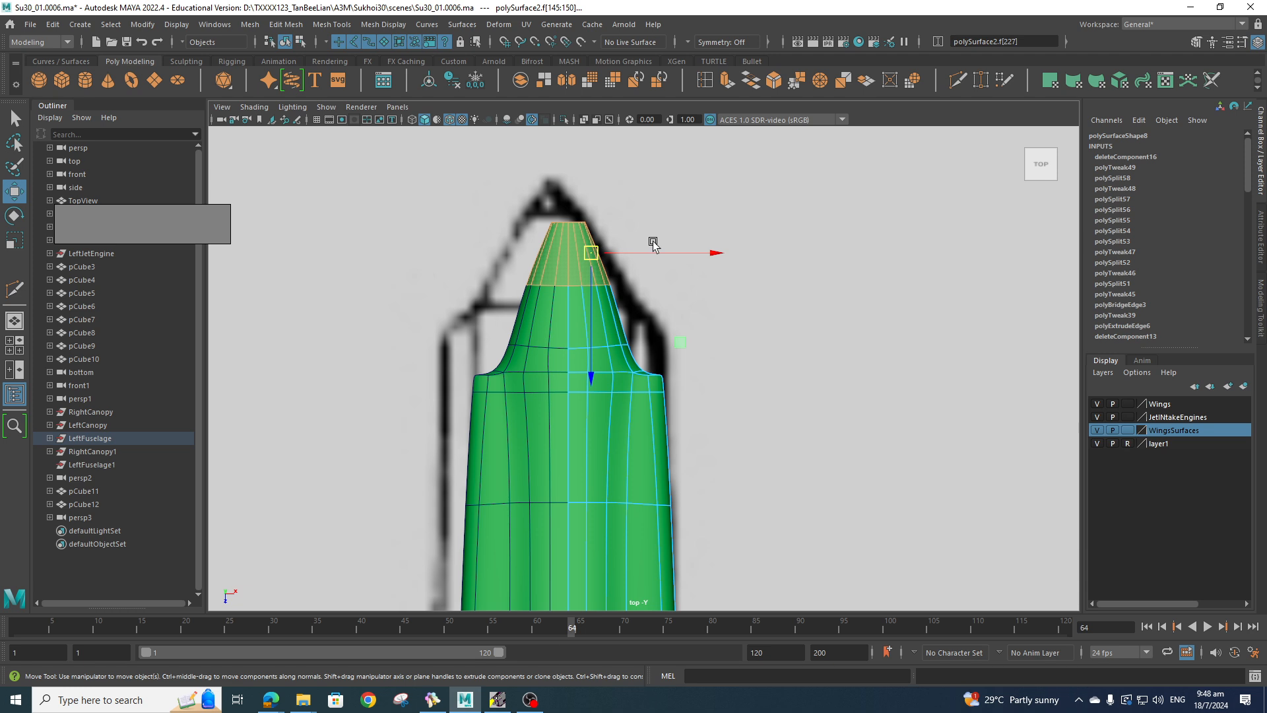
pyautogui.hotkey('shift', '.')
pyautogui.hotkey('shift', '.')
pyautogui.hotkey('shift', '.')
pyautogui.hotkey('shift', '.')
pyautogui.hotkey('shift', '.')
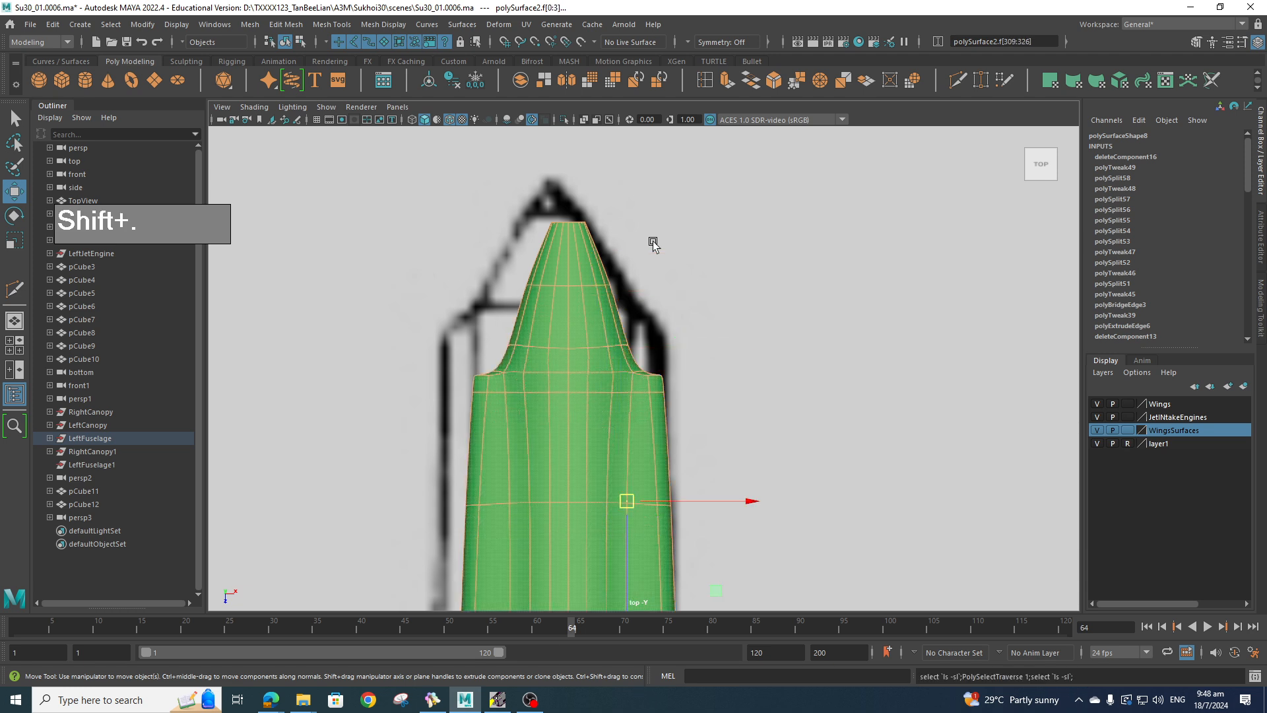
# - Extend the face selection farther forward so it covers the whole tail boom between the two engines
pyautogui.scroll(-8, 652, 241)
pyautogui.keyDown('alt'); pyautogui.moveTo(709, 384); pyautogui.dragTo(699, 348, button='middle'); pyautogui.keyUp('alt')
pyautogui.scroll(2, 699, 347)
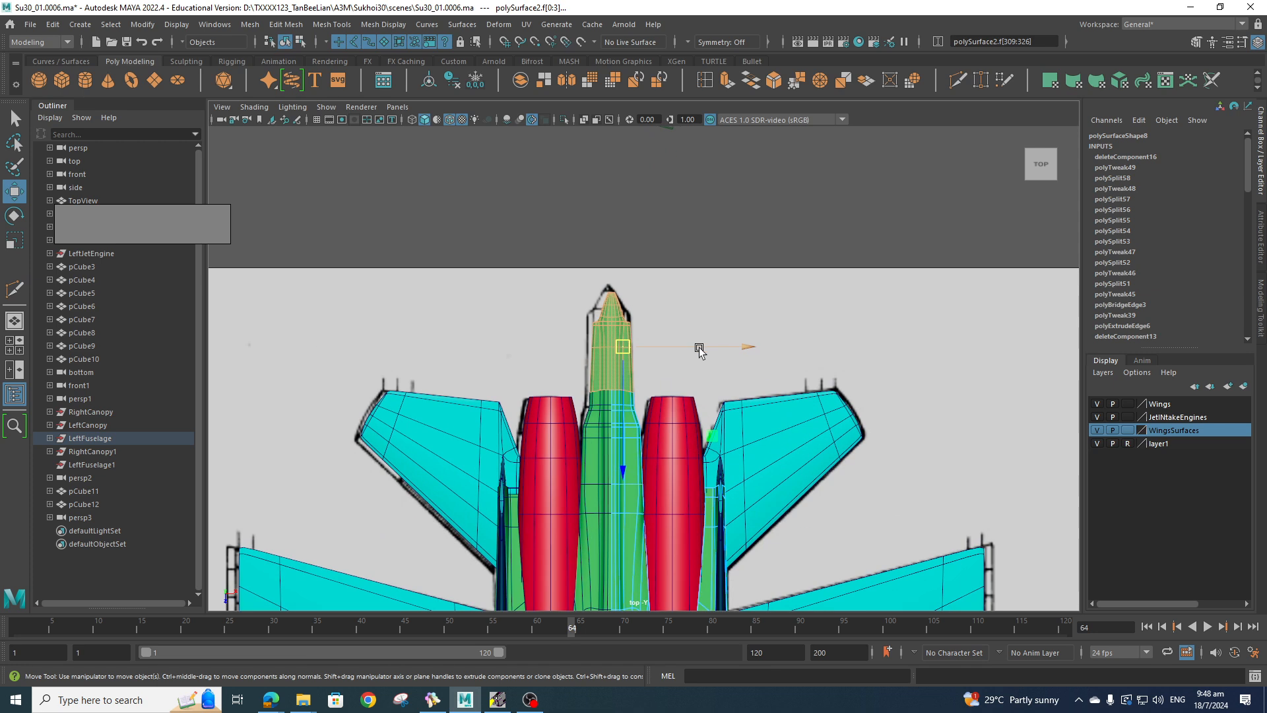
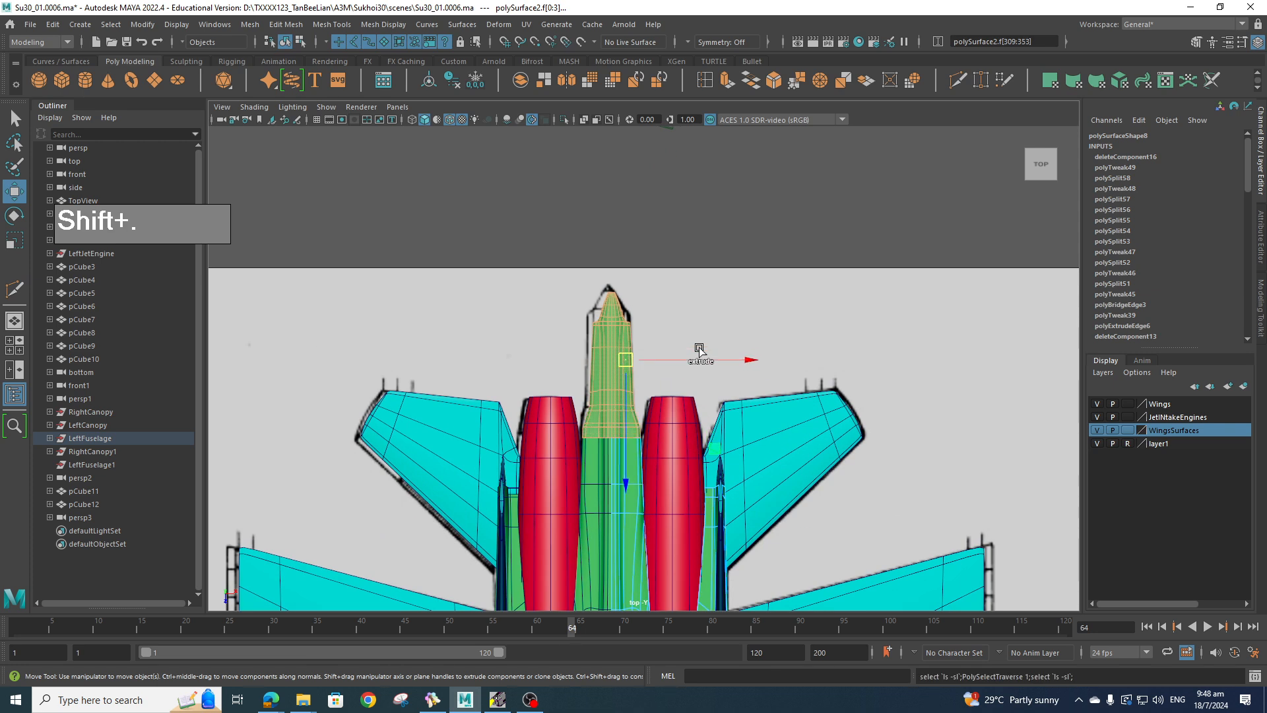
pyautogui.scroll(-2, 699, 348)
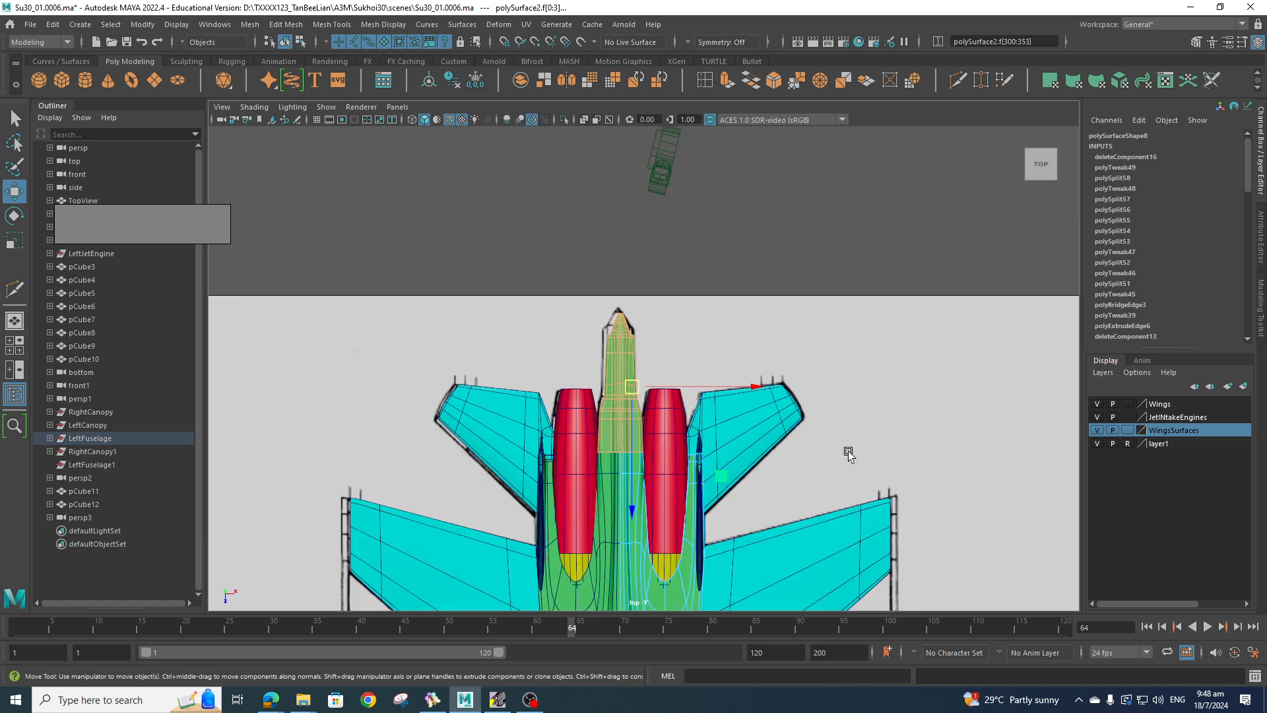
pyautogui.keyDown('alt'); pyautogui.moveTo(847, 452); pyautogui.dragTo(719, 468); pyautogui.keyUp('alt')
pyautogui.press('space')
pyautogui.moveTo(752, 383); pyautogui.dragTo(759, 349)
pyautogui.keyDown('alt'); pyautogui.moveTo(653, 366); pyautogui.dragTo(728, 484); pyautogui.keyUp('alt')
pyautogui.keyDown('alt'); pyautogui.moveTo(724, 469); pyautogui.dragTo(726, 469); pyautogui.keyUp('alt')
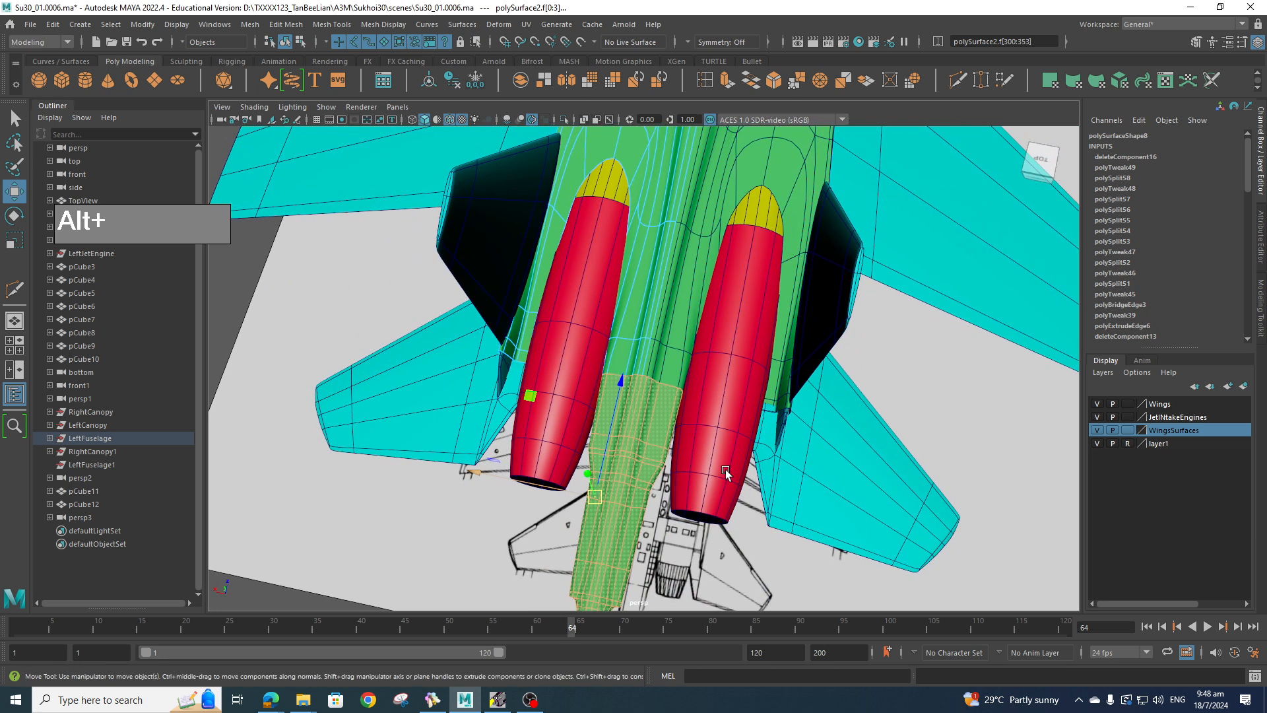
pyautogui.hotkey('shift', '.')
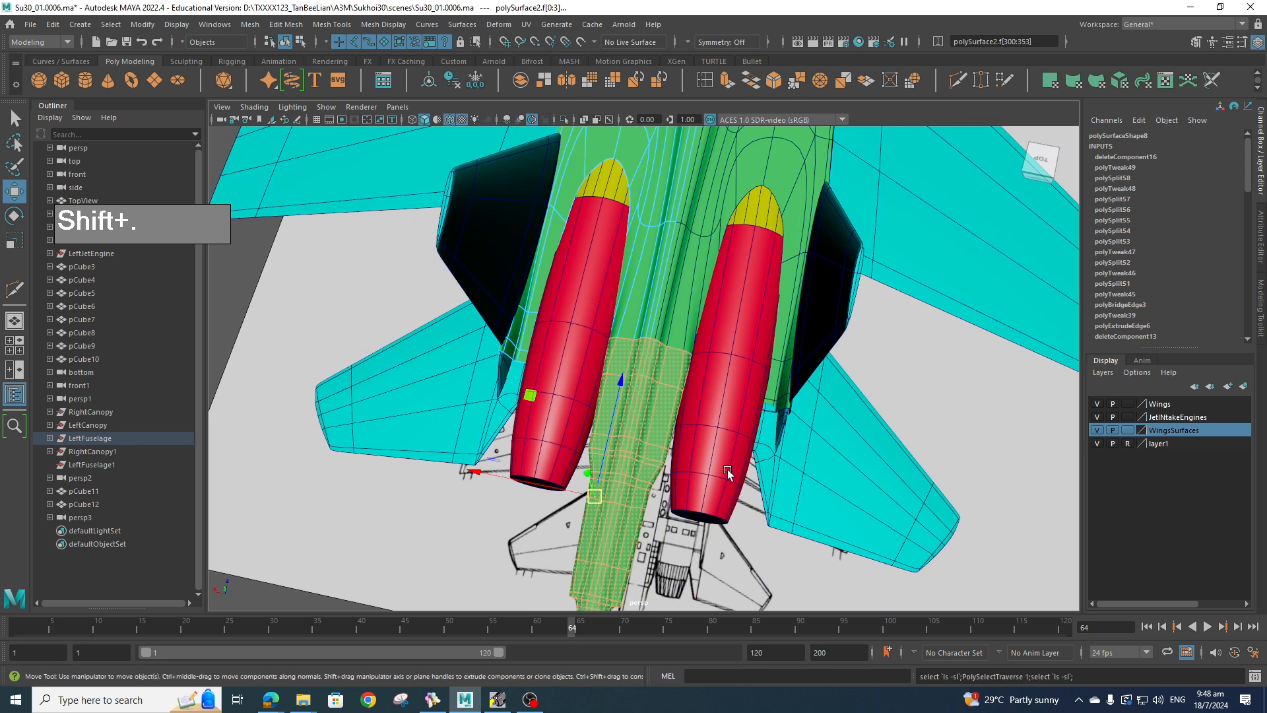
pyautogui.scroll(-4, 727, 470)
pyautogui.keyDown('alt'); pyautogui.moveTo(763, 387); pyautogui.dragTo(719, 342); pyautogui.keyUp('alt')
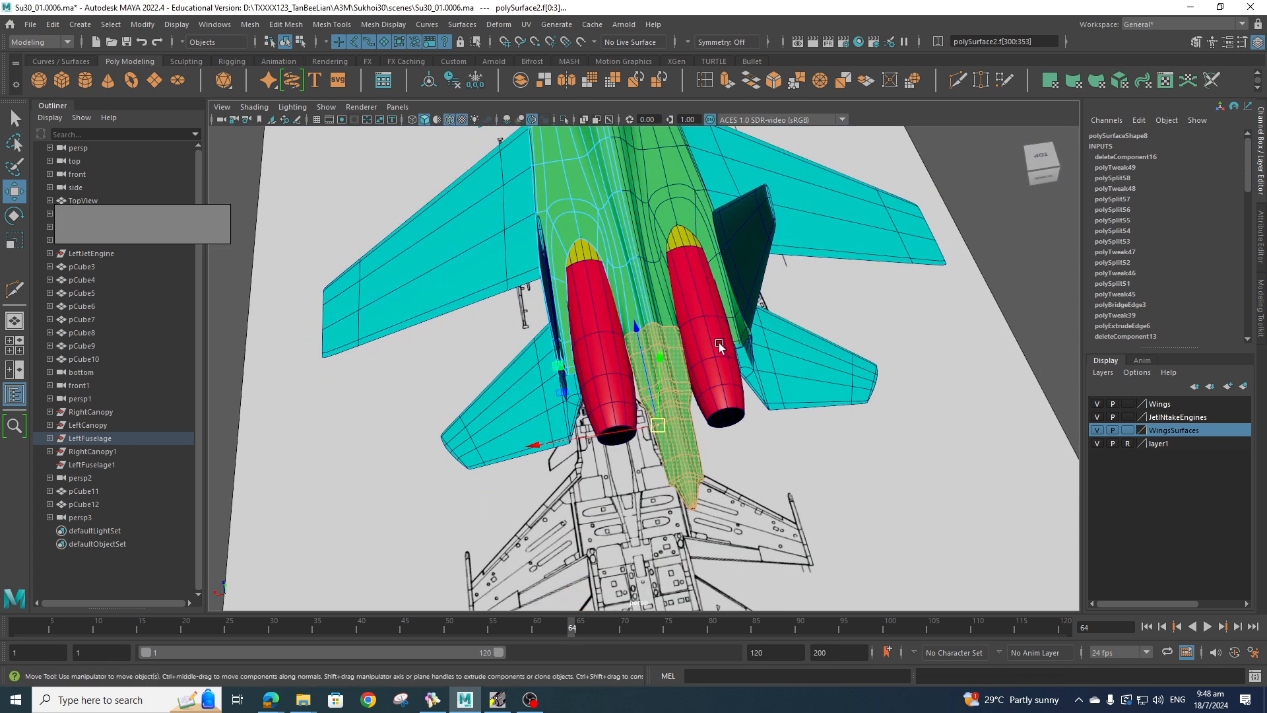
# - Extract the selected tail boom faces into a separate object and select the remaining main fuselage half
pyautogui.click(537, 81)
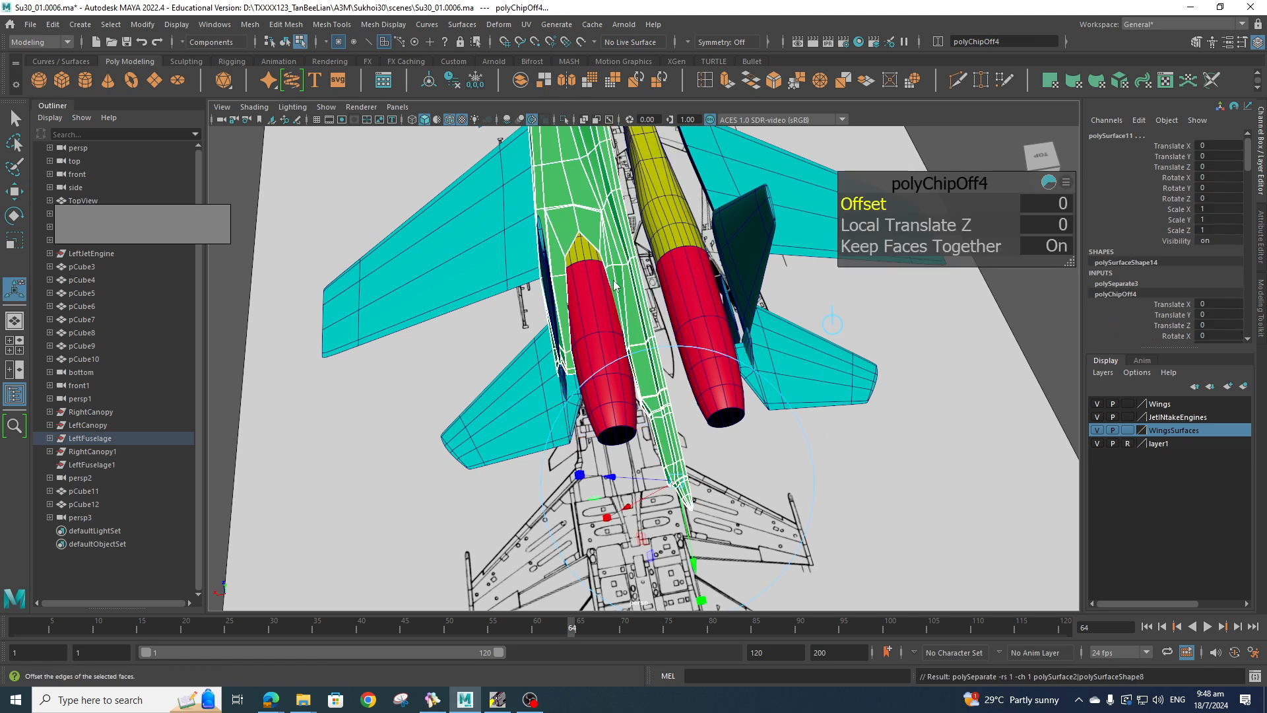
pyautogui.moveTo(613, 286); pyautogui.dragTo(669, 263, button='right')
pyautogui.press('q')
pyautogui.click(916, 302)
pyautogui.click(603, 232)
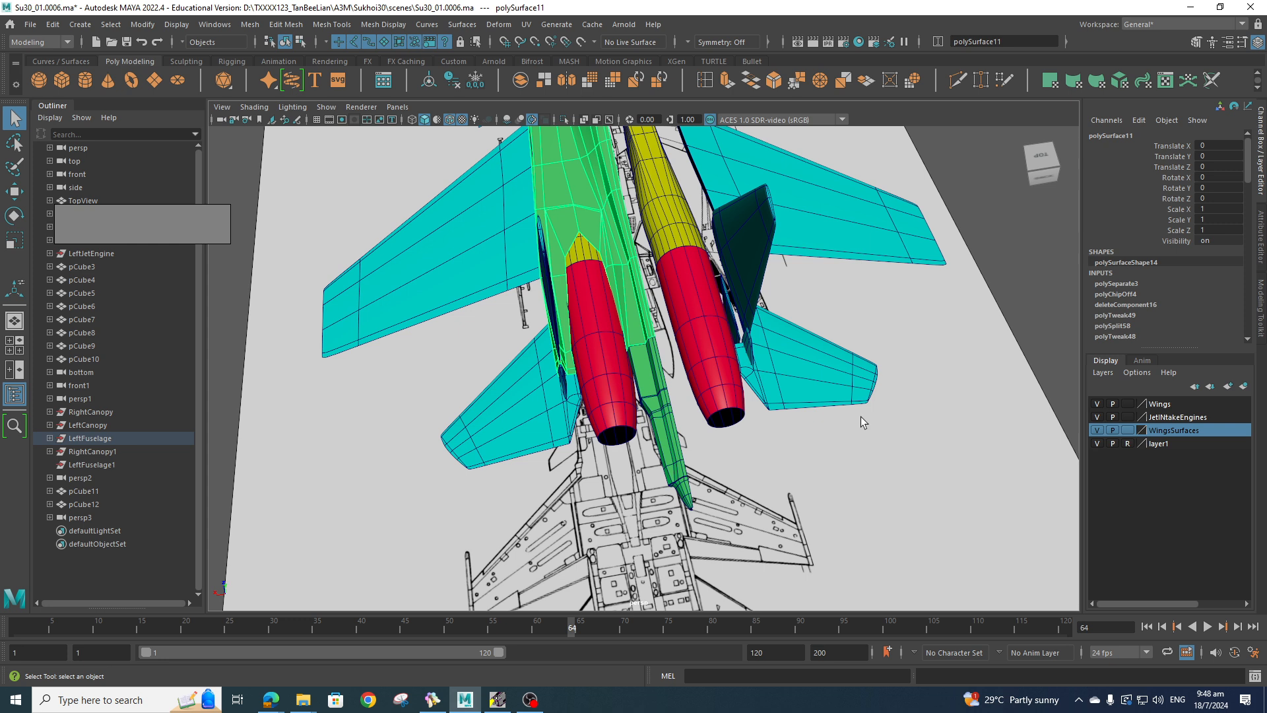
pyautogui.keyDown('alt'); pyautogui.moveTo(861, 423); pyautogui.dragTo(817, 466); pyautogui.keyUp('alt')
pyautogui.press('w')
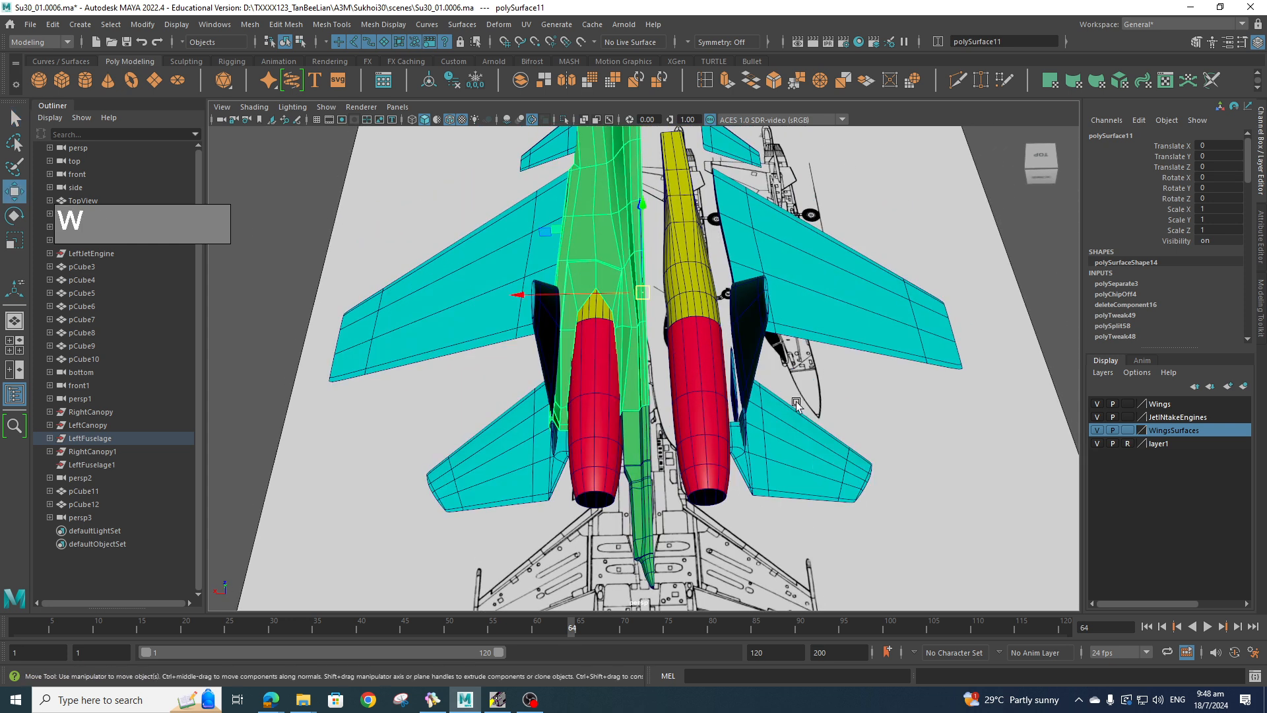
pyautogui.keyDown('alt'); pyautogui.moveTo(796, 404); pyautogui.dragTo(104, 68); pyautogui.keyUp('alt')
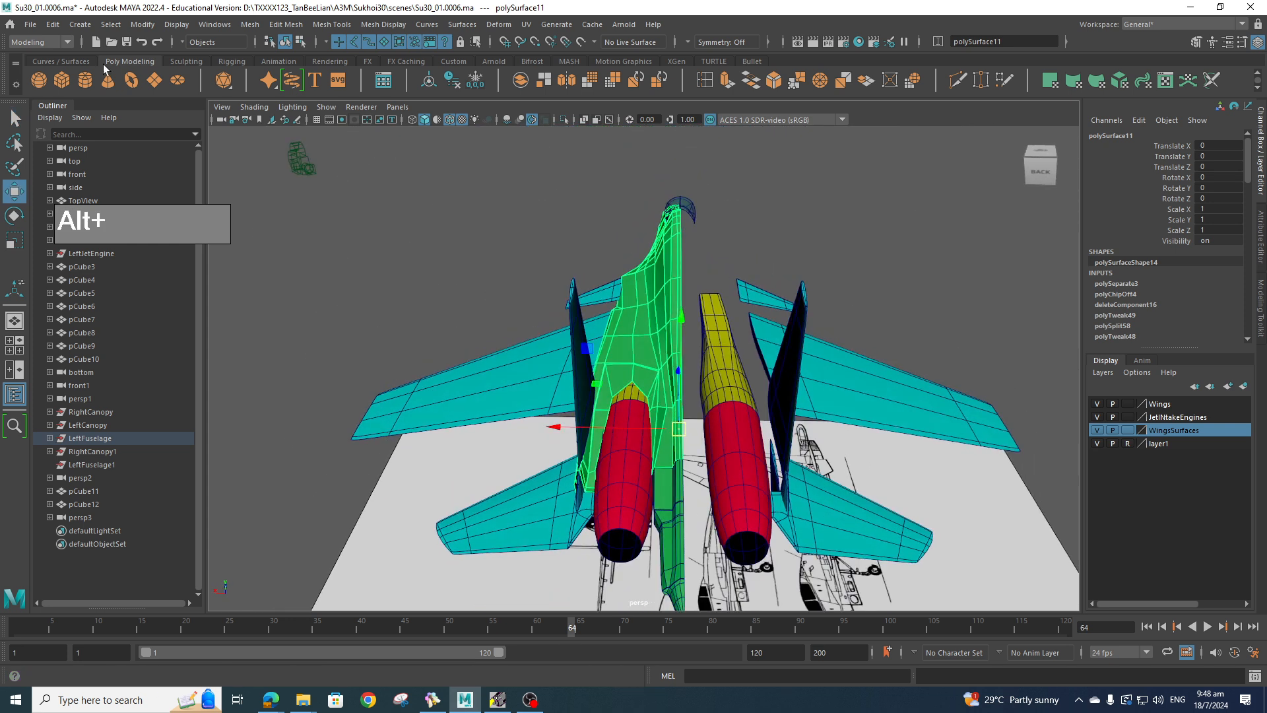
pyautogui.click(52, 25)
pyautogui.click(116, 232)
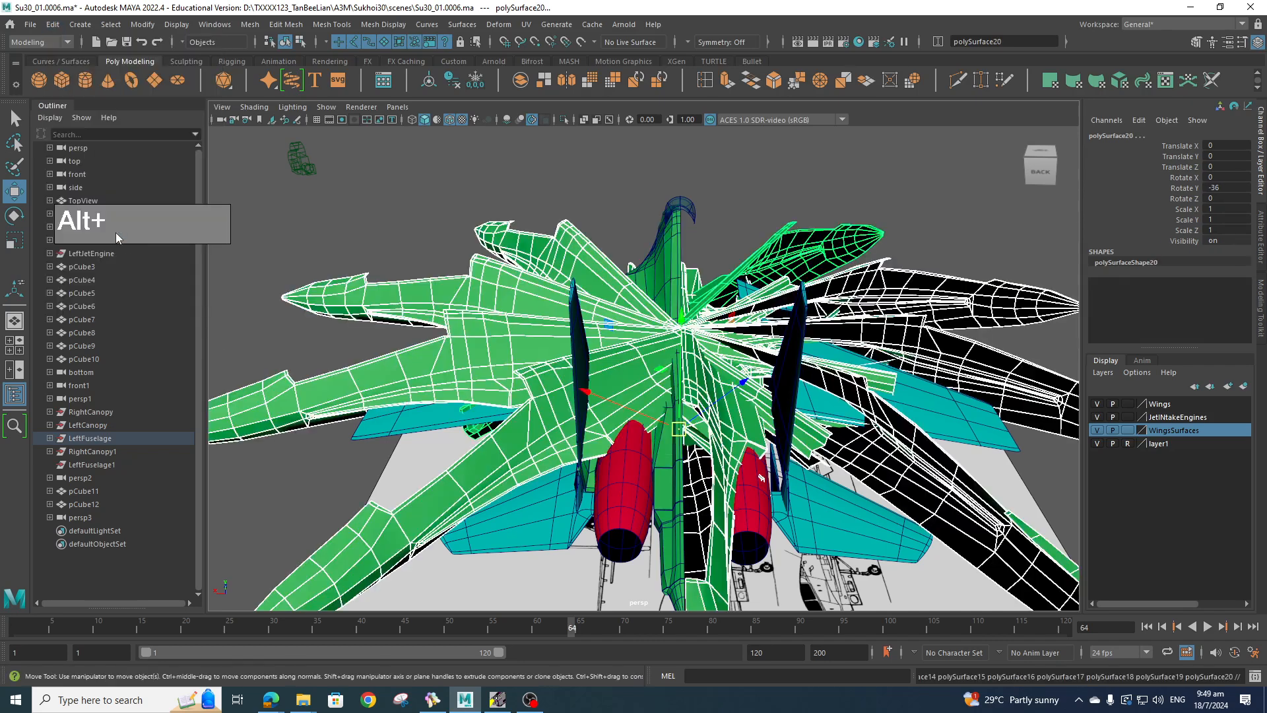
pyautogui.hotkey('ctrl', 'z')
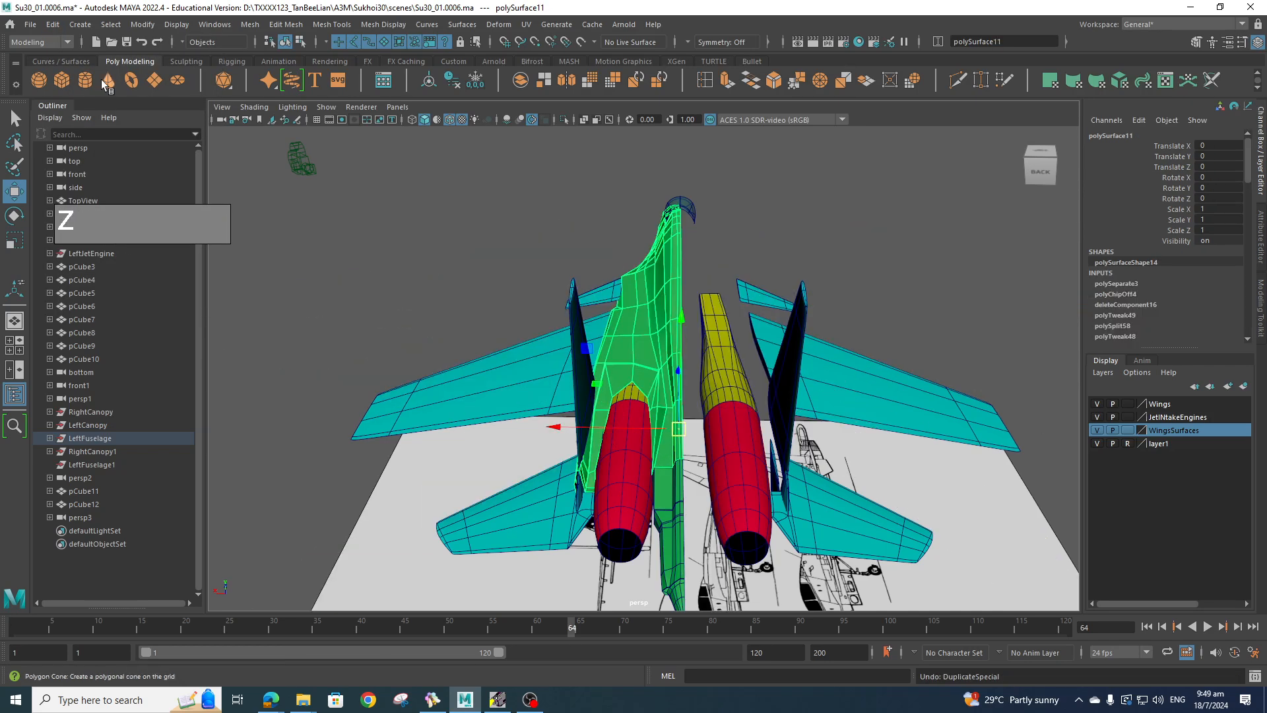
# - Mirror the main fuselage half with Duplicate Special, using reset settings, Instance geometry and a scale X of -1
pyautogui.click(52, 24)
pyautogui.click(212, 232)
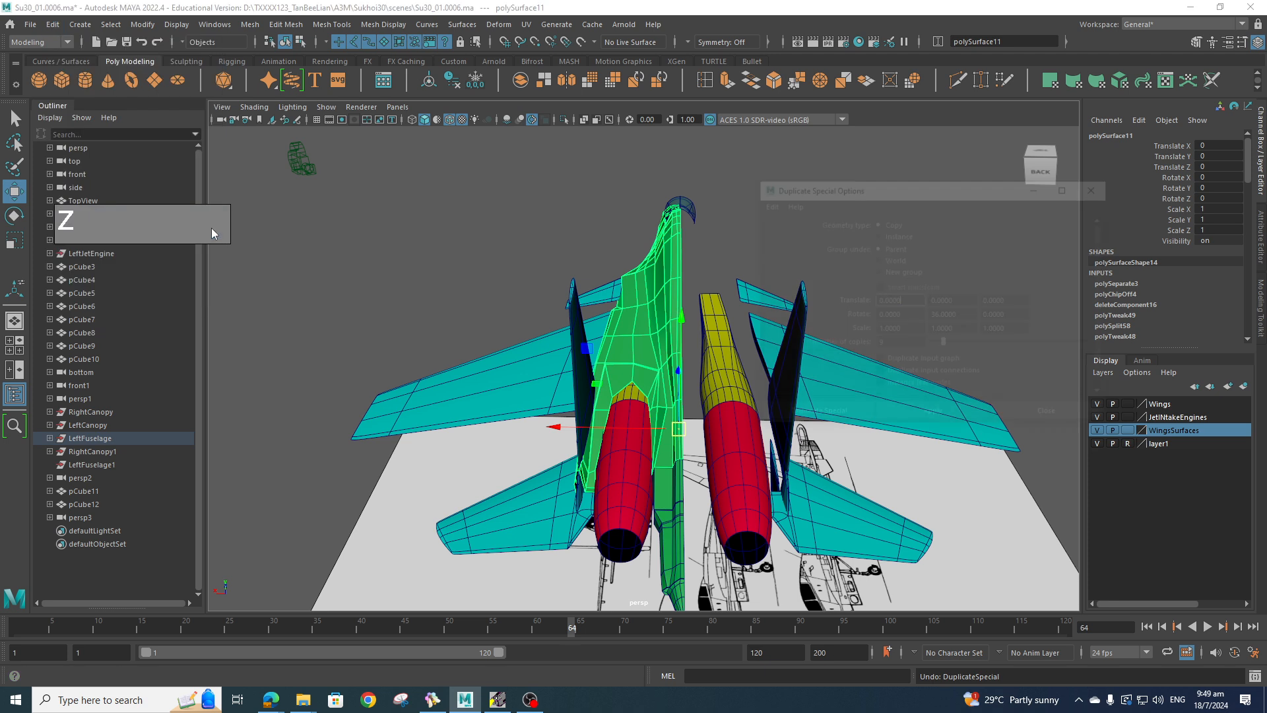
pyautogui.click(877, 235)
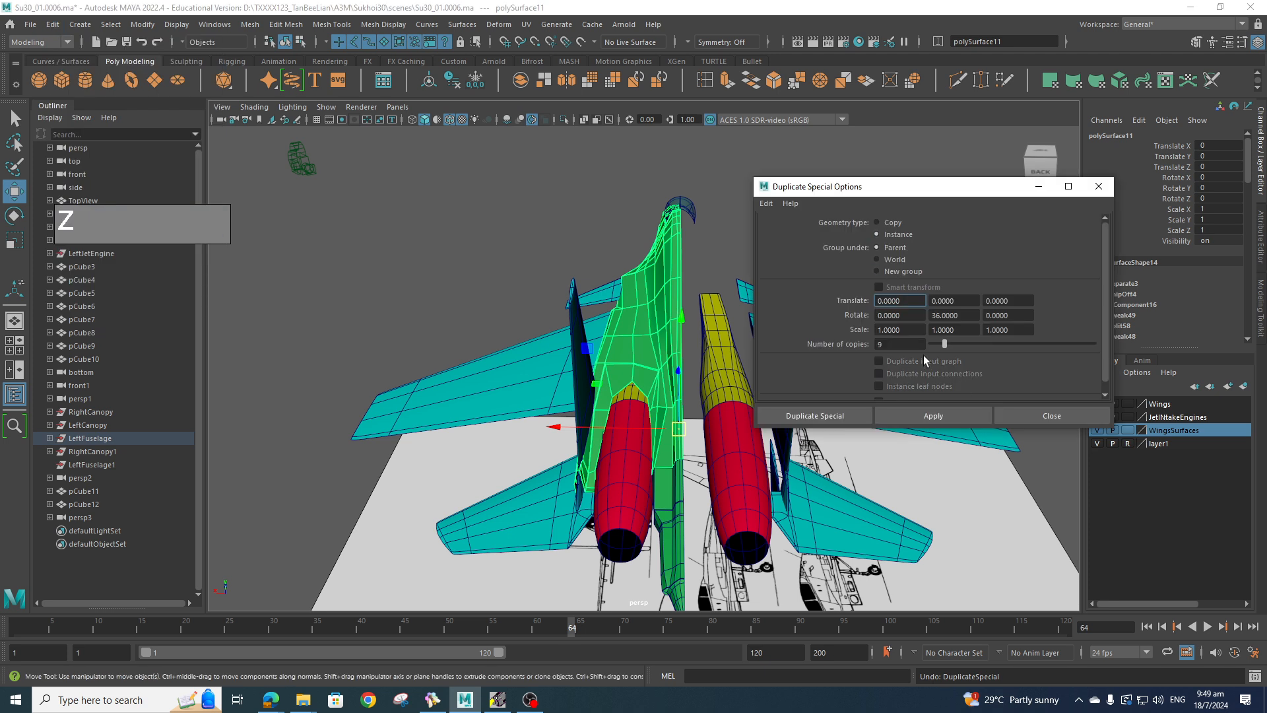
pyautogui.click(766, 203)
pyautogui.click(791, 245)
pyautogui.write('-1')
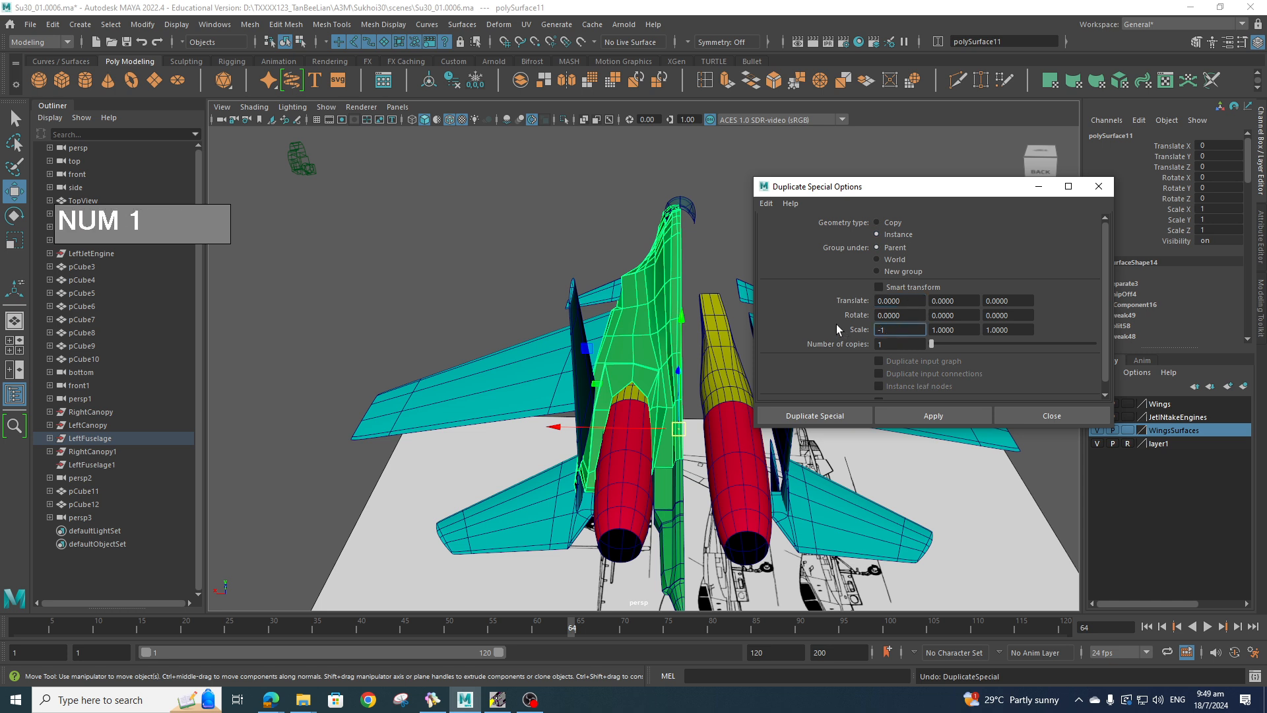
pyautogui.click(804, 421)
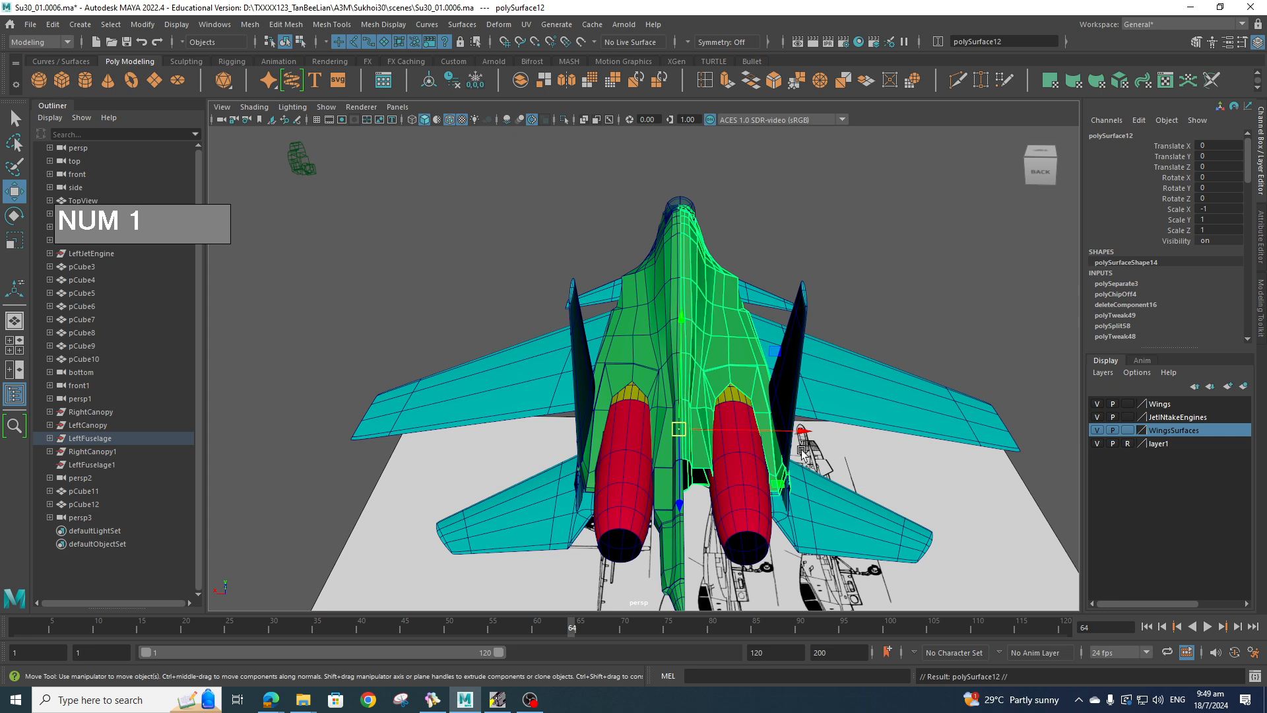
# - Select the extracted tail boom half and mirror it as an instance with the same Duplicate Special settings
pyautogui.keyDown('alt'); pyautogui.moveTo(799, 428); pyautogui.dragTo(720, 425); pyautogui.keyUp('alt')
pyautogui.click(703, 443)
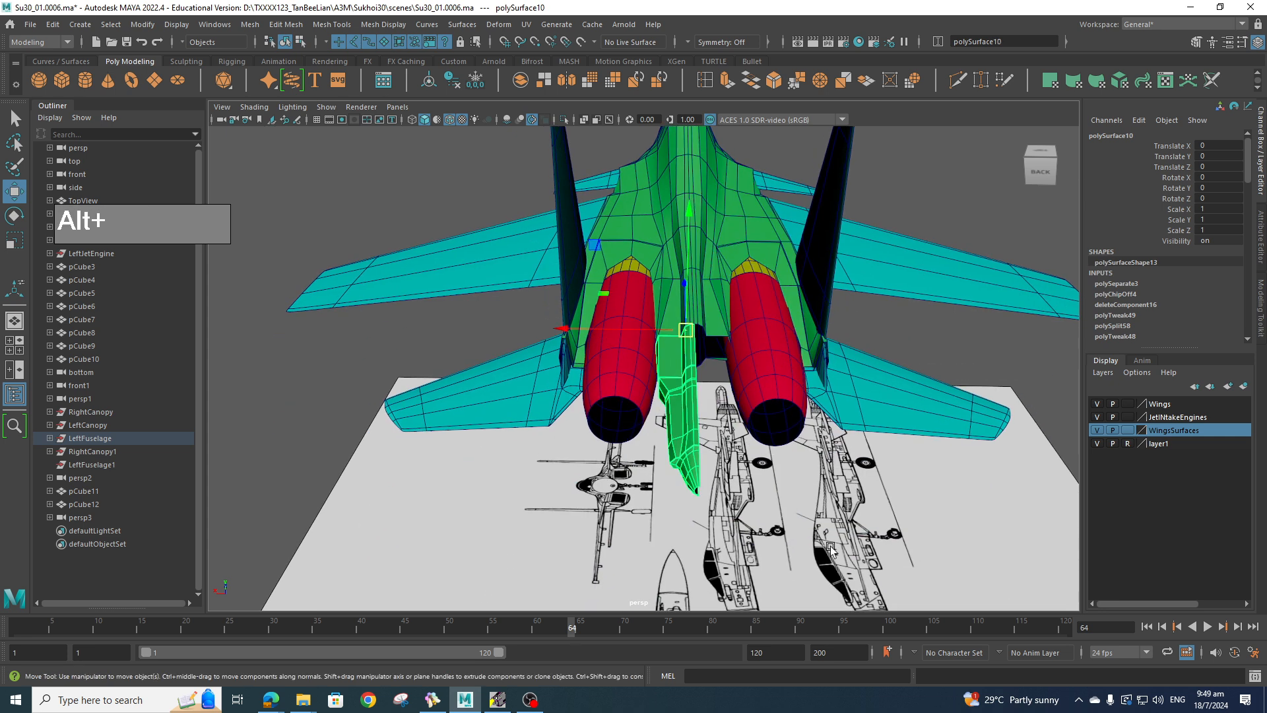
pyautogui.press('g')
# - Show the tail boom in smooth preview
pyautogui.keyDown('alt'); pyautogui.moveTo(843, 445); pyautogui.dragTo(744, 406); pyautogui.keyUp('alt')
pyautogui.click(687, 321)
pyautogui.click(744, 406)
pyautogui.keyDown('alt'); pyautogui.moveTo(745, 405); pyautogui.dragTo(759, 414, button='right'); pyautogui.keyUp('alt')
pyautogui.press('3')
pyautogui.keyDown('alt'); pyautogui.moveTo(762, 416); pyautogui.dragTo(761, 447); pyautogui.keyUp('alt')
pyautogui.keyDown('alt'); pyautogui.moveTo(761, 446); pyautogui.dragTo(754, 363, button='right'); pyautogui.keyUp('alt')
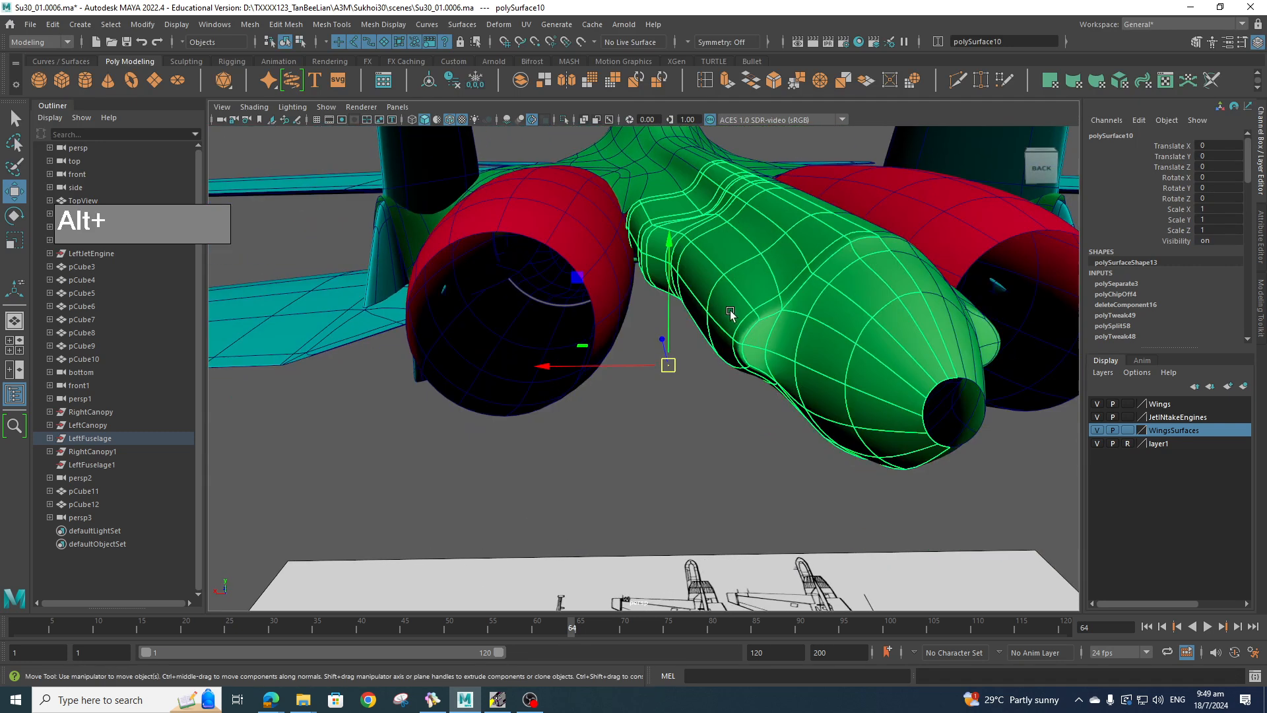
# - Select the edges along the tail boom's upper side, around its rear shoulder, across the tail cone junction and along its lower side
pyautogui.moveTo(723, 297); pyautogui.dragTo(693, 290, button='right')
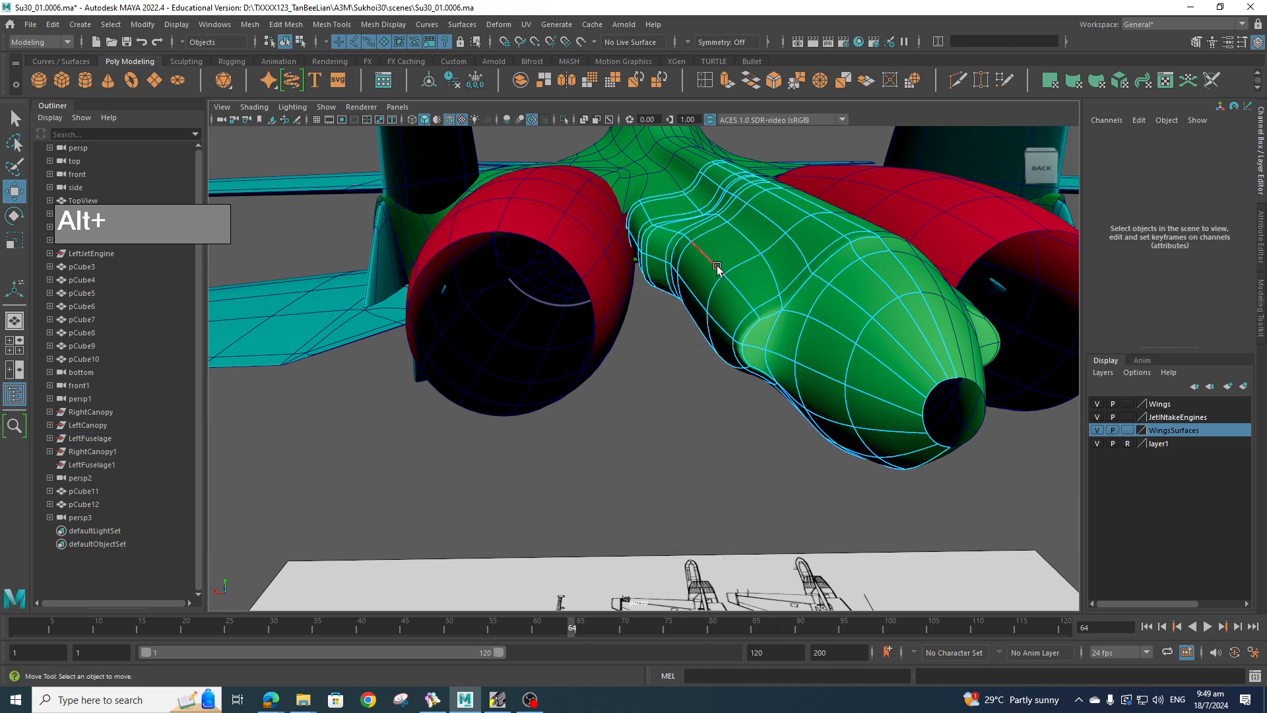
pyautogui.doubleClick(717, 267)
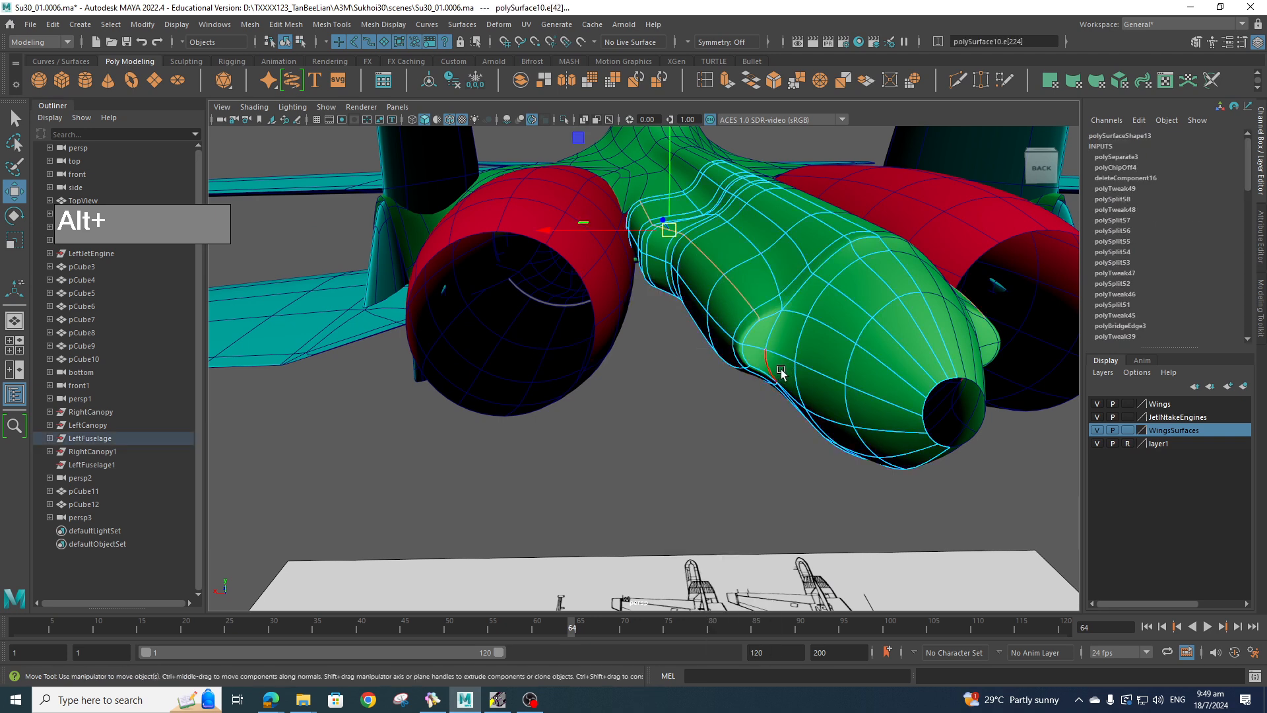
pyautogui.keyDown('shift'); pyautogui.click(768, 318); pyautogui.keyUp('shift')
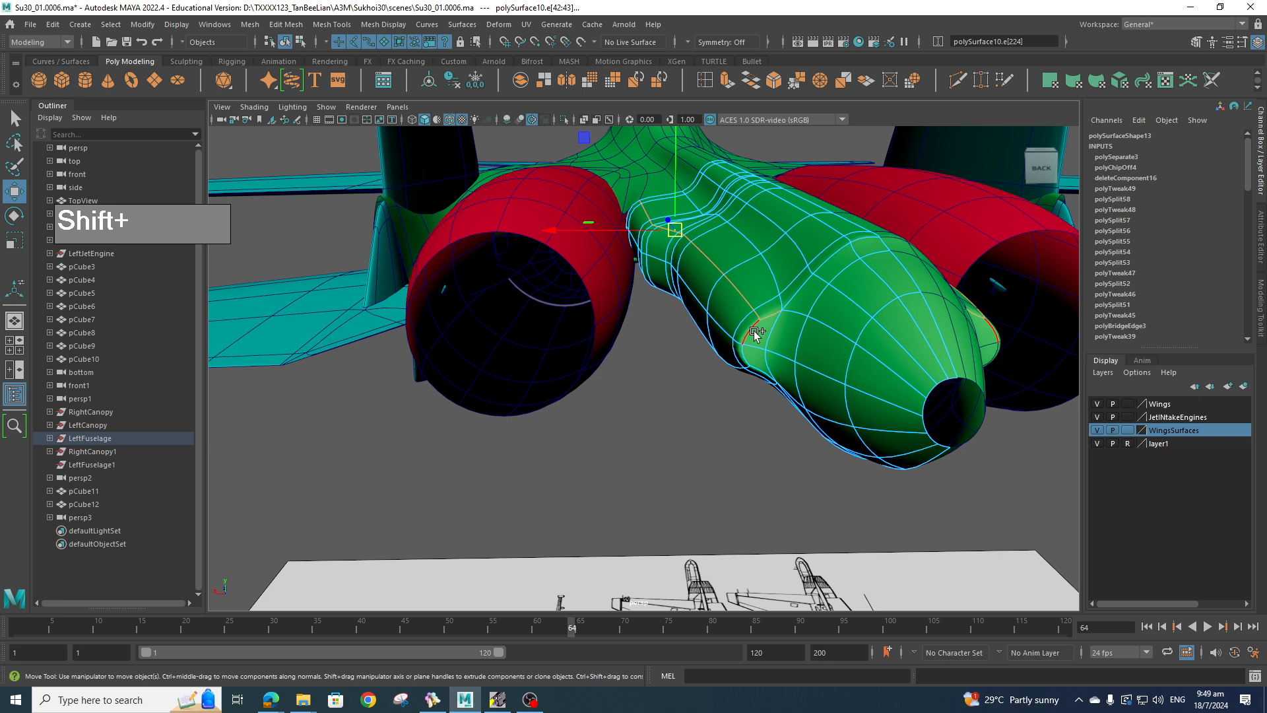
pyautogui.keyDown('shift'); pyautogui.click(757, 368); pyautogui.keyUp('shift')
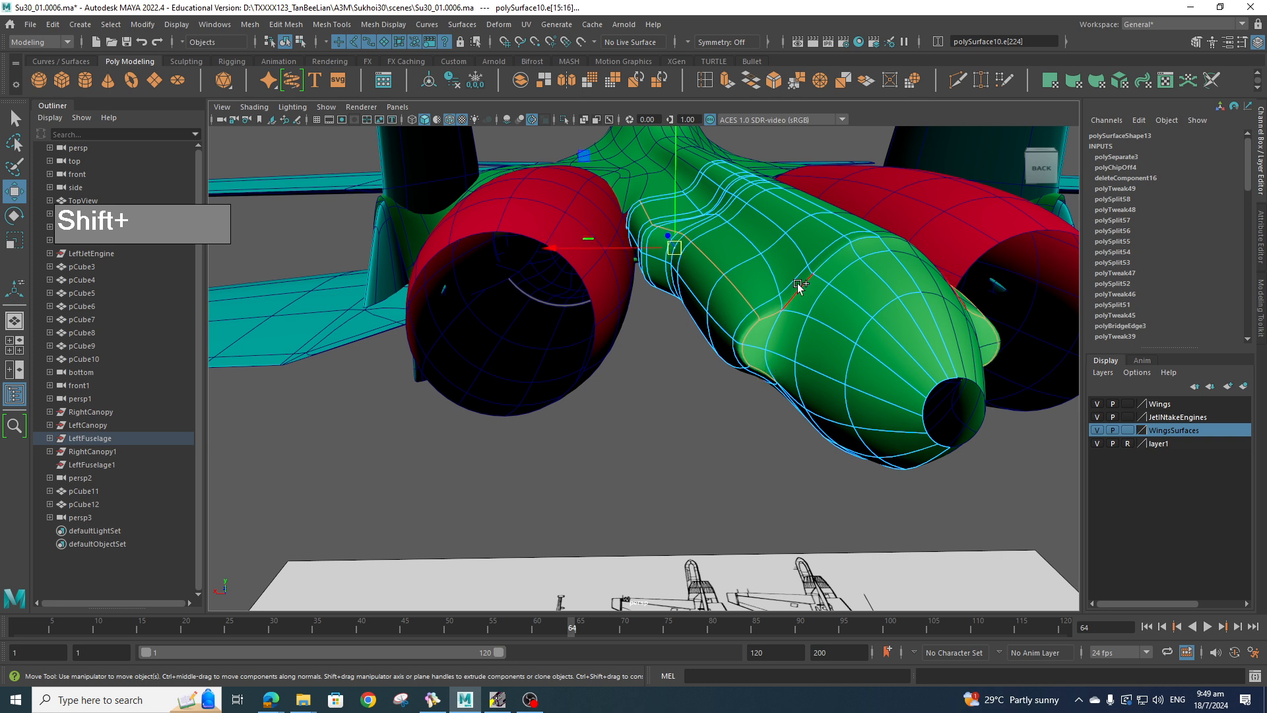
pyautogui.keyDown('shift'); pyautogui.click(799, 285); pyautogui.keyUp('shift')
pyautogui.keyDown('shift'); pyautogui.click(737, 367); pyautogui.keyUp('shift')
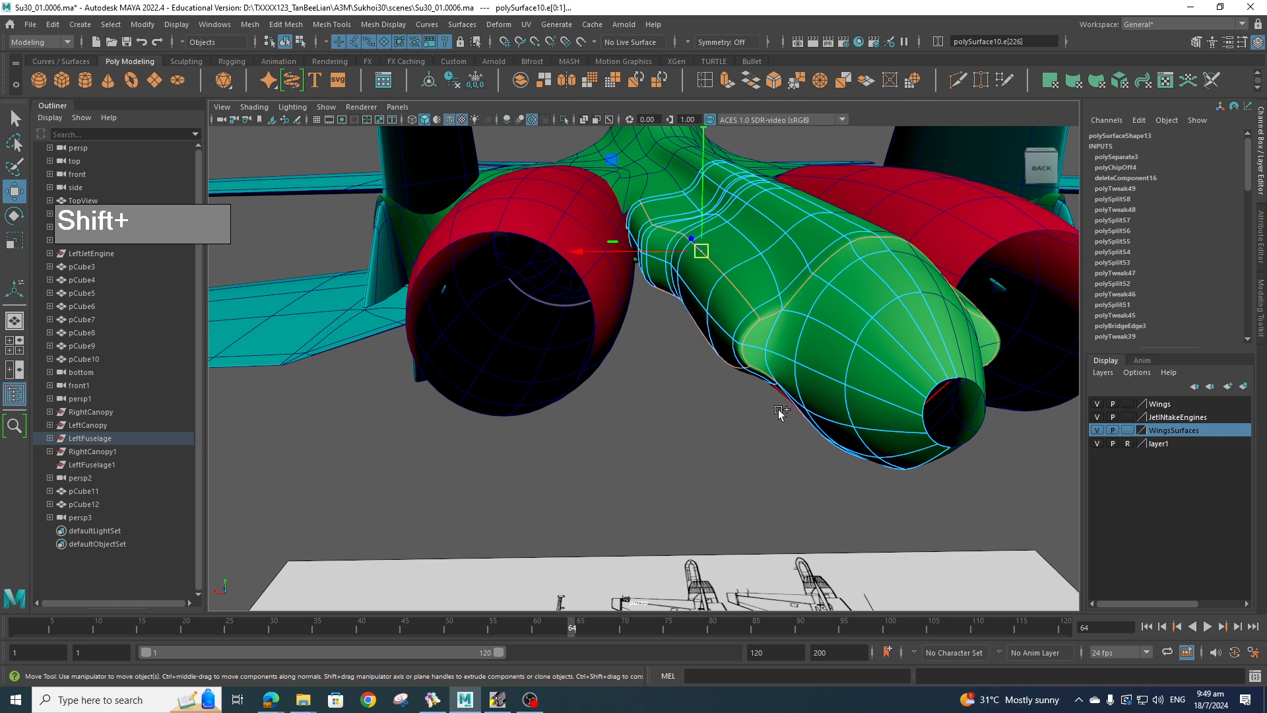
# - Add the underside edges where the tail boom meets the tail cone to the edge selection
pyautogui.keyDown('alt'); pyautogui.moveTo(776, 400); pyautogui.dragTo(779, 379); pyautogui.keyUp('alt')
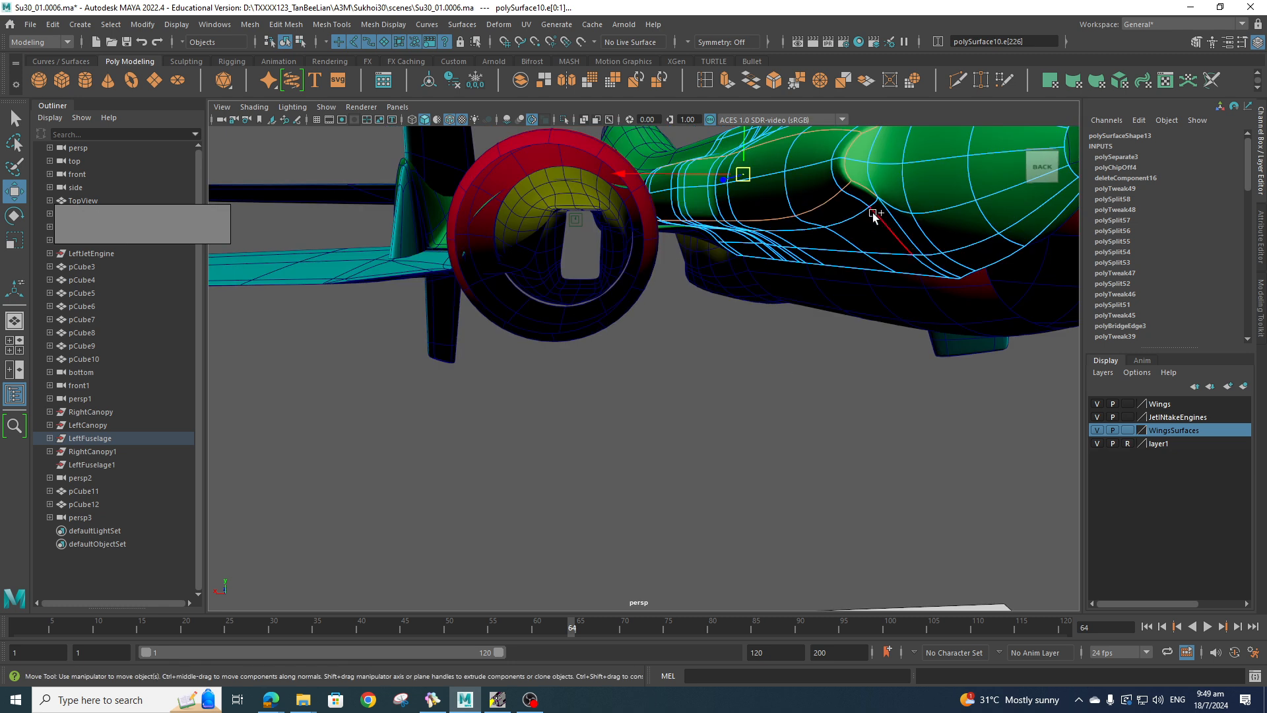
pyautogui.keyDown('shift'); pyautogui.click(892, 219); pyautogui.keyUp('shift')
pyautogui.keyDown('shift'); pyautogui.click(918, 271); pyautogui.keyUp('shift')
pyautogui.keyDown('alt'); pyautogui.moveTo(903, 285); pyautogui.dragTo(859, 298); pyautogui.keyUp('alt')
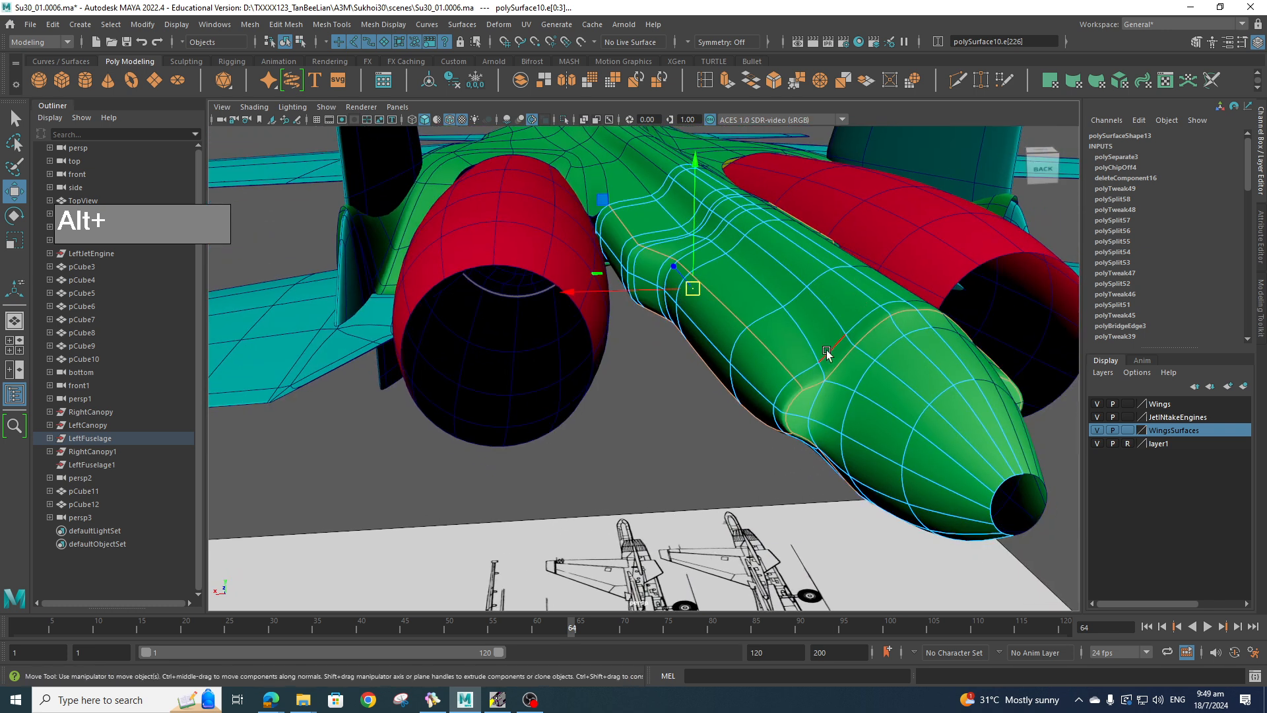
# - Try to bevel the selected tail boom edges and to add a forward cross-section edge, undoing both
pyautogui.hotkey('ctrl', 'b')
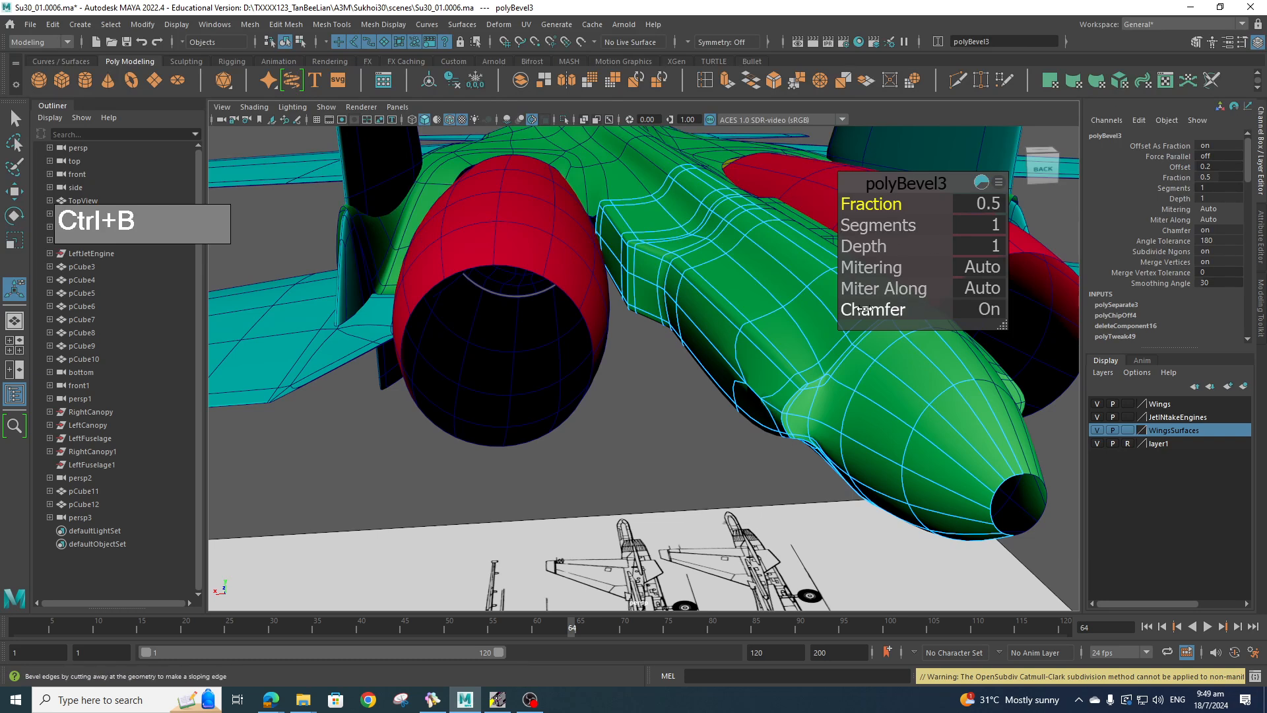
pyautogui.press('z')
pyautogui.keyDown('alt'); pyautogui.moveTo(785, 359); pyautogui.dragTo(748, 368); pyautogui.keyUp('alt')
pyautogui.scroll(5, 708, 455)
pyautogui.keyDown('alt'); pyautogui.moveTo(748, 368); pyautogui.dragTo(739, 383, button='middle'); pyautogui.keyUp('alt')
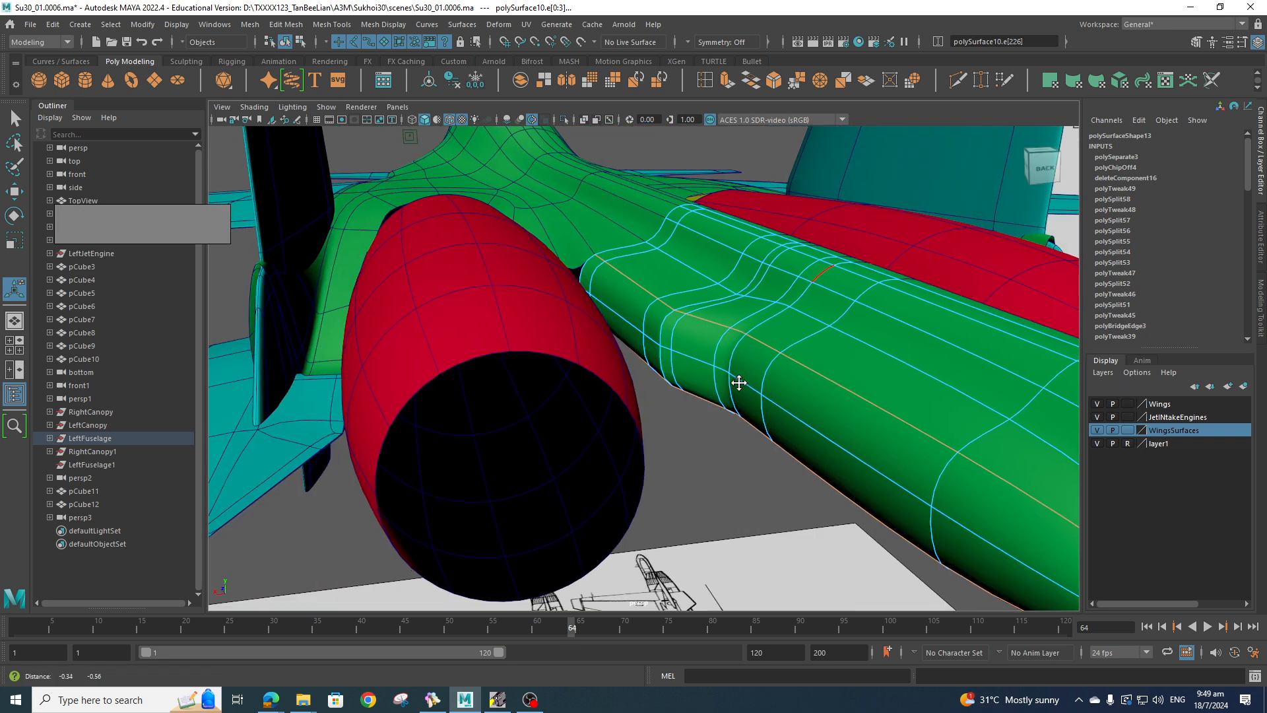
pyautogui.keyDown('shift'); pyautogui.click(662, 337); pyautogui.keyUp('shift')
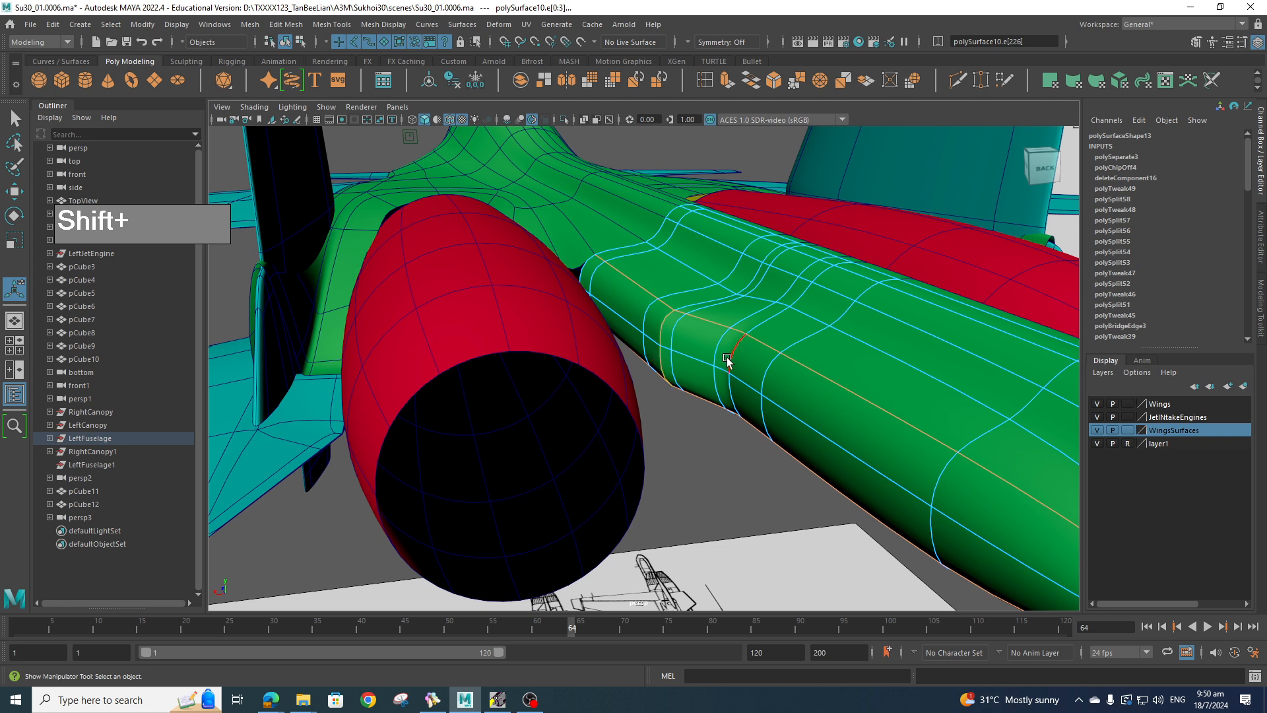
pyautogui.press('z')
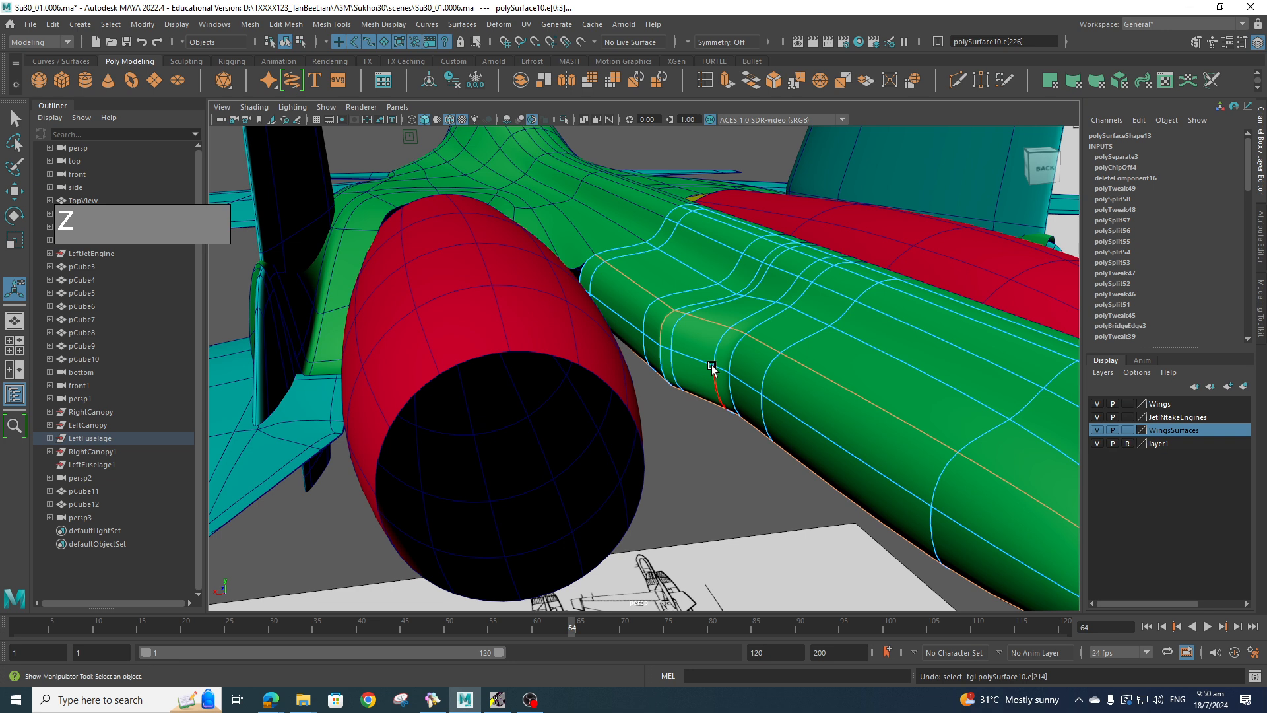
# - Bevel the selected tail boom edges through Bevel Options with a fractional width of 0.5, 1 segment and Chamfer on
pyautogui.keyDown('alt'); pyautogui.moveTo(717, 372); pyautogui.dragTo(659, 319); pyautogui.keyUp('alt')
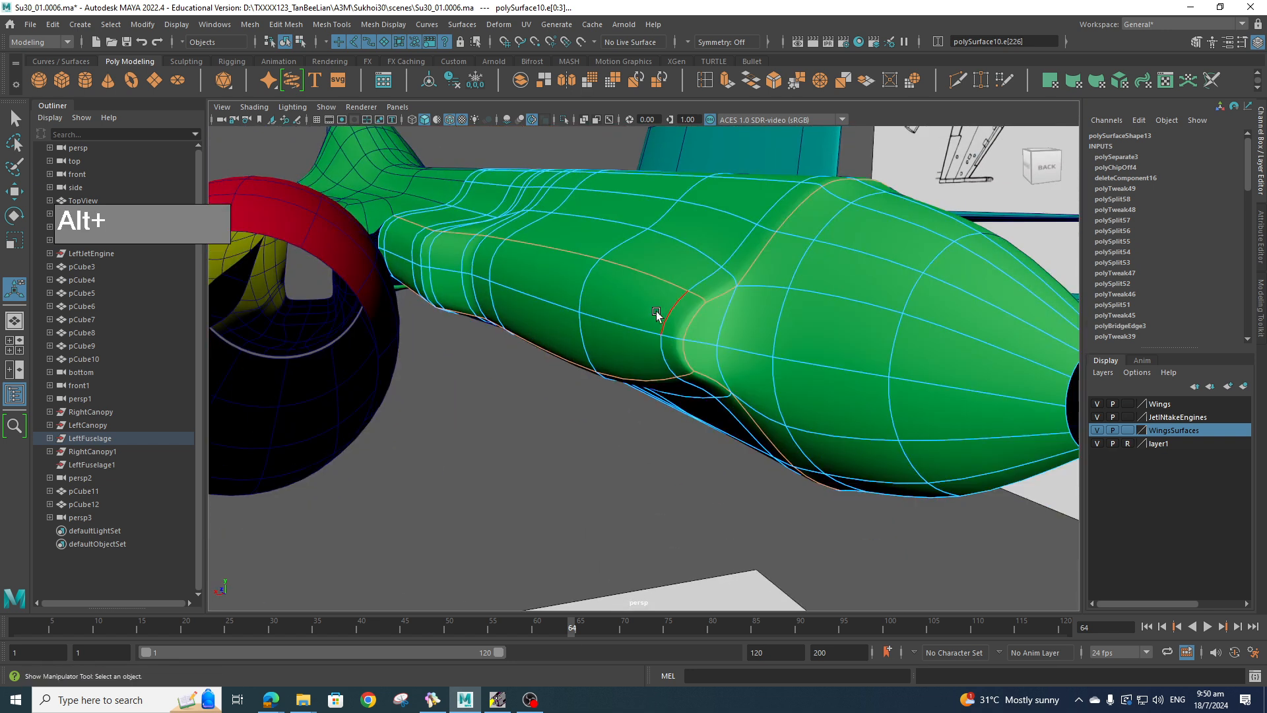
pyautogui.keyDown('shift'); pyautogui.rightClick(658, 283); pyautogui.keyUp('shift')
pyautogui.click(761, 283)
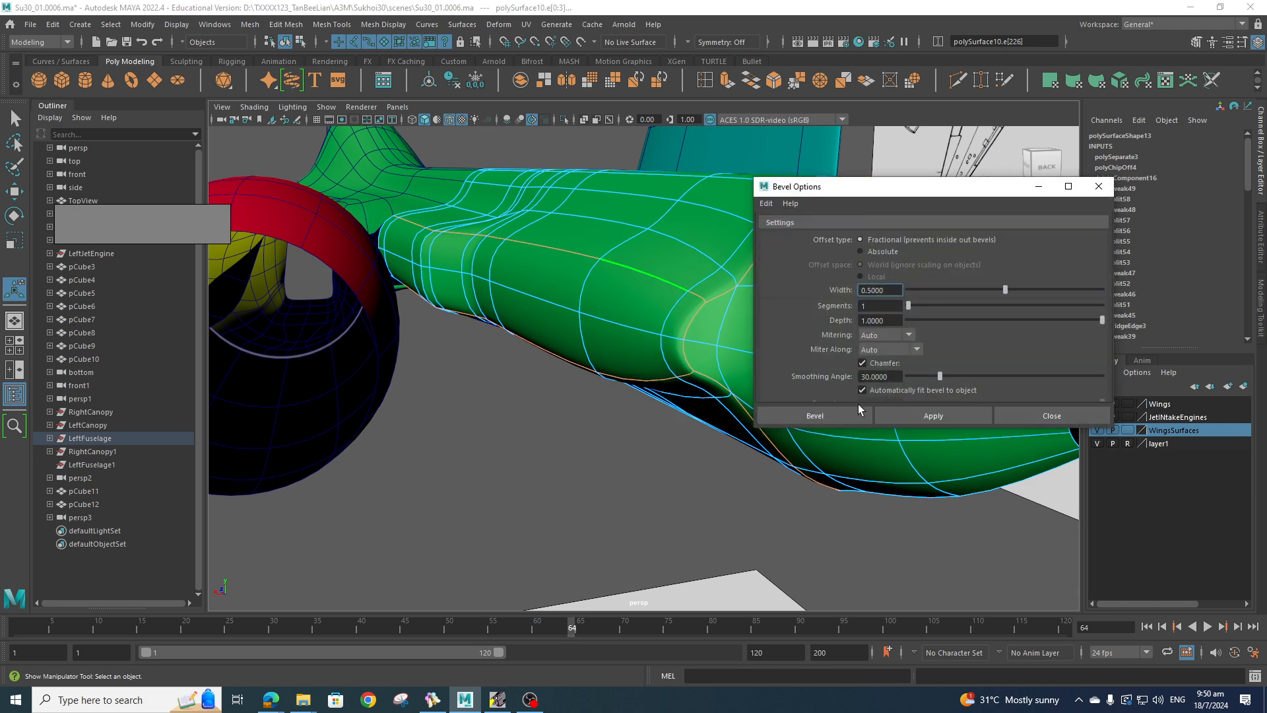
pyautogui.click(841, 414)
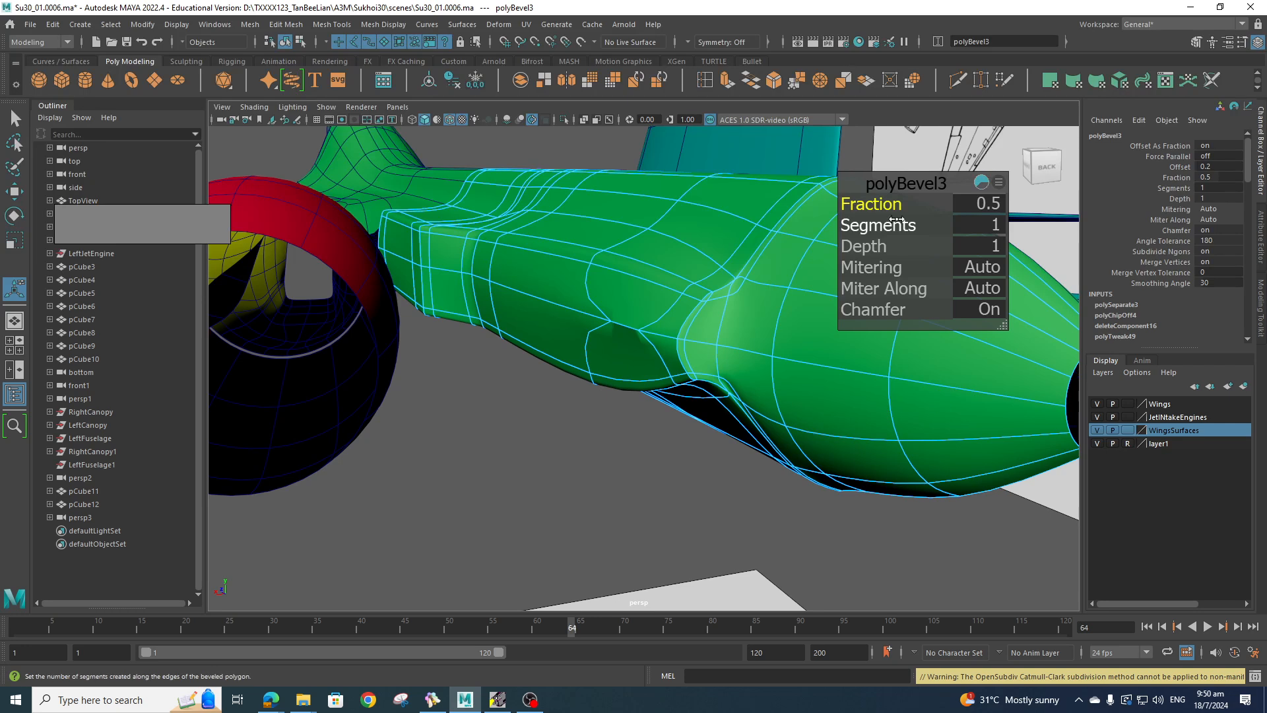
# - Set the new tail boom bevel's fraction to 0.3
pyautogui.moveTo(887, 207); pyautogui.dragTo(884, 207)
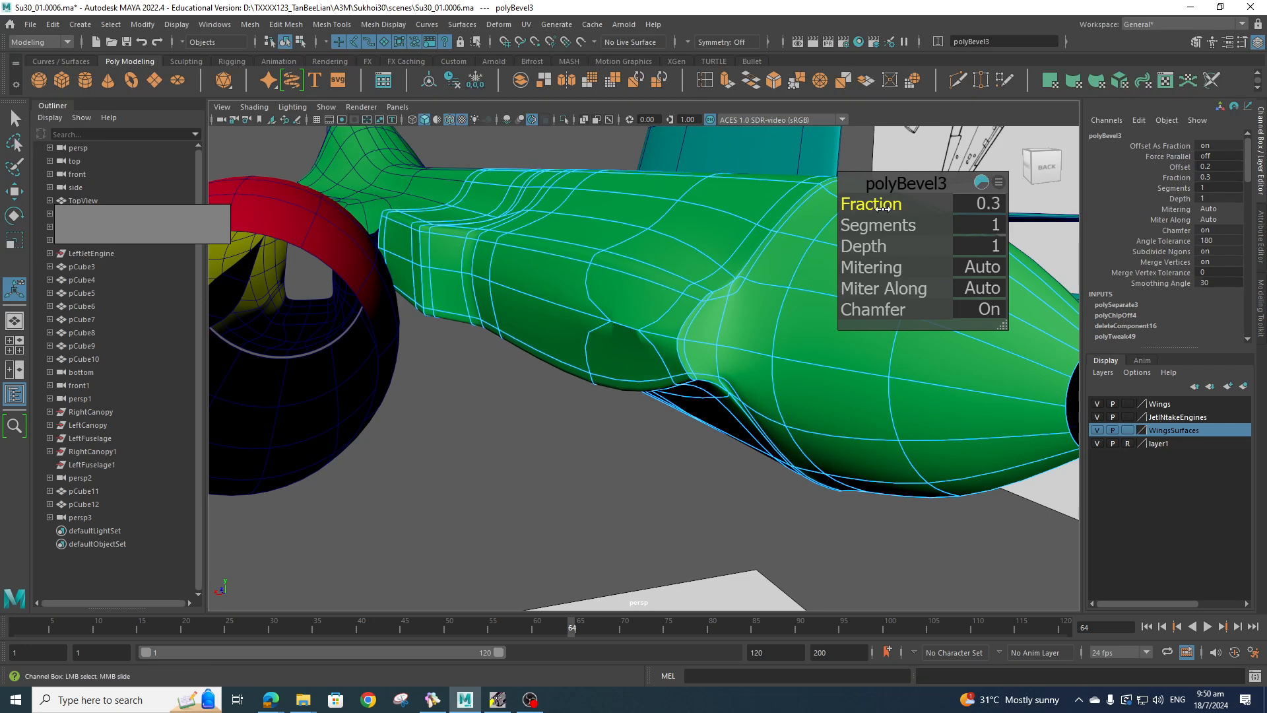
pyautogui.keyDown('alt'); pyautogui.moveTo(642, 369); pyautogui.dragTo(626, 301); pyautogui.keyUp('alt')
pyautogui.keyDown('alt'); pyautogui.moveTo(625, 300); pyautogui.dragTo(628, 300, button='middle'); pyautogui.keyUp('alt')
pyautogui.keyDown('alt'); pyautogui.moveTo(628, 300); pyautogui.dragTo(701, 302); pyautogui.keyUp('alt')
pyautogui.keyDown('alt'); pyautogui.moveTo(701, 302); pyautogui.dragTo(669, 299, button='middle'); pyautogui.keyUp('alt')
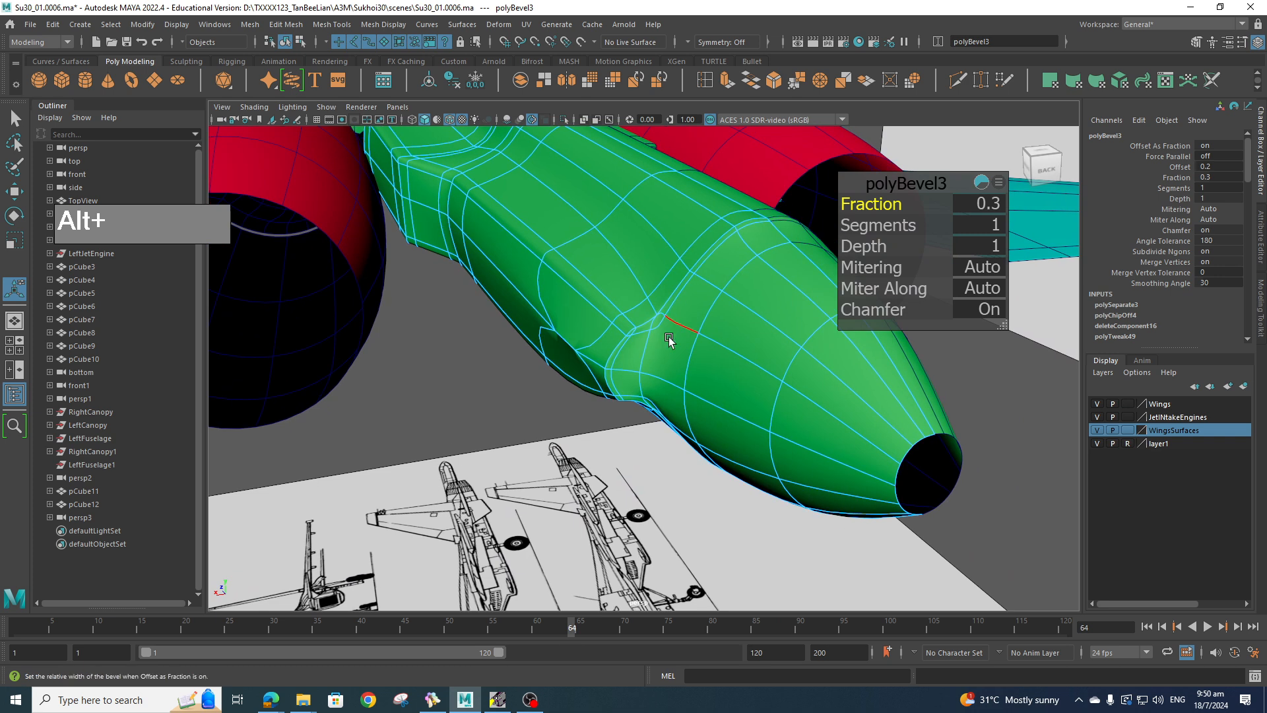
pyautogui.keyDown('alt'); pyautogui.moveTo(631, 367); pyautogui.dragTo(659, 326, button='middle'); pyautogui.keyUp('alt')
pyautogui.keyDown('alt'); pyautogui.moveTo(660, 326); pyautogui.dragTo(656, 339); pyautogui.keyUp('alt')
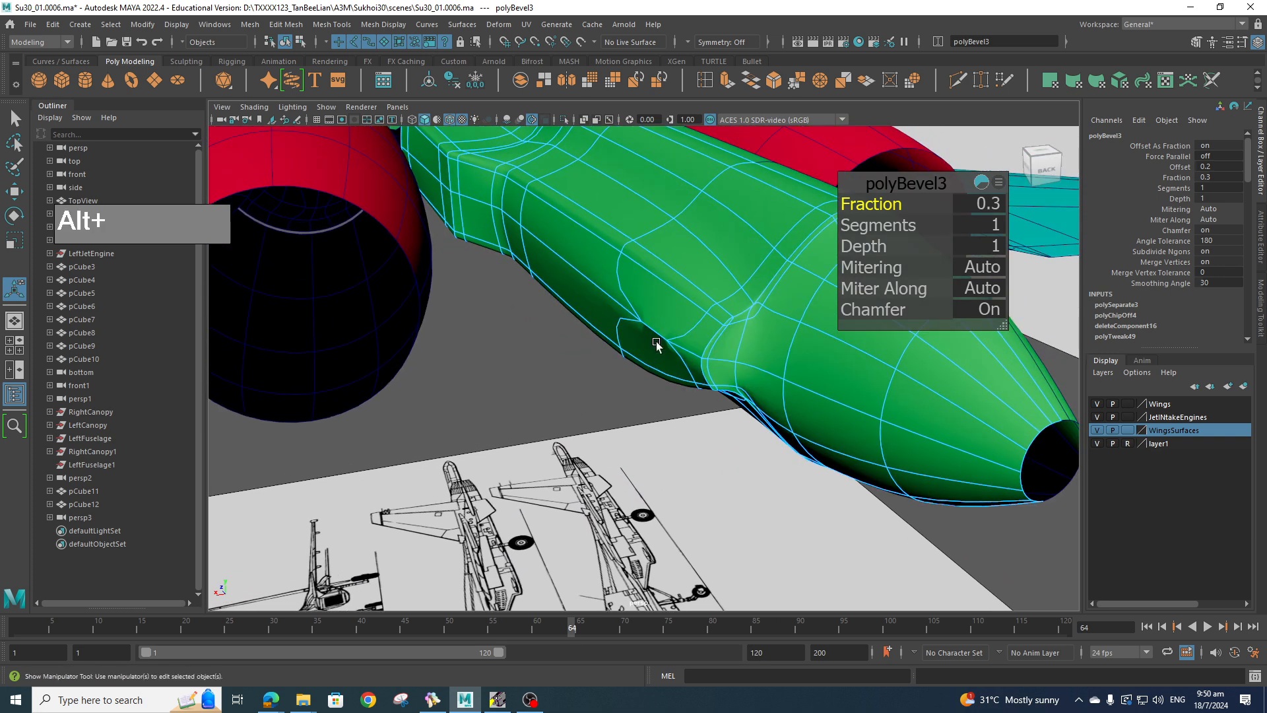
# - Compare the beveled tail boom's low-poly cage with its smoothed preview, examining the side faces near the tail cone junction
pyautogui.moveTo(658, 324); pyautogui.dragTo(658, 324, button='right')
pyautogui.click(648, 327)
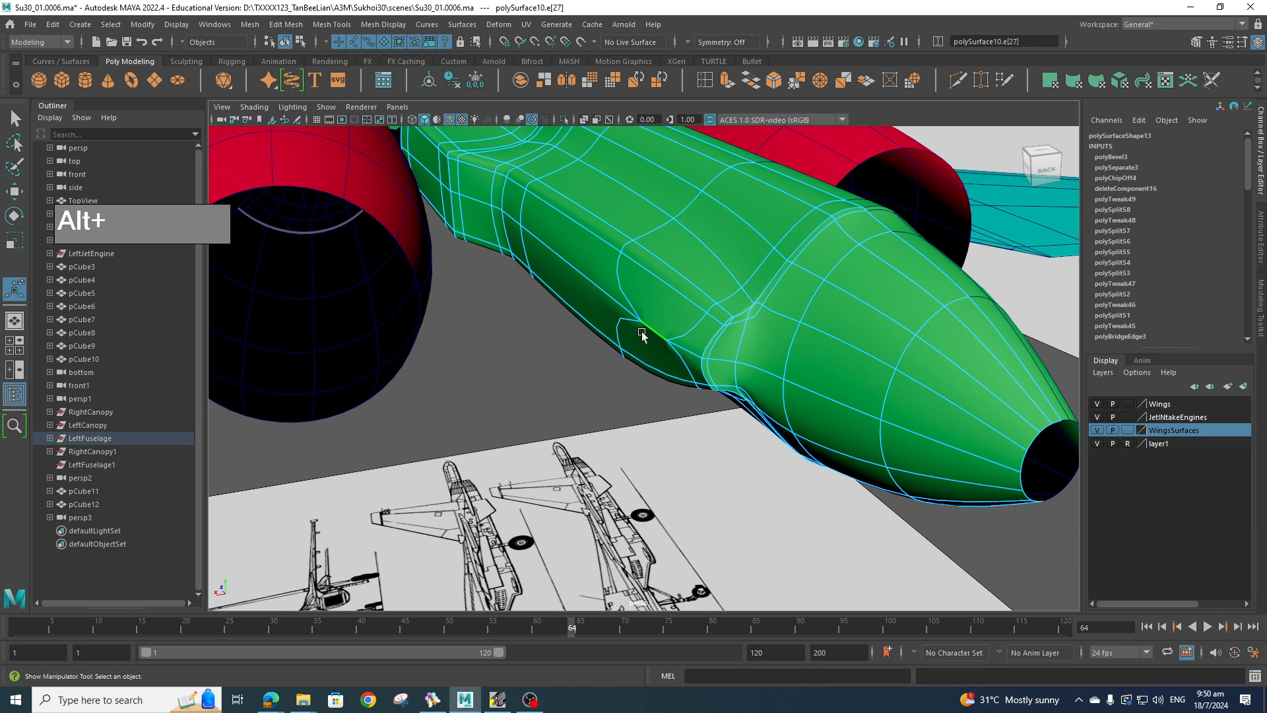
pyautogui.press('1')
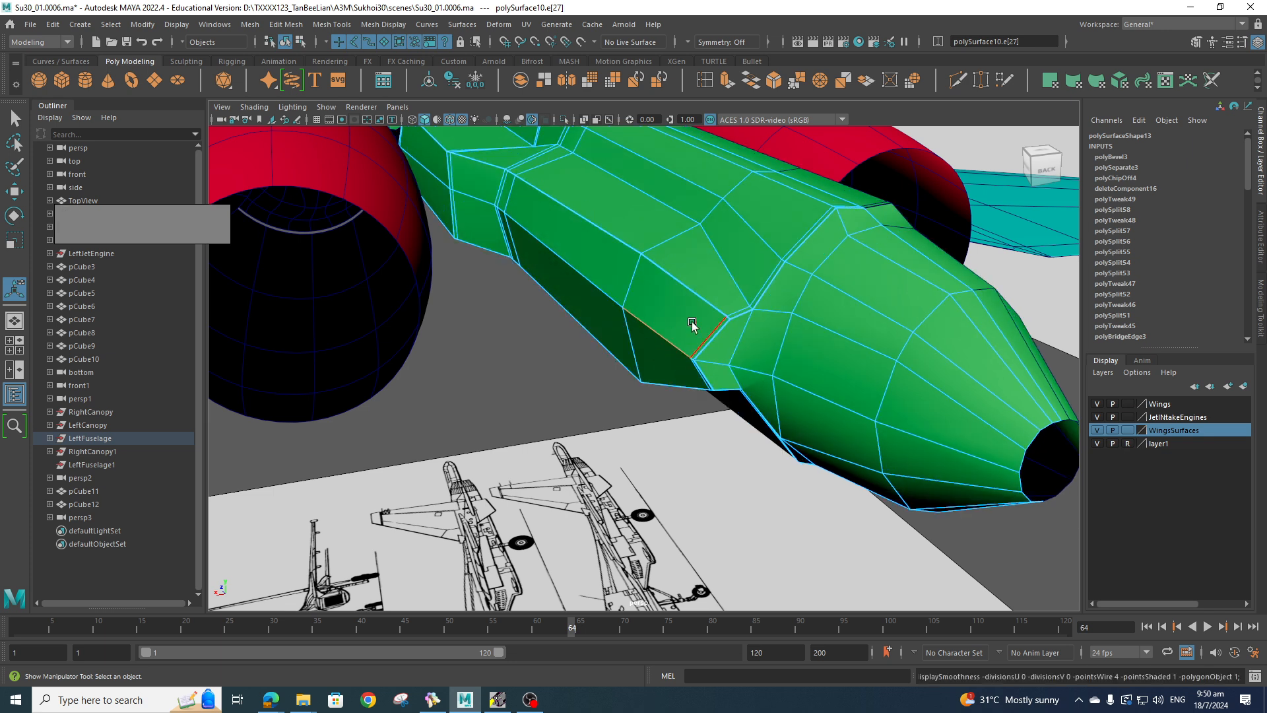
pyautogui.scroll(-5, 689, 320)
pyautogui.keyDown('alt'); pyautogui.moveTo(688, 318); pyautogui.dragTo(685, 435); pyautogui.keyUp('alt')
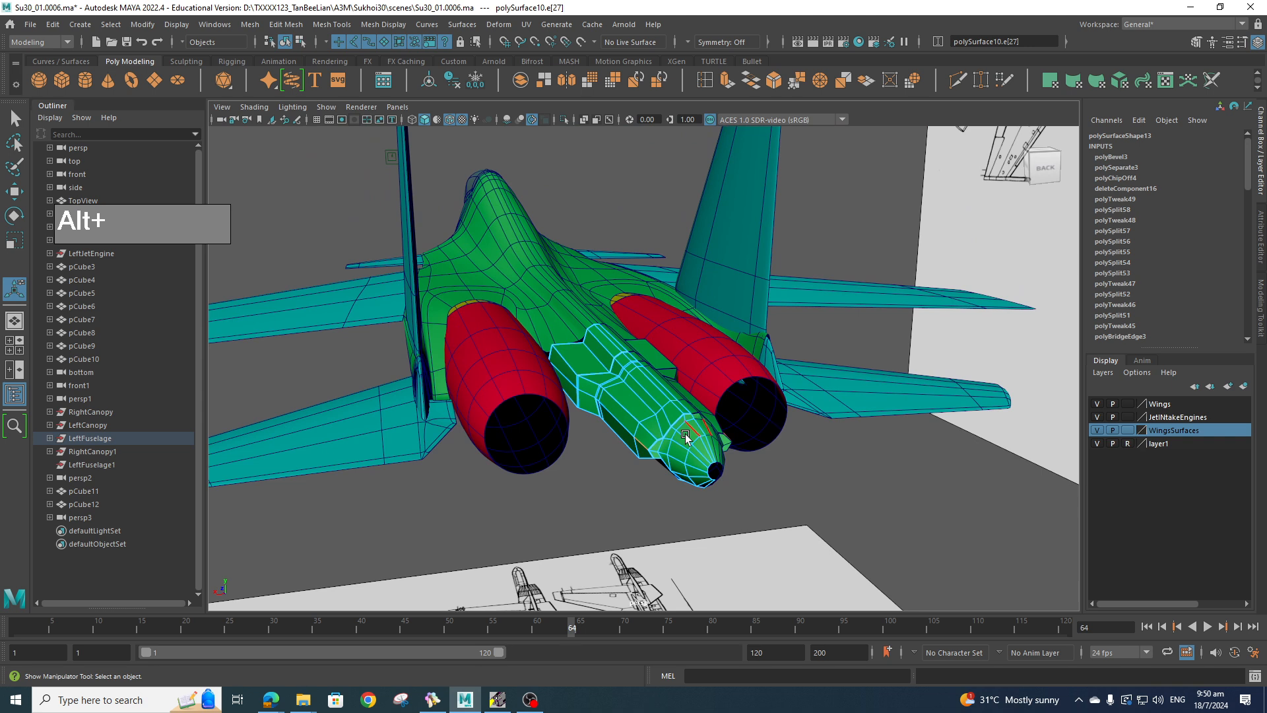
pyautogui.press('3')
pyautogui.scroll(4, 661, 454)
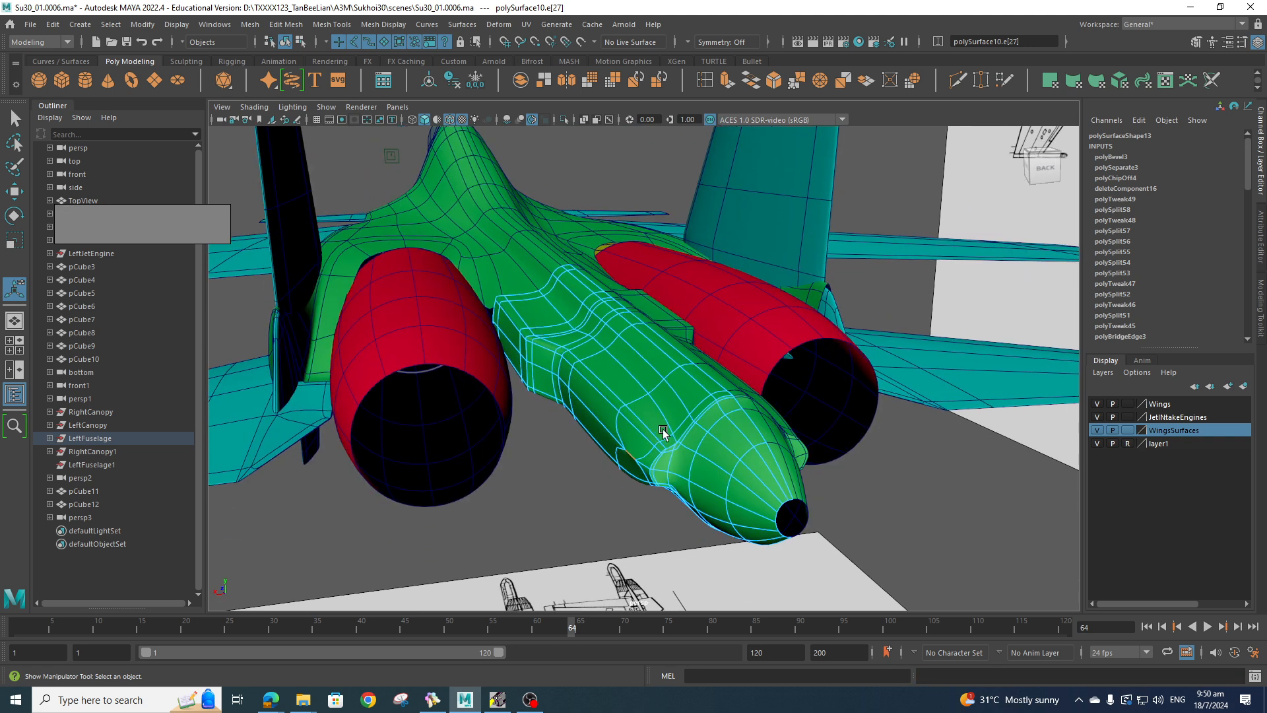
pyautogui.press('alt')
pyautogui.moveTo(645, 418)
pyautogui.keyDown('alt'); pyautogui.mouseDown()
pyautogui.moveTo(608, 399)
pyautogui.moveTo(631, 414)
pyautogui.mouseUp(); pyautogui.keyUp('alt')
pyautogui.click(563, 342)
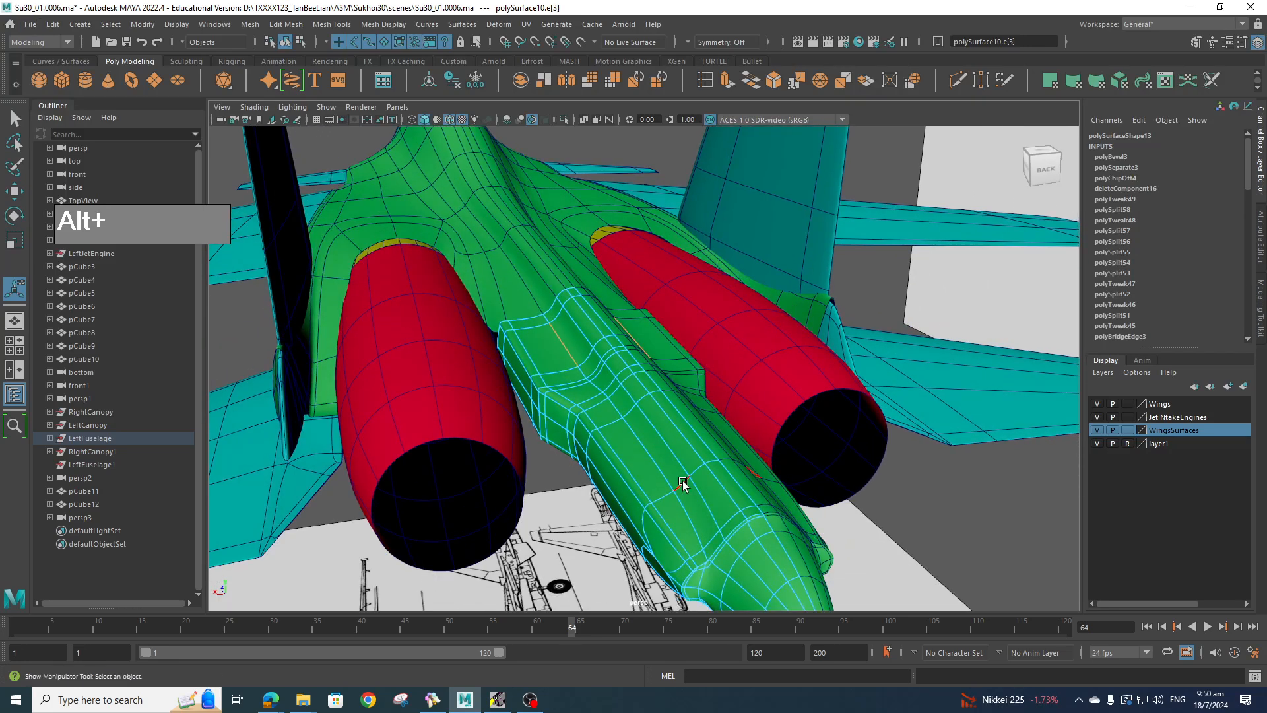
pyautogui.scroll(-2, 683, 480)
pyautogui.scroll(3, 682, 479)
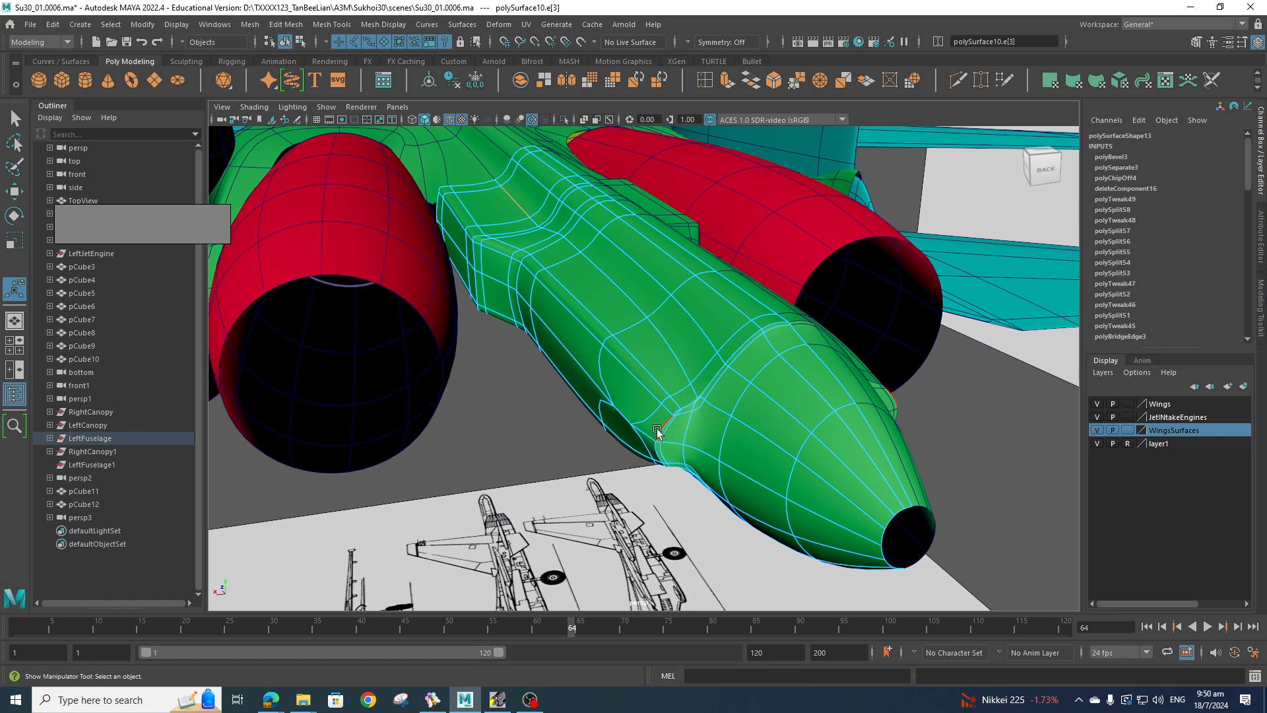
pyautogui.scroll(2, 654, 338)
# - Delete the side face just ahead of the tail cone junction and fill the hole it leaves
pyautogui.moveTo(654, 338)
pyautogui.mouseDown(button='right')
pyautogui.moveTo(652, 350)
pyautogui.moveTo(654, 320)
pyautogui.mouseUp(button='right')
pyautogui.press('q')
pyautogui.click(653, 317)
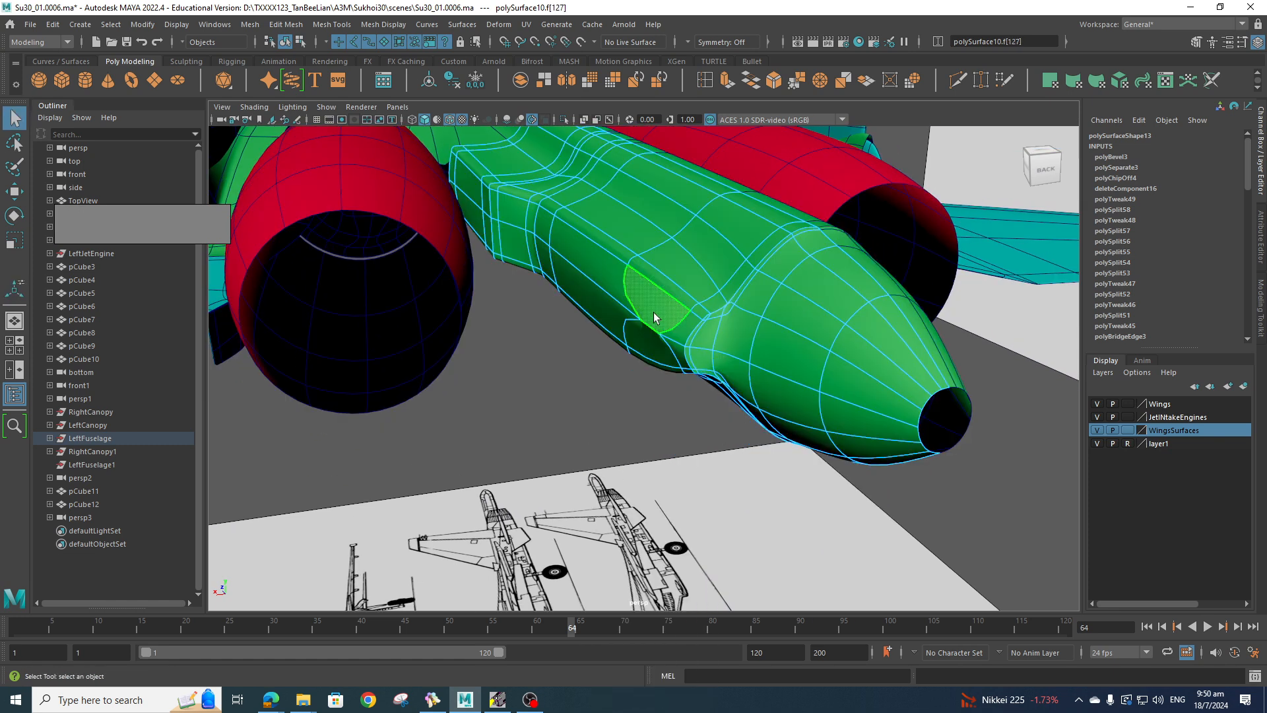
pyautogui.press('Delete')
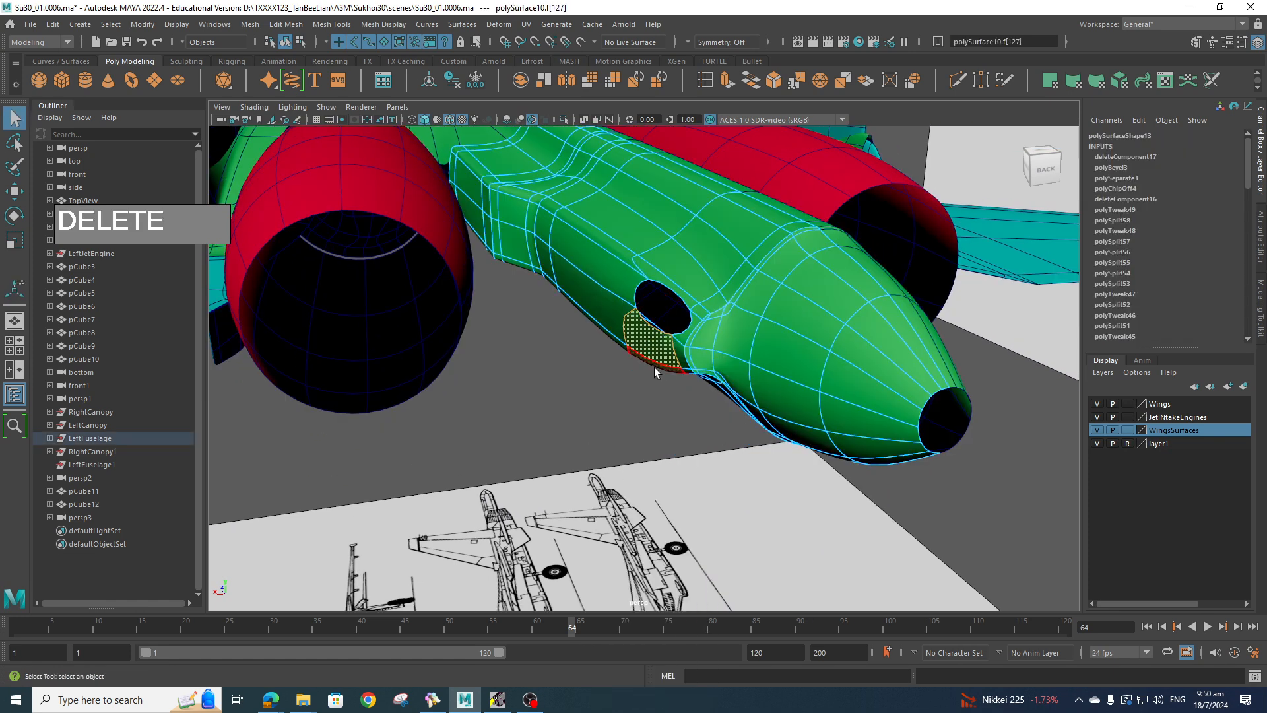
pyautogui.moveTo(656, 285); pyautogui.dragTo(680, 422, button='right')
pyautogui.click(666, 290)
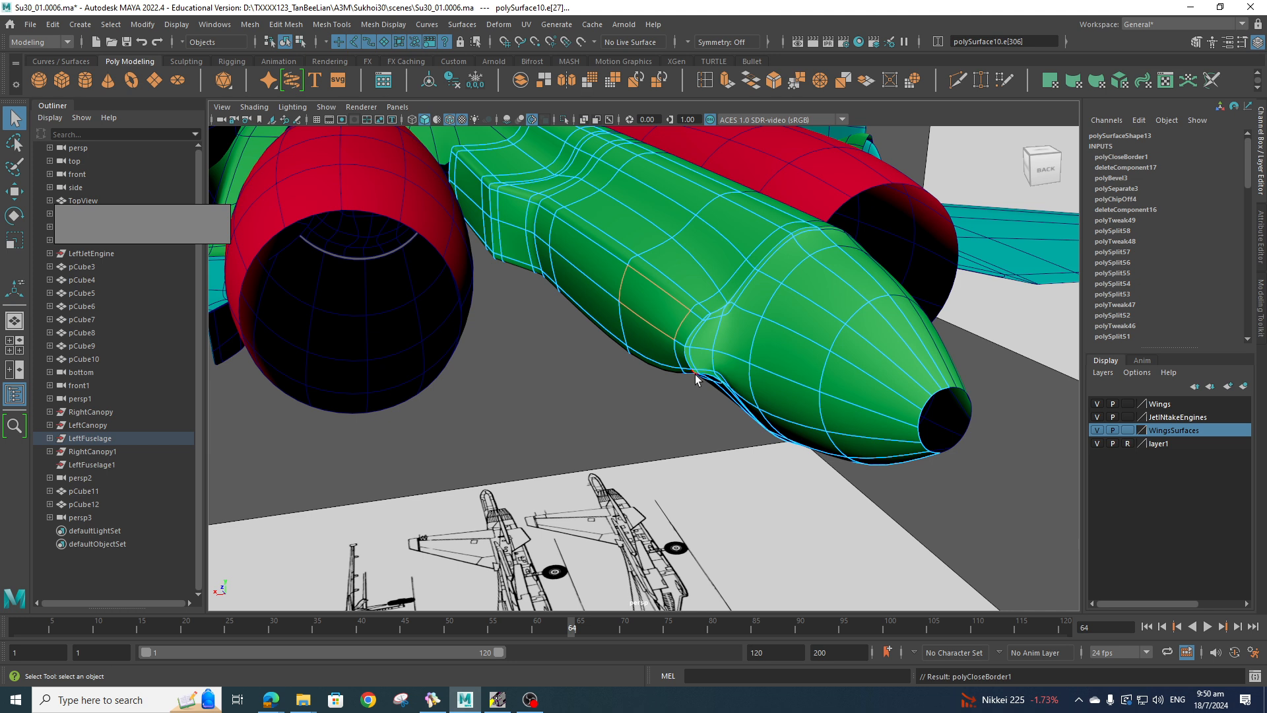
# - Bevel the lengthwise edges along the tail boom's upper side, underside and tail cone with a fraction of 0.5 and 1 segment
pyautogui.keyDown('alt'); pyautogui.moveTo(686, 389); pyautogui.dragTo(662, 382); pyautogui.keyUp('alt')
pyautogui.moveTo(584, 251); pyautogui.dragTo(575, 220, button='right')
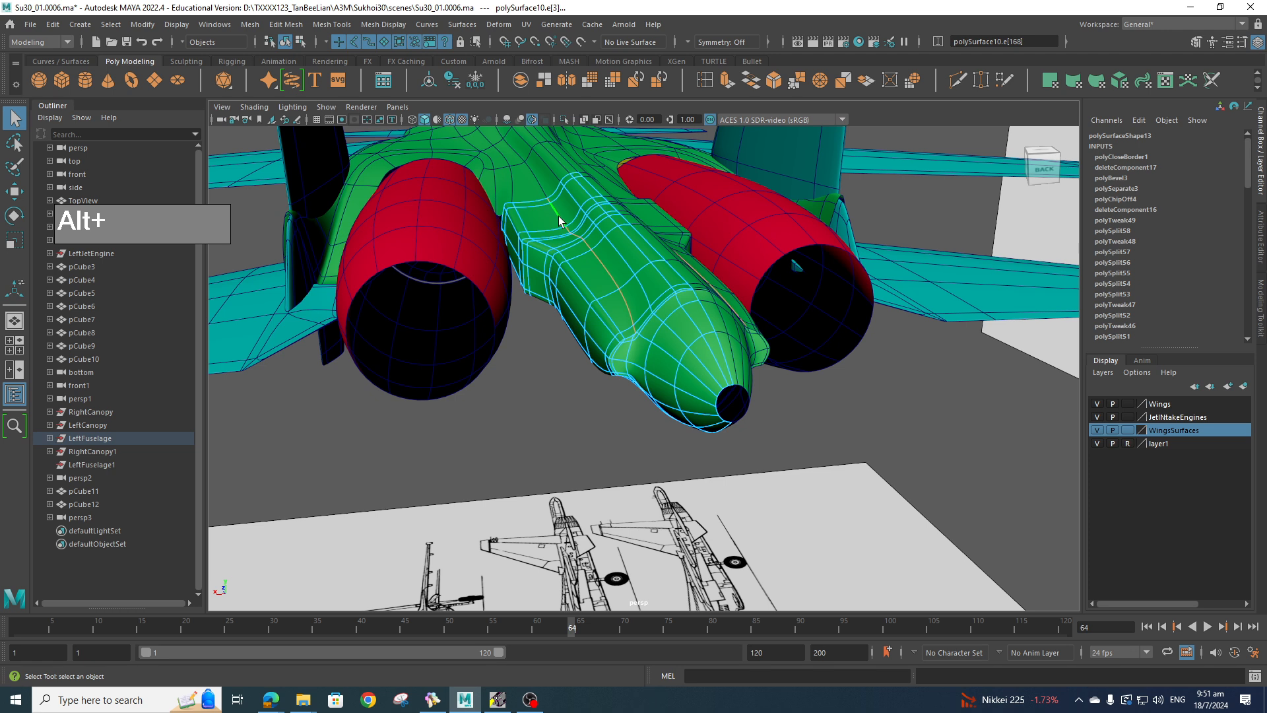
pyautogui.moveTo(620, 295)
pyautogui.keyDown('alt'); pyautogui.mouseDown()
pyautogui.moveTo(620, 253)
pyautogui.moveTo(627, 374)
pyautogui.moveTo(620, 294)
pyautogui.mouseUp(); pyautogui.keyUp('alt')
pyautogui.keyDown('shift'); pyautogui.doubleClick(615, 277); pyautogui.keyUp('shift')
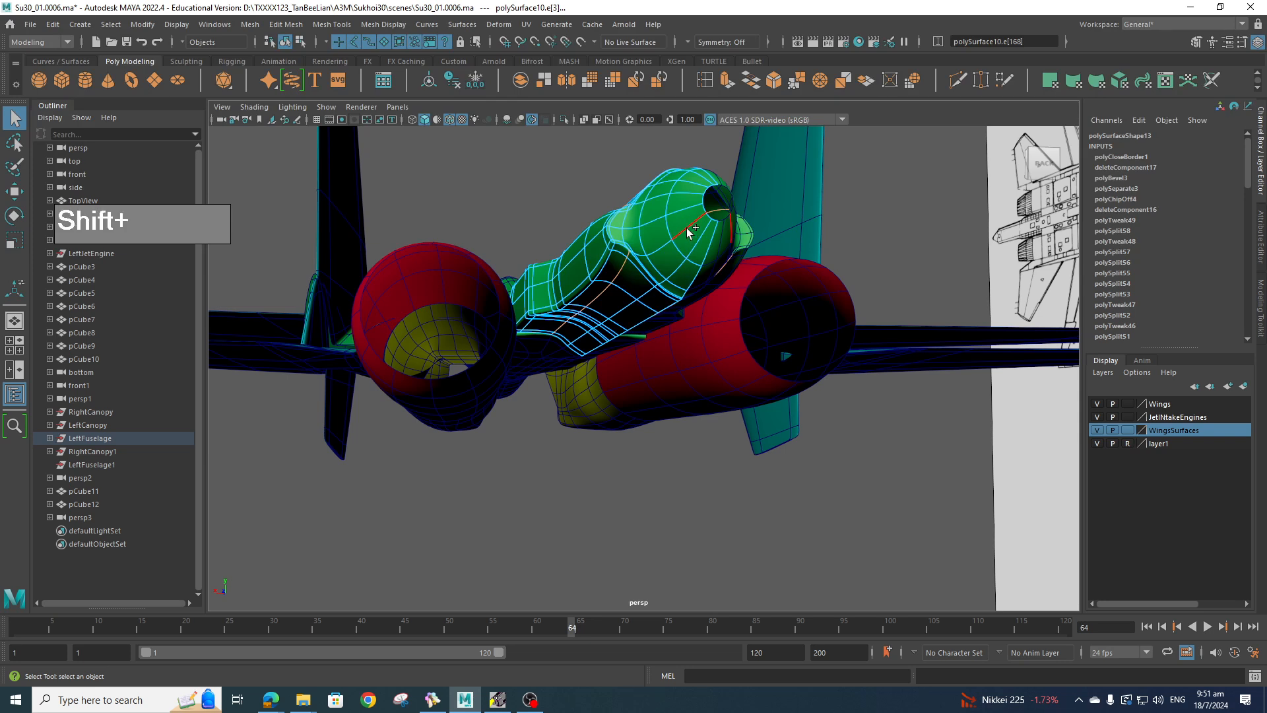
pyautogui.keyDown('alt'); pyautogui.moveTo(686, 230); pyautogui.dragTo(648, 465); pyautogui.keyUp('alt')
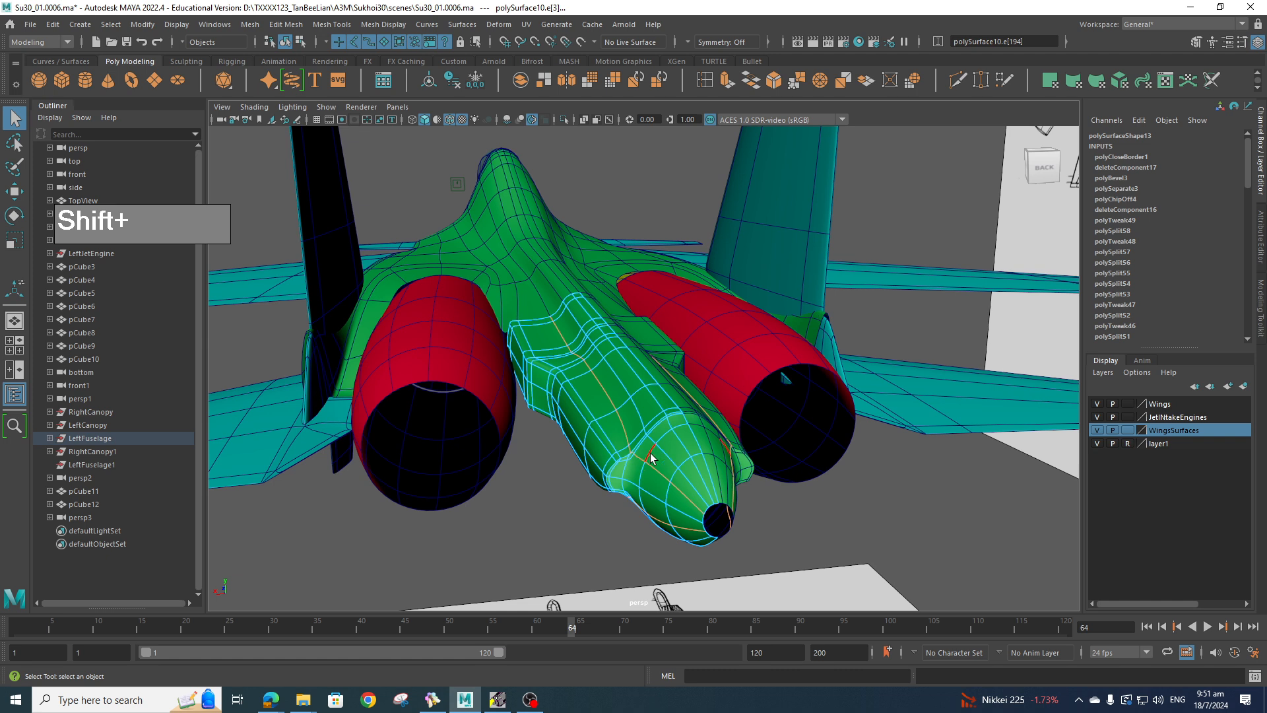
pyautogui.keyDown('shift'); pyautogui.moveTo(651, 465); pyautogui.dragTo(702, 460, button='right'); pyautogui.keyUp('shift')
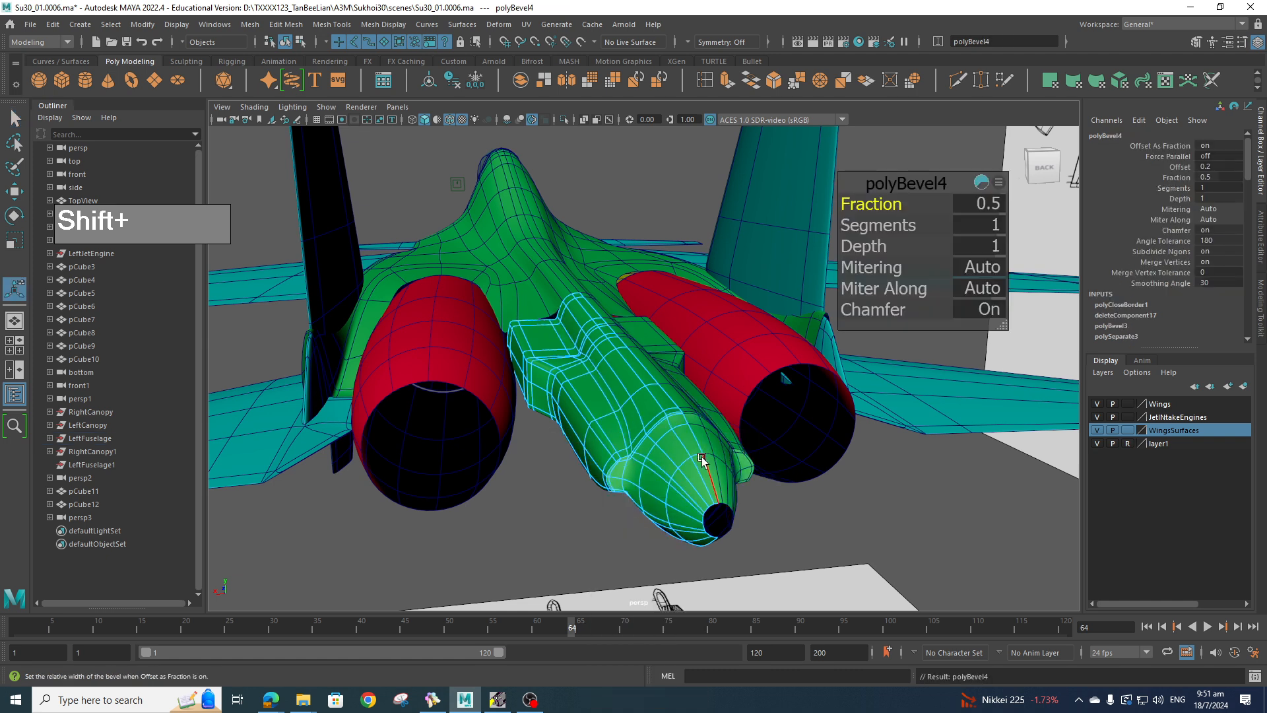
pyautogui.click(812, 518)
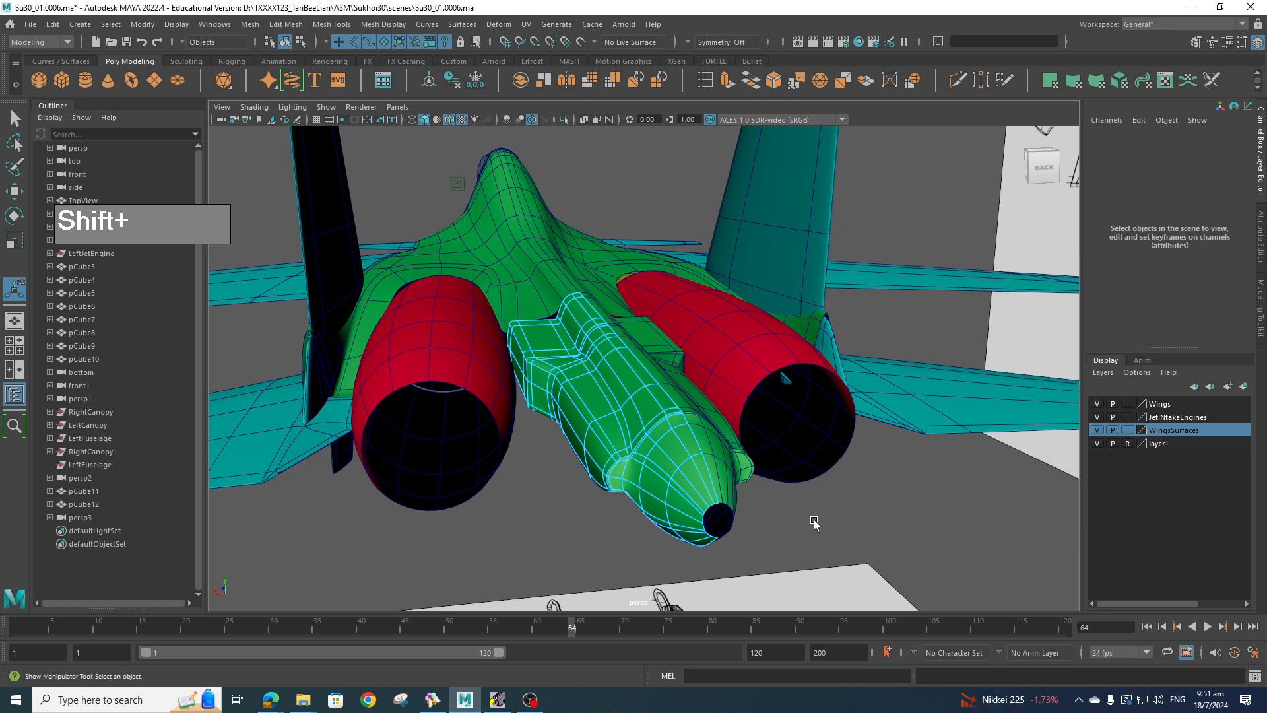
# - Combine the tail boom half and its mirrored instance into one mesh
pyautogui.keyDown('alt'); pyautogui.moveTo(802, 528); pyautogui.dragTo(738, 491); pyautogui.keyUp('alt')
pyautogui.keyDown('alt'); pyautogui.moveTo(585, 354); pyautogui.dragTo(622, 314); pyautogui.keyUp('alt')
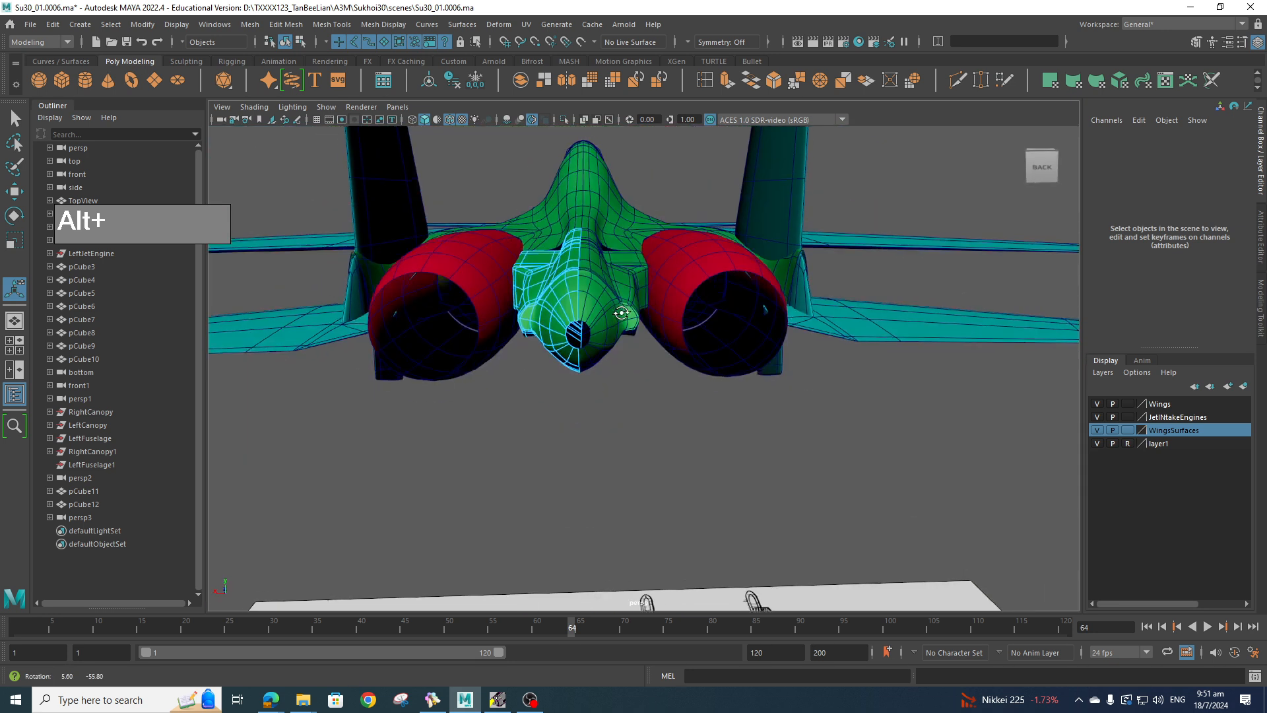
pyautogui.keyDown('alt'); pyautogui.moveTo(622, 314); pyautogui.dragTo(631, 330, button='right'); pyautogui.keyUp('alt')
pyautogui.keyDown('alt'); pyautogui.moveTo(632, 331); pyautogui.dragTo(668, 392, button='middle'); pyautogui.keyUp('alt')
pyautogui.keyDown('alt'); pyautogui.moveTo(667, 391); pyautogui.dragTo(652, 378); pyautogui.keyUp('alt')
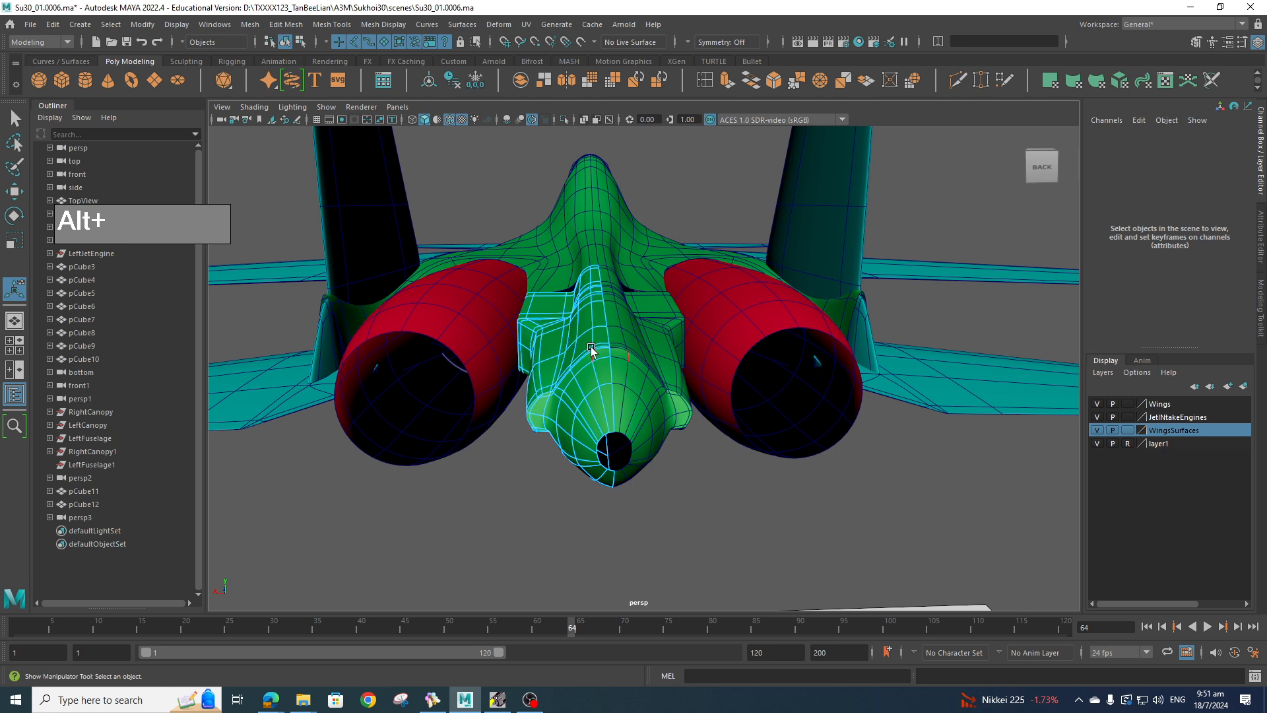
pyautogui.keyDown('alt'); pyautogui.moveTo(576, 344); pyautogui.dragTo(604, 384); pyautogui.keyUp('alt')
pyautogui.keyDown('alt'); pyautogui.moveTo(644, 433); pyautogui.dragTo(641, 379); pyautogui.keyUp('alt')
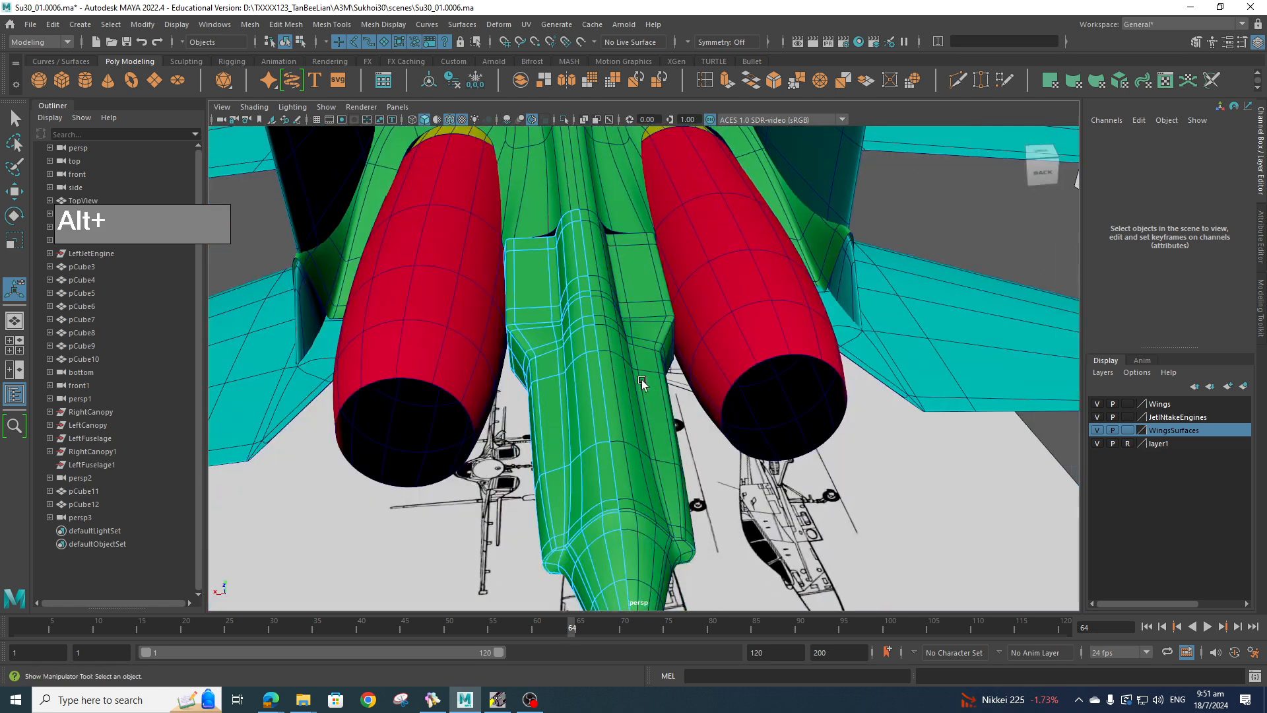
pyautogui.click(642, 379)
pyautogui.moveTo(625, 335); pyautogui.dragTo(666, 326, button='right')
pyautogui.click(576, 382)
pyautogui.keyDown('shift'); pyautogui.click(646, 400); pyautogui.keyUp('shift')
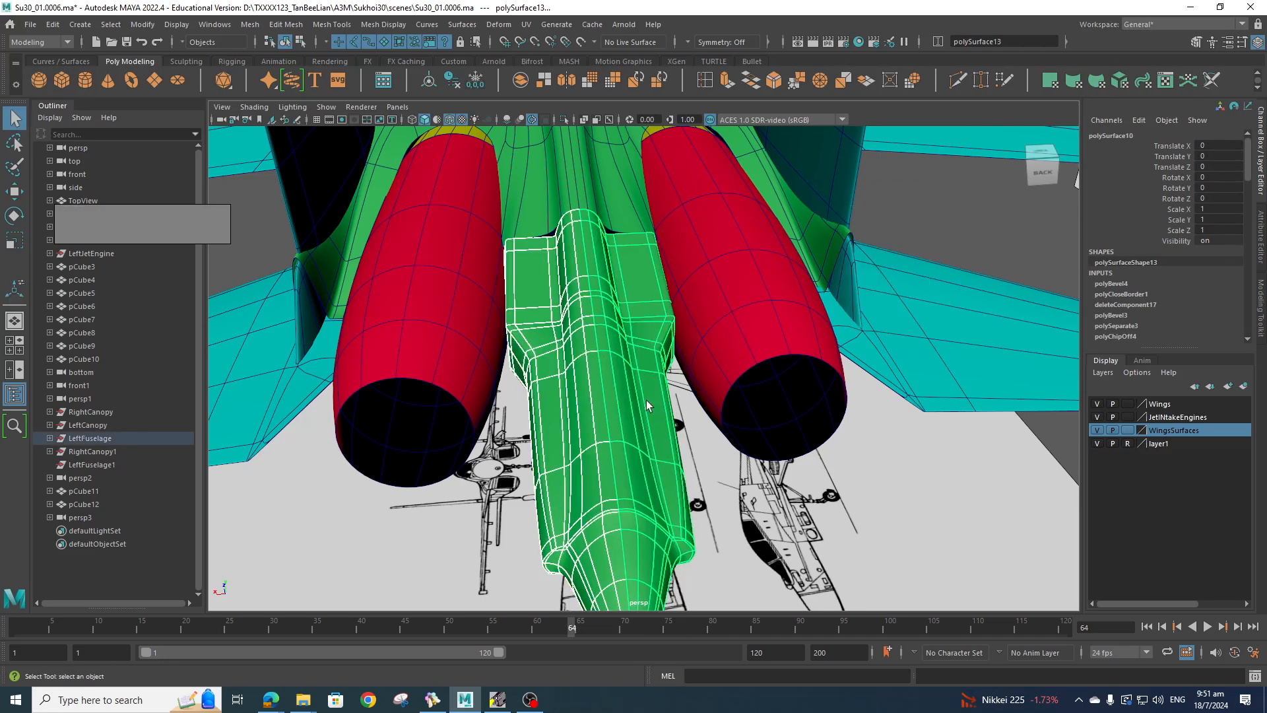
pyautogui.click(250, 25)
pyautogui.click(264, 79)
# - Select all vertices of the combined tail boom
pyautogui.keyDown('alt'); pyautogui.moveTo(524, 322); pyautogui.dragTo(584, 311); pyautogui.keyUp('alt')
pyautogui.moveTo(584, 311); pyautogui.dragTo(531, 300, button='right')
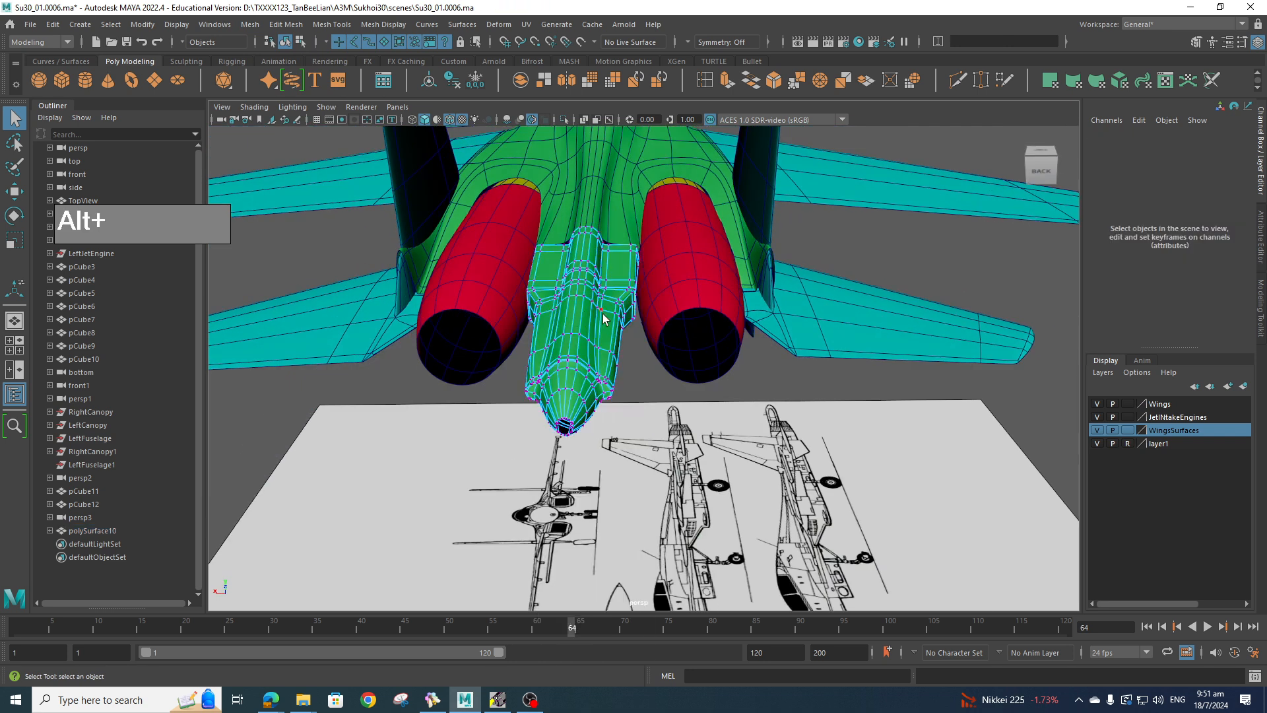
pyautogui.keyDown('alt'); pyautogui.moveTo(603, 318); pyautogui.dragTo(617, 301); pyautogui.keyUp('alt')
pyautogui.moveTo(485, 200); pyautogui.dragTo(721, 497)
# - Try to merge the selected tail boom vertices with a 0.01 threshold, and undo the merge
pyautogui.moveTo(590, 273)
pyautogui.keyDown('shift'); pyautogui.mouseDown(button='right')
pyautogui.moveTo(593, 237)
pyautogui.moveTo(693, 220)
pyautogui.mouseUp(button='right'); pyautogui.keyUp('shift')
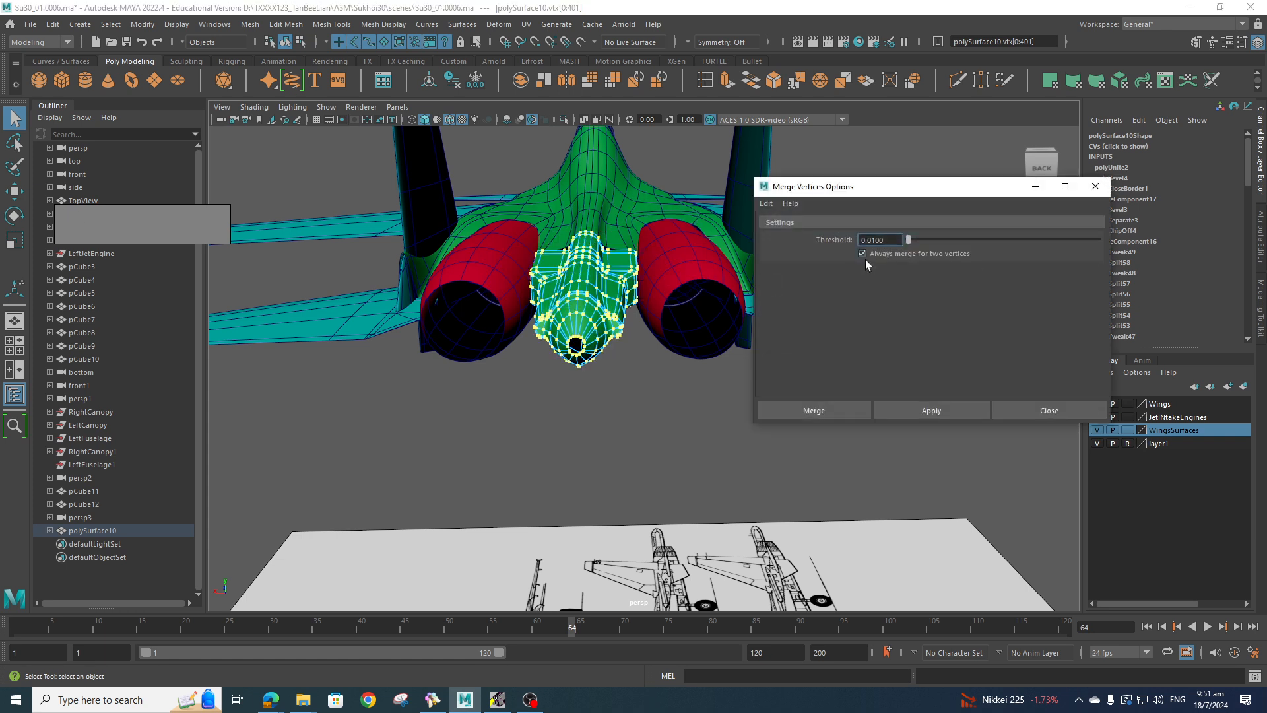
pyautogui.click(846, 411)
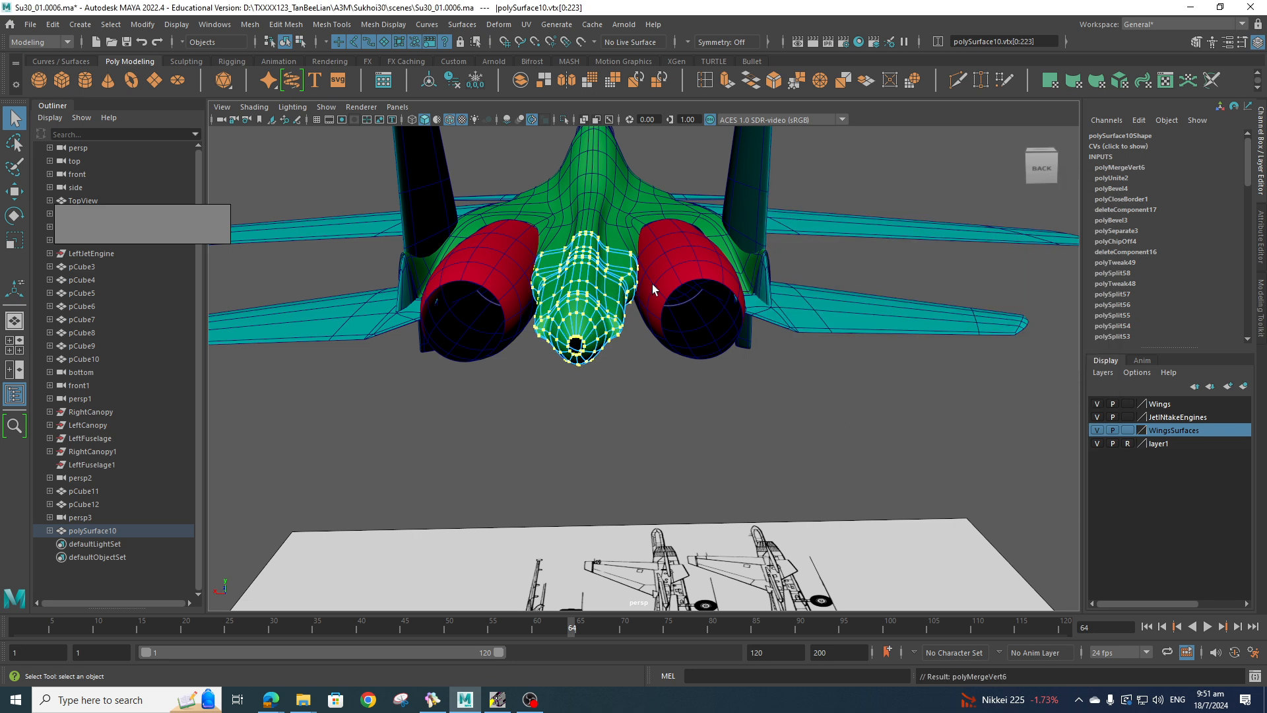
pyautogui.press('z')
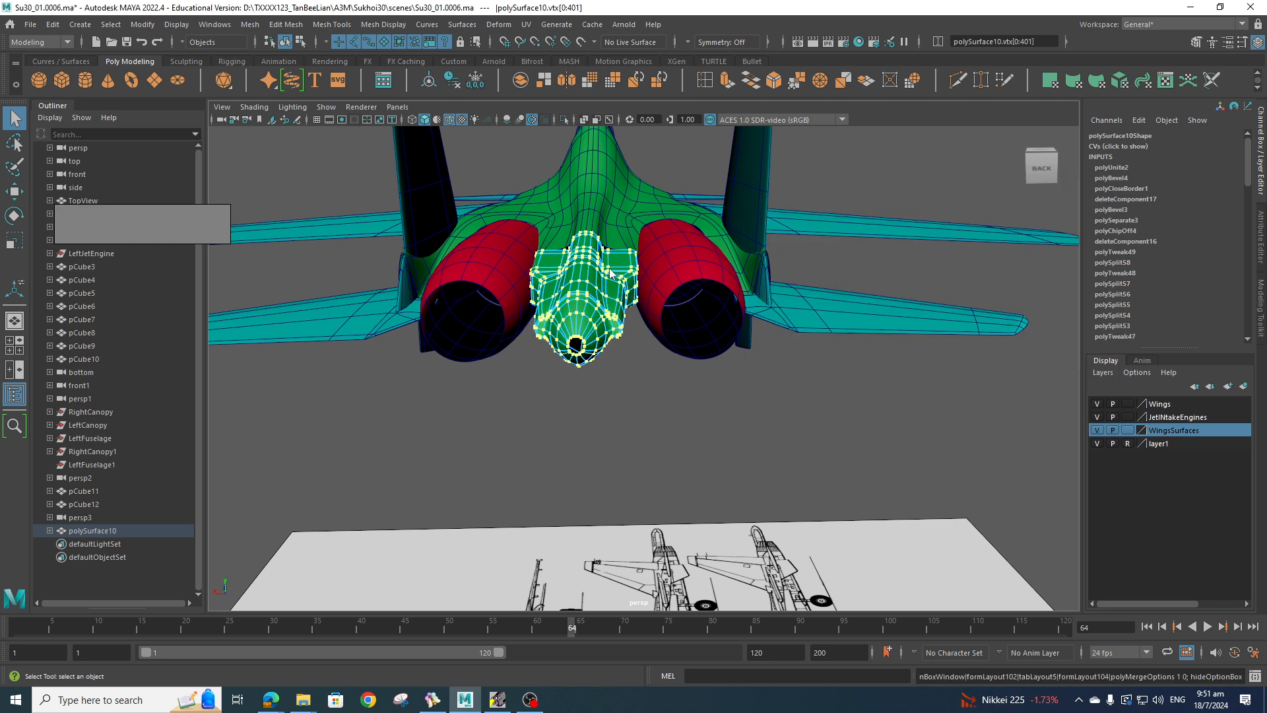
# - Merge the selected tail boom vertices with a threshold of 0.001
pyautogui.keyDown('shift'); pyautogui.moveTo(610, 273); pyautogui.dragTo(729, 212, button='right'); pyautogui.keyUp('shift')
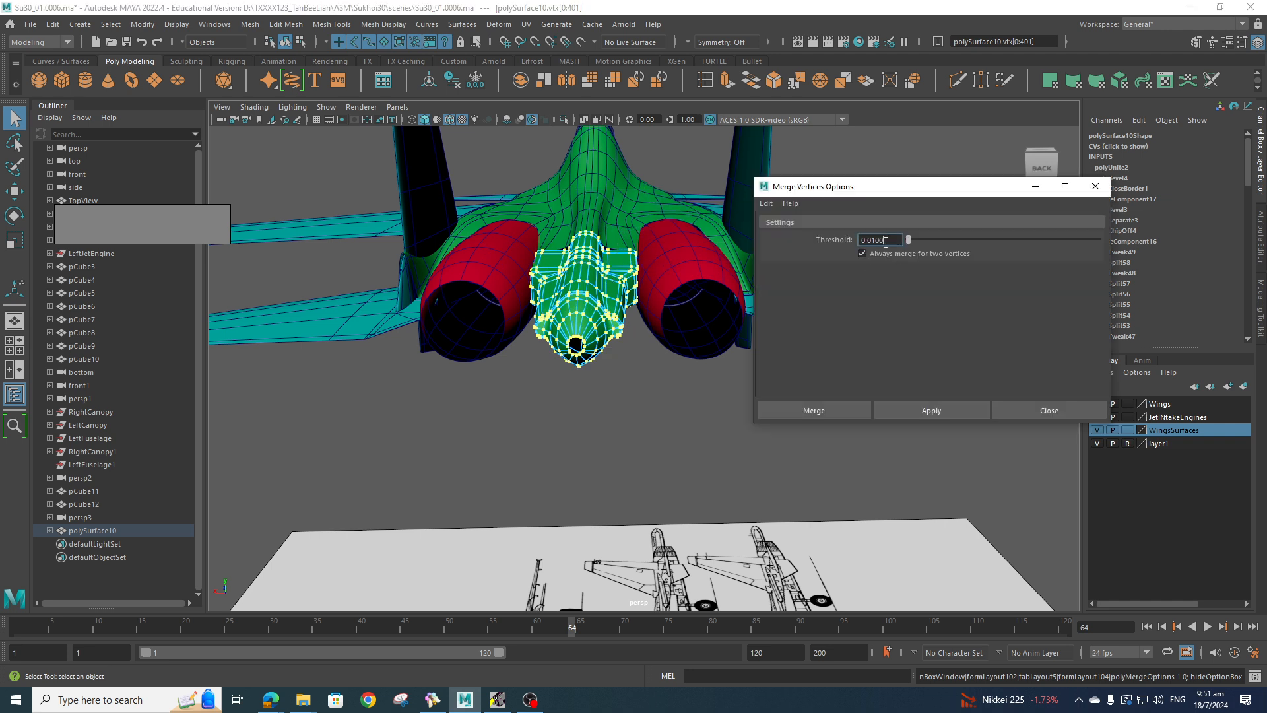
pyautogui.write('.00')
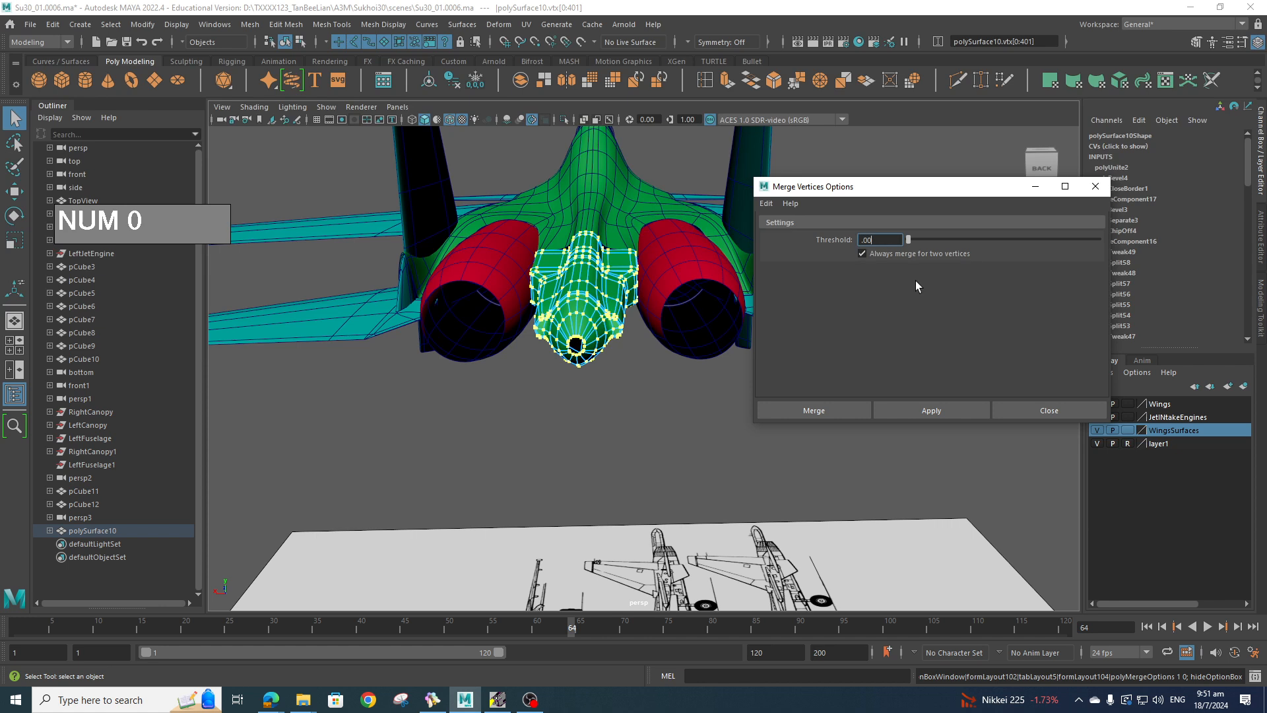
pyautogui.write('1')
pyautogui.press('Return')
pyautogui.click(832, 409)
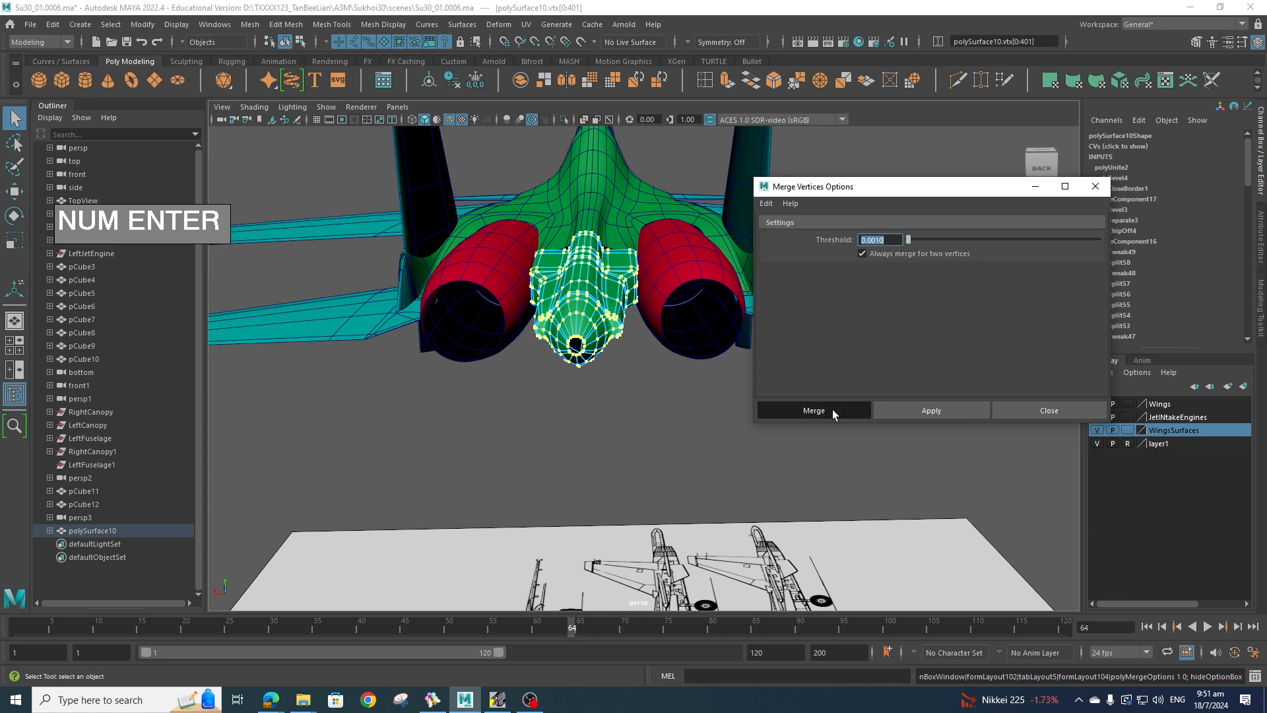
# - Examine the merged tail boom from several angles and check a vertex on its surface
pyautogui.keyDown('alt'); pyautogui.moveTo(625, 336); pyautogui.dragTo(673, 372); pyautogui.keyUp('alt')
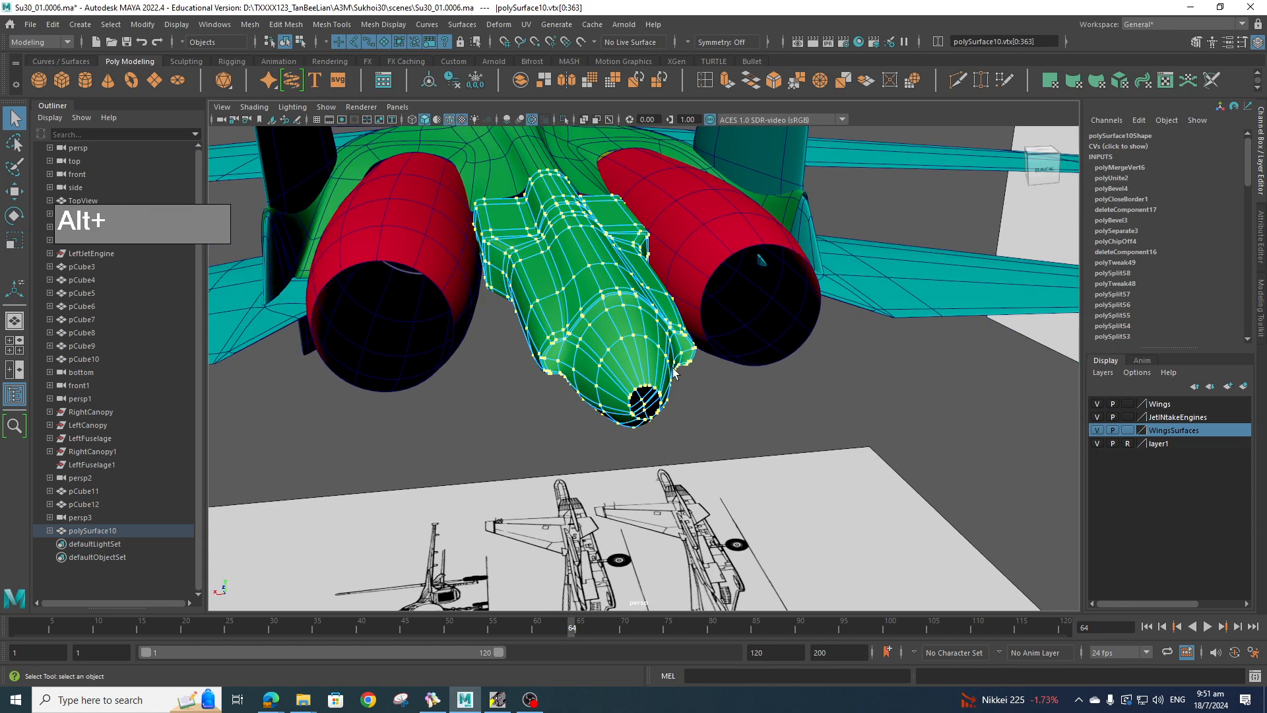
pyautogui.scroll(5, 676, 367)
pyautogui.keyDown('alt'); pyautogui.moveTo(609, 339); pyautogui.dragTo(699, 347); pyautogui.keyUp('alt')
pyautogui.click(657, 363)
pyautogui.press('w')
pyautogui.moveTo(725, 420)
pyautogui.keyDown('alt'); pyautogui.mouseDown()
pyautogui.moveTo(696, 411)
pyautogui.moveTo(707, 405)
pyautogui.mouseUp(); pyautogui.keyUp('alt')
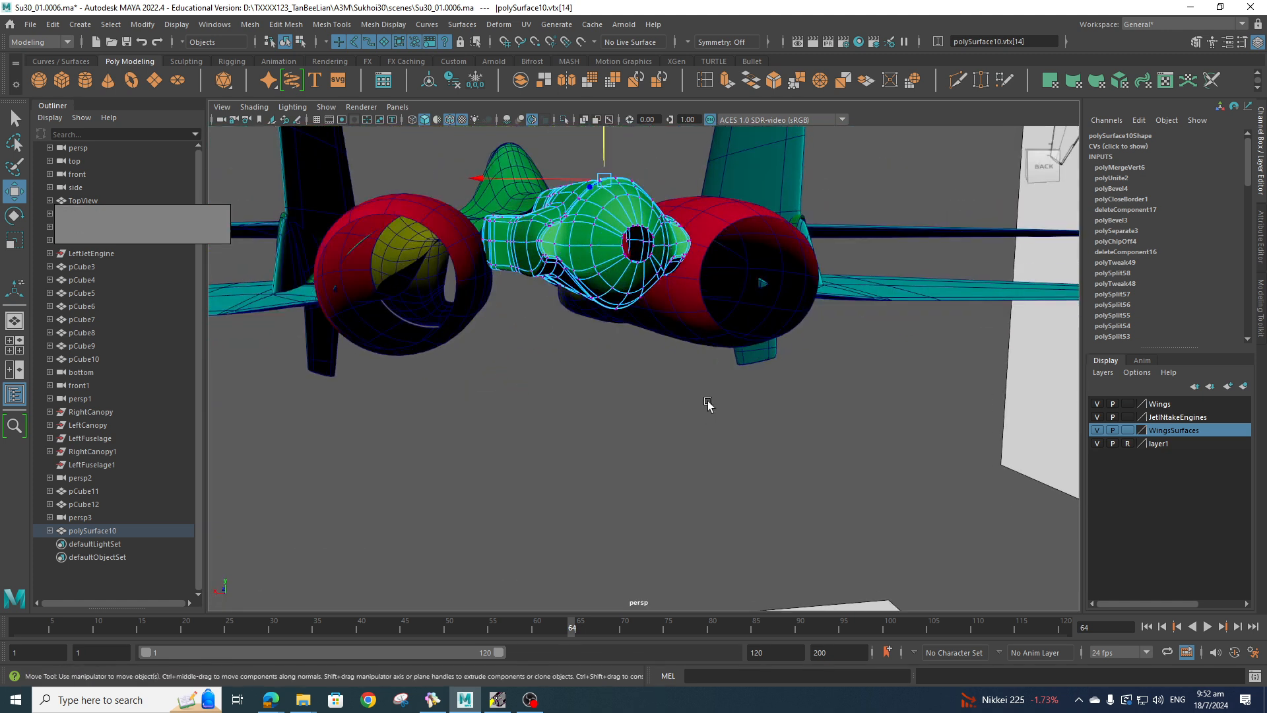
pyautogui.scroll(3, 632, 284)
# - Circularize three edge loops around the tail cone toward its rear opening
pyautogui.moveTo(622, 322); pyautogui.dragTo(595, 292, button='right')
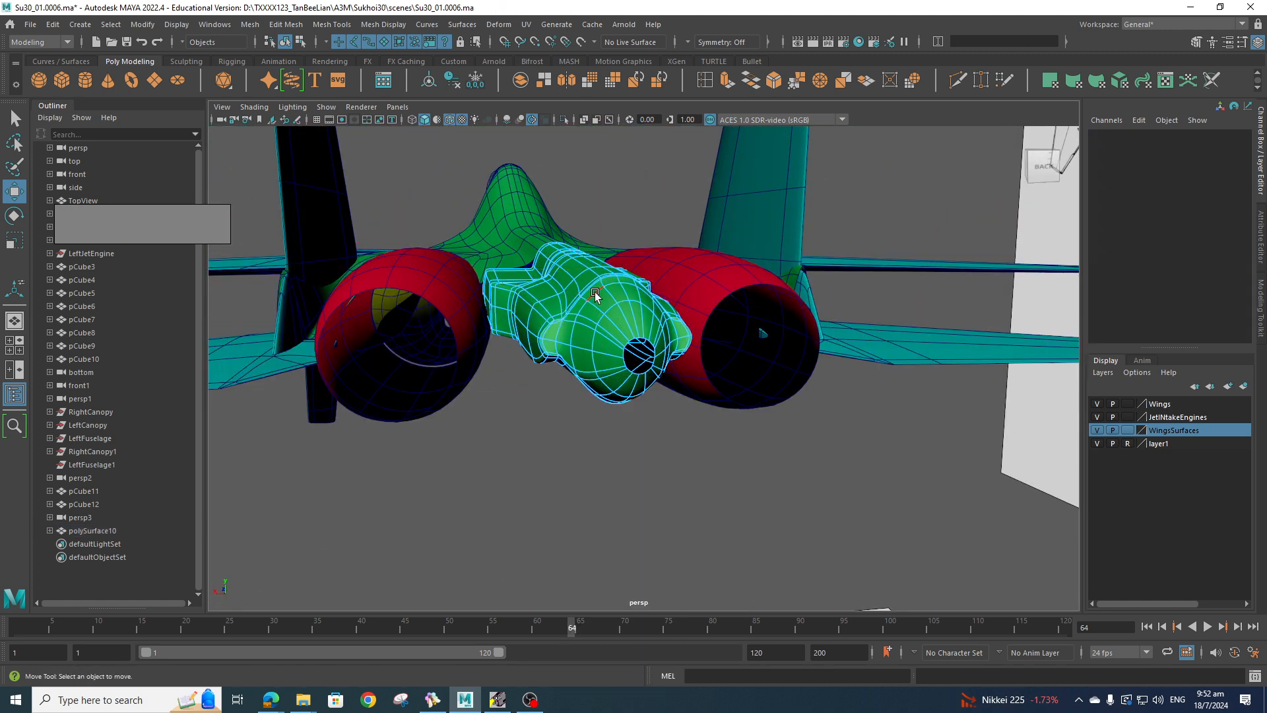
pyautogui.doubleClick(617, 249)
pyautogui.click(617, 247)
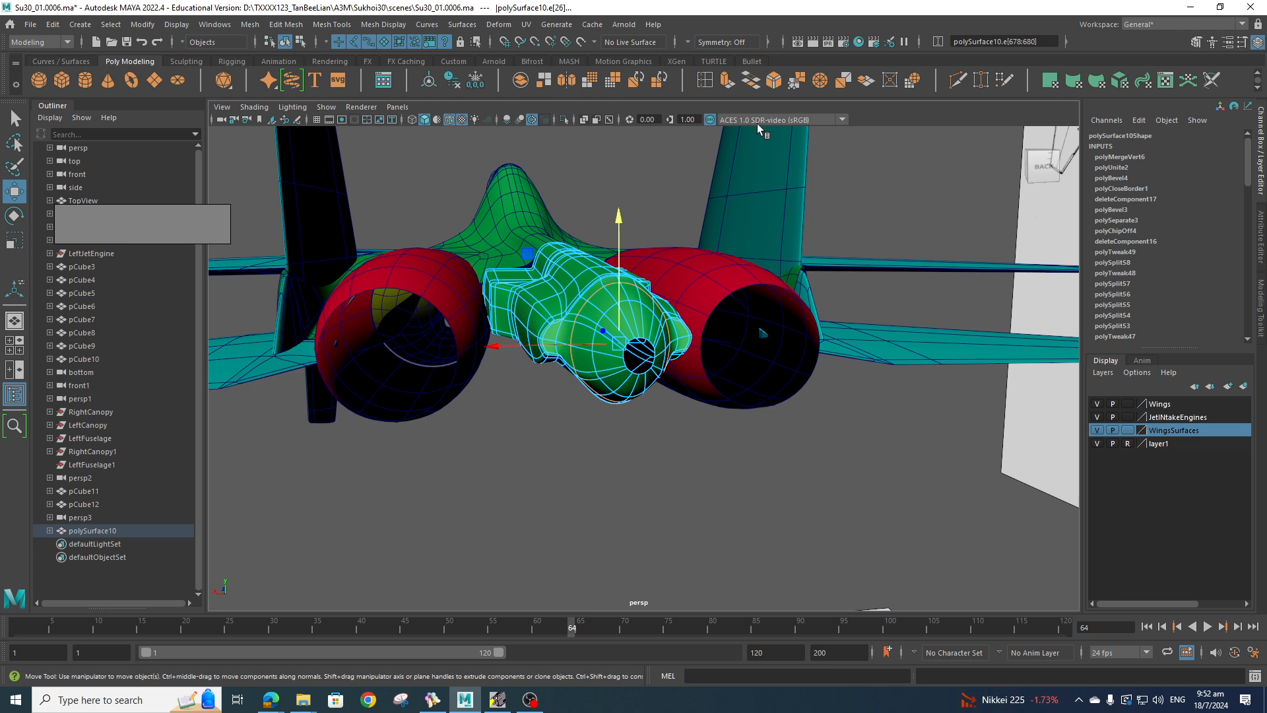
pyautogui.click(820, 80)
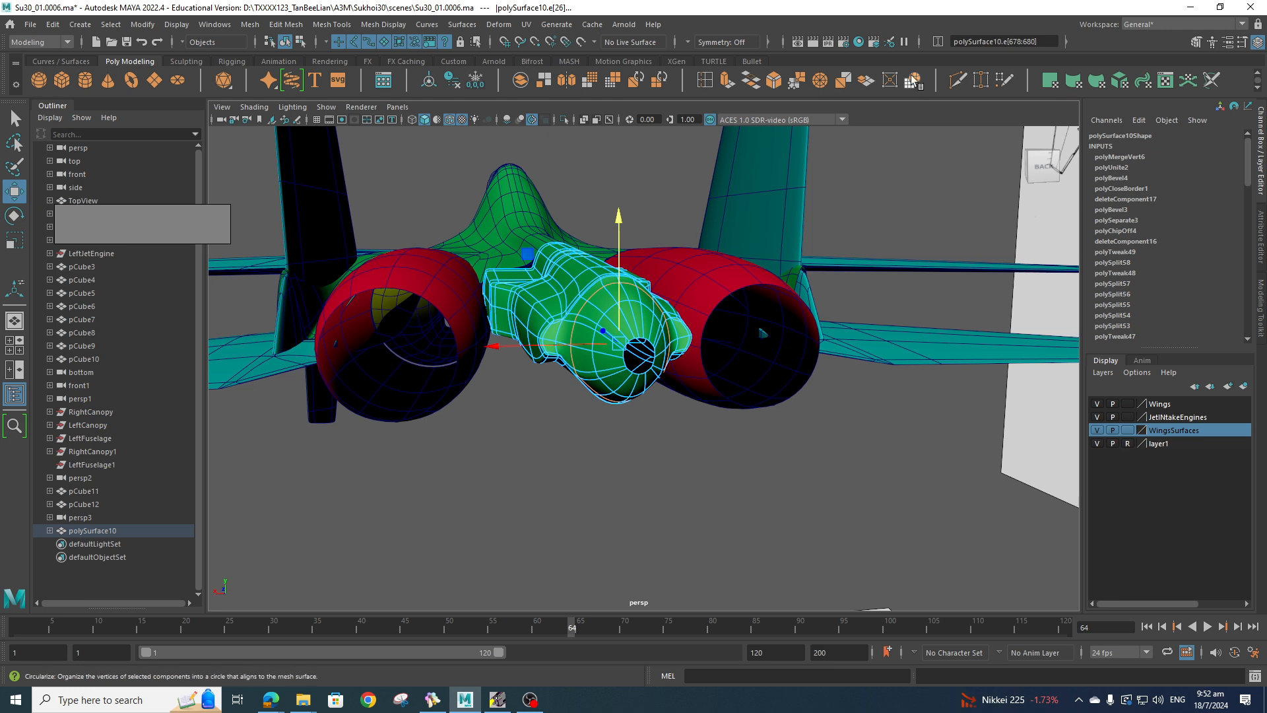
pyautogui.click(614, 311)
pyautogui.press('g')
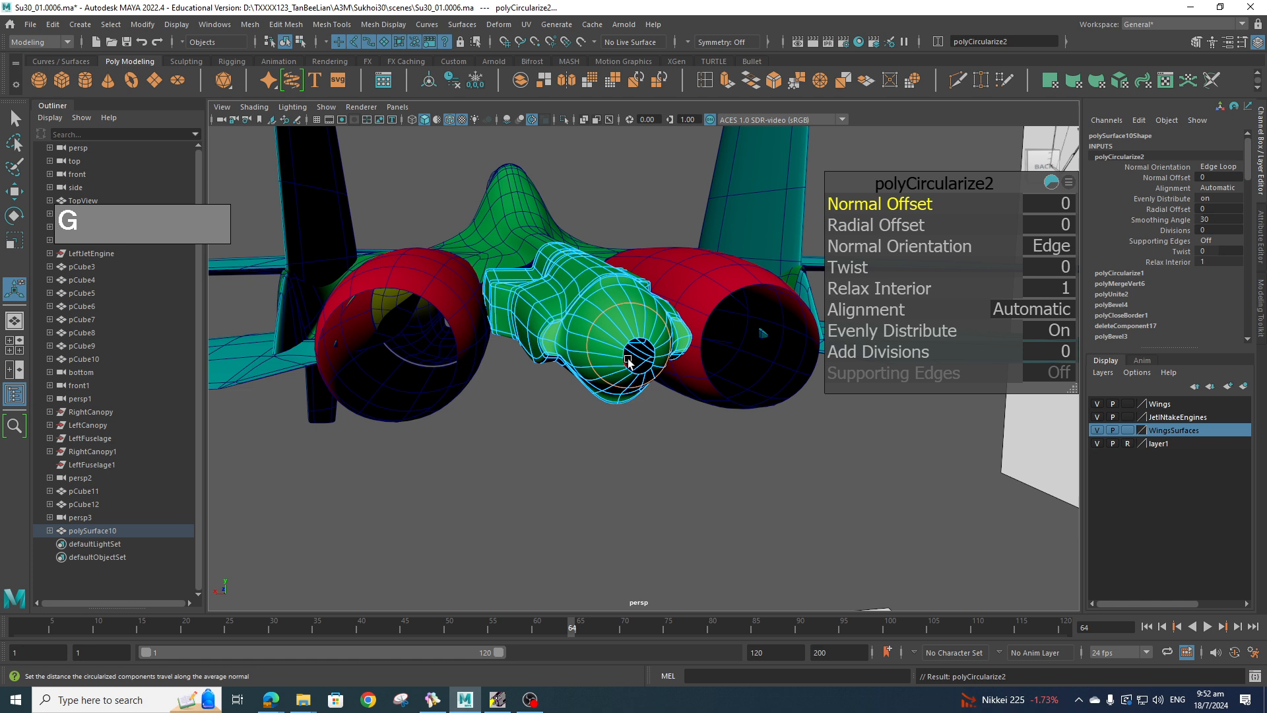
pyautogui.click(624, 343)
pyautogui.press('g')
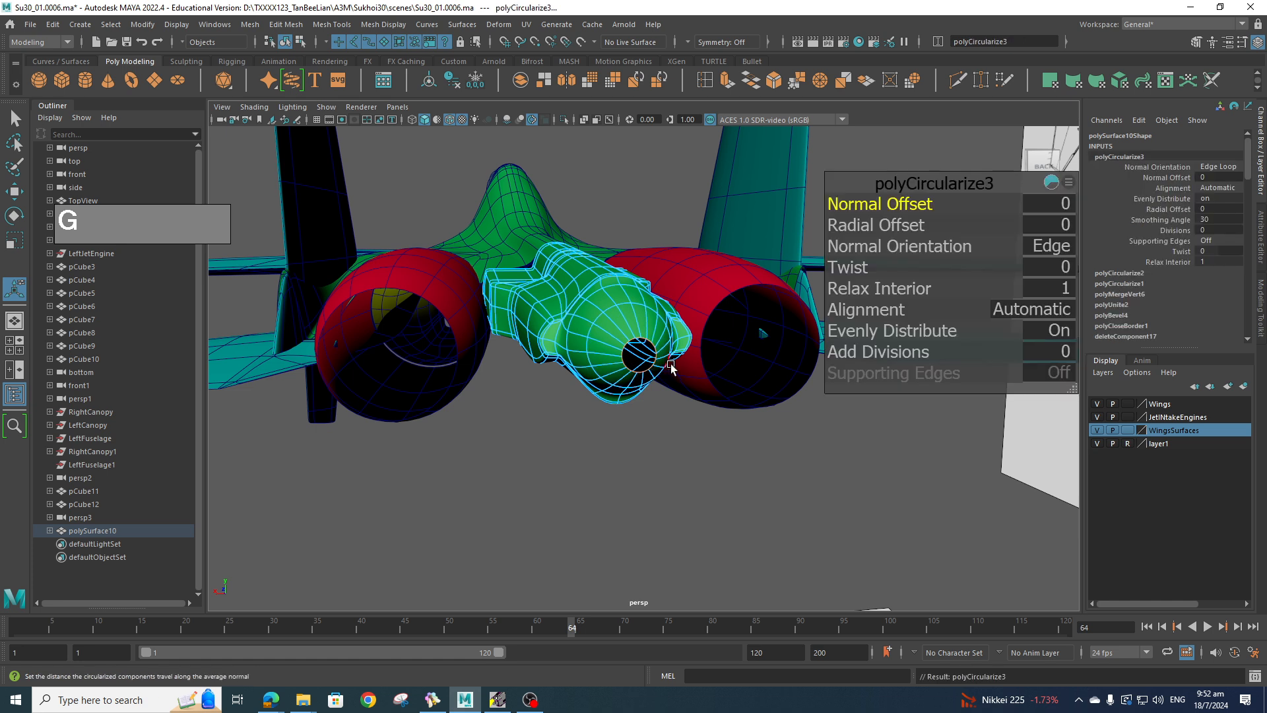
# - Hide the layer1 reference images and frame the tail cone in the back view
pyautogui.keyDown('alt'); pyautogui.moveTo(672, 368); pyautogui.dragTo(617, 404); pyautogui.keyUp('alt')
pyautogui.press('space')
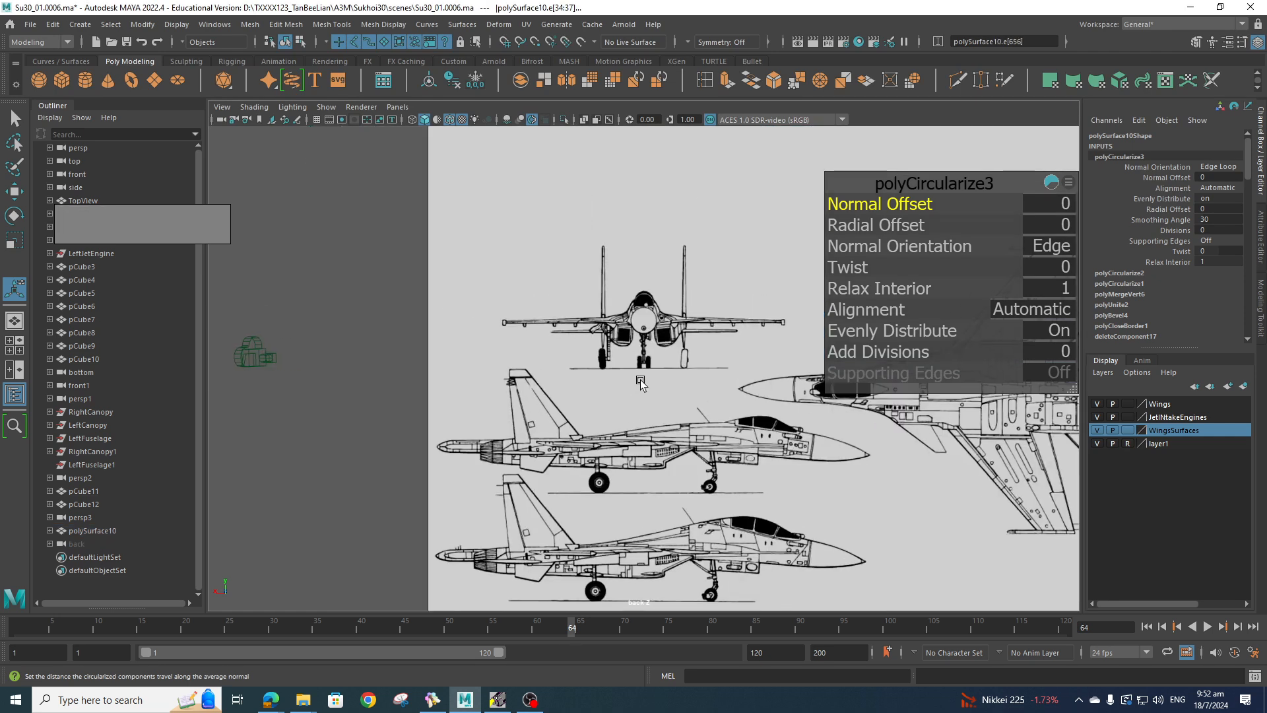
pyautogui.click(1098, 443)
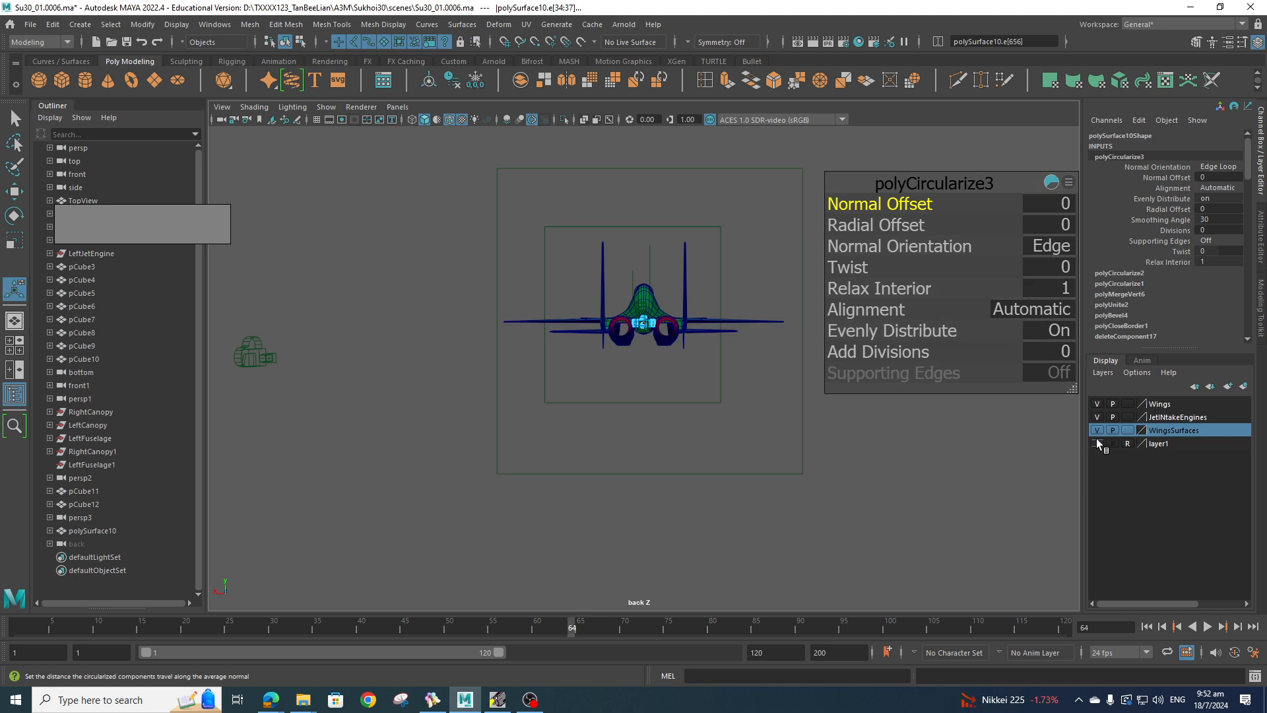
pyautogui.scroll(6, 694, 447)
pyautogui.scroll(8, 694, 447)
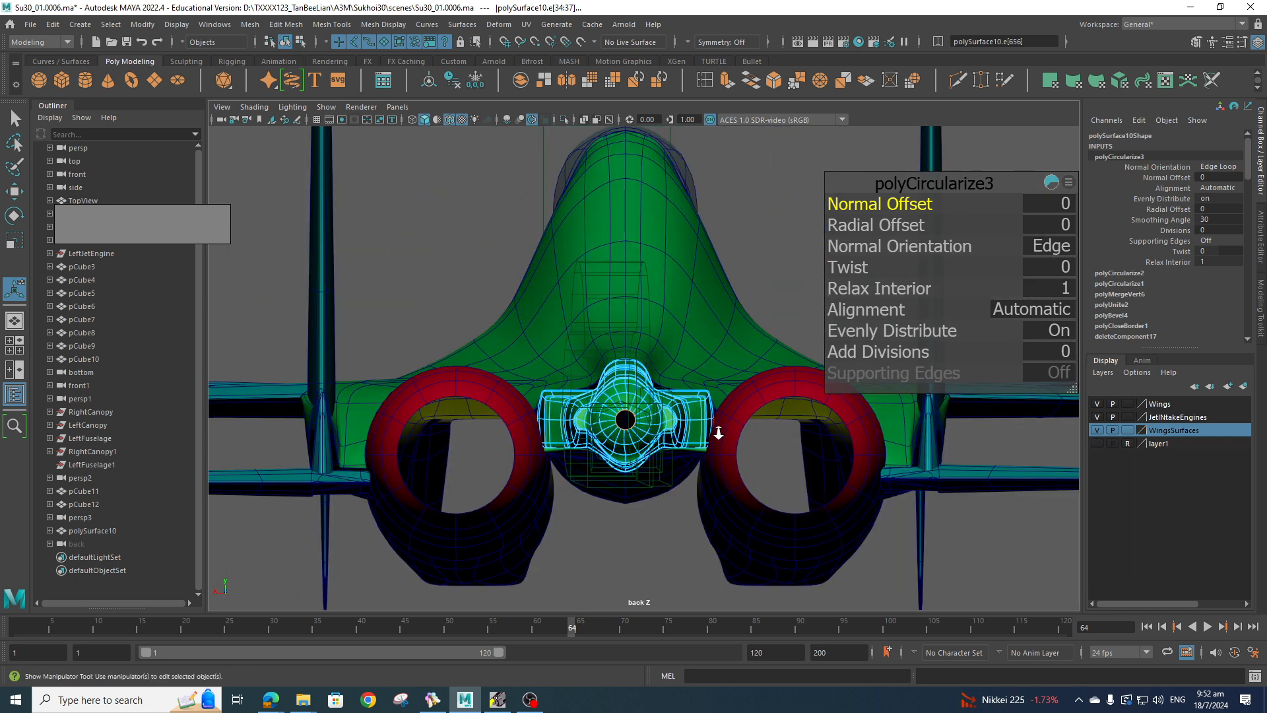
pyautogui.keyDown('alt'); pyautogui.moveTo(698, 452); pyautogui.dragTo(732, 368, button='middle'); pyautogui.keyUp('alt')
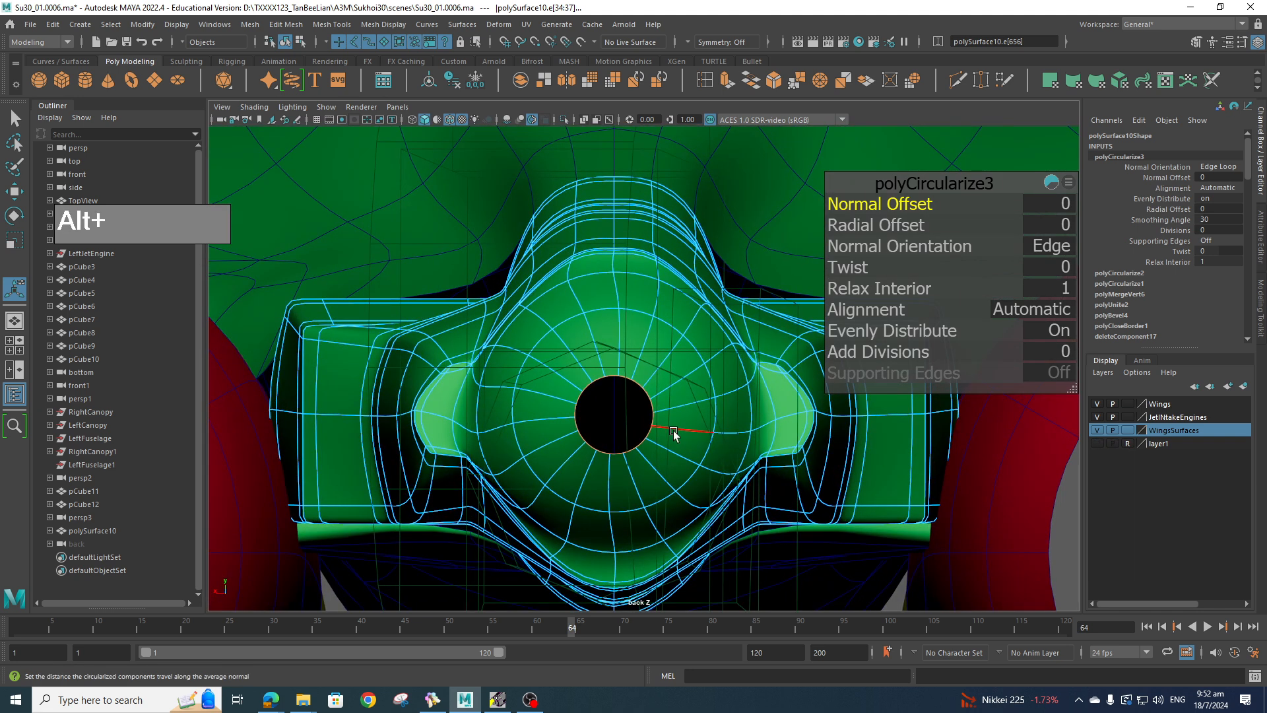
# - Try to rotate two of the tail cone's edge loops around the cone's axis in the back view
pyautogui.press('e')
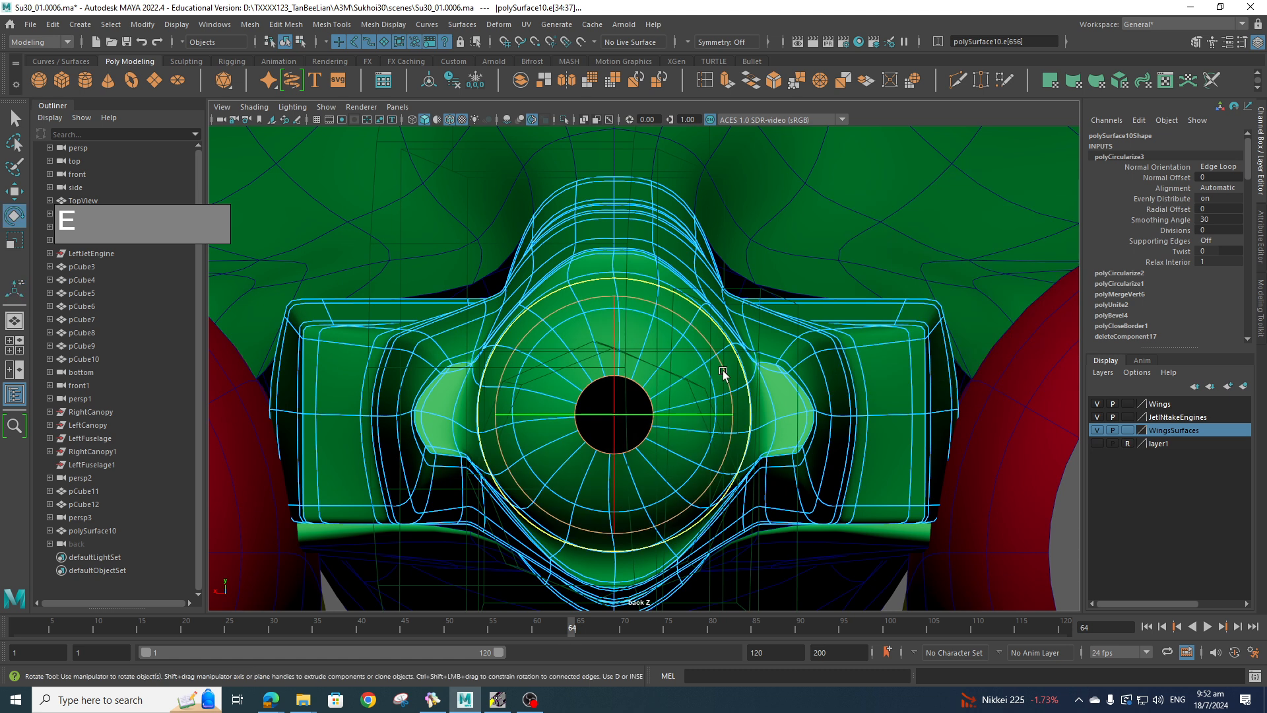
pyautogui.moveTo(723, 366); pyautogui.dragTo(719, 354)
pyautogui.moveTo(642, 312); pyautogui.dragTo(635, 272, button='right')
pyautogui.click(773, 256)
pyautogui.click(631, 309)
pyautogui.press('q')
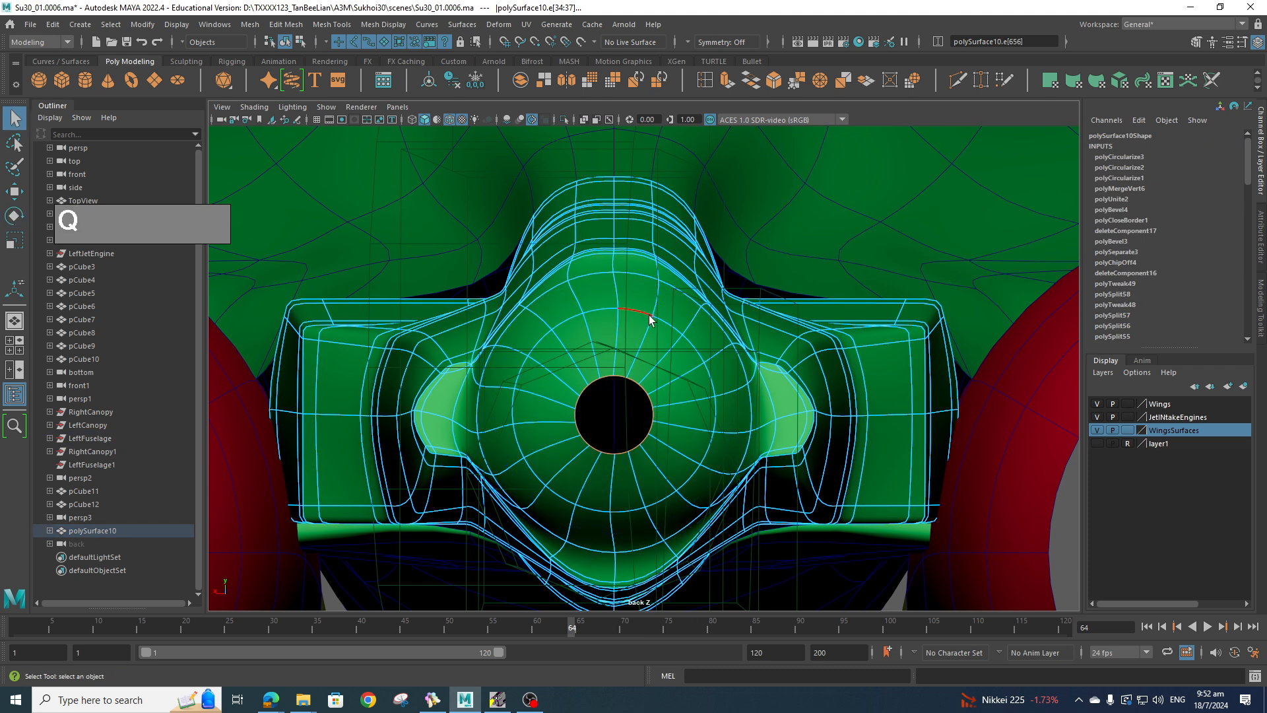
pyautogui.click(642, 311)
pyautogui.press('e')
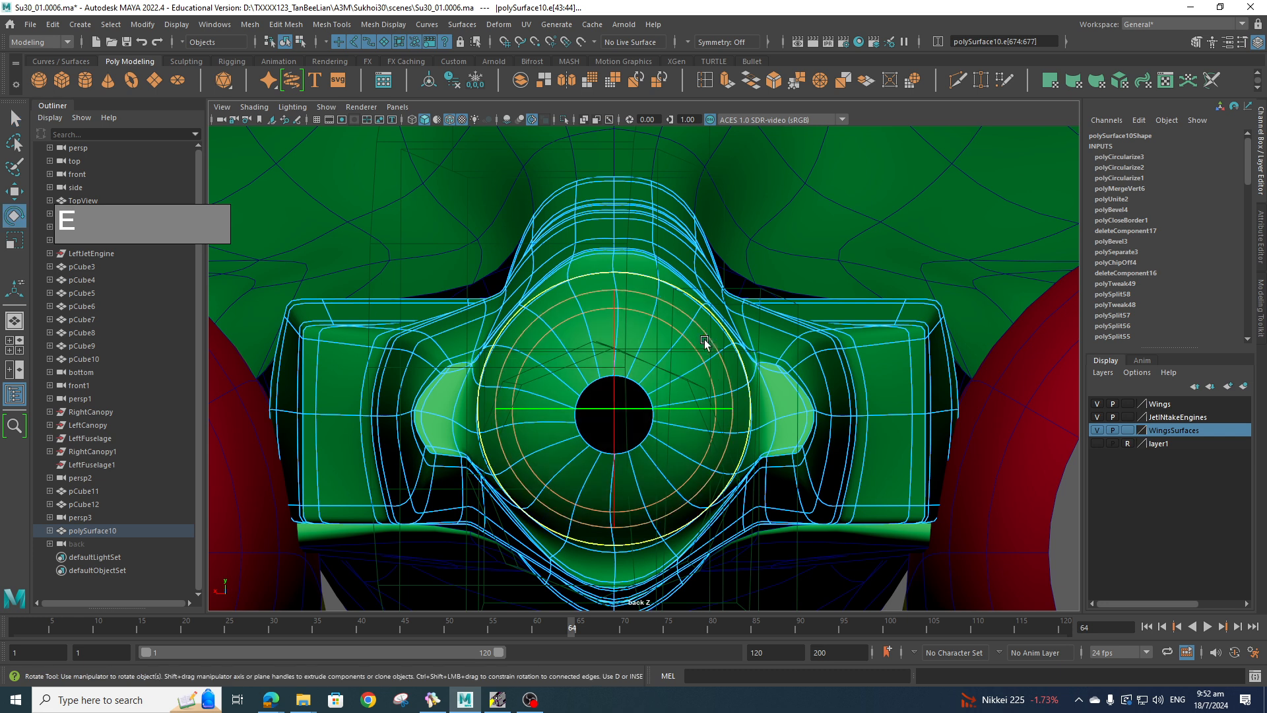
pyautogui.moveTo(708, 333); pyautogui.dragTo(707, 327)
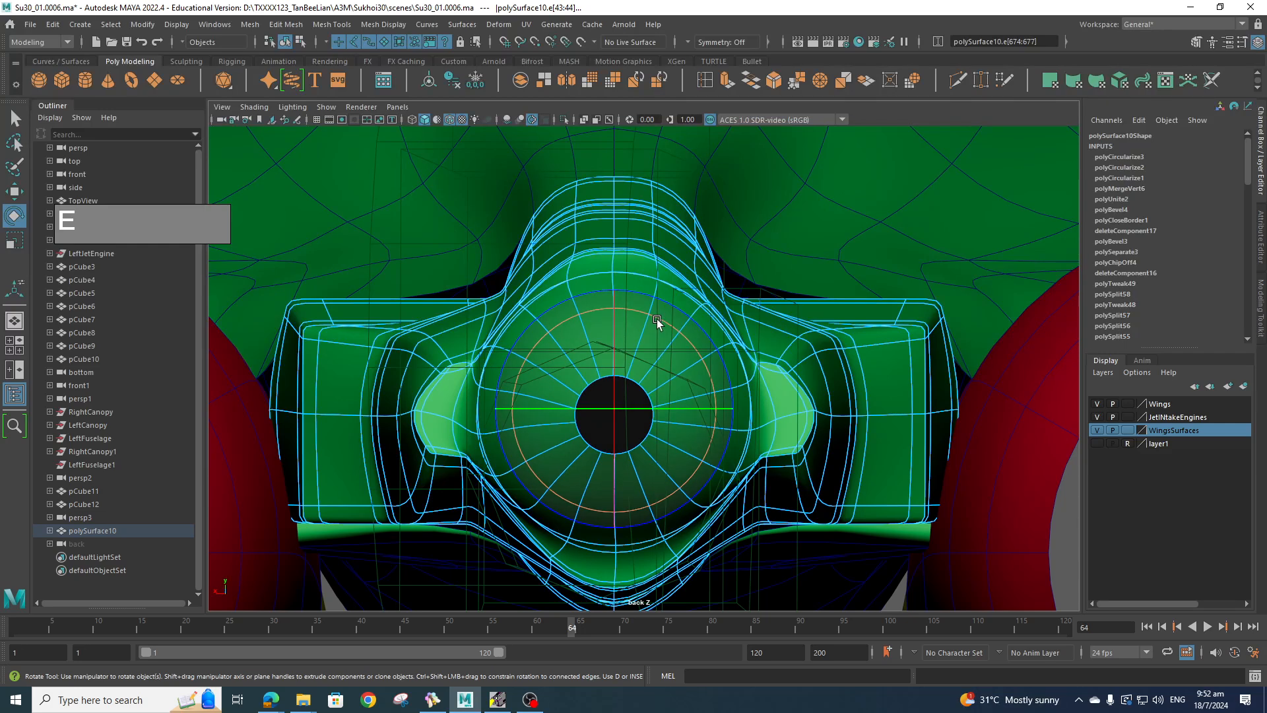
pyautogui.moveTo(656, 317); pyautogui.dragTo(633, 276)
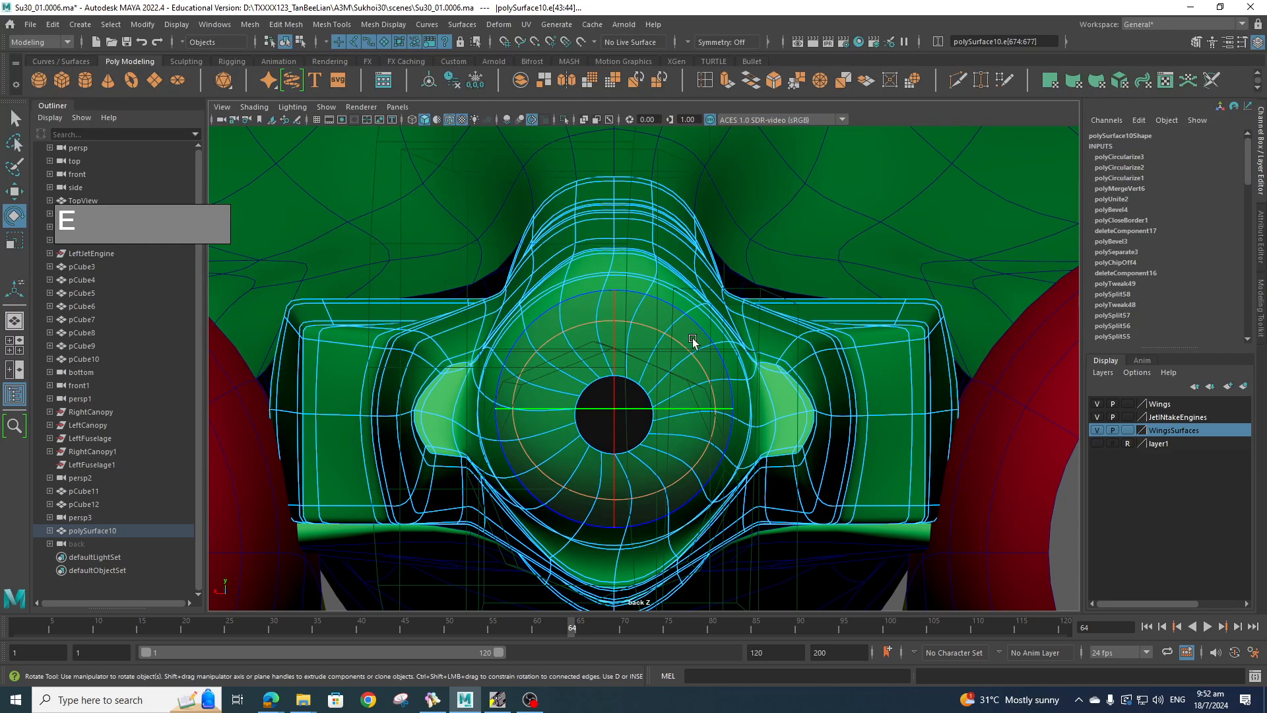
# - Undo the edge loop rotations on the tail cone
pyautogui.hotkey('ctrl', 'z')
pyautogui.hotkey('ctrl', 'z')
pyautogui.hotkey('ctrl', 'z')
pyautogui.hotkey('ctrl', 'z')
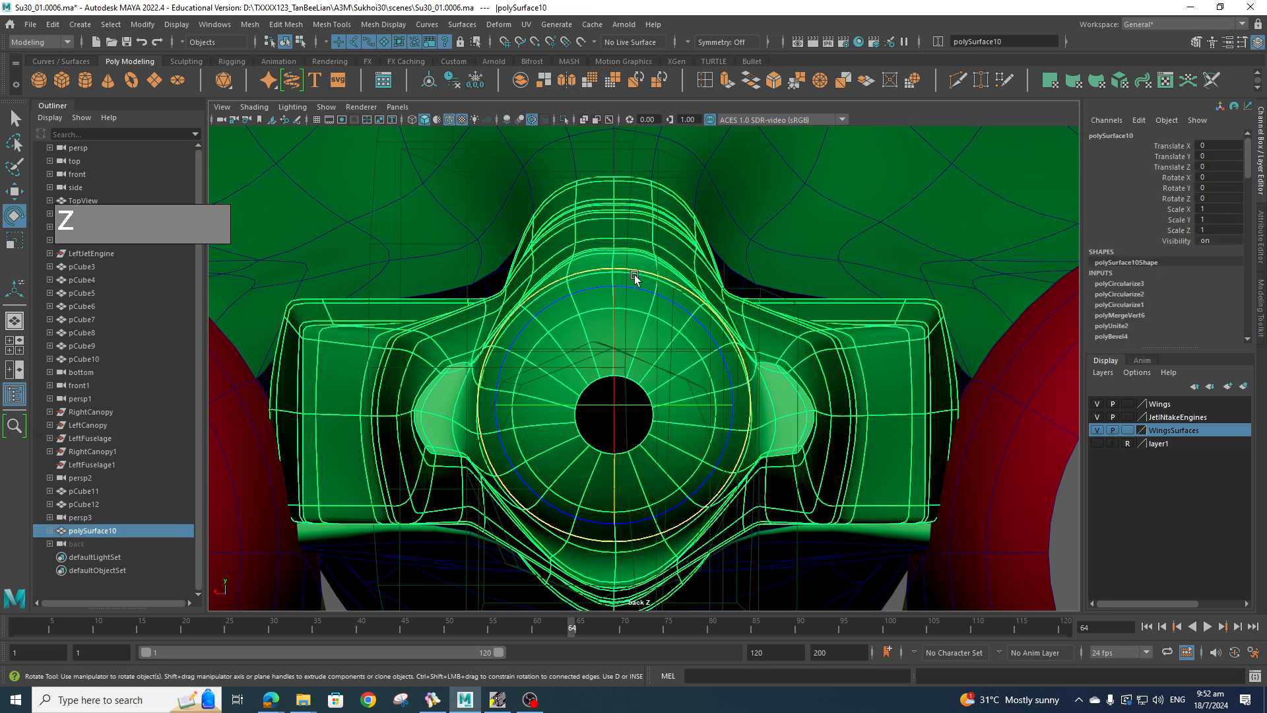
# - Examine in the perspective view the corner where the tail boom's side fairing meets the tail cone
pyautogui.click(652, 274)
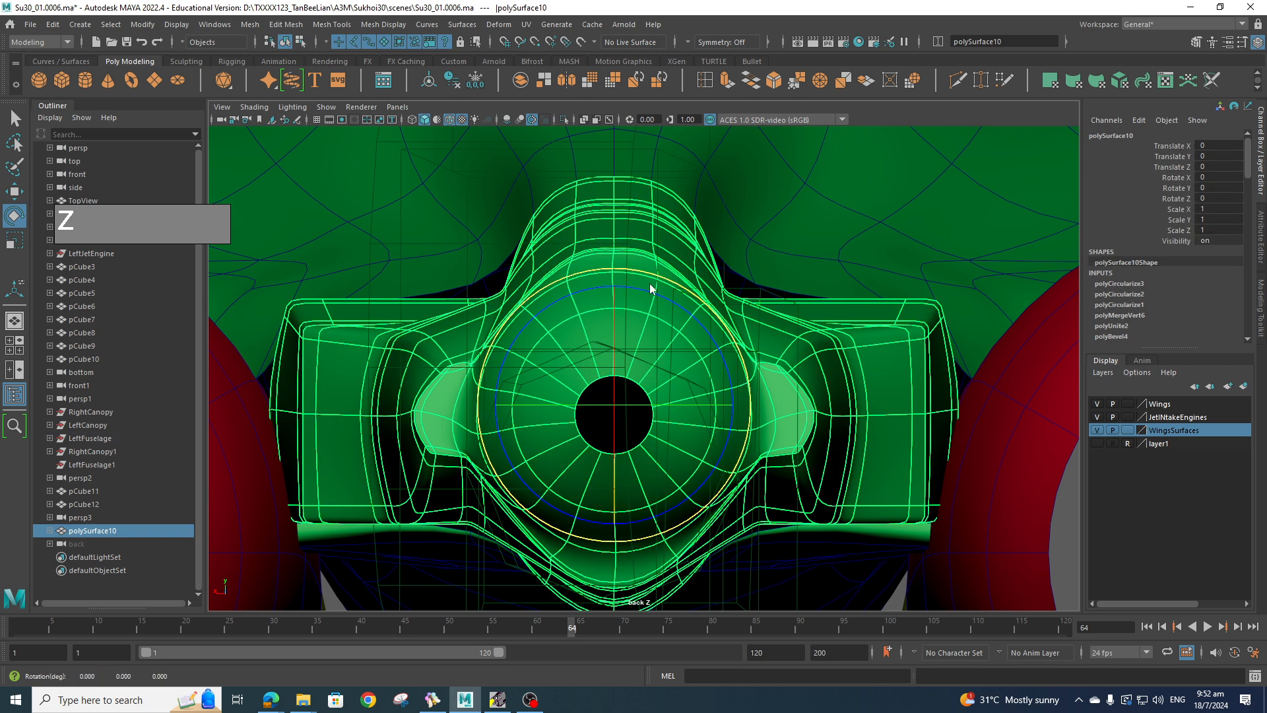
pyautogui.moveTo(650, 284)
pyautogui.mouseDown(button='right')
pyautogui.moveTo(622, 271)
pyautogui.moveTo(644, 262)
pyautogui.mouseUp(button='right')
pyautogui.click(770, 326)
pyautogui.click(798, 245)
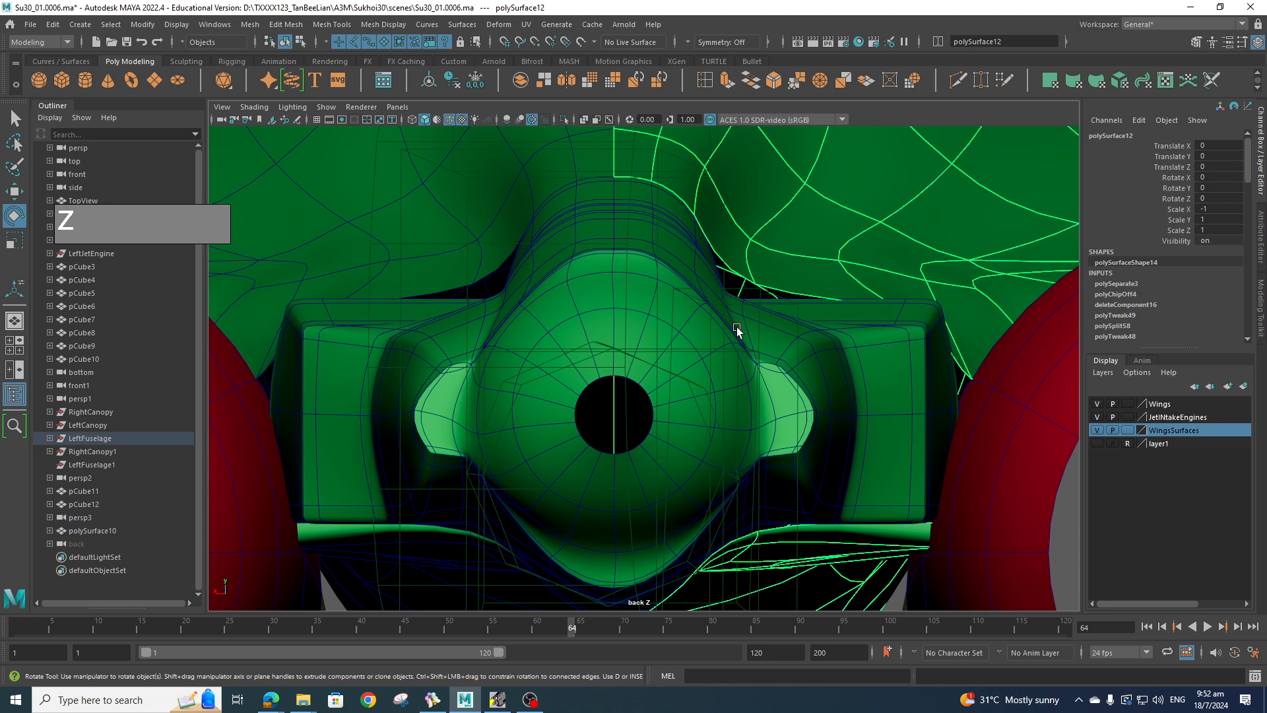
pyautogui.keyDown('alt'); pyautogui.moveTo(731, 382); pyautogui.dragTo(742, 327, button='middle'); pyautogui.keyUp('alt')
pyautogui.press('space')
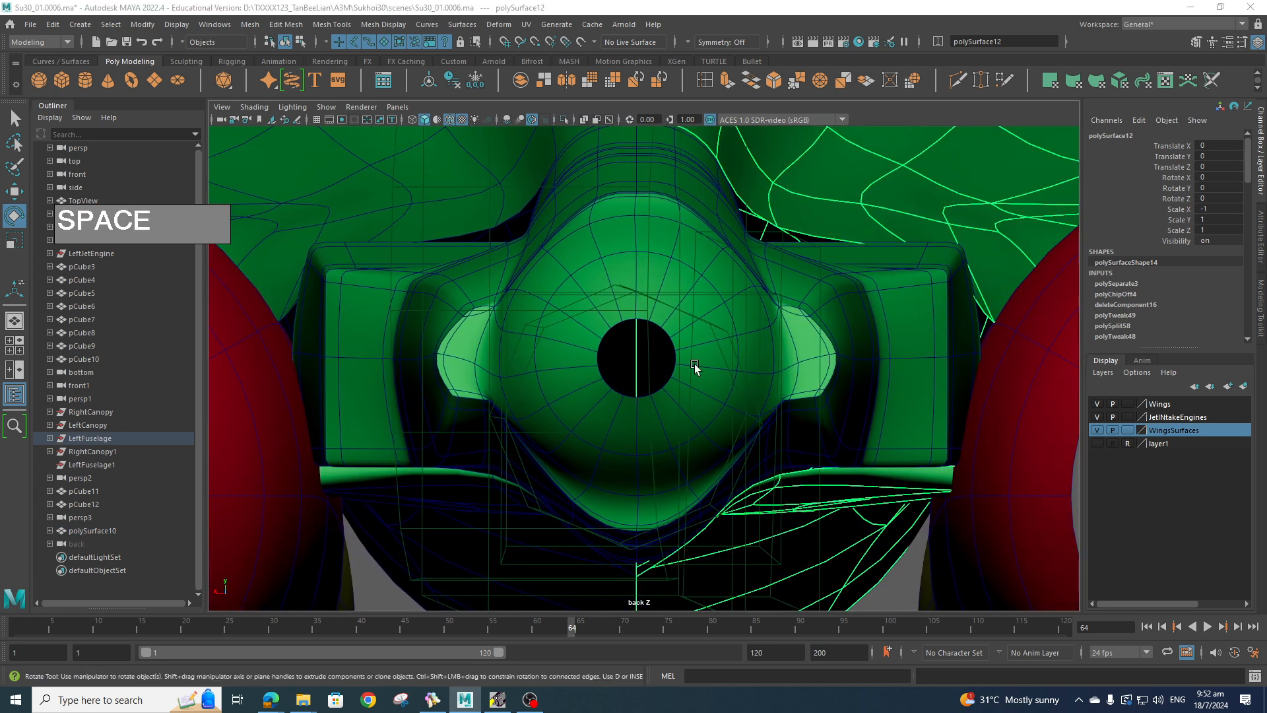
pyautogui.moveTo(699, 328); pyautogui.dragTo(701, 314)
pyautogui.keyDown('alt'); pyautogui.moveTo(701, 337); pyautogui.dragTo(751, 409); pyautogui.keyUp('alt')
pyautogui.scroll(3, 751, 410)
pyautogui.keyDown('alt'); pyautogui.moveTo(751, 409); pyautogui.dragTo(687, 347, button='middle'); pyautogui.keyUp('alt')
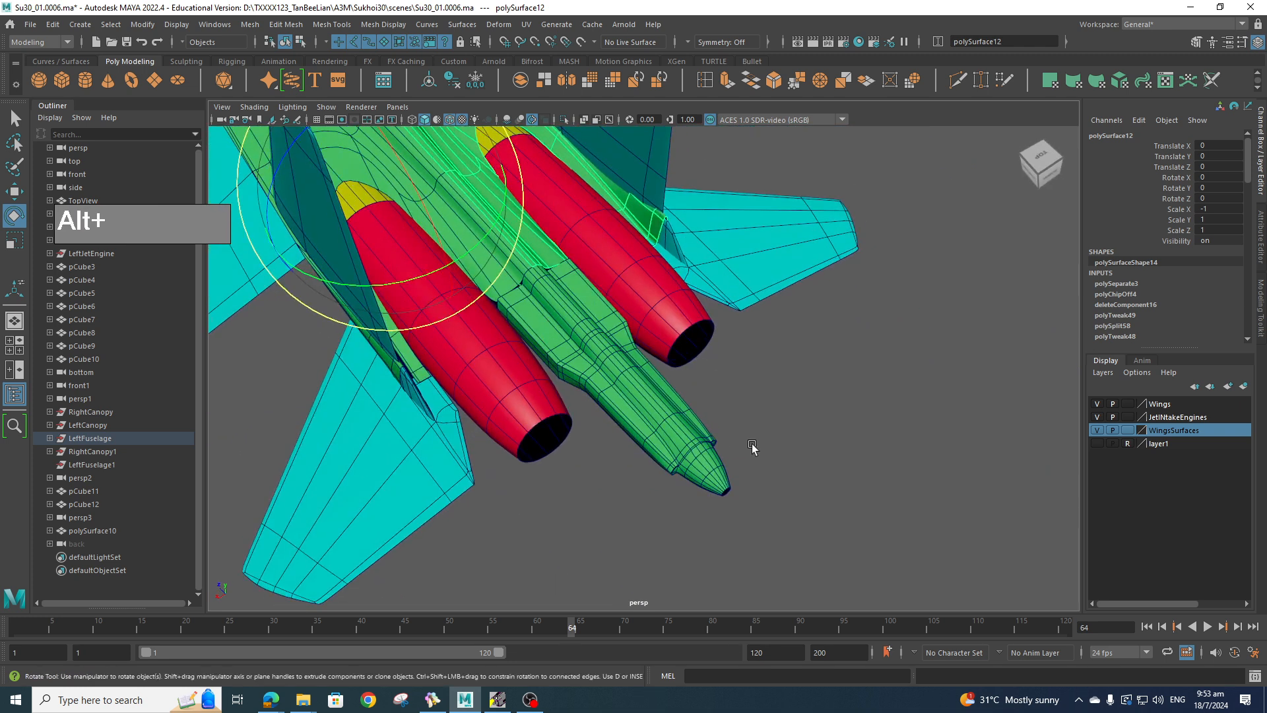
pyautogui.click(753, 449)
pyautogui.scroll(4, 758, 472)
pyautogui.keyDown('alt'); pyautogui.moveTo(758, 471); pyautogui.dragTo(712, 425); pyautogui.keyUp('alt')
pyautogui.scroll(6, 772, 425)
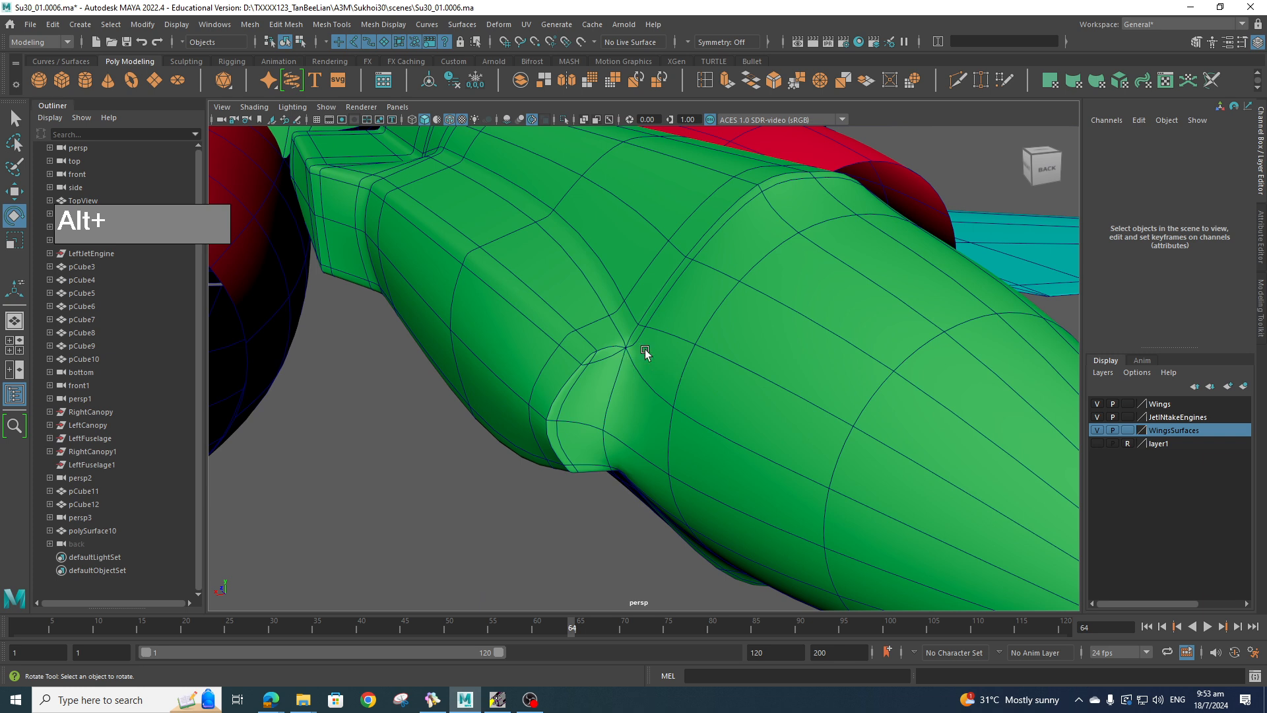
pyautogui.scroll(4, 644, 350)
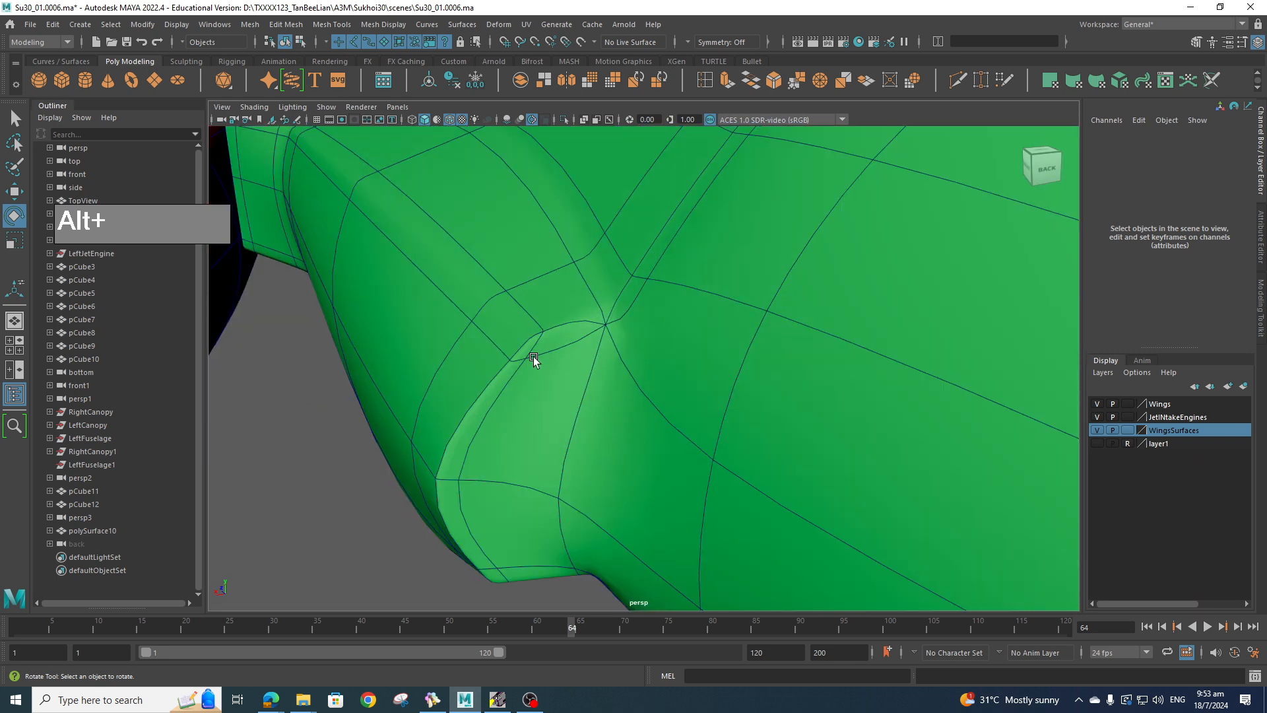
# - Compare the tail boom's fairing corner in unsmoothed, wireframe and smooth preview display to inspect its edge flow
pyautogui.click(645, 331)
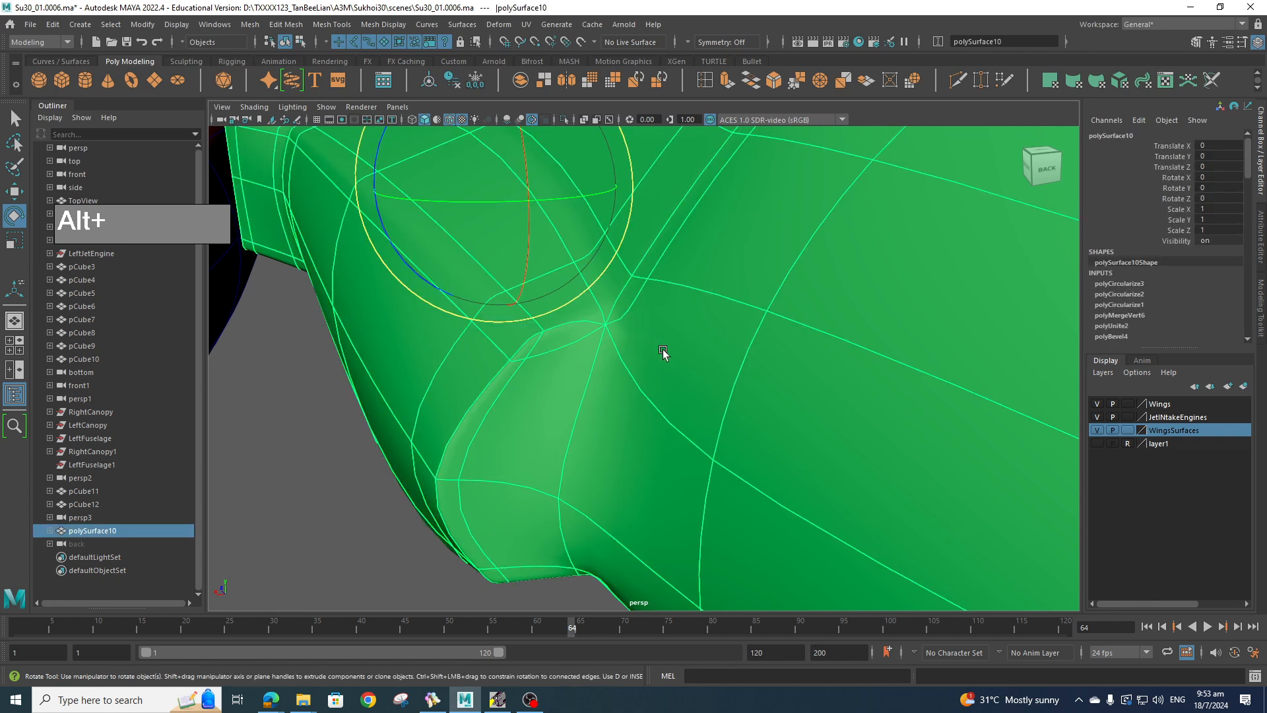
pyautogui.press('1')
pyautogui.scroll(2, 676, 349)
pyautogui.press('4')
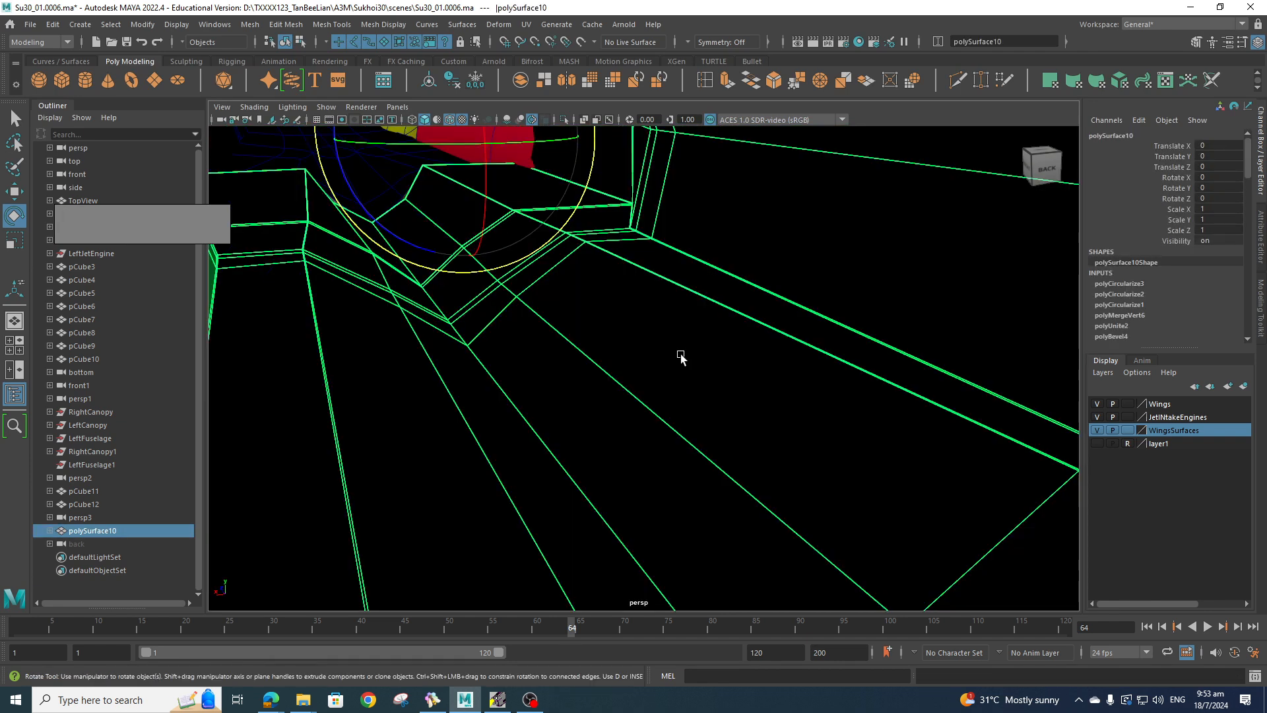
pyautogui.press('5')
pyautogui.moveTo(677, 357)
pyautogui.keyDown('alt'); pyautogui.mouseDown()
pyautogui.moveTo(657, 378)
pyautogui.moveTo(666, 363)
pyautogui.moveTo(686, 366)
pyautogui.moveTo(579, 298)
pyautogui.mouseUp(); pyautogui.keyUp('alt')
pyautogui.scroll(-5, 672, 367)
pyautogui.scroll(5, 674, 349)
pyautogui.scroll(-5, 674, 365)
pyautogui.scroll(5, 684, 383)
pyautogui.scroll(-5, 684, 382)
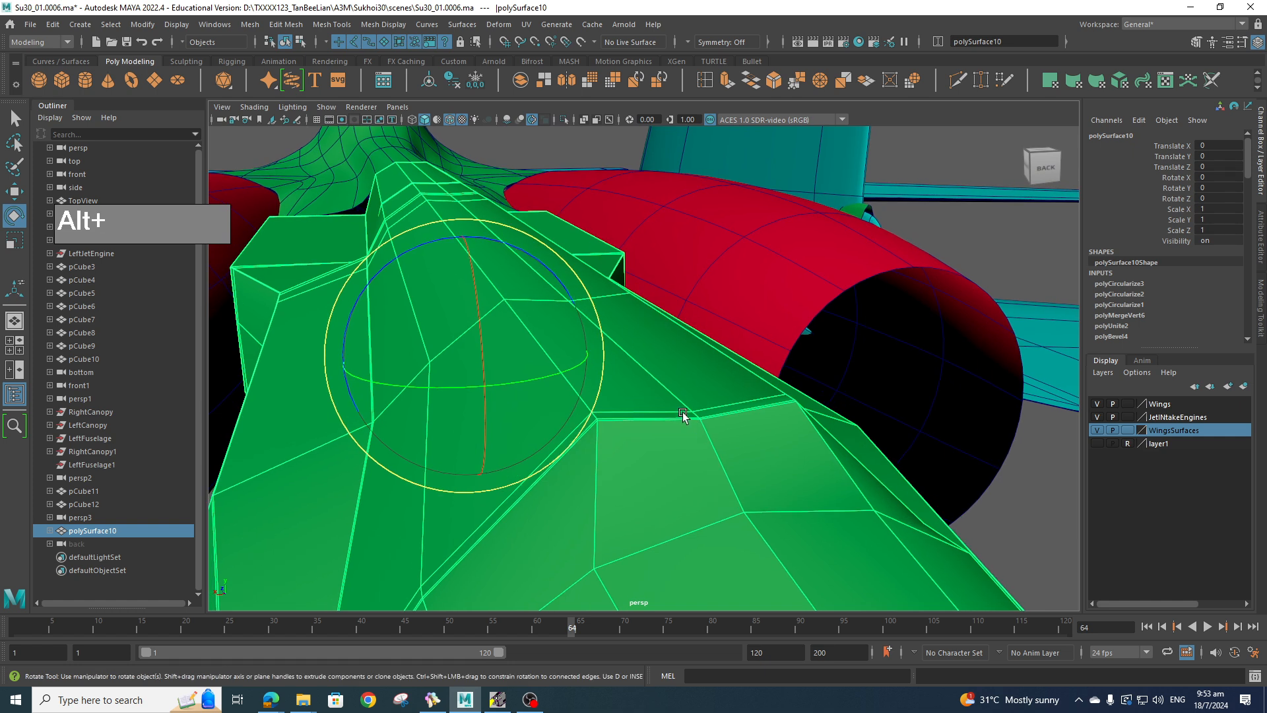
pyautogui.moveTo(681, 338); pyautogui.dragTo(683, 303, button='right')
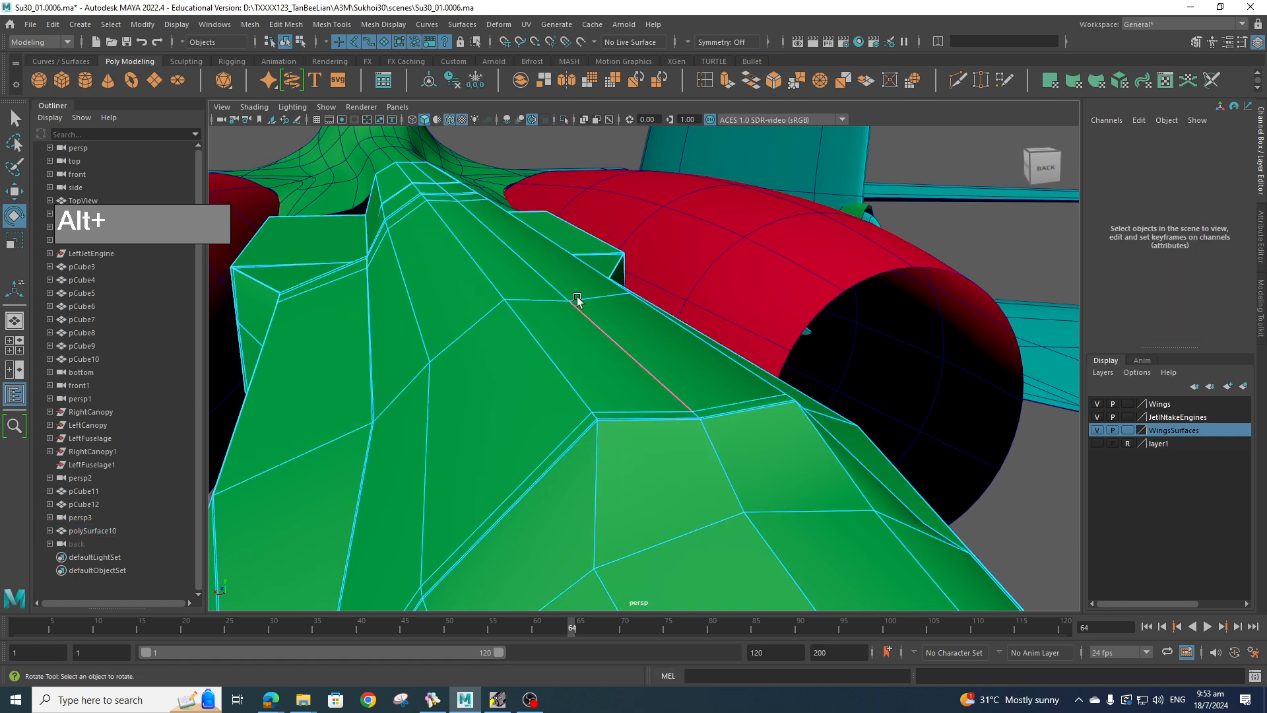
pyautogui.click(420, 173)
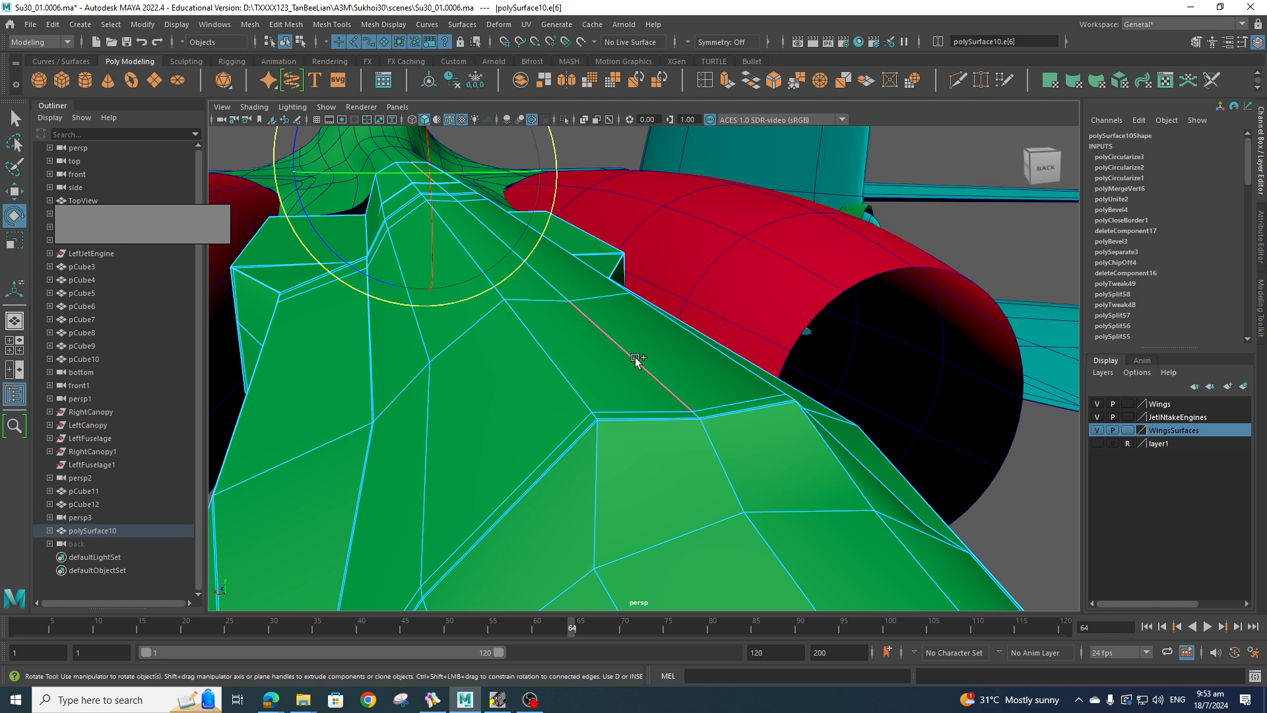
pyautogui.scroll(3, 635, 366)
pyautogui.keyDown('alt'); pyautogui.moveTo(670, 387); pyautogui.dragTo(726, 377); pyautogui.keyUp('alt')
pyautogui.press('3')
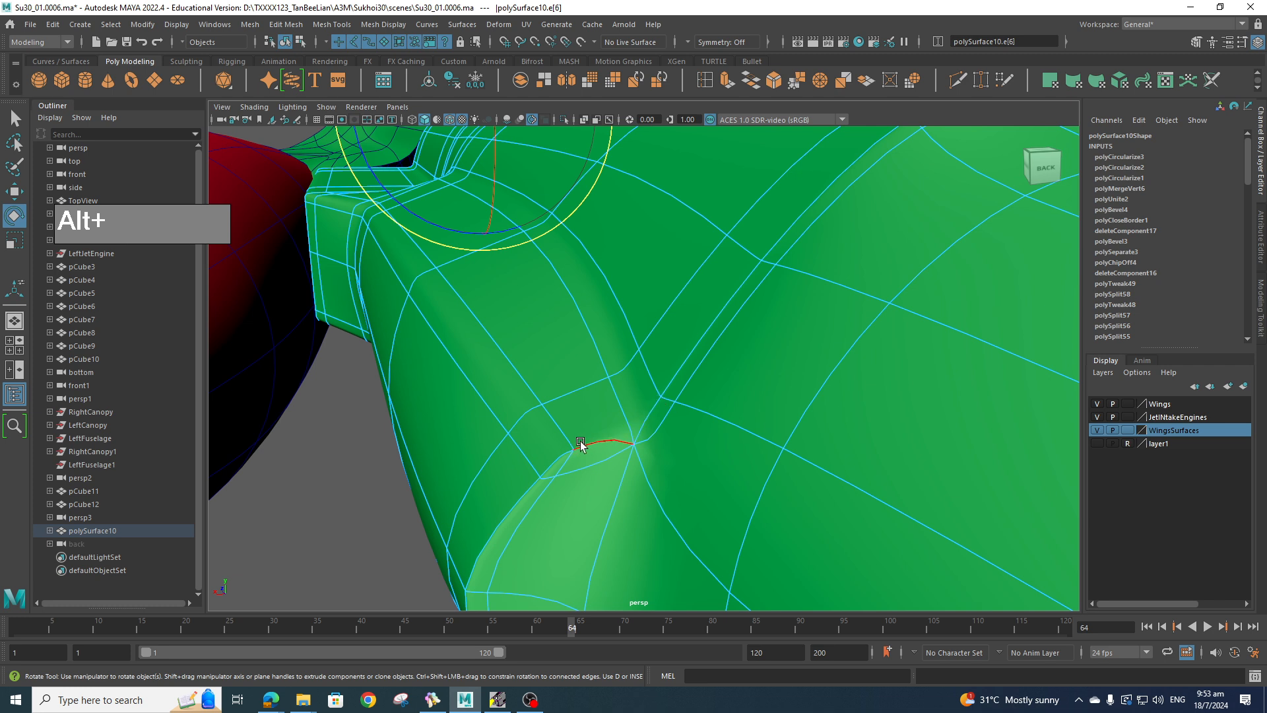
pyautogui.press('1')
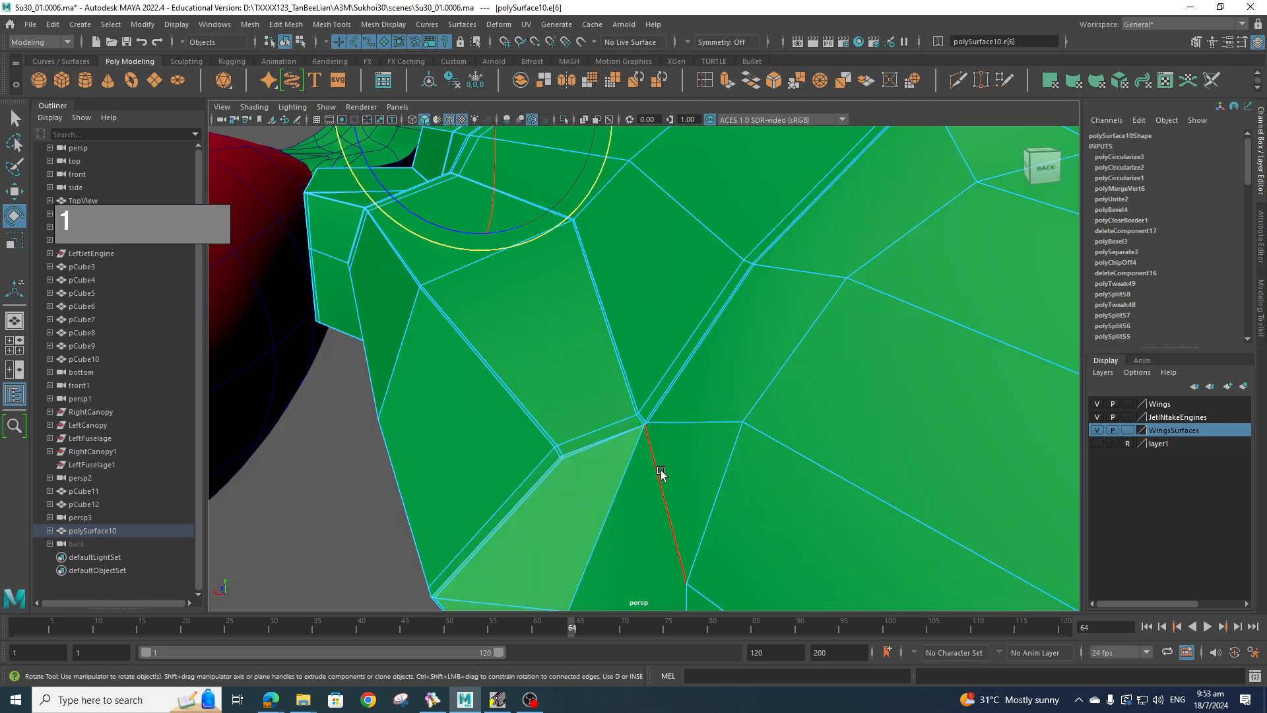
# - Cut a new edge with Multi-Cut across the narrow bevel strip at the fairing corner, ending where it meets the cone
pyautogui.keyDown('alt'); pyautogui.moveTo(658, 469); pyautogui.dragTo(711, 465); pyautogui.keyUp('alt')
pyautogui.keyDown('alt'); pyautogui.moveTo(712, 464); pyautogui.dragTo(775, 473, button='right'); pyautogui.keyUp('alt')
pyautogui.keyDown('alt'); pyautogui.moveTo(774, 472); pyautogui.dragTo(760, 420, button='middle'); pyautogui.keyUp('alt')
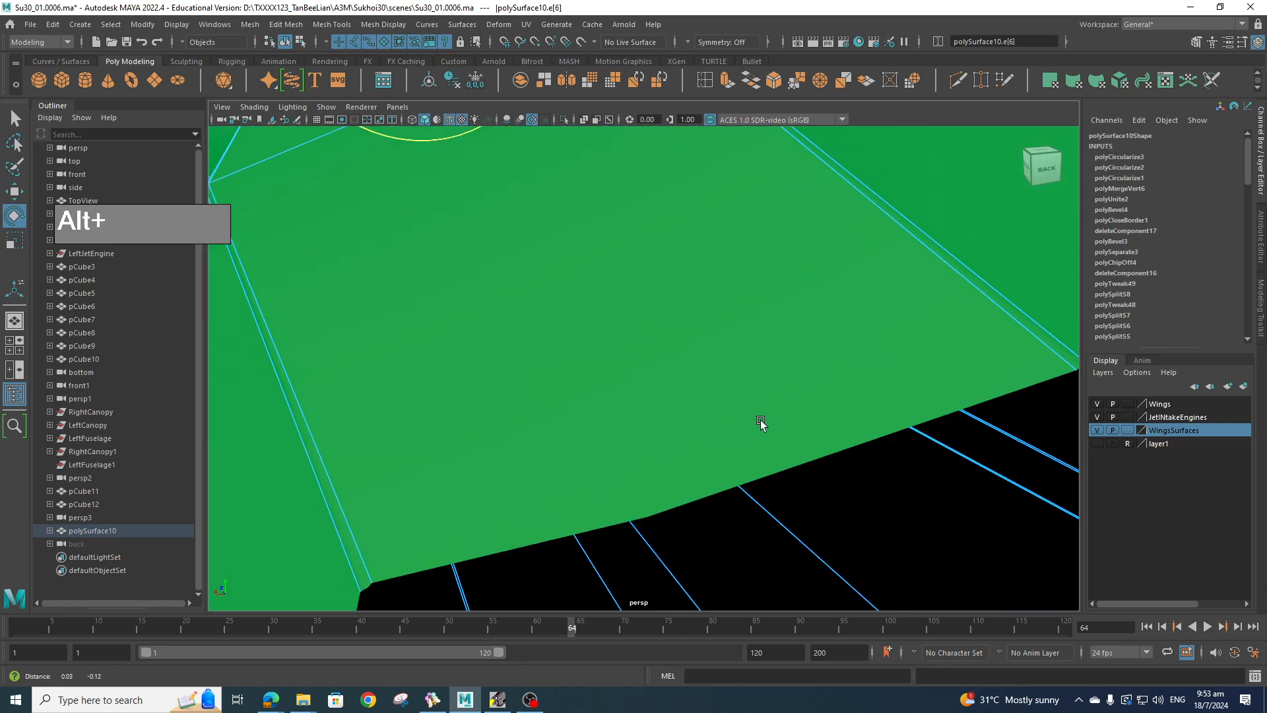
pyautogui.keyDown('alt'); pyautogui.moveTo(759, 420); pyautogui.dragTo(752, 420, button='right'); pyautogui.keyUp('alt')
pyautogui.keyDown('alt'); pyautogui.moveTo(753, 420); pyautogui.dragTo(711, 430); pyautogui.keyUp('alt')
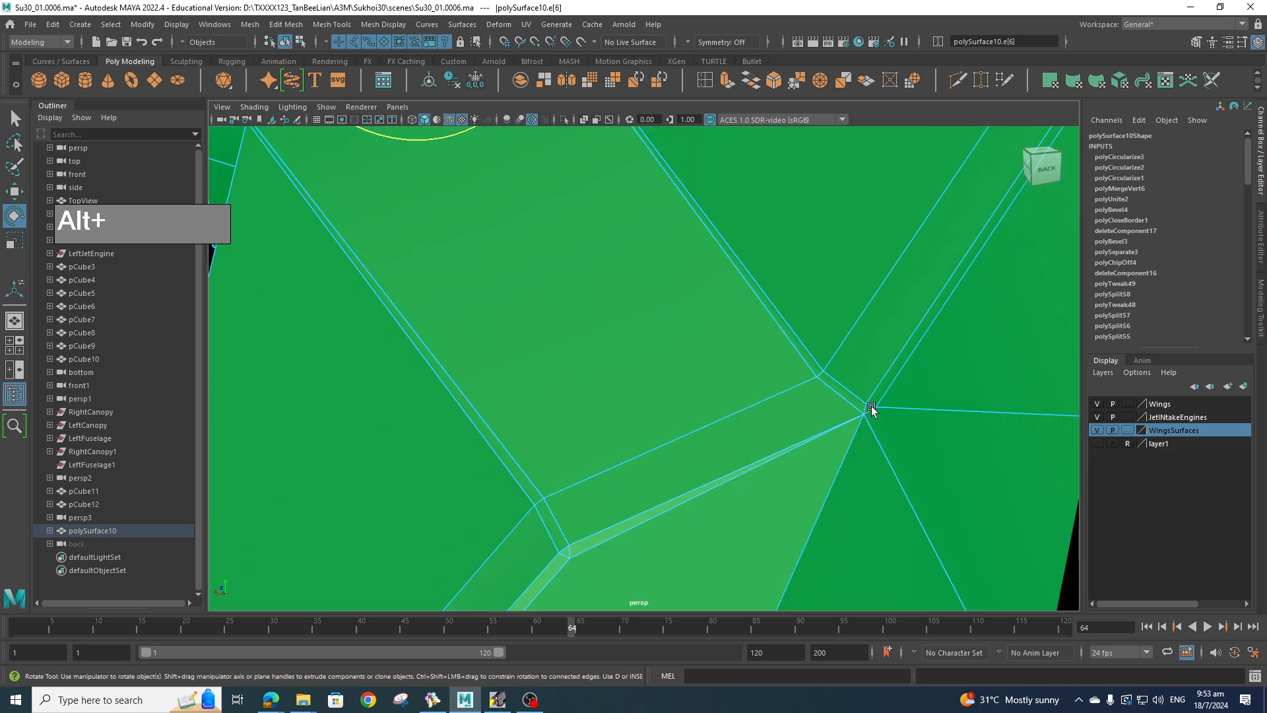
pyautogui.keyDown('shift'); pyautogui.moveTo(571, 540); pyautogui.dragTo(502, 456, button='right'); pyautogui.keyUp('shift')
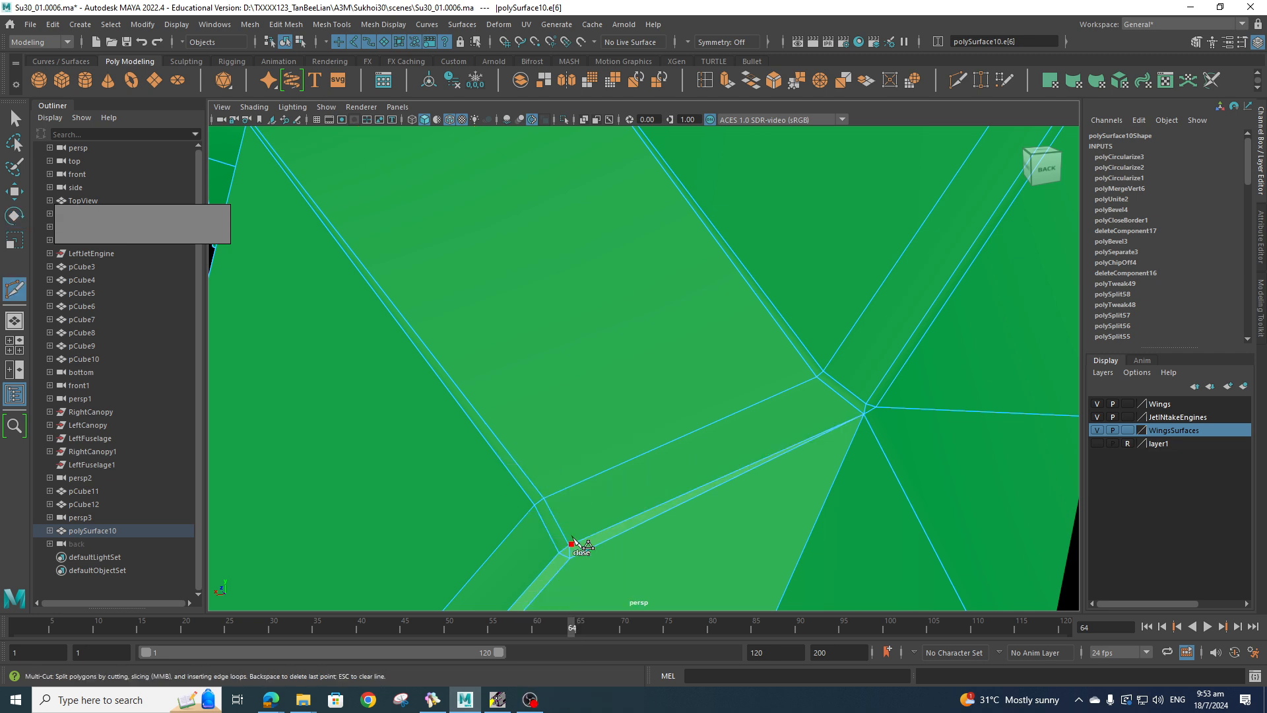
pyautogui.click(570, 545)
pyautogui.press('z')
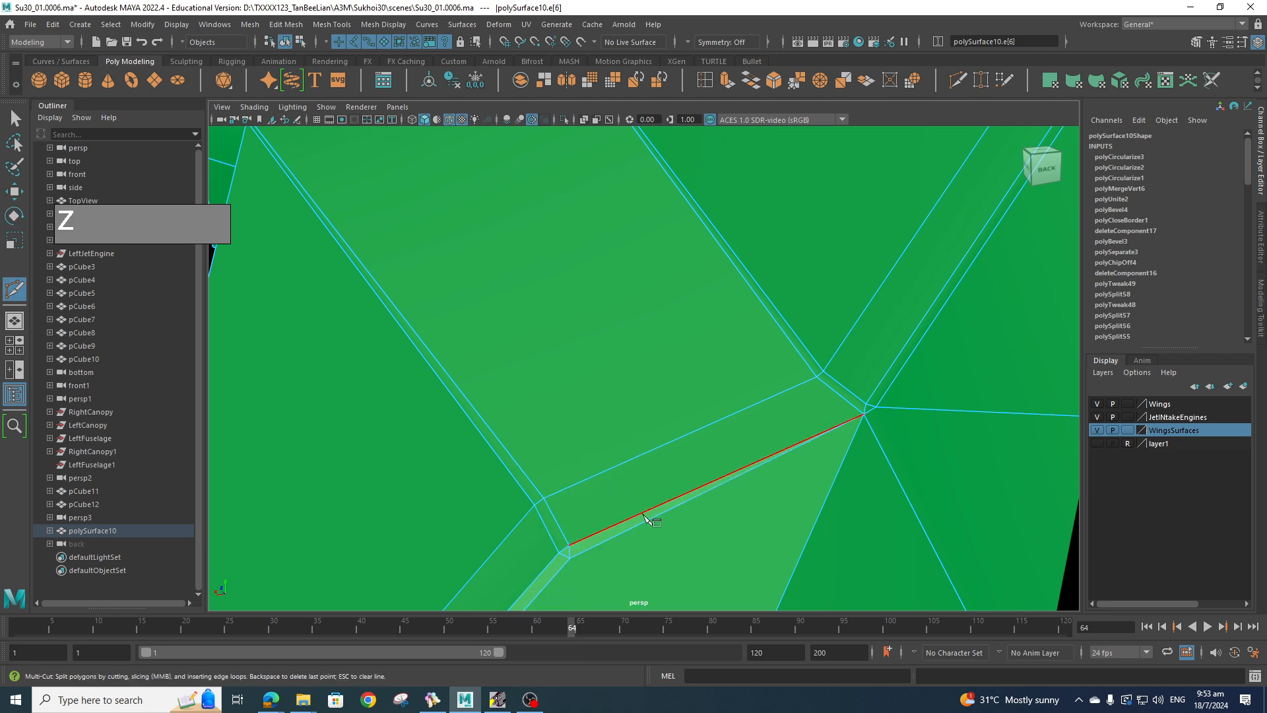
pyautogui.moveTo(589, 535); pyautogui.dragTo(566, 545)
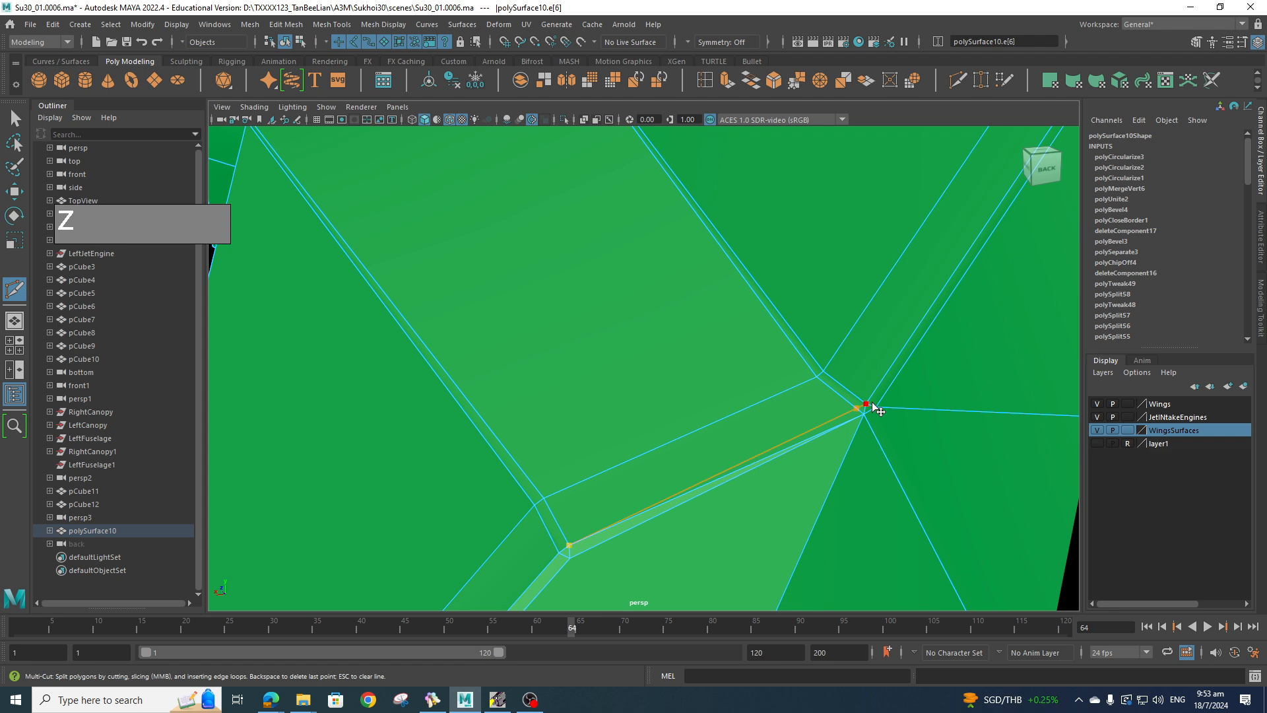
pyautogui.press('Return')
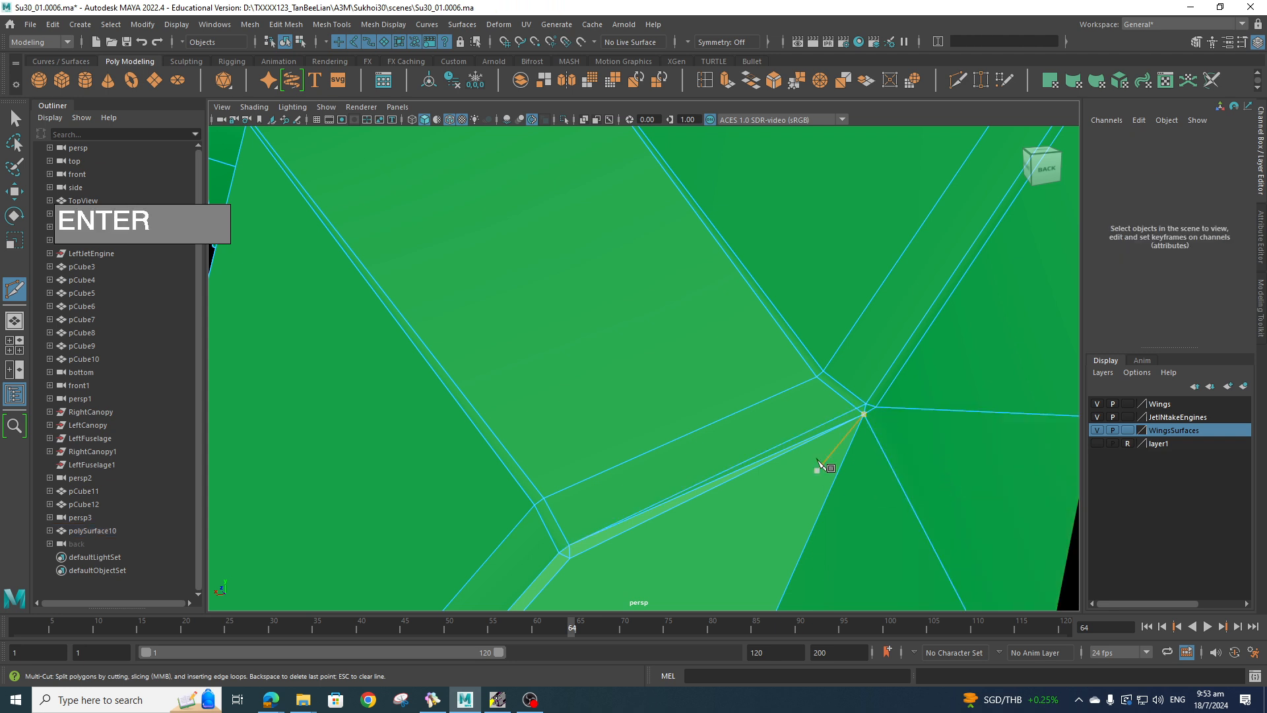
# - Delete the redundant edges beside the new cut at the fairing corner
pyautogui.press('q')
pyautogui.moveTo(758, 334); pyautogui.dragTo(760, 303, button='right')
pyautogui.click(801, 440)
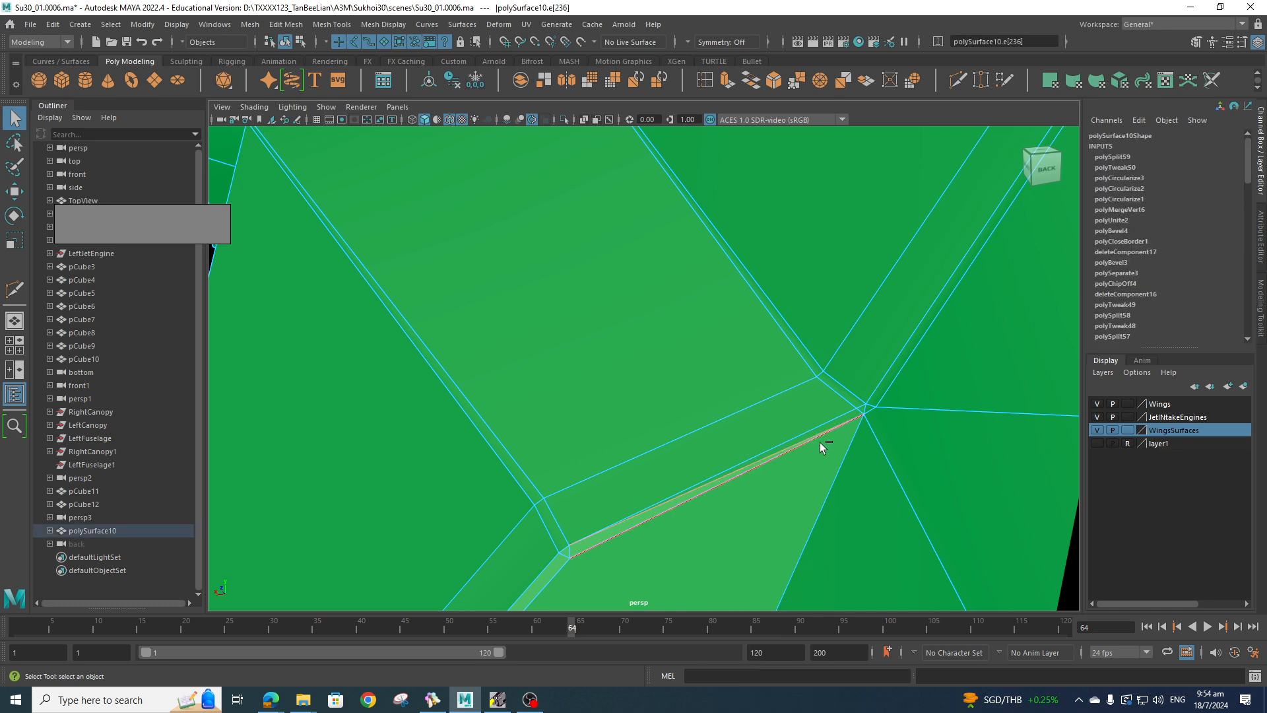
pyautogui.hotkey('ctrl', 'Delete')
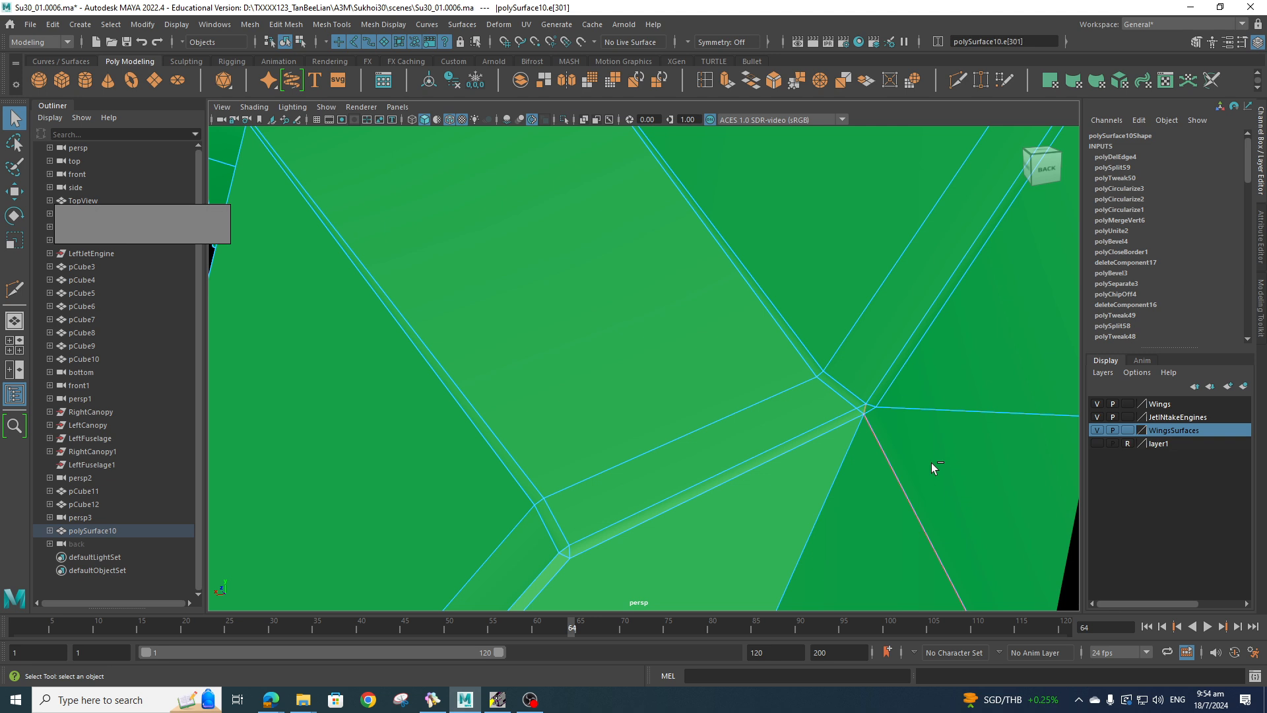
pyautogui.hotkey('ctrl', 'Delete')
# - Cut a new edge with Multi-Cut along the narrow bevel strip at the opposite fairing corner, ending where it meets the tail cone
pyautogui.keyDown('alt'); pyautogui.scroll(-10, 929, 466); pyautogui.keyUp('alt')
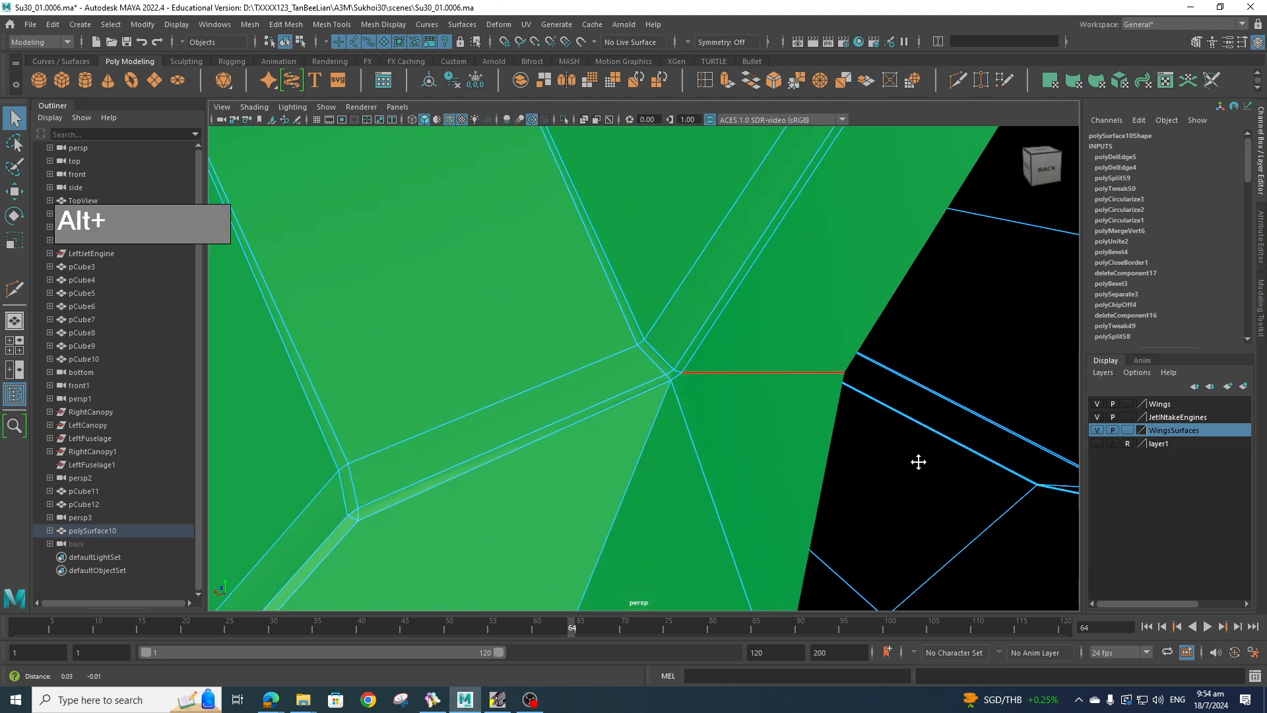
pyautogui.keyDown('alt'); pyautogui.moveTo(925, 458); pyautogui.dragTo(933, 487, button='middle'); pyautogui.keyUp('alt')
pyautogui.keyDown('alt'); pyautogui.moveTo(933, 487); pyautogui.dragTo(749, 469); pyautogui.keyUp('alt')
pyautogui.keyDown('alt'); pyautogui.moveTo(748, 469); pyautogui.dragTo(891, 444, button='middle'); pyautogui.keyUp('alt')
pyautogui.keyDown('alt'); pyautogui.moveTo(890, 443); pyautogui.dragTo(829, 459); pyautogui.keyUp('alt')
pyautogui.keyDown('alt'); pyautogui.scroll(4, 714, 453); pyautogui.keyUp('alt')
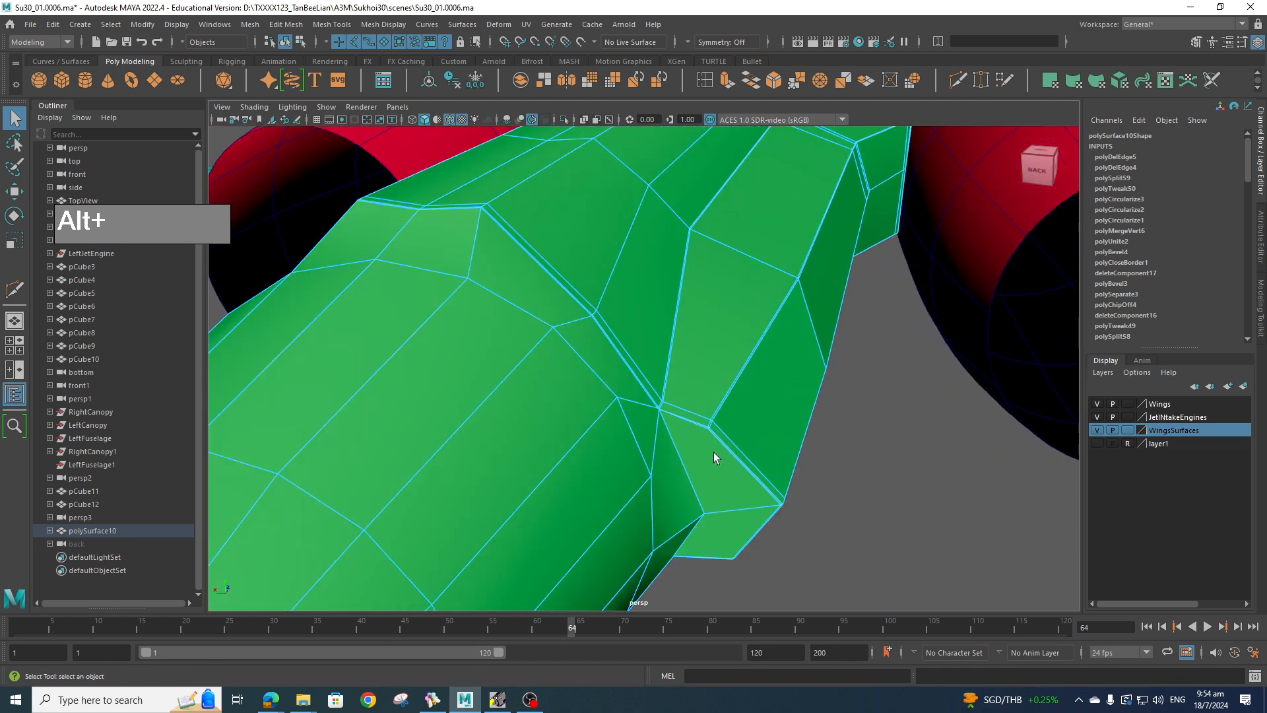
pyautogui.keyDown('alt'); pyautogui.moveTo(714, 453); pyautogui.dragTo(723, 462); pyautogui.keyUp('alt')
pyautogui.keyDown('alt'); pyautogui.moveTo(723, 462); pyautogui.dragTo(735, 427, button='middle'); pyautogui.keyUp('alt')
pyautogui.keyDown('alt'); pyautogui.scroll(3, 754, 415); pyautogui.keyUp('alt')
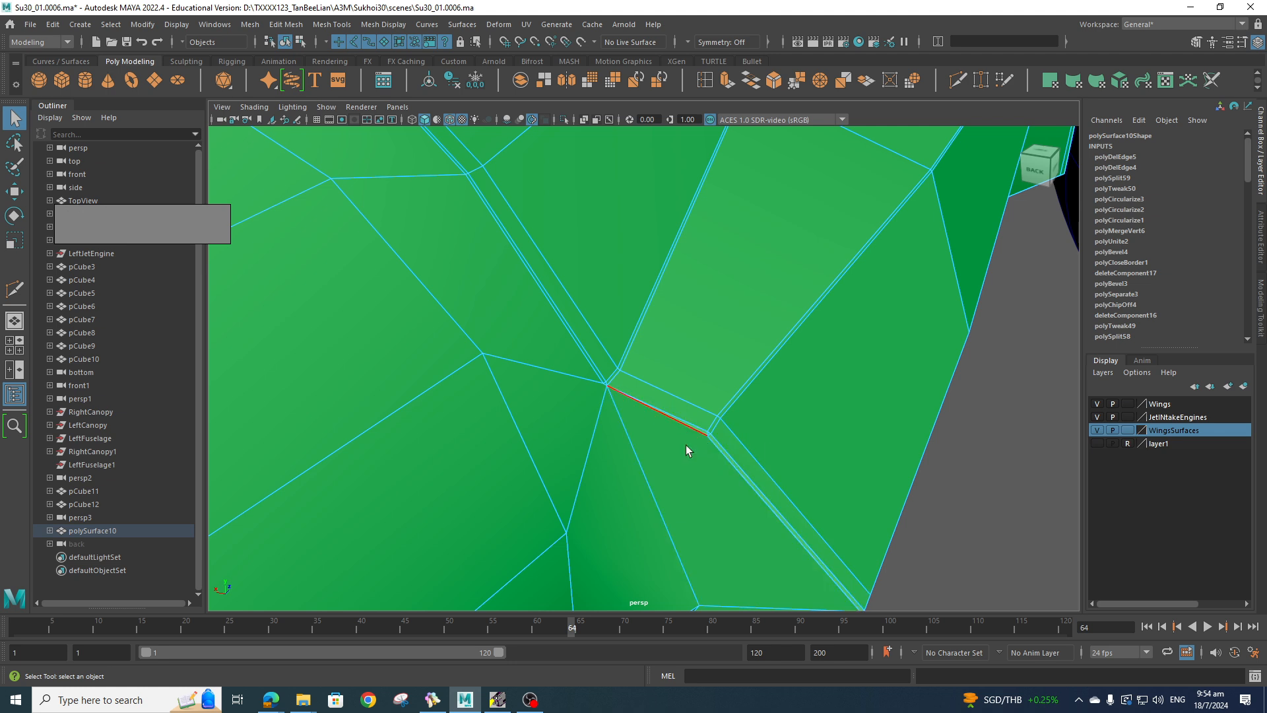
pyautogui.keyDown('alt'); pyautogui.moveTo(684, 447); pyautogui.dragTo(736, 447, button='right'); pyautogui.keyUp('alt')
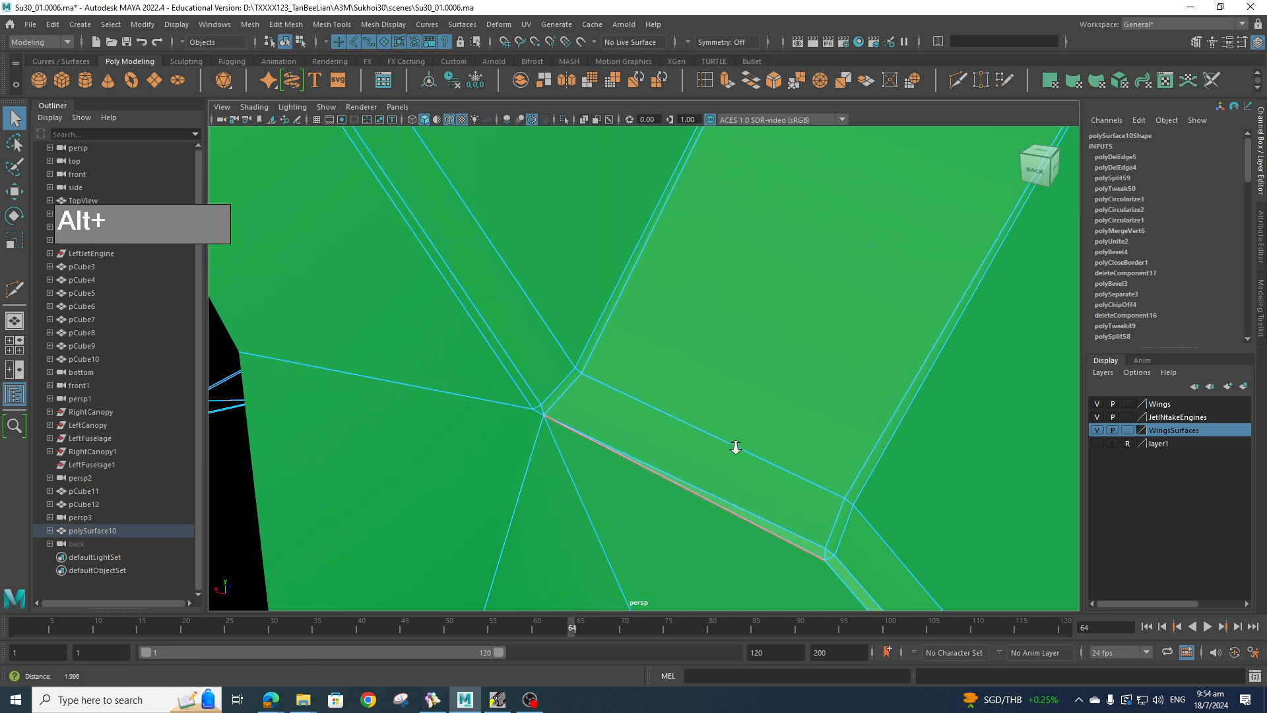
pyautogui.keyDown('shift'); pyautogui.moveTo(774, 503); pyautogui.dragTo(705, 474, button='right'); pyautogui.keyUp('shift')
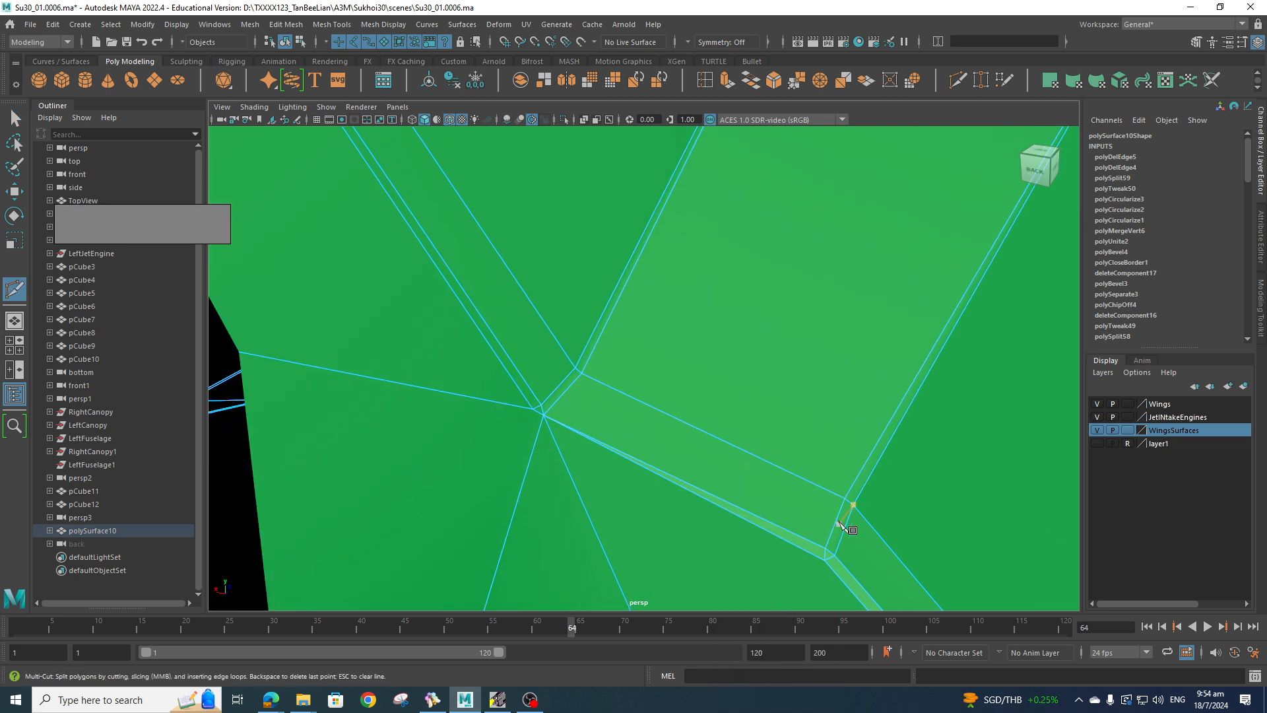
pyautogui.click(826, 552)
pyautogui.click(542, 400)
pyautogui.press('Return')
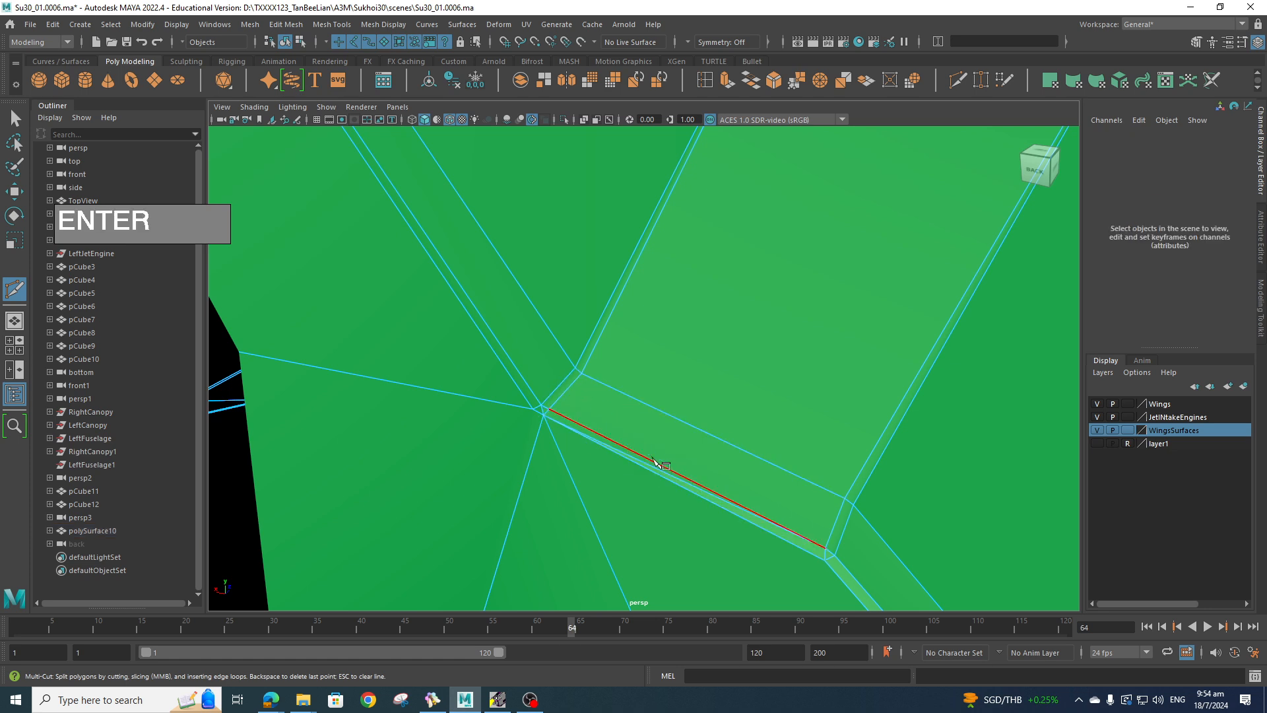
# - Delete the two redundant edges running beside the new cut in the opposite corner's bevel strip
pyautogui.press('q')
pyautogui.click(726, 506)
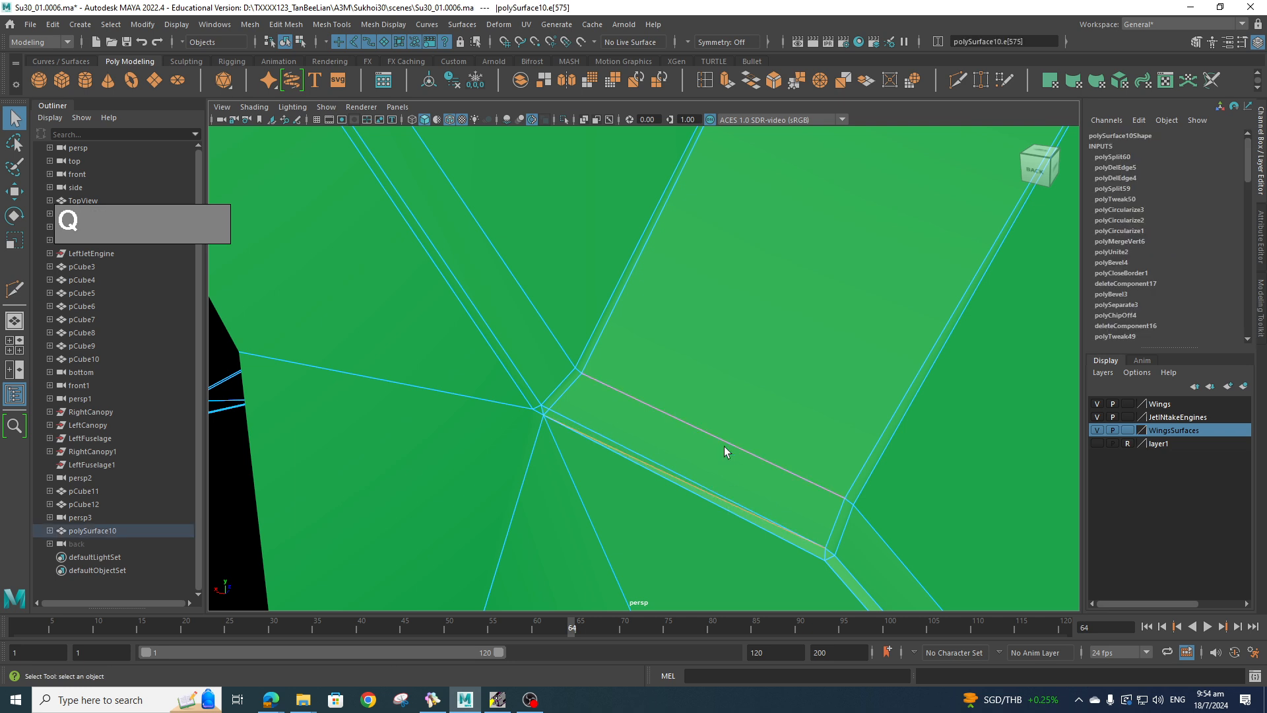
pyautogui.hotkey('ctrl', 'Delete')
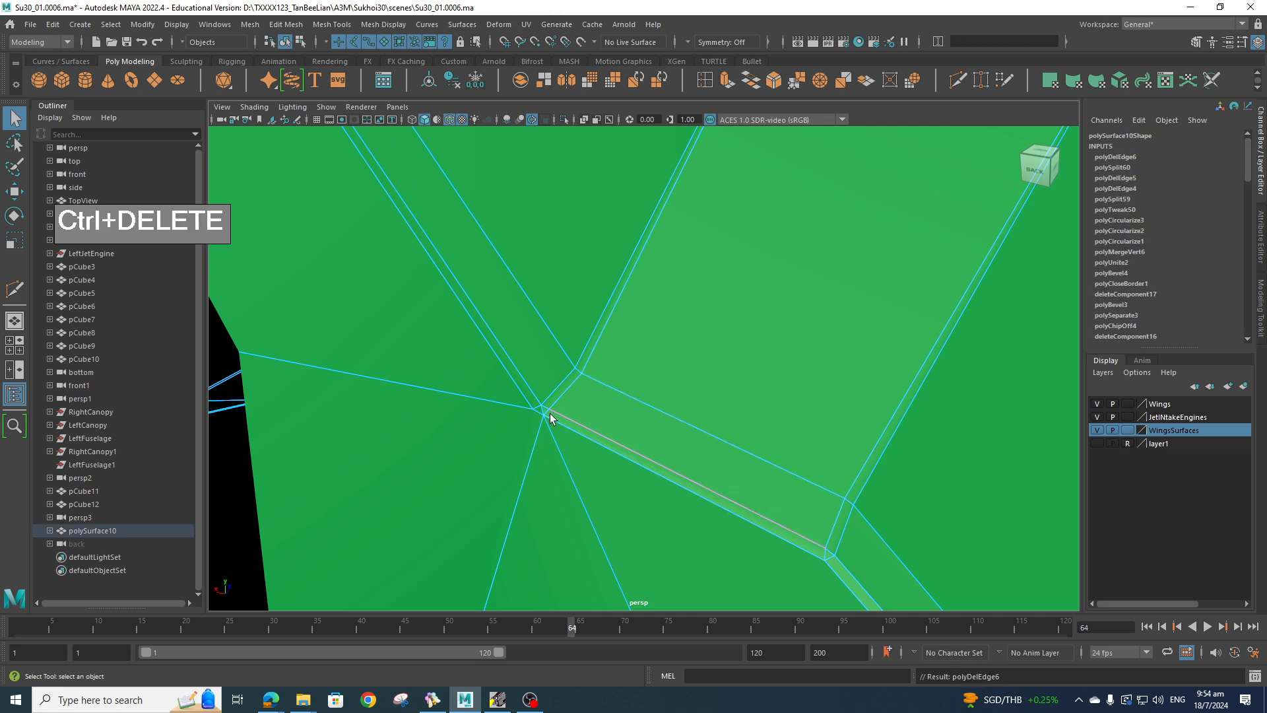
pyautogui.click(629, 462)
pyautogui.hotkey('ctrl', 'Delete')
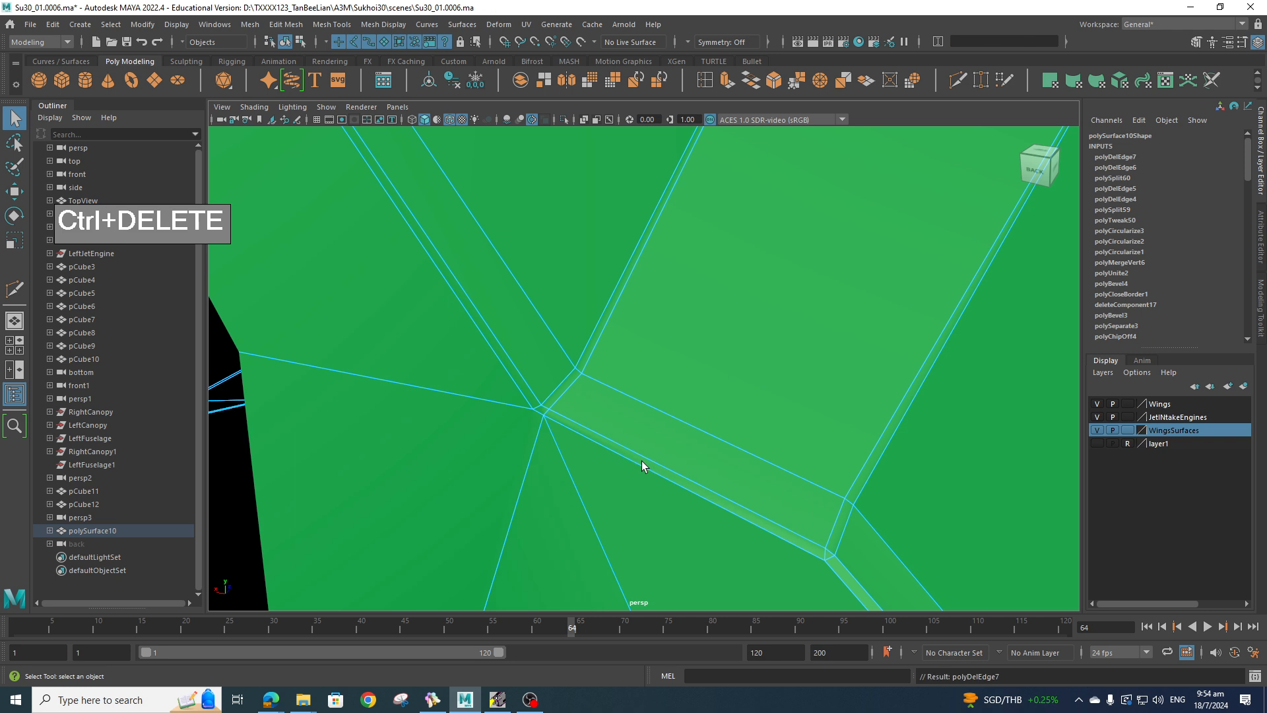
# - Inspect the cleaned-up fairing corners on both sides of the tail boom in smooth preview display
pyautogui.press('3')
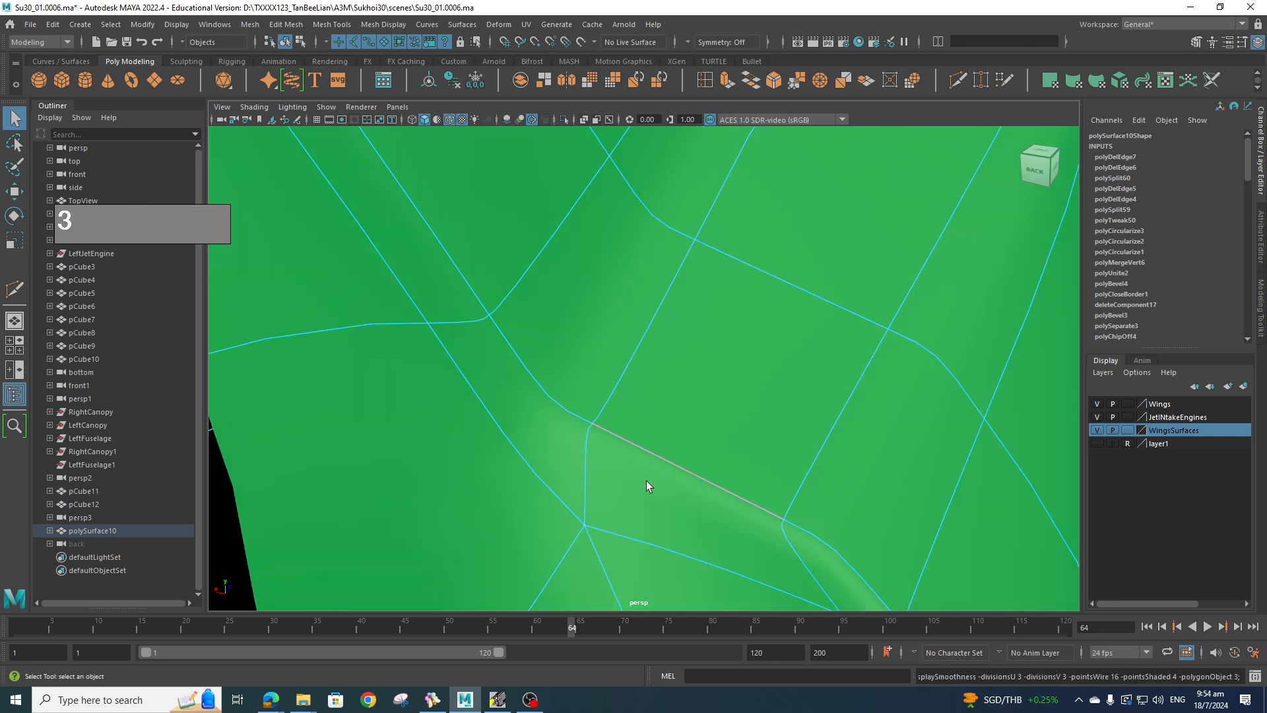
pyautogui.scroll(-5, 654, 479)
pyautogui.keyDown('alt'); pyautogui.moveTo(651, 388); pyautogui.dragTo(718, 515); pyautogui.keyUp('alt')
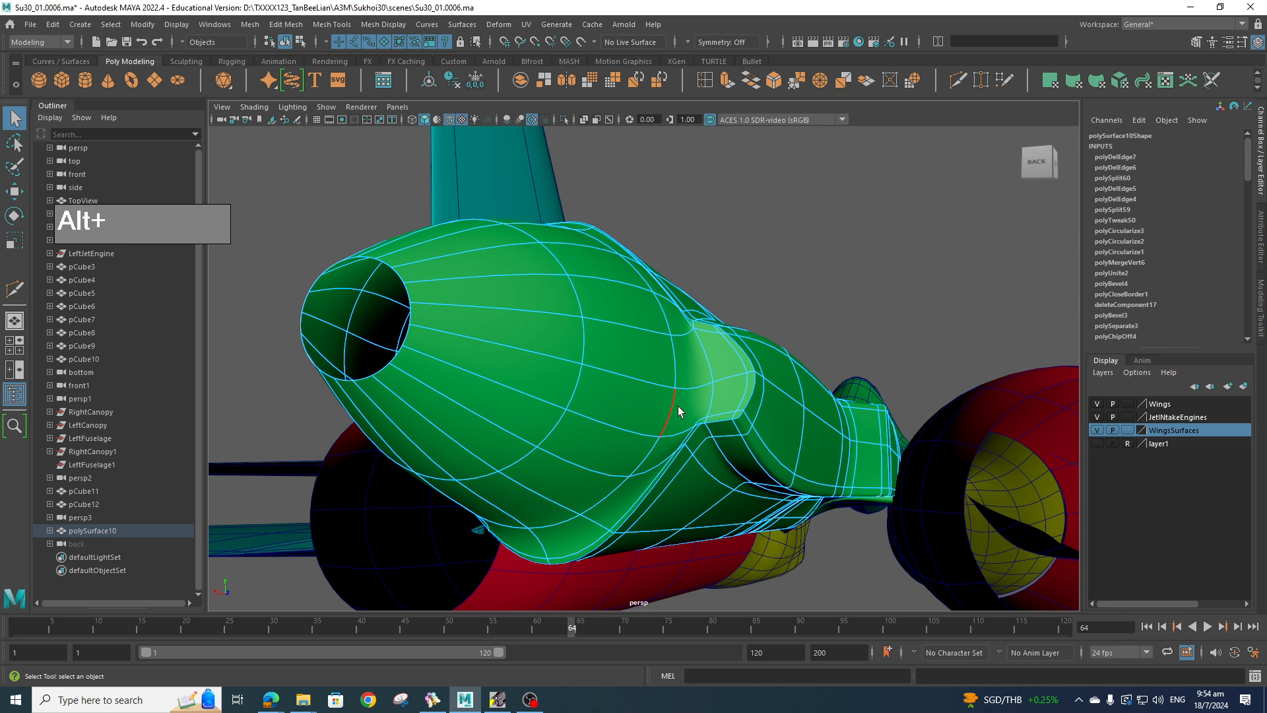
pyautogui.scroll(2, 709, 436)
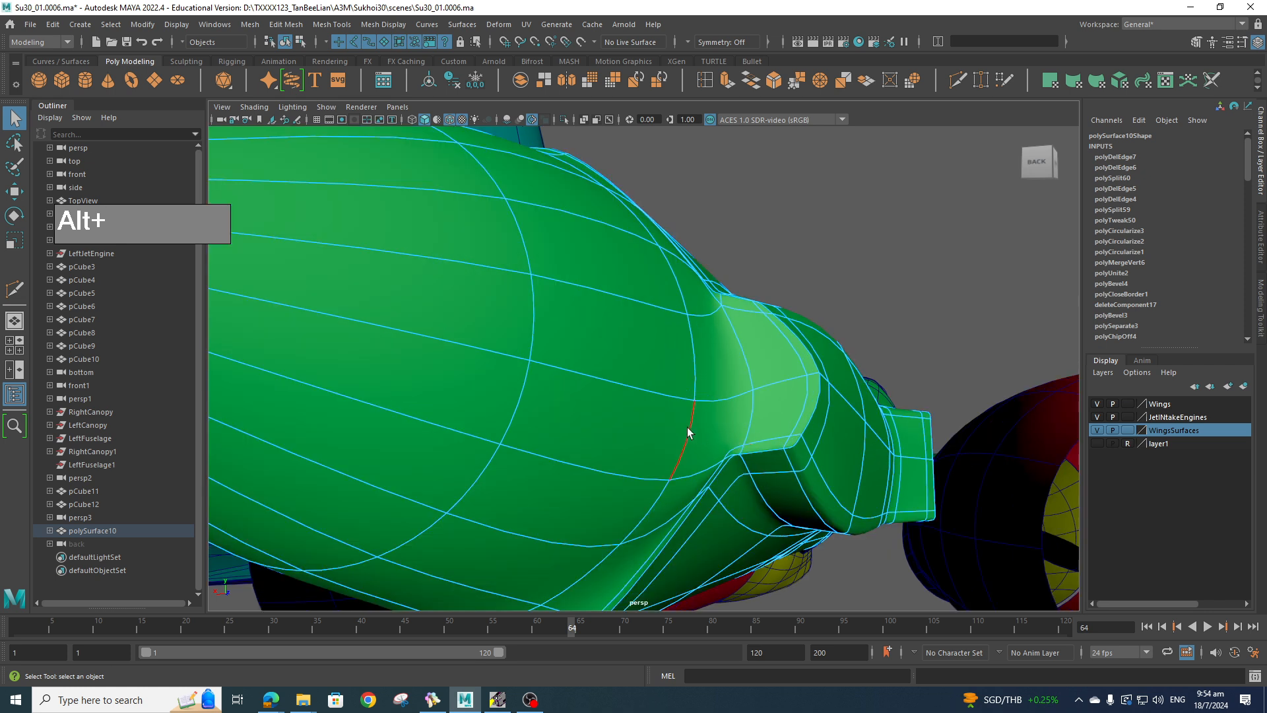
pyautogui.scroll(-3, 687, 453)
pyautogui.keyDown('alt'); pyautogui.moveTo(462, 379); pyautogui.dragTo(698, 403); pyautogui.keyUp('alt')
# - Select an edge on the tail boom and turn on Object X symmetry for the mesh
pyautogui.click(698, 404)
pyautogui.keyDown('shift'); pyautogui.rightClick(698, 404); pyautogui.keyUp('shift')
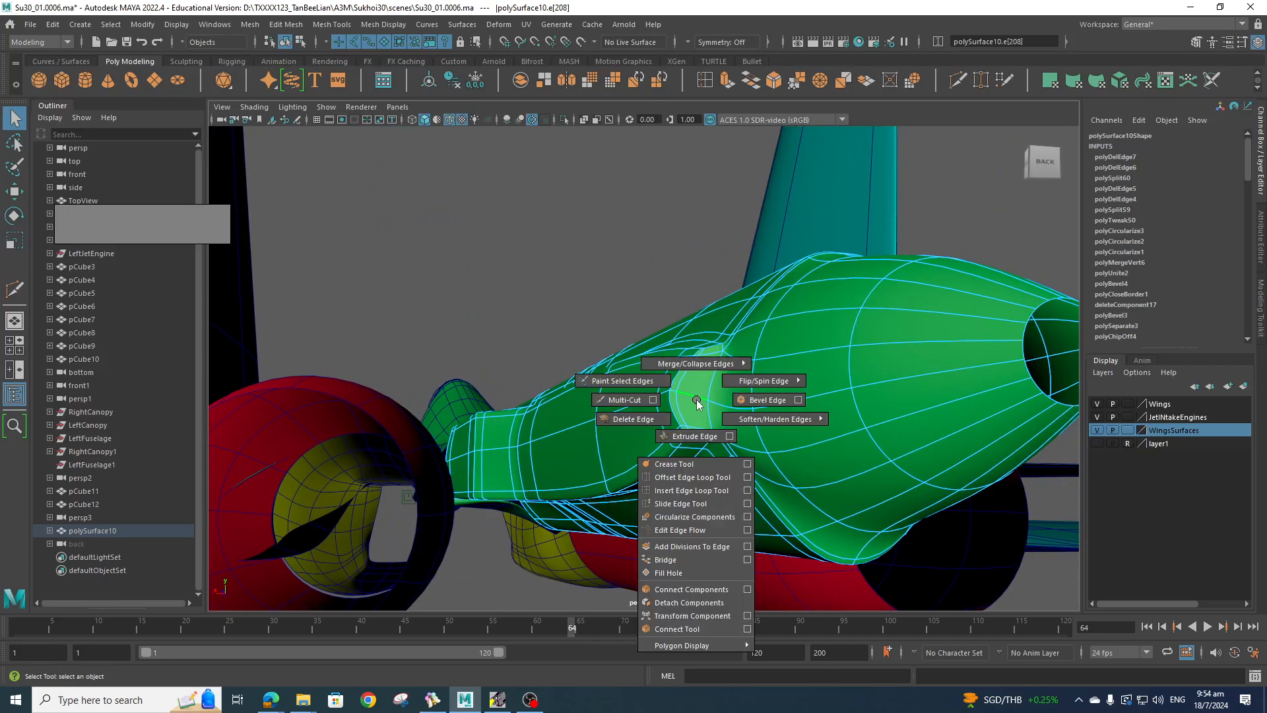
pyautogui.keyDown('shift'); pyautogui.moveTo(698, 390); pyautogui.dragTo(697, 334, button='right'); pyautogui.keyUp('shift')
pyautogui.scroll(3, 784, 472)
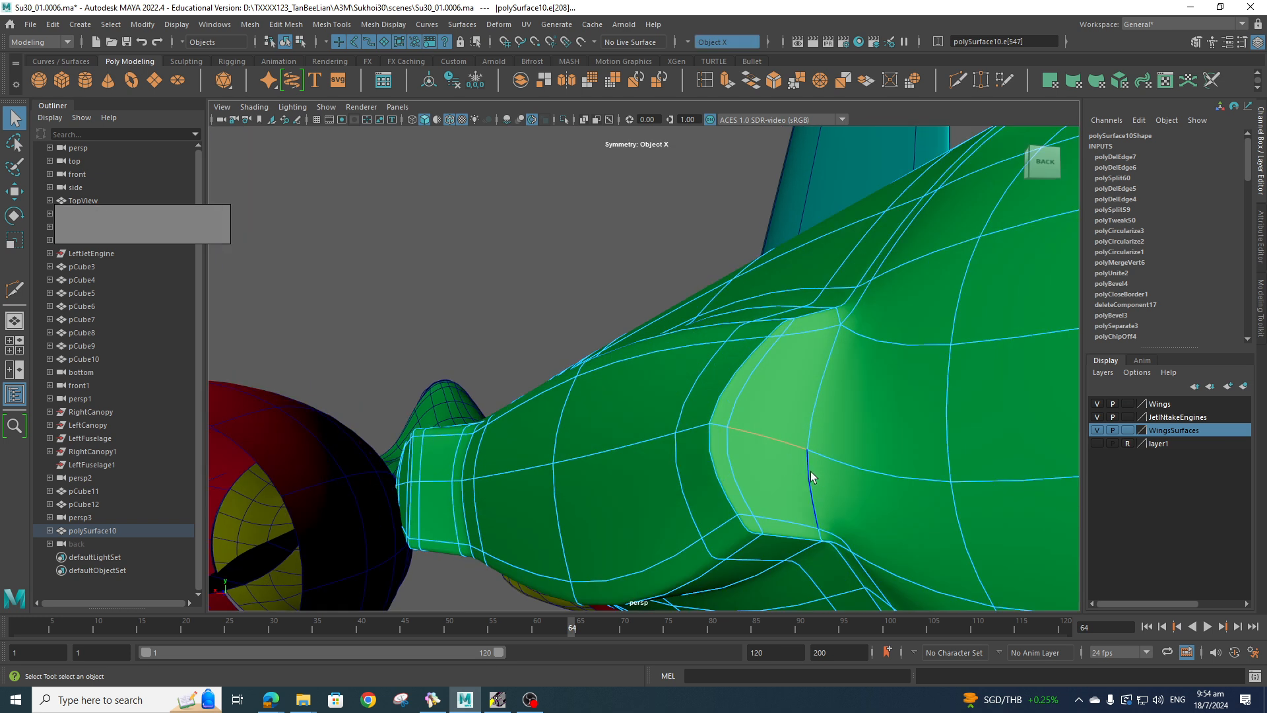
# - Return to unsmoothed display and start a symmetric Multi-Cut at the lower fairing corner vertex, across the adjoining tail cone face
pyautogui.keyDown('alt'); pyautogui.moveTo(792, 462); pyautogui.dragTo(731, 468); pyautogui.keyUp('alt')
pyautogui.press('1')
pyautogui.keyDown('alt'); pyautogui.moveTo(731, 468); pyautogui.dragTo(764, 467, button='middle'); pyautogui.keyUp('alt')
pyautogui.keyDown('alt'); pyautogui.moveTo(764, 467); pyautogui.dragTo(586, 451); pyautogui.keyUp('alt')
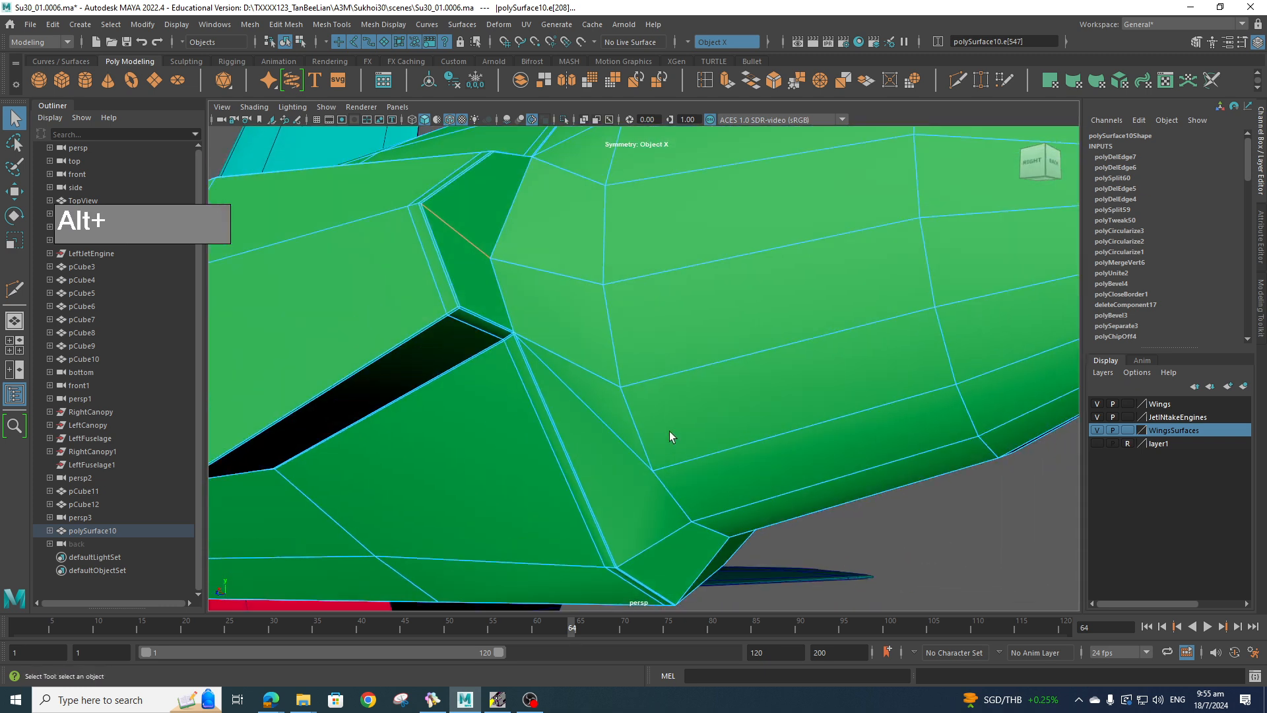
pyautogui.scroll(-3, 702, 462)
pyautogui.scroll(8, 701, 462)
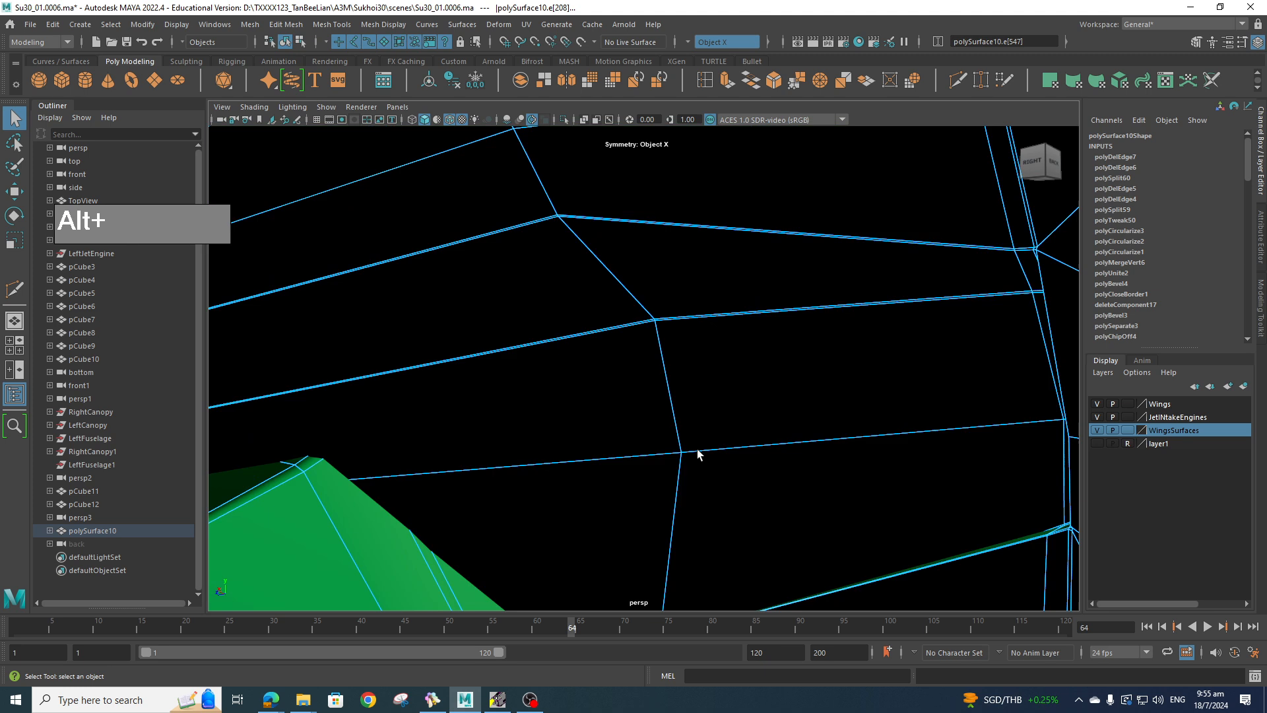
pyautogui.scroll(-5, 698, 452)
pyautogui.moveTo(651, 336); pyautogui.dragTo(650, 438, button='right')
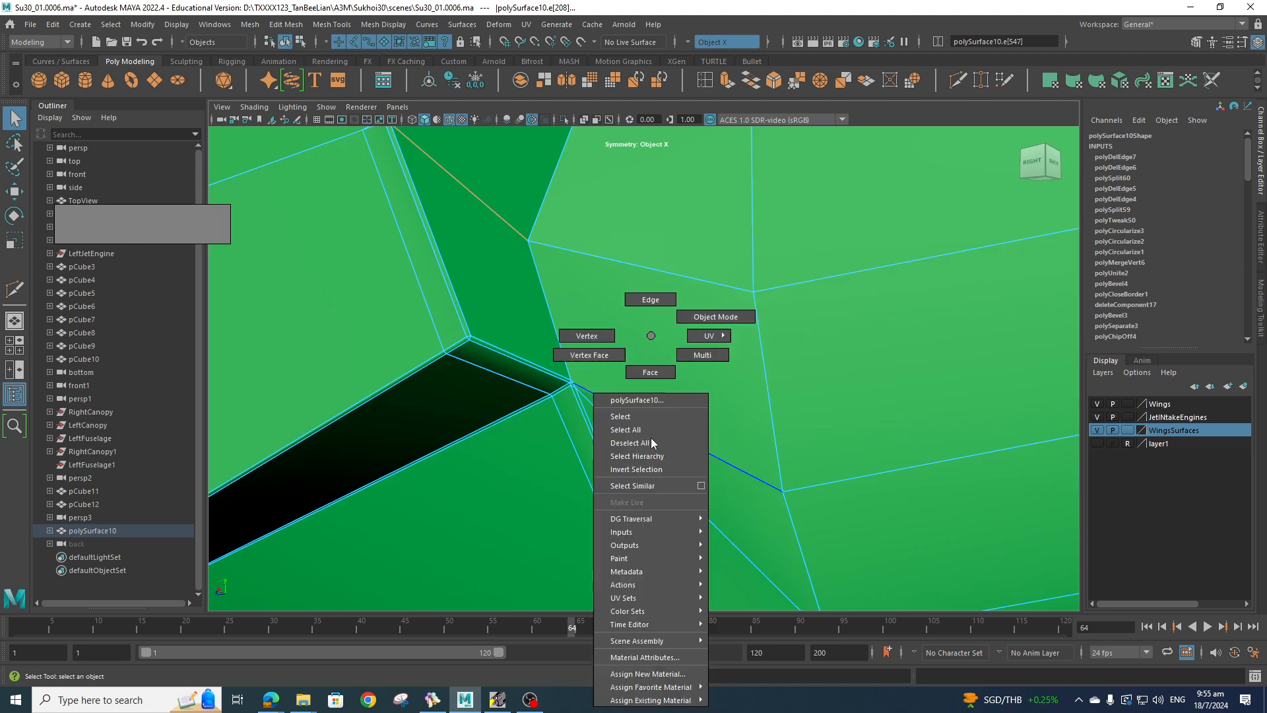
pyautogui.click(583, 395)
pyautogui.keyDown('alt'); pyautogui.moveTo(581, 395); pyautogui.dragTo(663, 392, button='right'); pyautogui.keyUp('alt')
pyautogui.keyDown('alt'); pyautogui.moveTo(648, 397); pyautogui.dragTo(671, 391, button='middle'); pyautogui.keyUp('alt')
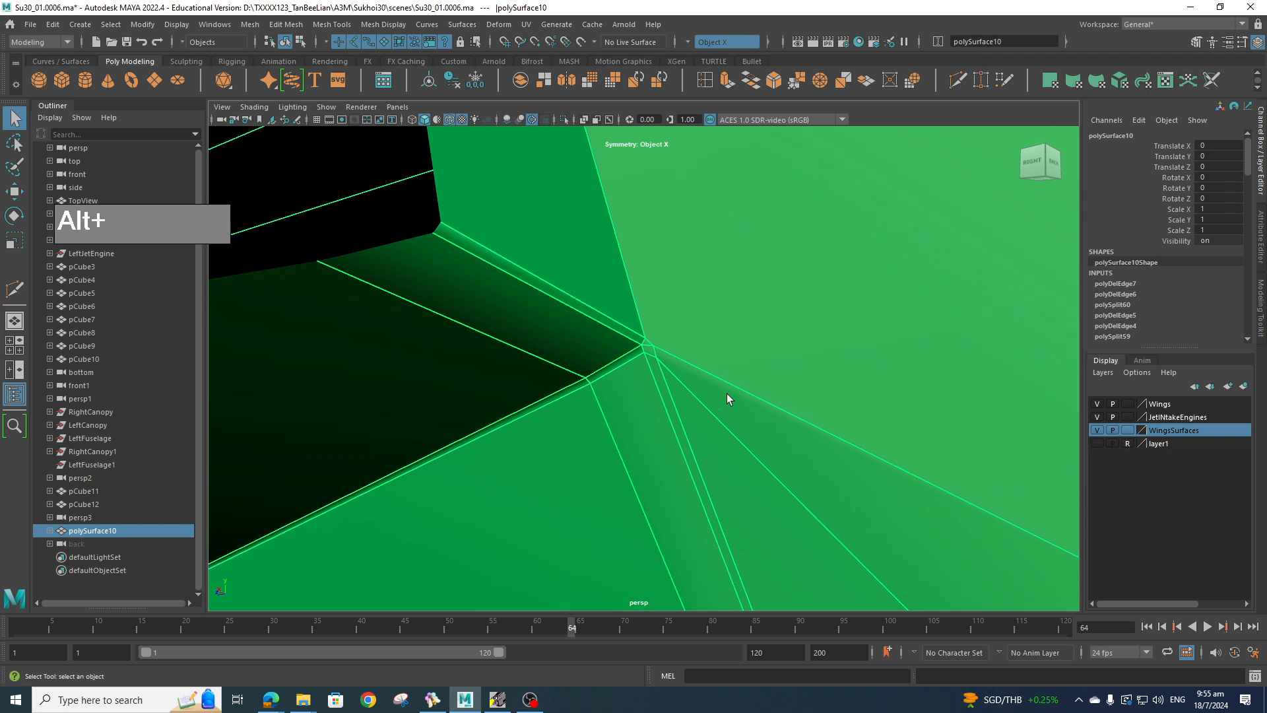
pyautogui.keyDown('alt'); pyautogui.moveTo(721, 396); pyautogui.dragTo(670, 406); pyautogui.keyUp('alt')
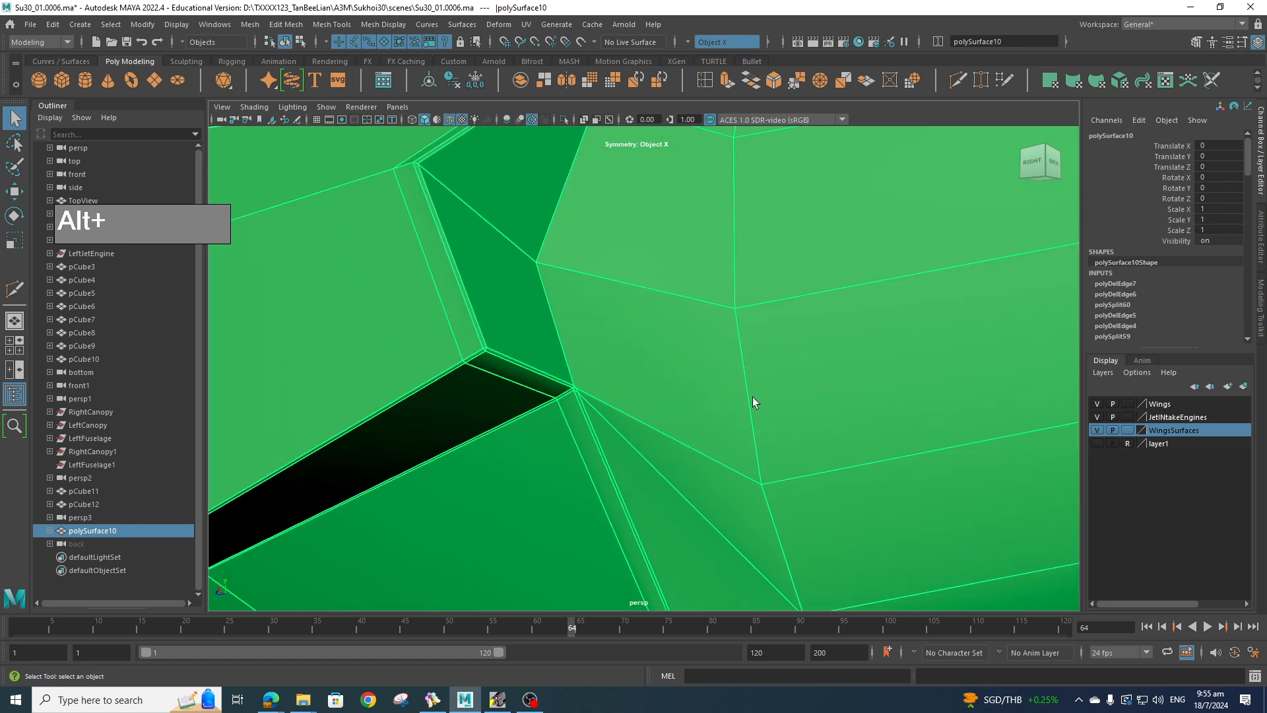
pyautogui.keyDown('alt'); pyautogui.moveTo(753, 398); pyautogui.dragTo(702, 399); pyautogui.keyUp('alt')
pyautogui.keyDown('shift'); pyautogui.moveTo(699, 348); pyautogui.dragTo(630, 356, button='right'); pyautogui.keyUp('shift')
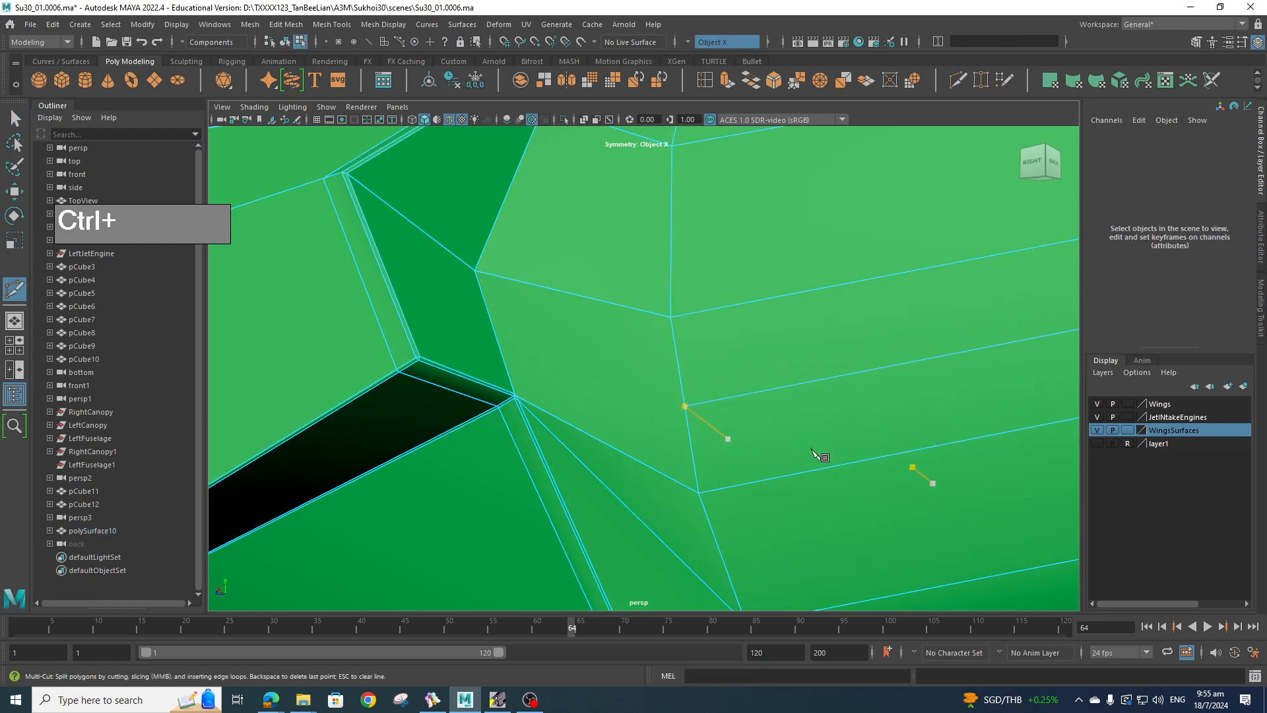
pyautogui.click(513, 380)
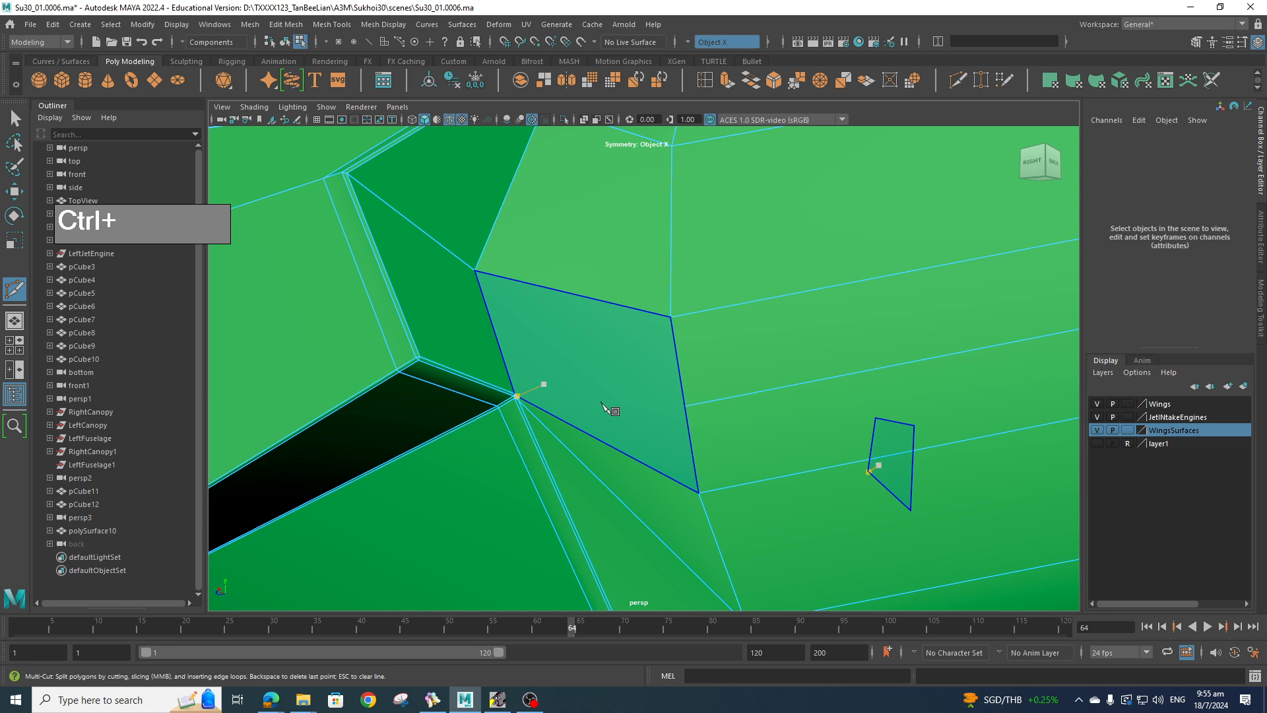
# - Undo the last cut point and multi-cut a new edge from the fuselage side vertex to the lower corner of the recess
pyautogui.hotkey('ctrl', 'z')
pyautogui.keyDown('alt'); pyautogui.moveTo(606, 423); pyautogui.dragTo(689, 413, button='right'); pyautogui.keyUp('alt')
pyautogui.keyDown('alt'); pyautogui.moveTo(690, 414); pyautogui.dragTo(694, 408, button='middle'); pyautogui.keyUp('alt')
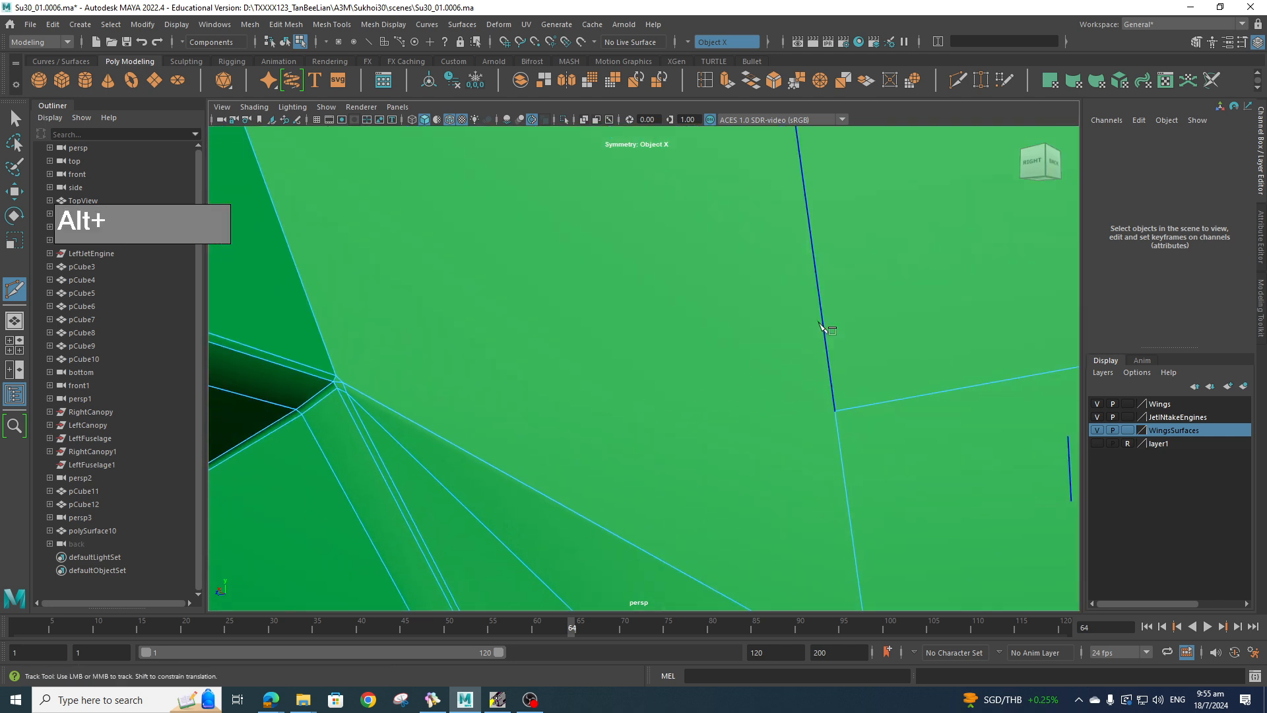
pyautogui.click(835, 411)
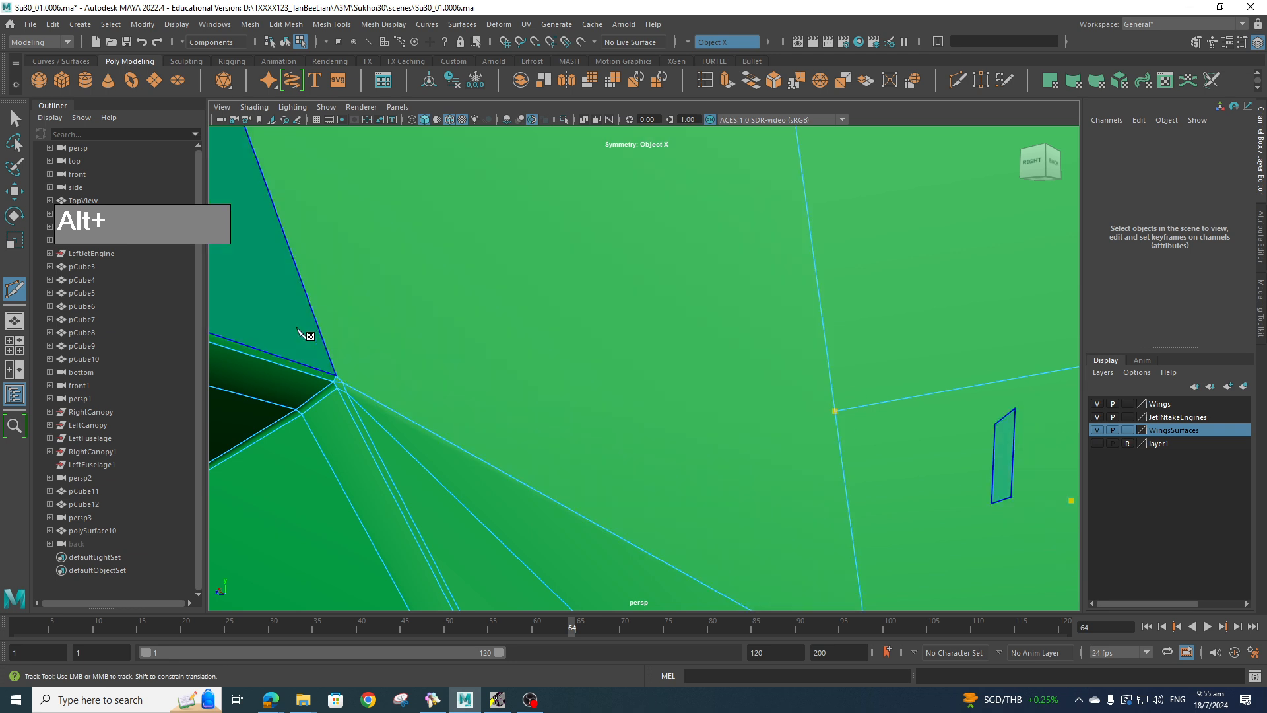
pyautogui.click(351, 381)
pyautogui.press('Return')
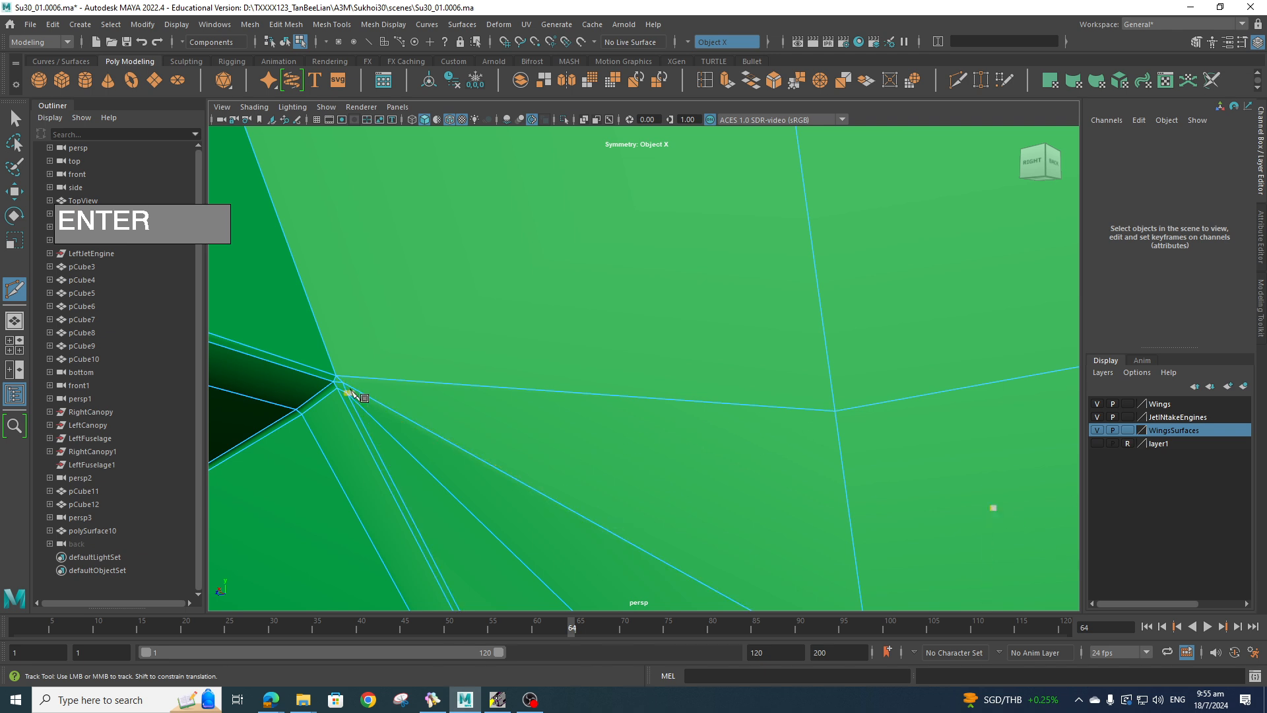
# - Delete the leftover short edge at the lower corner of the recess
pyautogui.press('q')
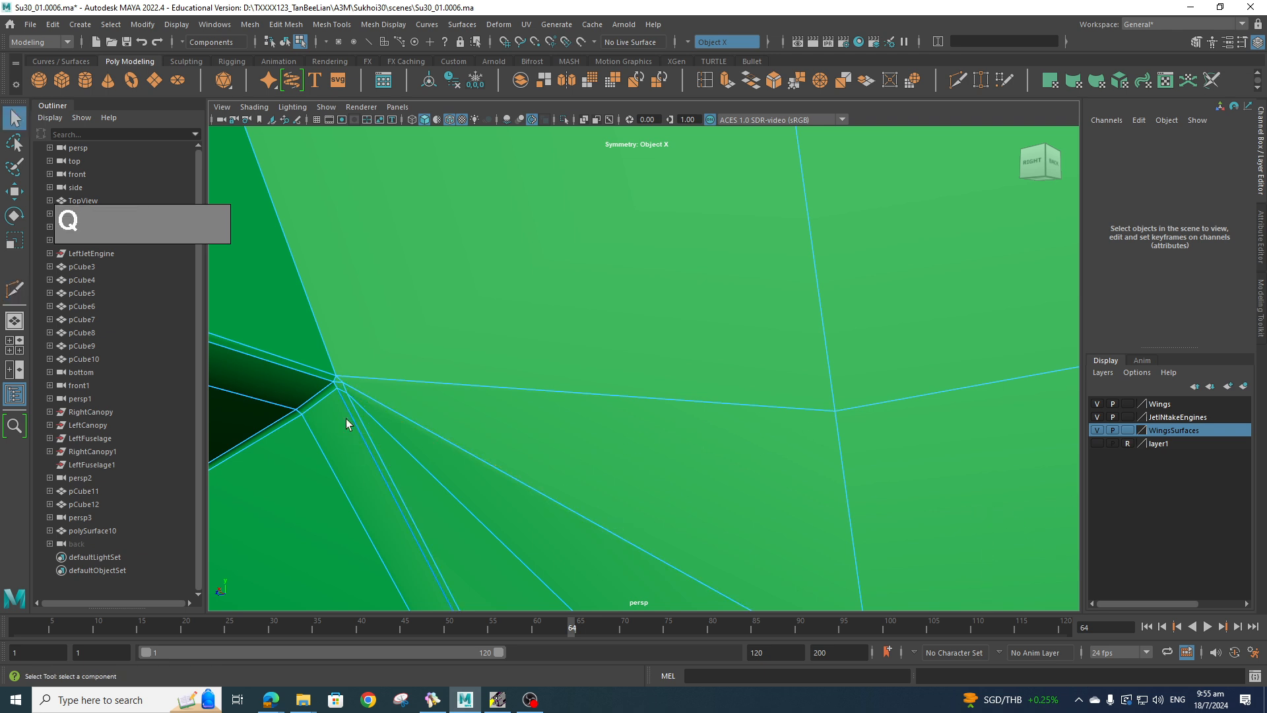
pyautogui.click(338, 383)
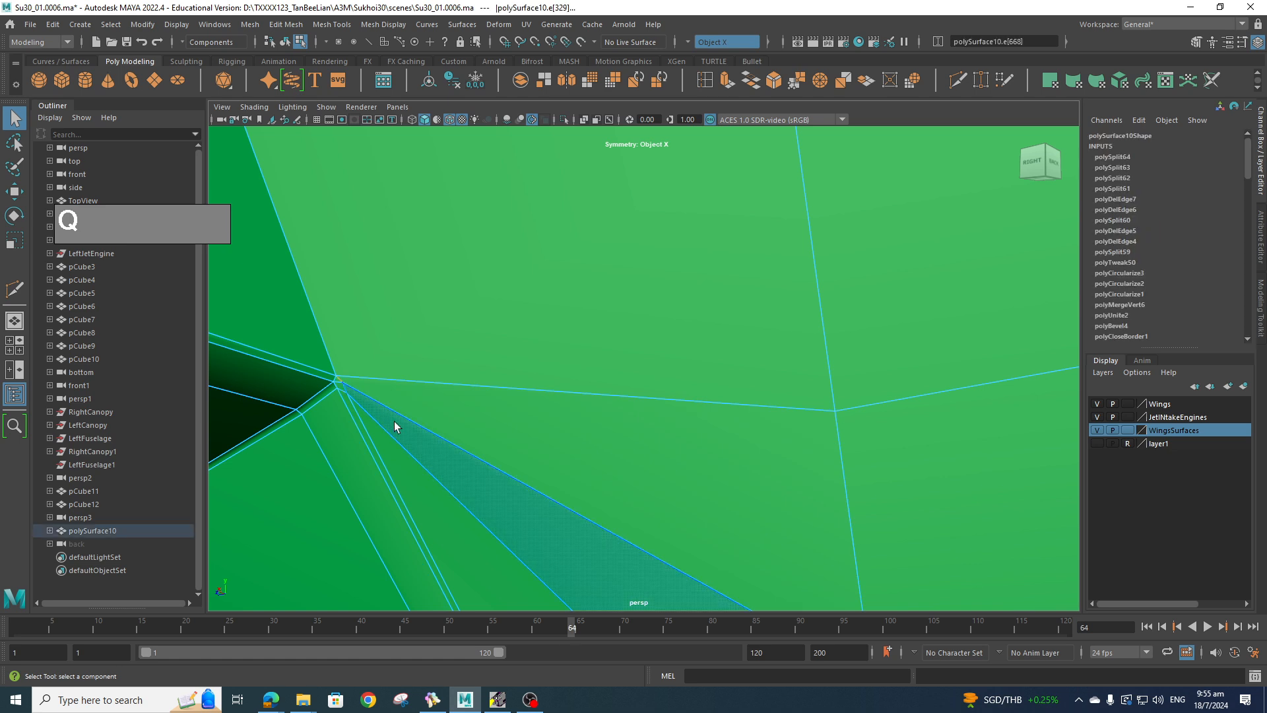
pyautogui.hotkey('ctrl', 'Delete')
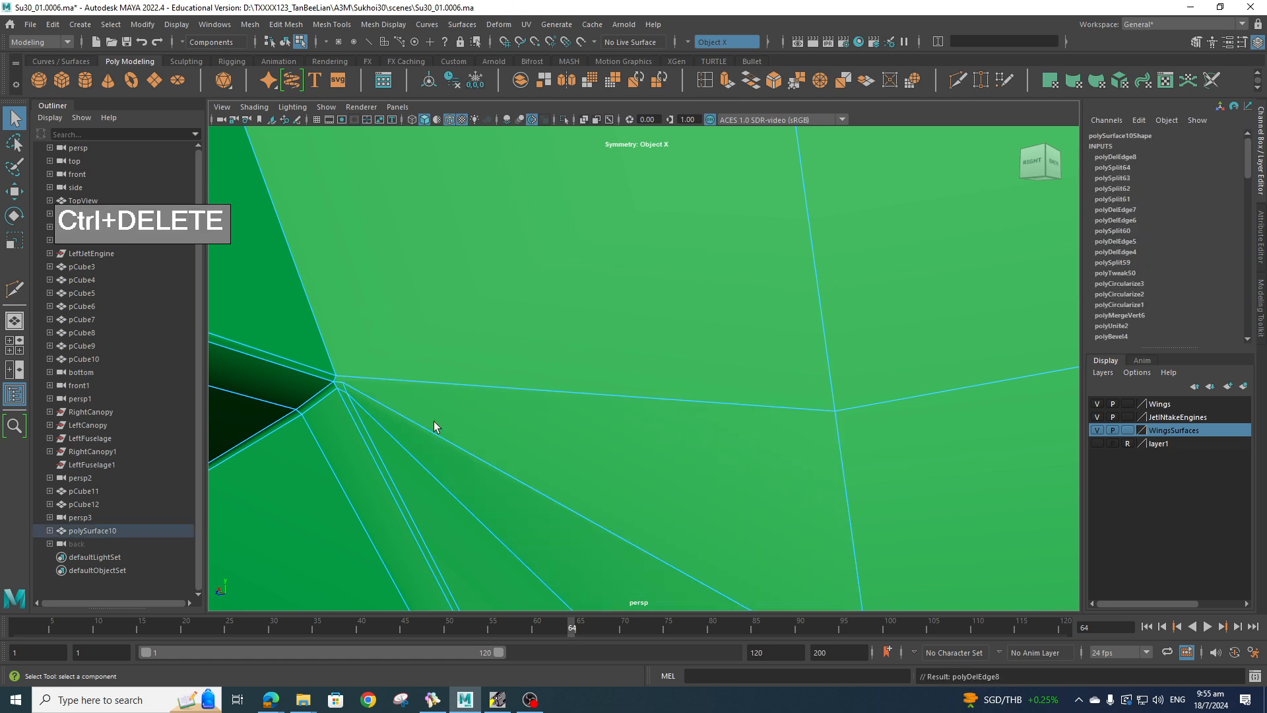
# - Multi-cut a narrow support edge alongside the tail cone's base, running from the upper recess corner down to the lower corner
pyautogui.scroll(-10, 449, 425)
pyautogui.keyDown('alt'); pyautogui.moveTo(518, 430); pyautogui.dragTo(567, 439); pyautogui.keyUp('alt')
pyautogui.scroll(5, 621, 427)
pyautogui.keyDown('alt'); pyautogui.moveTo(626, 420); pyautogui.dragTo(654, 464, button='middle'); pyautogui.keyUp('alt')
pyautogui.scroll(5, 653, 470)
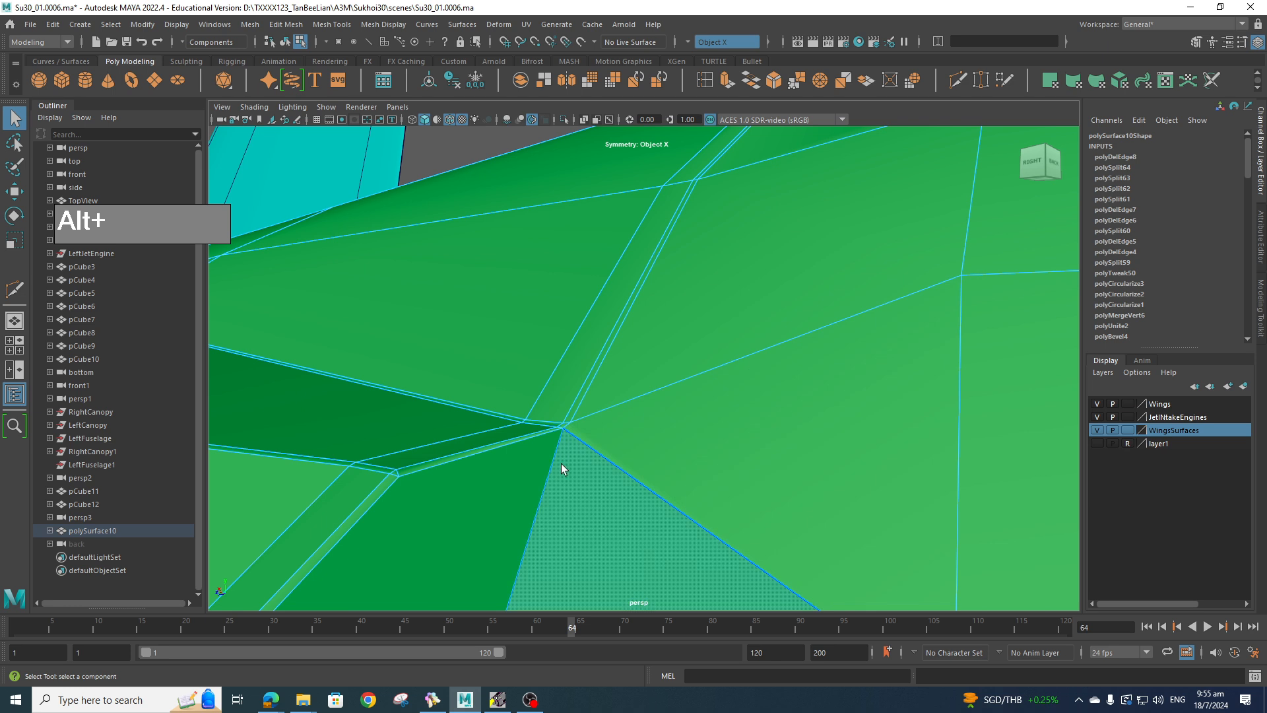
pyautogui.keyDown('shift'); pyautogui.rightClick(572, 426); pyautogui.keyUp('shift')
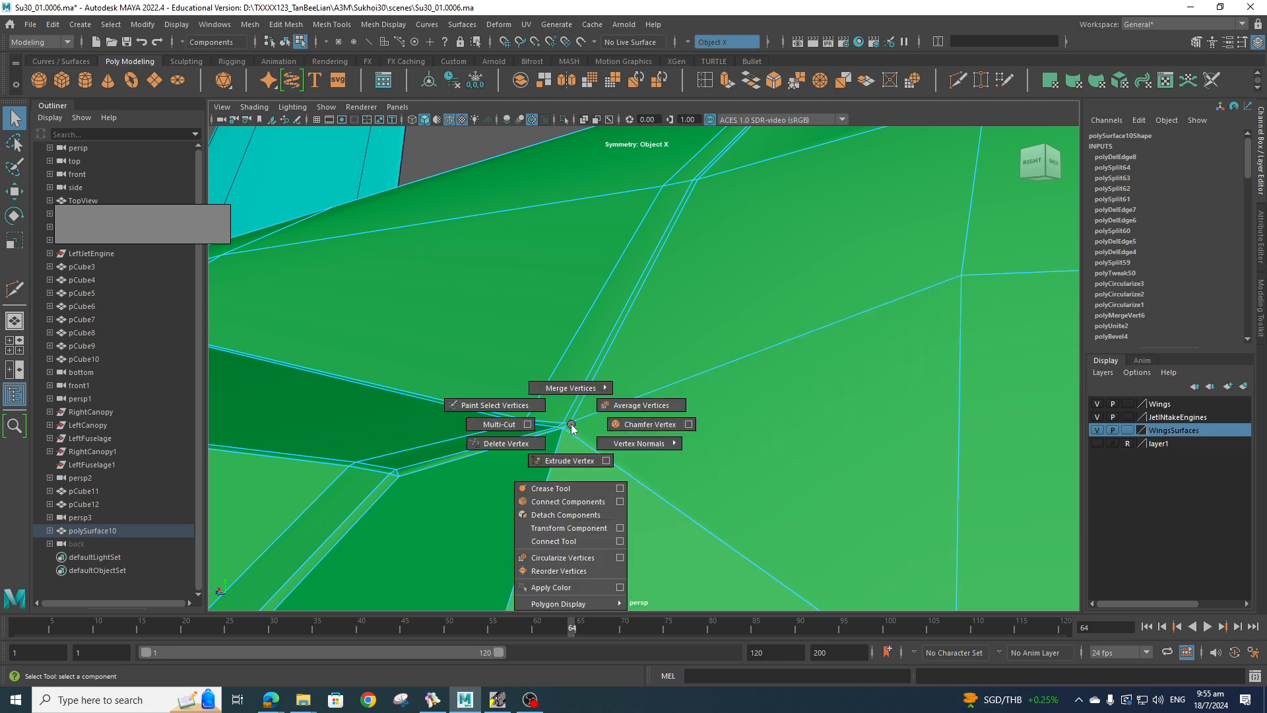
pyautogui.click(515, 433)
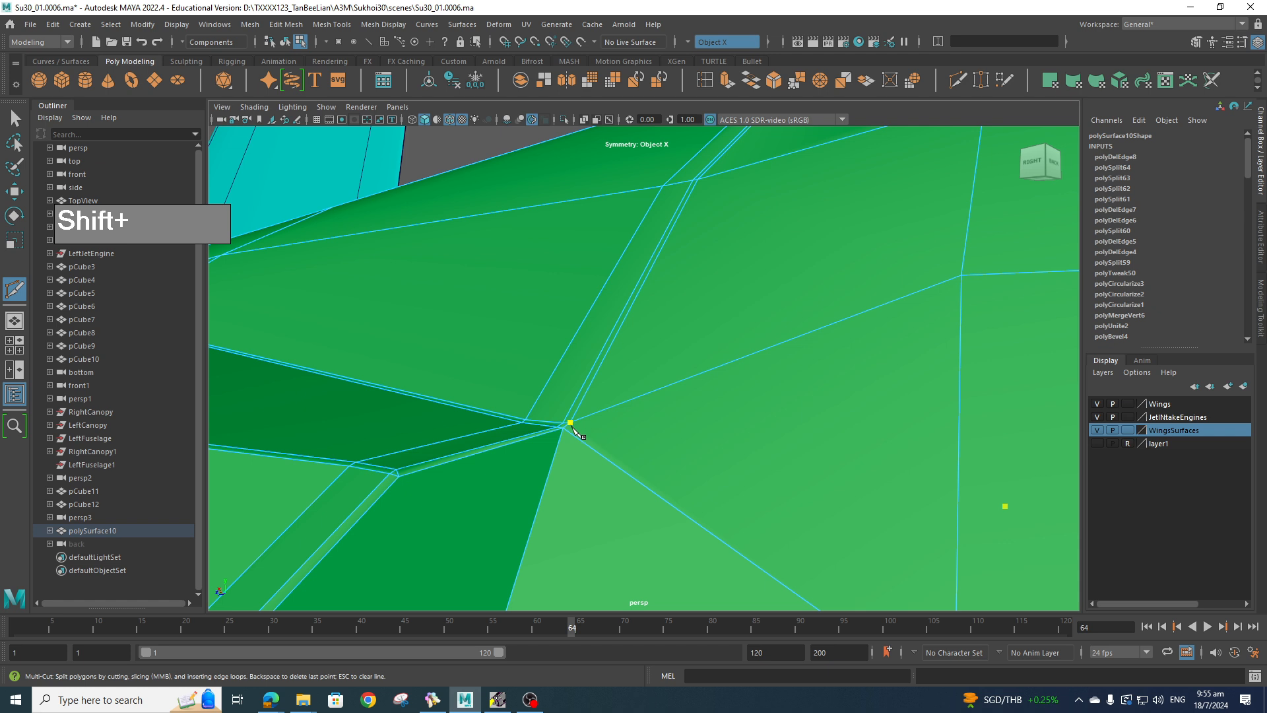
pyautogui.click(566, 436)
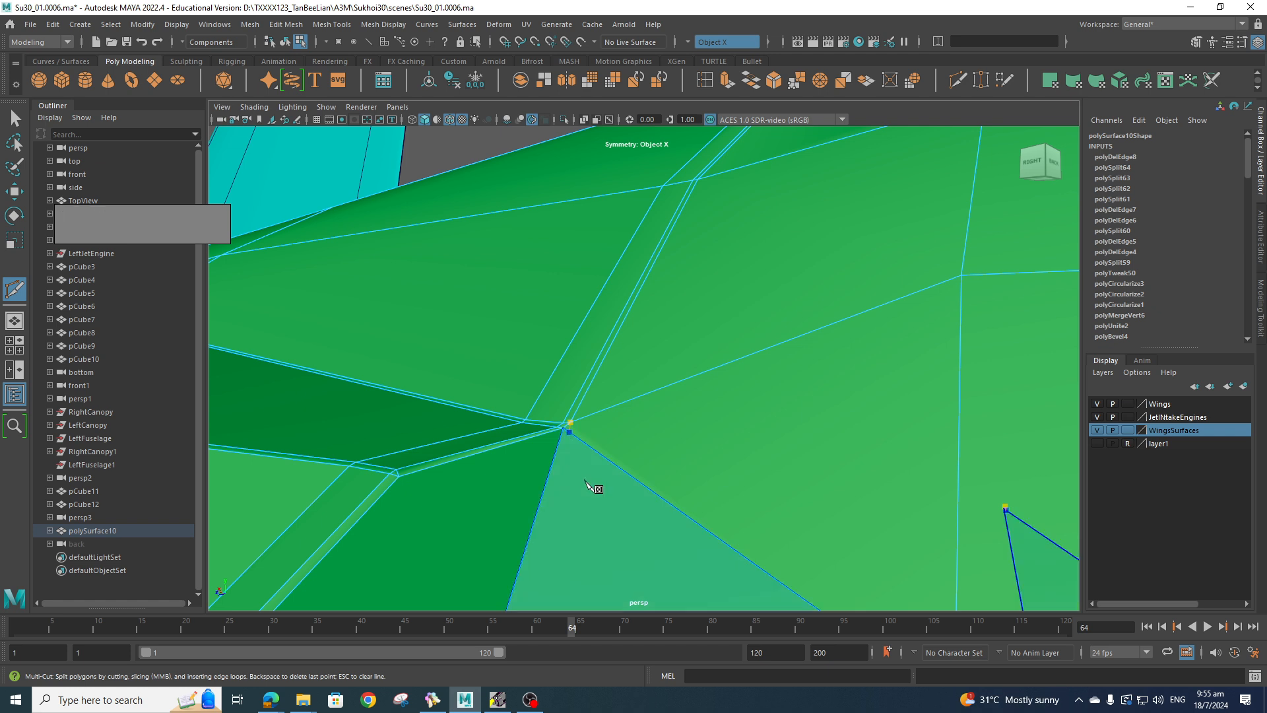
pyautogui.keyDown('alt'); pyautogui.moveTo(589, 484); pyautogui.dragTo(601, 412, button='middle'); pyautogui.keyUp('alt')
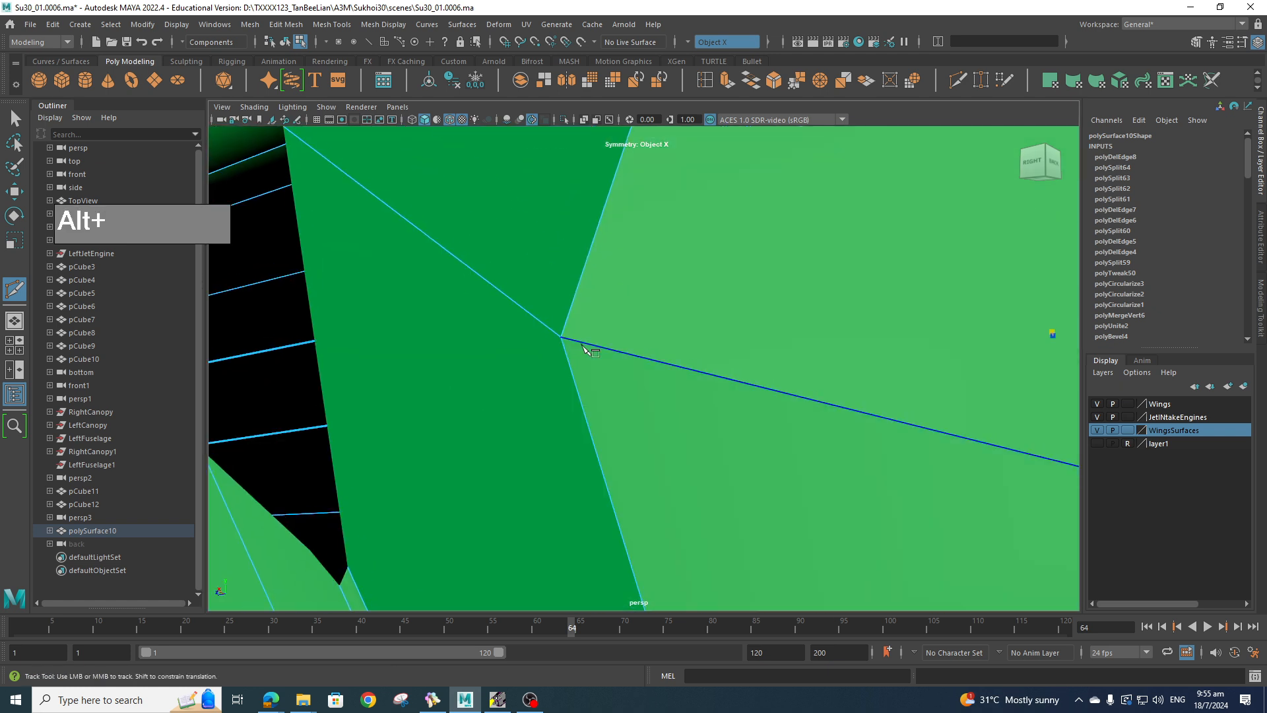
pyautogui.keyDown('alt'); pyautogui.moveTo(627, 462); pyautogui.dragTo(595, 363, button='middle'); pyautogui.keyUp('alt')
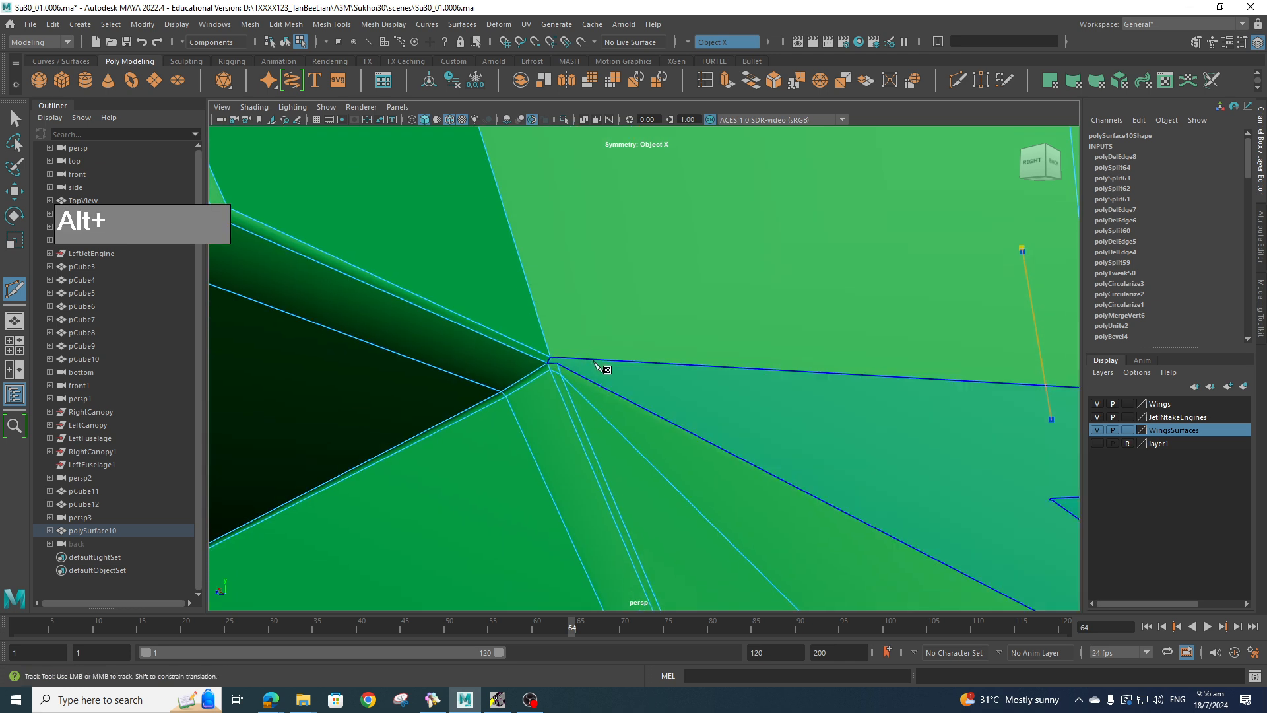
pyautogui.click(558, 363)
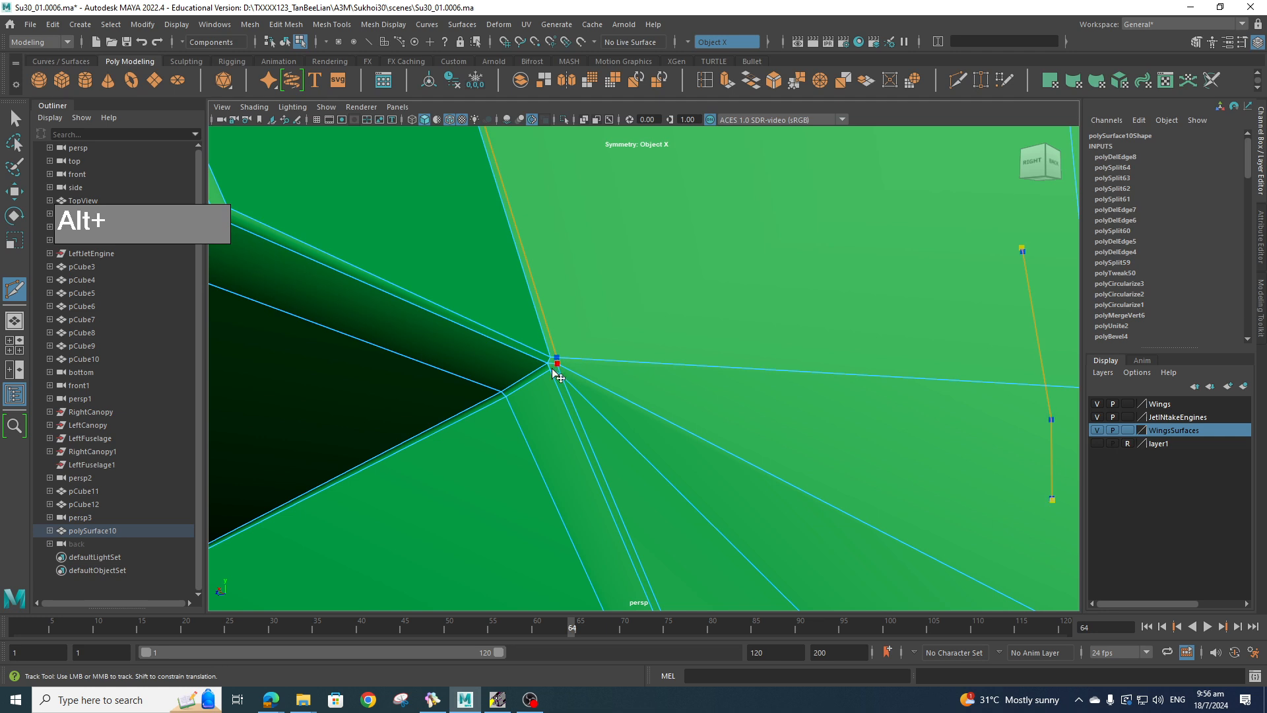
pyautogui.press('Return')
# - Turn on smooth mesh preview for the fuselage and inspect the tail cone junction from the opposite side and from below
pyautogui.scroll(-10, 665, 449)
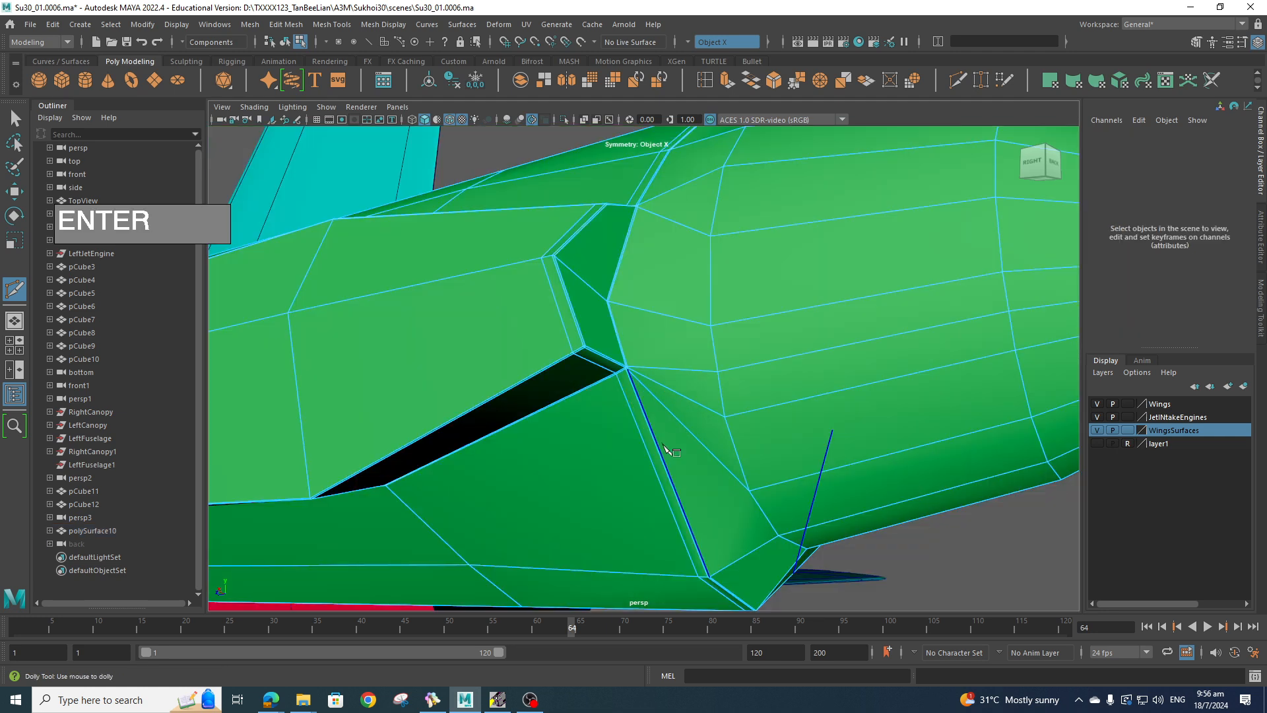
pyautogui.keyDown('alt'); pyautogui.moveTo(683, 464); pyautogui.dragTo(470, 472); pyautogui.keyUp('alt')
pyautogui.keyDown('alt'); pyautogui.moveTo(469, 472); pyautogui.dragTo(690, 441, button='middle'); pyautogui.keyUp('alt')
pyautogui.scroll(10, 689, 441)
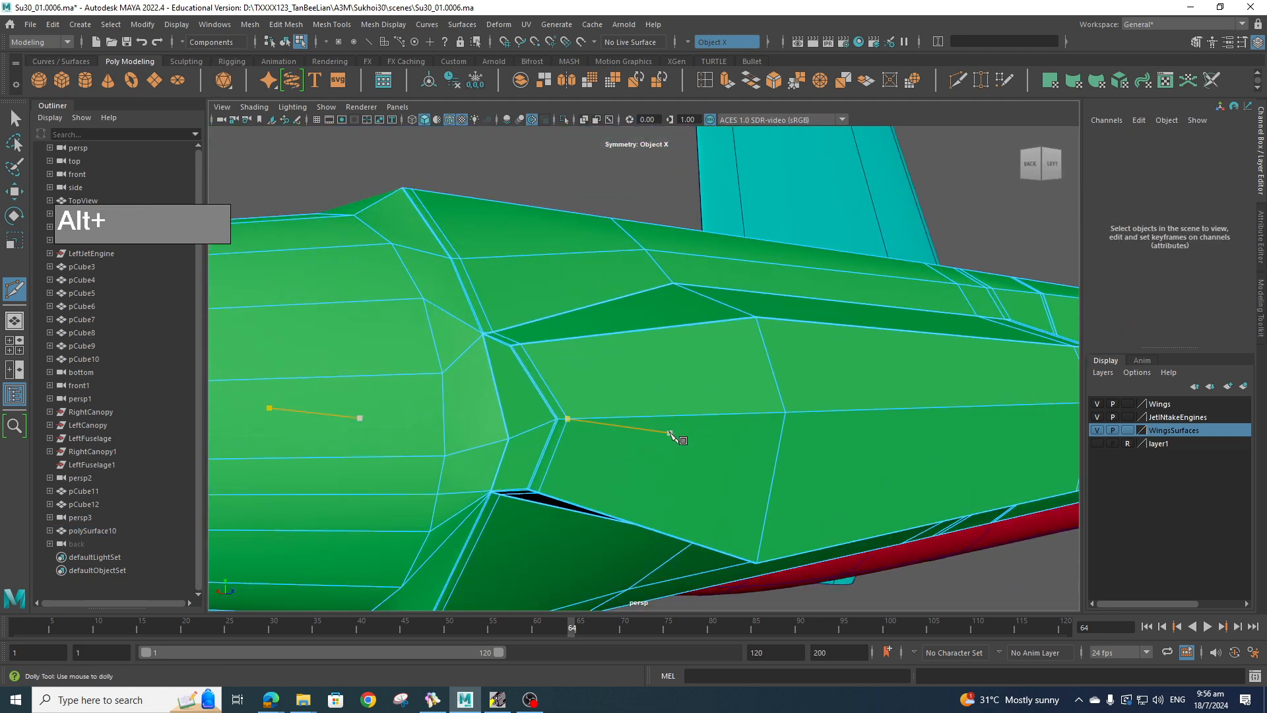
pyautogui.keyDown('alt'); pyautogui.moveTo(581, 527); pyautogui.dragTo(726, 465, button='middle'); pyautogui.keyUp('alt')
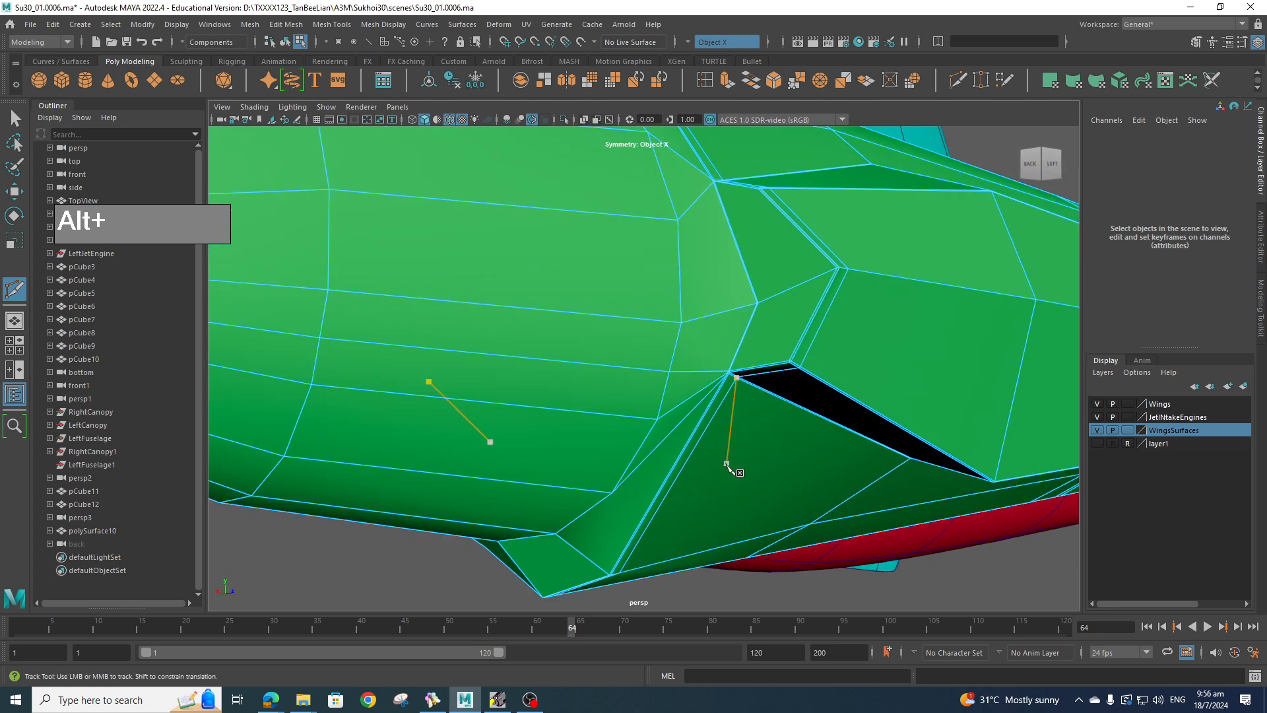
pyautogui.press('3')
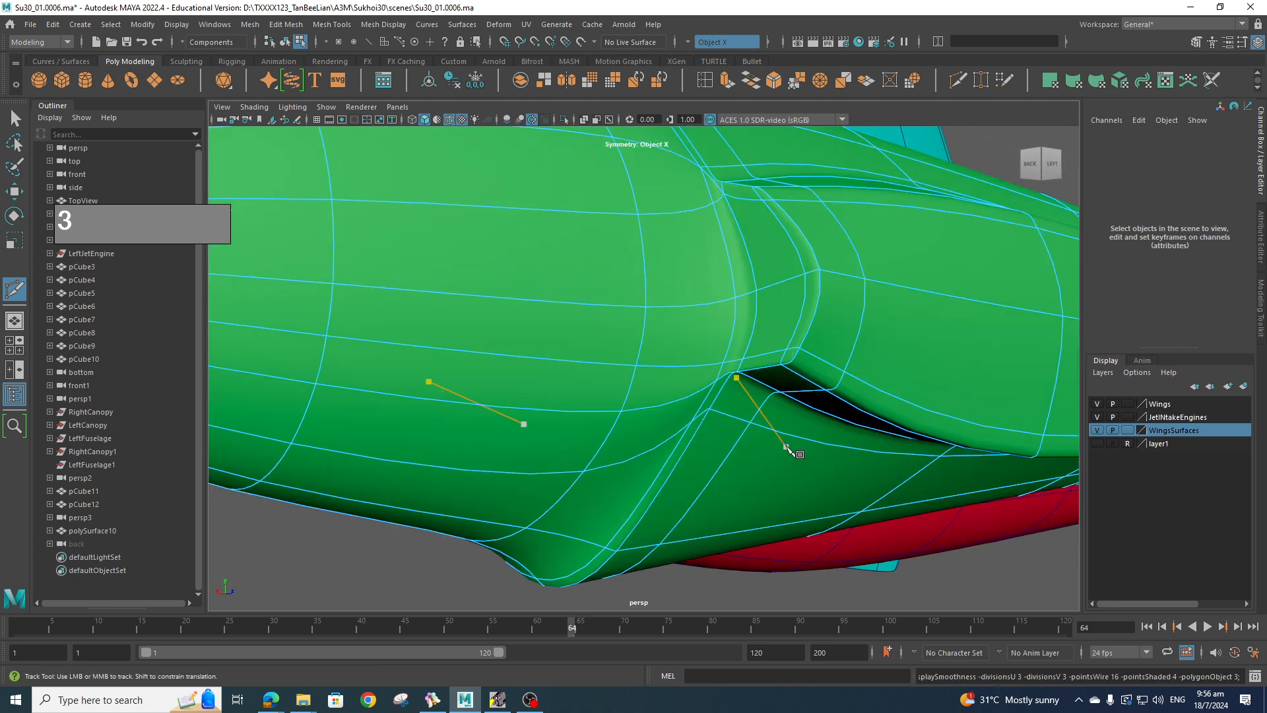
pyautogui.keyDown('alt'); pyautogui.moveTo(765, 404); pyautogui.dragTo(553, 473); pyautogui.keyUp('alt')
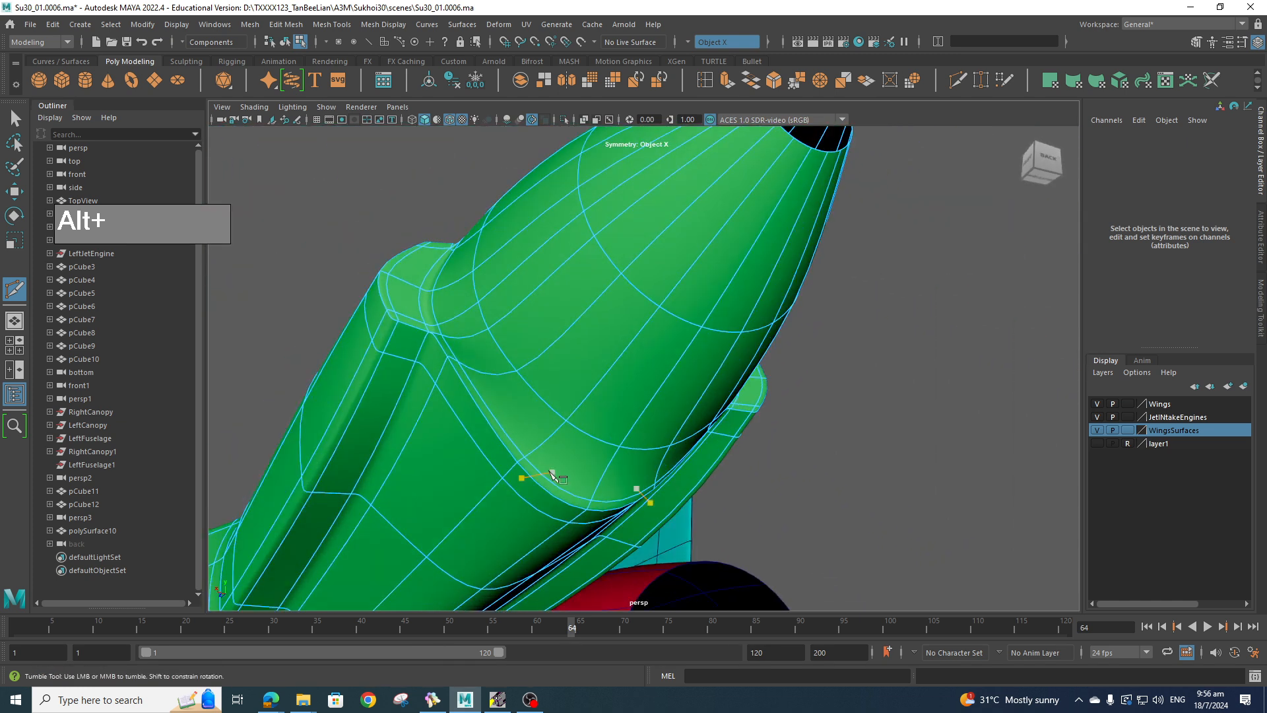
# - Select the full edge loop around the base of the tail cone and apply Circularize to it
pyautogui.press('w')
pyautogui.moveTo(509, 336); pyautogui.dragTo(508, 295, button='right')
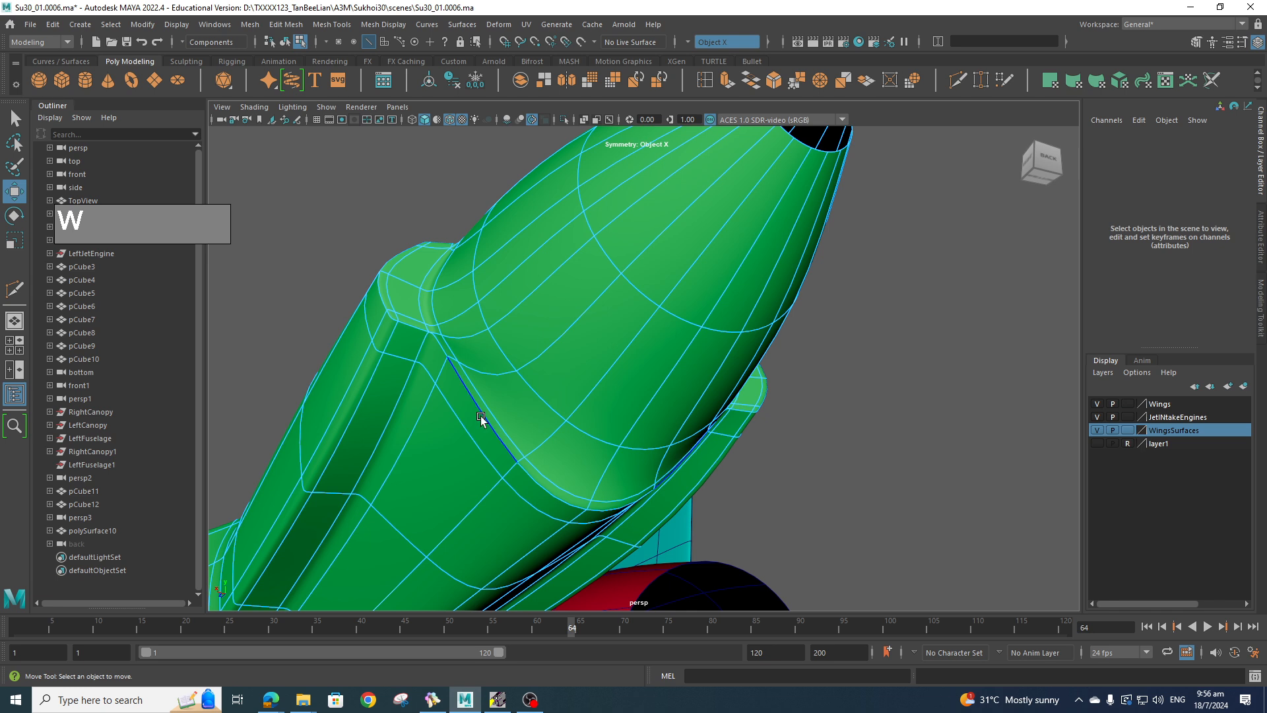
pyautogui.click(486, 407)
pyautogui.doubleClick(486, 407)
pyautogui.keyDown('alt'); pyautogui.moveTo(528, 415); pyautogui.dragTo(608, 506); pyautogui.keyUp('alt')
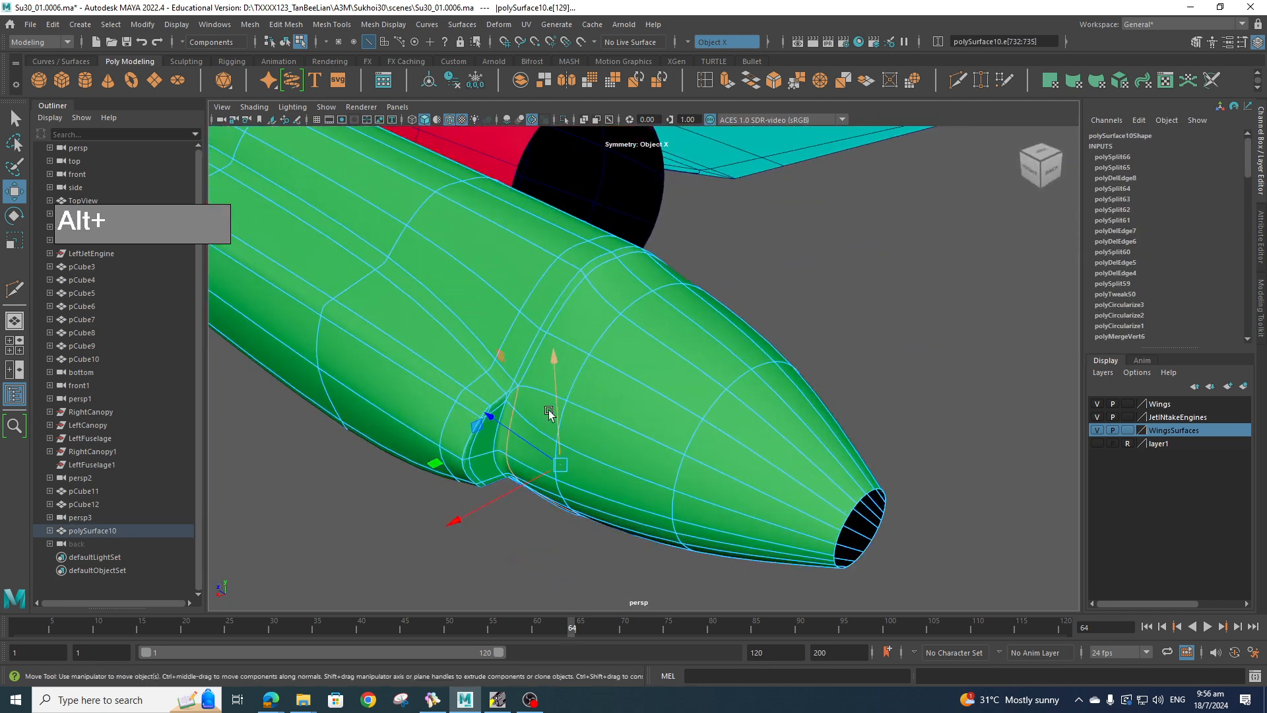
pyautogui.keyDown('shift'); pyautogui.click(525, 371); pyautogui.keyUp('shift')
pyautogui.keyDown('alt'); pyautogui.moveTo(622, 393); pyautogui.dragTo(621, 420); pyautogui.keyUp('alt')
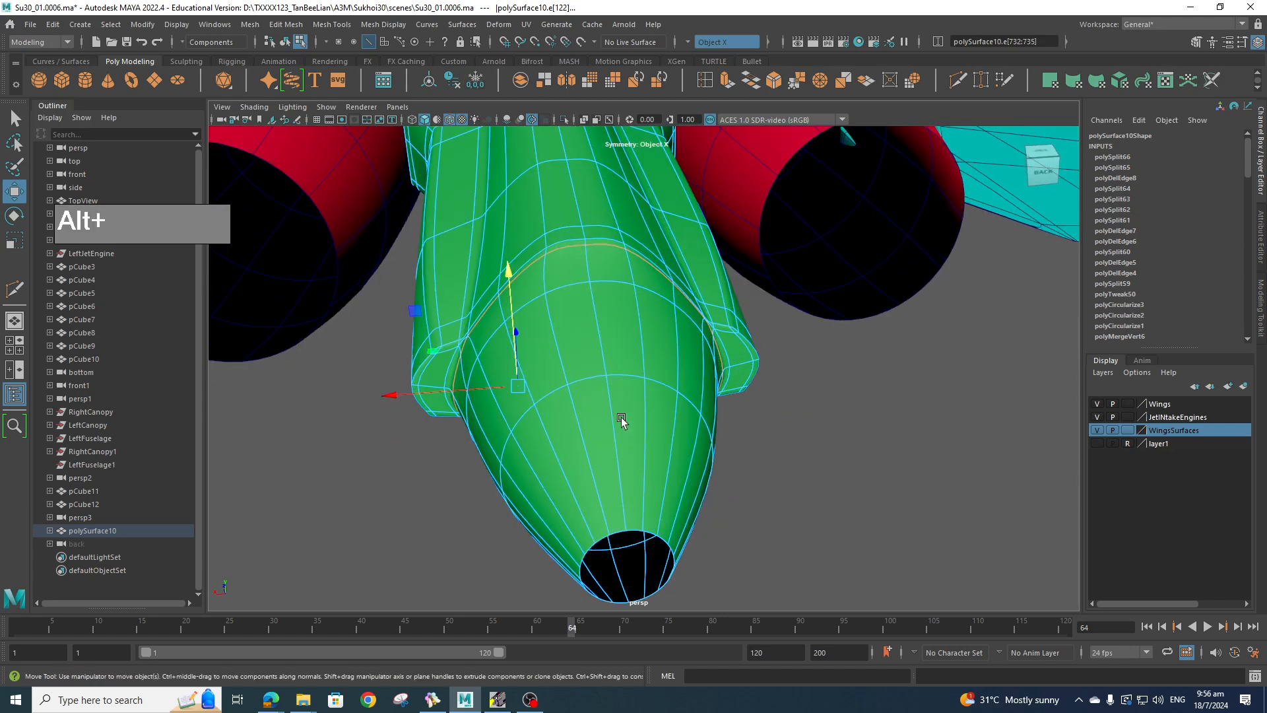
pyautogui.click(913, 80)
# - Switch to the back view and turn off symmetry for the circularized tail cone loop
pyautogui.press('space')
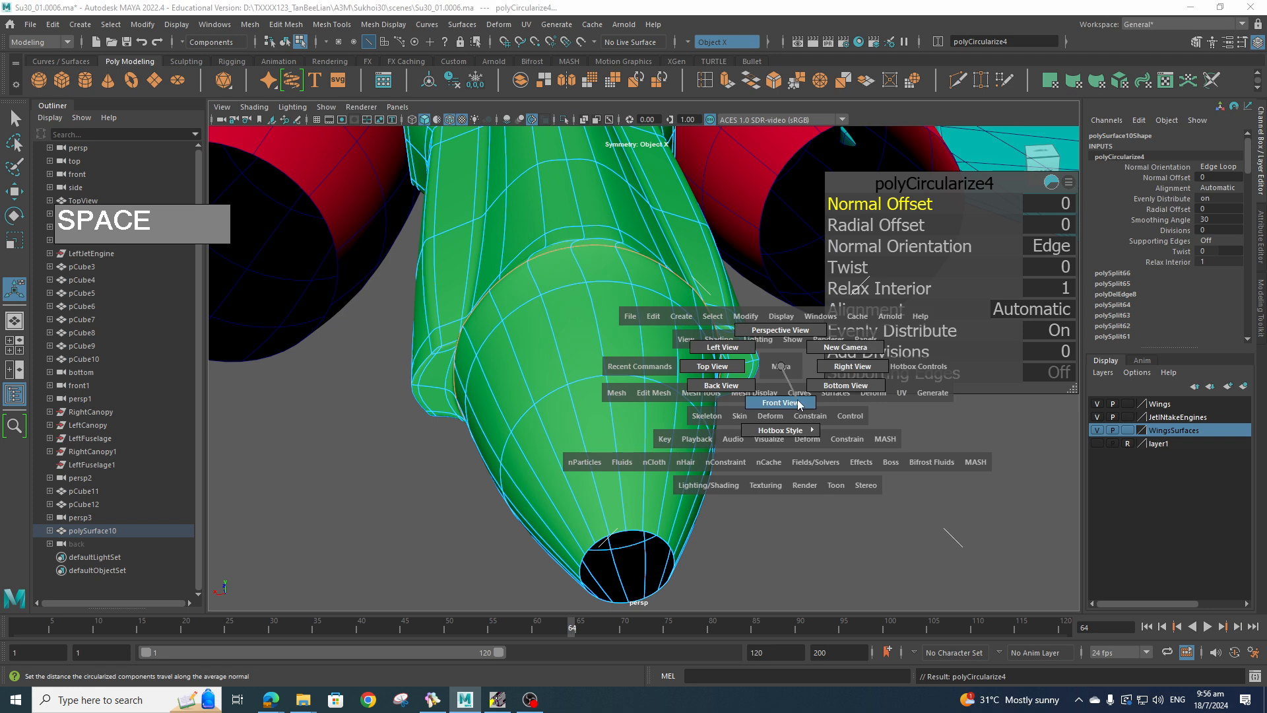
pyautogui.click(721, 387)
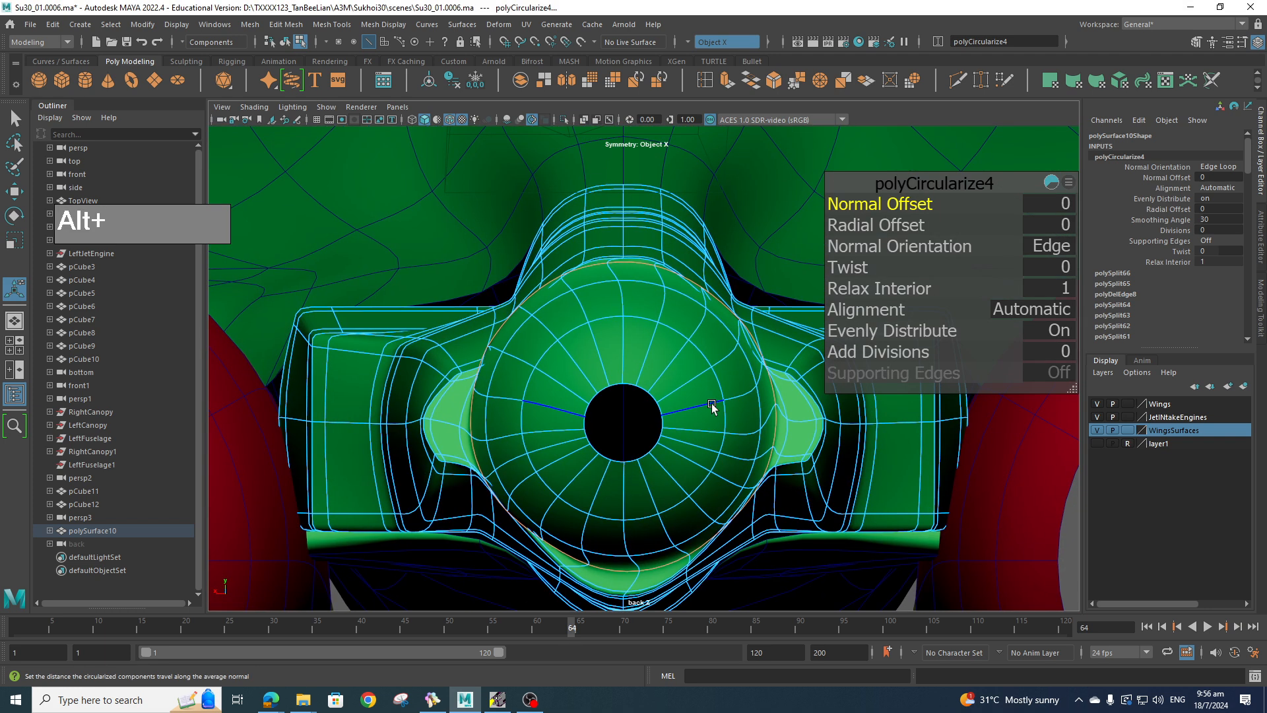
pyautogui.press('e')
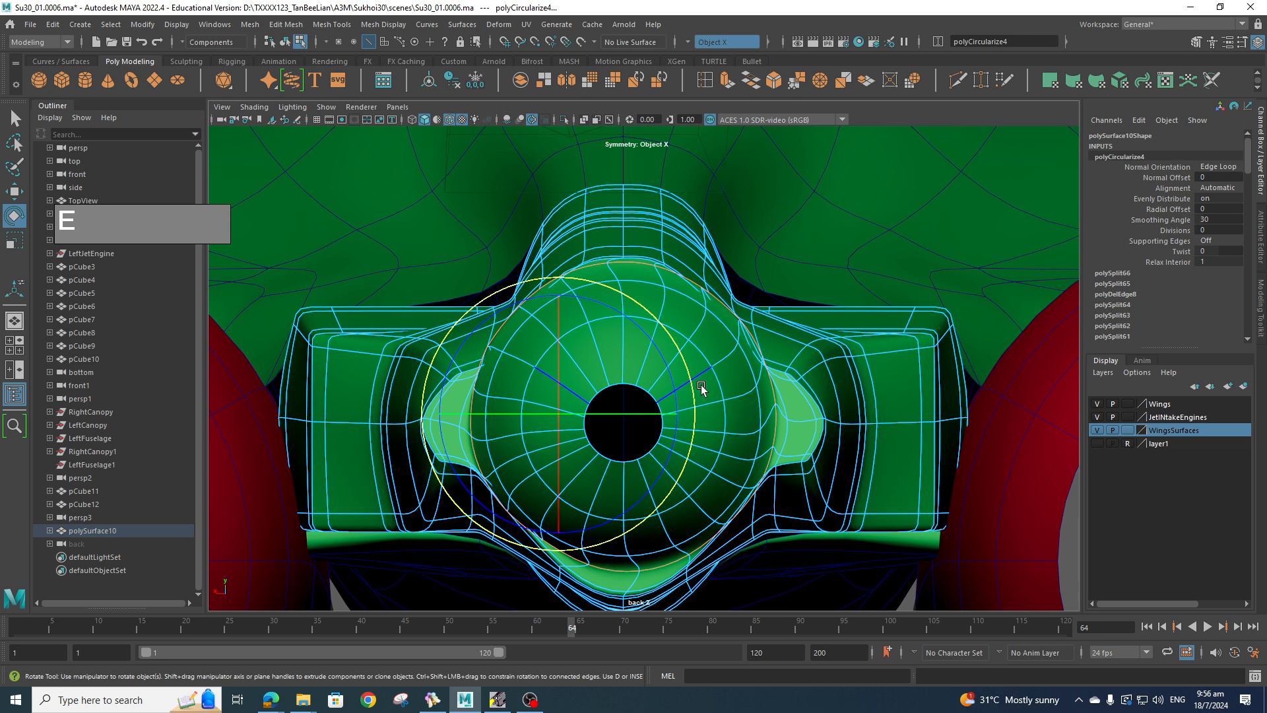
pyautogui.keyDown('ctrl'); pyautogui.rightClick(644, 316); pyautogui.keyUp('ctrl')
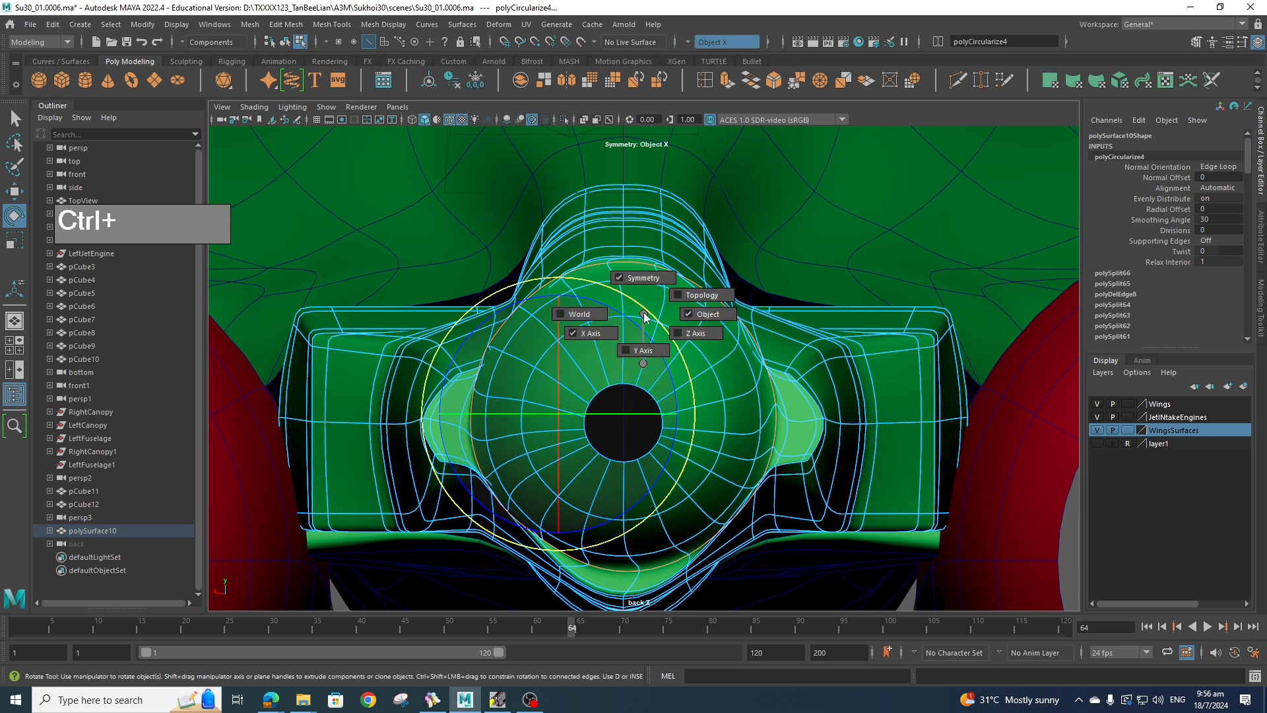
pyautogui.click(644, 280)
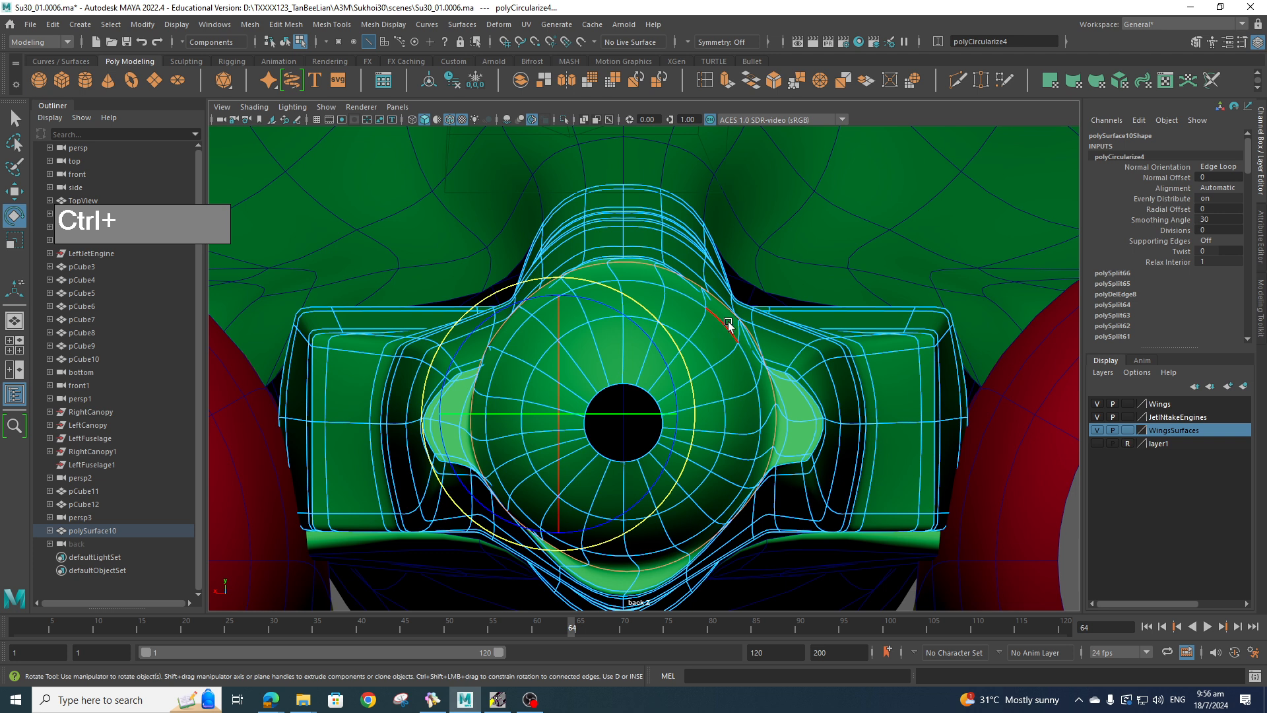
# - Rotate the circularized base loop slightly about the tail cone's axis to straighten the lengthwise edges
pyautogui.press('e')
pyautogui.press('w')
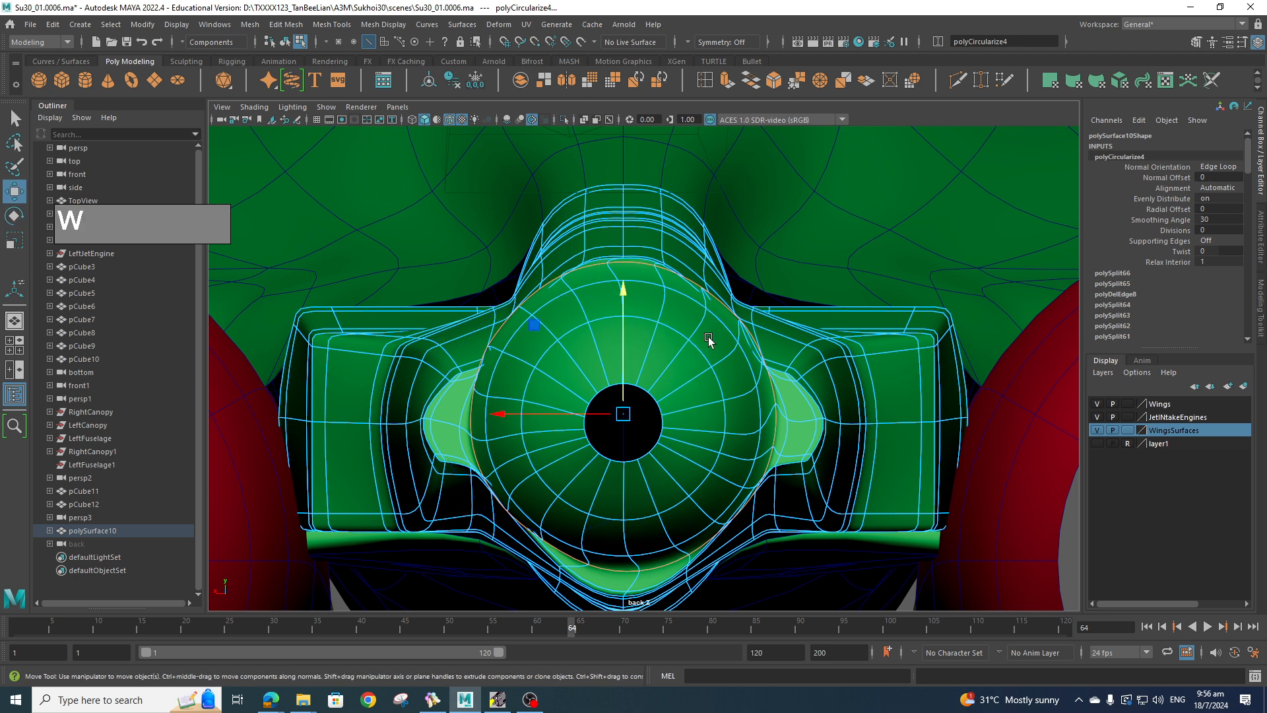
pyautogui.press('e')
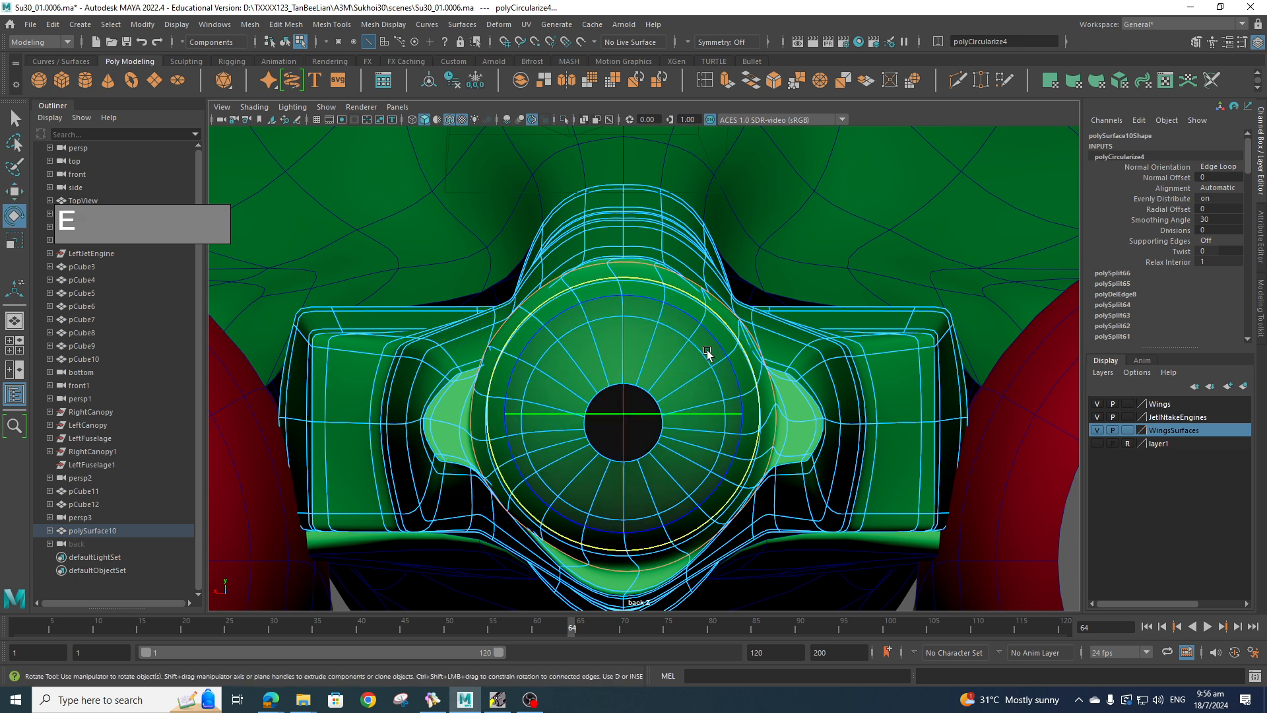
pyautogui.moveTo(690, 319); pyautogui.dragTo(700, 333)
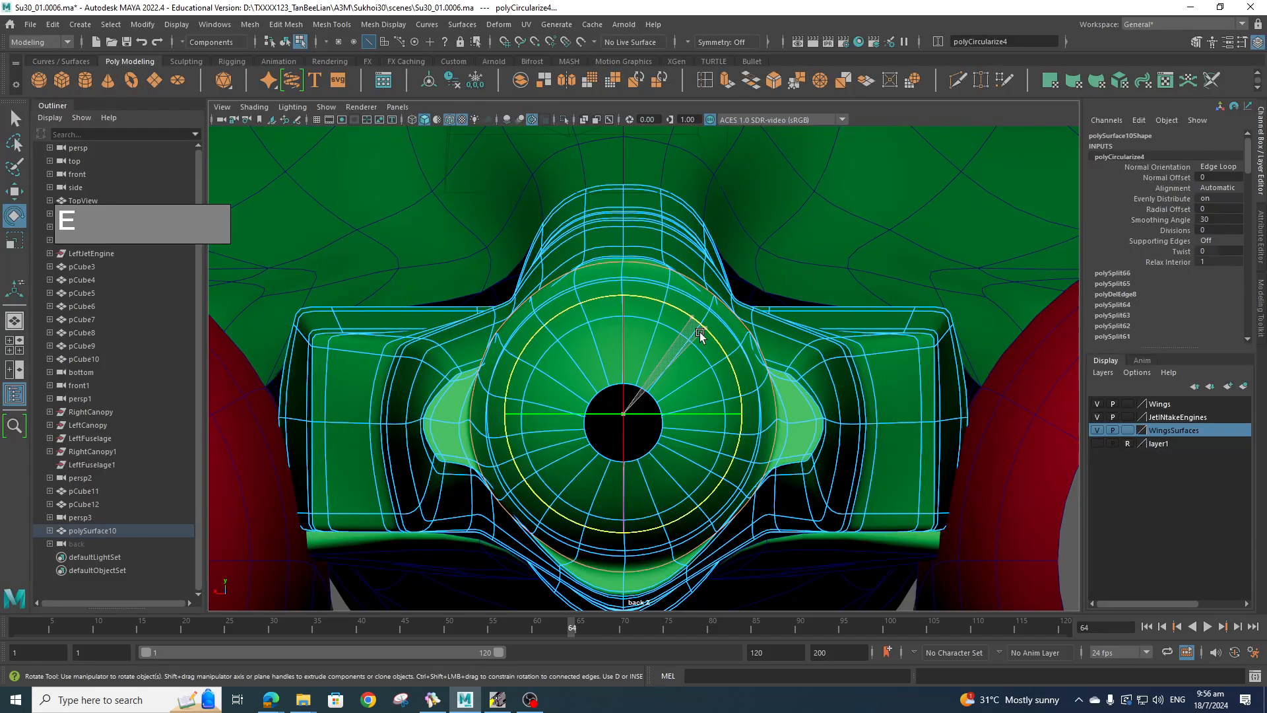
pyautogui.moveTo(700, 331); pyautogui.dragTo(698, 330)
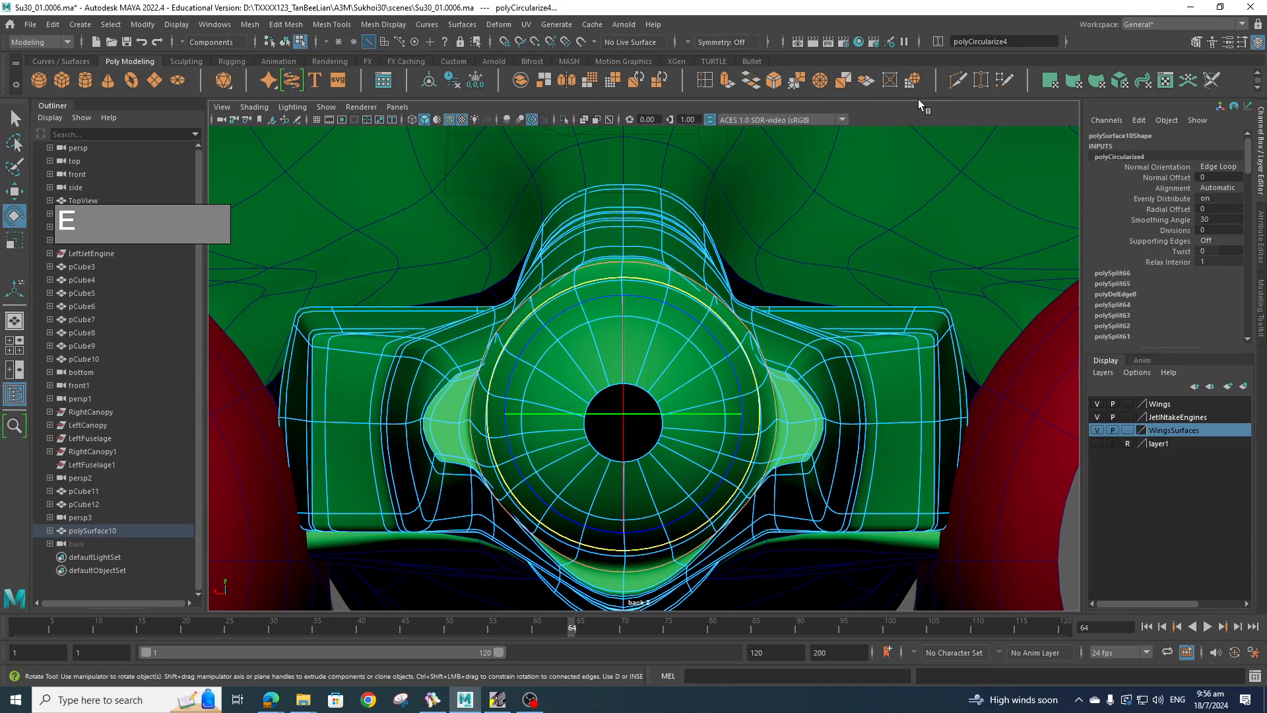
# - Return to the perspective view and circularize the next edge loop along the tail cone
pyautogui.press('space')
pyautogui.moveTo(781, 238); pyautogui.dragTo(781, 236)
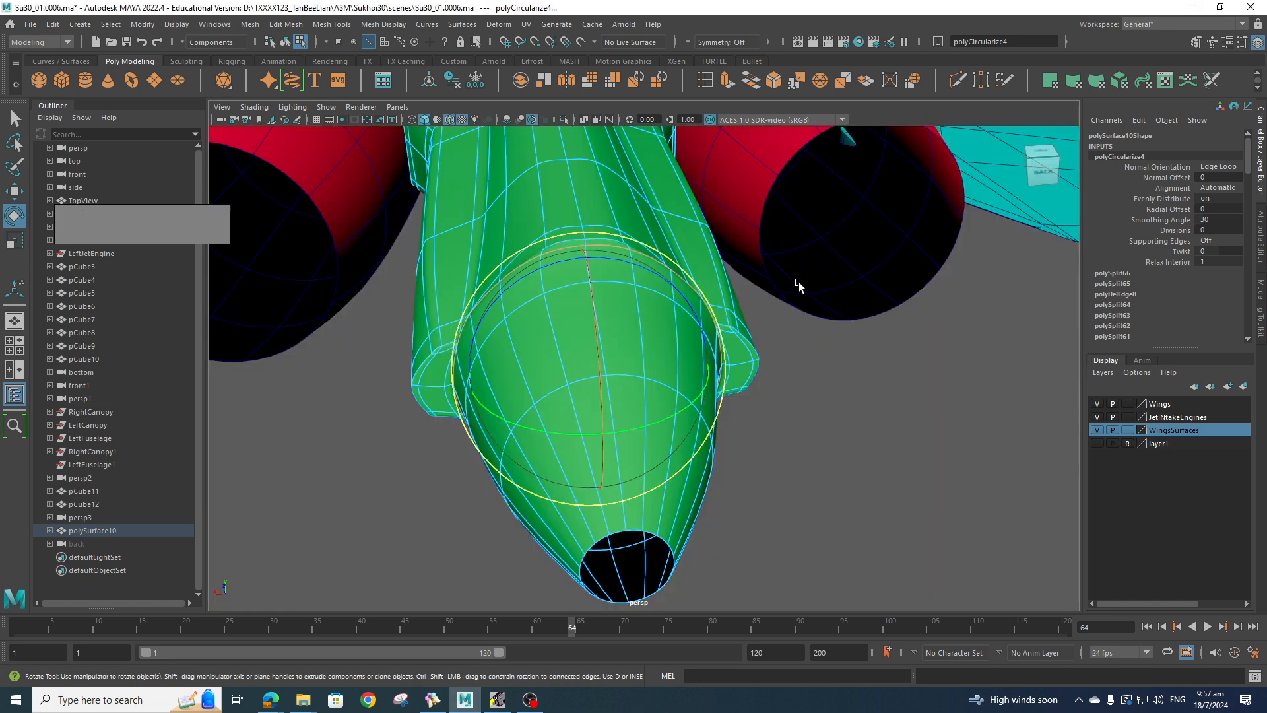
pyautogui.keyDown('alt'); pyautogui.moveTo(799, 282); pyautogui.dragTo(907, 292); pyautogui.keyUp('alt')
pyautogui.click(907, 292)
pyautogui.click(685, 353)
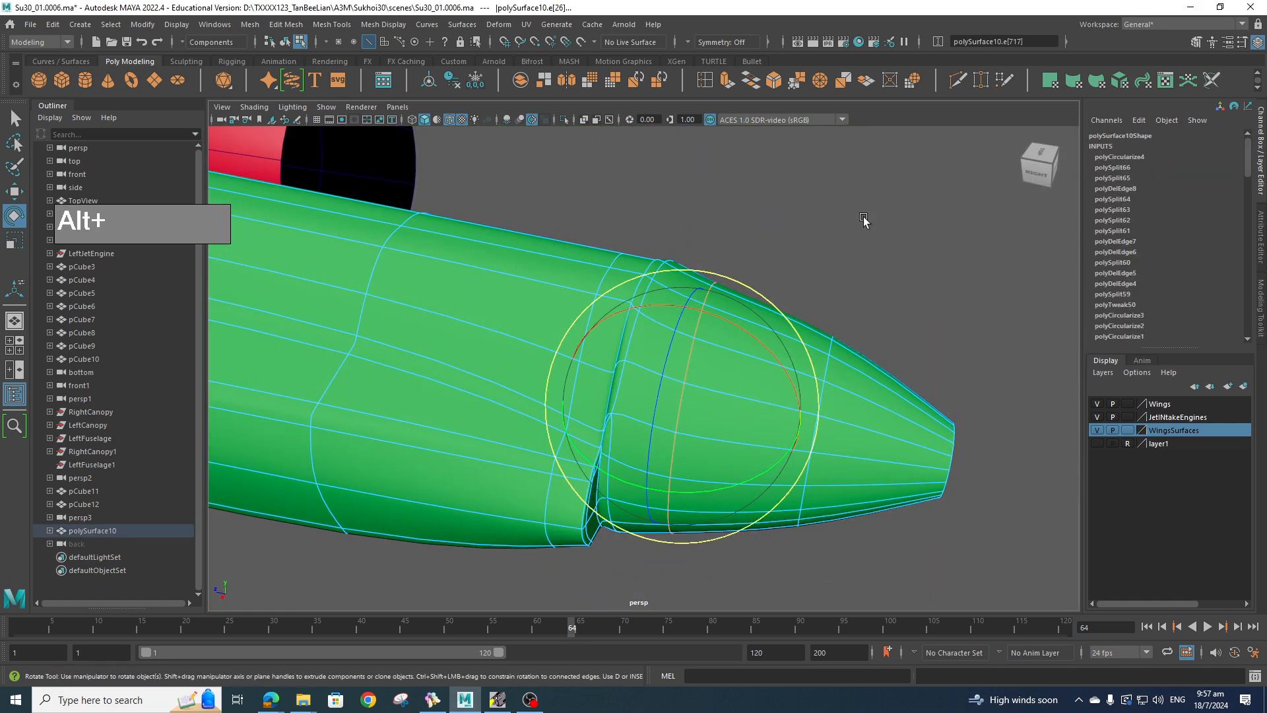
pyautogui.click(913, 79)
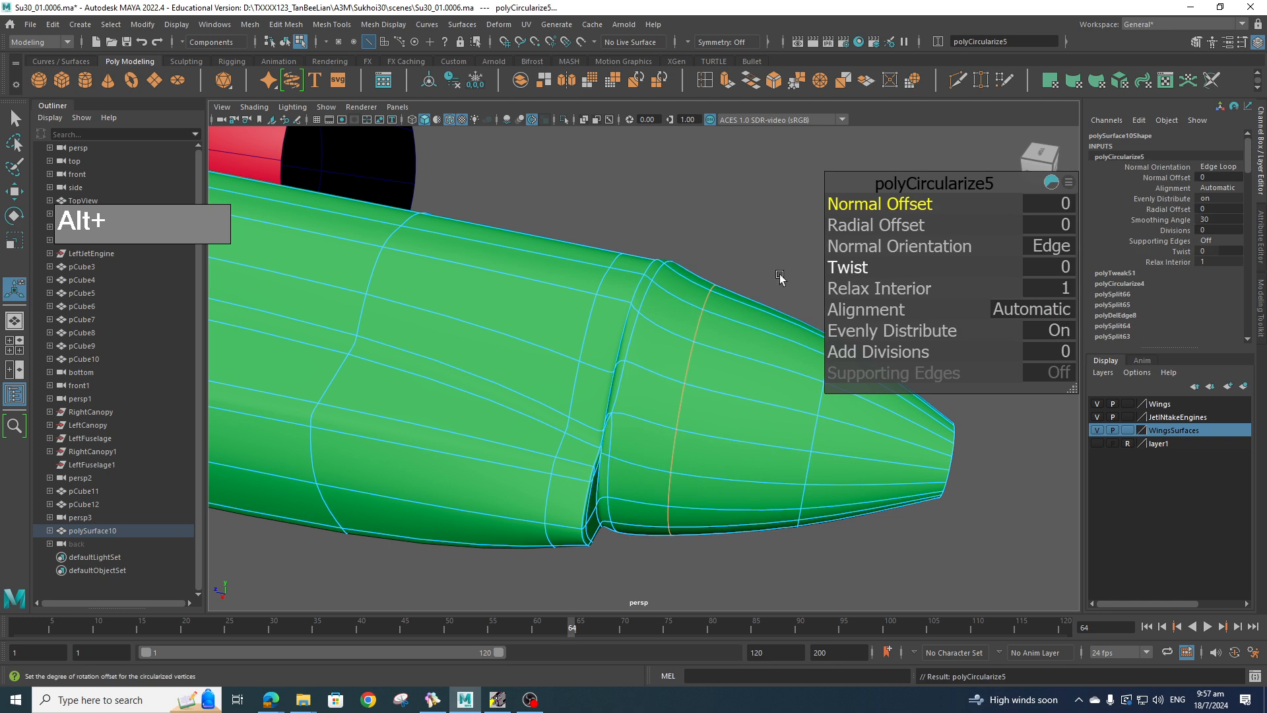
# - In the back view, rotate the circularized loop slightly about the tail cone's axis to straighten the lengthwise edges
pyautogui.press('space')
pyautogui.moveTo(787, 262); pyautogui.dragTo(664, 268)
pyautogui.press('e')
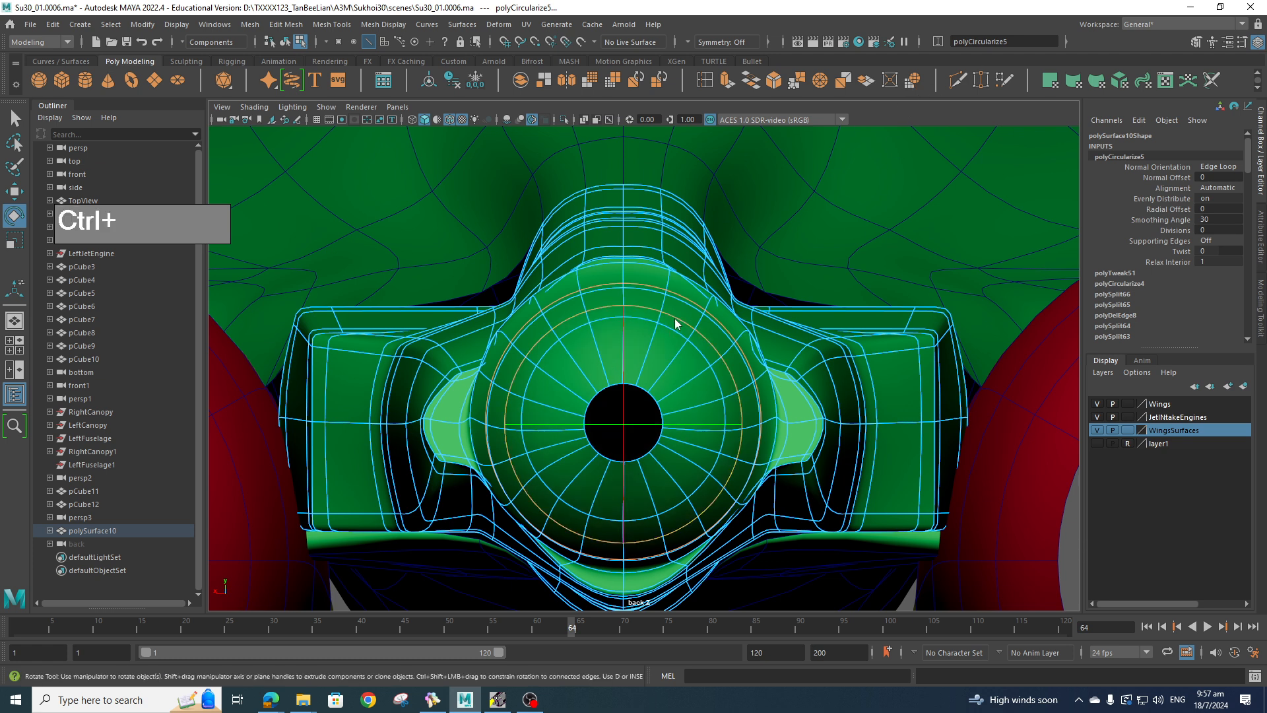
pyautogui.moveTo(673, 334); pyautogui.dragTo(682, 298, button='right')
pyautogui.click(865, 235)
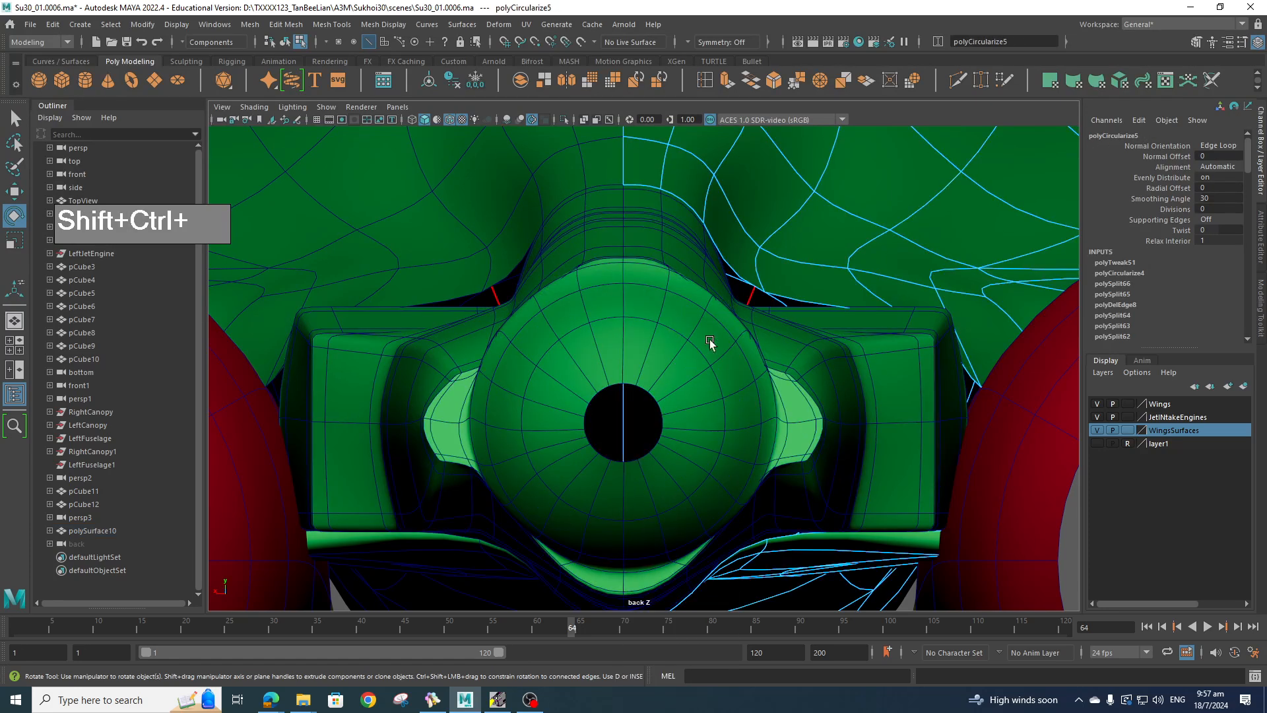
# - Return to edge selection and select the next full edge loop toward the tail cone's tip
pyautogui.rightClick(670, 322)
pyautogui.click(667, 326)
pyautogui.moveTo(667, 326); pyautogui.dragTo(668, 301, button='right')
pyautogui.press('q')
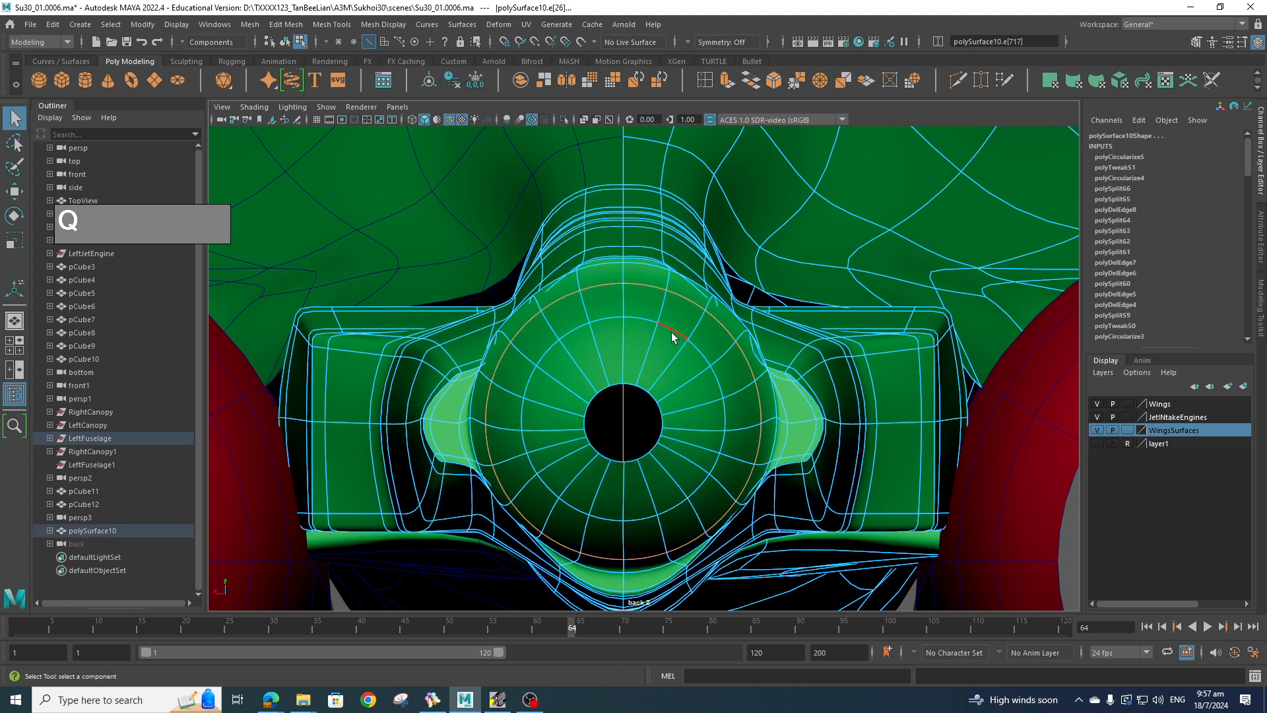
pyautogui.click(673, 334)
# - Reset the Circularize options to their defaults and circularize the selected loop with Automatic alignment
pyautogui.keyDown('shift'); pyautogui.rightClick(672, 335); pyautogui.keyUp('shift')
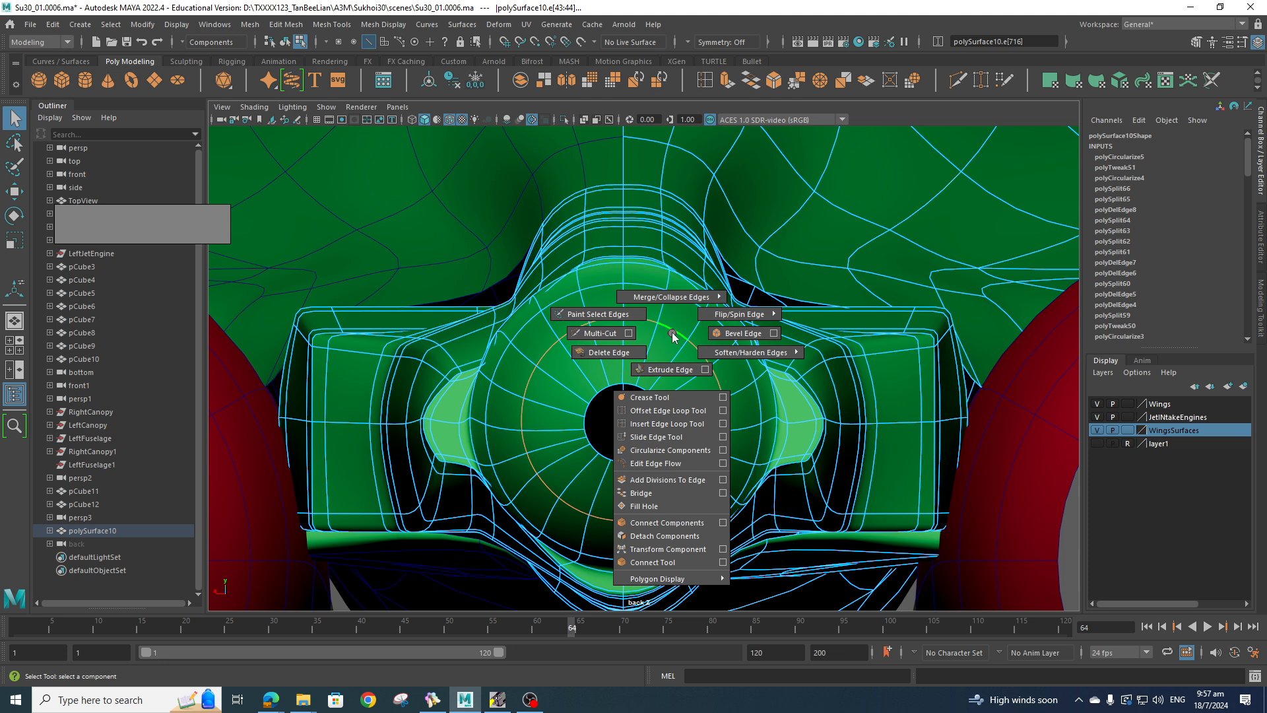
pyautogui.click(723, 450)
pyautogui.click(767, 204)
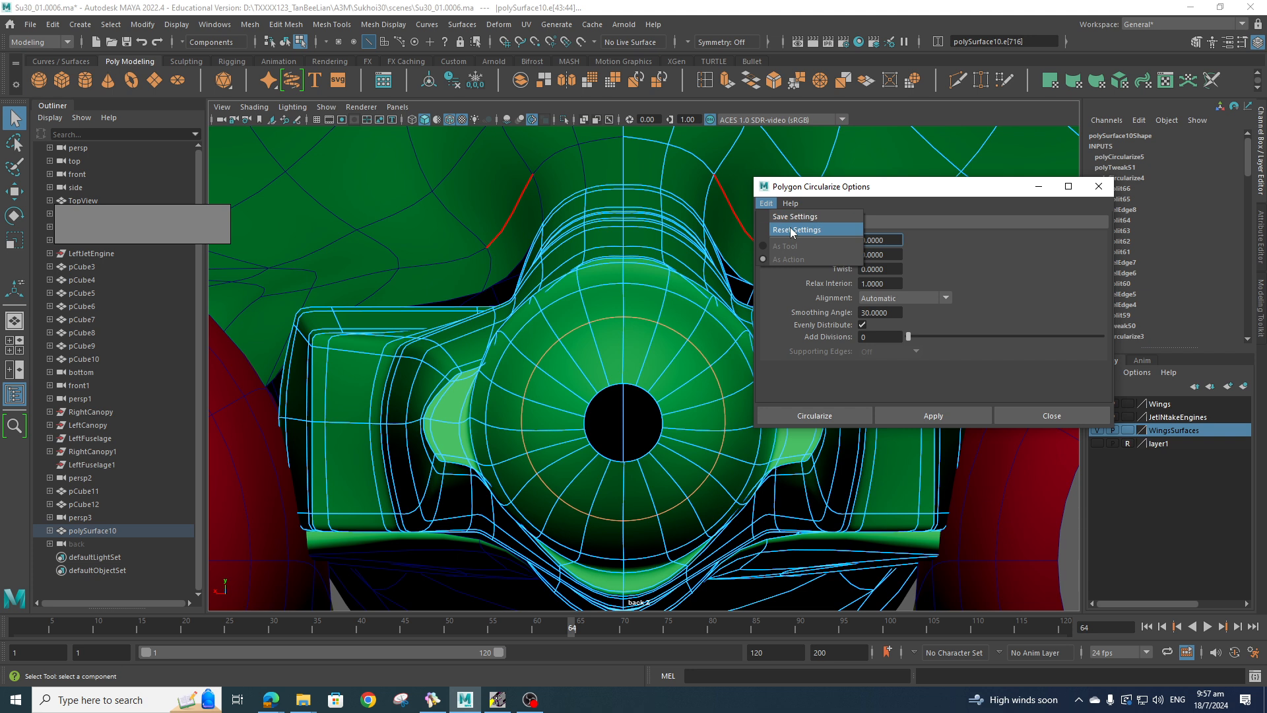
pyautogui.click(790, 227)
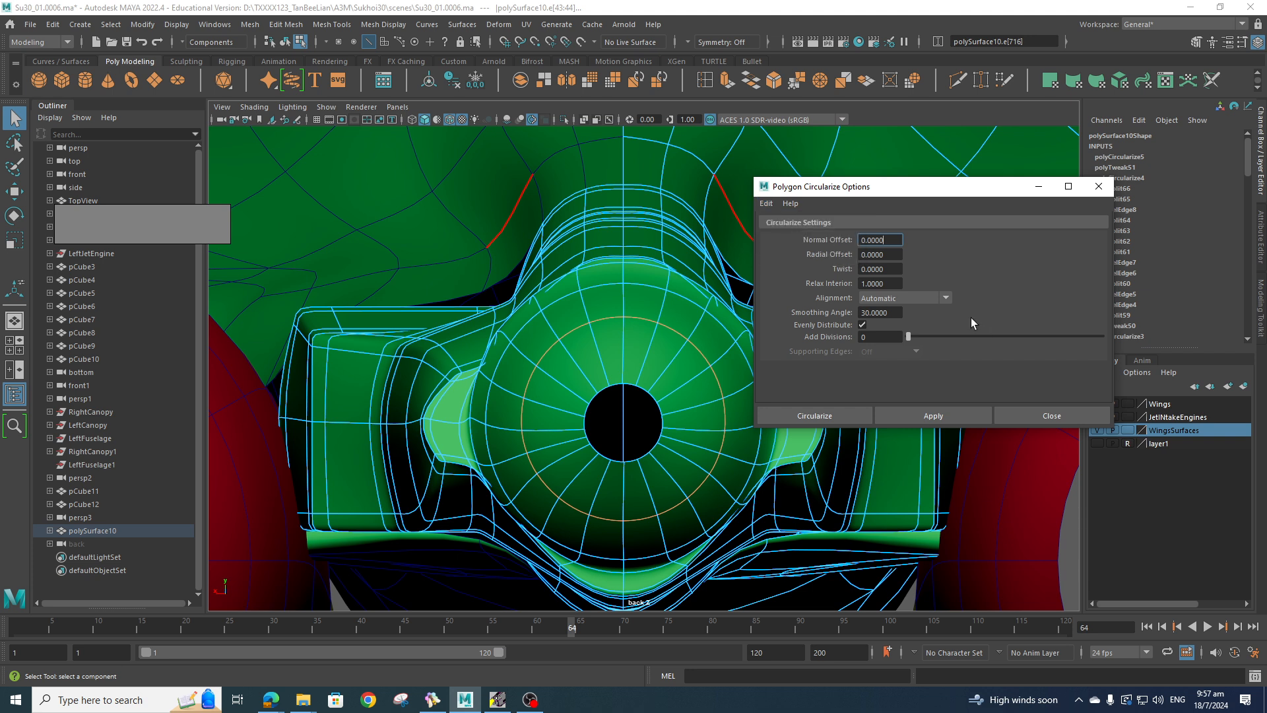
pyautogui.click(936, 298)
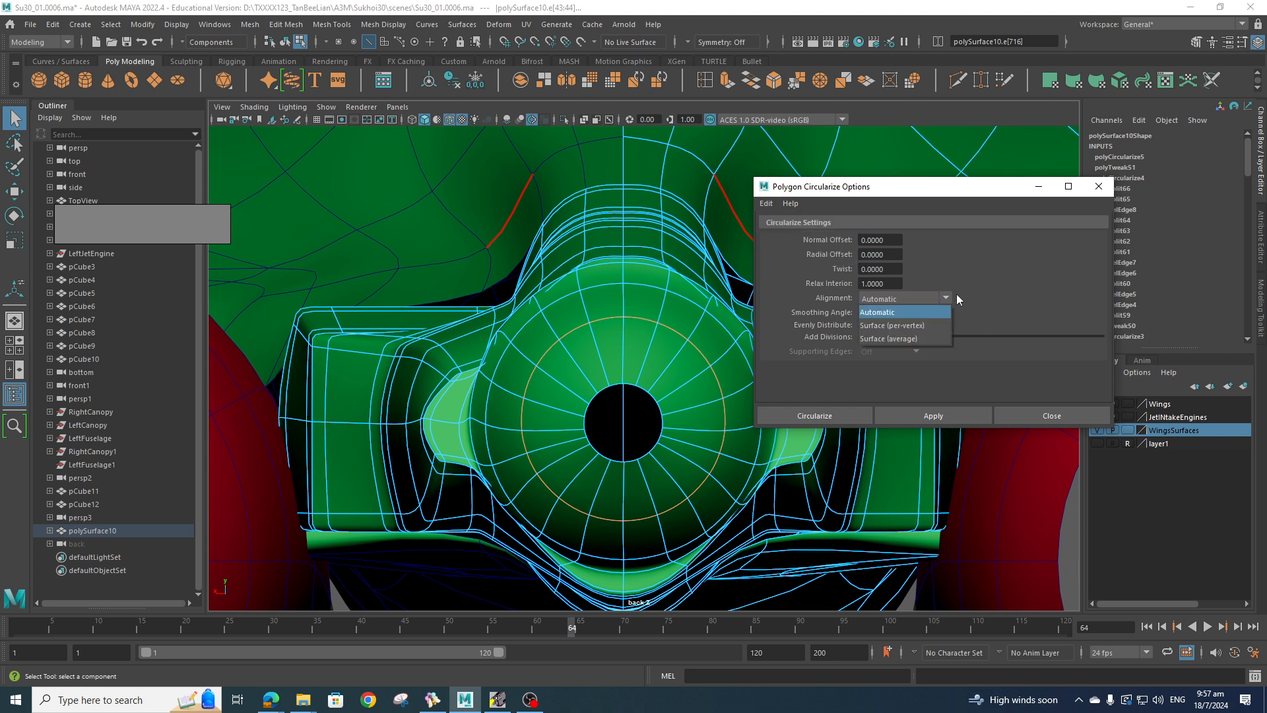
pyautogui.click(970, 283)
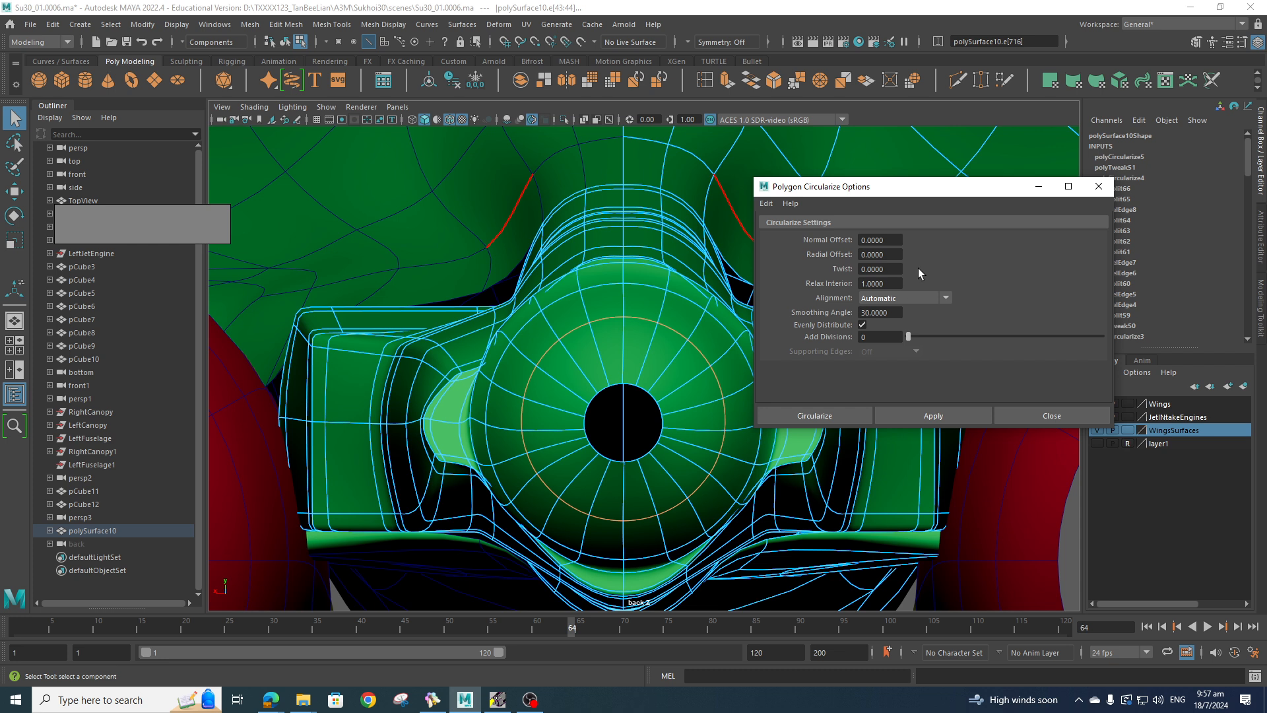
pyautogui.click(836, 417)
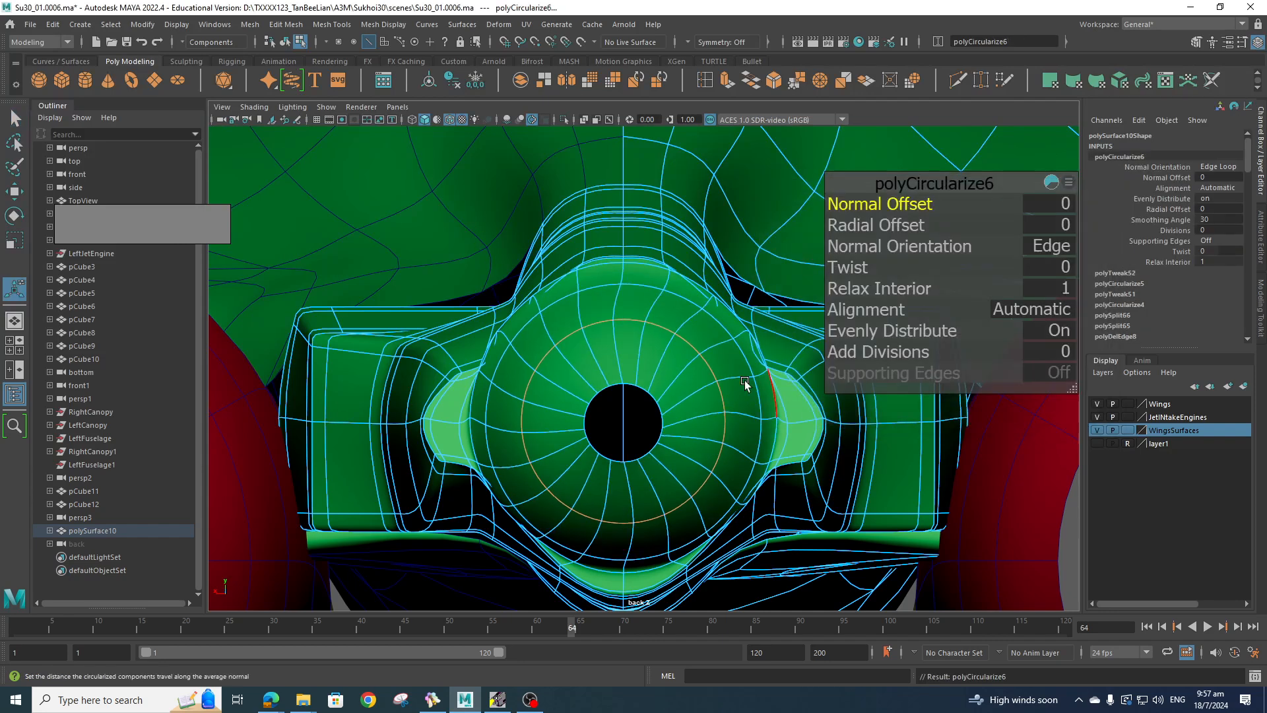
# - Rotate the newly circularized loop about the tail cone's axis to align its lengthwise edges, and return to the perspective view
pyautogui.press('e')
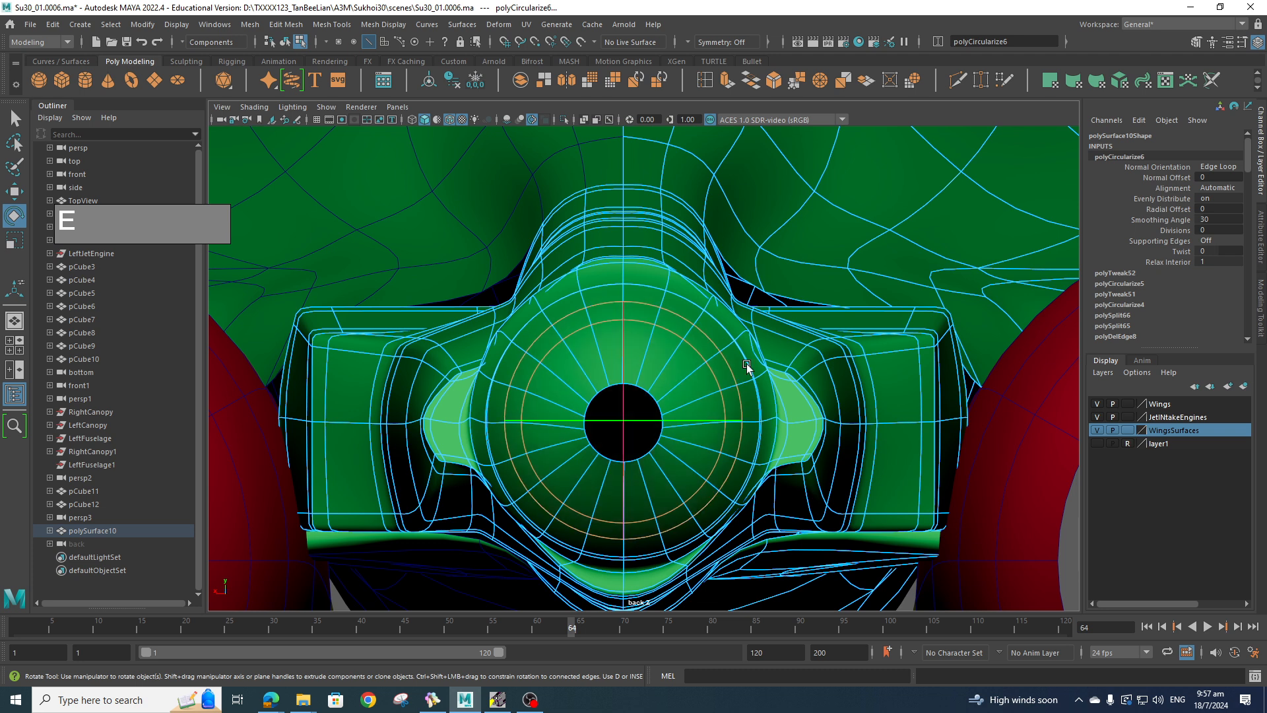
pyautogui.click(687, 379)
pyautogui.click(687, 378)
pyautogui.press('space')
pyautogui.moveTo(675, 348); pyautogui.dragTo(674, 314)
pyautogui.keyDown('alt'); pyautogui.moveTo(741, 401); pyautogui.dragTo(644, 411); pyautogui.keyUp('alt')
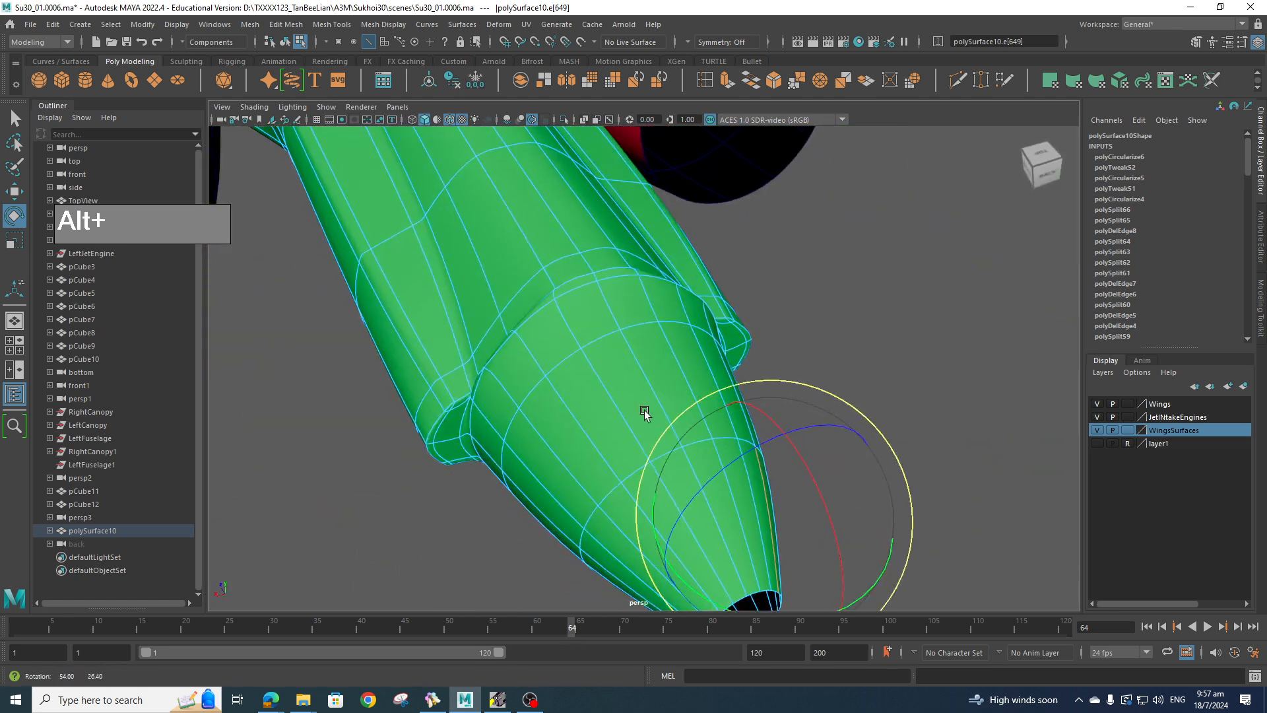
# - Select the full edge loop around the base of the tail cone and scale it uniformly by a small amount
pyautogui.click(591, 283)
pyautogui.keyDown('alt'); pyautogui.moveTo(640, 329); pyautogui.dragTo(507, 409); pyautogui.keyUp('alt')
pyautogui.keyDown('shift'); pyautogui.doubleClick(492, 424); pyautogui.keyUp('shift')
pyautogui.keyDown('alt'); pyautogui.moveTo(726, 391); pyautogui.dragTo(786, 382); pyautogui.keyUp('alt')
pyautogui.press('r')
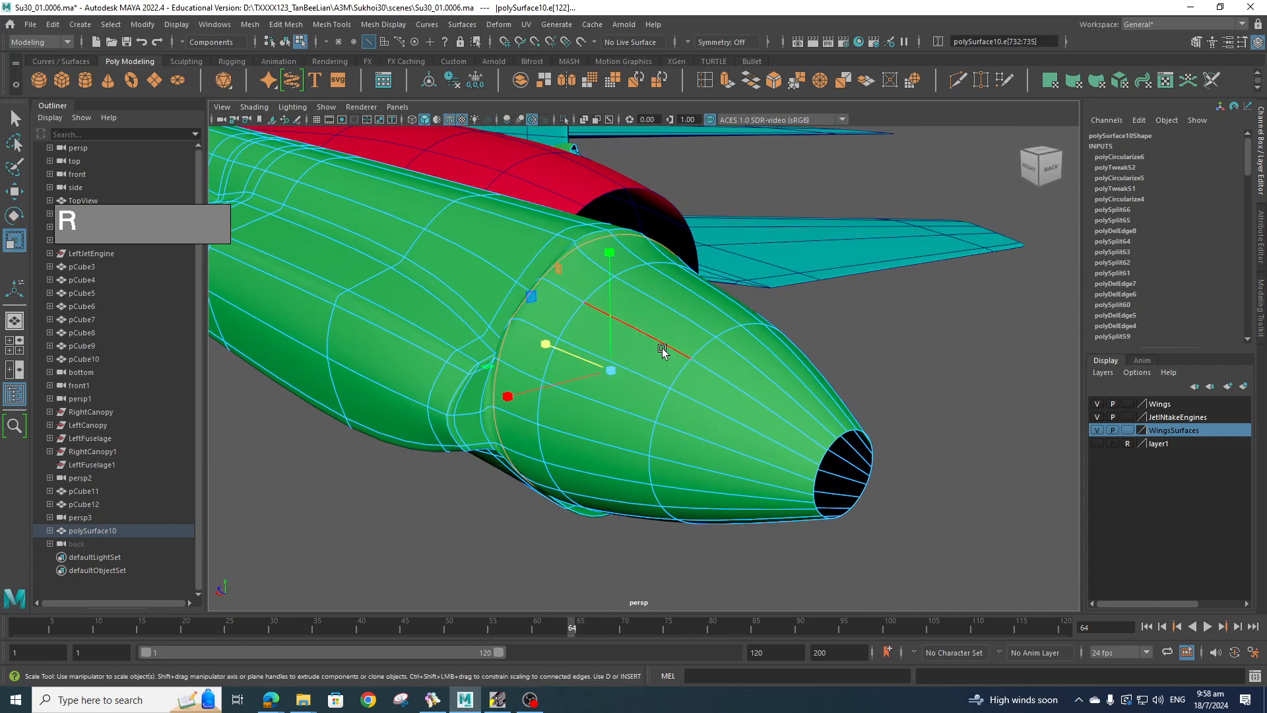
pyautogui.moveTo(614, 368); pyautogui.dragTo(758, 432)
# - Return to object selection, clear the selection and compare the rear fuselage with the reference photo in BeeRef
pyautogui.scroll(5, 772, 429)
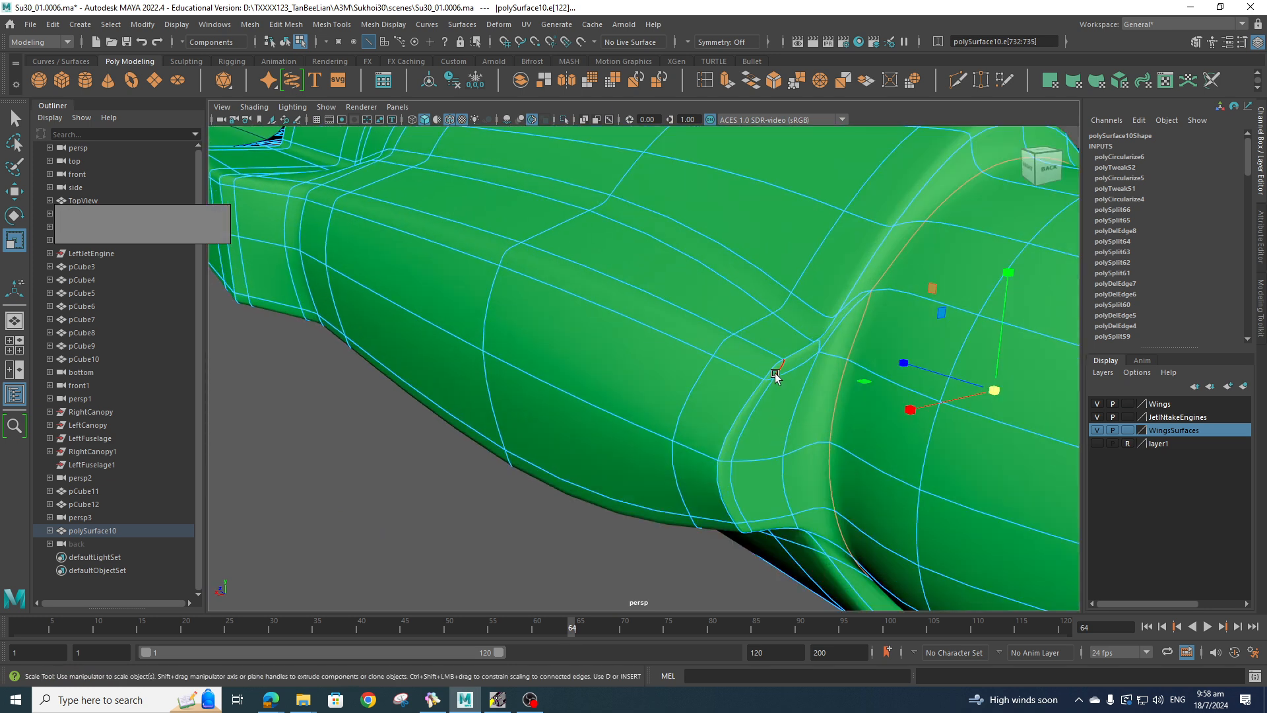
pyautogui.scroll(-7, 776, 421)
pyautogui.moveTo(744, 337); pyautogui.dragTo(803, 317, button='right')
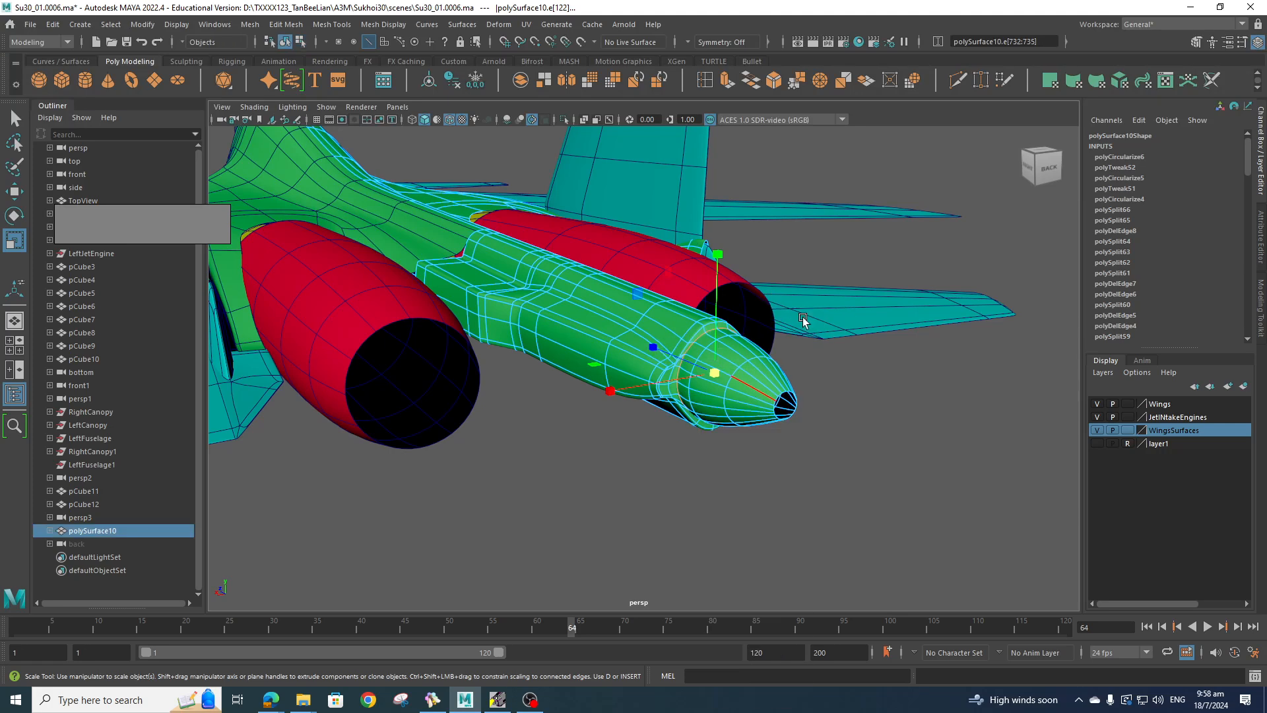
pyautogui.click(832, 442)
pyautogui.scroll(-3, 832, 443)
pyautogui.keyDown('alt'); pyautogui.moveTo(831, 443); pyautogui.dragTo(761, 481); pyautogui.keyUp('alt')
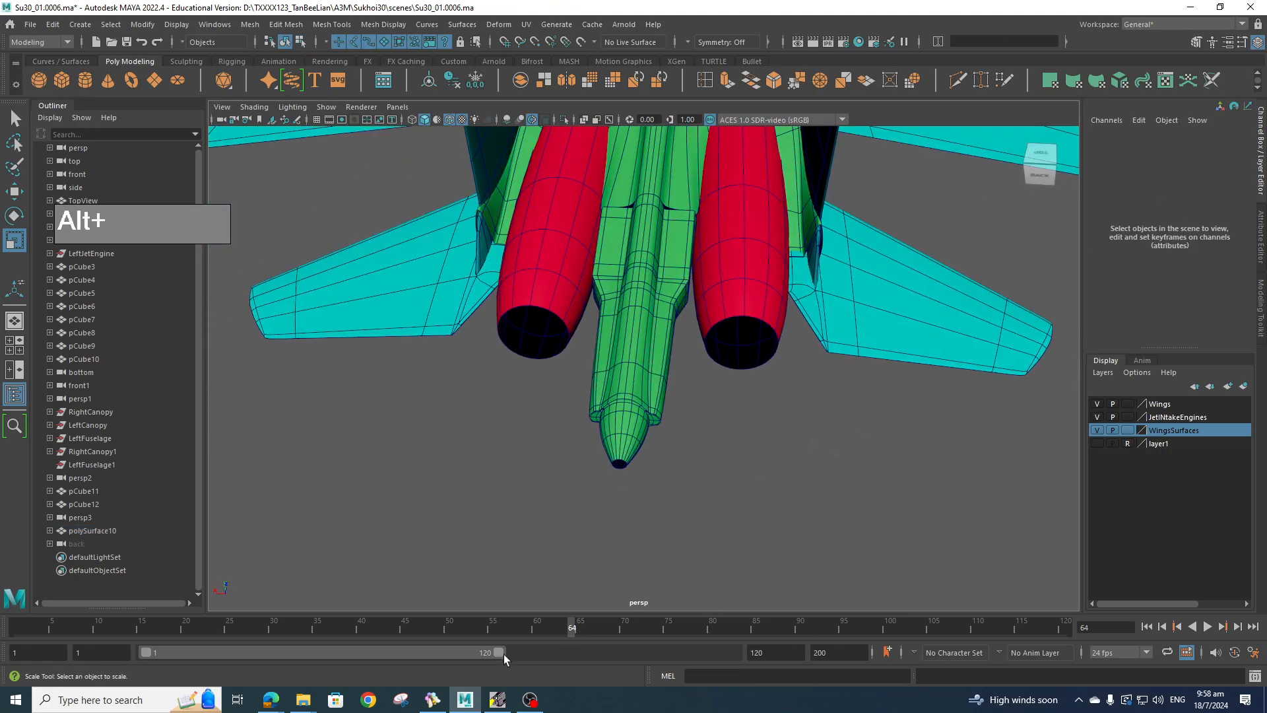
pyautogui.click(434, 701)
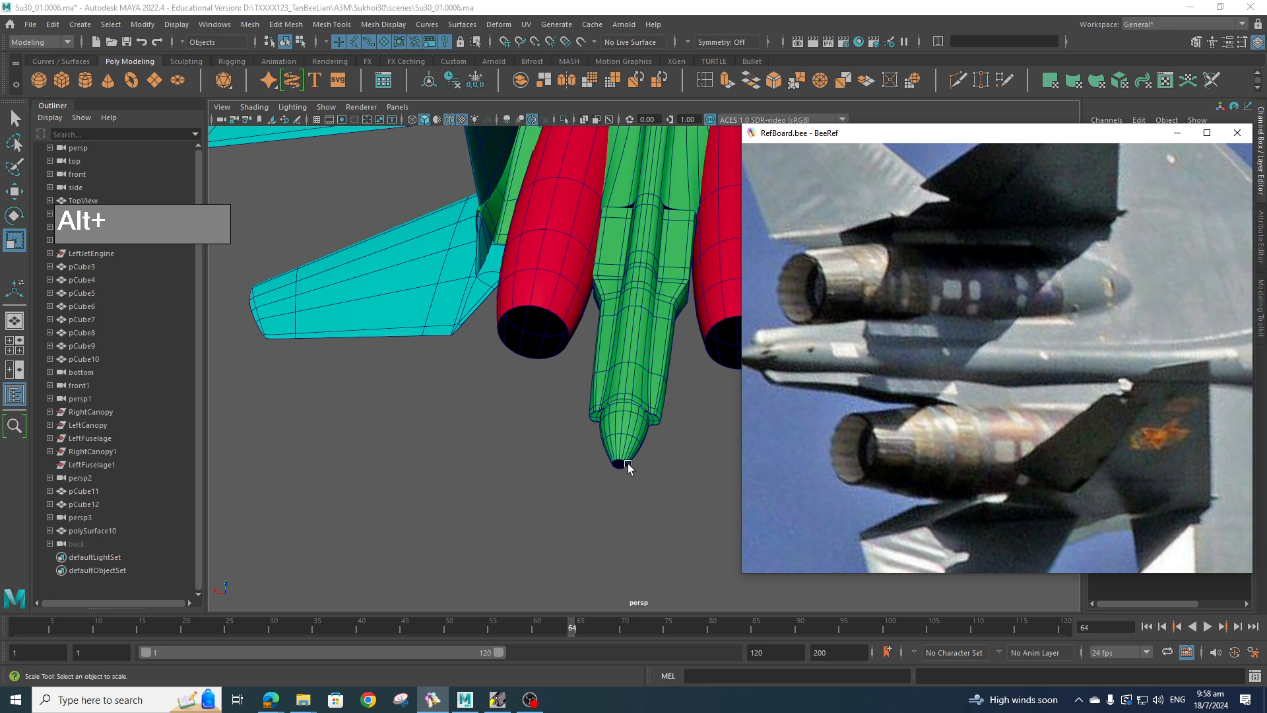
pyautogui.keyDown('alt'); pyautogui.moveTo(718, 439); pyautogui.dragTo(661, 422); pyautogui.keyUp('alt')
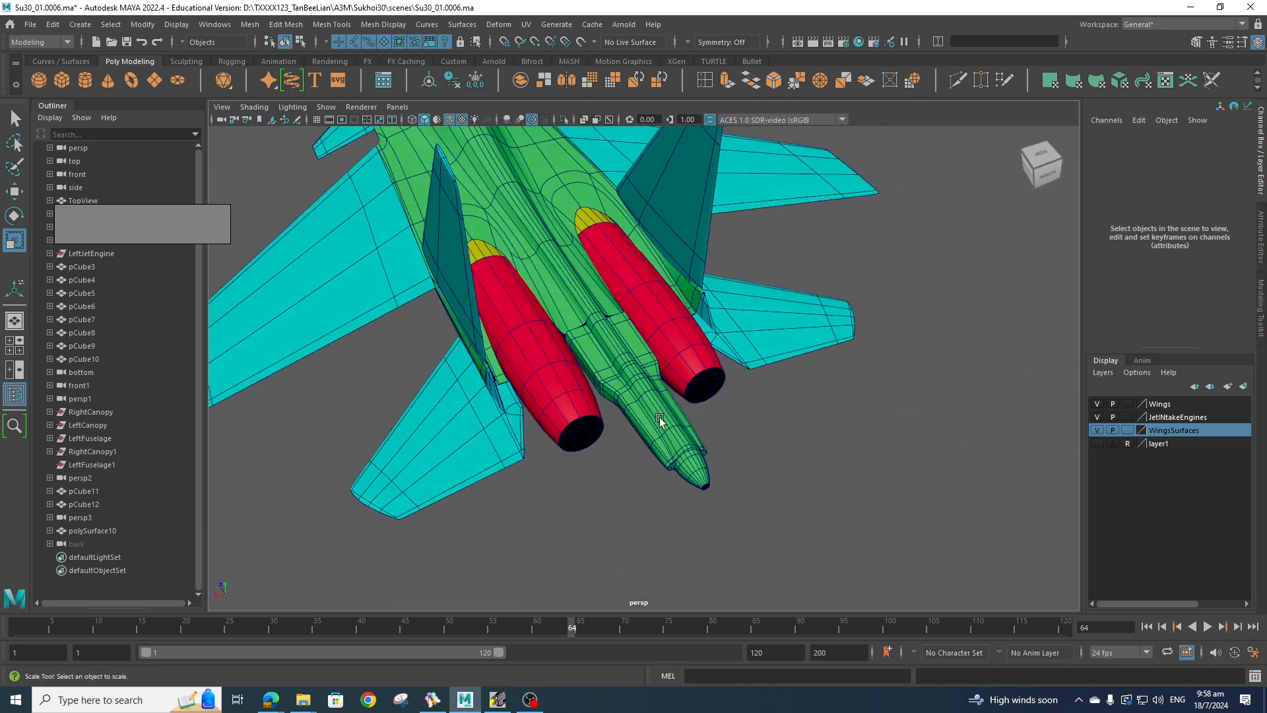
# - Select the rear fuselage tail mesh between the engines and delete its construction history
pyautogui.moveTo(658, 384); pyautogui.dragTo(716, 311, button='right')
pyautogui.click(658, 407)
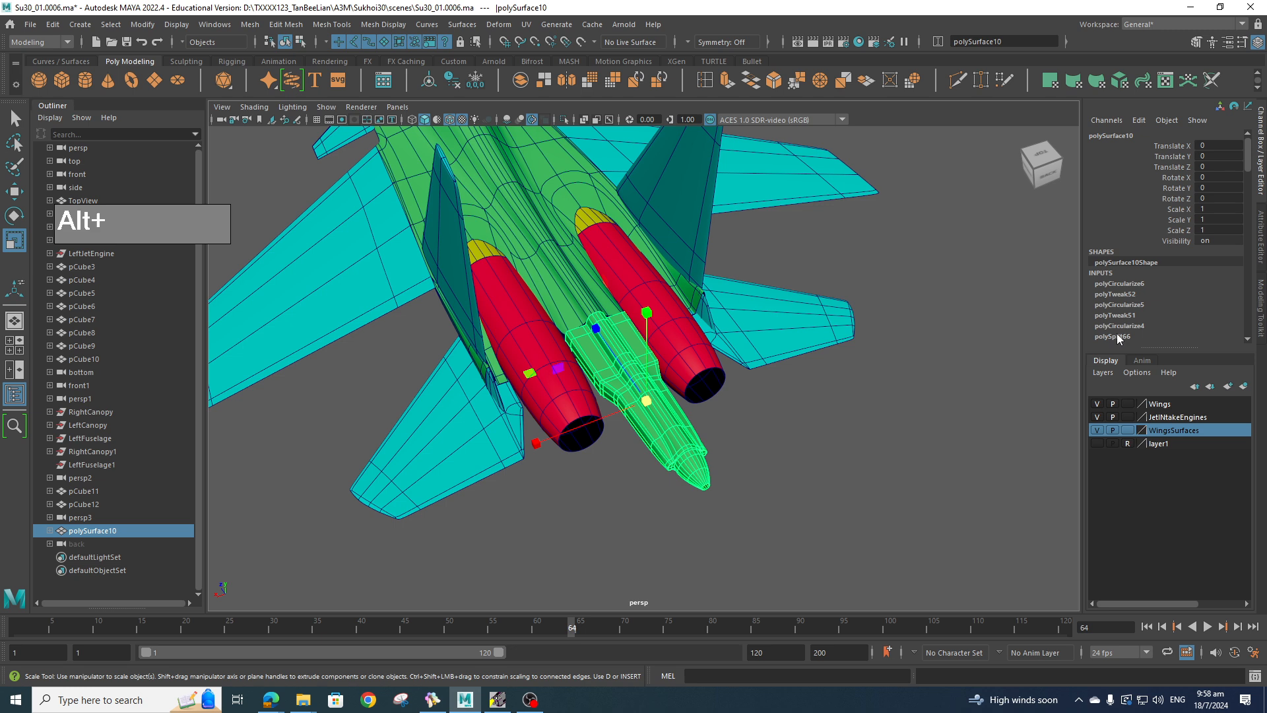
pyautogui.hotkey('alt', 'shift', 'd')
# - Assign a new Blinn material to the selected tail mesh
pyautogui.keyDown('shift'); pyautogui.moveTo(671, 349); pyautogui.dragTo(677, 404, button='right'); pyautogui.keyUp('shift')
pyautogui.moveTo(677, 336); pyautogui.dragTo(686, 673, button='right')
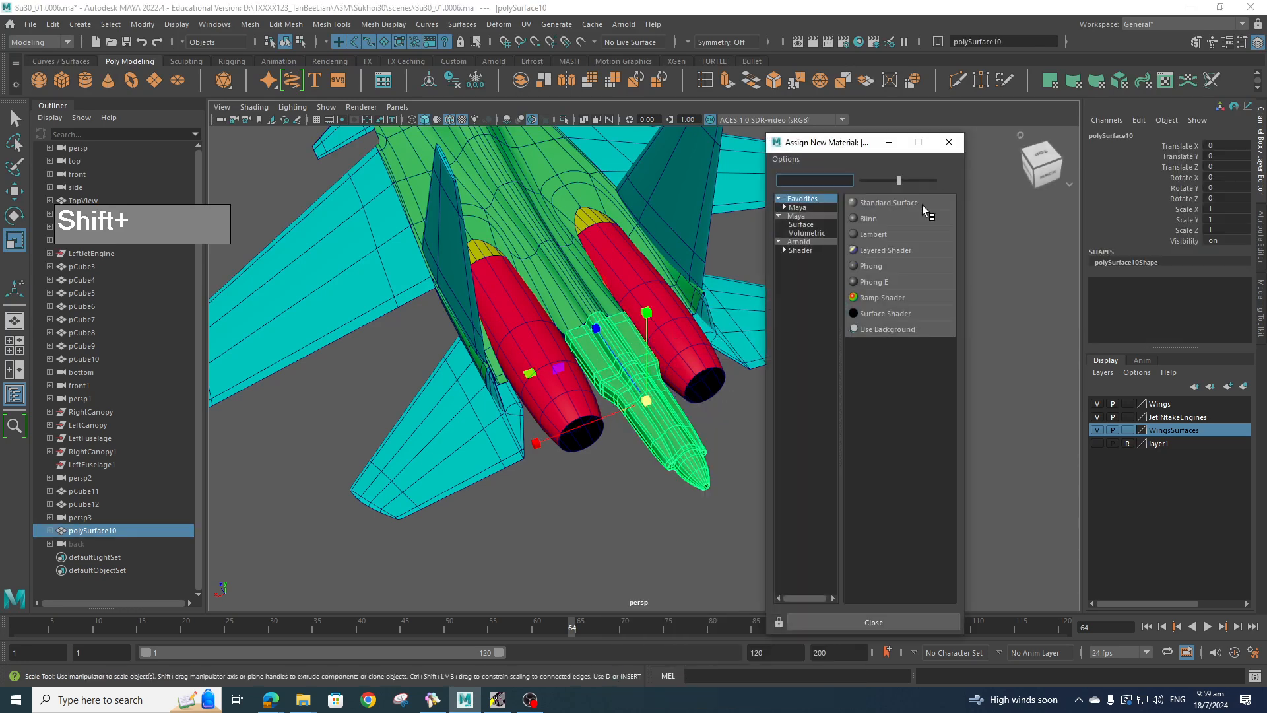
pyautogui.click(870, 218)
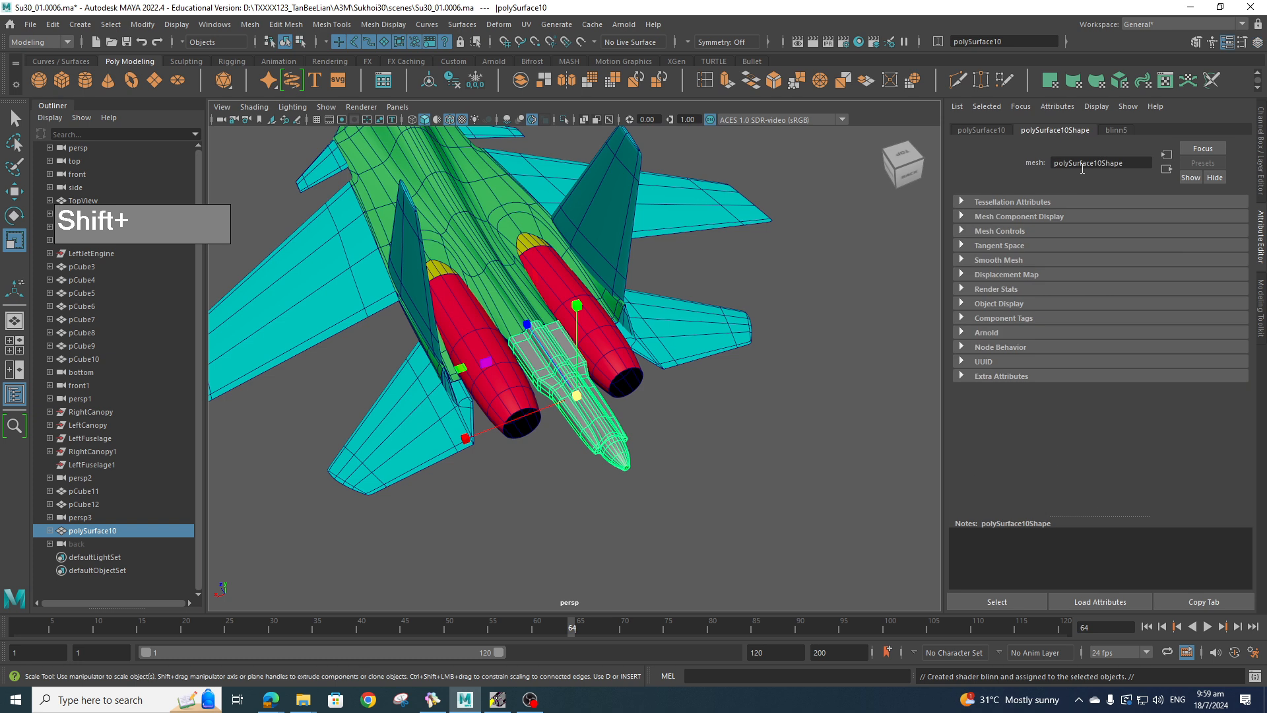
# - Rename the tail mesh's new Blinn material to TailBoom
pyautogui.click(1117, 130)
pyautogui.doubleClick(1092, 161)
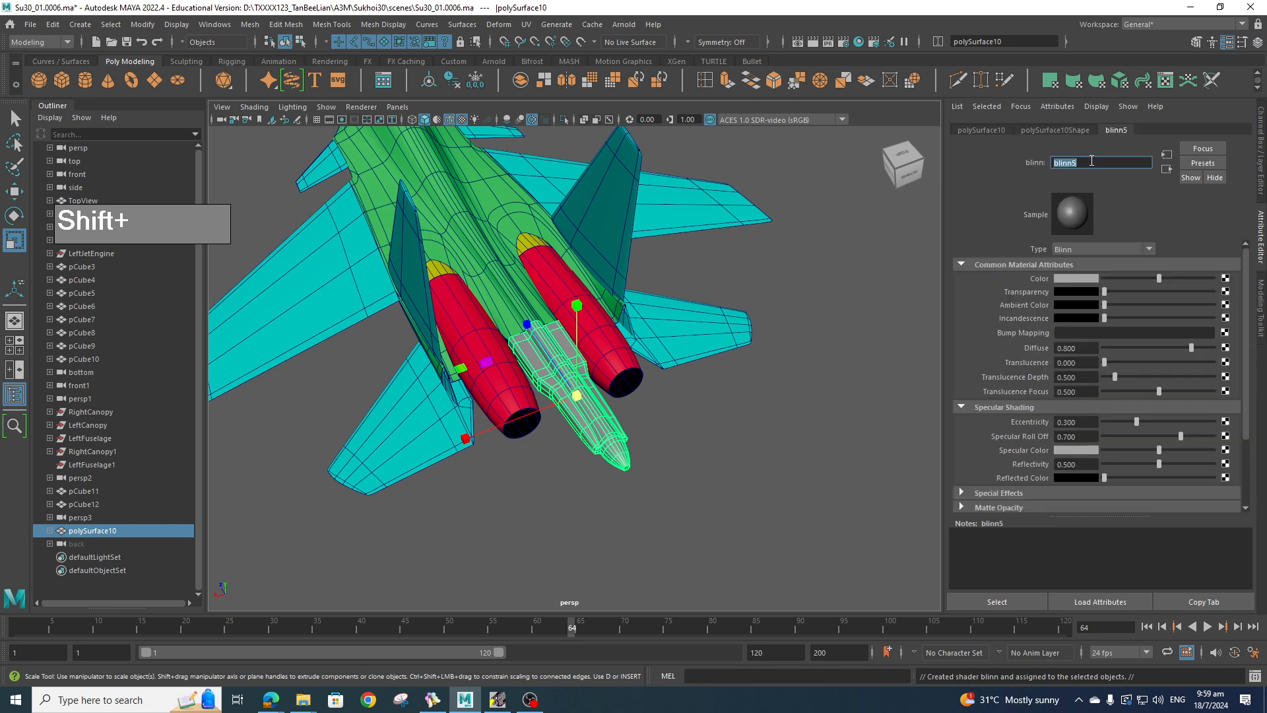
pyautogui.write('TailBoon')
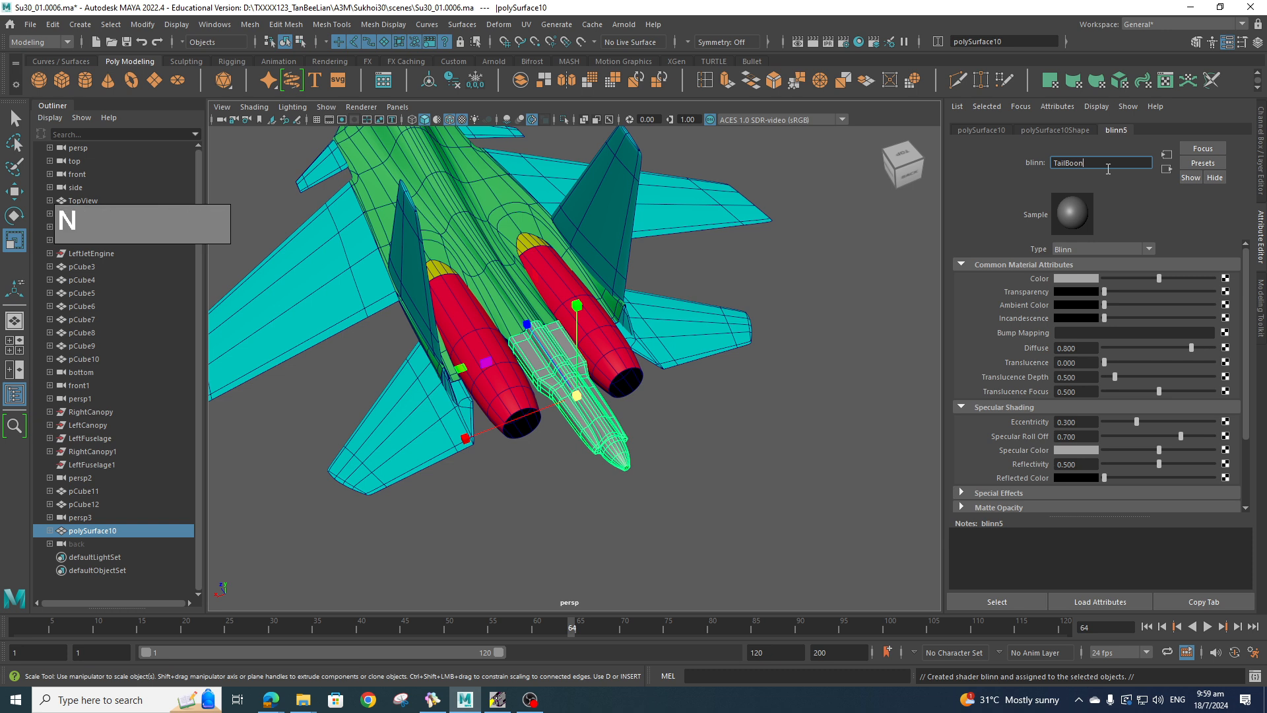
pyautogui.press('Return')
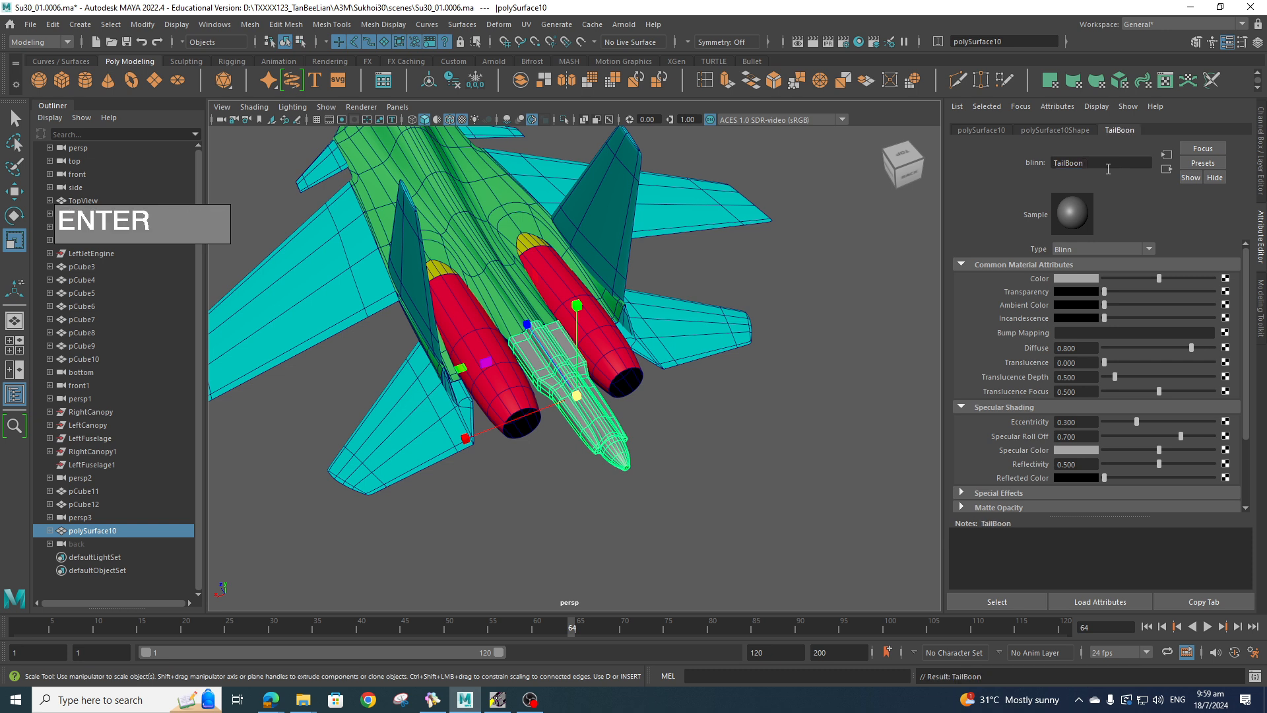
pyautogui.click(1108, 167)
pyautogui.press('BackSpace')
pyautogui.write('m')
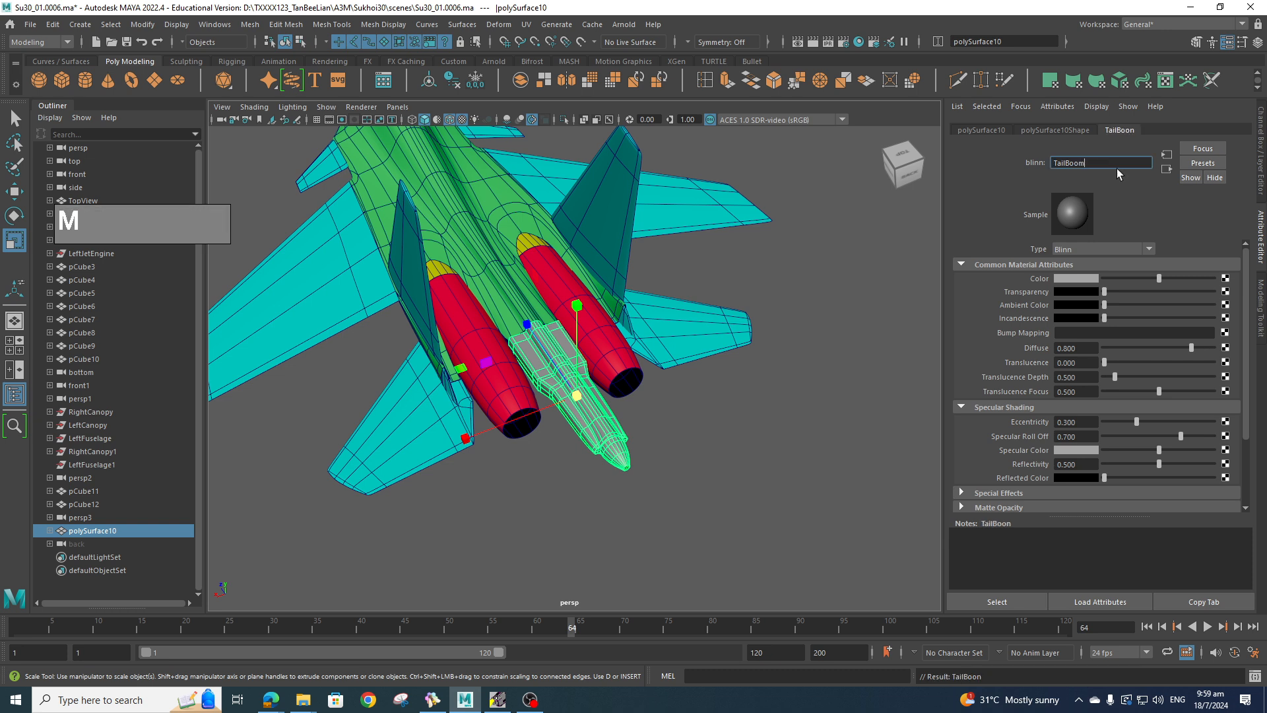
# - Set the TailBoom material's color to purple with a hue of about 259, then deselect the mesh
pyautogui.click(1077, 279)
pyautogui.click(1188, 301)
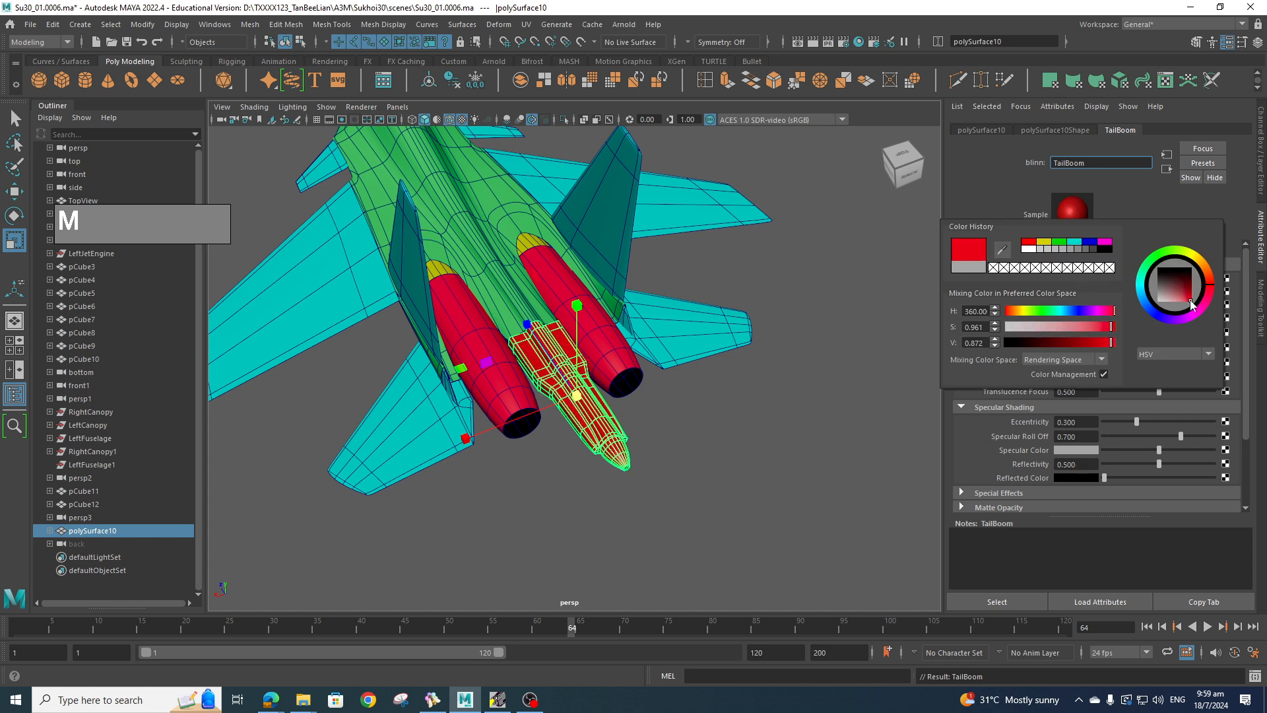
pyautogui.click(1160, 259)
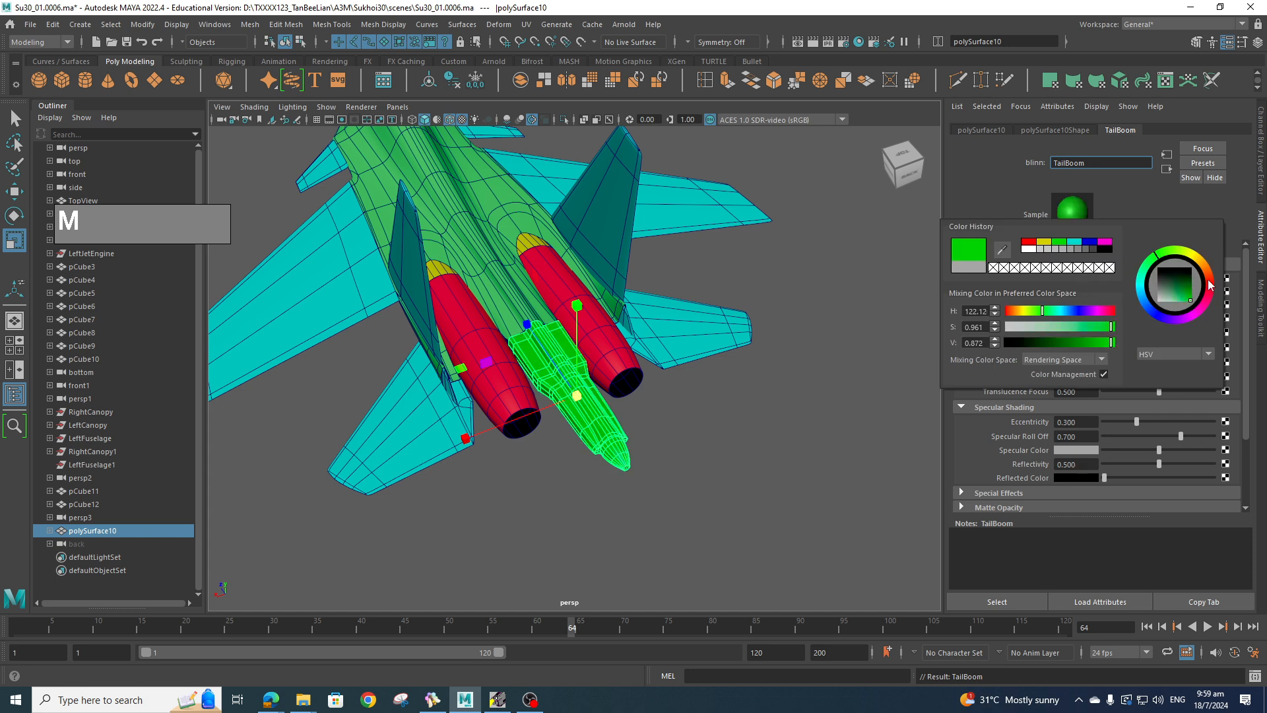
pyautogui.moveTo(1212, 288); pyautogui.dragTo(1172, 322)
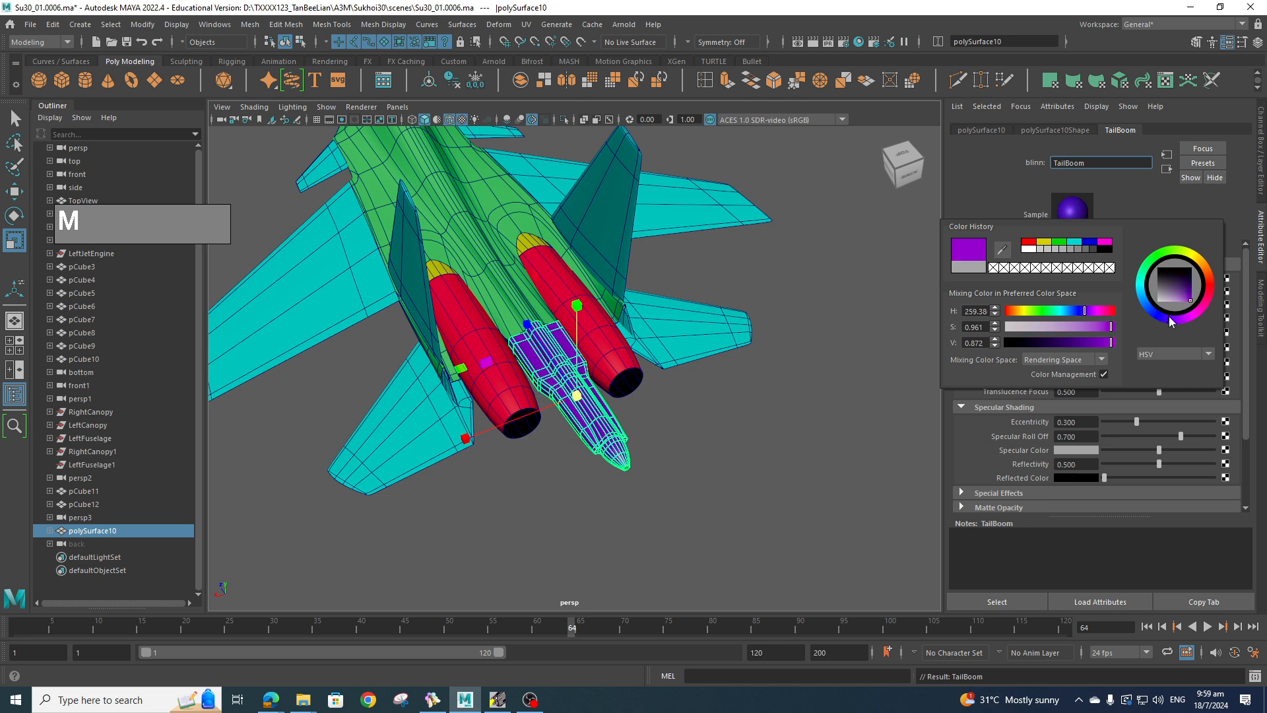
pyautogui.click(826, 458)
# - Inspect the aircraft's underside, from the tail boom forward to the open engine intake areas
pyautogui.keyDown('alt'); pyautogui.moveTo(792, 504); pyautogui.dragTo(659, 503); pyautogui.keyUp('alt')
pyautogui.scroll(5, 697, 532)
pyautogui.scroll(6, 614, 472)
pyautogui.scroll(-4, 649, 490)
pyautogui.scroll(3, 640, 535)
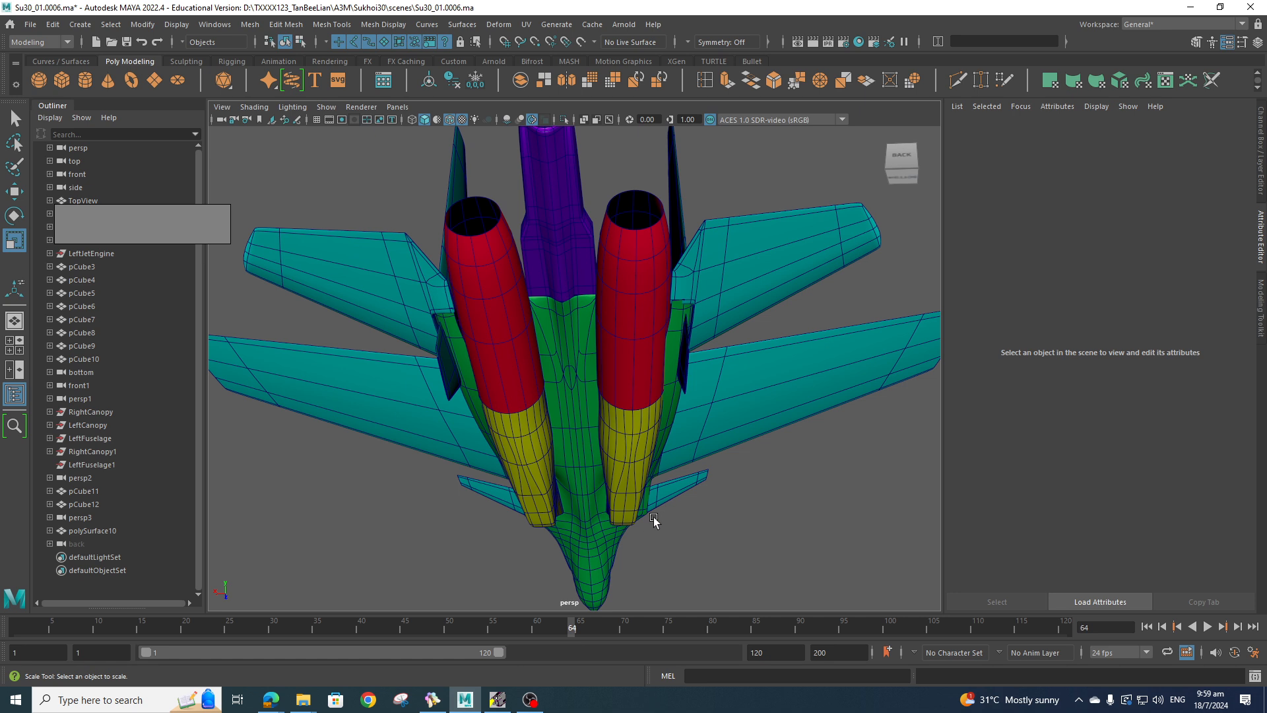
pyautogui.keyDown('alt'); pyautogui.moveTo(653, 520); pyautogui.dragTo(559, 476); pyautogui.keyUp('alt')
pyautogui.scroll(-4, 560, 469)
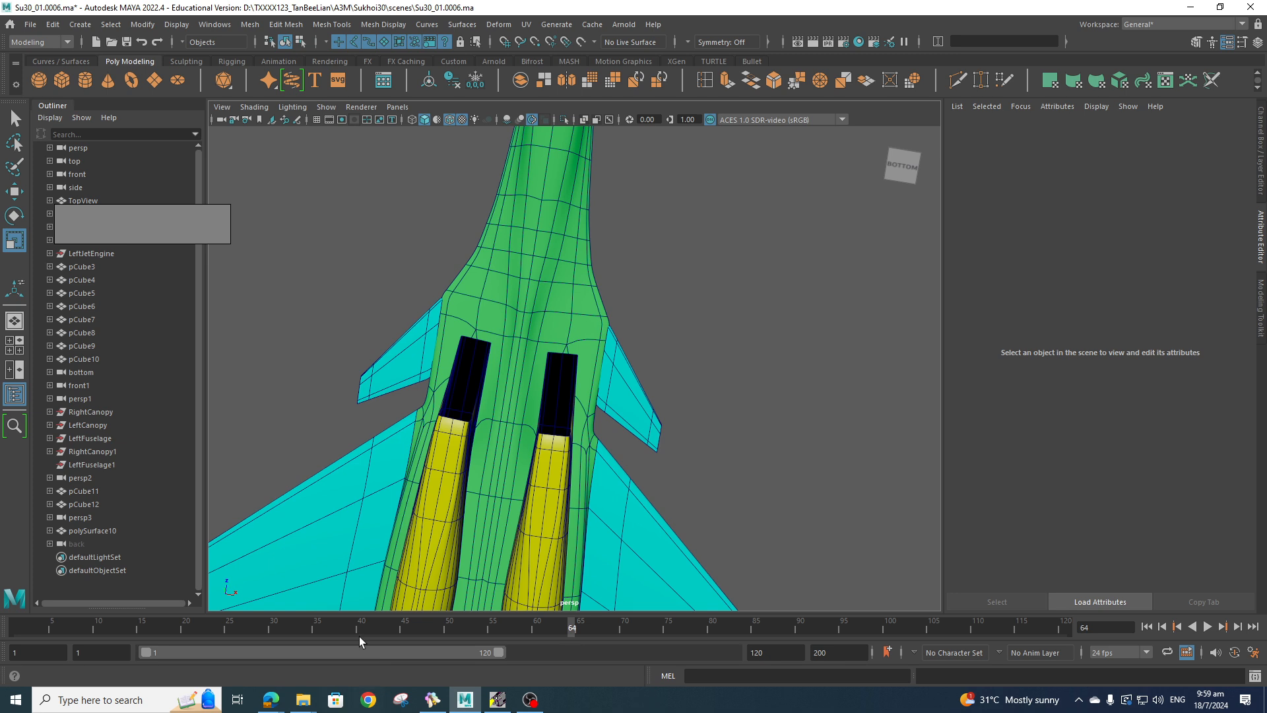
# - Browse the BeeRef reference board for photos showing the jet's underside and its engine intakes from the front
pyautogui.click(433, 700)
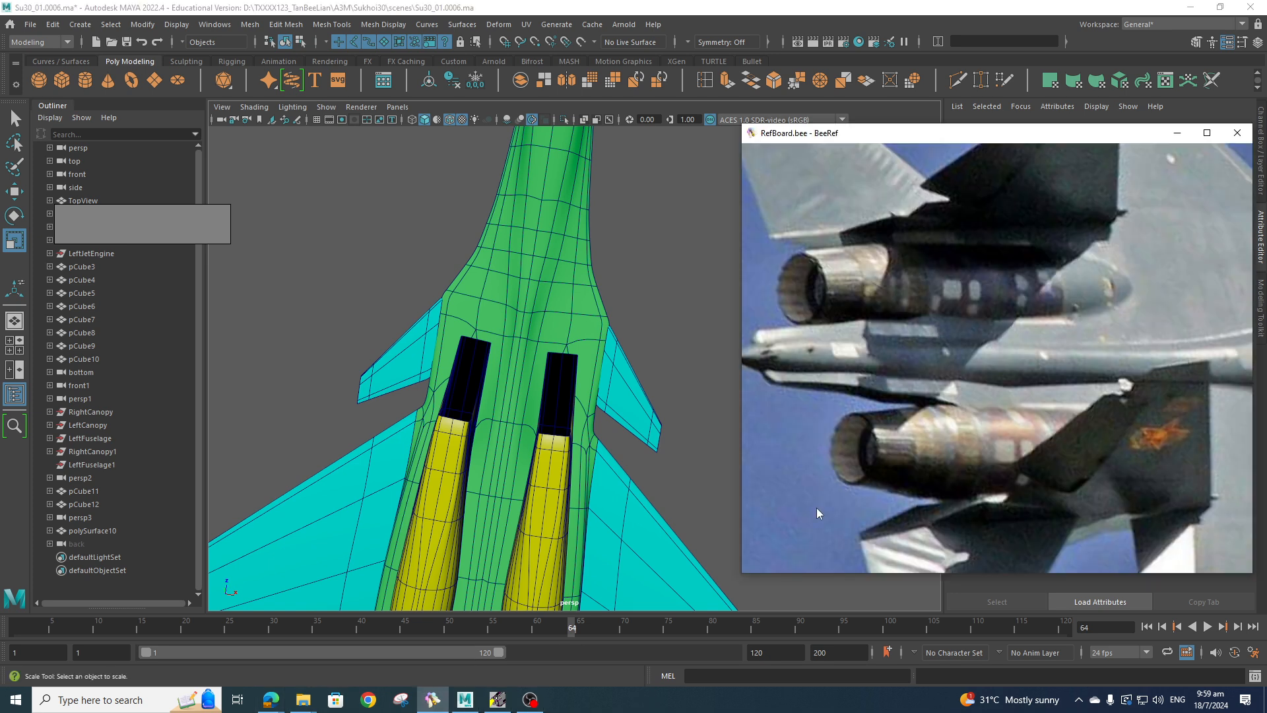
pyautogui.scroll(-5, 1010, 410)
pyautogui.scroll(-6, 1002, 427)
pyautogui.moveTo(914, 425); pyautogui.dragTo(887, 290, button='middle')
pyautogui.scroll(-5, 887, 291)
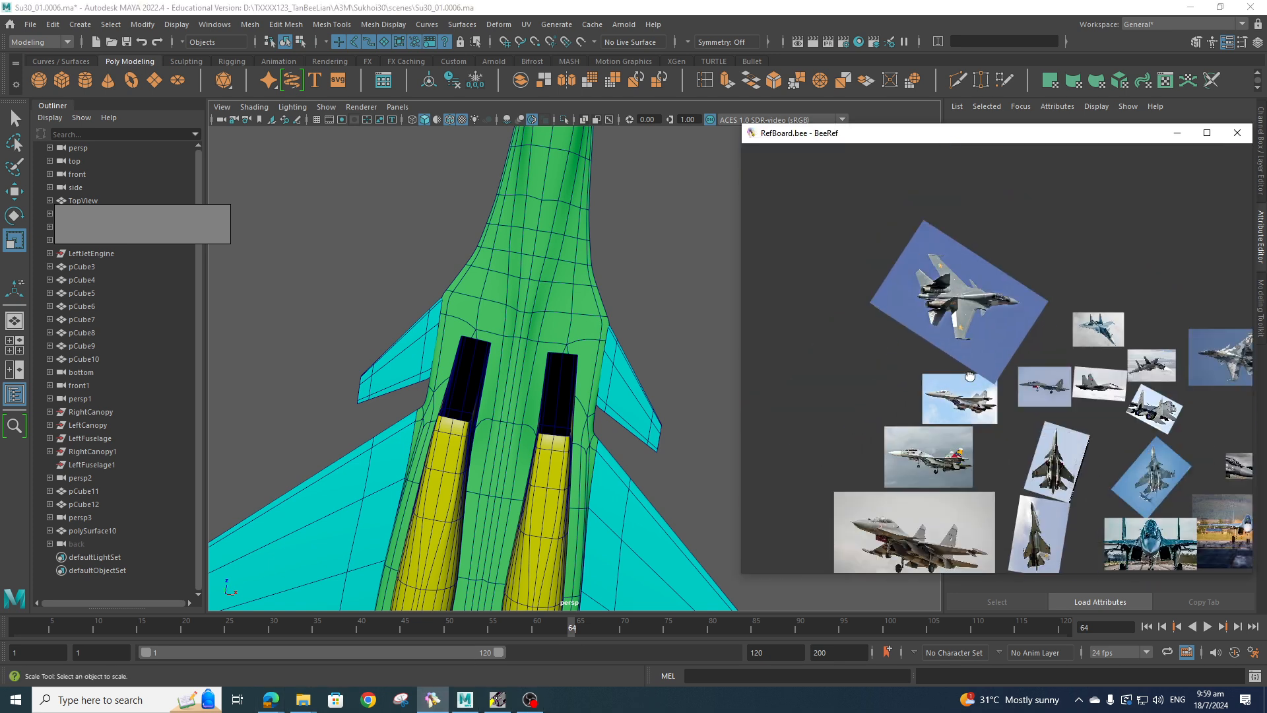
pyautogui.scroll(3, 872, 430)
pyautogui.moveTo(982, 556); pyautogui.dragTo(900, 425, button='middle')
pyautogui.scroll(1, 900, 425)
pyautogui.moveTo(1054, 268); pyautogui.dragTo(932, 446, button='middle')
pyautogui.scroll(11, 931, 446)
pyautogui.scroll(-8, 932, 445)
pyautogui.moveTo(935, 513); pyautogui.dragTo(935, 308, button='middle')
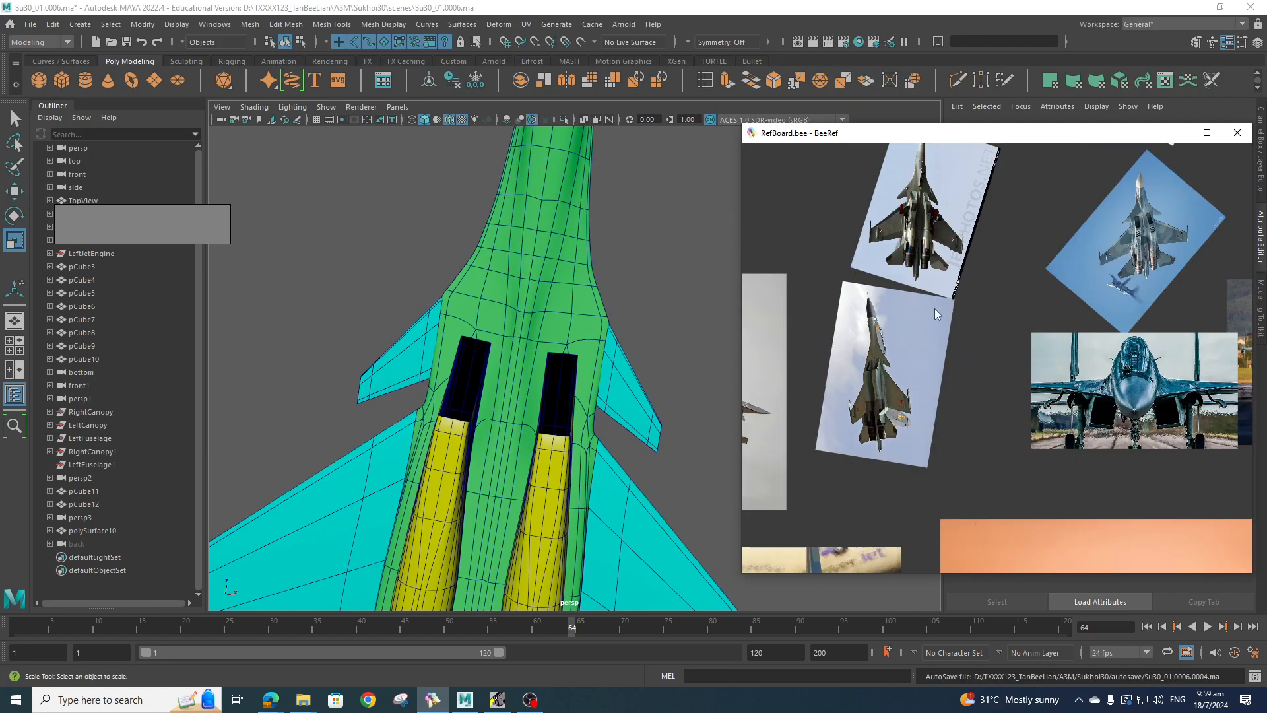
pyautogui.moveTo(912, 348); pyautogui.dragTo(1133, 191, button='middle')
pyautogui.scroll(-3, 988, 329)
pyautogui.moveTo(1227, 479); pyautogui.dragTo(932, 370, button='middle')
pyautogui.scroll(3, 975, 380)
pyautogui.scroll(5, 977, 383)
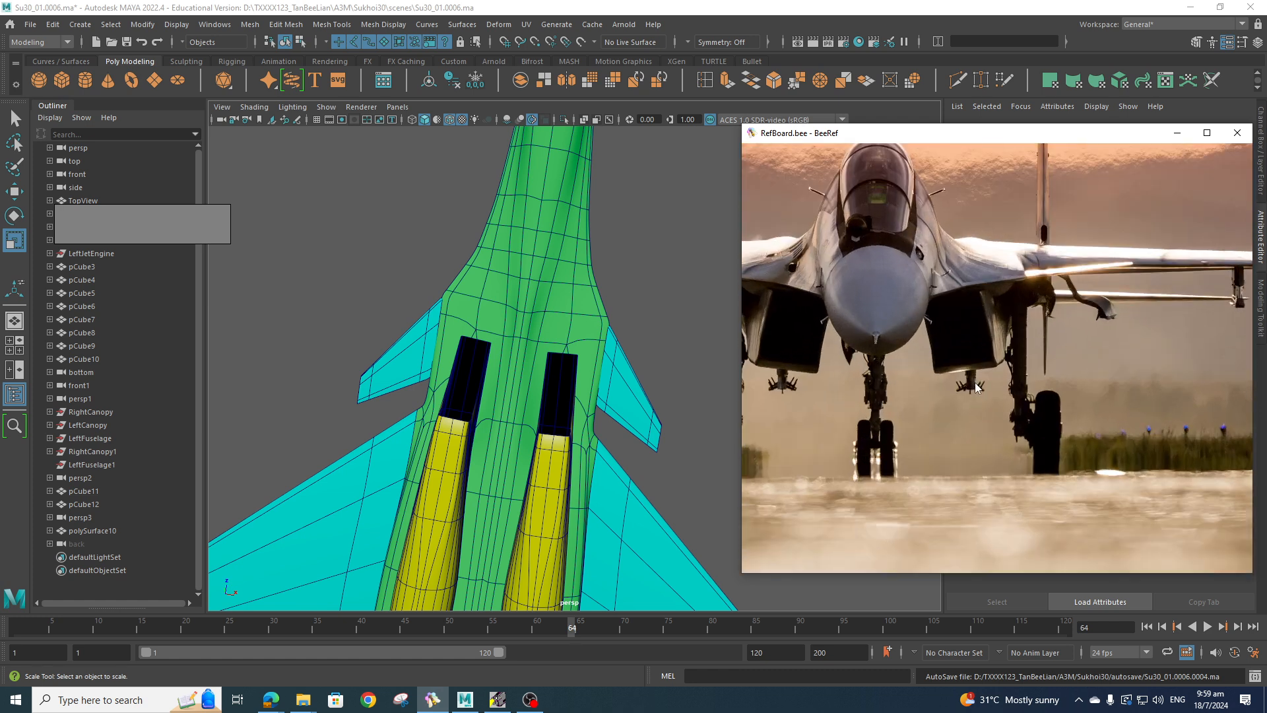
pyautogui.scroll(-4, 558, 378)
# - Return to the Maya viewport and switch to the front view to examine the engine intakes
pyautogui.press('space')
pyautogui.click(619, 404)
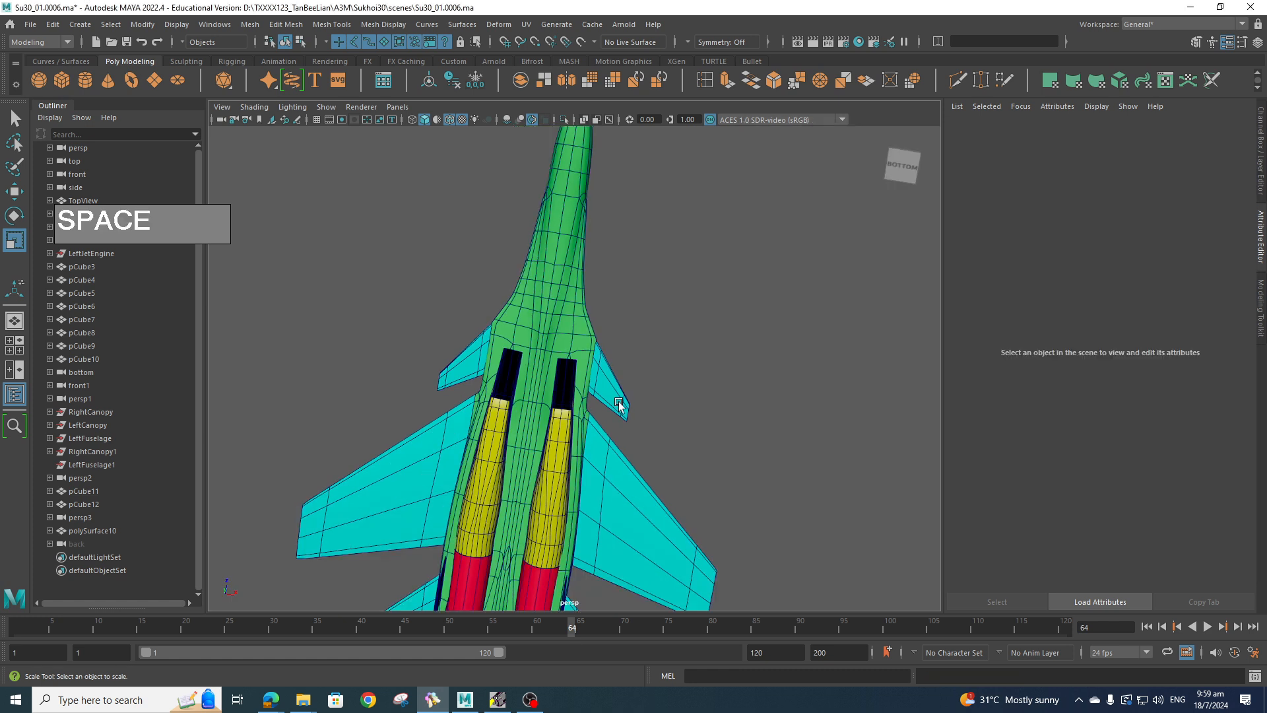
pyautogui.moveTo(650, 416); pyautogui.dragTo(660, 462)
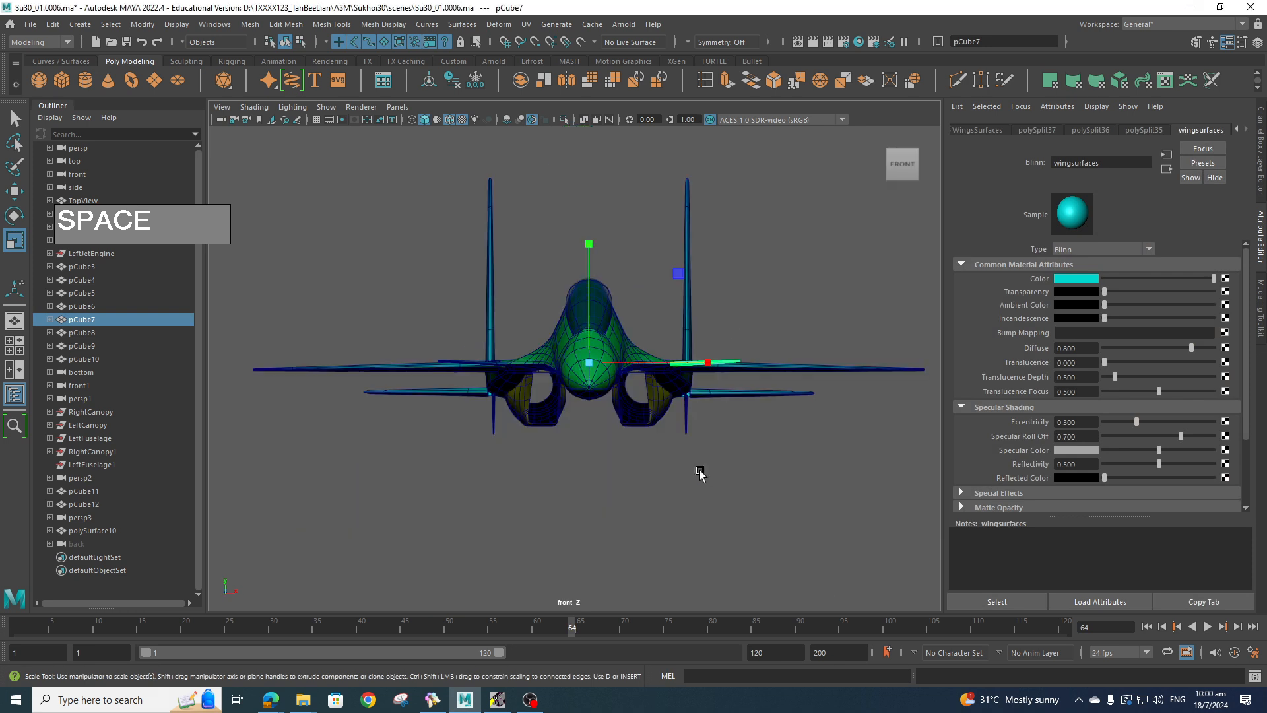
# - Check the front-view reference photo on the BeeRef board, then select all vertices of the yellow jet intakes
pyautogui.scroll(3, 703, 474)
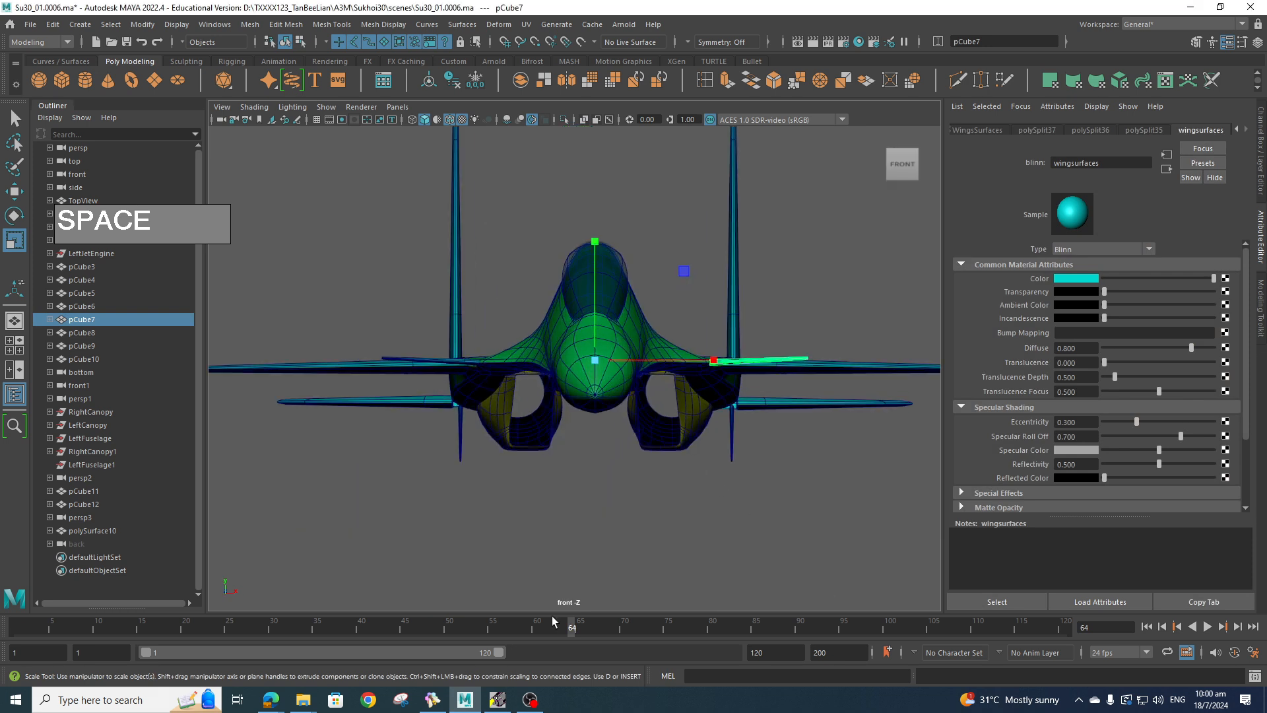
pyautogui.click(432, 699)
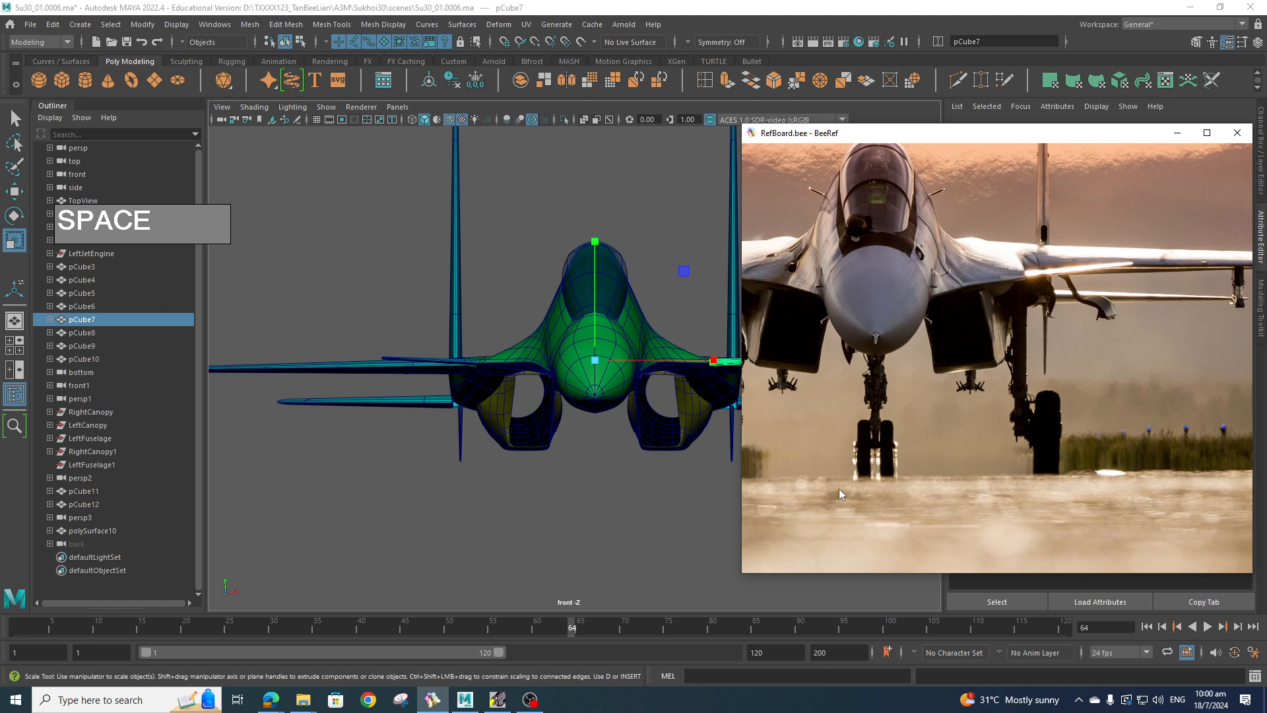
pyautogui.scroll(4, 700, 439)
pyautogui.keyDown('alt'); pyautogui.moveTo(711, 454); pyautogui.dragTo(557, 409, button='middle'); pyautogui.keyUp('alt')
pyautogui.click(606, 421)
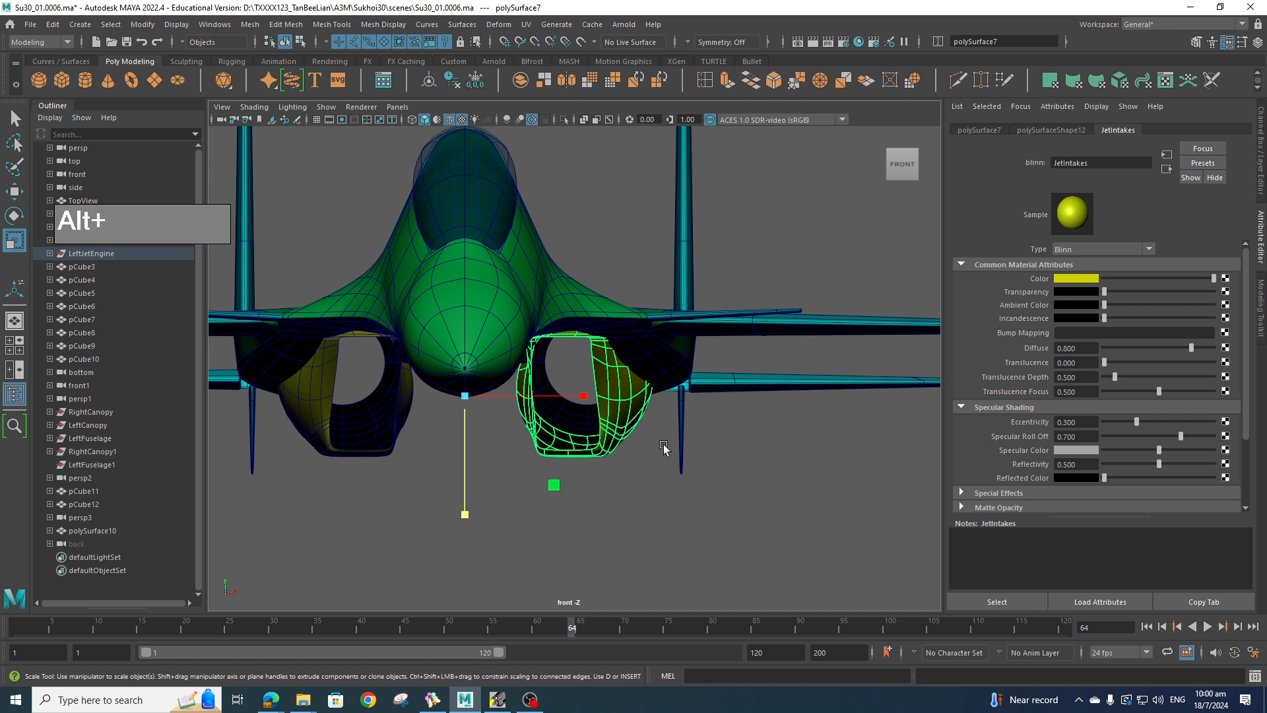
pyautogui.moveTo(599, 374); pyautogui.dragTo(665, 507, button='right')
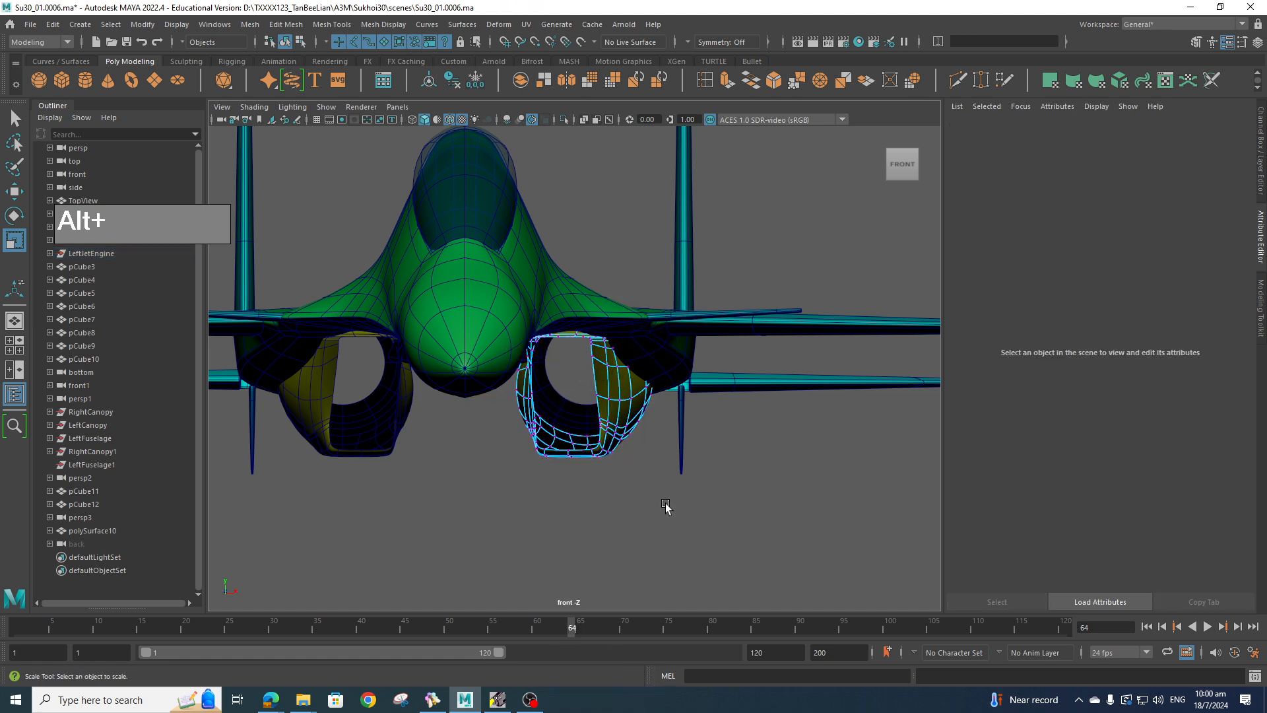
pyautogui.moveTo(733, 484); pyautogui.dragTo(371, 181)
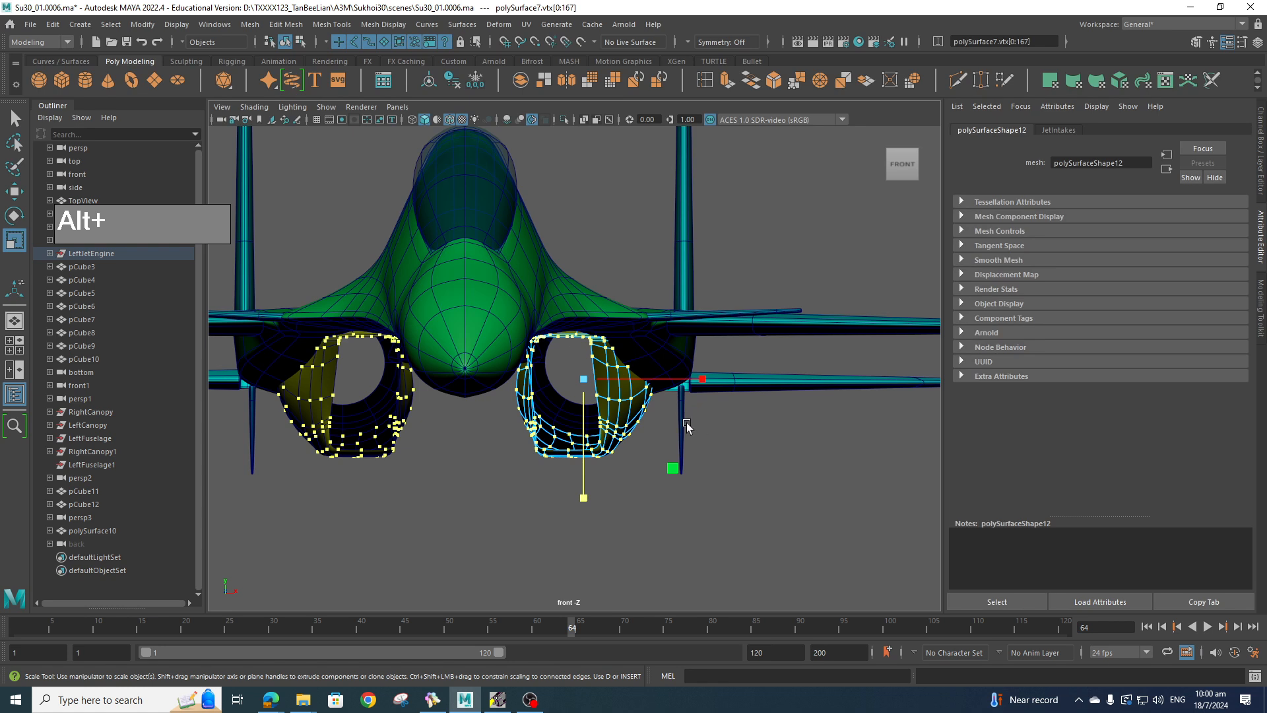
# - Try to rotate the intake vertices slightly in the front view, then undo the rotation
pyautogui.press('e')
pyautogui.moveTo(701, 363); pyautogui.dragTo(697, 349)
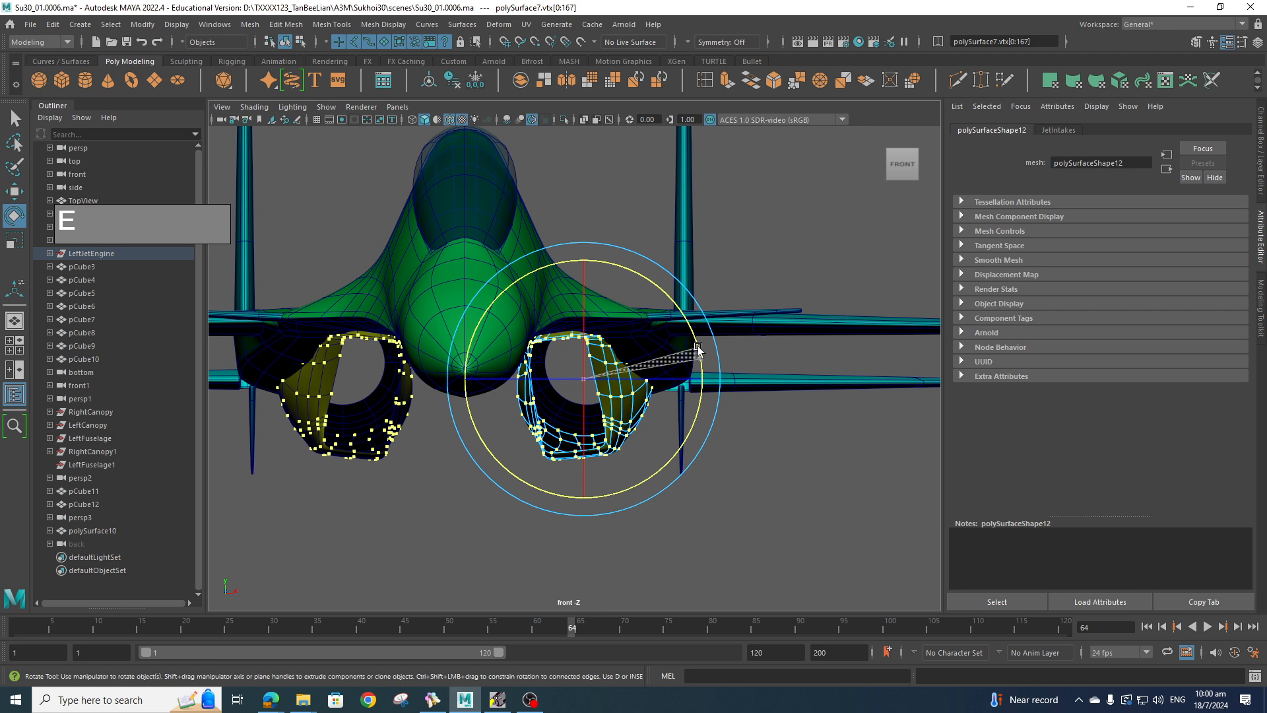
pyautogui.moveTo(697, 350); pyautogui.dragTo(702, 368)
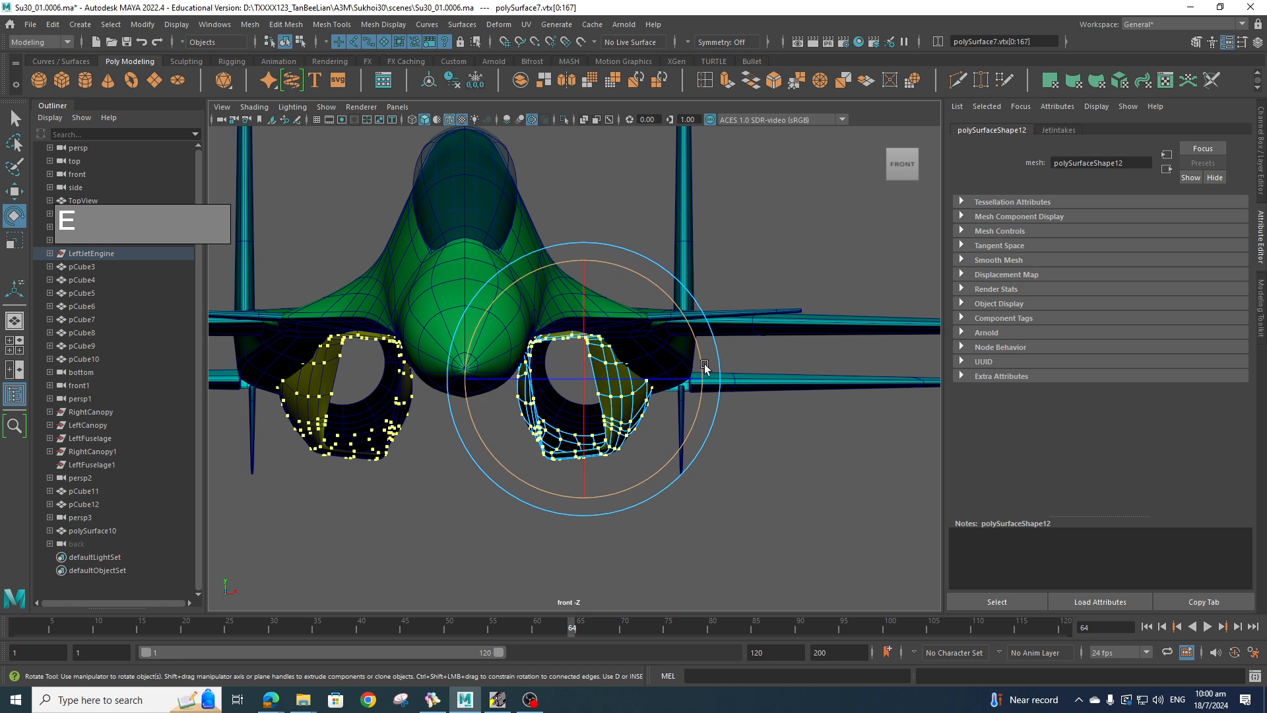
pyautogui.hotkey('ctrl', 'z')
# - In the back view, move the pivot of the selected intake vertices to the centre of the red engine nozzle
pyautogui.press('space')
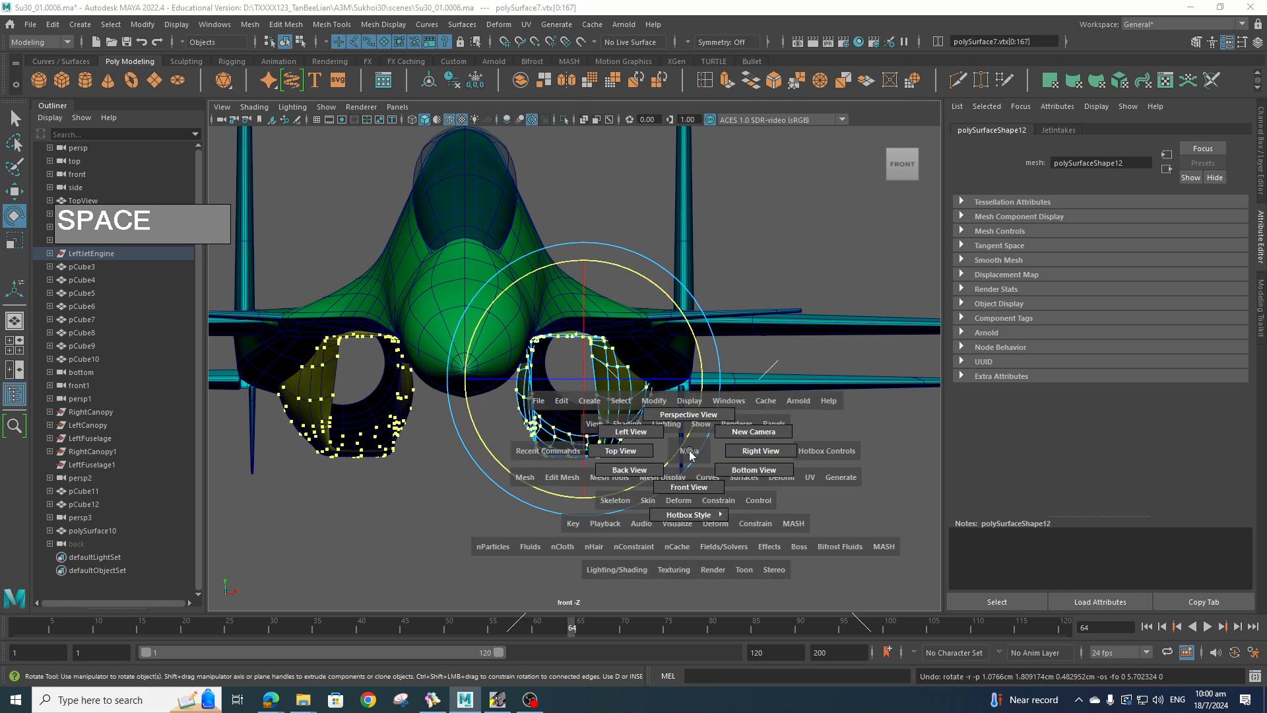
pyautogui.click(630, 470)
pyautogui.press('a')
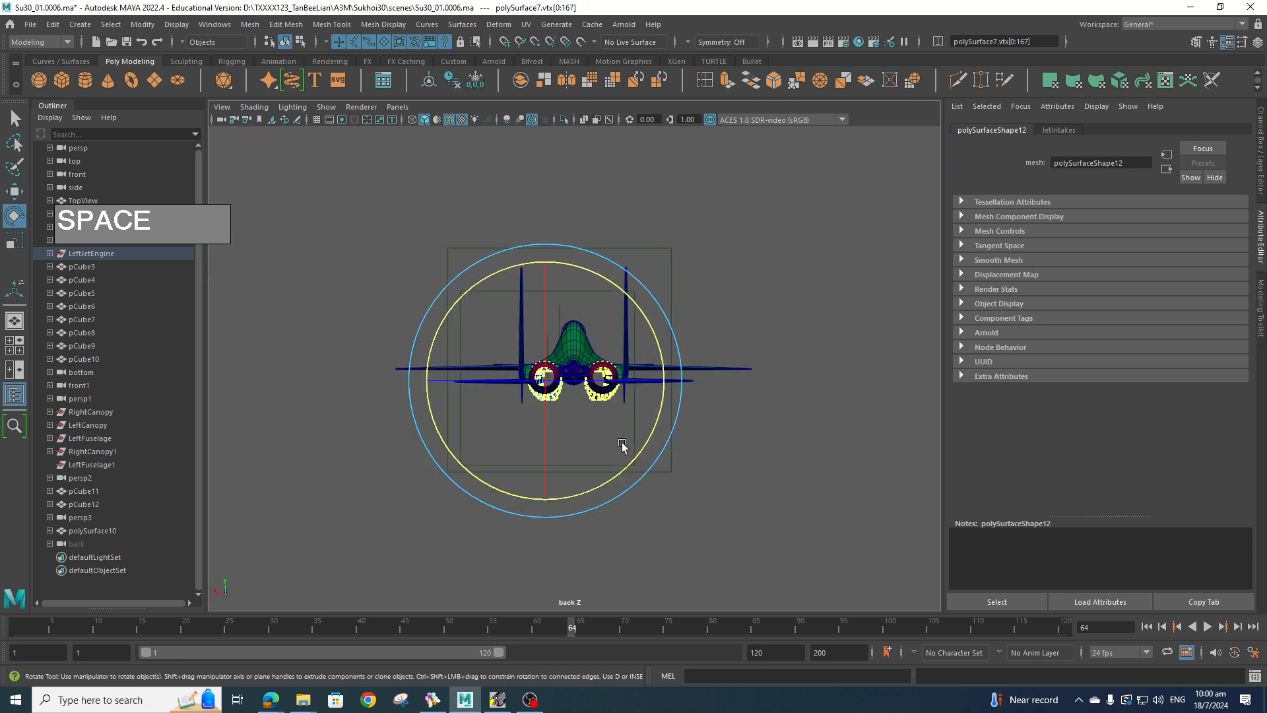
pyautogui.scroll(8, 622, 446)
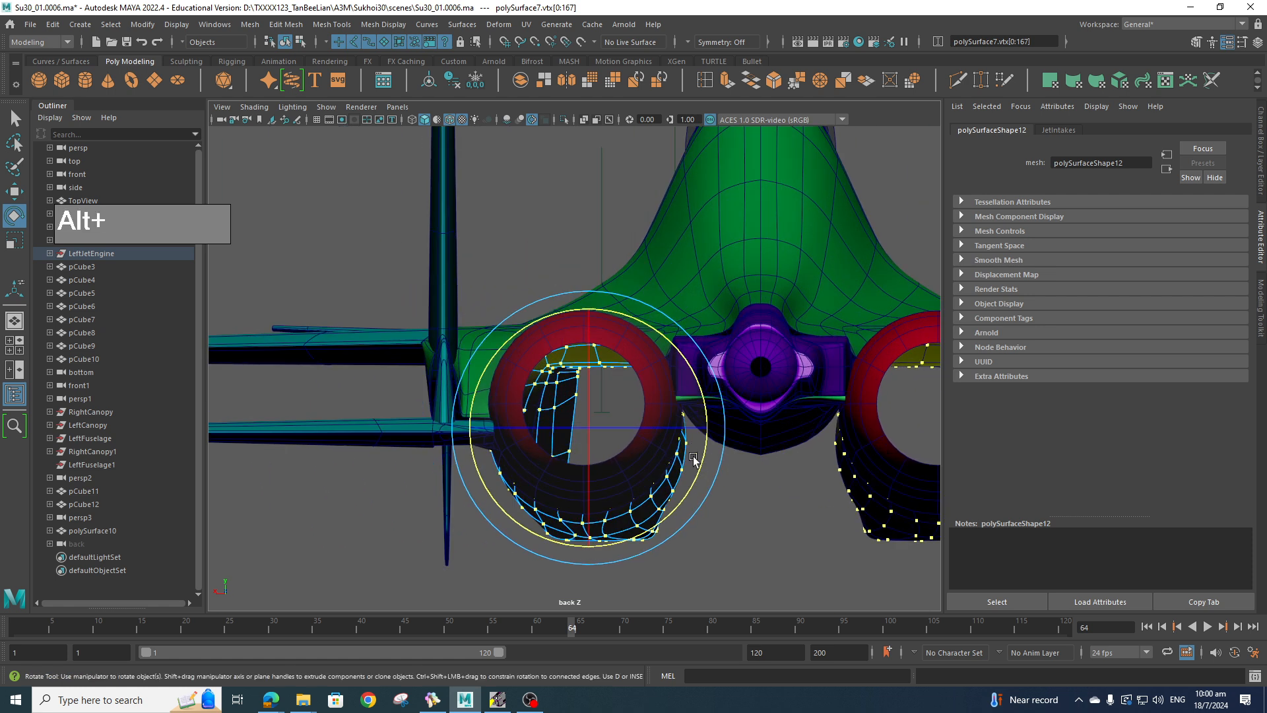
pyautogui.press('d')
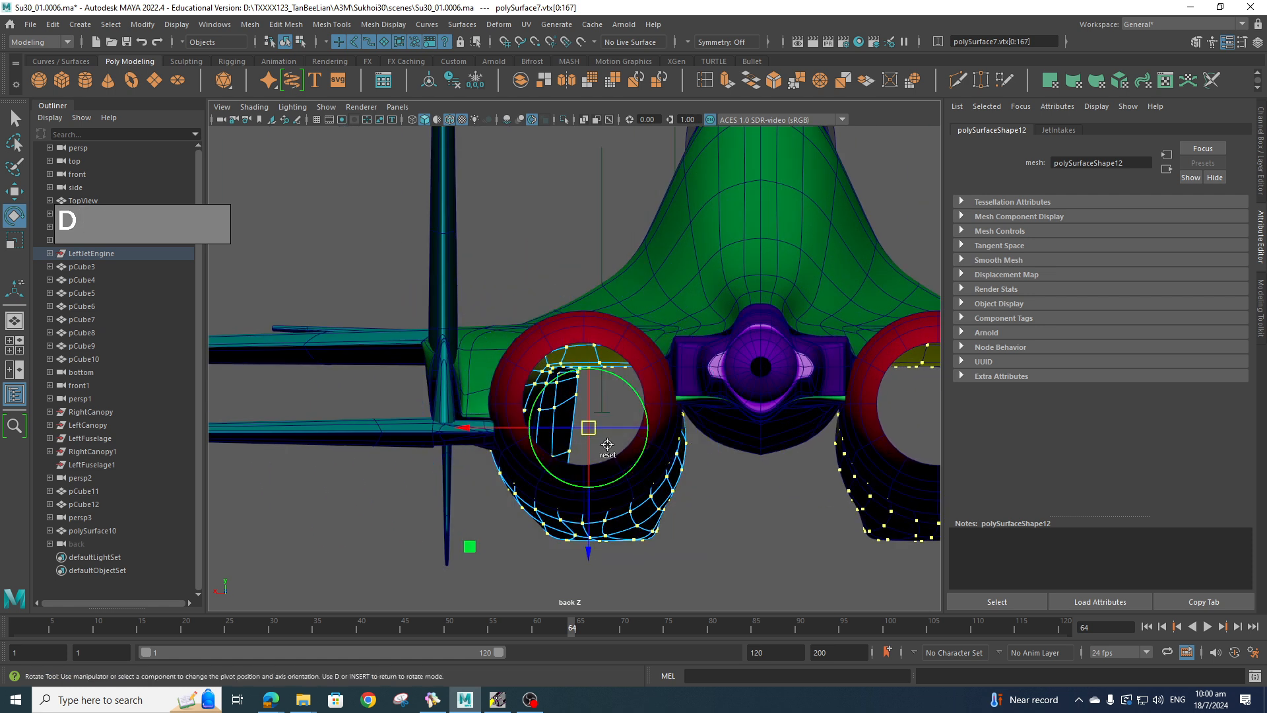
pyautogui.moveTo(591, 490); pyautogui.dragTo(589, 528)
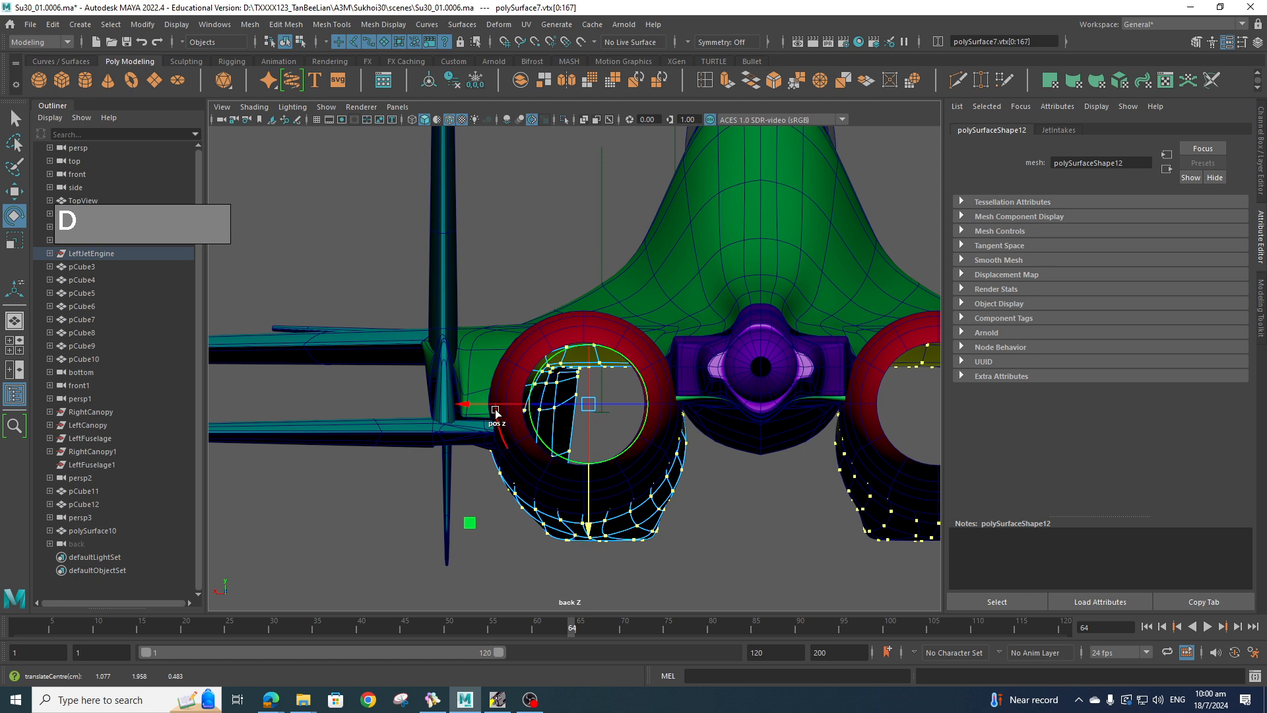
pyautogui.moveTo(495, 410); pyautogui.dragTo(488, 405)
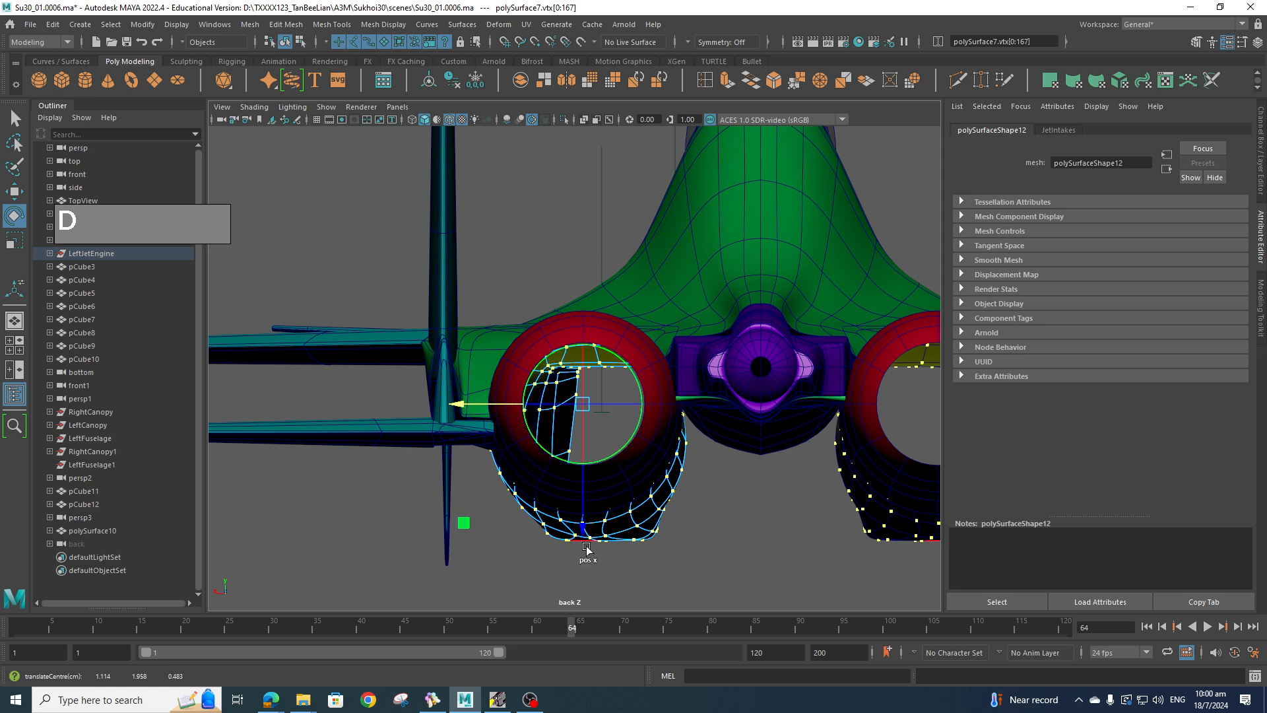
pyautogui.moveTo(581, 534); pyautogui.dragTo(582, 533)
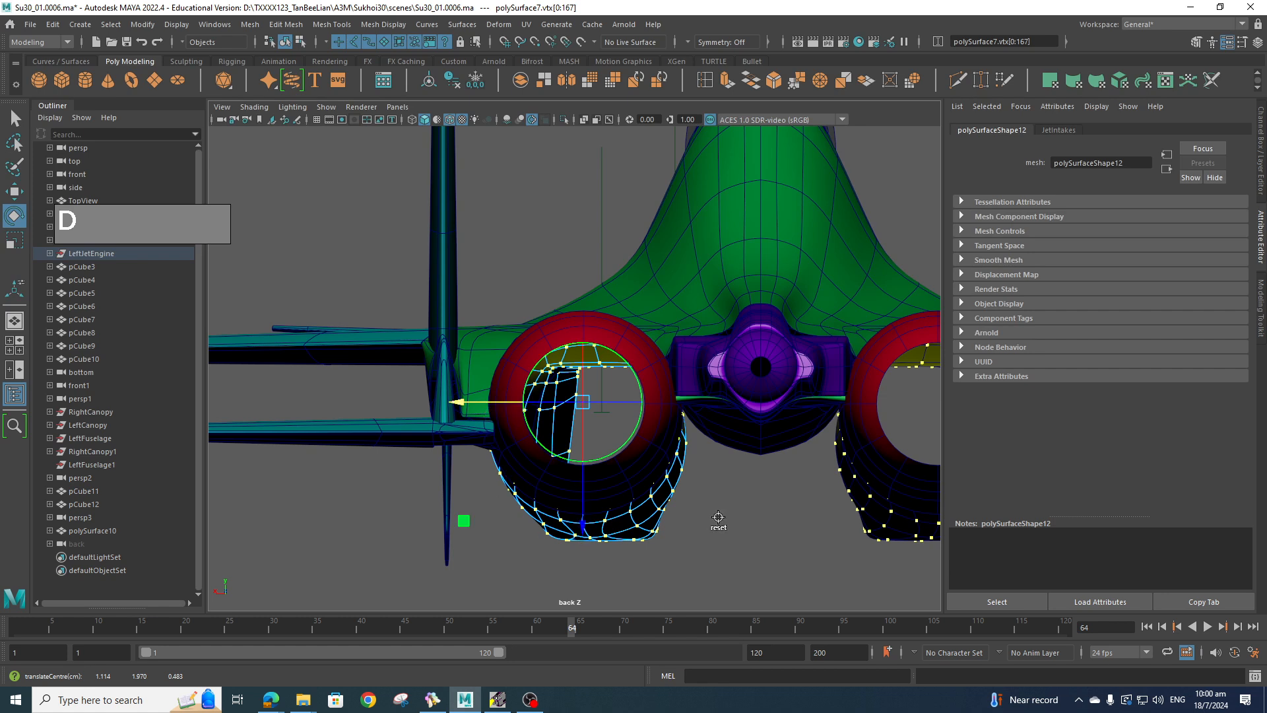
# - In the front view, rotate the intake vertices slightly so their lower ends tilt away from the fuselage, compare with the reference, and leave vertex editing
pyautogui.press('space')
pyautogui.moveTo(718, 516); pyautogui.dragTo(711, 561)
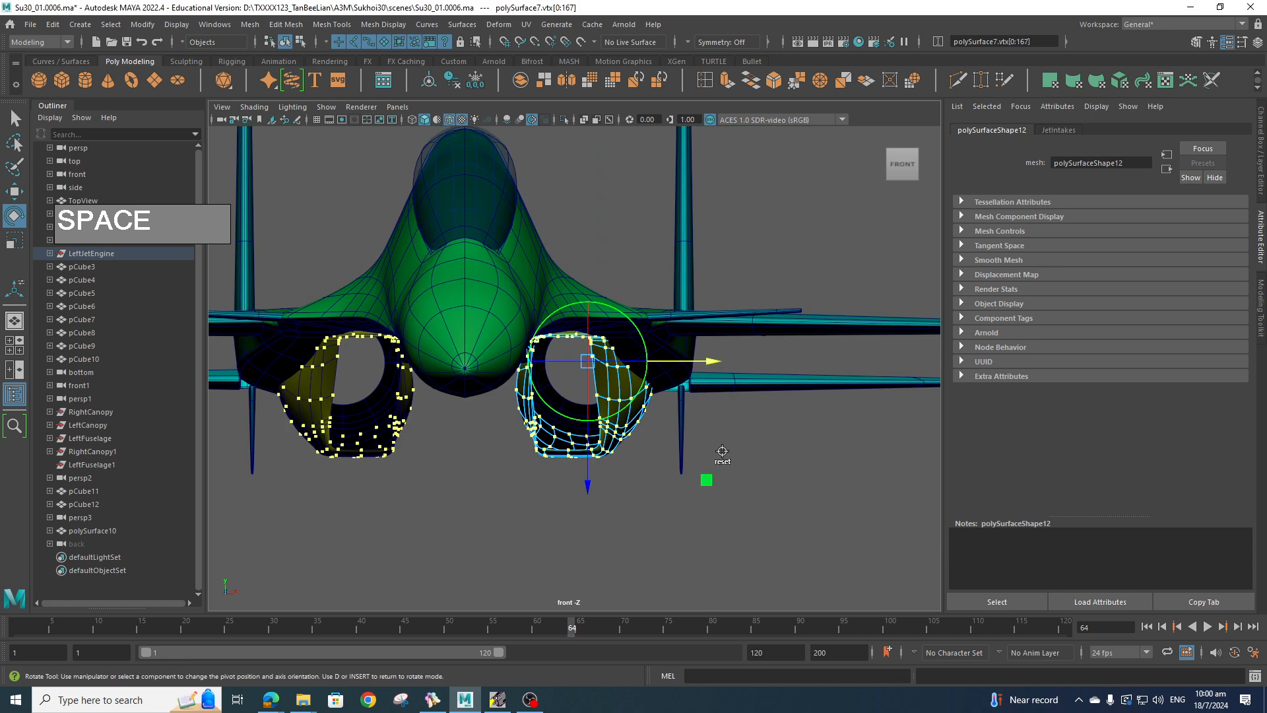
pyautogui.press('d')
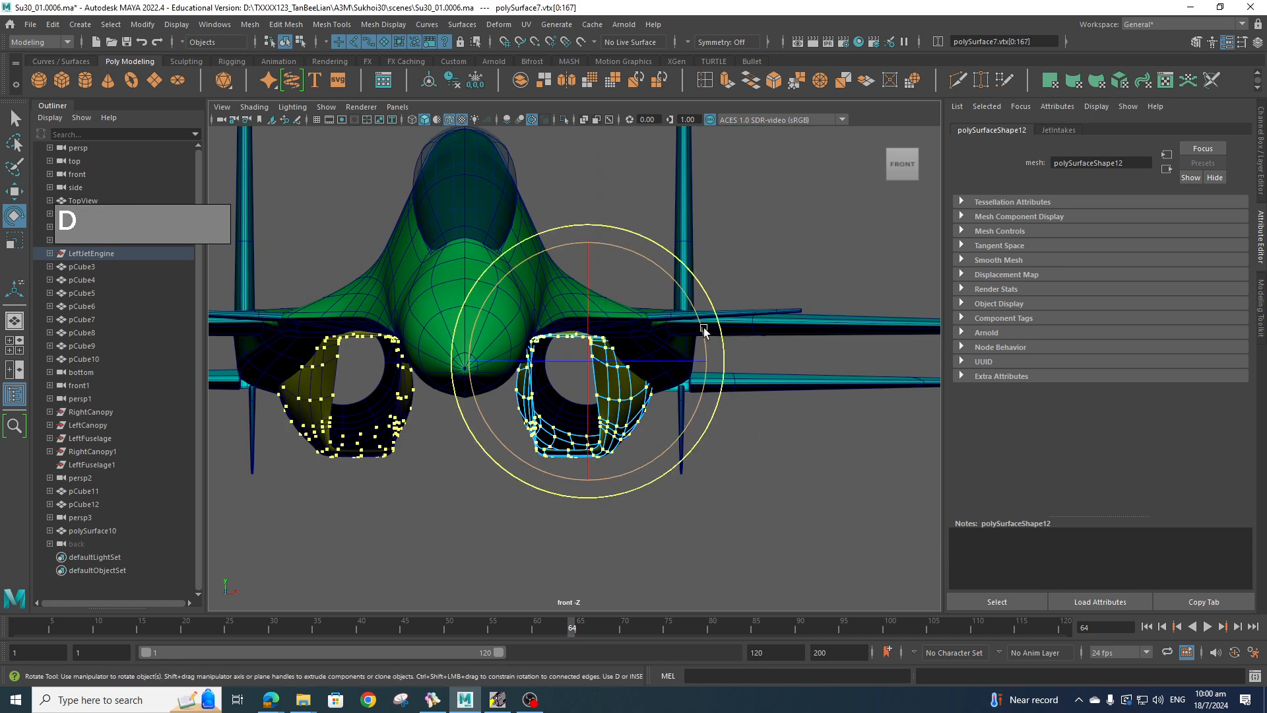
pyautogui.moveTo(703, 330); pyautogui.dragTo(702, 320)
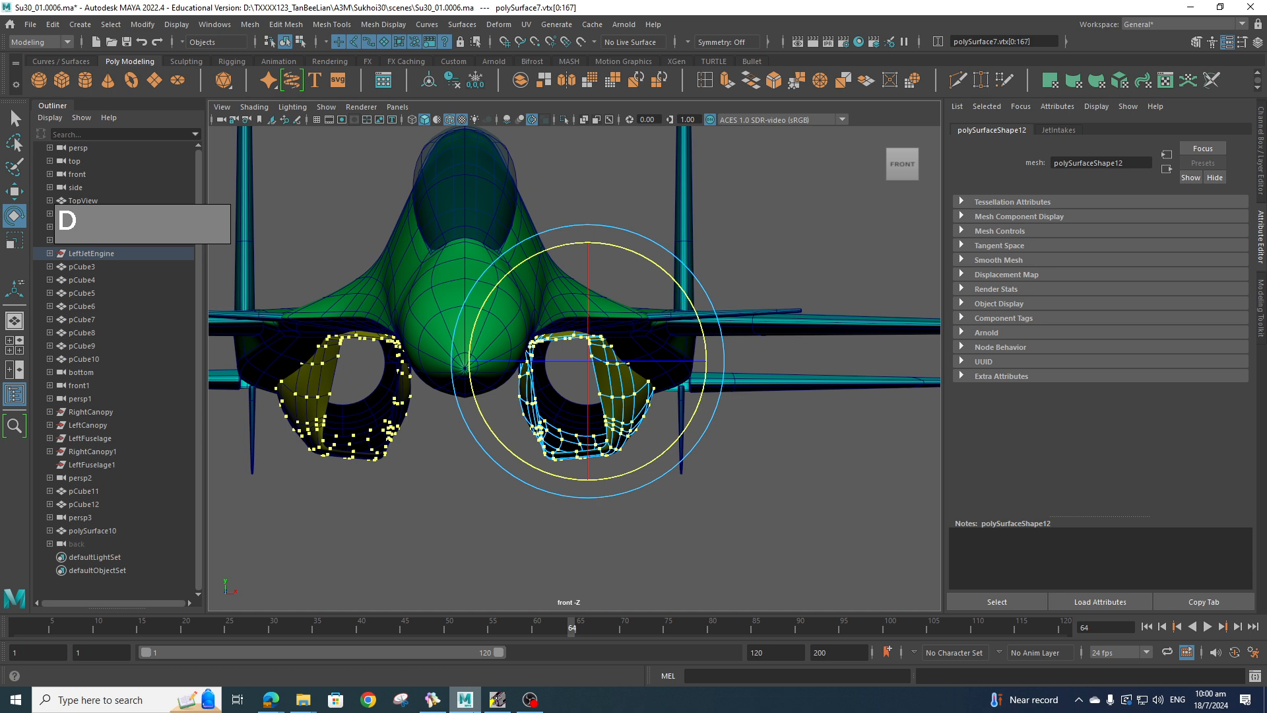
pyautogui.click(433, 699)
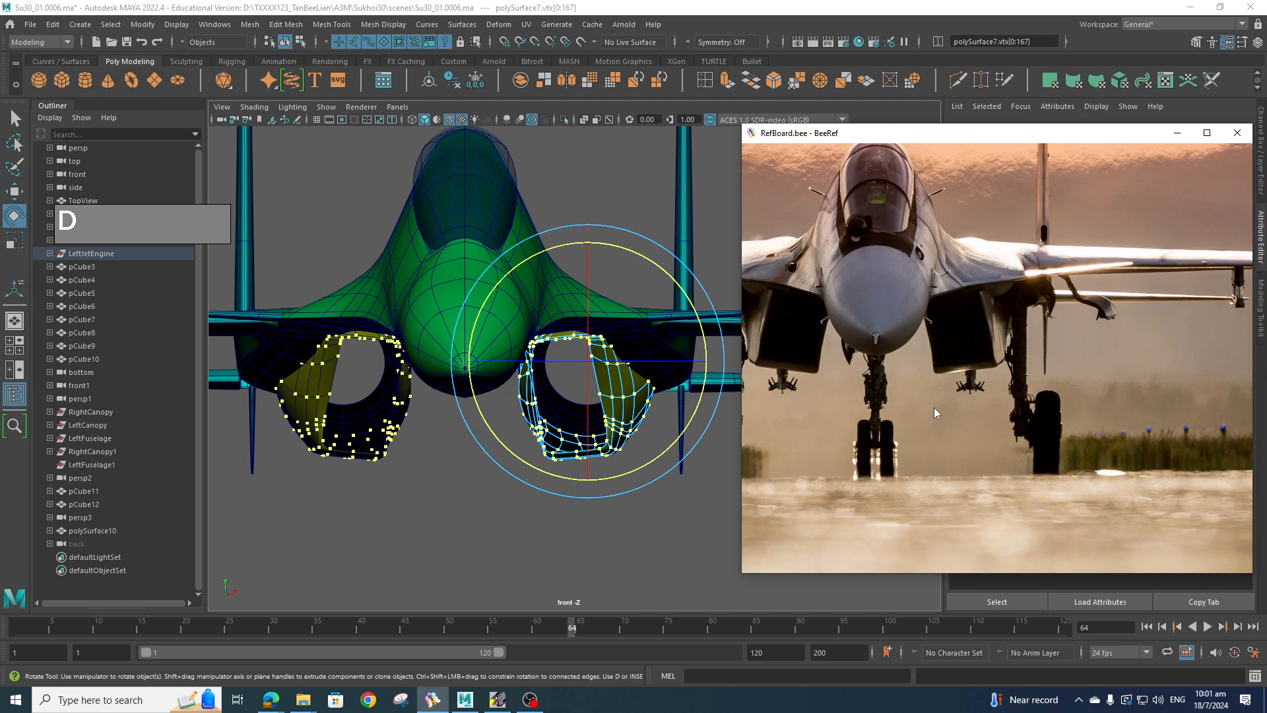
pyautogui.click(680, 556)
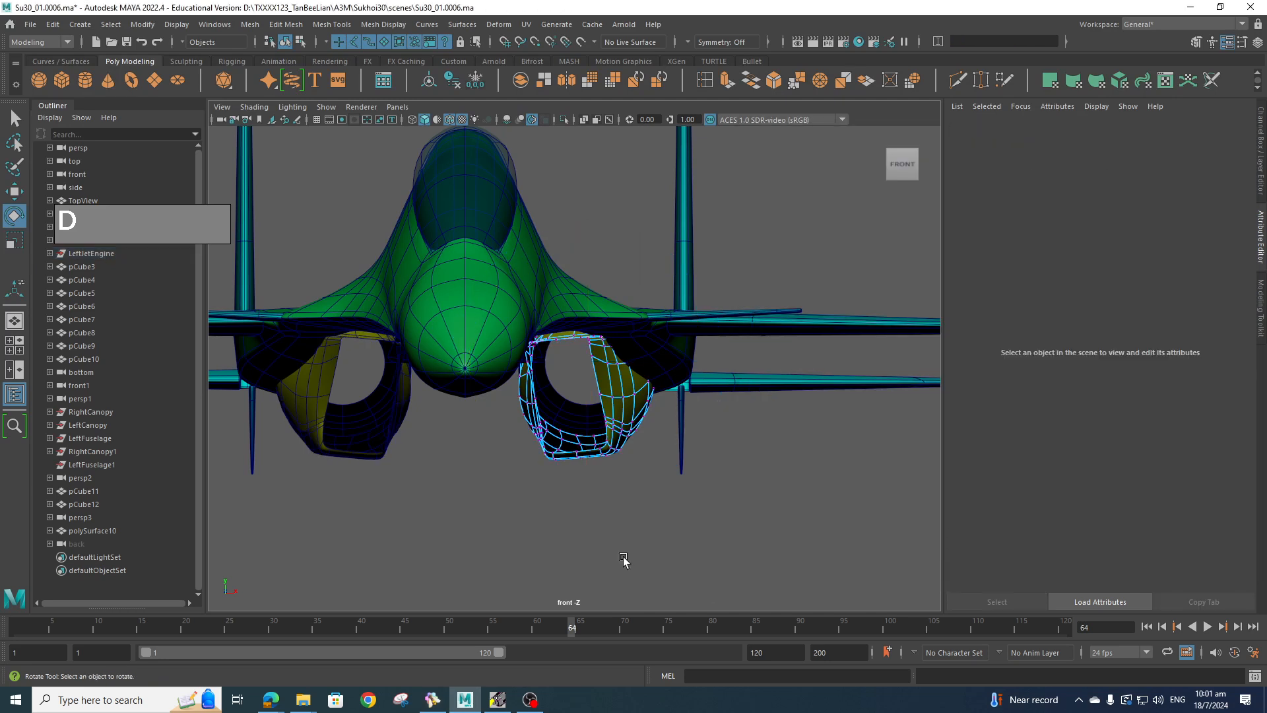
pyautogui.moveTo(629, 338); pyautogui.dragTo(701, 308, button='right')
pyautogui.click(786, 204)
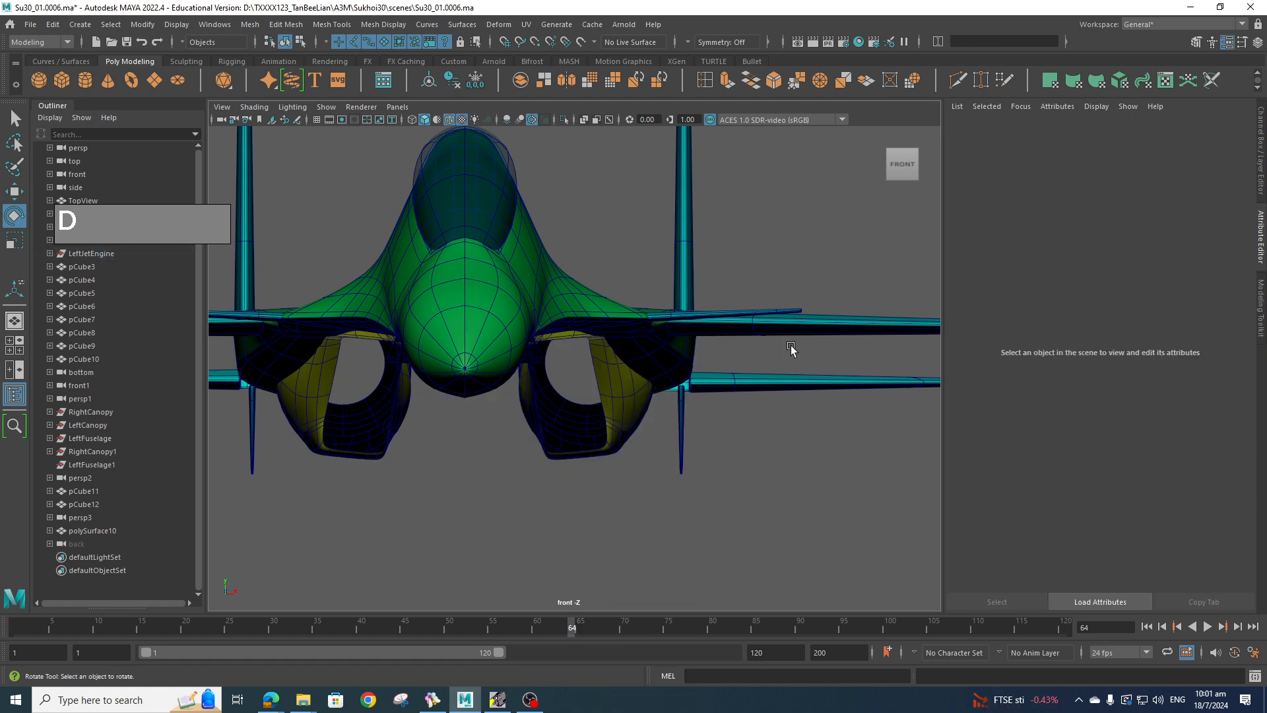
# - Return to the perspective view and save the scene incrementally as Su30_01.0007.ma
pyautogui.scroll(-8, 739, 384)
pyautogui.scroll(8, 736, 386)
pyautogui.press('space')
pyautogui.moveTo(735, 401); pyautogui.dragTo(739, 377)
pyautogui.keyDown('alt'); pyautogui.moveTo(751, 427); pyautogui.dragTo(716, 482); pyautogui.keyUp('alt')
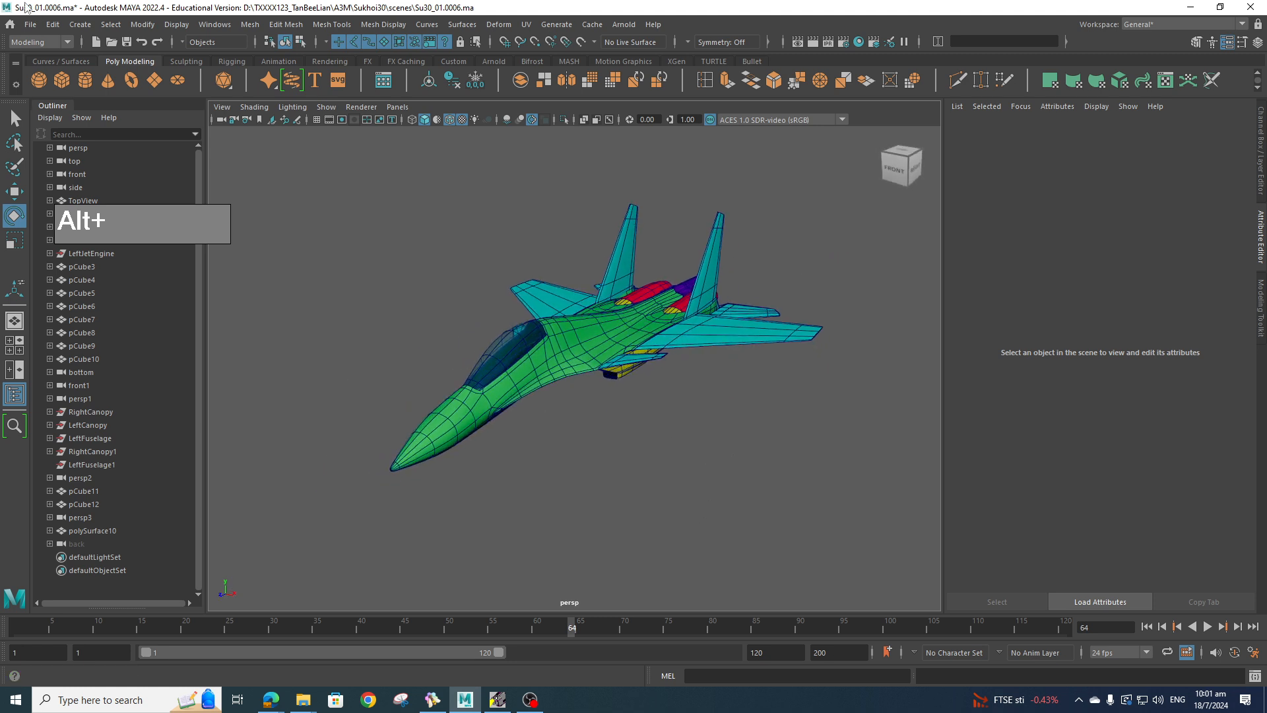
pyautogui.click(31, 24)
pyautogui.click(79, 120)
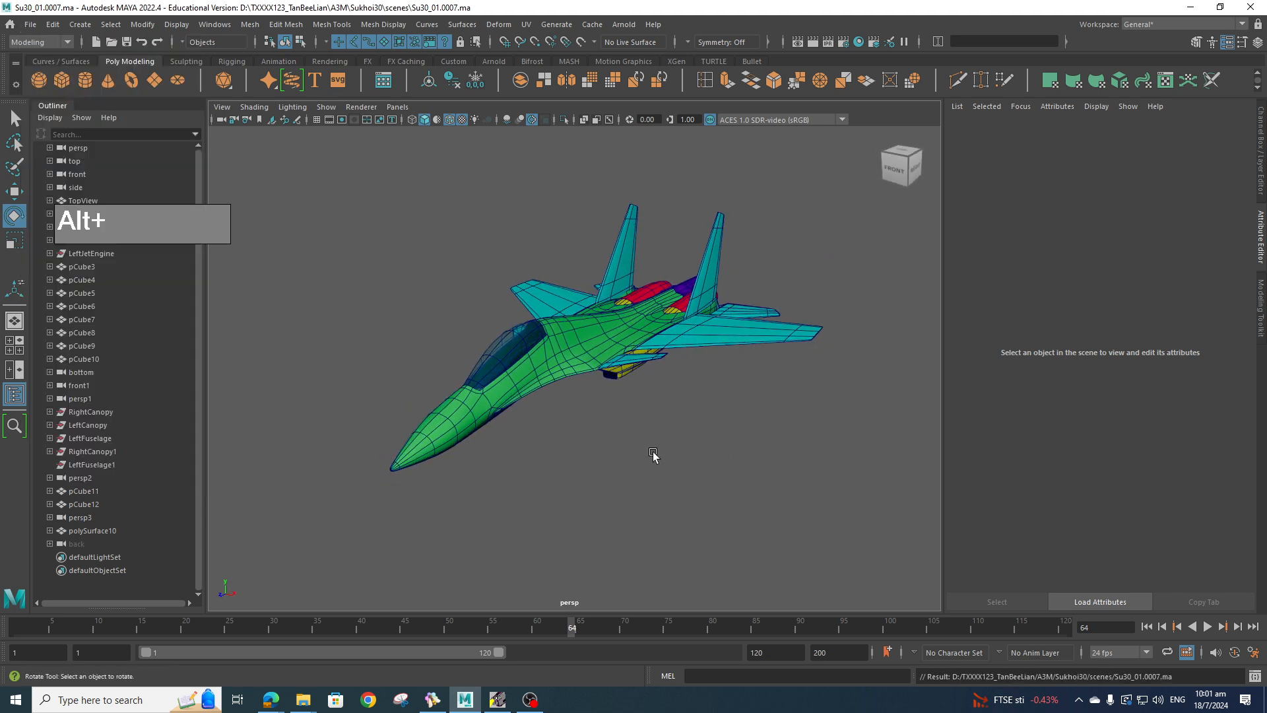
# - Inspect the aircraft from the engine nozzles and tail boom around to the underside of the intakes
pyautogui.keyDown('alt'); pyautogui.moveTo(653, 455); pyautogui.dragTo(537, 405); pyautogui.keyUp('alt')
pyautogui.keyDown('alt'); pyautogui.moveTo(537, 406); pyautogui.dragTo(537, 430, button='middle'); pyautogui.keyUp('alt')
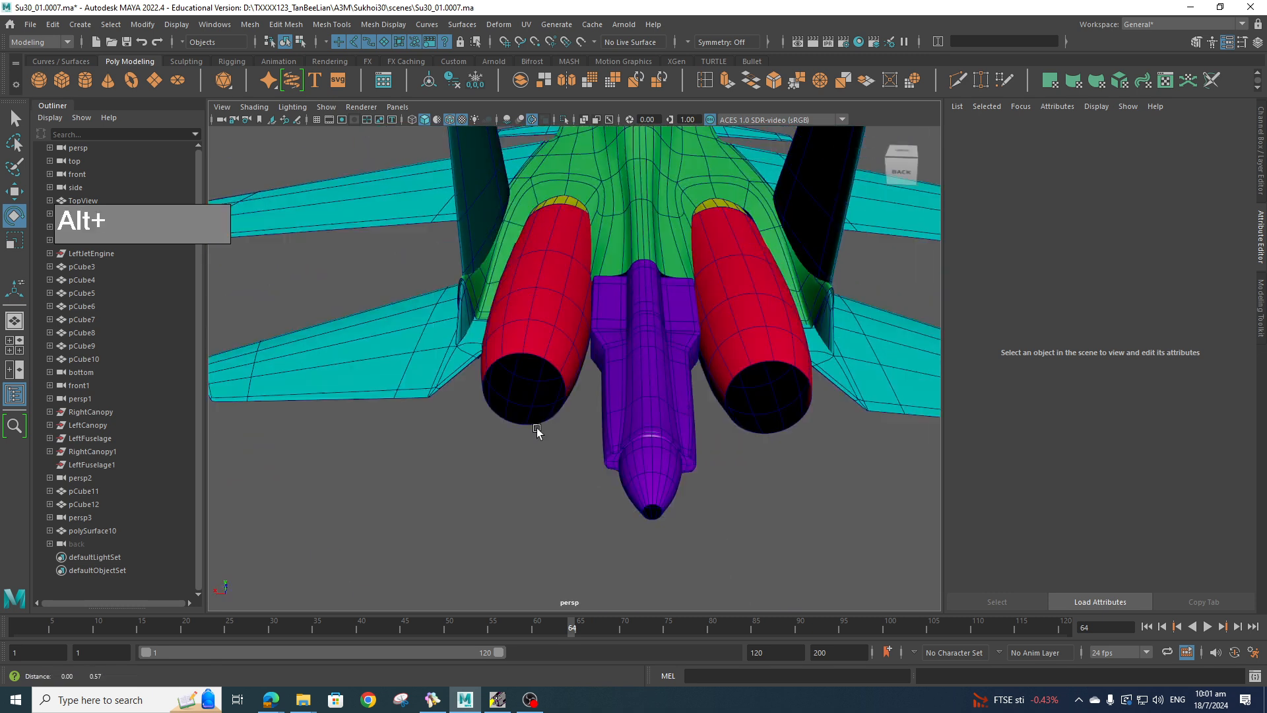
pyautogui.keyDown('alt'); pyautogui.moveTo(537, 432); pyautogui.dragTo(556, 460); pyautogui.keyUp('alt')
pyautogui.scroll(-5, 603, 403)
pyautogui.keyDown('alt'); pyautogui.moveTo(600, 418); pyautogui.dragTo(744, 396); pyautogui.keyUp('alt')
pyautogui.keyDown('alt'); pyautogui.moveTo(744, 396); pyautogui.dragTo(745, 436, button='right'); pyautogui.keyUp('alt')
pyautogui.keyDown('alt'); pyautogui.moveTo(744, 435); pyautogui.dragTo(639, 459); pyautogui.keyUp('alt')
pyautogui.moveTo(678, 303)
pyautogui.keyDown('alt'); pyautogui.mouseDown()
pyautogui.moveTo(678, 289)
pyautogui.moveTo(677, 302)
pyautogui.mouseUp(); pyautogui.keyUp('alt')
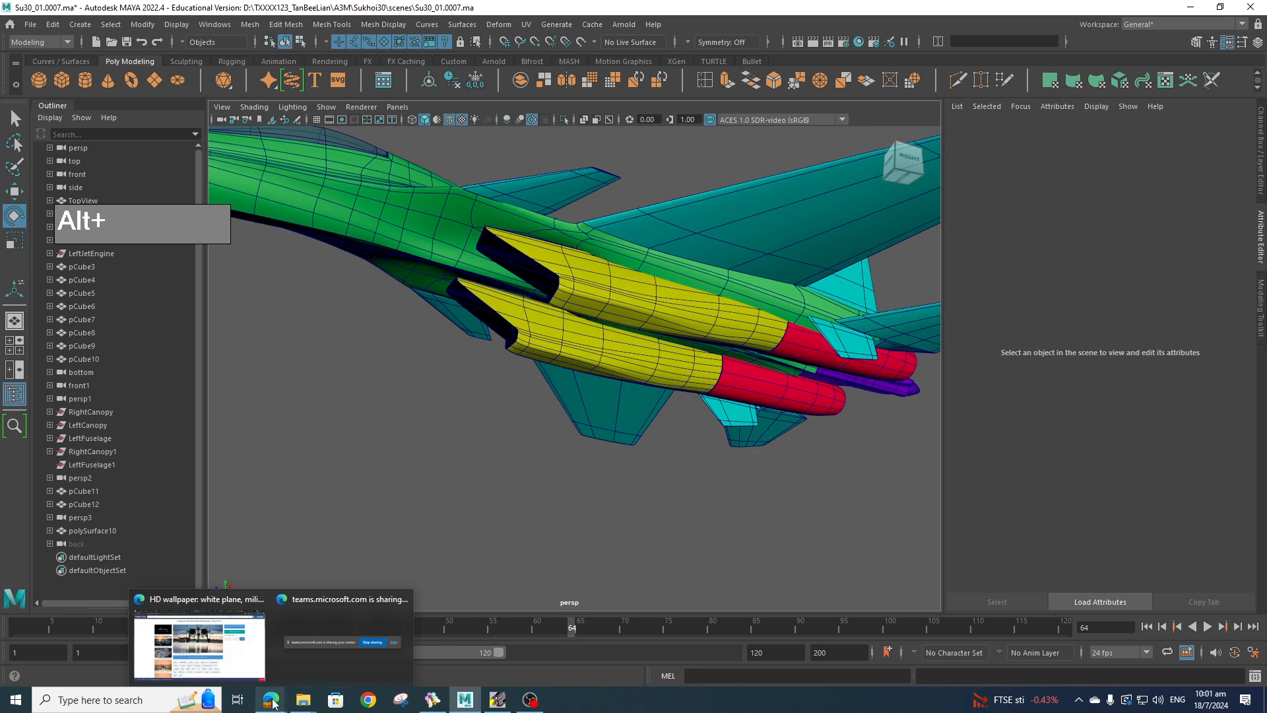
# - Find the reference photo showing the intakes from the side and below, and compare it with the model from a similar angle
pyautogui.click(437, 701)
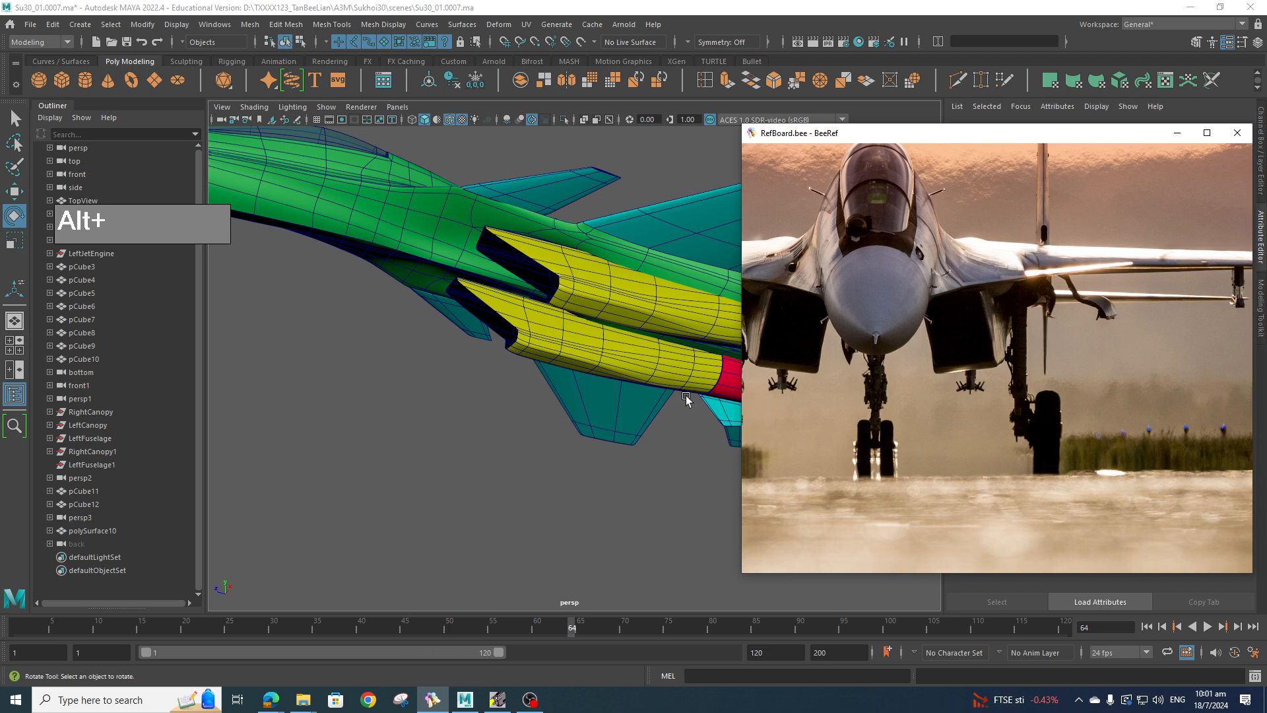
pyautogui.scroll(-6, 970, 412)
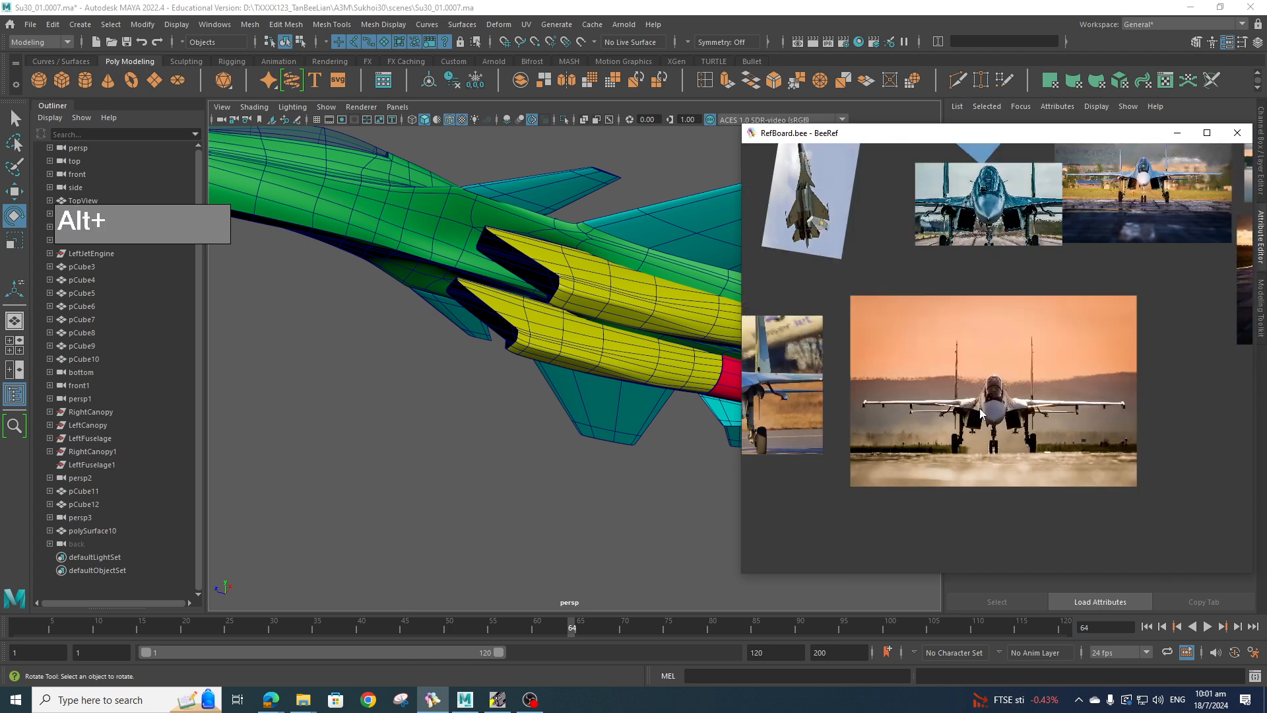
pyautogui.scroll(6, 854, 294)
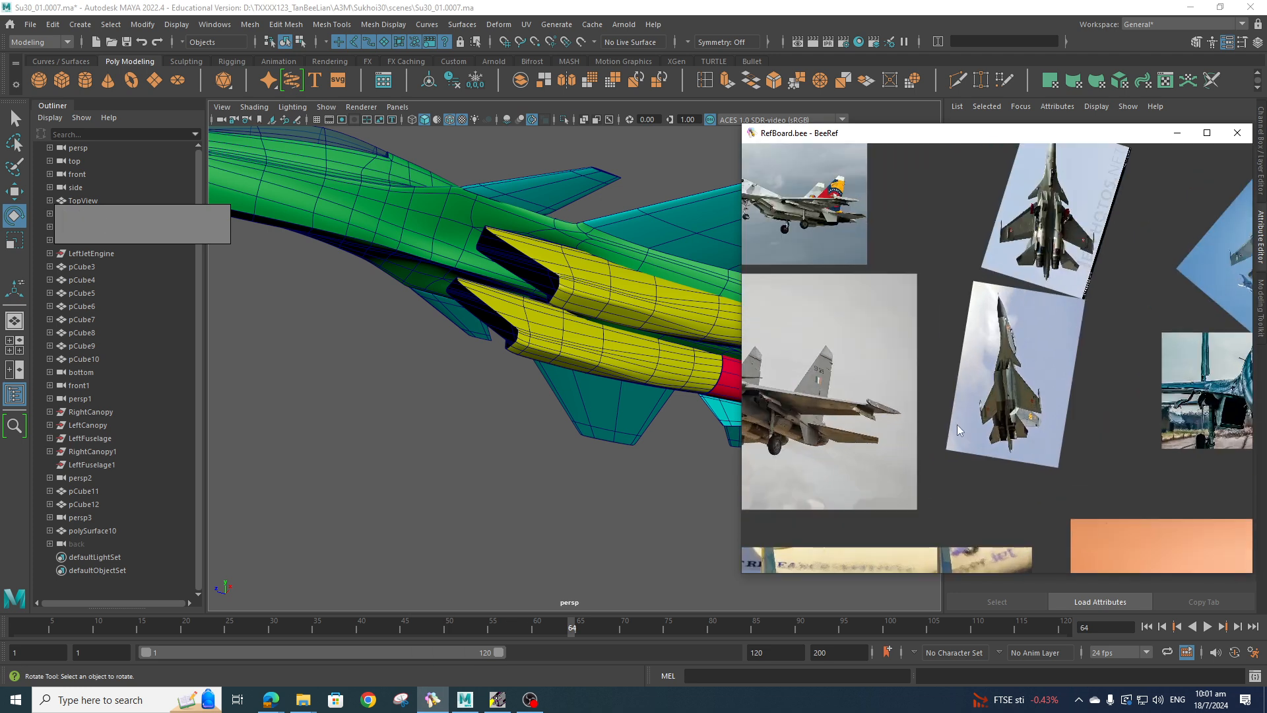
pyautogui.scroll(5, 884, 368)
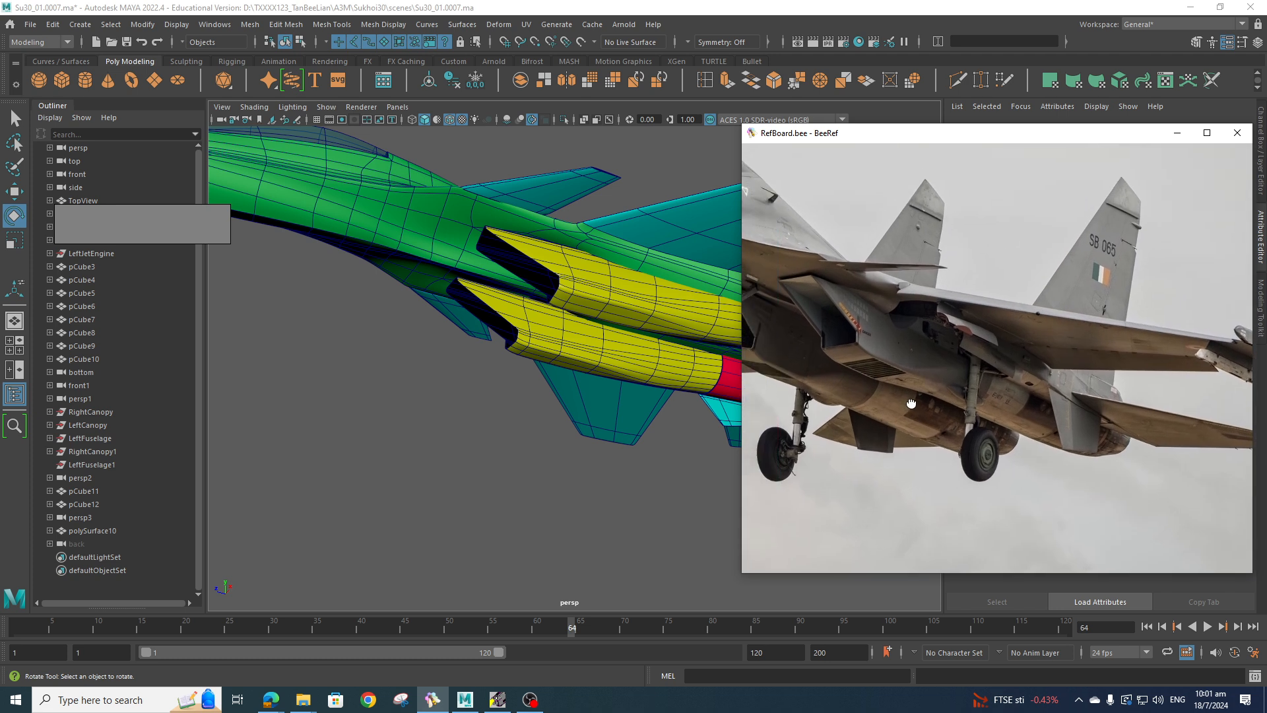
pyautogui.click(672, 397)
pyautogui.keyDown('alt'); pyautogui.moveTo(671, 397); pyautogui.dragTo(698, 433); pyautogui.keyUp('alt')
pyautogui.click(433, 699)
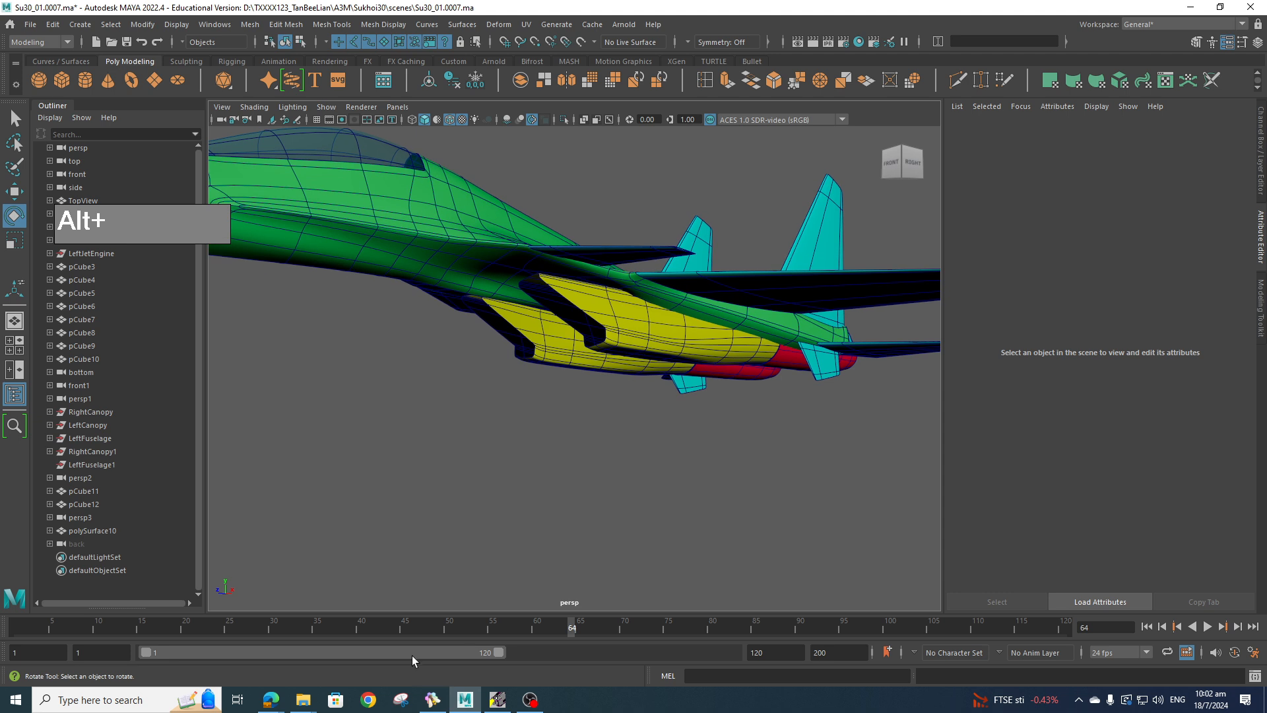
pyautogui.click(432, 699)
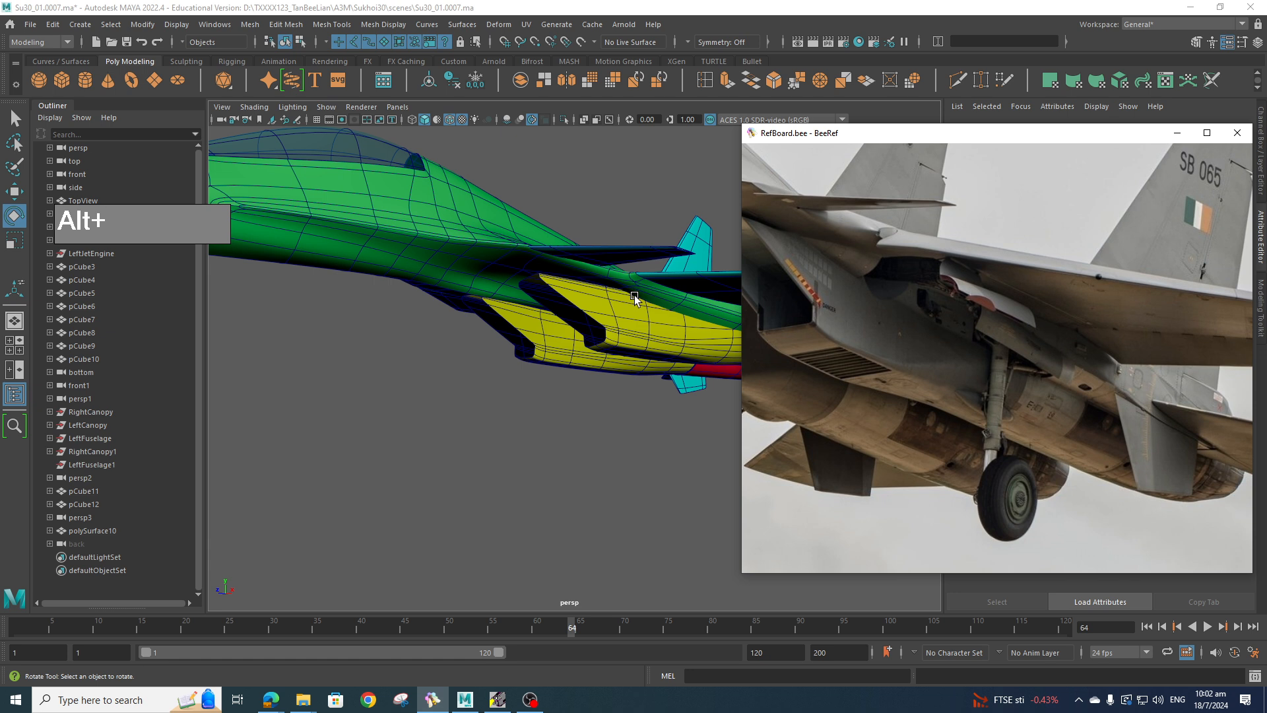
# - Switch the green fuselage mesh to vertex editing and select vertices on its edge beside the yellow intake
pyautogui.scroll(6, 687, 315)
pyautogui.keyDown('alt'); pyautogui.moveTo(689, 290); pyautogui.dragTo(660, 302, button='middle'); pyautogui.keyUp('alt')
pyautogui.keyDown('alt'); pyautogui.moveTo(659, 305); pyautogui.dragTo(623, 336); pyautogui.keyUp('alt')
pyautogui.click(731, 332)
pyautogui.moveTo(726, 333); pyautogui.dragTo(699, 344, button='right')
pyautogui.moveTo(674, 327); pyautogui.dragTo(683, 357)
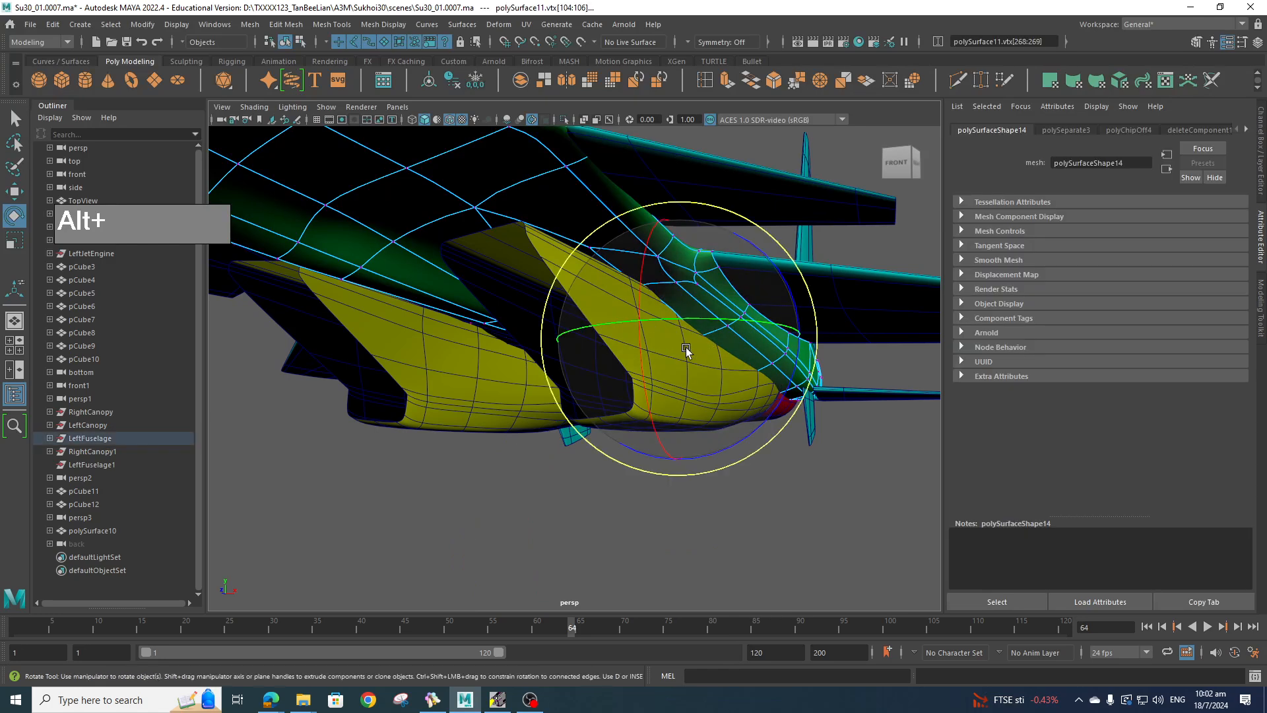
# - Try to move the green fuselage edge vertices beside the yellow intake with the Move tool, and undo the move
pyautogui.press('w')
pyautogui.click(673, 297)
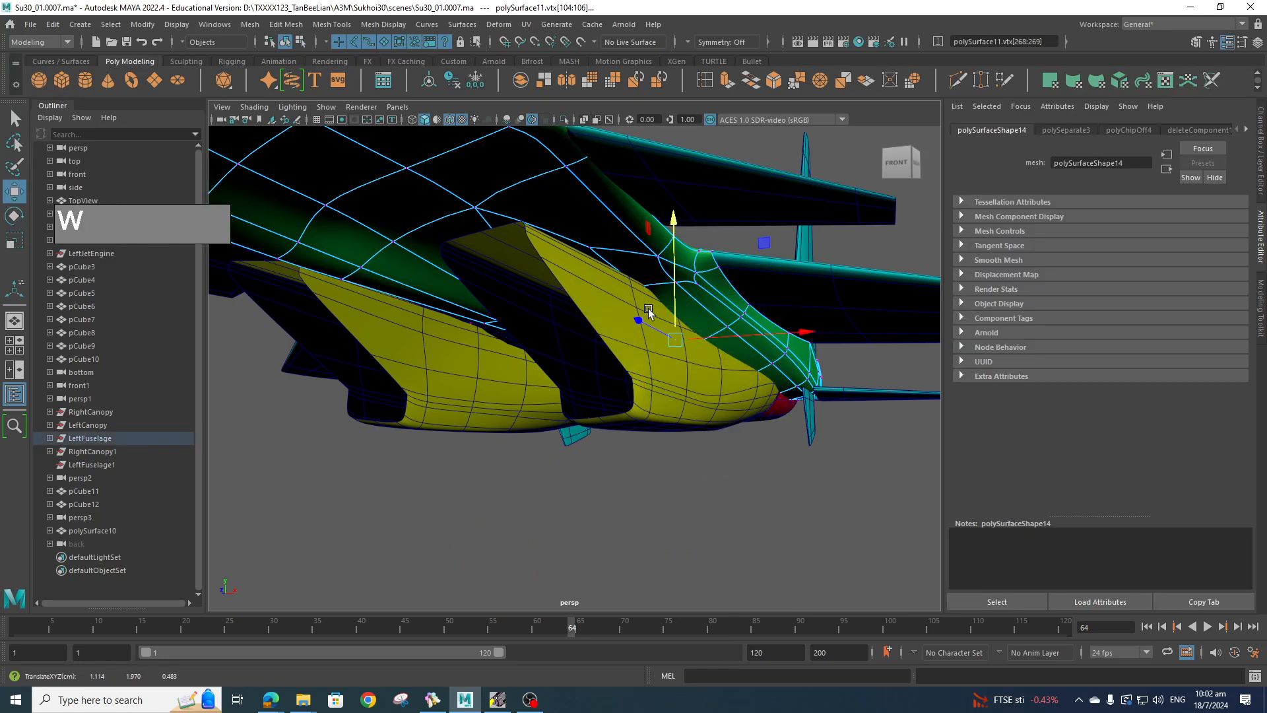
pyautogui.moveTo(661, 238); pyautogui.dragTo(671, 248, button='middle')
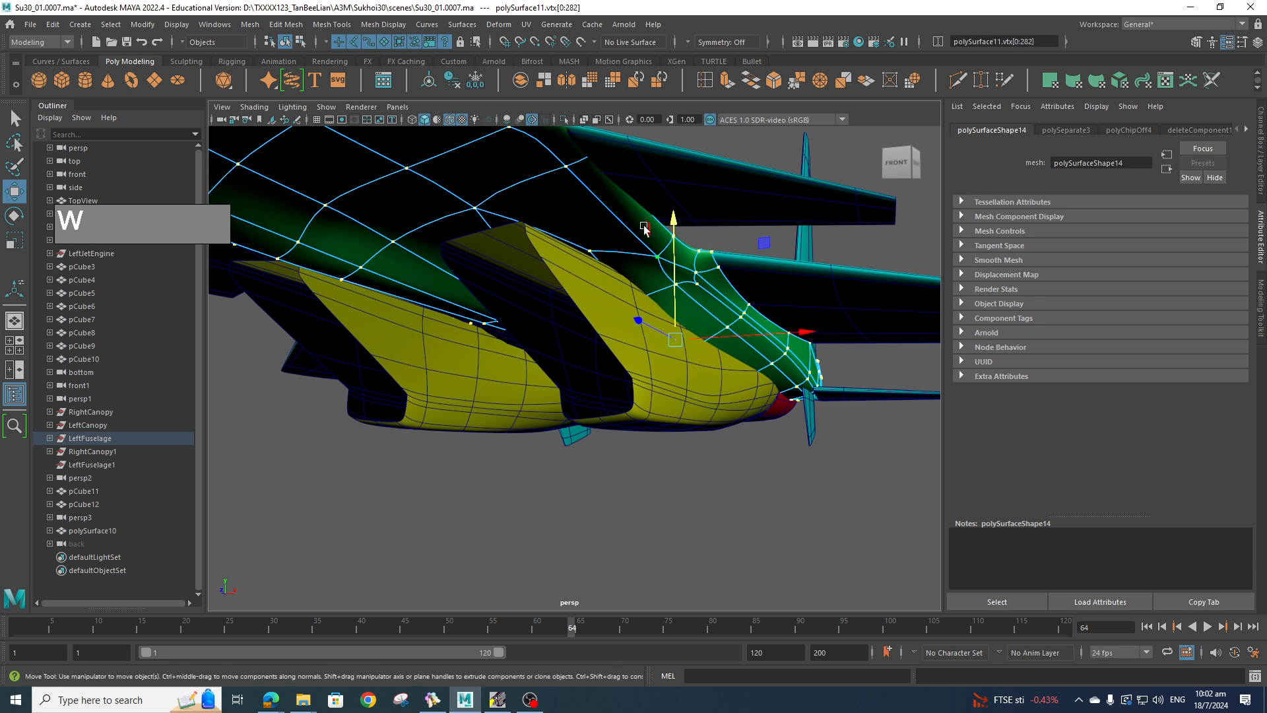
pyautogui.press('z')
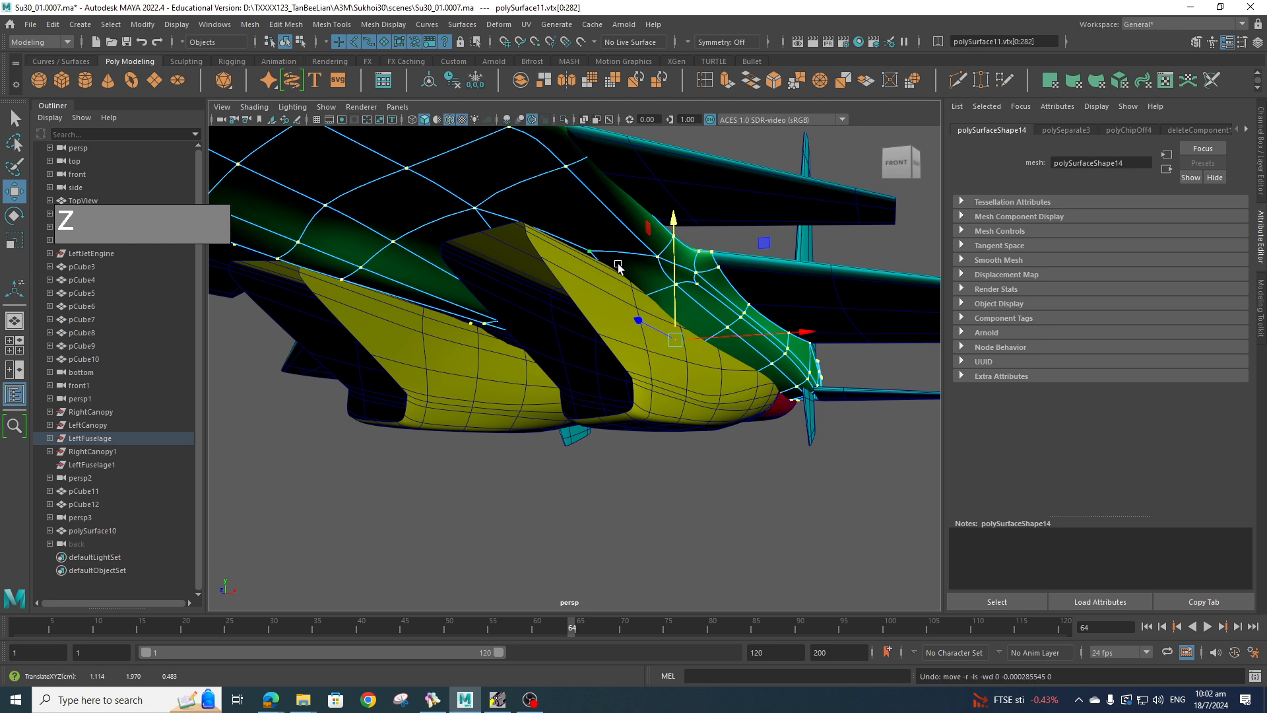
pyautogui.click(623, 262)
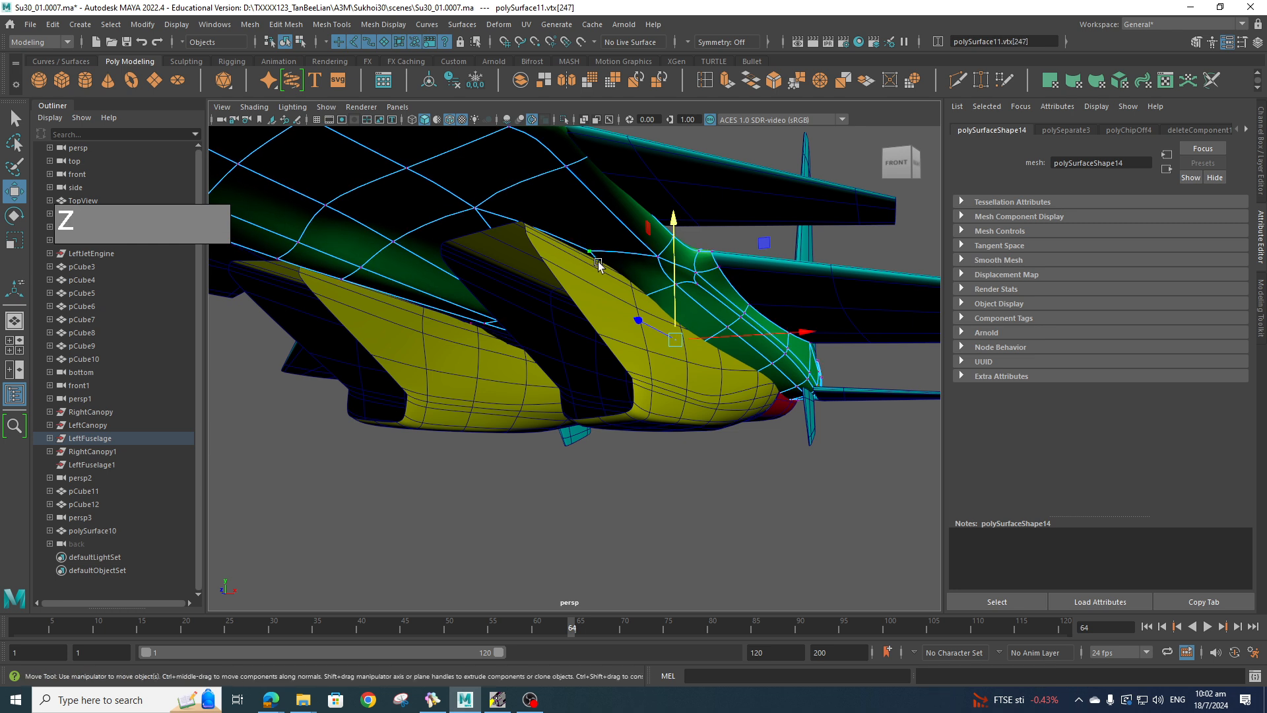
pyautogui.click(639, 338)
pyautogui.click(591, 251)
pyautogui.moveTo(668, 226); pyautogui.dragTo(670, 220)
# - Select the fuselage vertex beside the outer intake wall and reset the Move tool's pivot so its manipulator sits on that vertex
pyautogui.keyDown('ctrl'); pyautogui.keyDown('shift'); pyautogui.rightClick(679, 341); pyautogui.keyUp('shift'); pyautogui.keyUp('ctrl')
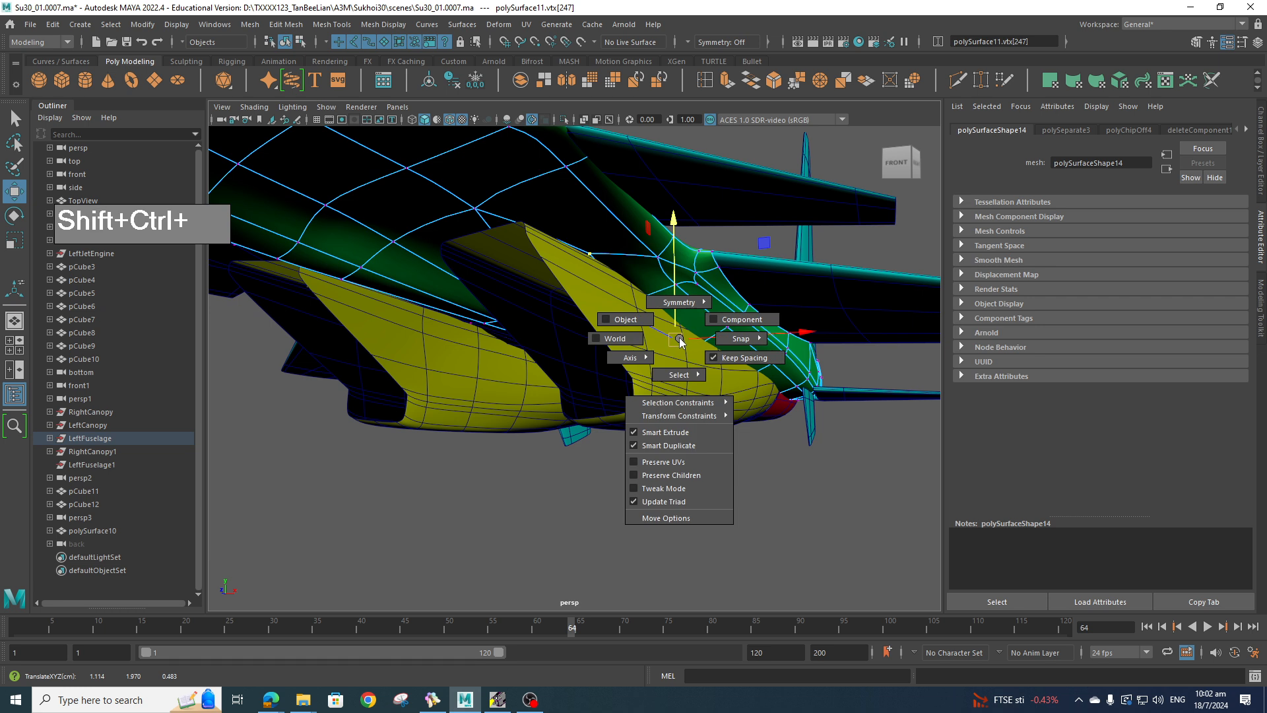
pyautogui.moveTo(632, 358)
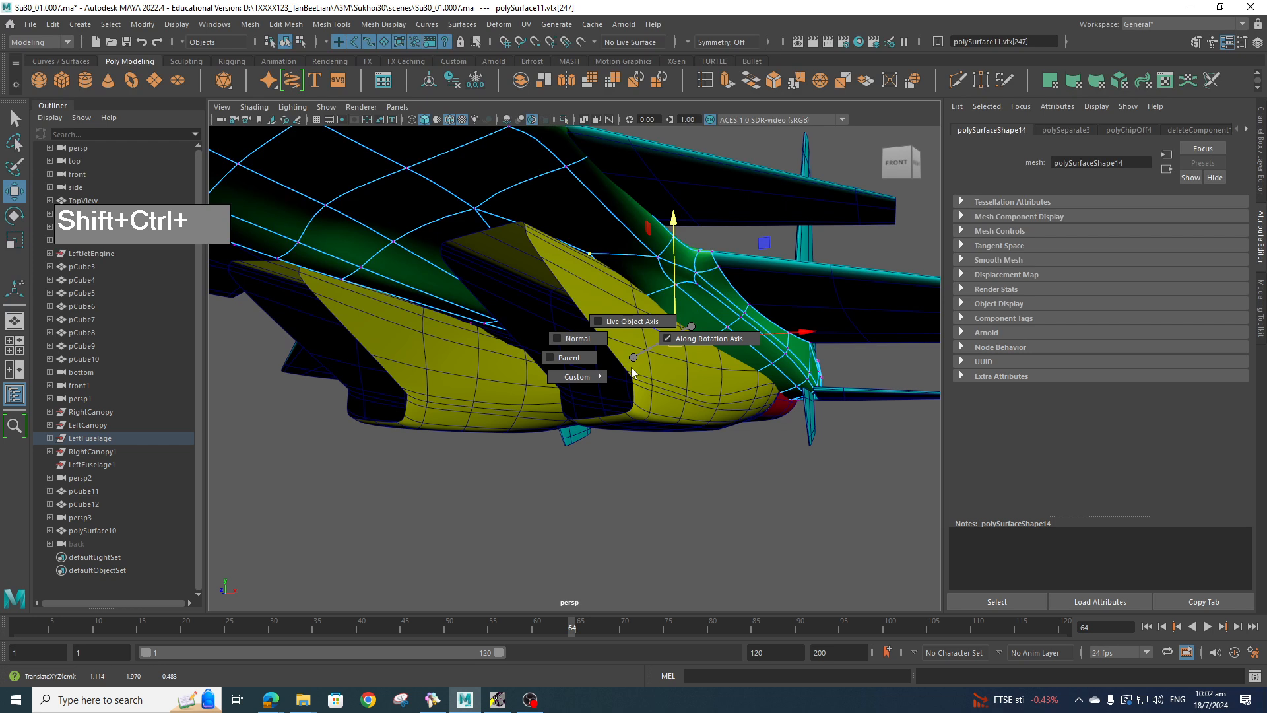
pyautogui.moveTo(587, 380)
pyautogui.keyDown('ctrl'); pyautogui.keyDown('shift'); pyautogui.moveTo(635, 359); pyautogui.dragTo(539, 358, button='right'); pyautogui.keyUp('shift'); pyautogui.keyUp('ctrl')
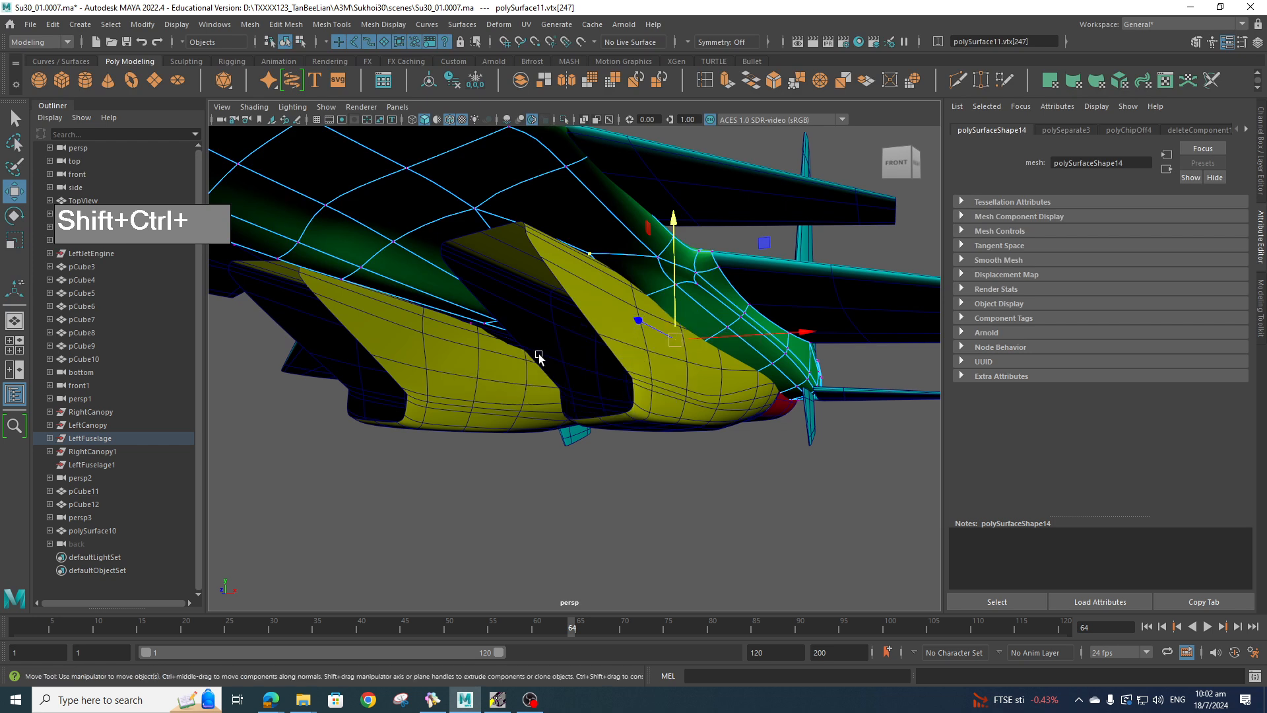
pyautogui.click(768, 479)
pyautogui.click(674, 285)
pyautogui.keyDown('alt'); pyautogui.moveTo(783, 361); pyautogui.dragTo(706, 366); pyautogui.keyUp('alt')
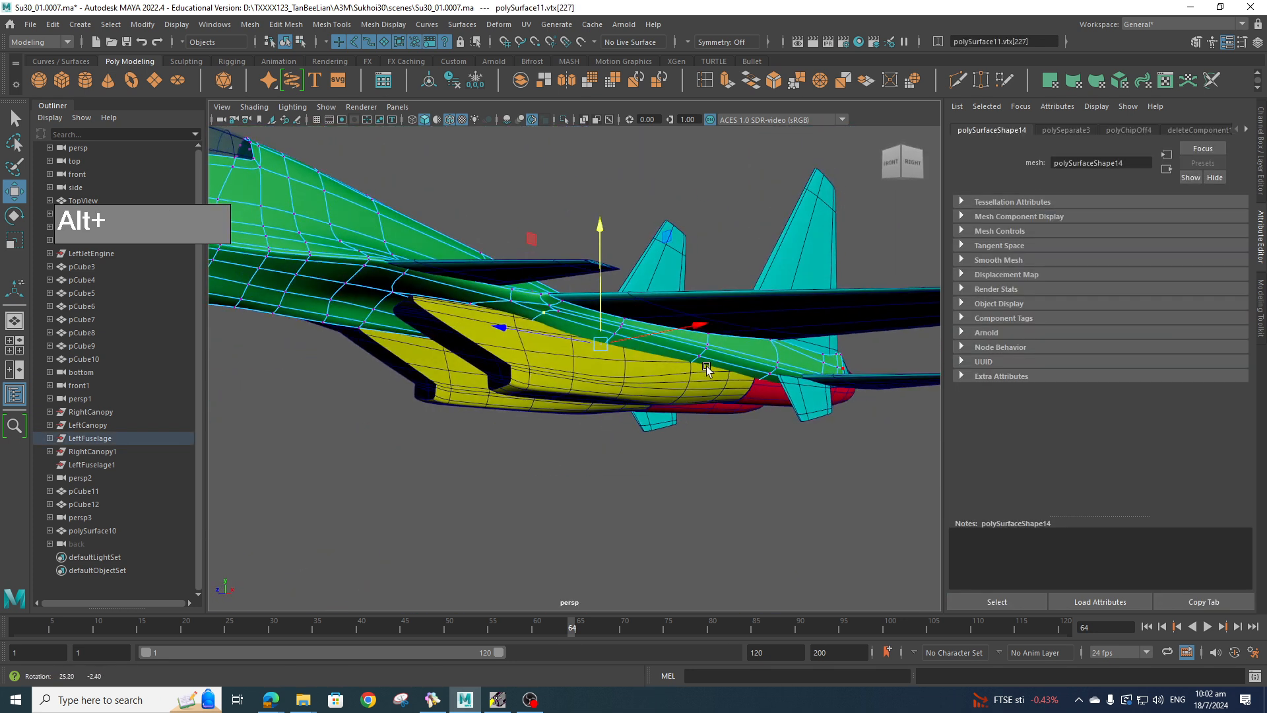
pyautogui.doubleClick(15, 192)
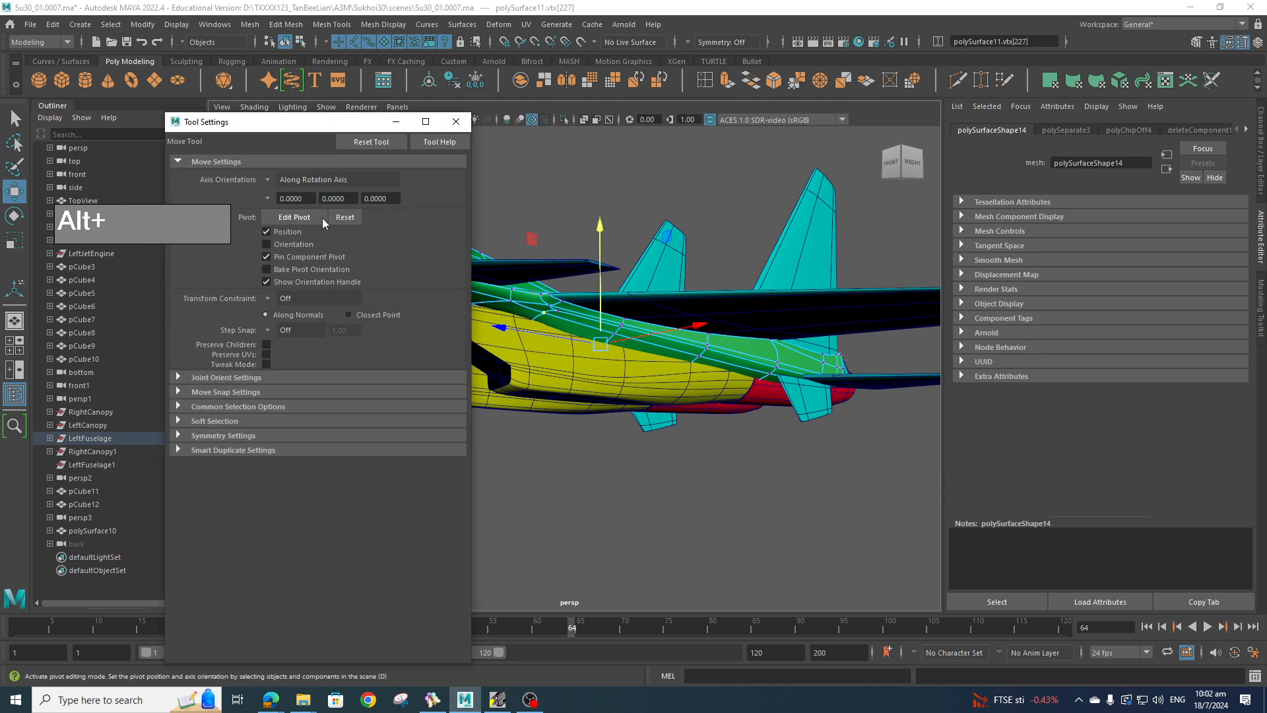
pyautogui.click(456, 122)
# - Adjust the height of the fuselage vertex beside the yellow intake below the wing root, and select the neighbouring vertex nearer the intake mouth
pyautogui.scroll(3, 662, 401)
pyautogui.click(553, 281)
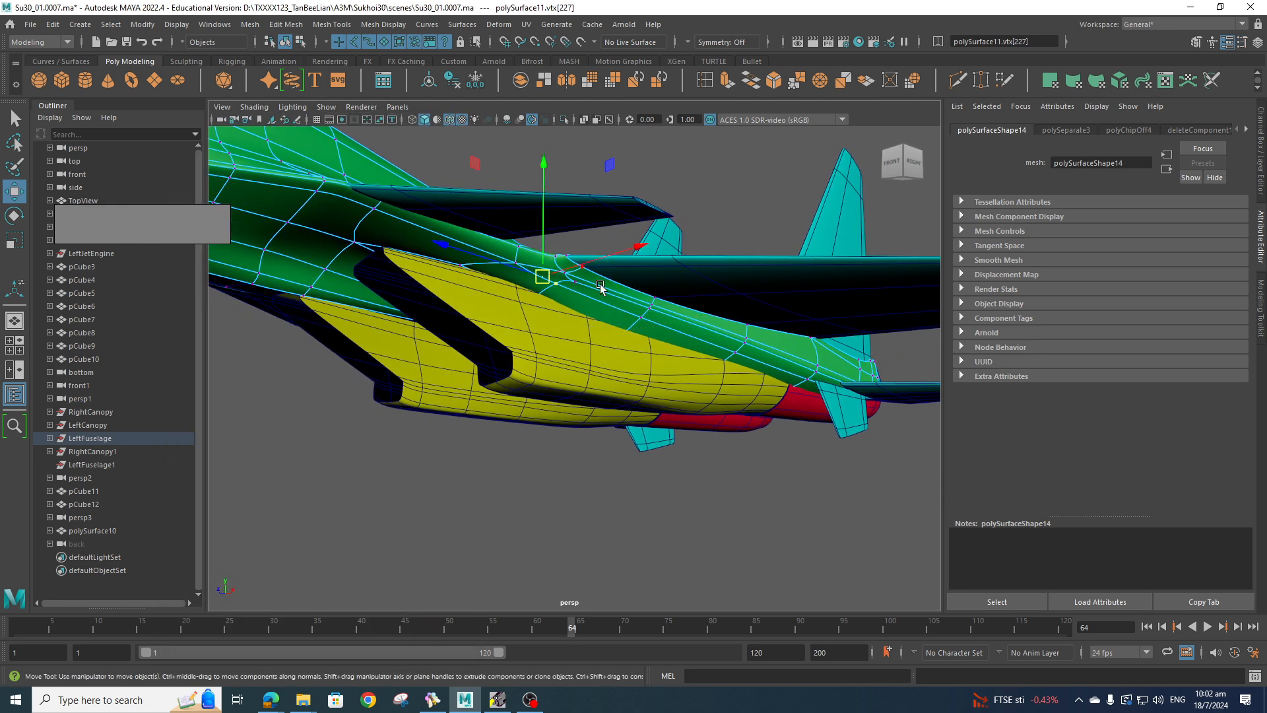
pyautogui.keyDown('alt'); pyautogui.moveTo(593, 314); pyautogui.dragTo(610, 277); pyautogui.keyUp('alt')
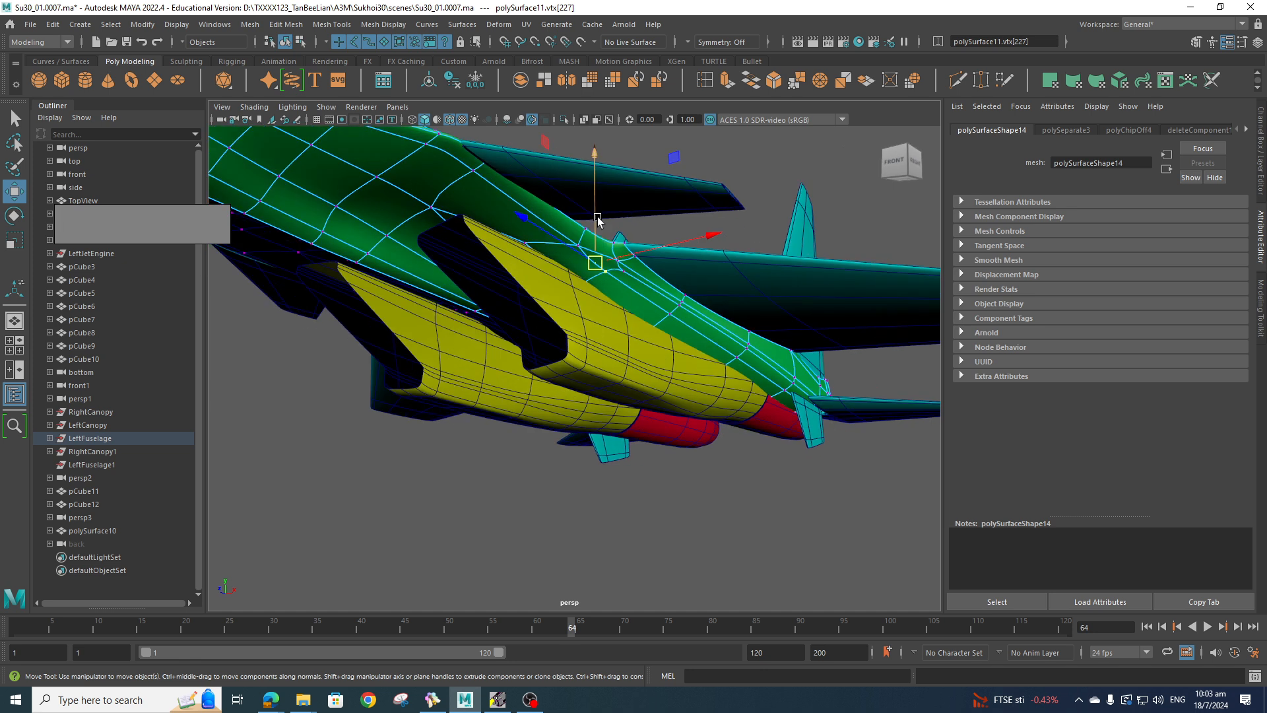
pyautogui.moveTo(595, 228); pyautogui.dragTo(593, 220)
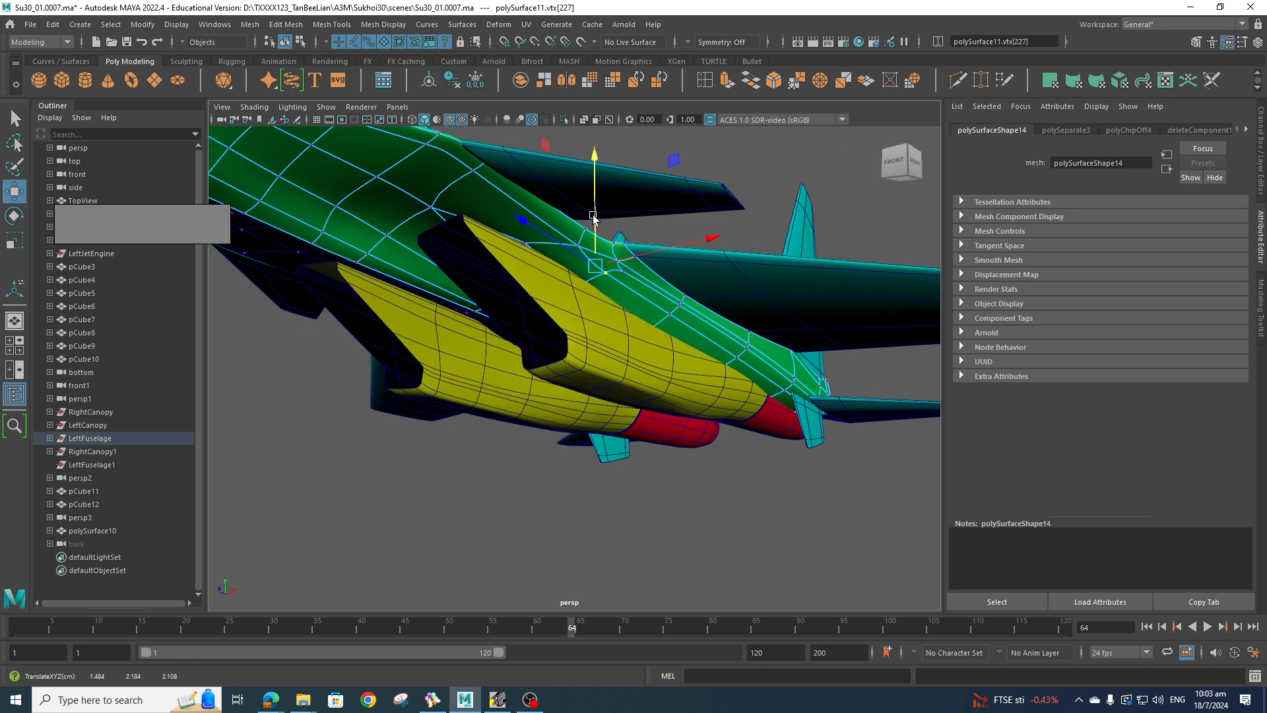
pyautogui.click(527, 246)
pyautogui.moveTo(511, 188); pyautogui.dragTo(560, 259)
# - Look into the intake from the front and shift the fuselage vertex beside the red engine sideways along X
pyautogui.scroll(4, 682, 380)
pyautogui.keyDown('alt'); pyautogui.moveTo(682, 380); pyautogui.dragTo(627, 373); pyautogui.keyUp('alt')
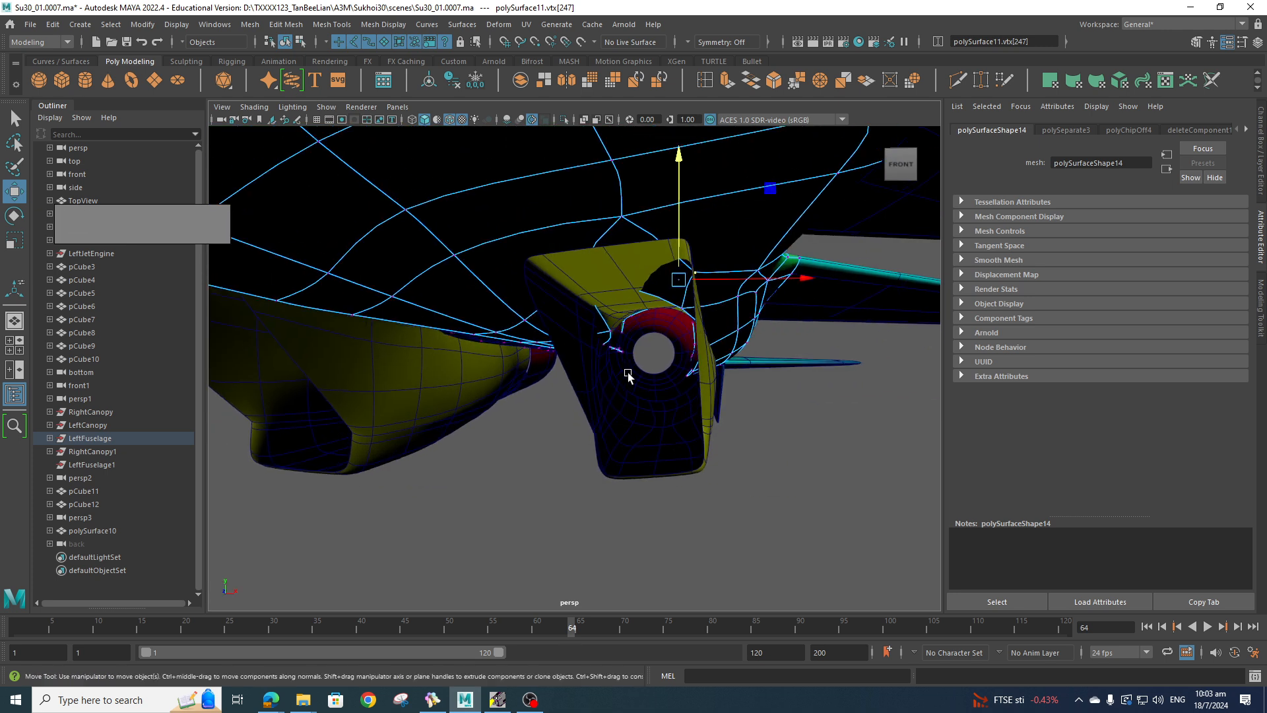
pyautogui.scroll(3, 641, 369)
pyautogui.click(655, 315)
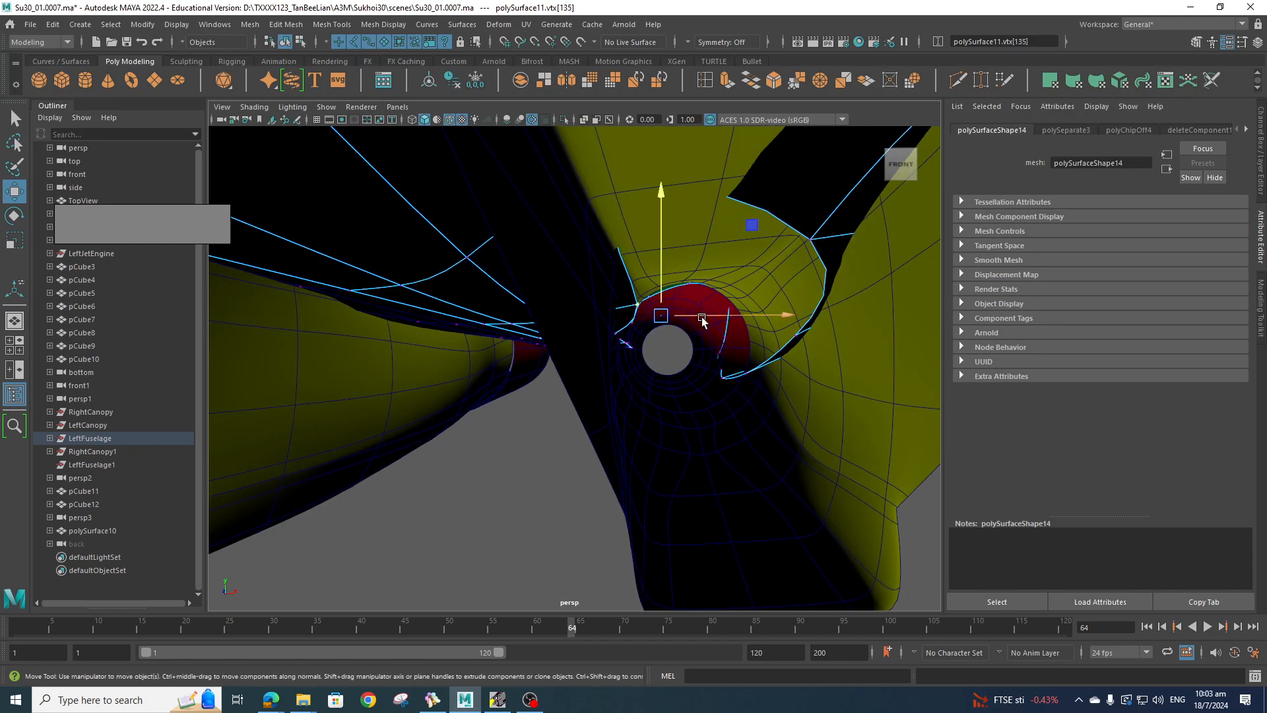
pyautogui.moveTo(693, 316); pyautogui.dragTo(749, 329)
pyautogui.scroll(-4, 748, 309)
pyautogui.scroll(4, 749, 329)
pyautogui.keyDown('alt'); pyautogui.moveTo(749, 329); pyautogui.dragTo(646, 366, button='middle'); pyautogui.keyUp('alt')
pyautogui.scroll(-6, 646, 366)
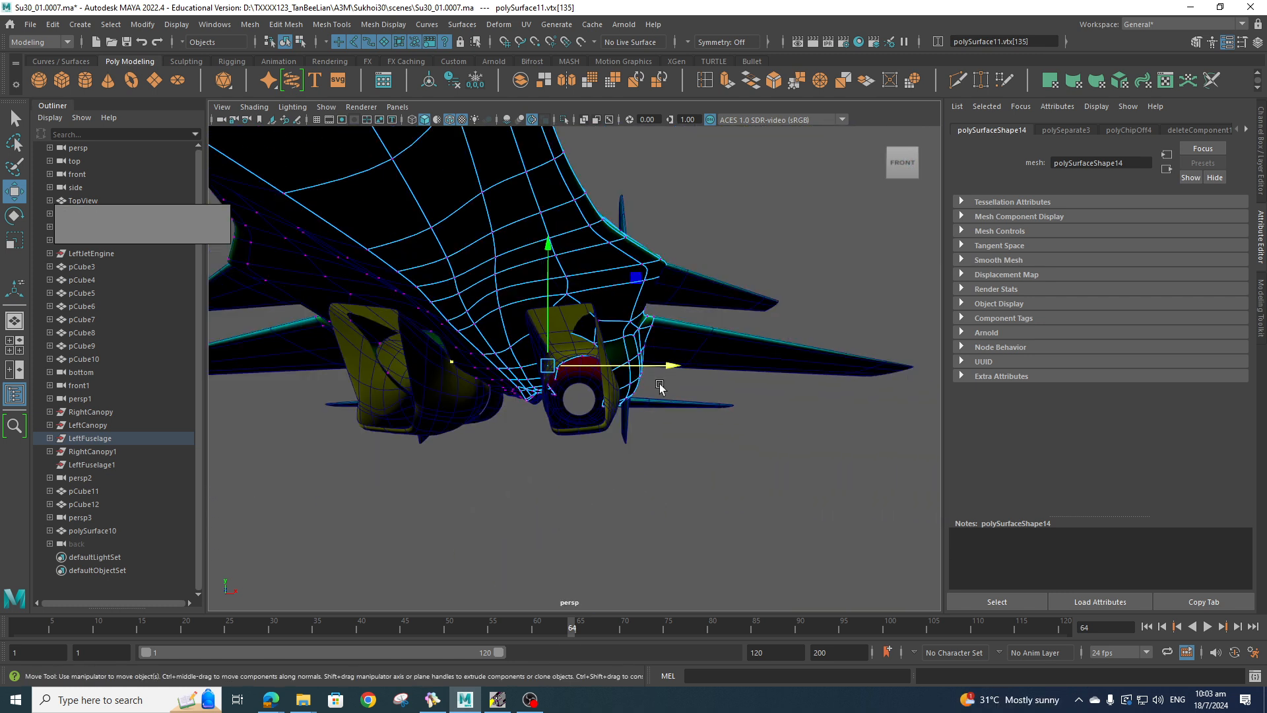
# - Inspect the aircraft's underside and rear, switch to BeeRef, and find the reference photo showing the aircraft from below
pyautogui.keyDown('alt'); pyautogui.moveTo(660, 381); pyautogui.dragTo(652, 348); pyautogui.keyUp('alt')
pyautogui.scroll(-8, 663, 383)
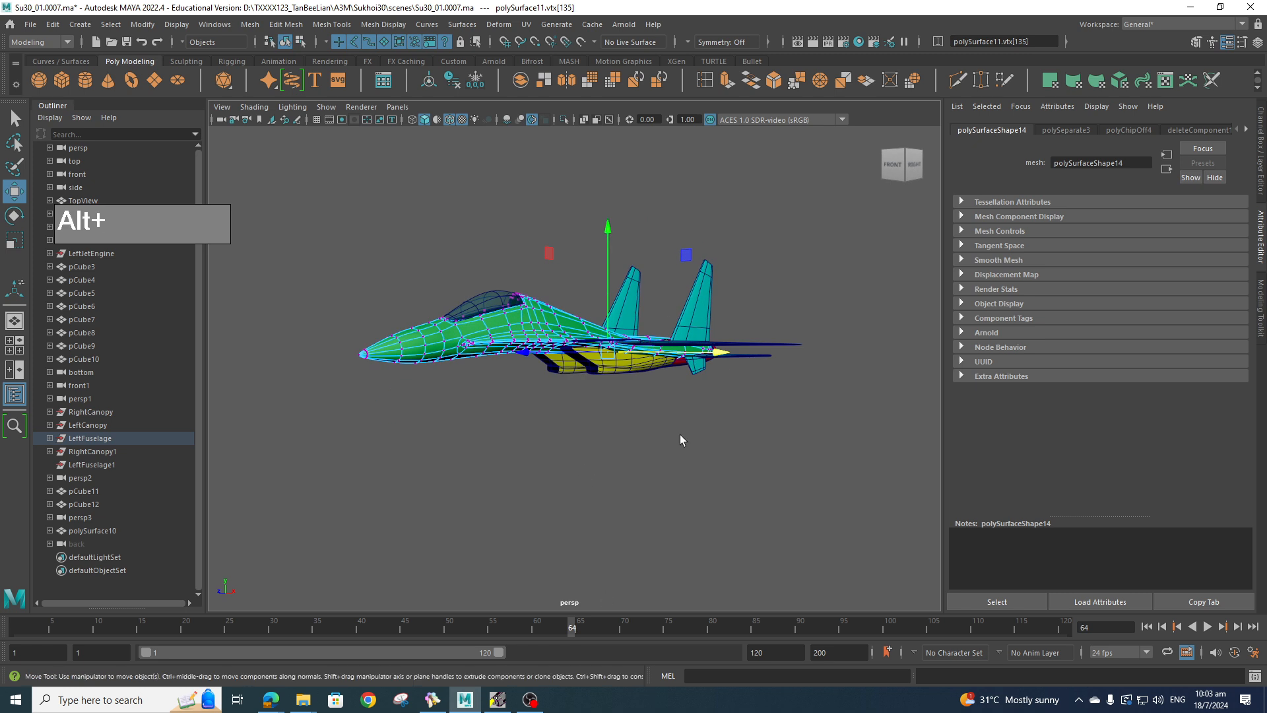
pyautogui.keyDown('alt'); pyautogui.moveTo(693, 397); pyautogui.dragTo(612, 462); pyautogui.keyUp('alt')
pyautogui.scroll(5, 494, 404)
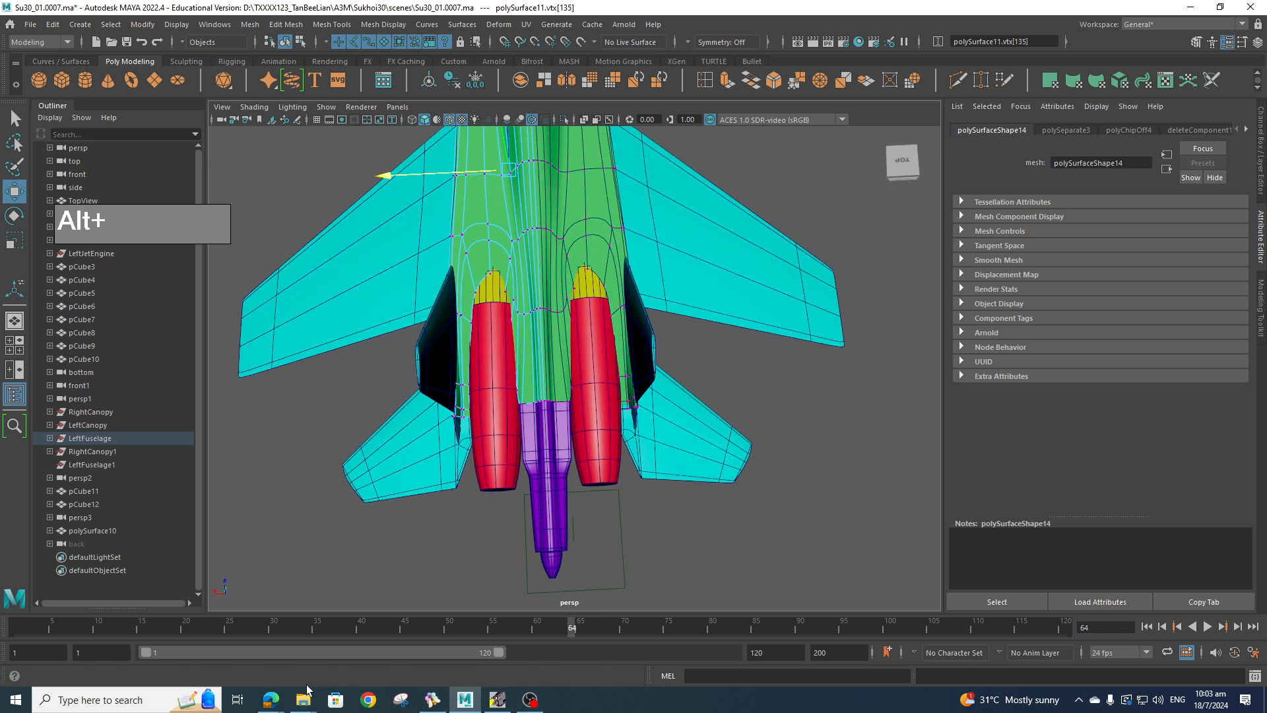
pyautogui.click(432, 699)
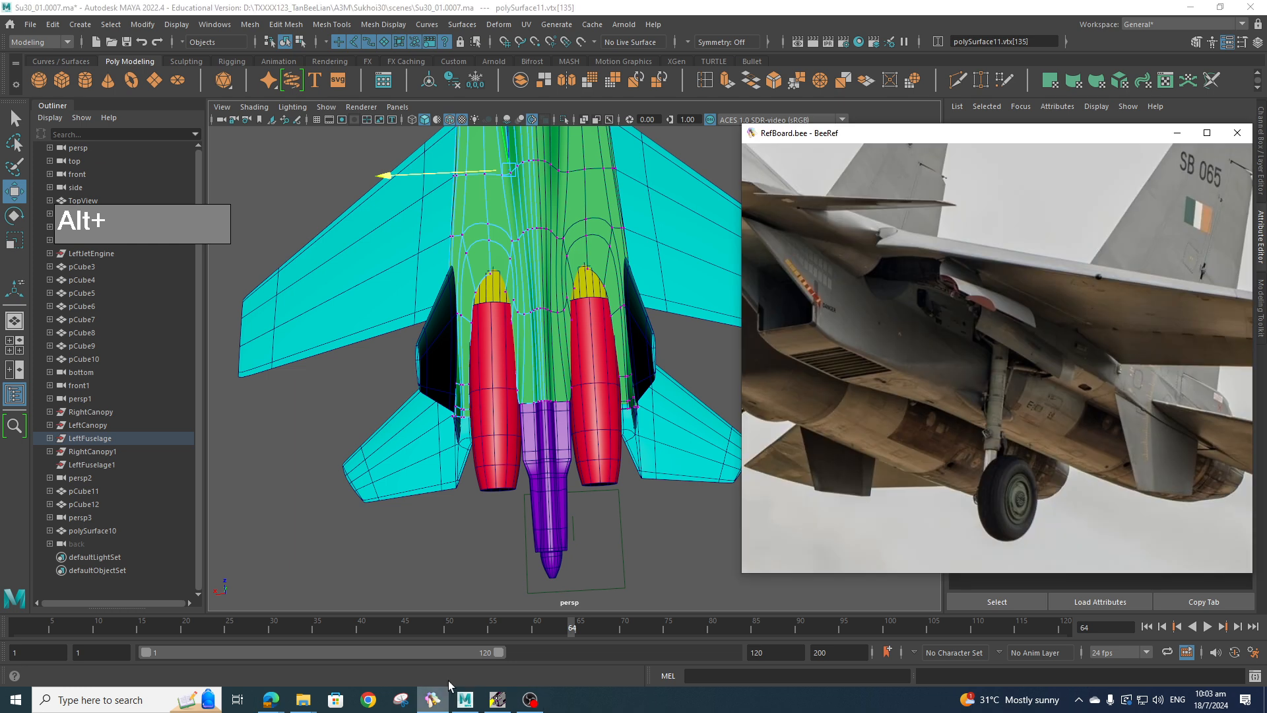
pyautogui.scroll(-12, 1027, 422)
pyautogui.moveTo(999, 436); pyautogui.dragTo(949, 263, button='middle')
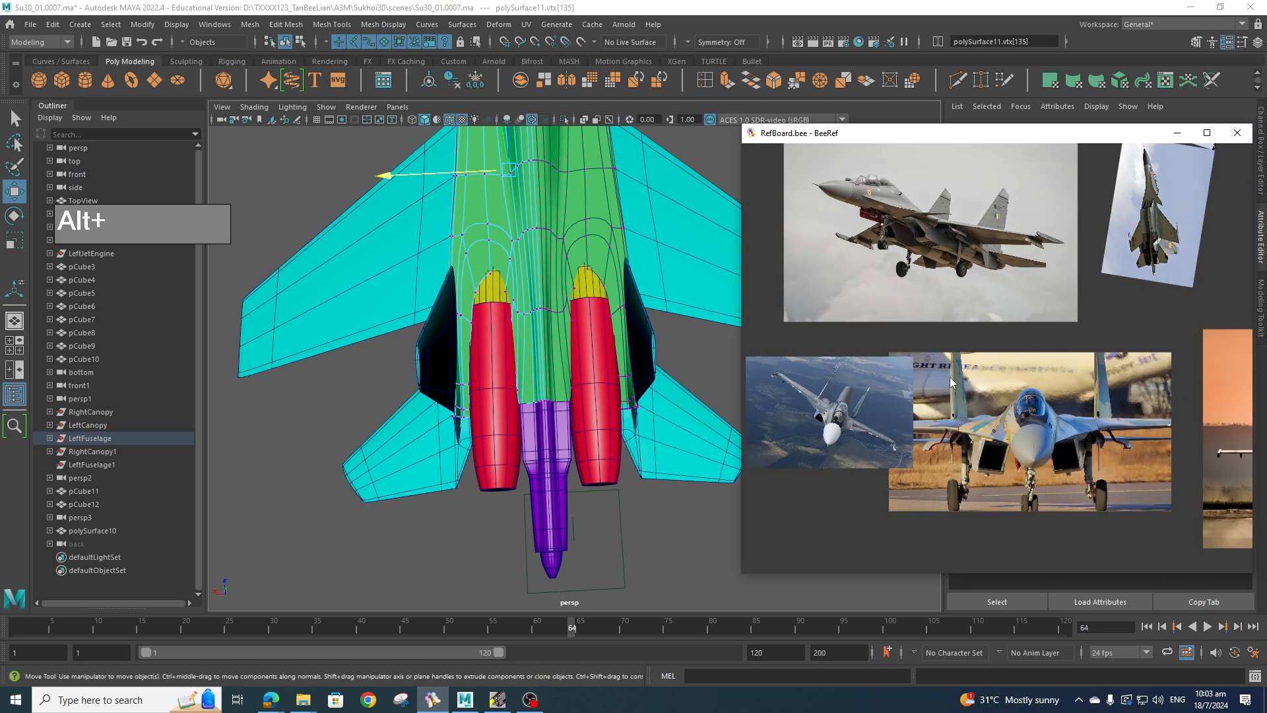
pyautogui.moveTo(1147, 460); pyautogui.dragTo(892, 462, button='middle')
pyautogui.moveTo(924, 343); pyautogui.dragTo(927, 528, button='middle')
pyautogui.moveTo(927, 462); pyautogui.dragTo(921, 535, button='middle')
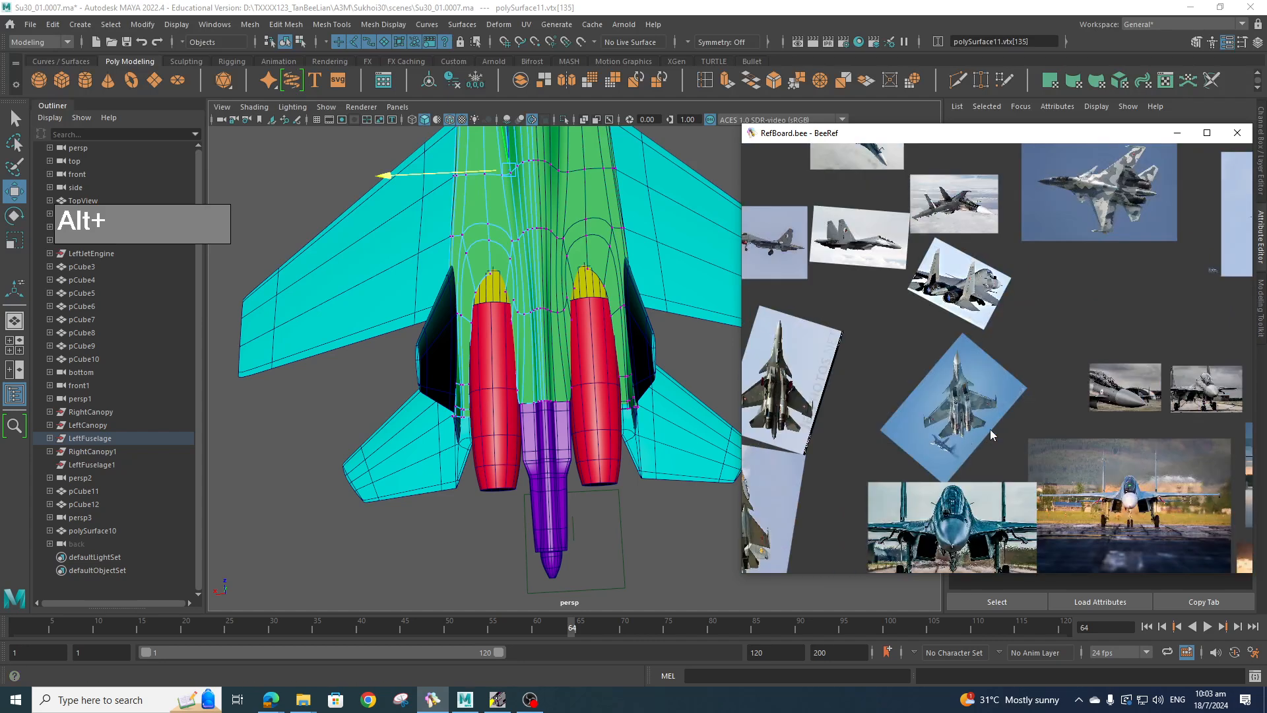
pyautogui.scroll(12, 989, 429)
pyautogui.scroll(4, 956, 422)
pyautogui.scroll(-4, 896, 367)
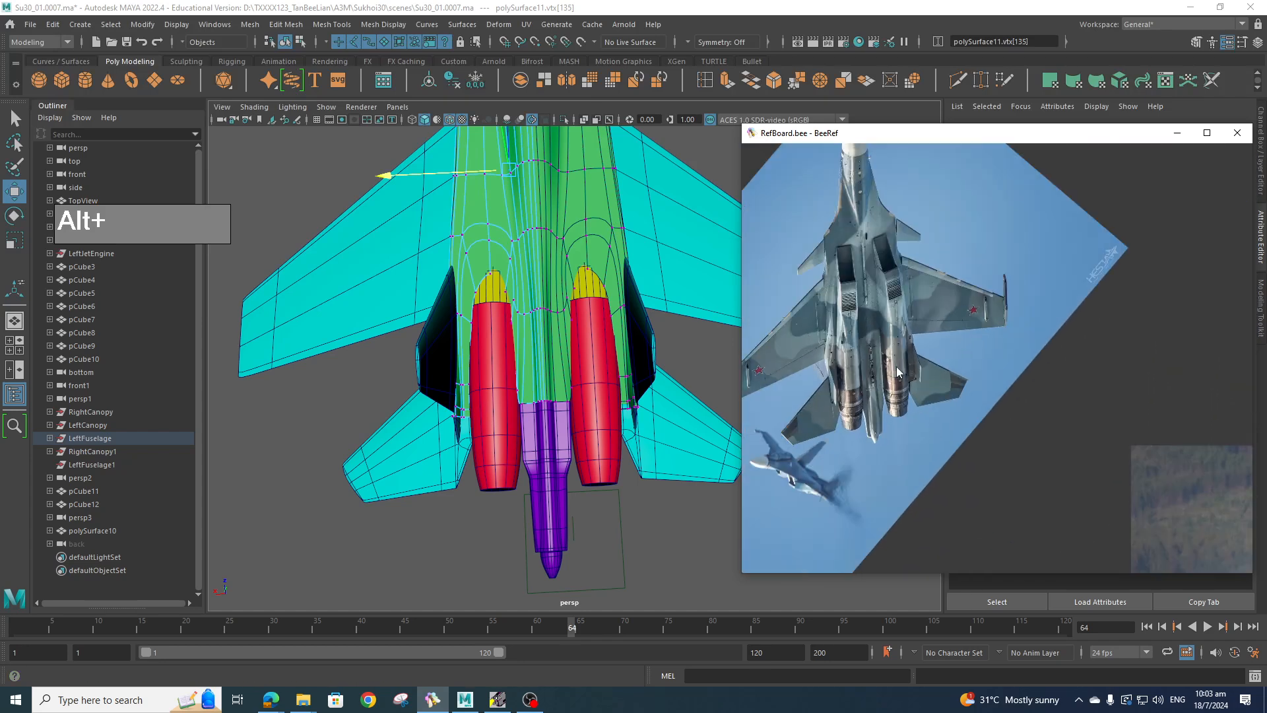
# - Examine the intakes and engine nacelles in the underside photo and compare them with the model from a matching angle
pyautogui.scroll(6, 906, 381)
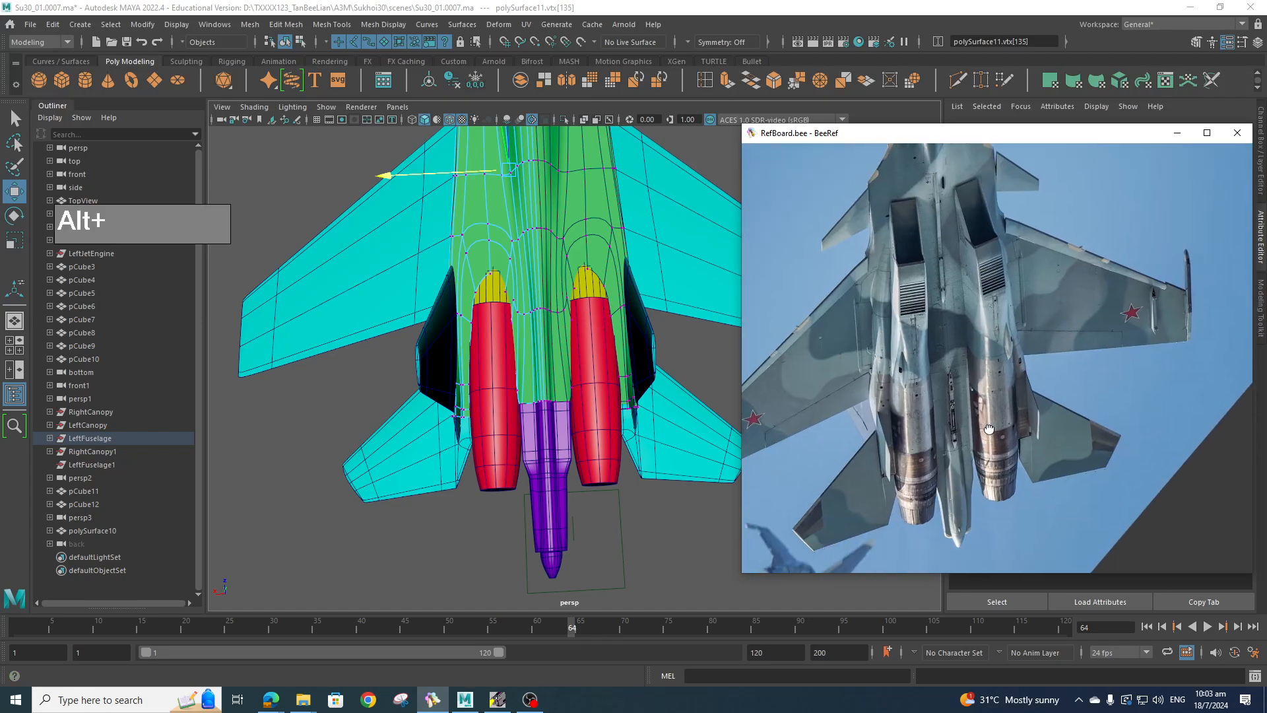
pyautogui.scroll(3, 917, 423)
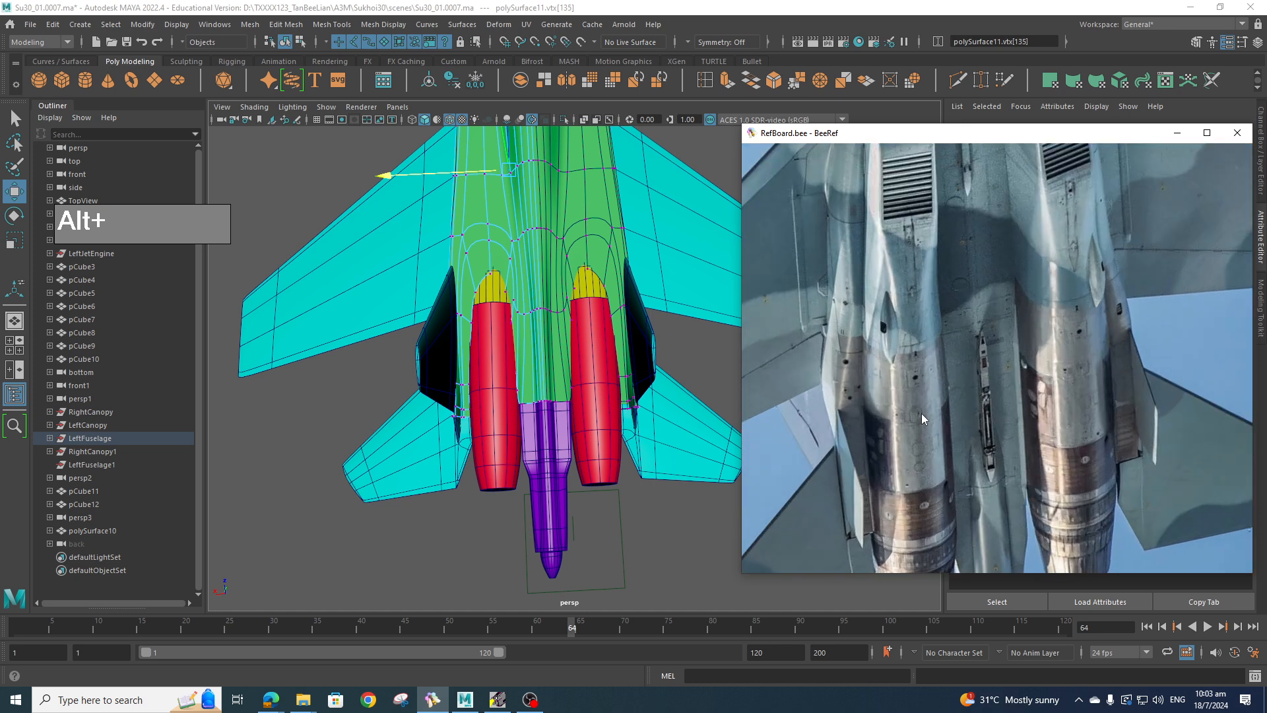
pyautogui.scroll(-1, 922, 417)
pyautogui.scroll(-3, 921, 413)
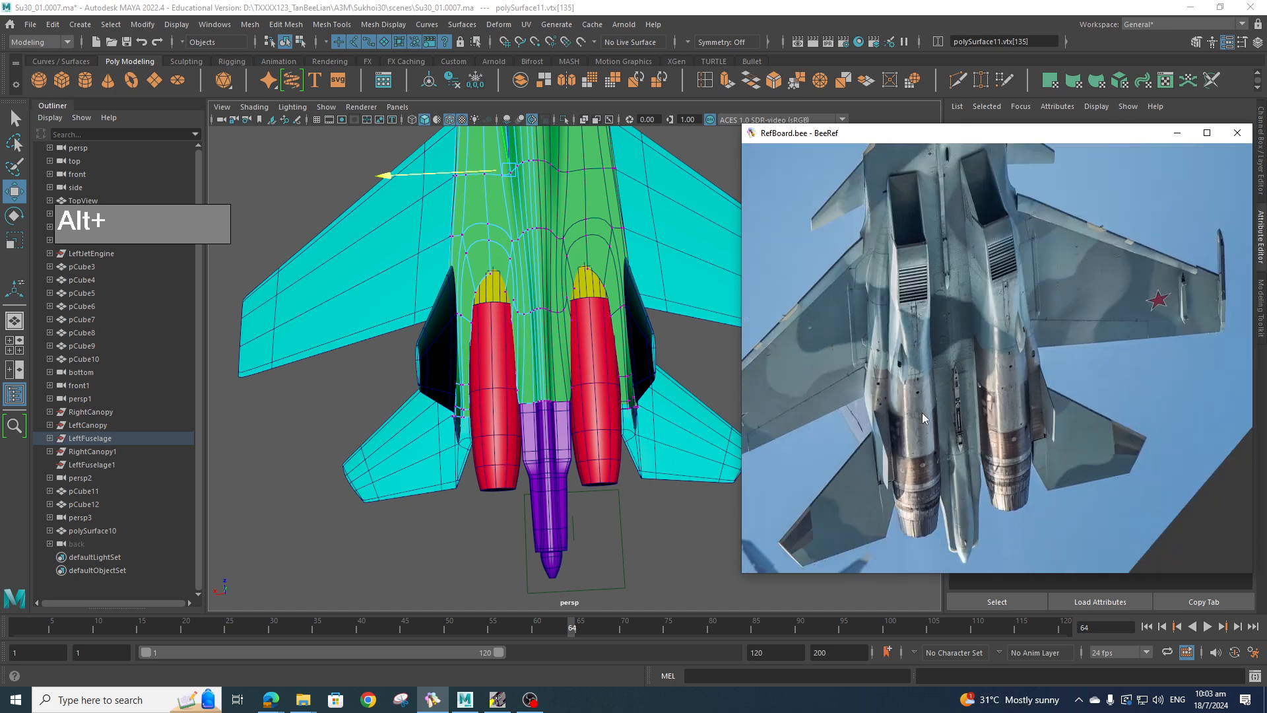
pyautogui.moveTo(925, 429); pyautogui.dragTo(939, 481, button='middle')
pyautogui.scroll(2, 939, 481)
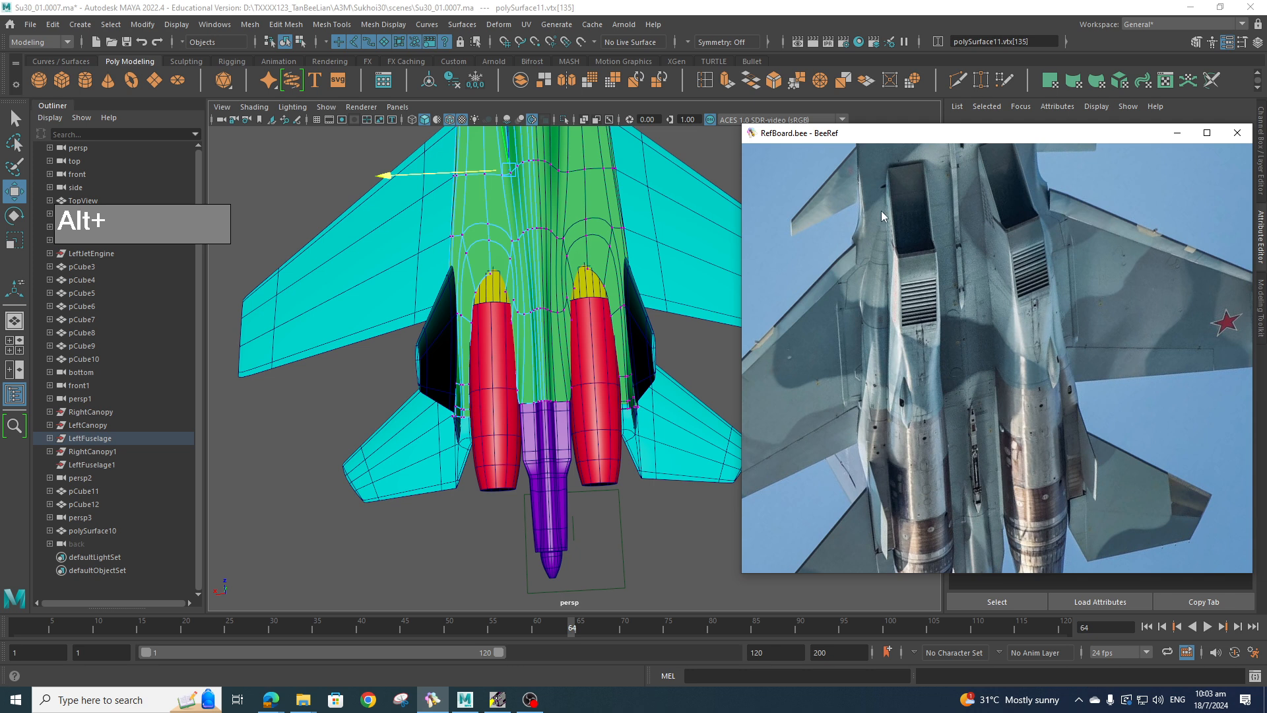
pyautogui.keyDown('alt'); pyautogui.moveTo(523, 297); pyautogui.dragTo(627, 528); pyautogui.keyUp('alt')
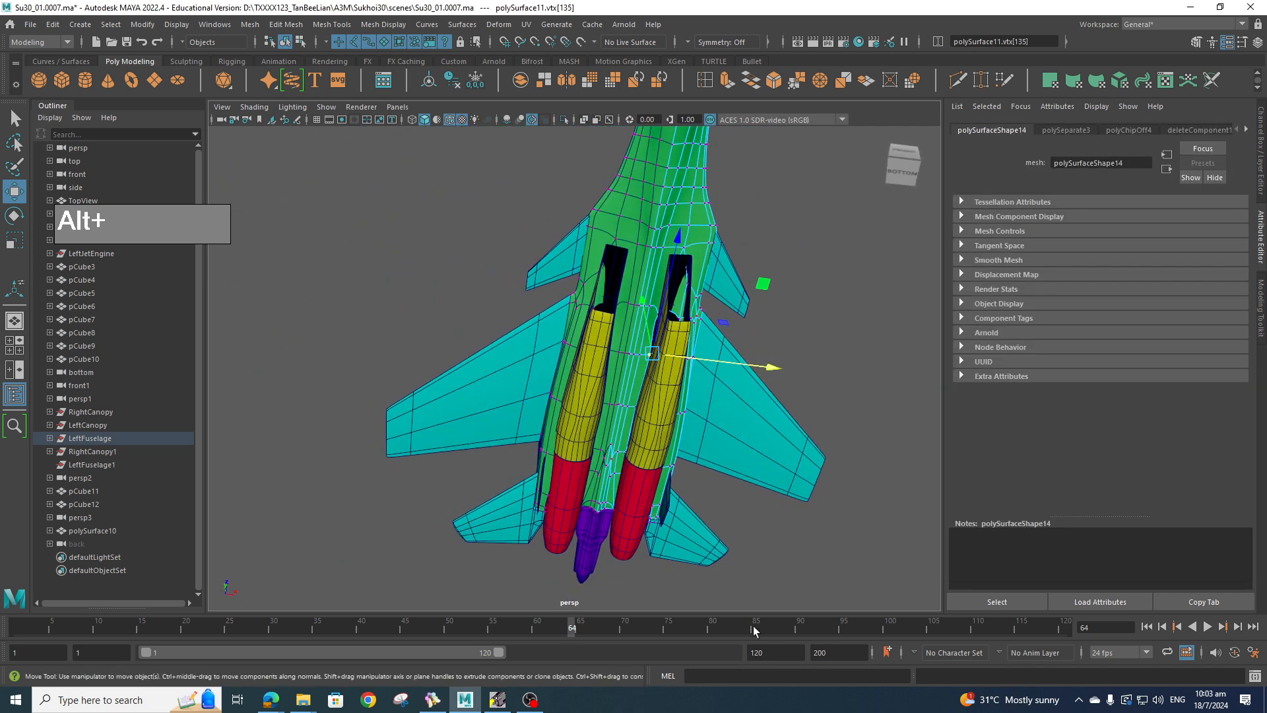
pyautogui.click(441, 701)
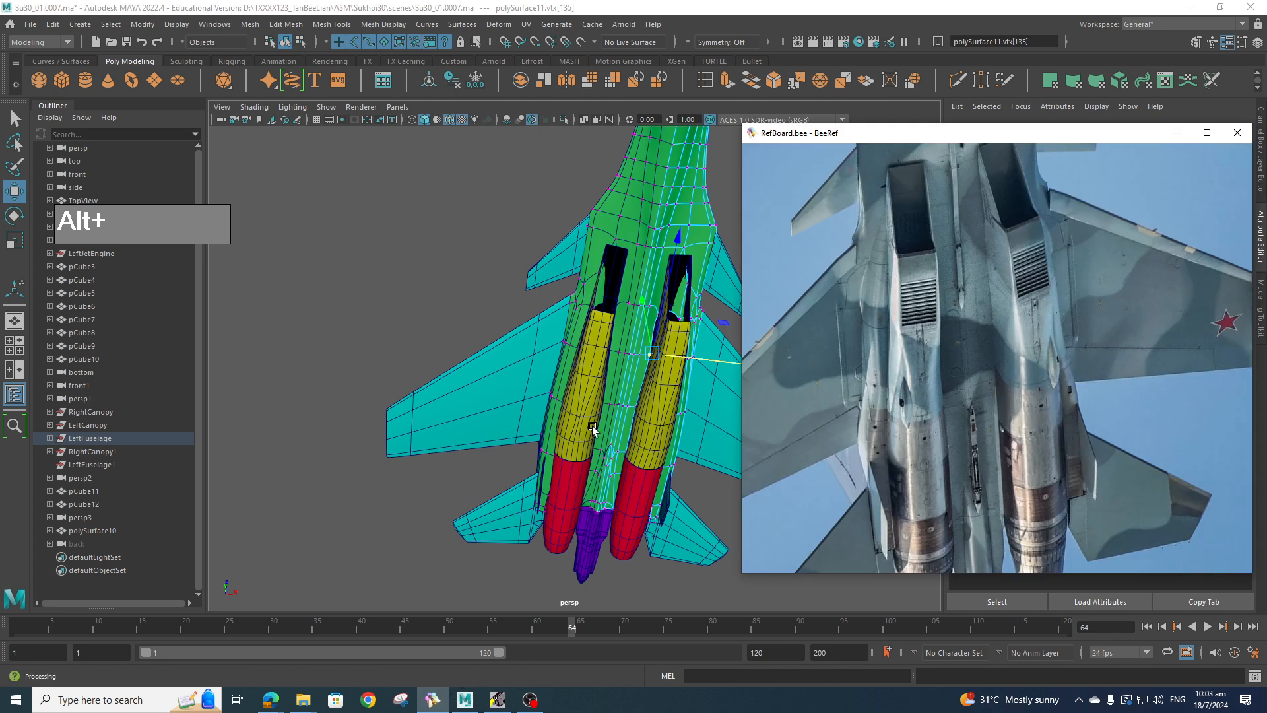
# - Switch the opposite fuselage half to vertex editing and lower two vertices on its side strip between the wing and the yellow intake
pyautogui.click(574, 343)
pyautogui.moveTo(596, 397)
pyautogui.keyDown('alt'); pyautogui.mouseDown()
pyautogui.moveTo(611, 415)
pyautogui.moveTo(584, 404)
pyautogui.mouseUp(); pyautogui.keyUp('alt')
pyautogui.moveTo(584, 403); pyautogui.dragTo(557, 363, button='right')
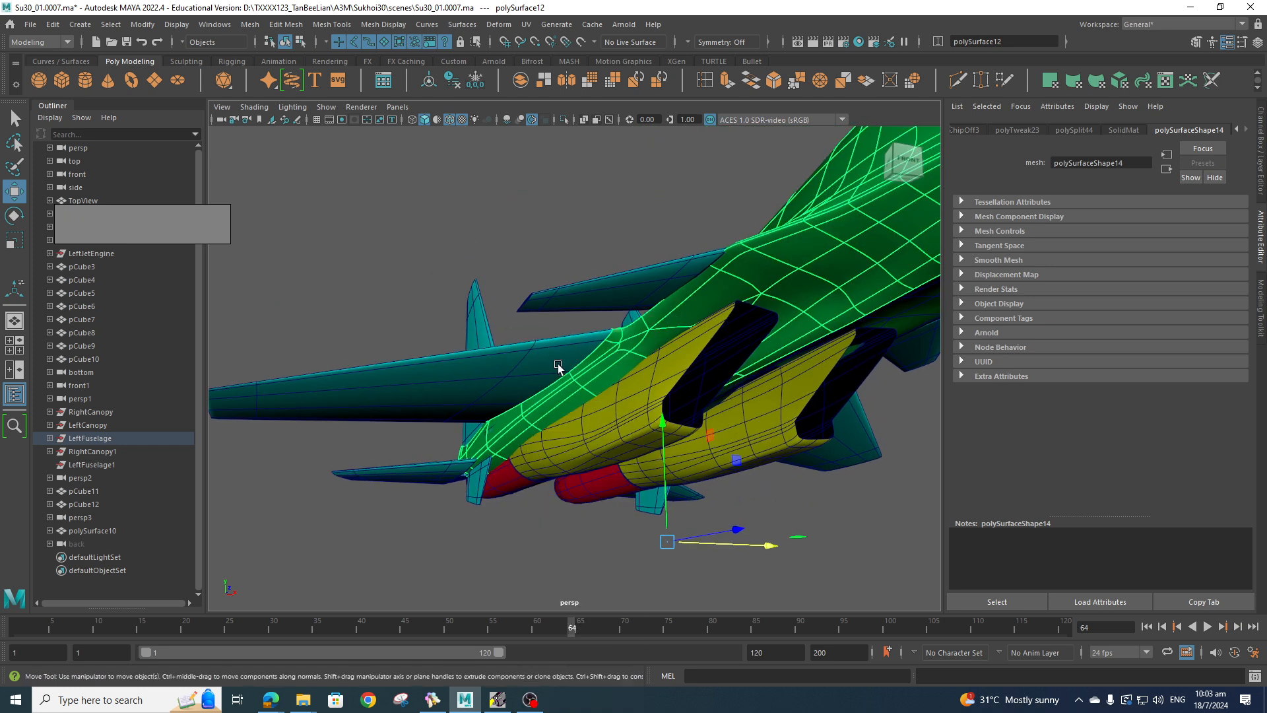
pyautogui.click(582, 385)
pyautogui.scroll(5, 605, 402)
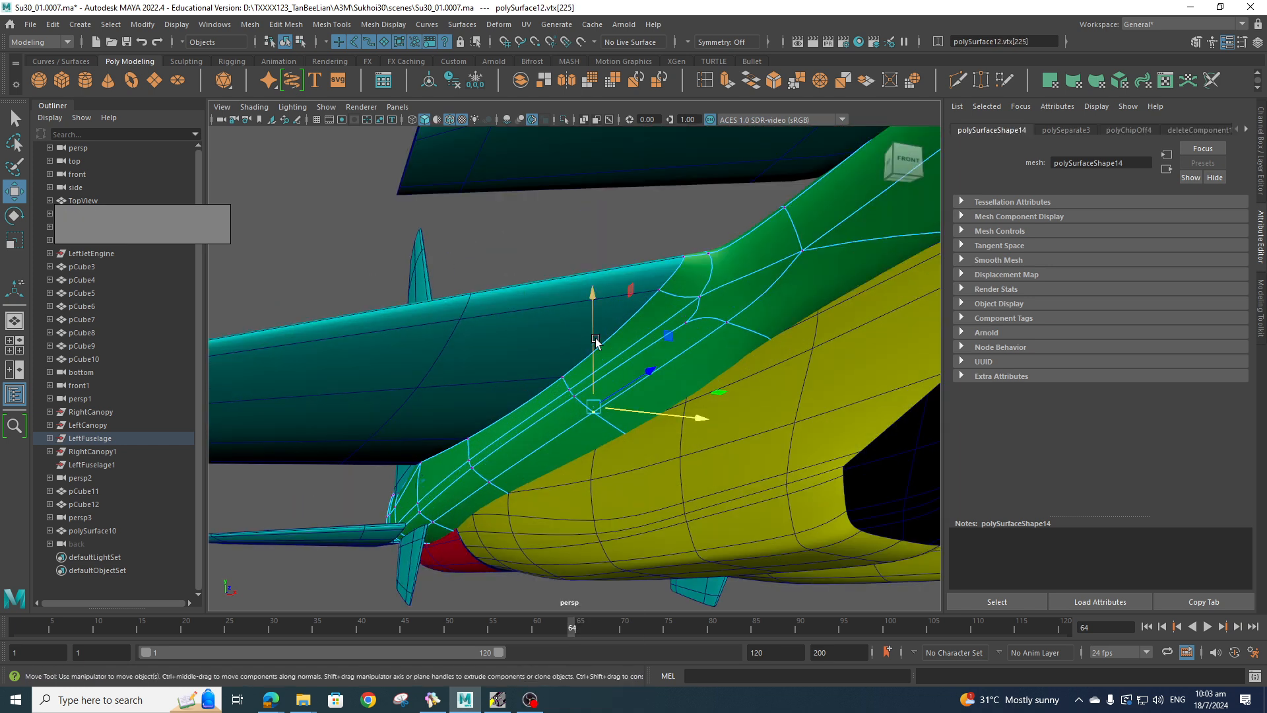
pyautogui.moveTo(595, 343); pyautogui.dragTo(593, 353)
pyautogui.click(579, 396)
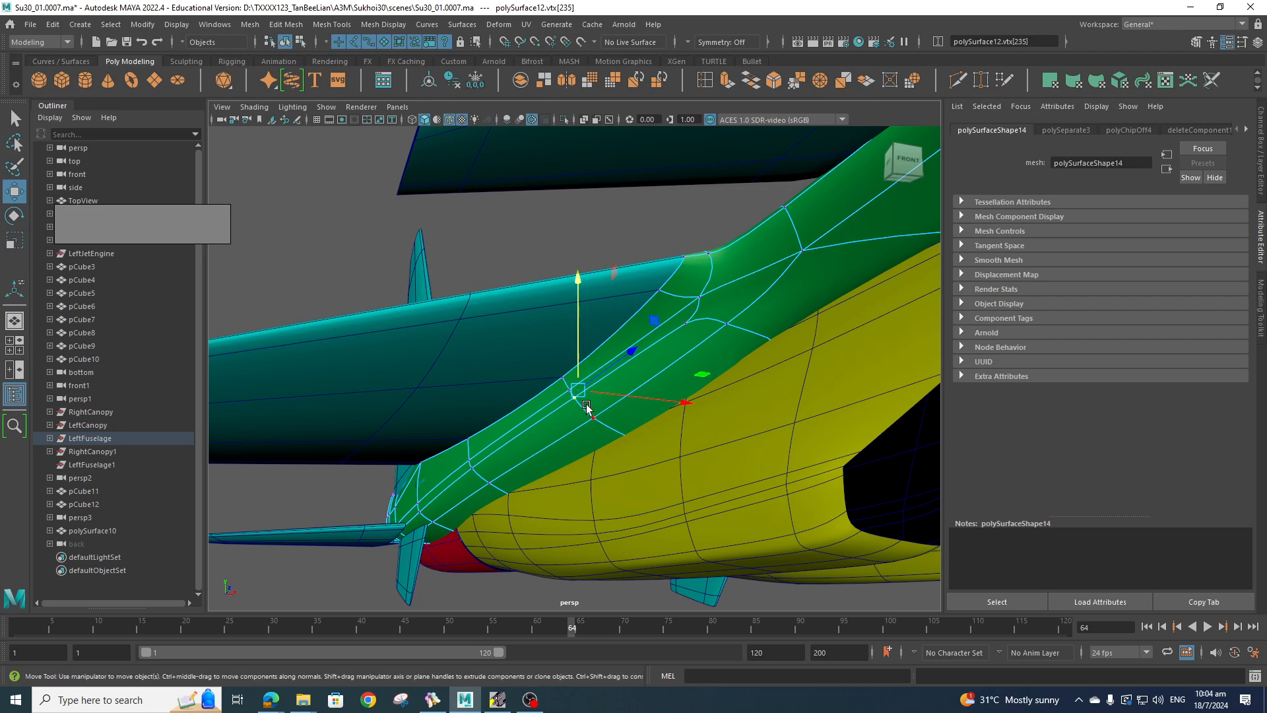
pyautogui.keyDown('ctrl'); pyautogui.keyDown('shift'); pyautogui.moveTo(586, 406); pyautogui.dragTo(642, 414); pyautogui.keyUp('shift'); pyautogui.keyUp('ctrl')
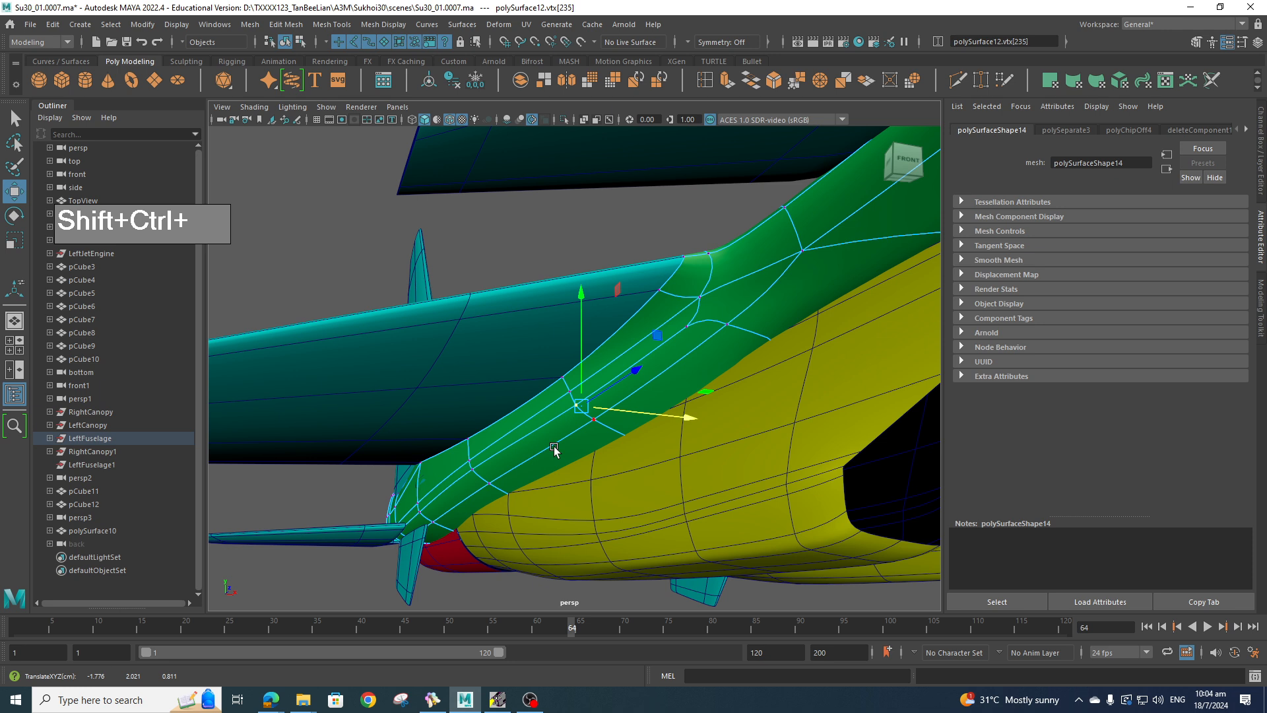
# - Adjust the vertices farther aft on the same fuselage strip, and check the junction with the nacelle from behind and the side
pyautogui.click(479, 473)
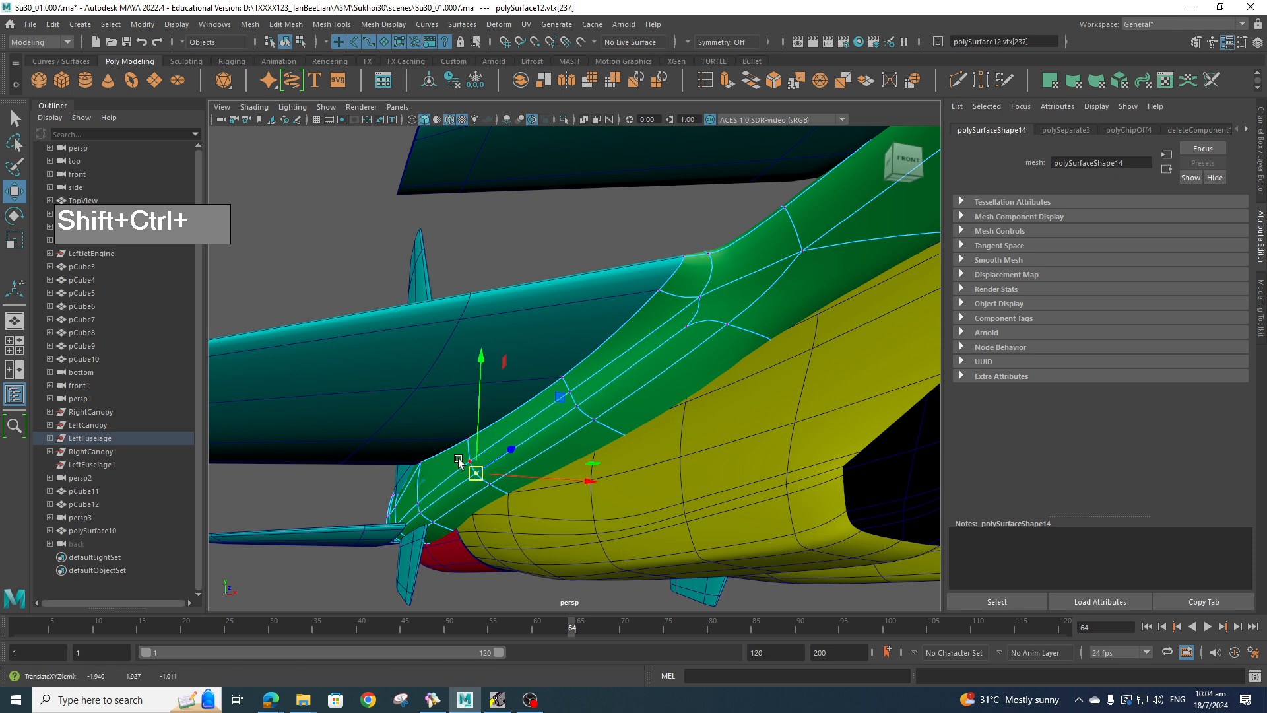
pyautogui.click(466, 460)
pyautogui.keyDown('alt'); pyautogui.moveTo(520, 444); pyautogui.dragTo(693, 433); pyautogui.keyUp('alt')
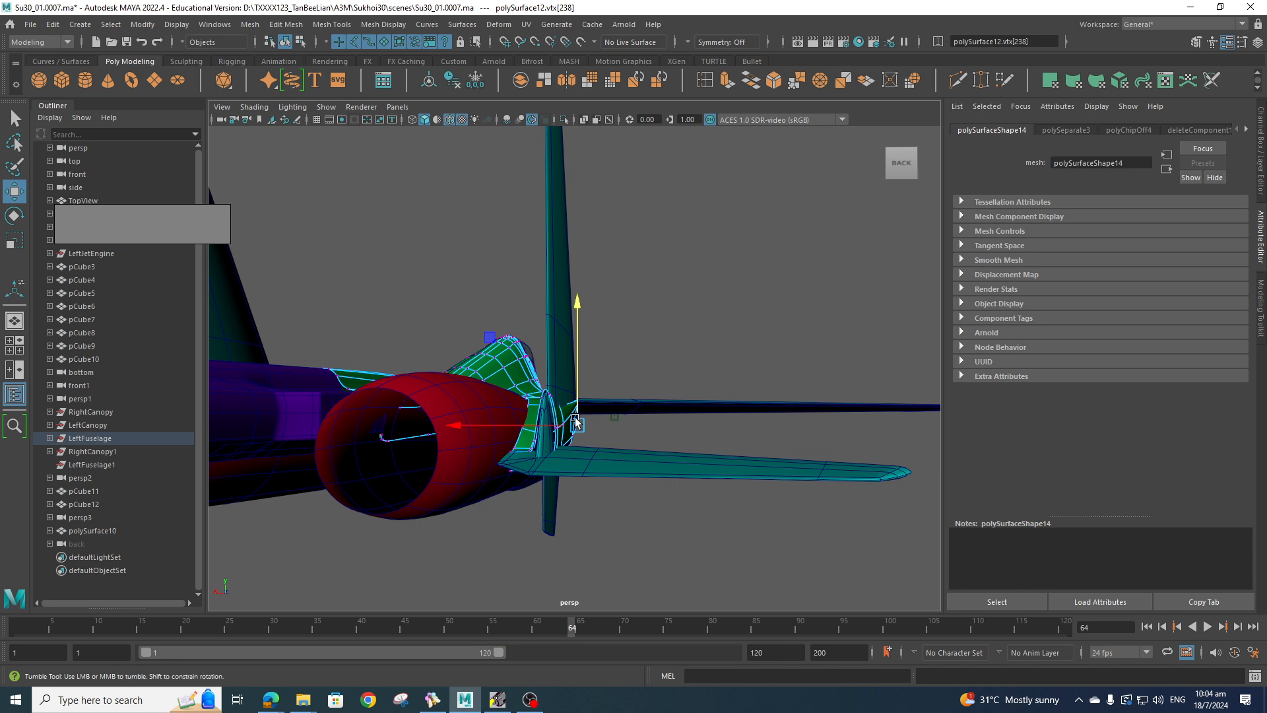
pyautogui.keyDown('alt'); pyautogui.moveTo(573, 423); pyautogui.dragTo(788, 401); pyautogui.keyUp('alt')
pyautogui.click(776, 381)
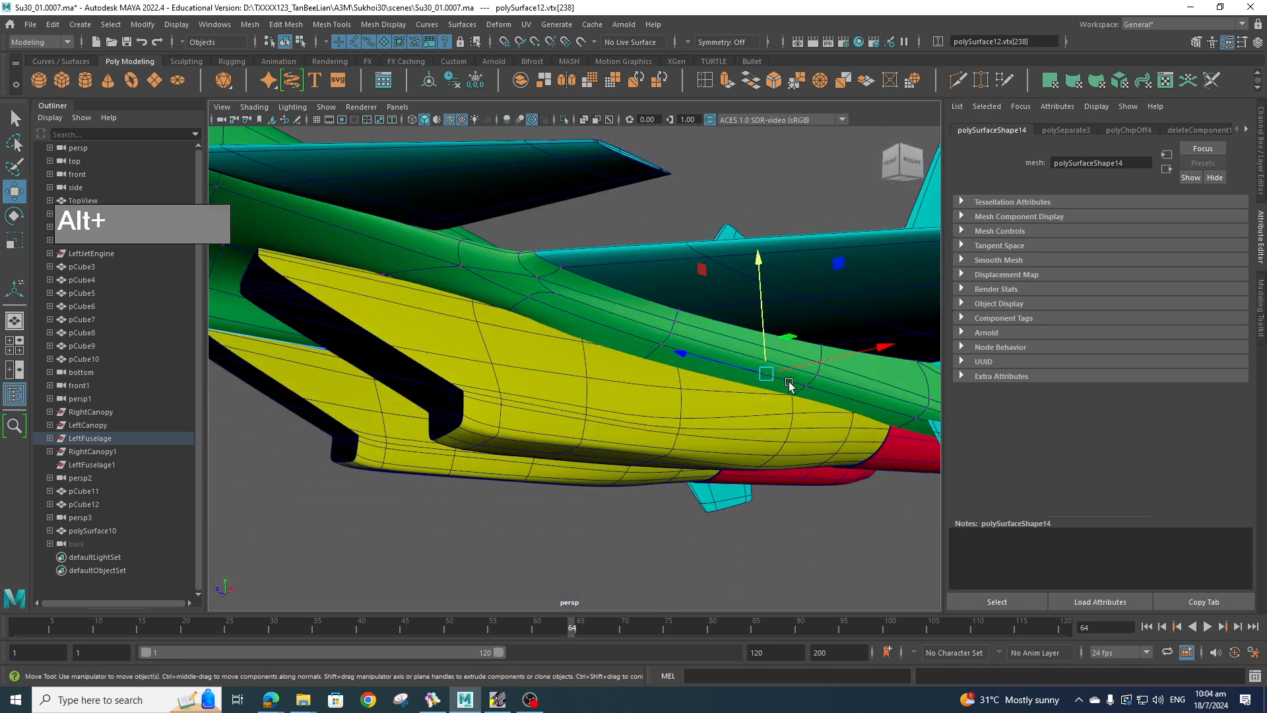
pyautogui.keyDown('alt'); pyautogui.moveTo(789, 444); pyautogui.dragTo(714, 454); pyautogui.keyUp('alt')
pyautogui.scroll(-4, 798, 450)
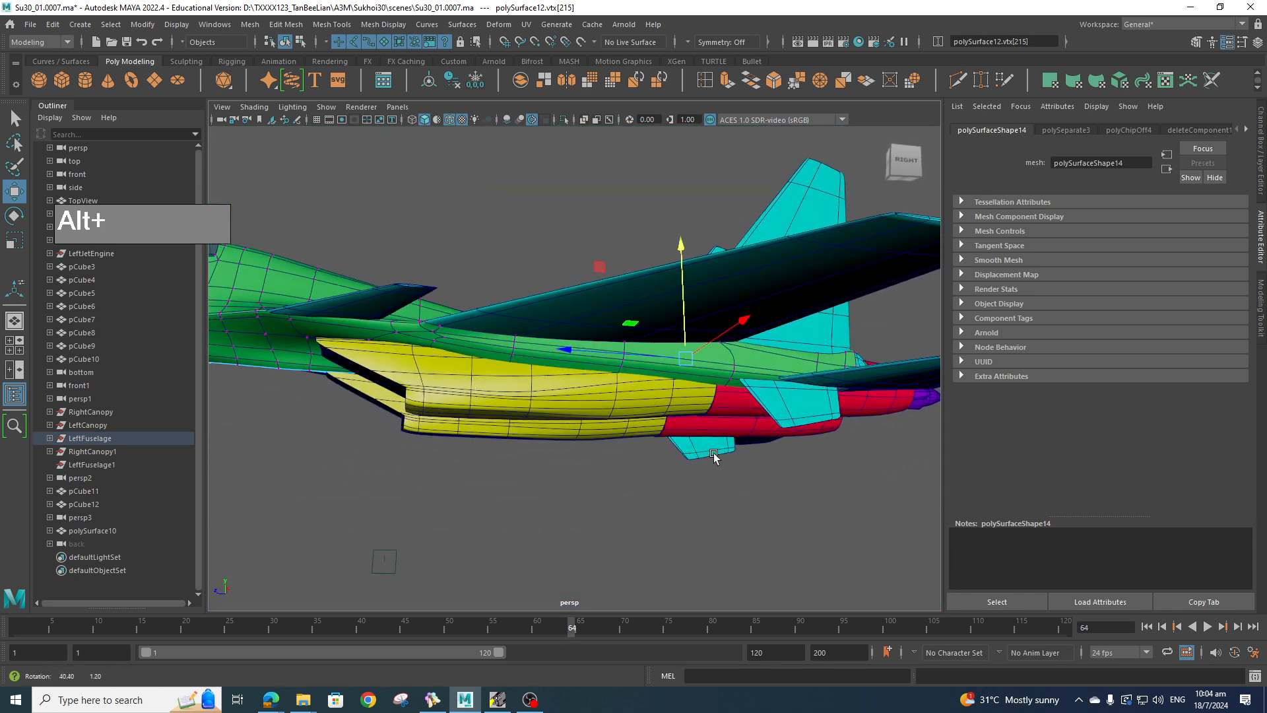
# - Switch the near fuselage half to vertex editing and adjust a vertex on its side strip at the wing root above the yellow intake
pyautogui.keyDown('alt'); pyautogui.moveTo(714, 454); pyautogui.dragTo(750, 463, button='middle'); pyautogui.keyUp('alt')
pyautogui.scroll(9, 739, 496)
pyautogui.scroll(-8, 782, 474)
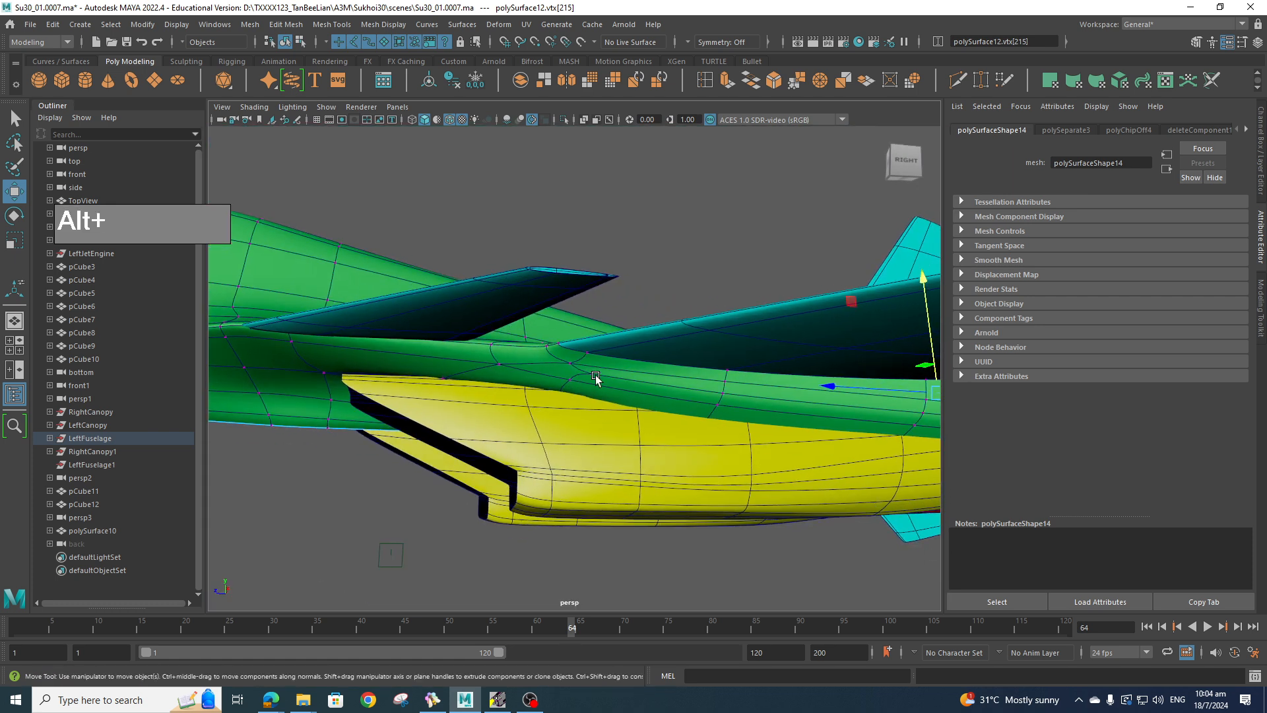
pyautogui.click(660, 363)
pyautogui.keyDown('alt'); pyautogui.moveTo(645, 404); pyautogui.dragTo(696, 399); pyautogui.keyUp('alt')
pyautogui.click(839, 370)
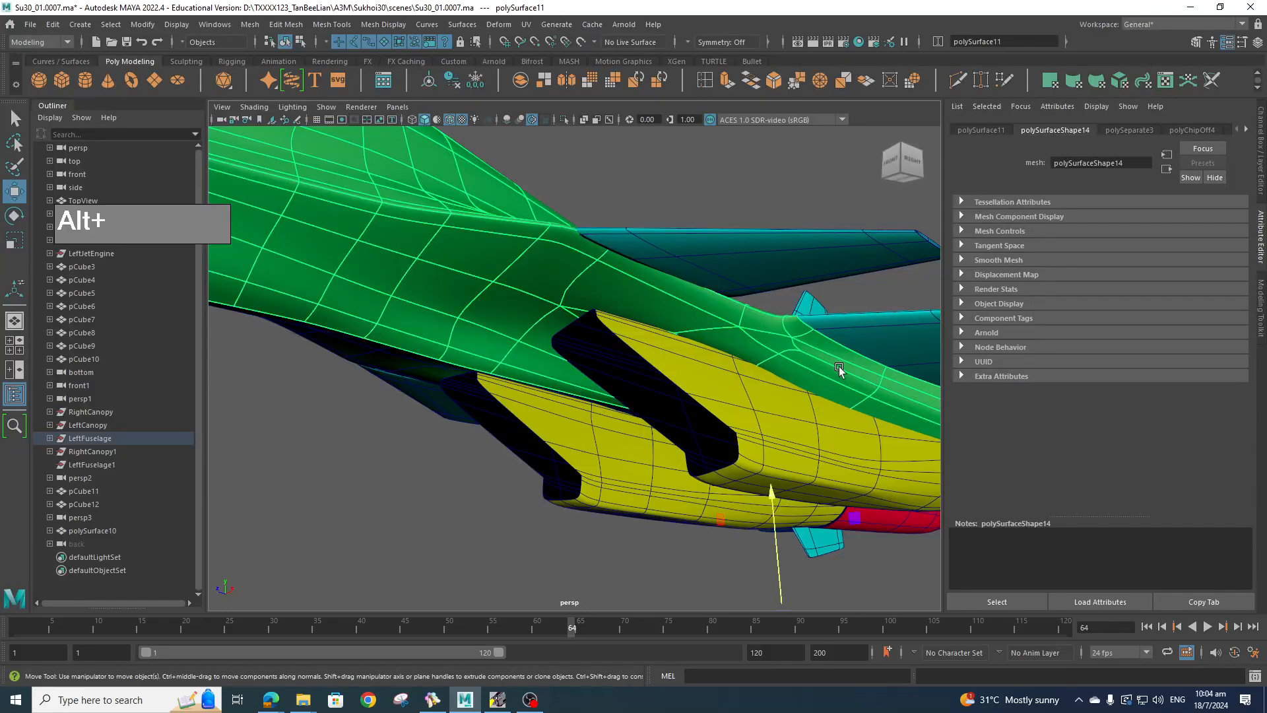
pyautogui.moveTo(818, 354); pyautogui.dragTo(757, 338, button='right')
pyautogui.click(810, 363)
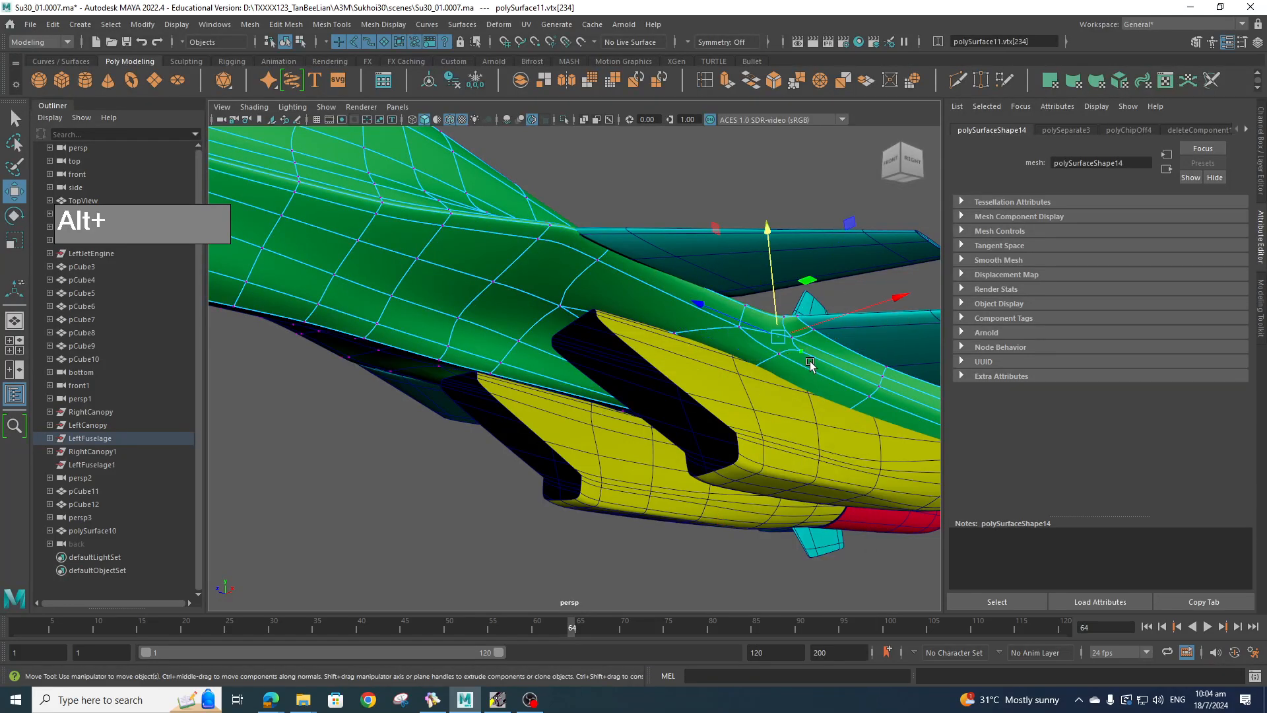
pyautogui.keyDown('alt'); pyautogui.moveTo(823, 378); pyautogui.dragTo(757, 408); pyautogui.keyUp('alt')
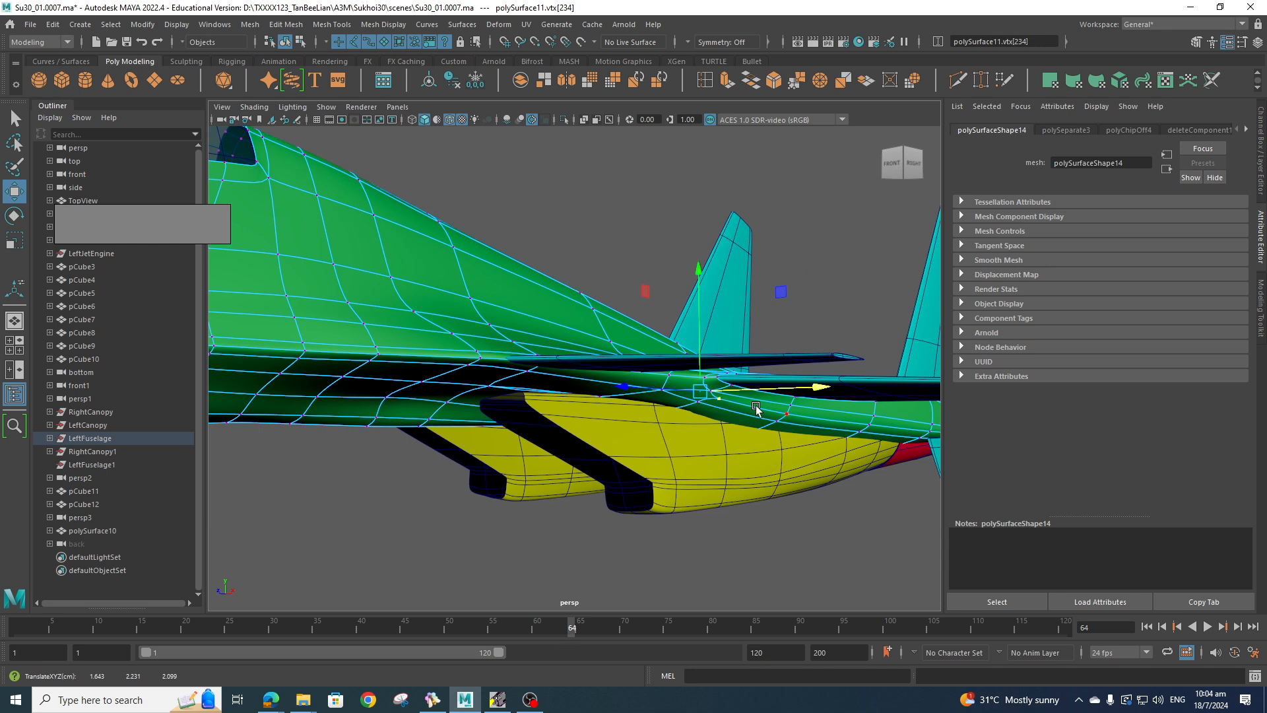
pyautogui.scroll(2, 735, 418)
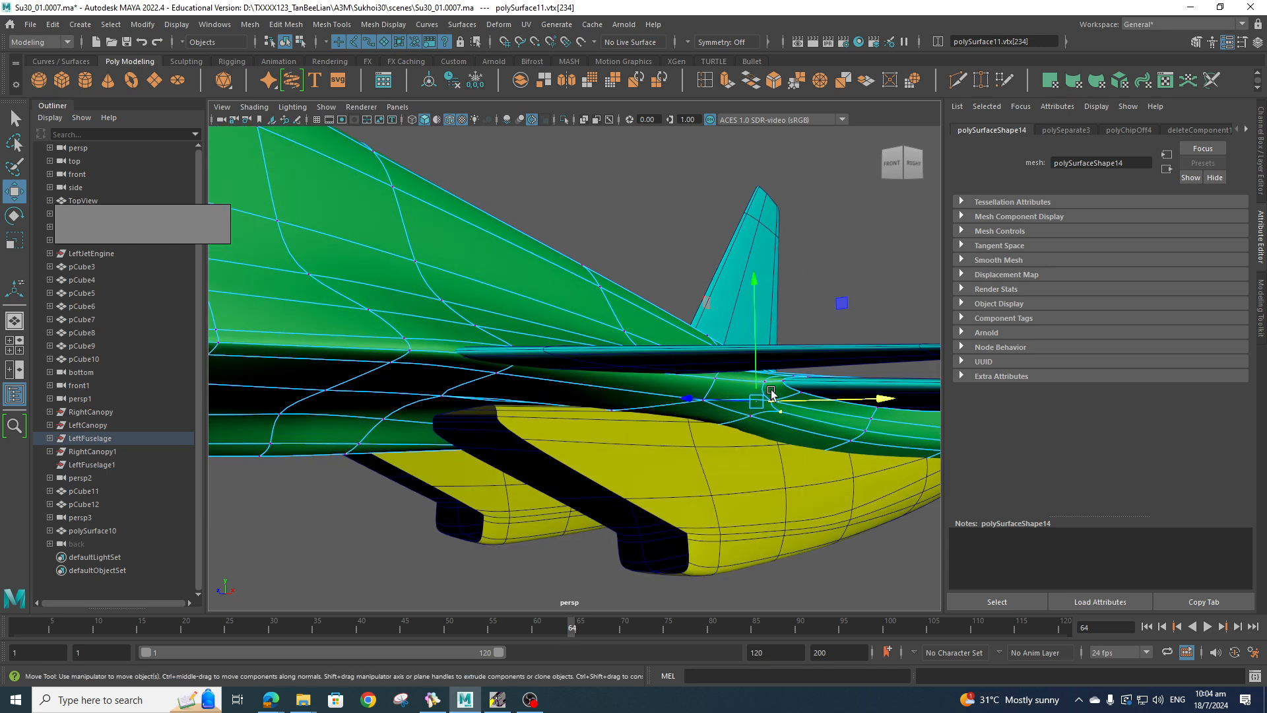
# - Reposition the neighbouring vertices on the fuselage side strip so that its lower edge meets the top of the yellow intake
pyautogui.click(765, 409)
pyautogui.moveTo(817, 402); pyautogui.dragTo(810, 429)
pyautogui.click(824, 422)
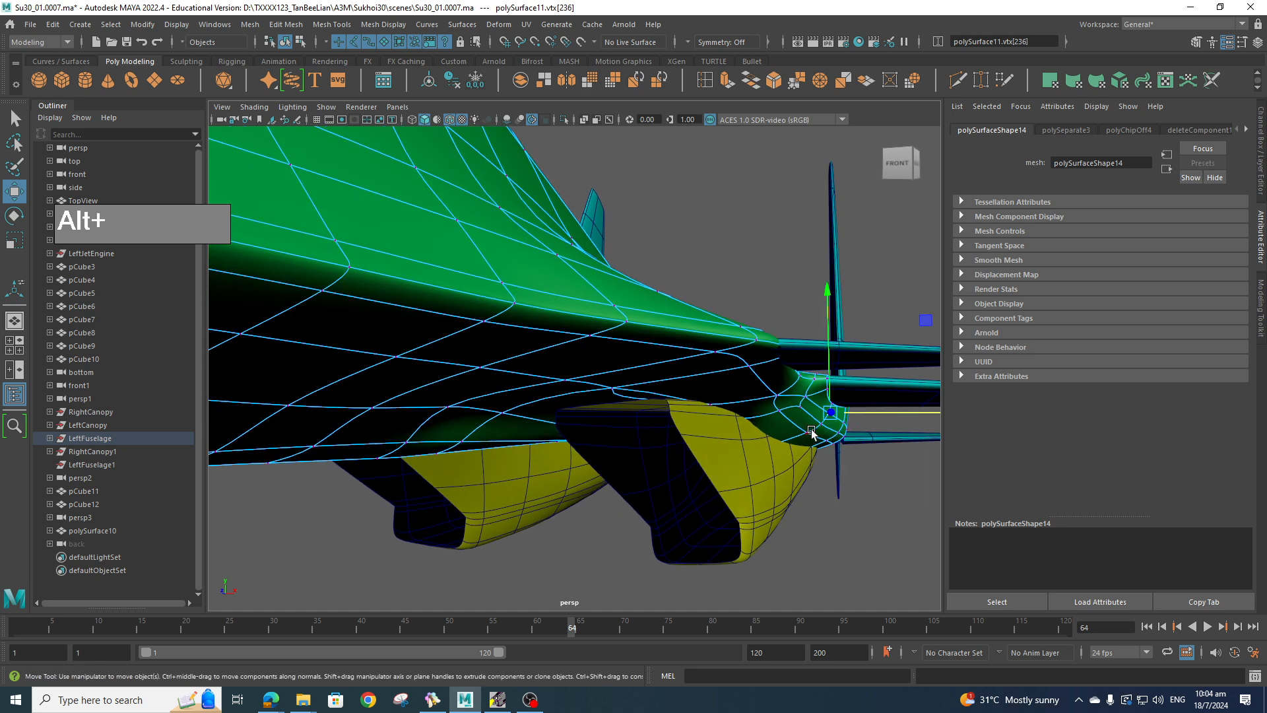
pyautogui.click(811, 429)
pyautogui.click(815, 399)
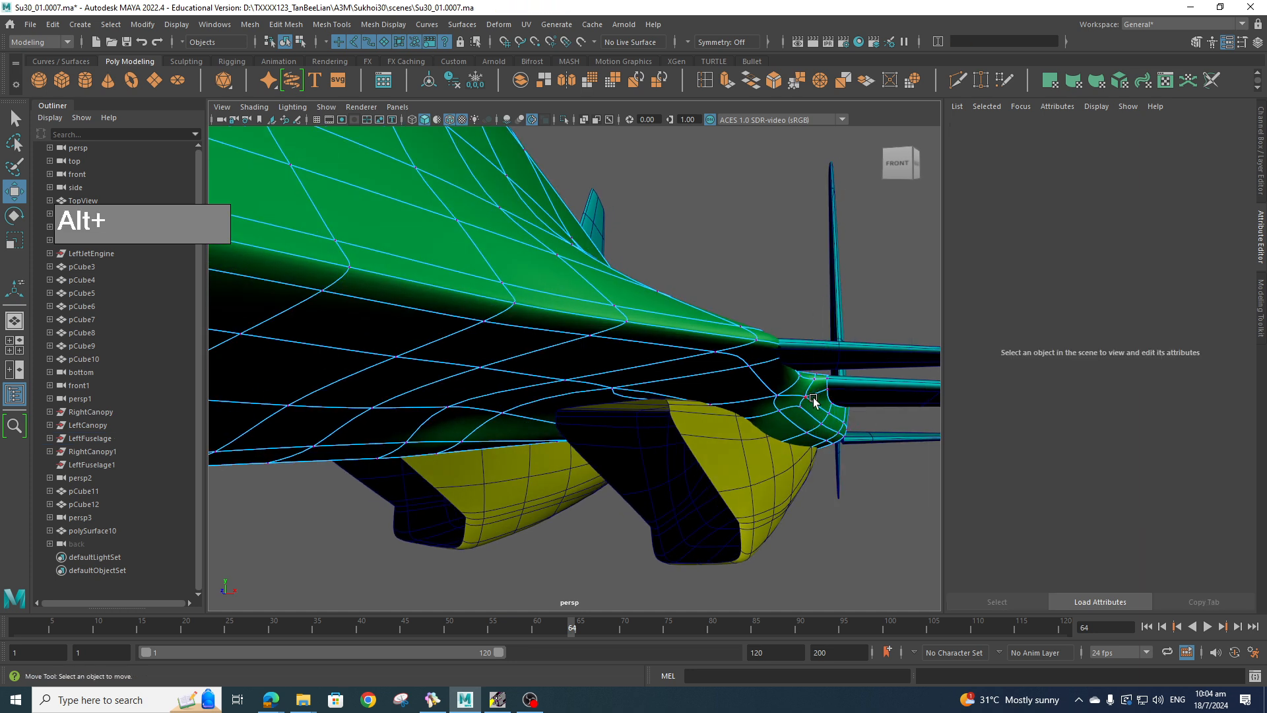
pyautogui.click(809, 435)
pyautogui.moveTo(810, 417); pyautogui.dragTo(745, 398)
pyautogui.click(745, 423)
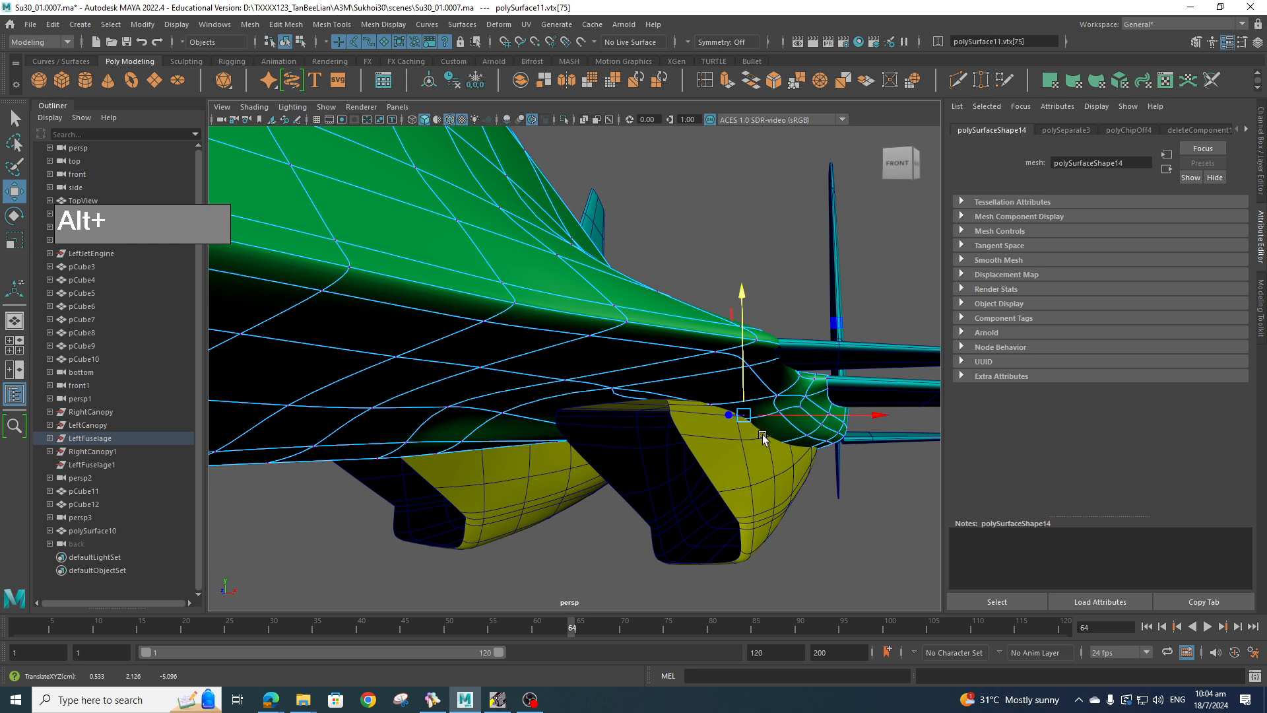
pyautogui.keyDown('alt'); pyautogui.moveTo(761, 449); pyautogui.dragTo(723, 449); pyautogui.keyUp('alt')
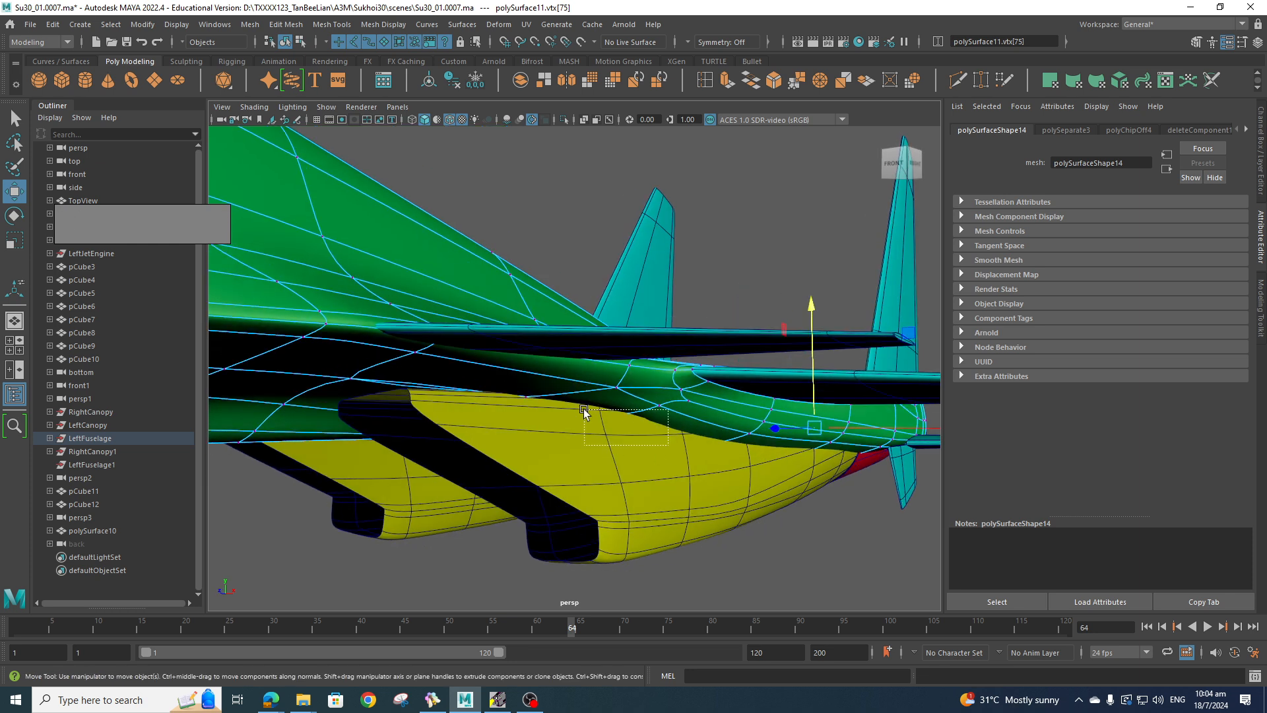
# - Select the vertices where the fuselage edge meets the intake and check the junction from the side
pyautogui.moveTo(584, 410); pyautogui.dragTo(742, 472)
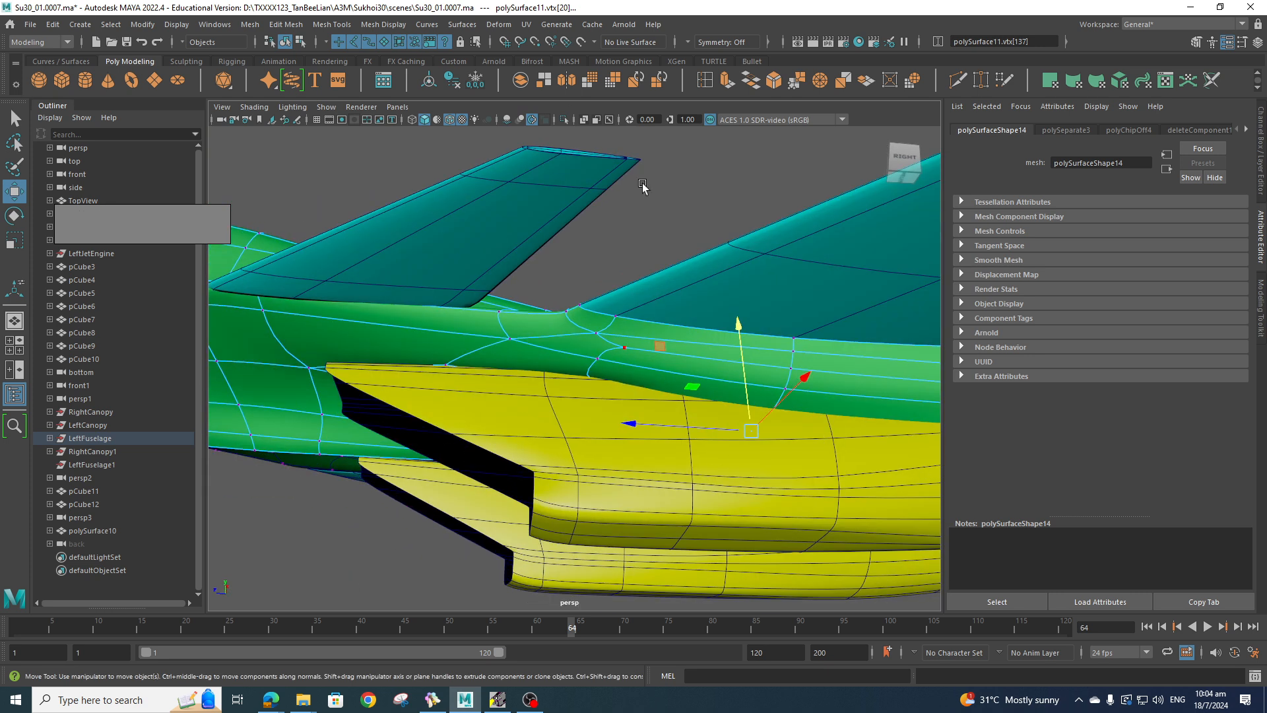
pyautogui.scroll(-1, 666, 366)
pyautogui.scroll(2, 665, 366)
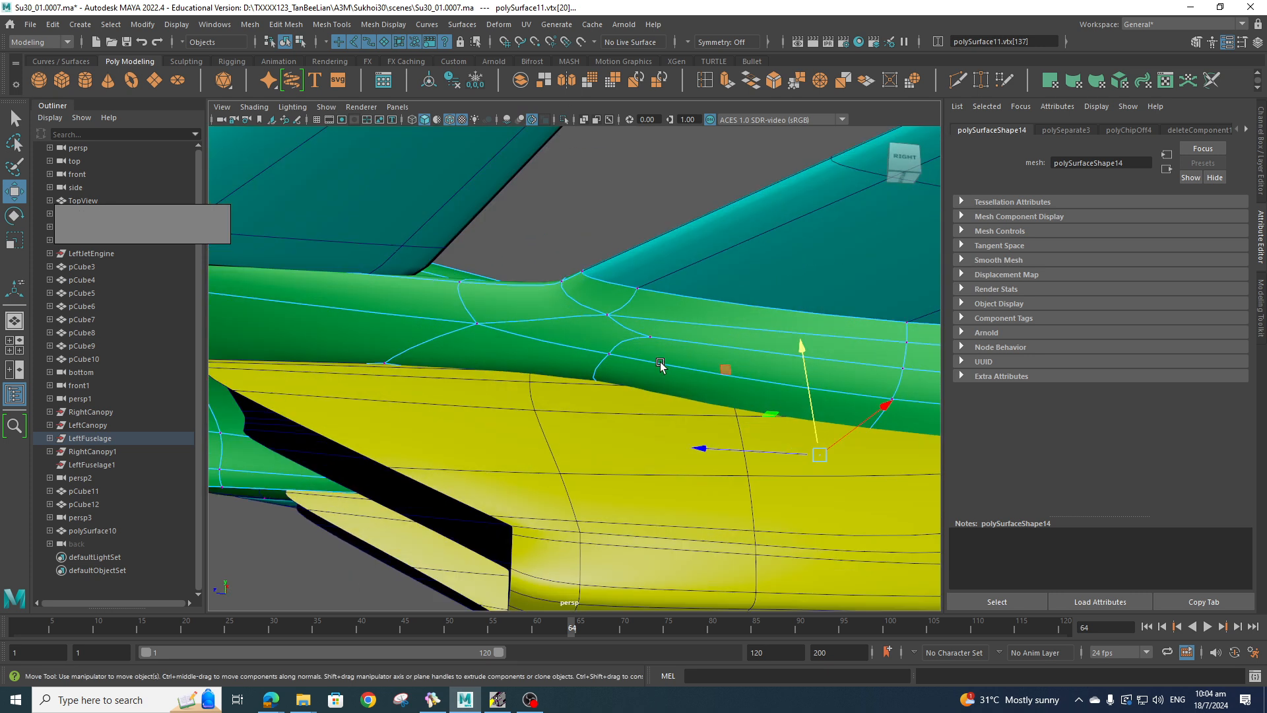
pyautogui.keyDown('alt'); pyautogui.moveTo(658, 361); pyautogui.dragTo(651, 391, button='middle'); pyautogui.keyUp('alt')
pyautogui.keyDown('alt'); pyautogui.moveTo(650, 391); pyautogui.dragTo(706, 388); pyautogui.keyUp('alt')
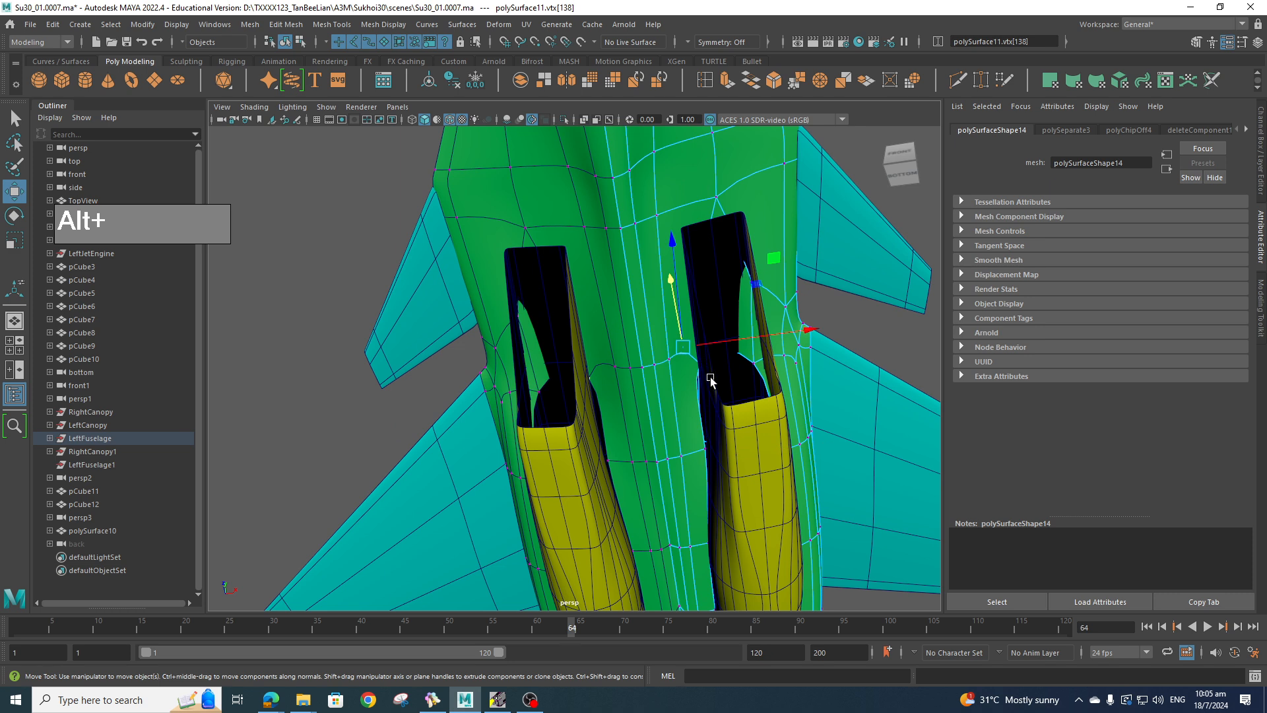
# - Move the fuselage underside vertex beside the intake's inner wall outward to about X 0.64
pyautogui.click(679, 383)
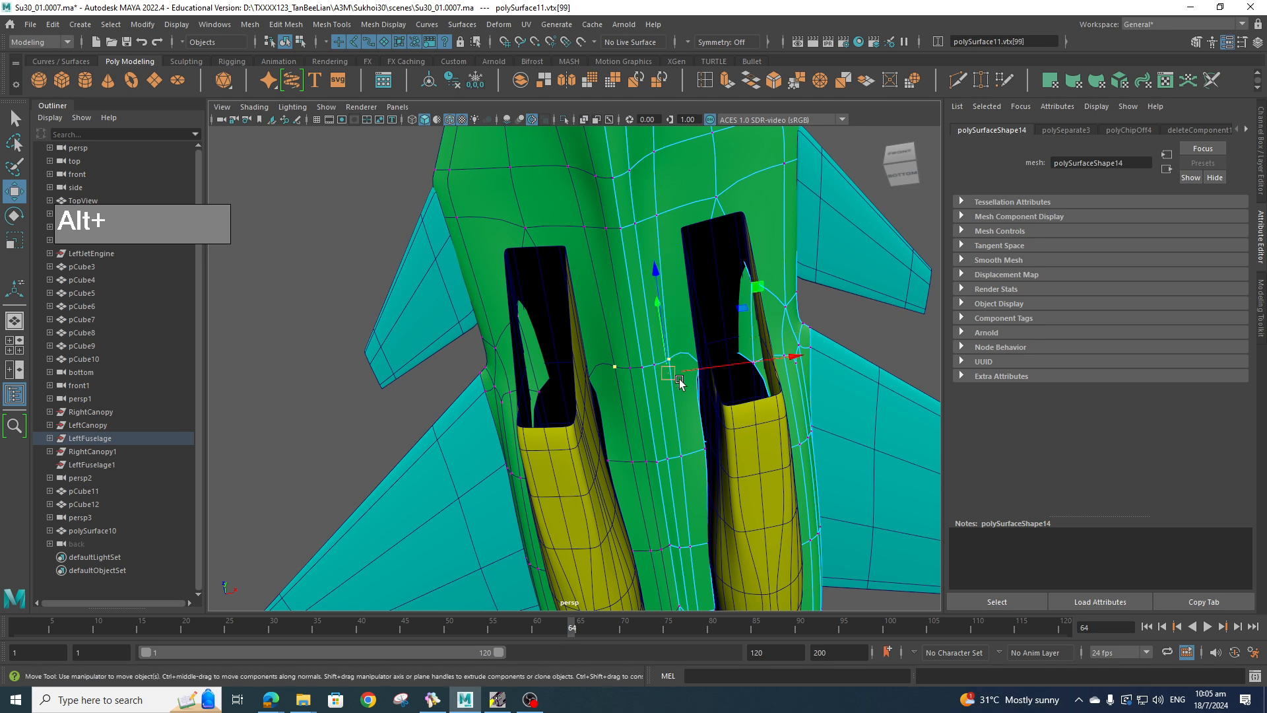
pyautogui.press('Right')
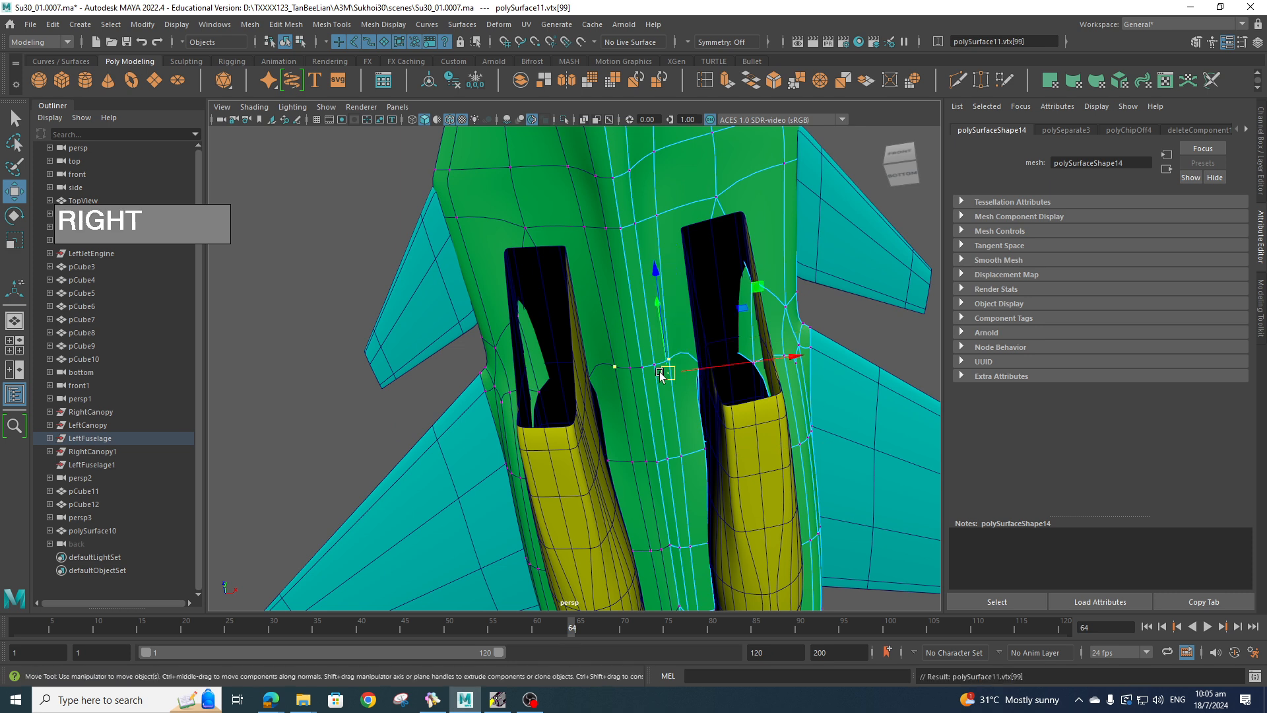
pyautogui.press('Up')
pyautogui.press('Down')
pyautogui.keyDown('alt'); pyautogui.moveTo(660, 376); pyautogui.dragTo(706, 406); pyautogui.keyUp('alt')
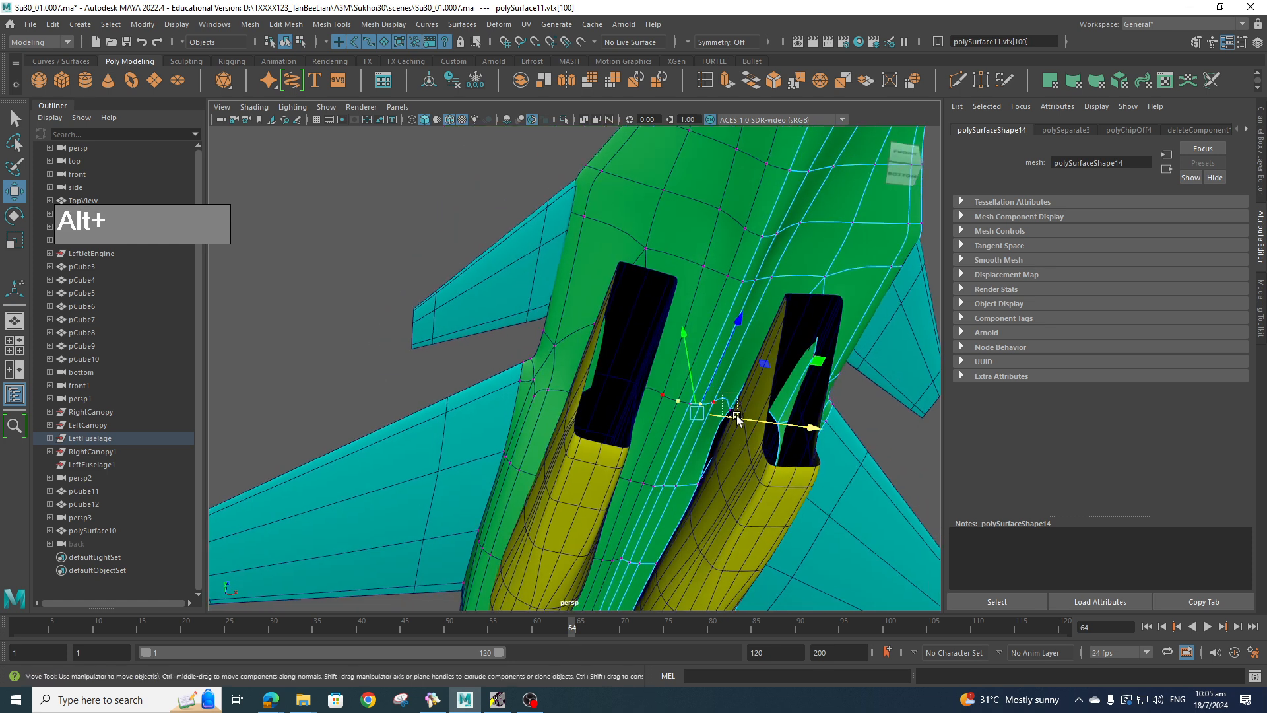
pyautogui.click(722, 396)
pyautogui.keyDown('alt'); pyautogui.moveTo(729, 413); pyautogui.dragTo(724, 460); pyautogui.keyUp('alt')
pyautogui.moveTo(683, 373); pyautogui.dragTo(683, 367)
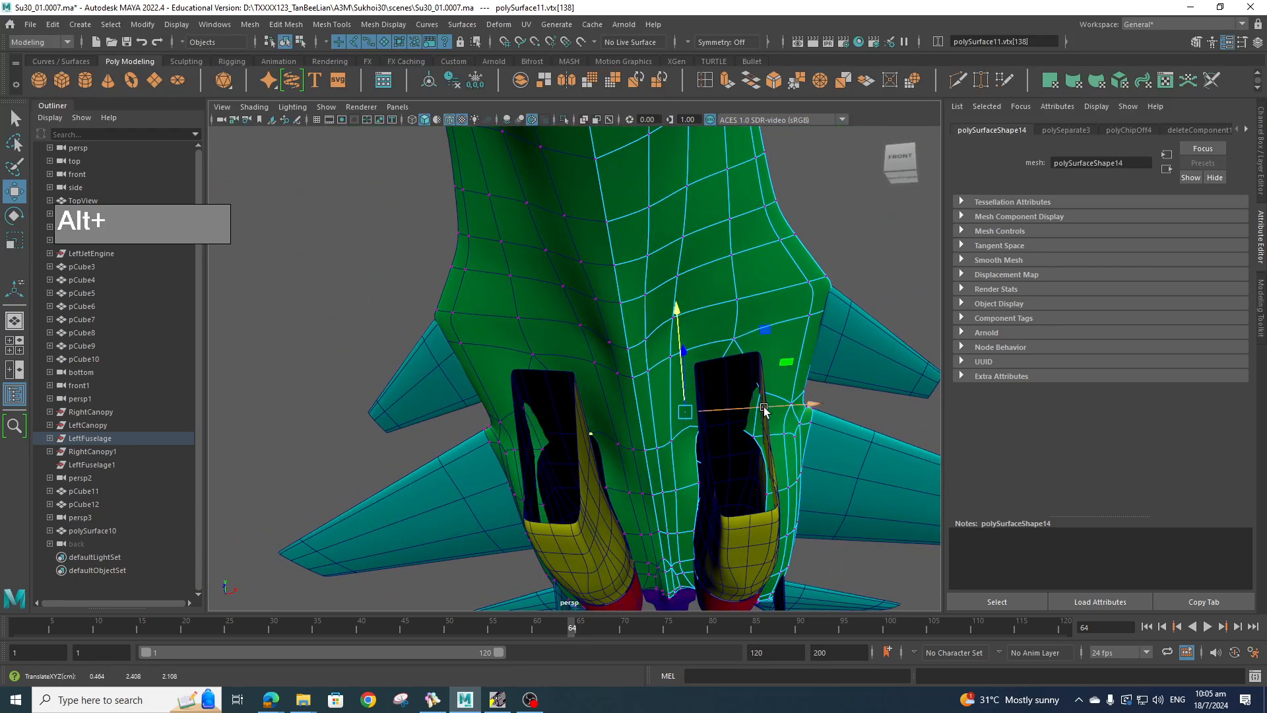
pyautogui.moveTo(764, 409); pyautogui.dragTo(781, 409)
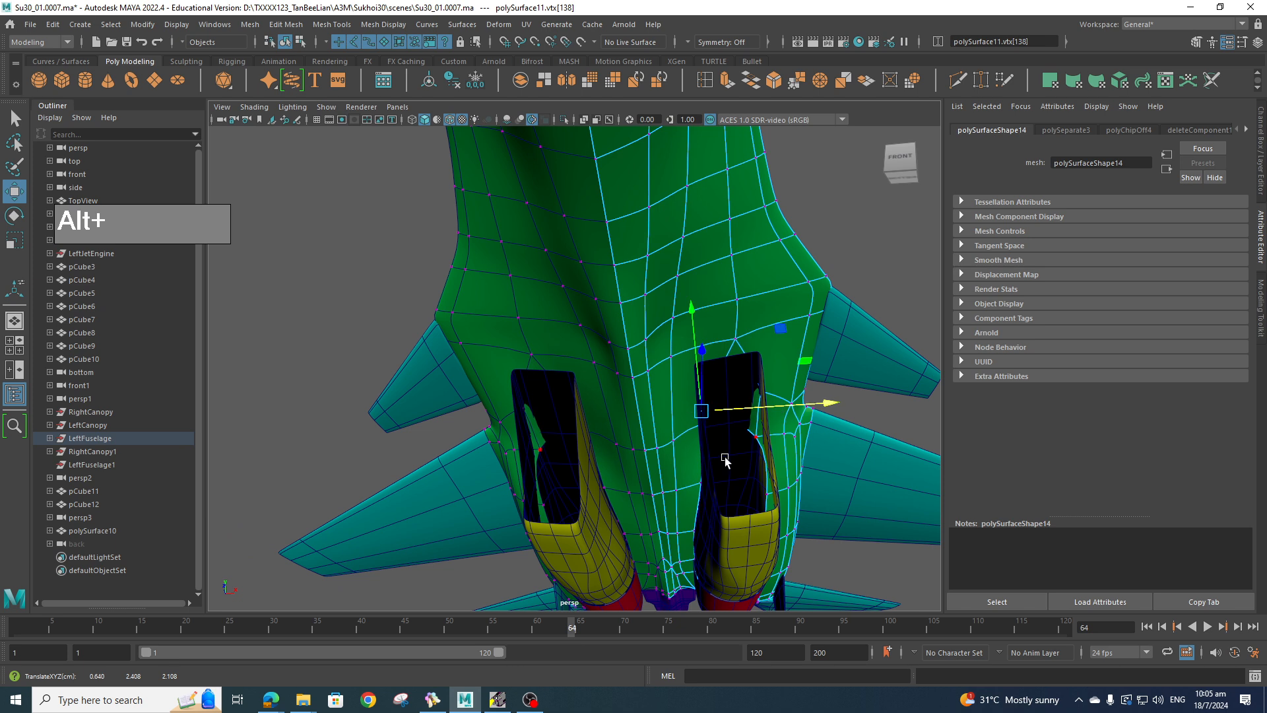
# - Adjust the underside vertices farther aft and on the outer side of the same intake
pyautogui.click(710, 484)
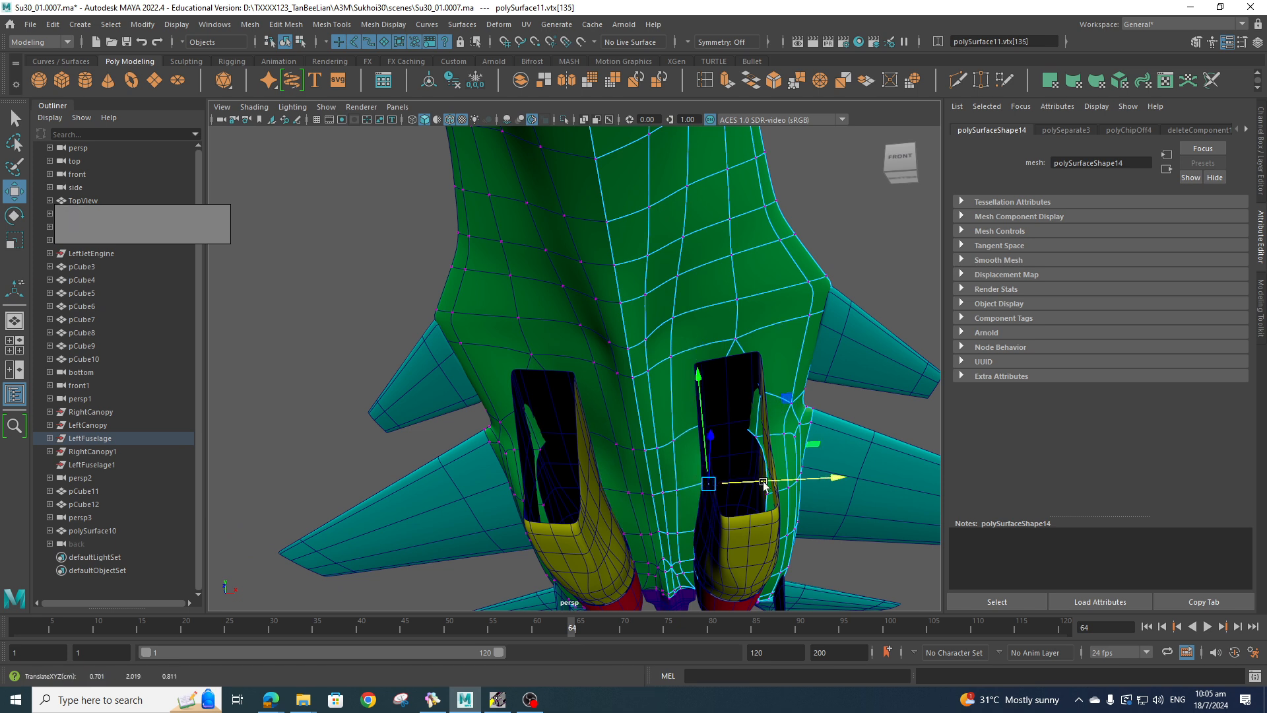
pyautogui.moveTo(759, 485)
pyautogui.keyDown('alt'); pyautogui.mouseDown()
pyautogui.moveTo(747, 489)
pyautogui.moveTo(762, 495)
pyautogui.mouseUp(); pyautogui.keyUp('alt')
pyautogui.keyDown('alt'); pyautogui.moveTo(764, 496); pyautogui.dragTo(773, 407); pyautogui.keyUp('alt')
pyautogui.click(763, 451)
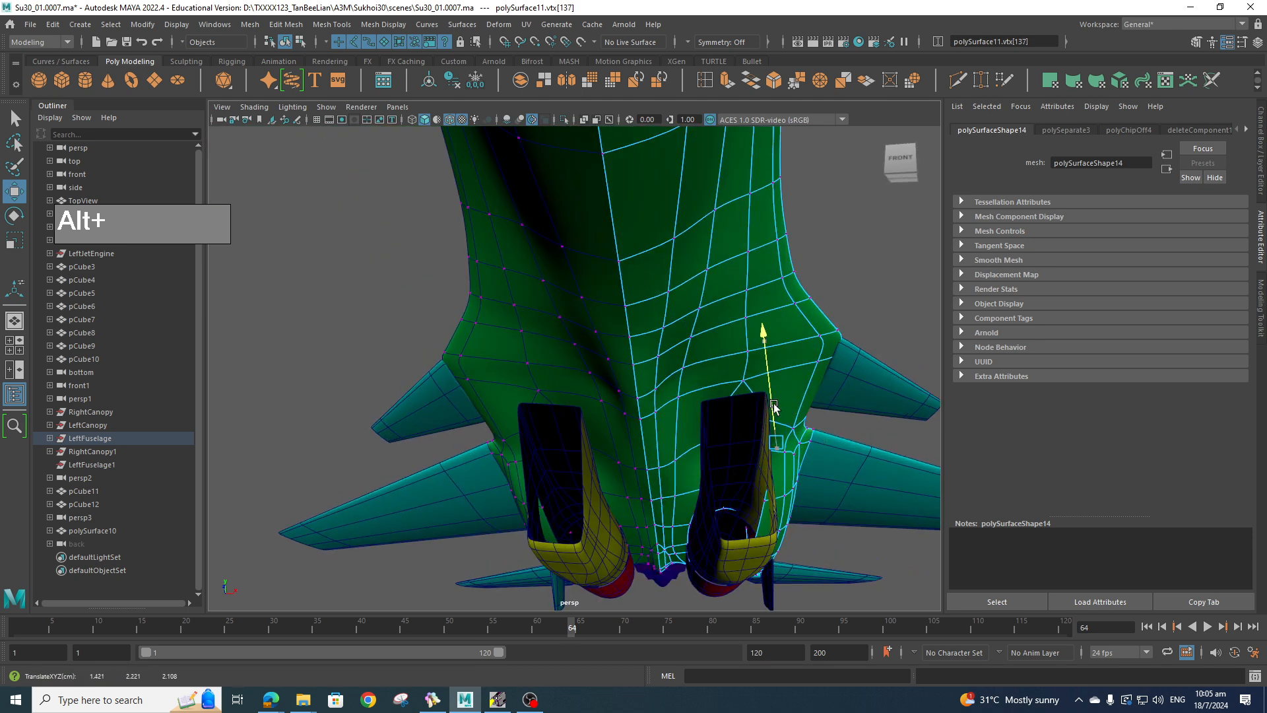
# - View the whole aircraft from the side, switch to BeeRef, and browse the board for a side photo of the forward fuselage
pyautogui.click(876, 521)
pyautogui.scroll(-3, 856, 507)
pyautogui.keyDown('alt'); pyautogui.moveTo(856, 504); pyautogui.dragTo(726, 492); pyautogui.keyUp('alt')
pyautogui.scroll(-3, 734, 504)
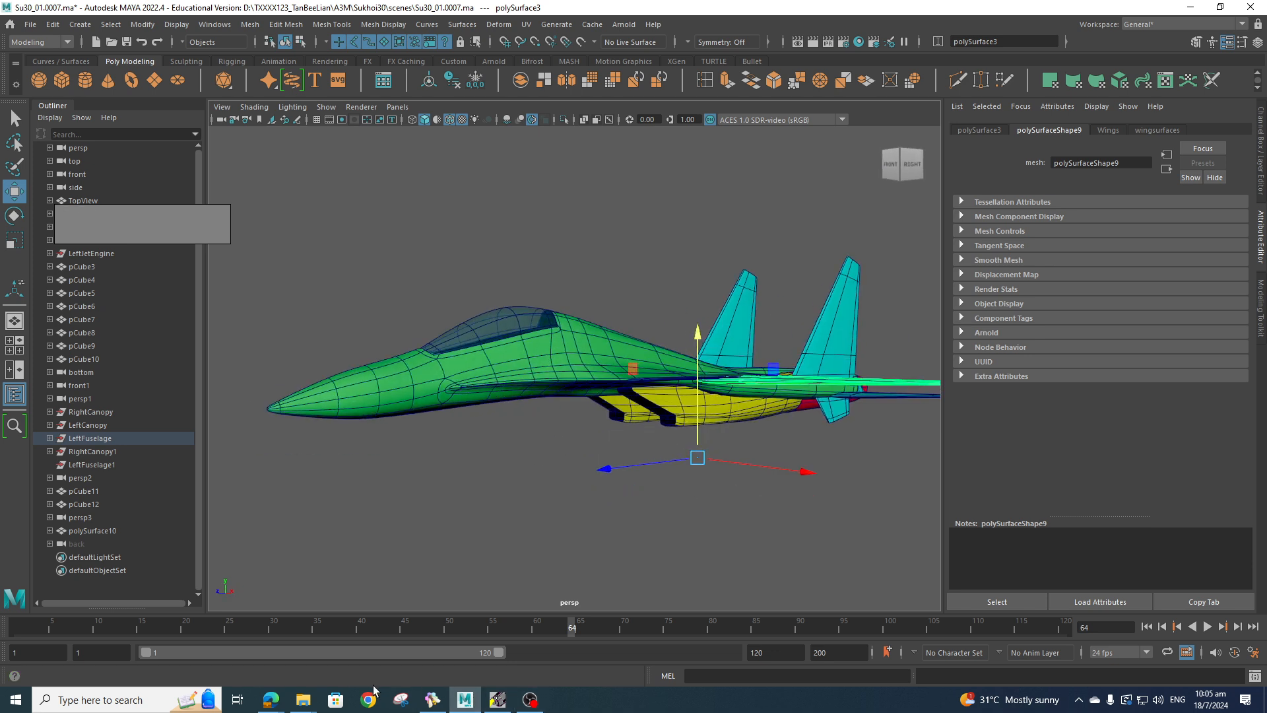
pyautogui.click(432, 700)
pyautogui.scroll(-10, 1010, 521)
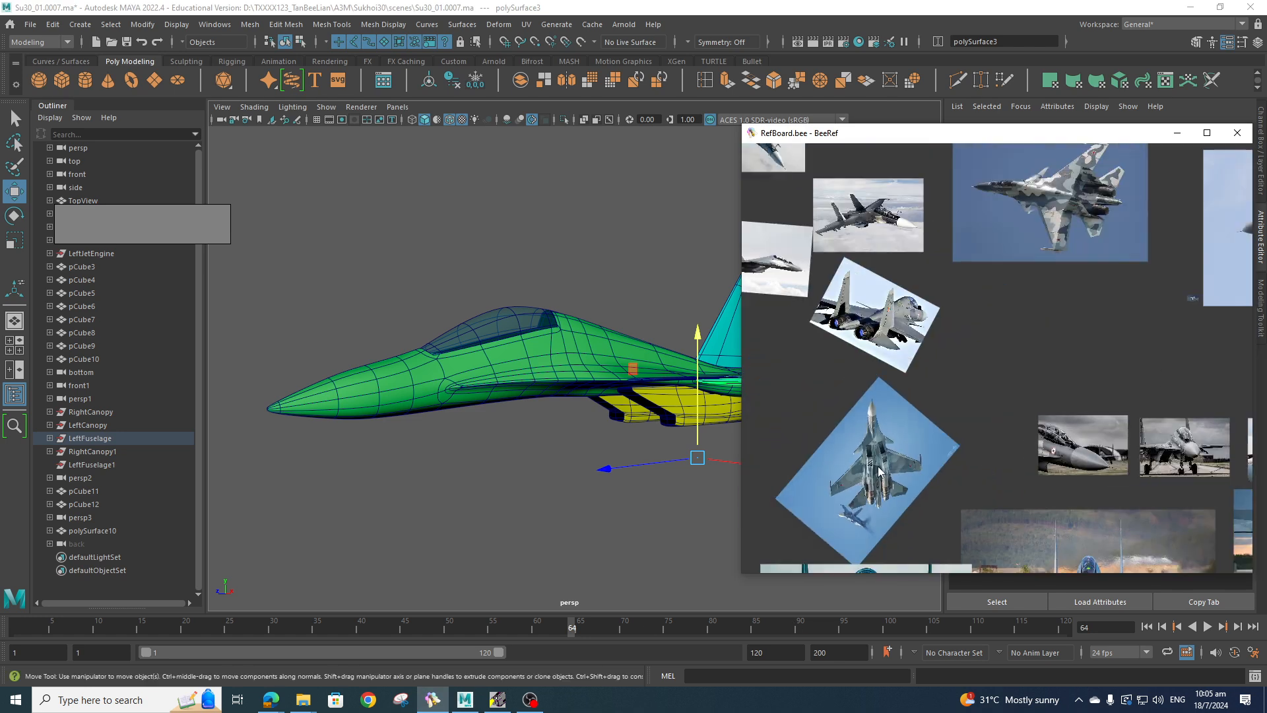
pyautogui.scroll(-4, 1010, 518)
pyautogui.moveTo(1001, 492); pyautogui.dragTo(922, 410, button='middle')
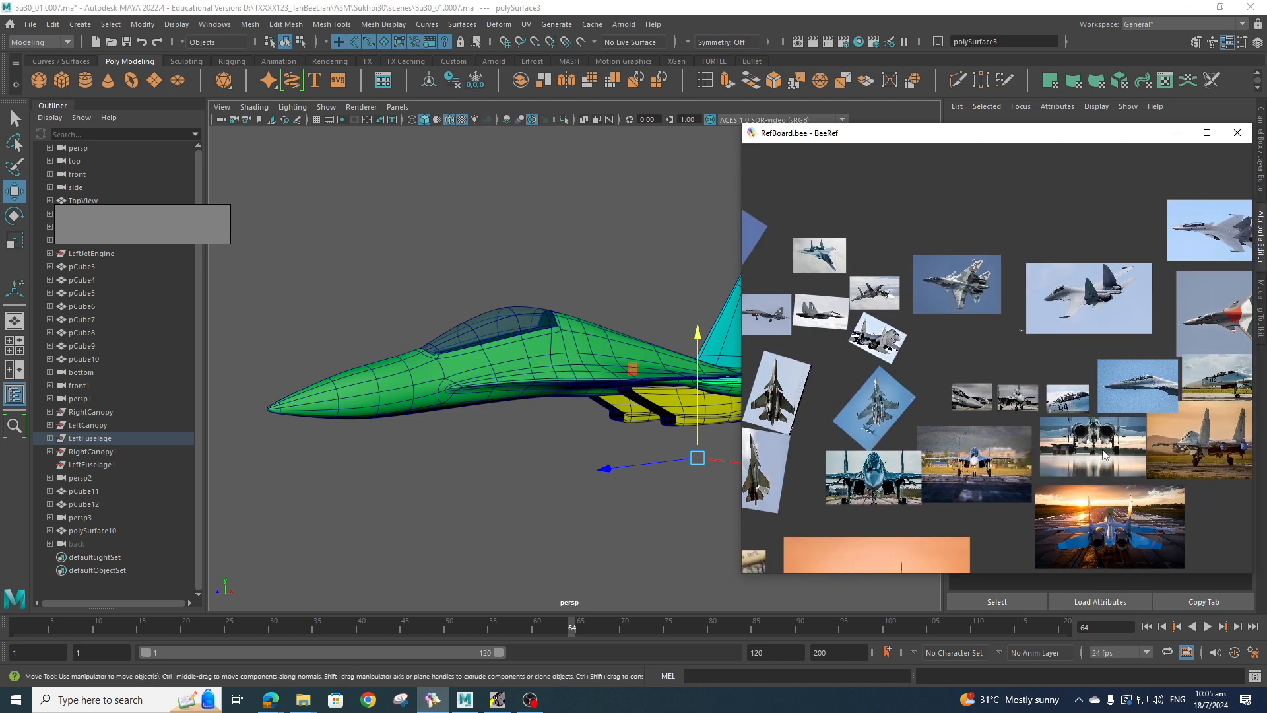
pyautogui.scroll(3, 1099, 447)
pyautogui.moveTo(1084, 450); pyautogui.dragTo(1034, 374, button='middle')
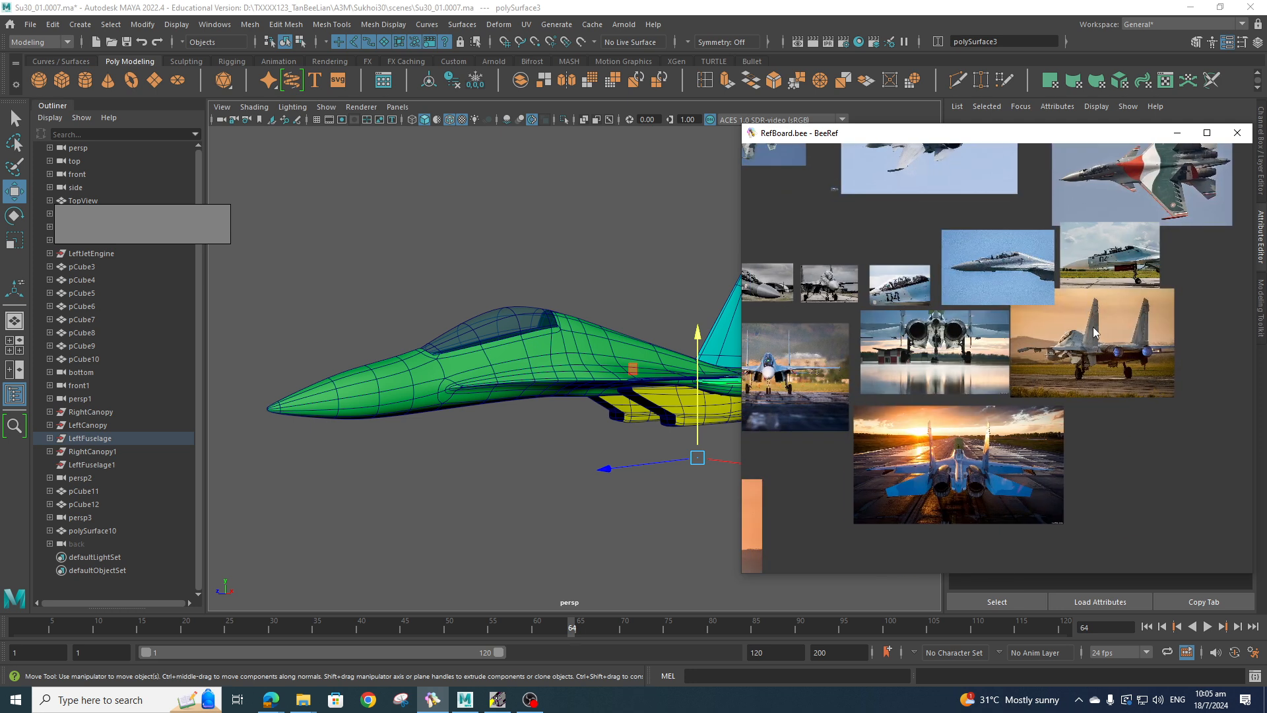
# - Examine the forward fuselage and intake position in the photo of aircraft 04, and compare them with the model from the side
pyautogui.scroll(2, 1096, 332)
pyautogui.click(1105, 242)
pyautogui.scroll(2, 1107, 244)
pyautogui.scroll(12, 1126, 254)
pyautogui.moveTo(1131, 262); pyautogui.dragTo(1116, 355, button='middle')
pyautogui.scroll(-2, 1117, 355)
pyautogui.scroll(1, 1120, 354)
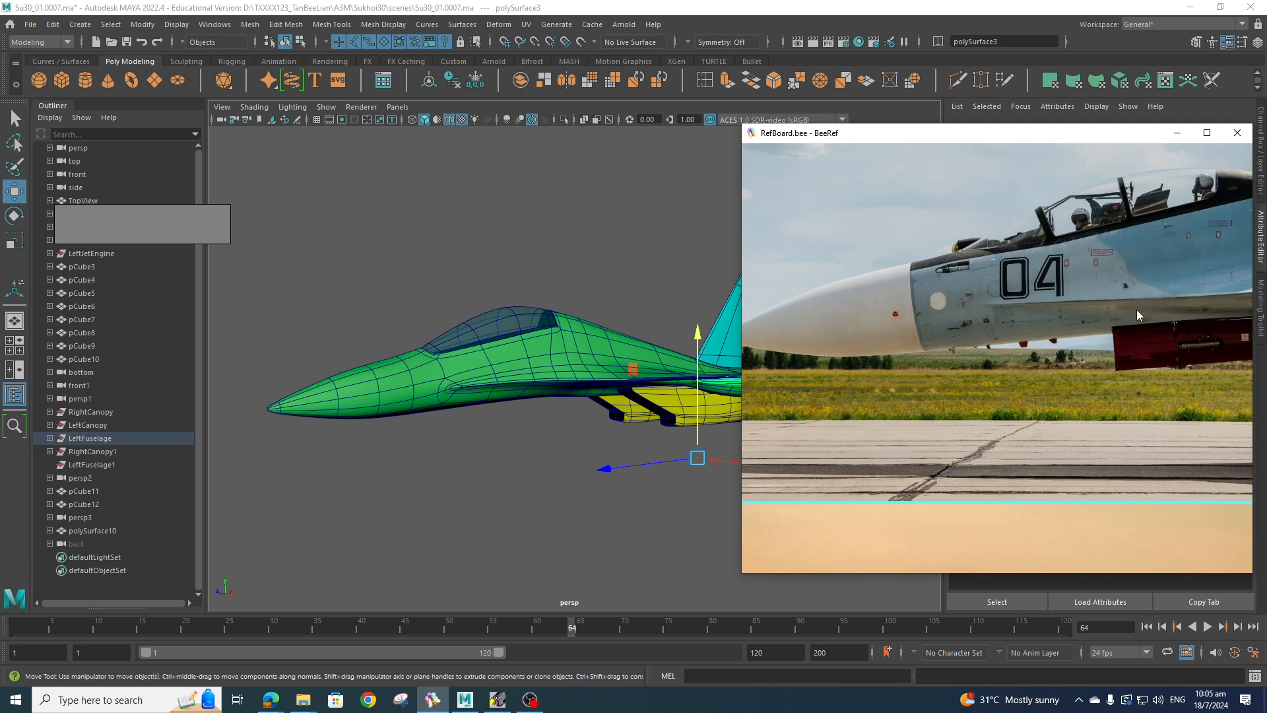
pyautogui.keyDown('alt'); pyautogui.moveTo(593, 417); pyautogui.dragTo(522, 422); pyautogui.keyUp('alt')
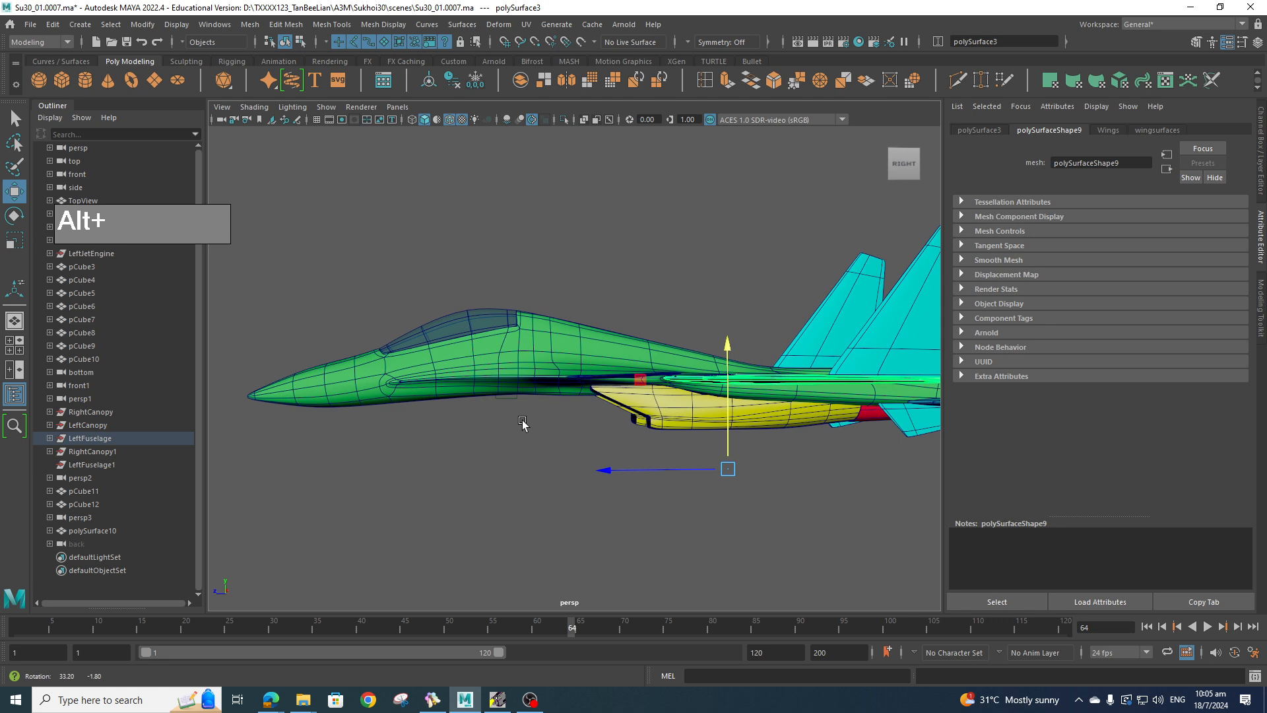
pyautogui.click(432, 699)
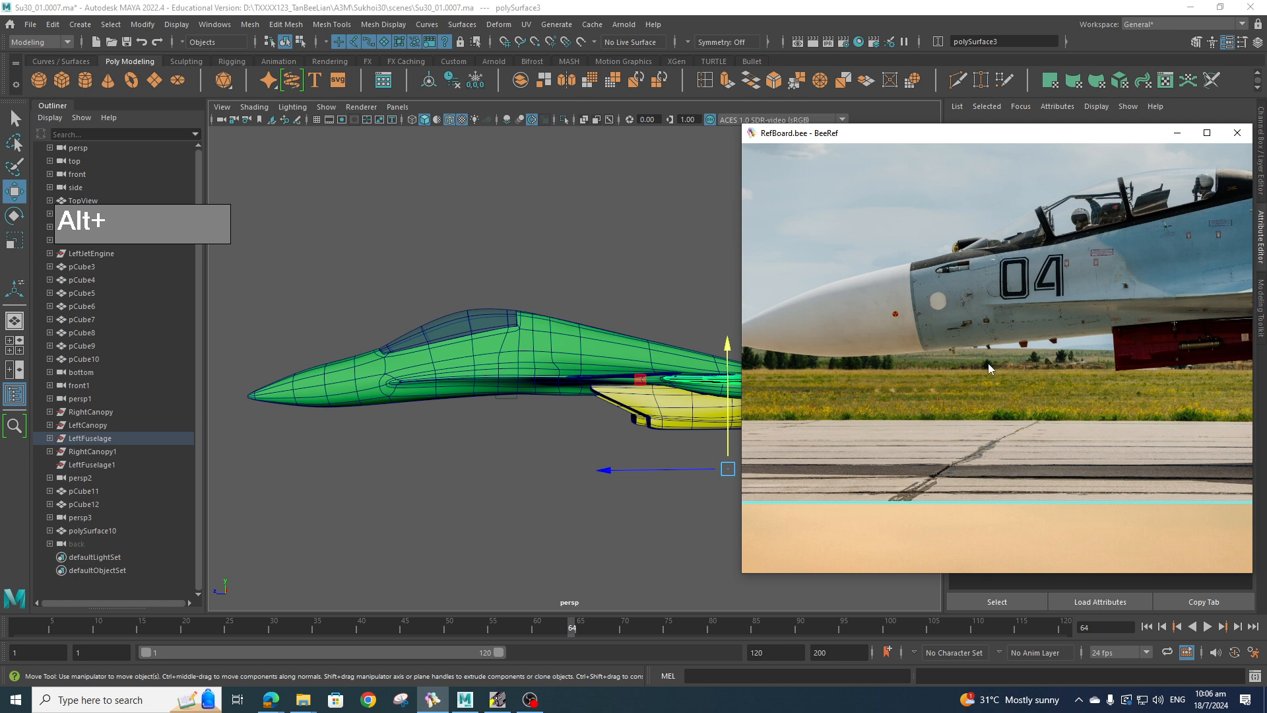
# - Switch the fuselage half to vertex editing on its underside and move a centreline vertex ahead of the intakes slightly toward the nose
pyautogui.keyDown('alt'); pyautogui.moveTo(545, 433); pyautogui.dragTo(683, 360); pyautogui.keyUp('alt')
pyautogui.keyDown('alt'); pyautogui.moveTo(683, 360); pyautogui.dragTo(707, 437, button='middle'); pyautogui.keyUp('alt')
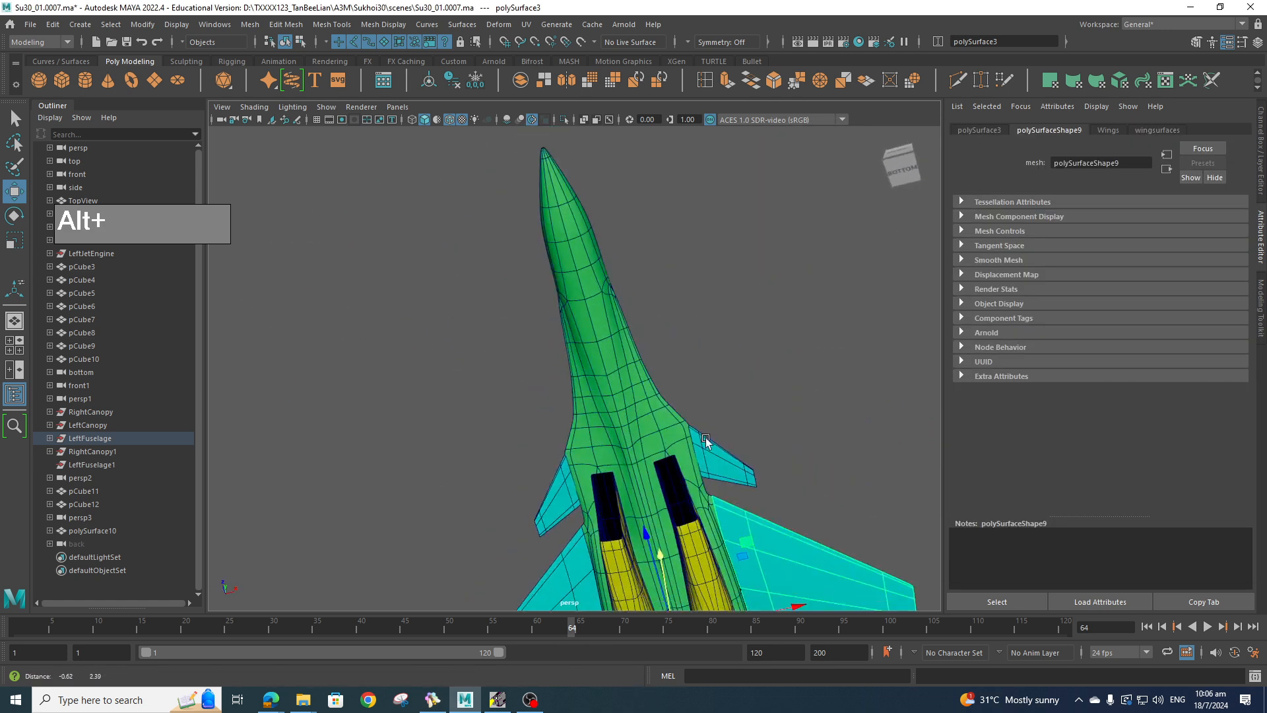
pyautogui.keyDown('alt'); pyautogui.moveTo(707, 438); pyautogui.dragTo(604, 258); pyautogui.keyUp('alt')
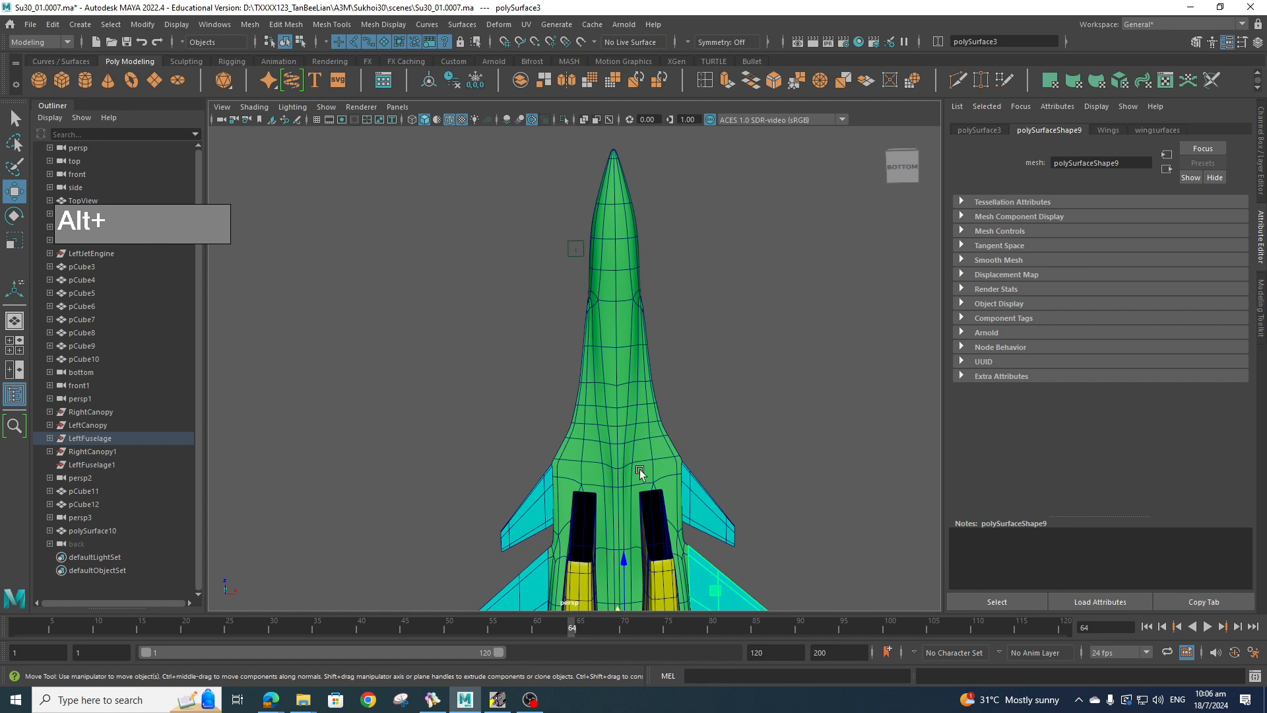
pyautogui.scroll(5, 648, 439)
pyautogui.keyDown('alt'); pyautogui.moveTo(648, 440); pyautogui.dragTo(555, 400, button='middle'); pyautogui.keyUp('alt')
pyautogui.scroll(-1, 600, 387)
pyautogui.click(596, 383)
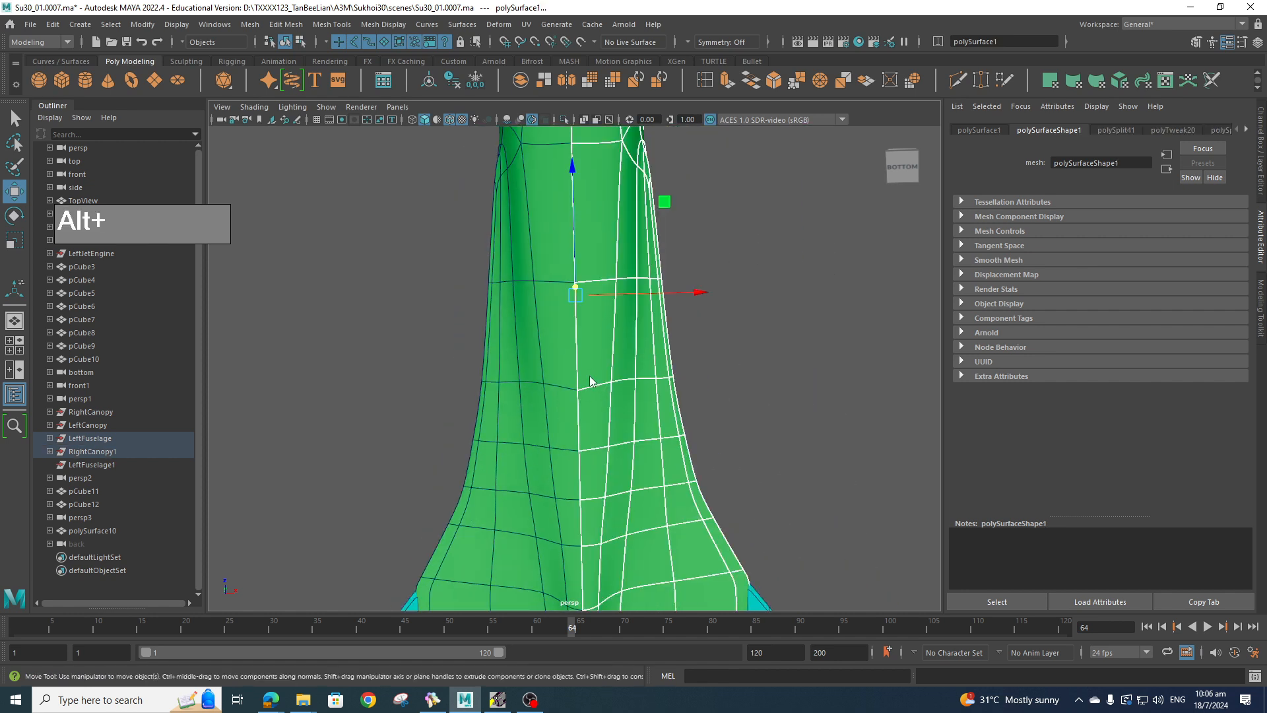
pyautogui.moveTo(588, 335); pyautogui.dragTo(525, 337, button='right')
pyautogui.click(578, 389)
pyautogui.moveTo(577, 323); pyautogui.dragTo(577, 310)
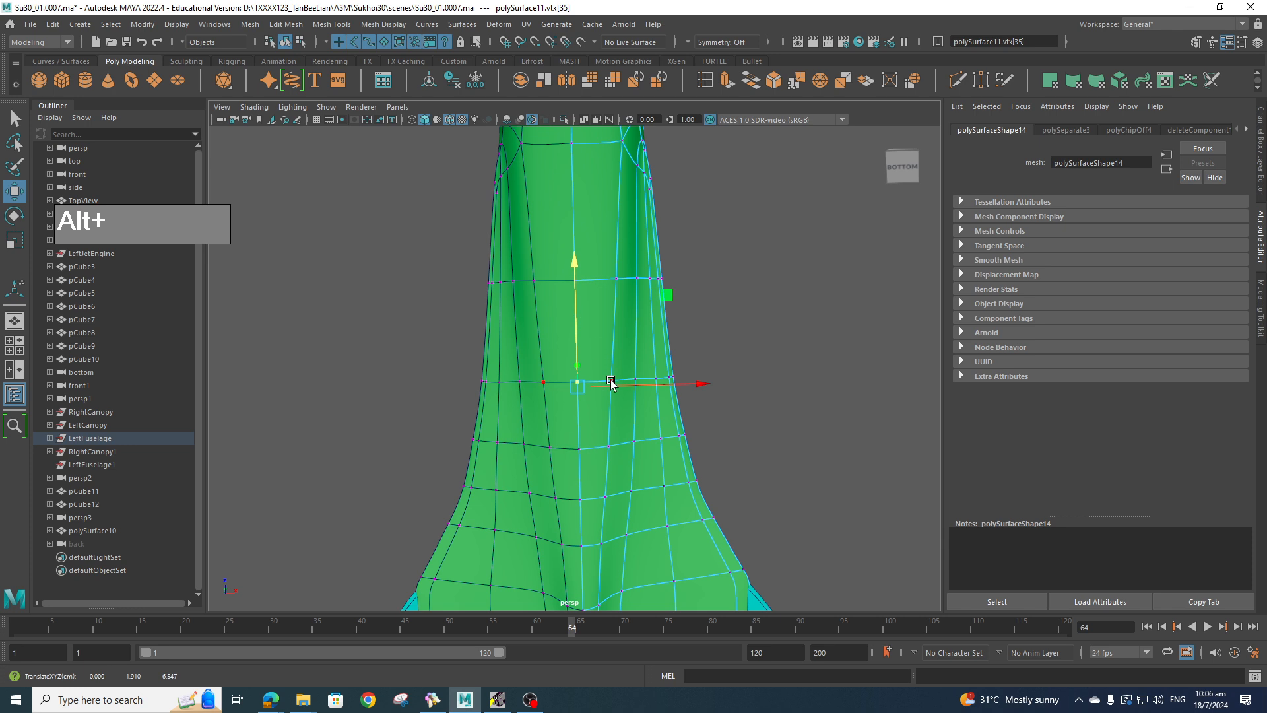
# - Adjust the vertices beside the centreline on the underside, working back toward the intake openings
pyautogui.click(608, 495)
pyautogui.scroll(-3, 680, 500)
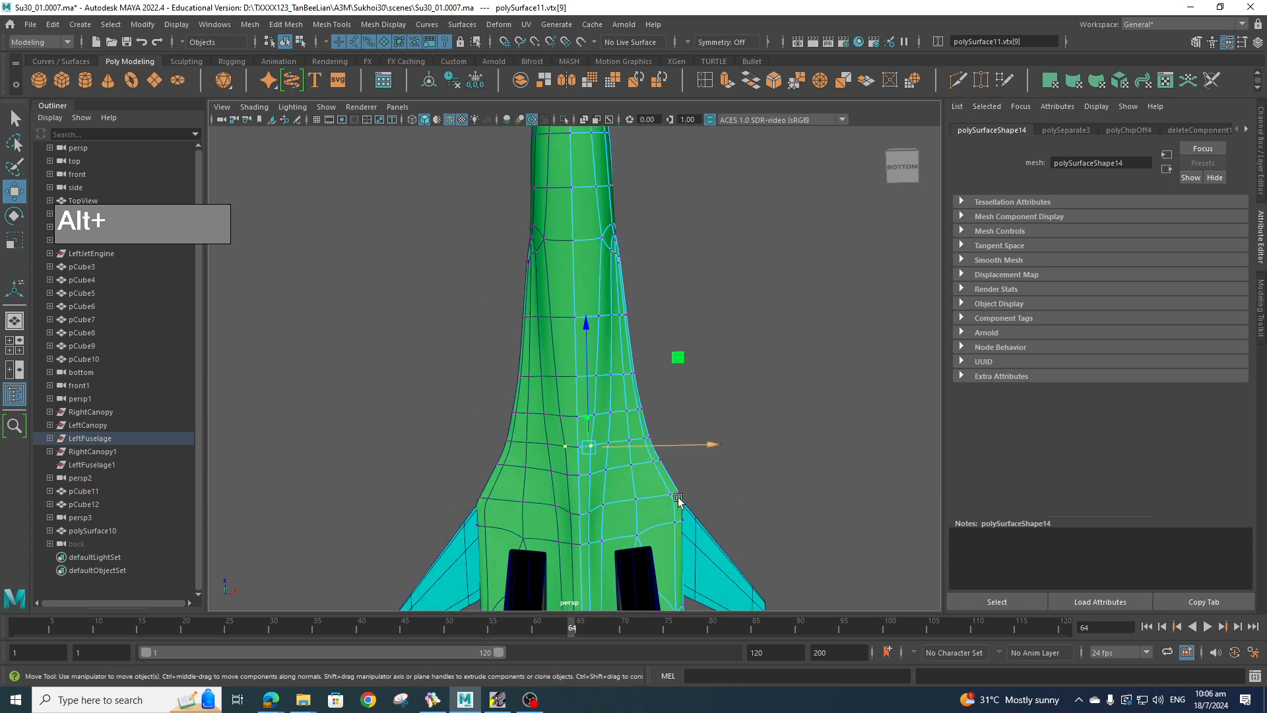
pyautogui.keyDown('alt'); pyautogui.moveTo(679, 500); pyautogui.dragTo(602, 457); pyautogui.keyUp('alt')
pyautogui.click(596, 515)
# - Check the underside mesh ahead of the intakes and switch the viewport to the orthographic bottom view
pyautogui.keyDown('alt'); pyautogui.moveTo(607, 473); pyautogui.dragTo(611, 429, button='middle'); pyautogui.keyUp('alt')
pyautogui.scroll(-5, 622, 483)
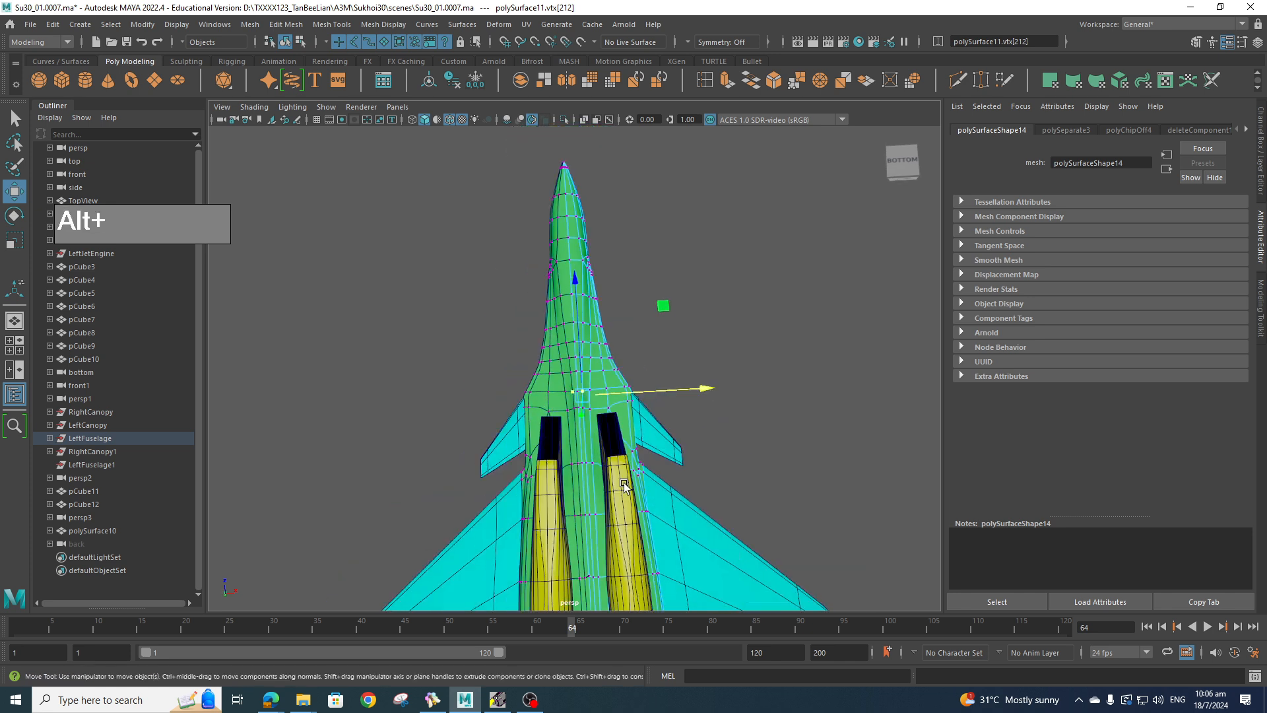
pyautogui.moveTo(624, 486)
pyautogui.keyDown('alt'); pyautogui.mouseDown(button='middle')
pyautogui.moveTo(620, 422)
pyautogui.moveTo(632, 486)
pyautogui.mouseUp(button='middle'); pyautogui.keyUp('alt')
pyautogui.scroll(6, 628, 469)
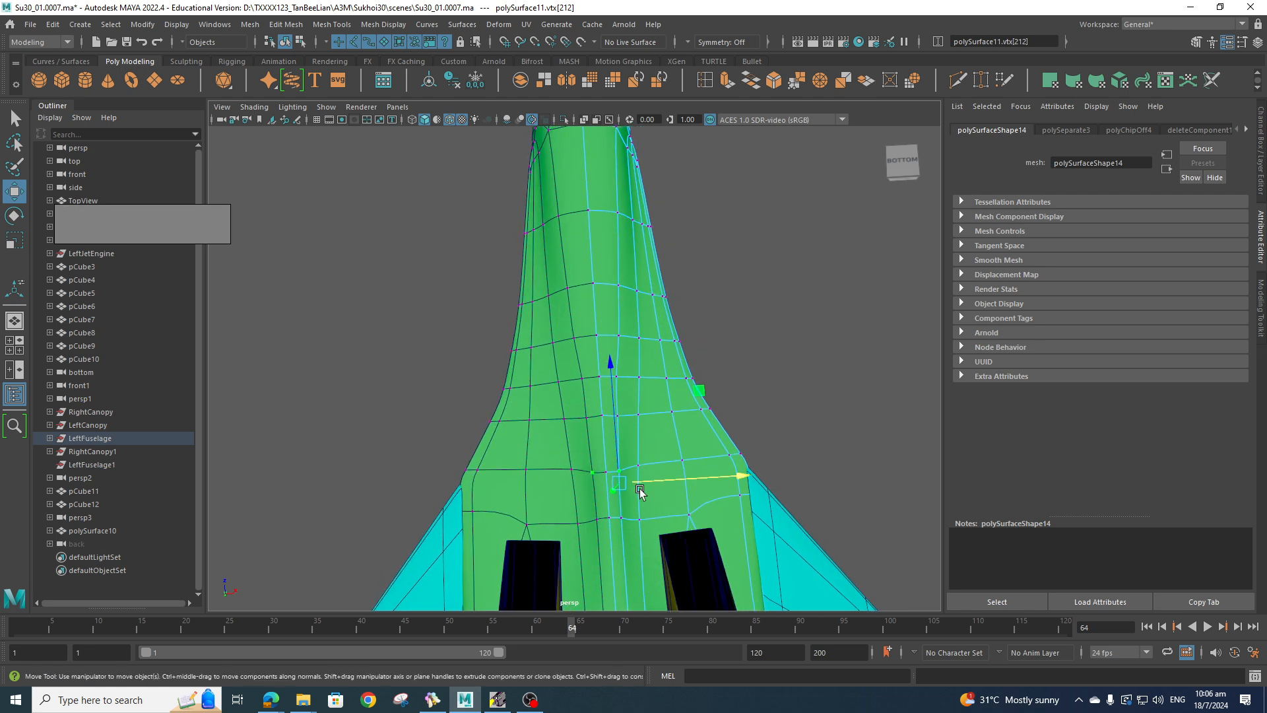
pyautogui.keyDown('alt'); pyautogui.moveTo(640, 491); pyautogui.dragTo(639, 498, button='middle'); pyautogui.keyUp('alt')
pyautogui.press('space')
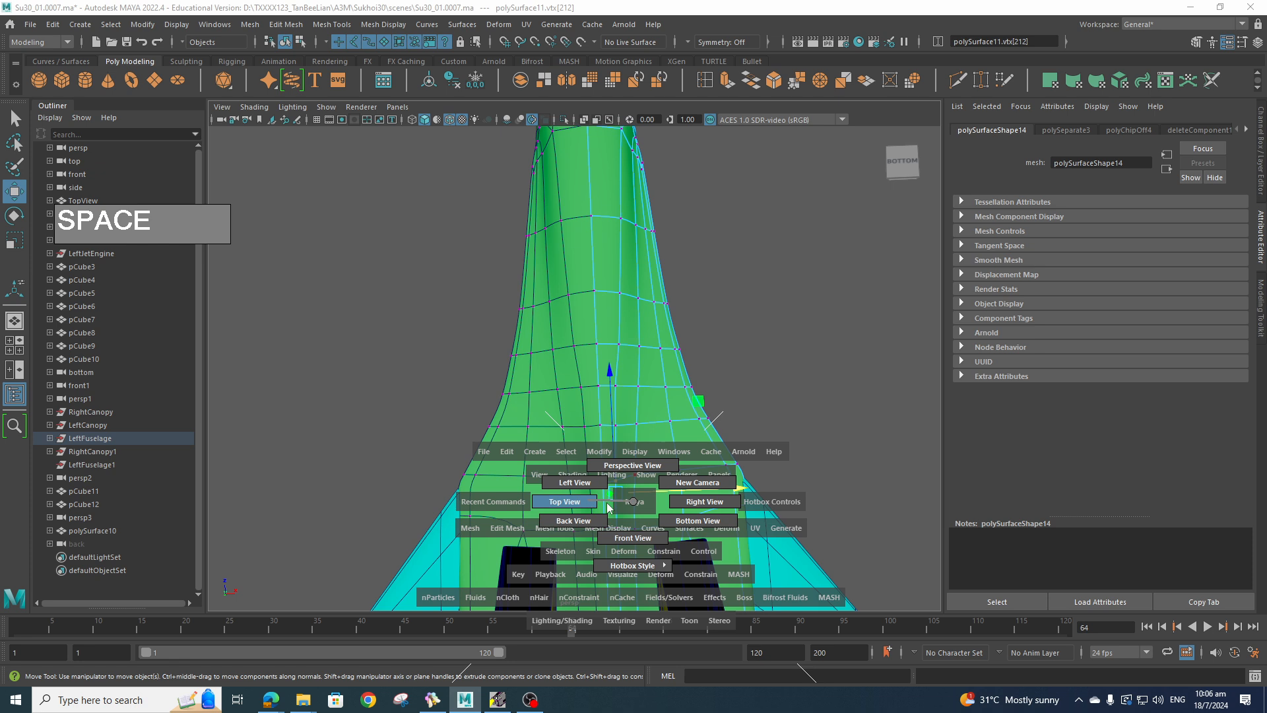
pyautogui.moveTo(609, 506); pyautogui.dragTo(693, 523)
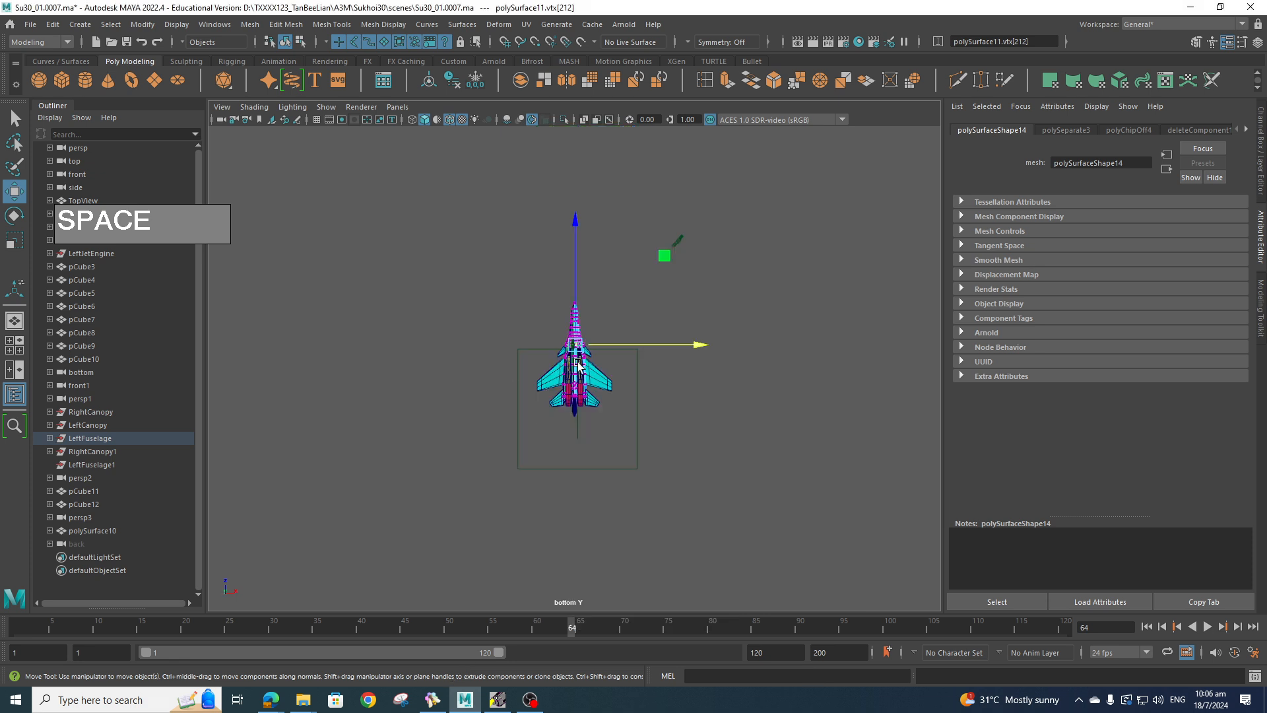
# - Select the three underside vertices at and beside the centreline in the second row ahead of the intakes and scale them lengthwise into line
pyautogui.scroll(10, 579, 368)
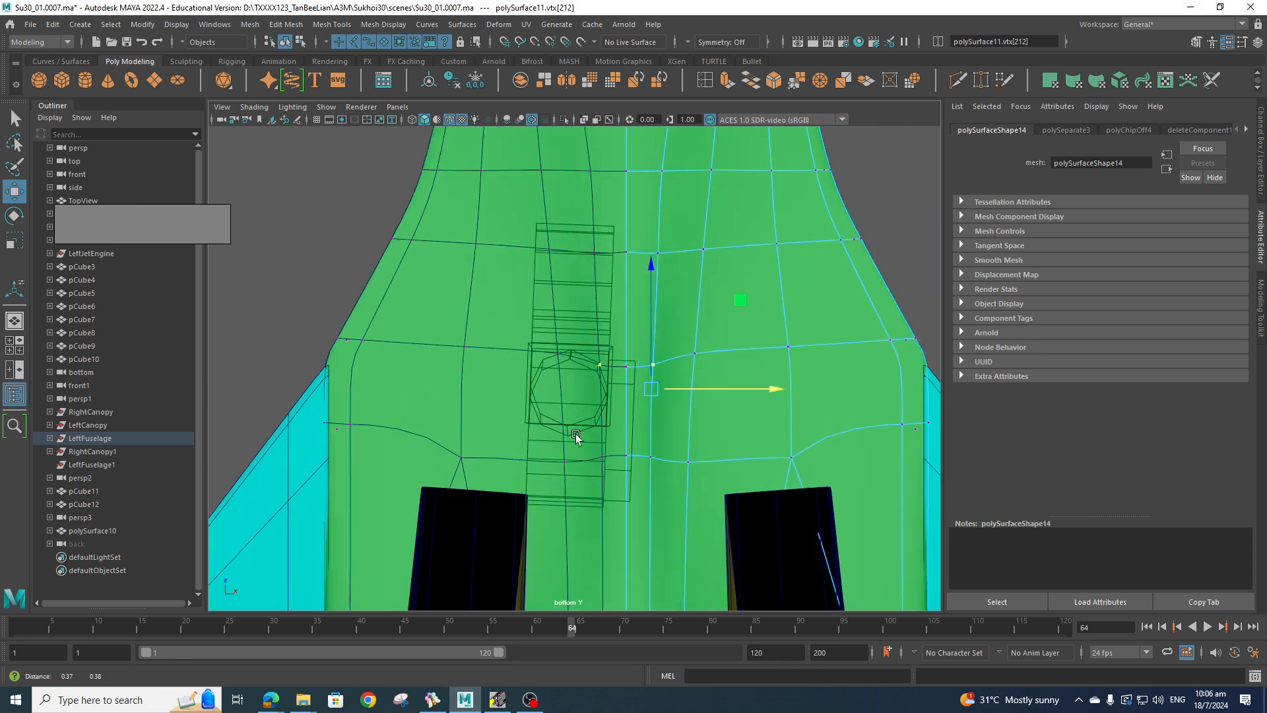
pyautogui.keyDown('alt'); pyautogui.moveTo(576, 433); pyautogui.dragTo(551, 451, button='middle'); pyautogui.keyUp('alt')
pyautogui.scroll(2, 667, 381)
pyautogui.keyDown('alt'); pyautogui.moveTo(668, 400); pyautogui.dragTo(600, 447, button='middle'); pyautogui.keyUp('alt')
pyautogui.click(630, 422)
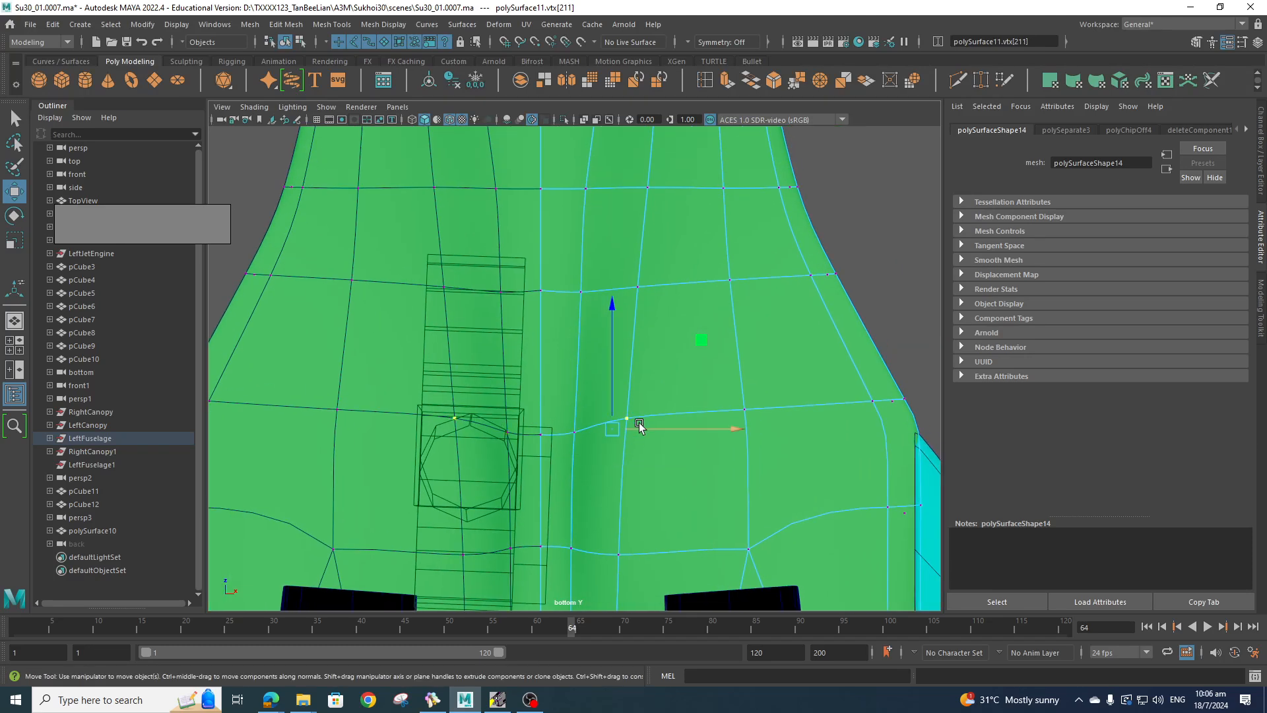
pyautogui.keyDown('shift'); pyautogui.click(576, 435); pyautogui.keyUp('shift')
pyautogui.keyDown('shift'); pyautogui.click(544, 436); pyautogui.keyUp('shift')
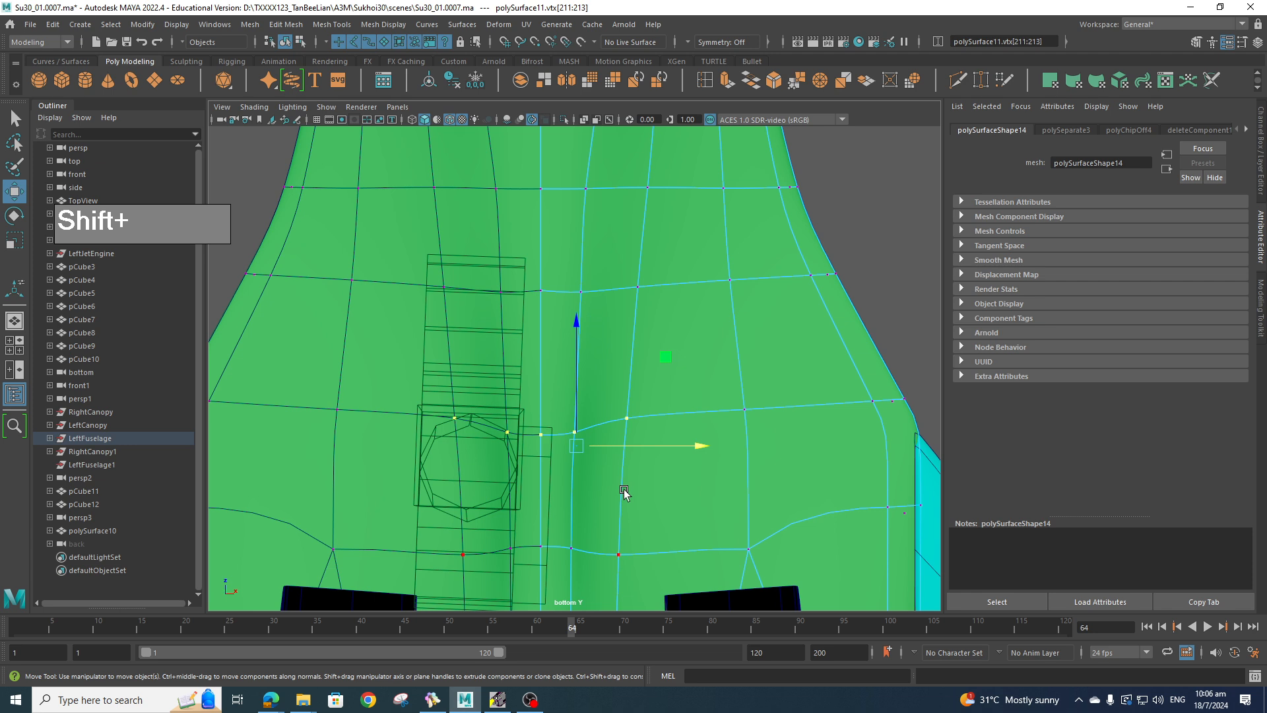
pyautogui.press('r')
pyautogui.moveTo(577, 330); pyautogui.dragTo(583, 430)
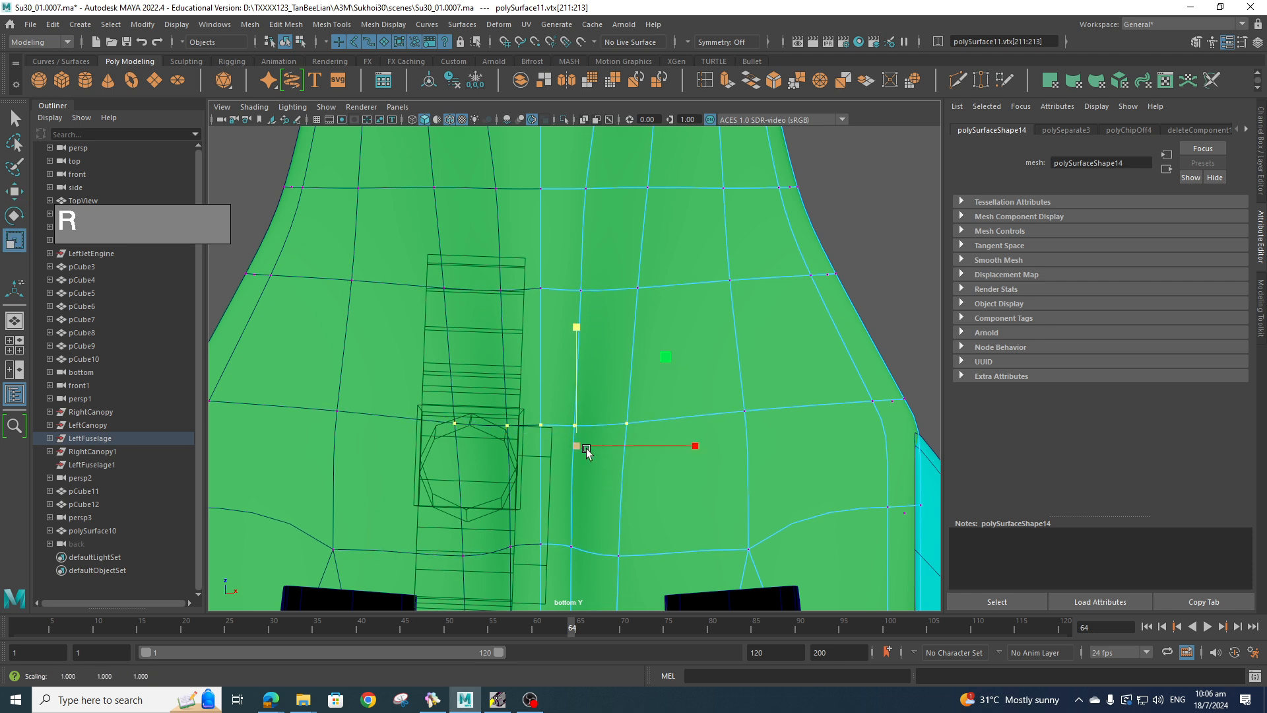
# - Align the vertices at and beside the centreline in the row just ahead of the intakes by scaling them lengthwise
pyautogui.click(556, 552)
pyautogui.keyDown('shift'); pyautogui.click(573, 550); pyautogui.keyUp('shift')
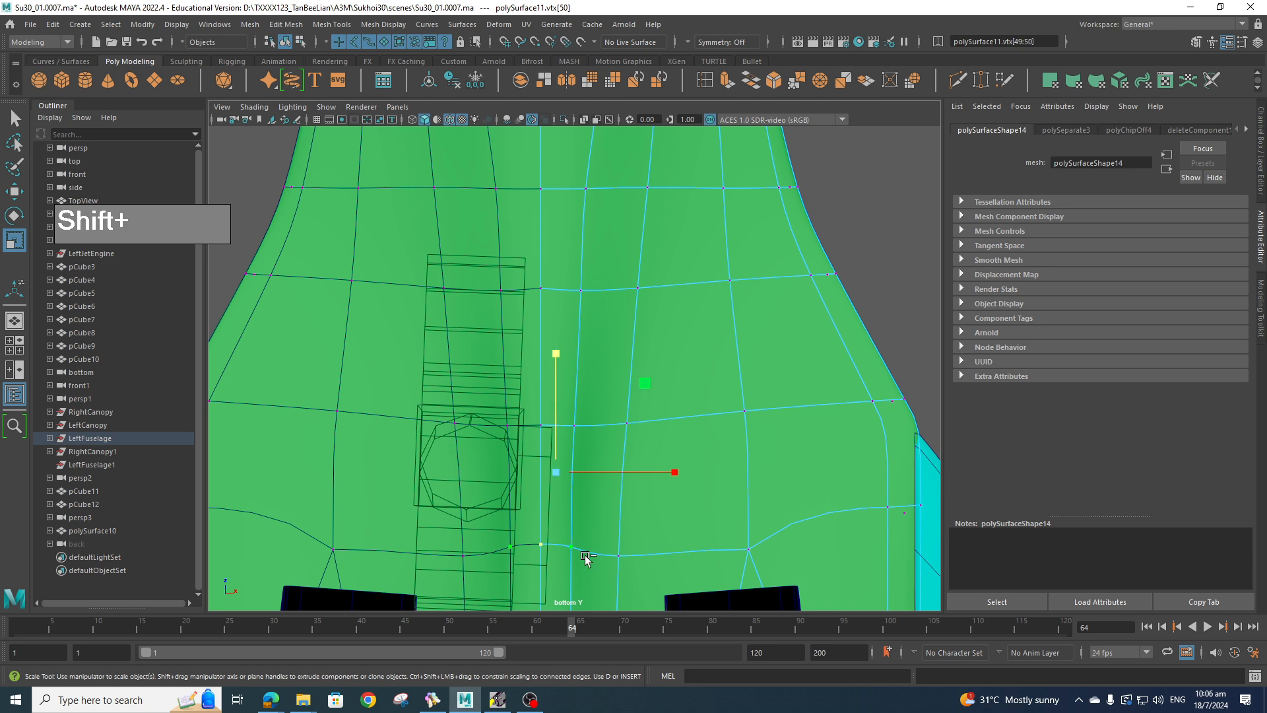
pyautogui.keyDown('shift'); pyautogui.click(625, 561); pyautogui.keyUp('shift')
pyautogui.moveTo(572, 370); pyautogui.dragTo(573, 495)
# - Flatten the centreline vertices of the third underside row ahead of the intakes with a lengthwise scale
pyautogui.keyDown('alt'); pyautogui.moveTo(576, 450); pyautogui.dragTo(574, 525, button='middle'); pyautogui.keyUp('alt')
pyautogui.click(546, 432)
pyautogui.keyDown('shift'); pyautogui.click(584, 434); pyautogui.keyUp('shift')
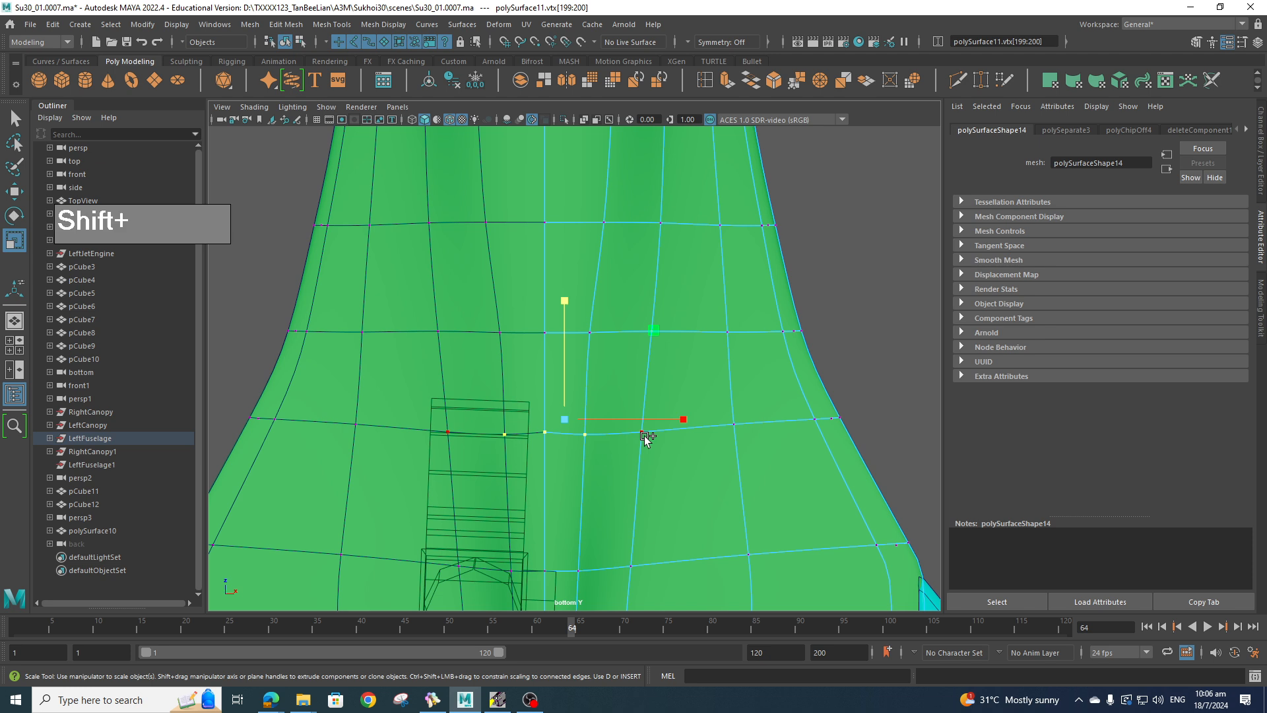
pyautogui.keyDown('shift'); pyautogui.click(642, 432); pyautogui.keyUp('shift')
pyautogui.moveTo(590, 301); pyautogui.dragTo(596, 350)
# - Straighten the centreline vertices of the fourth underside row ahead of the intakes by scaling them lengthwise
pyautogui.click(546, 332)
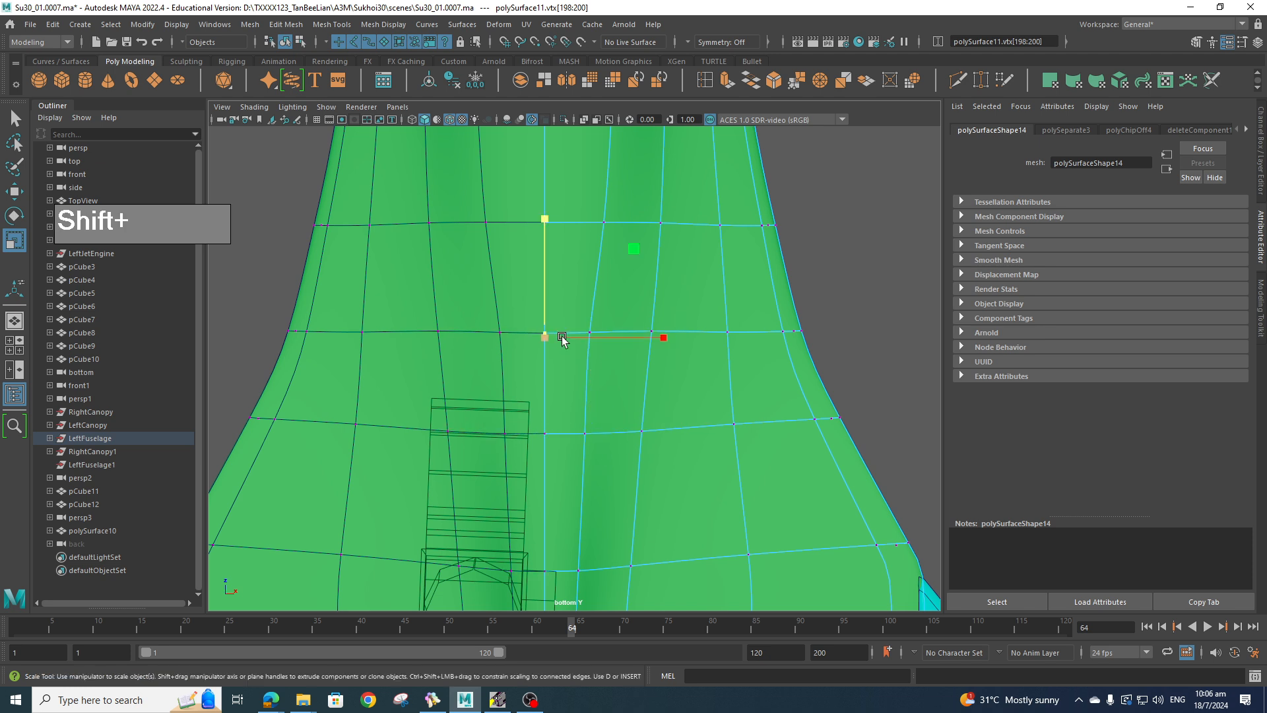
pyautogui.keyDown('shift'); pyautogui.click(590, 332); pyautogui.keyUp('shift')
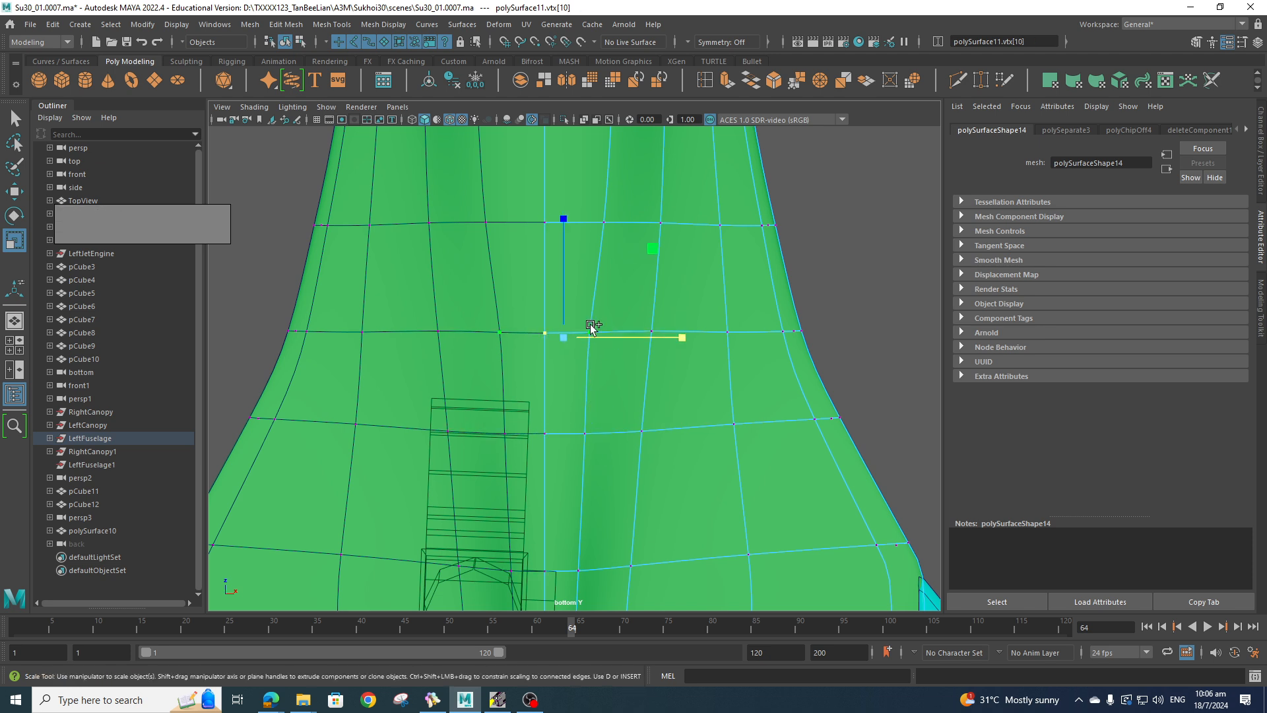
pyautogui.keyDown('shift'); pyautogui.click(651, 331); pyautogui.keyUp('shift')
pyautogui.moveTo(597, 217); pyautogui.dragTo(597, 304)
# - Move the vertex beside the centreline in the fourth underside row slightly outward
pyautogui.keyDown('alt'); pyautogui.moveTo(615, 340); pyautogui.dragTo(619, 380, button='middle'); pyautogui.keyUp('alt')
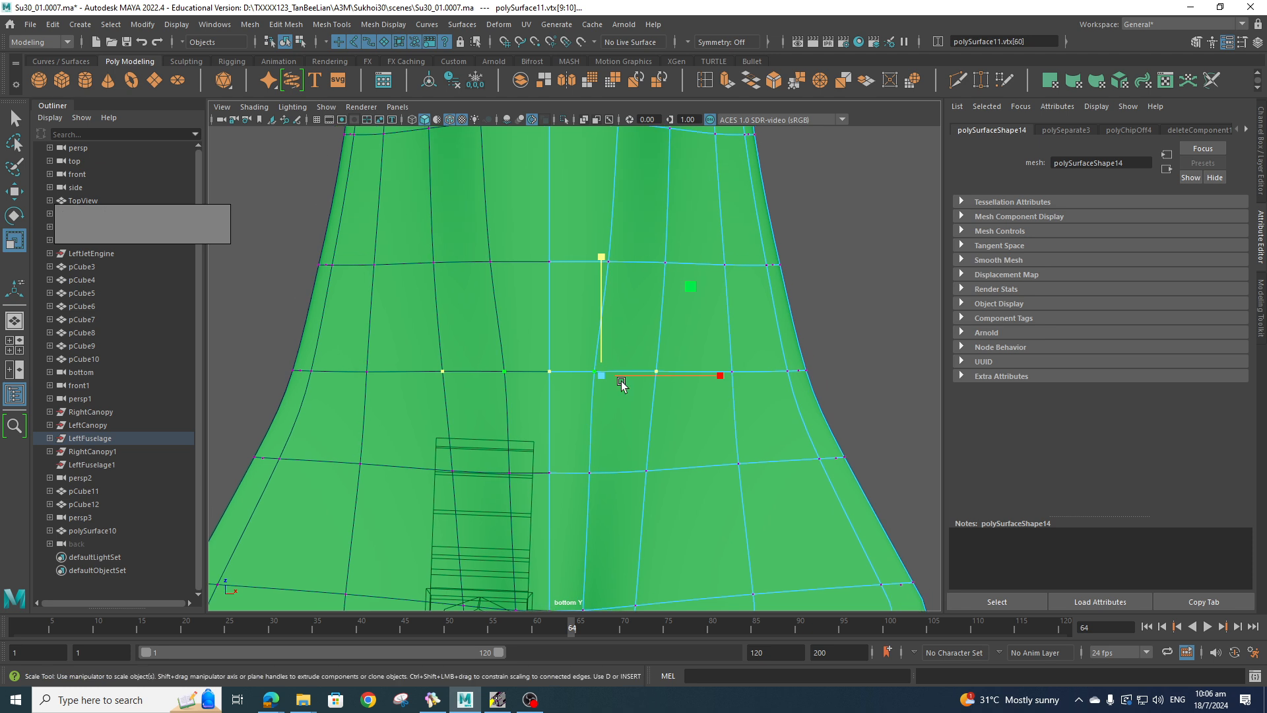
pyautogui.click(601, 375)
pyautogui.press('w')
pyautogui.press('q')
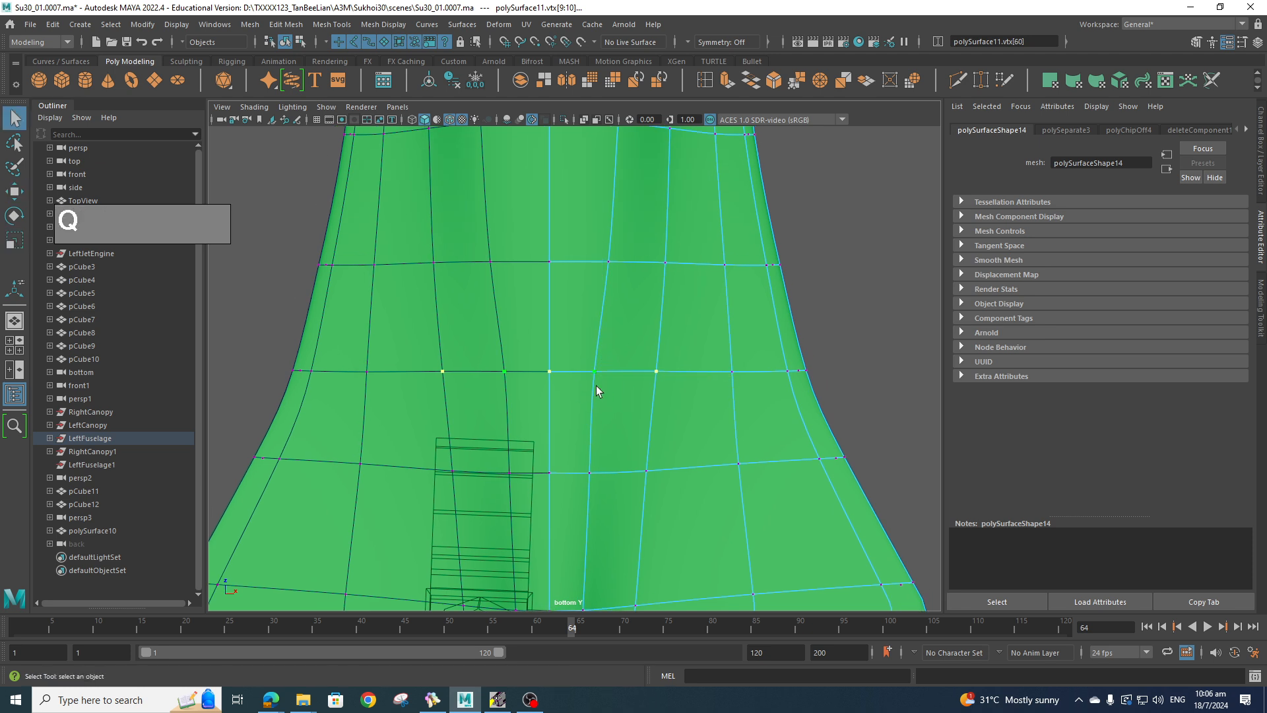
pyautogui.press('w')
pyautogui.moveTo(660, 373); pyautogui.dragTo(673, 385)
pyautogui.keyDown('alt'); pyautogui.moveTo(645, 345); pyautogui.dragTo(654, 435, button='middle'); pyautogui.keyUp('alt')
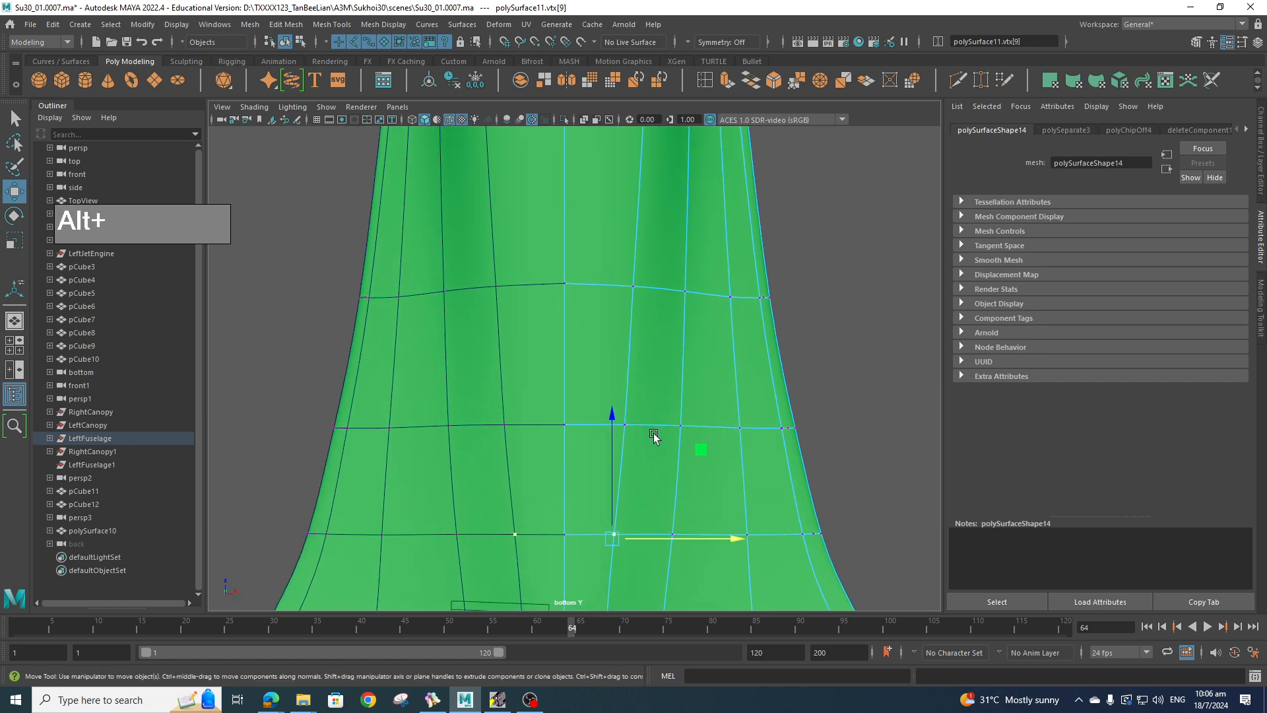
# - Switch to the orthographic side view, clear the selection and display the blueprint reference layer, layer1
pyautogui.scroll(-10, 628, 320)
pyautogui.keyDown('alt'); pyautogui.moveTo(629, 323); pyautogui.dragTo(631, 356, button='middle'); pyautogui.keyUp('alt')
pyautogui.scroll(6, 636, 356)
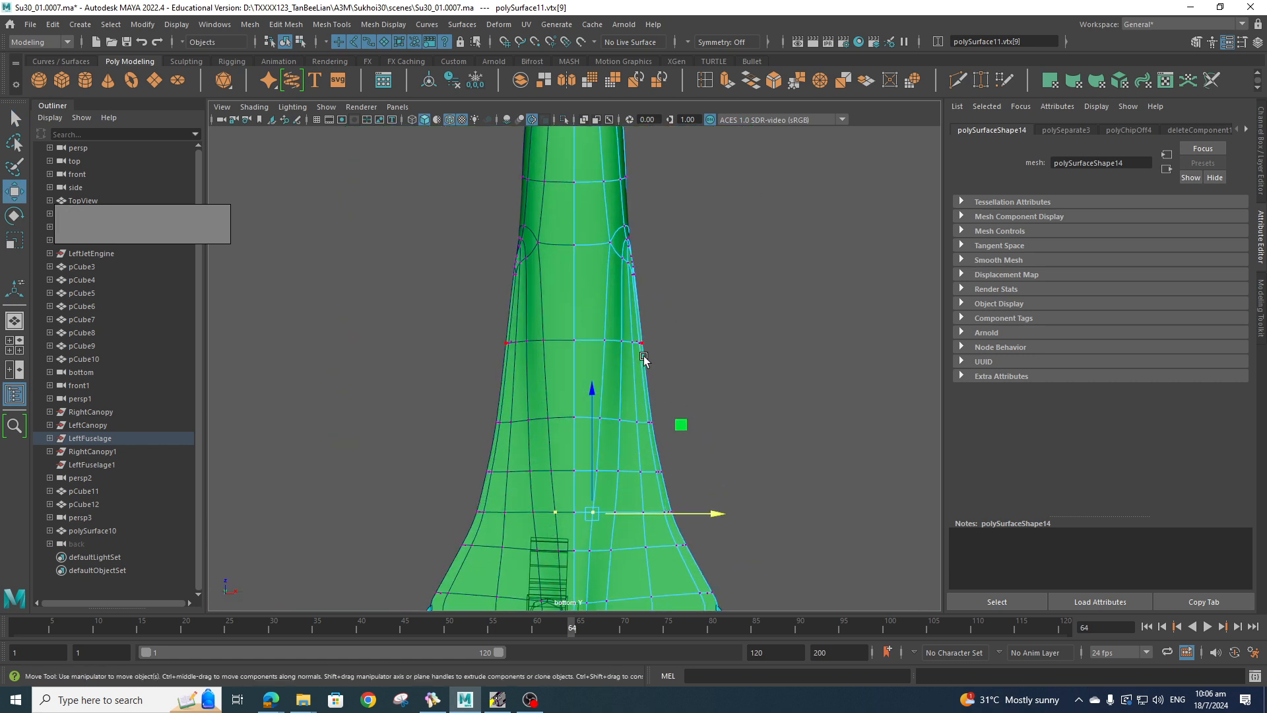
pyautogui.scroll(-4, 655, 370)
pyautogui.press('space')
pyautogui.moveTo(652, 390); pyautogui.dragTo(714, 394)
pyautogui.keyDown('alt'); pyautogui.moveTo(687, 400); pyautogui.dragTo(630, 440, button='middle'); pyautogui.keyUp('alt')
pyautogui.click(559, 471)
pyautogui.scroll(4, 567, 471)
pyautogui.scroll(-7, 660, 445)
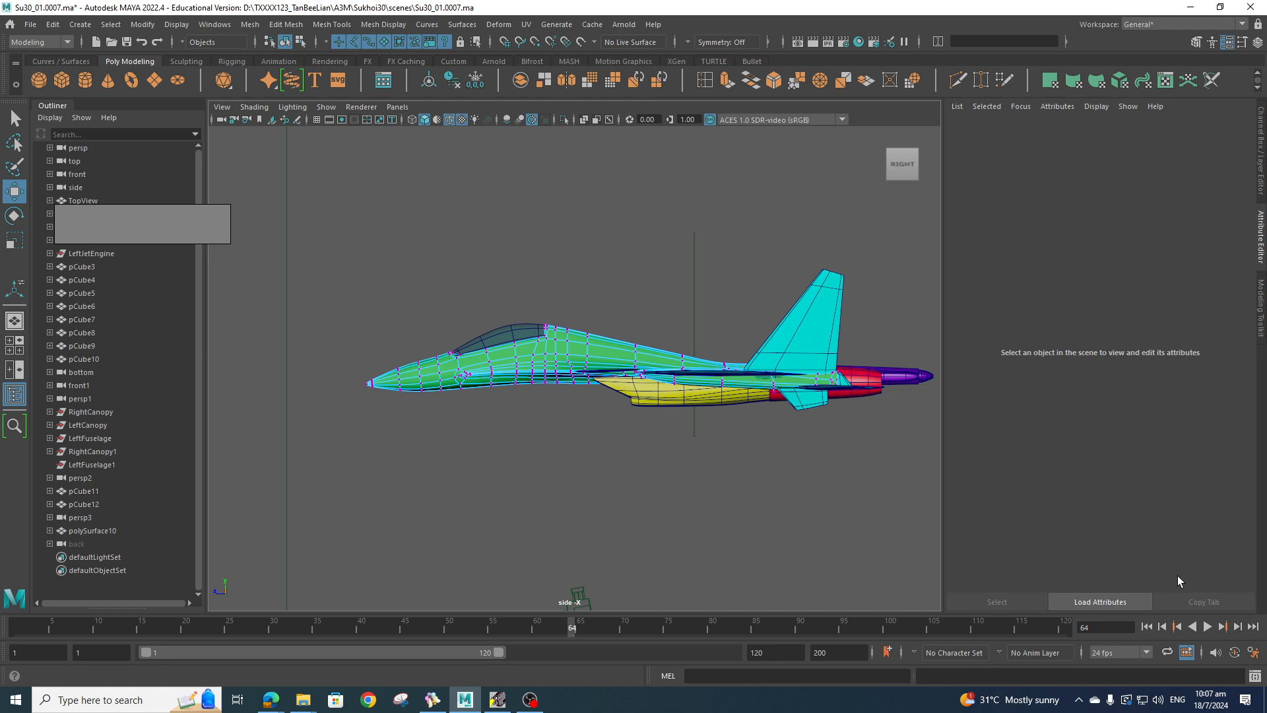
pyautogui.click(1261, 160)
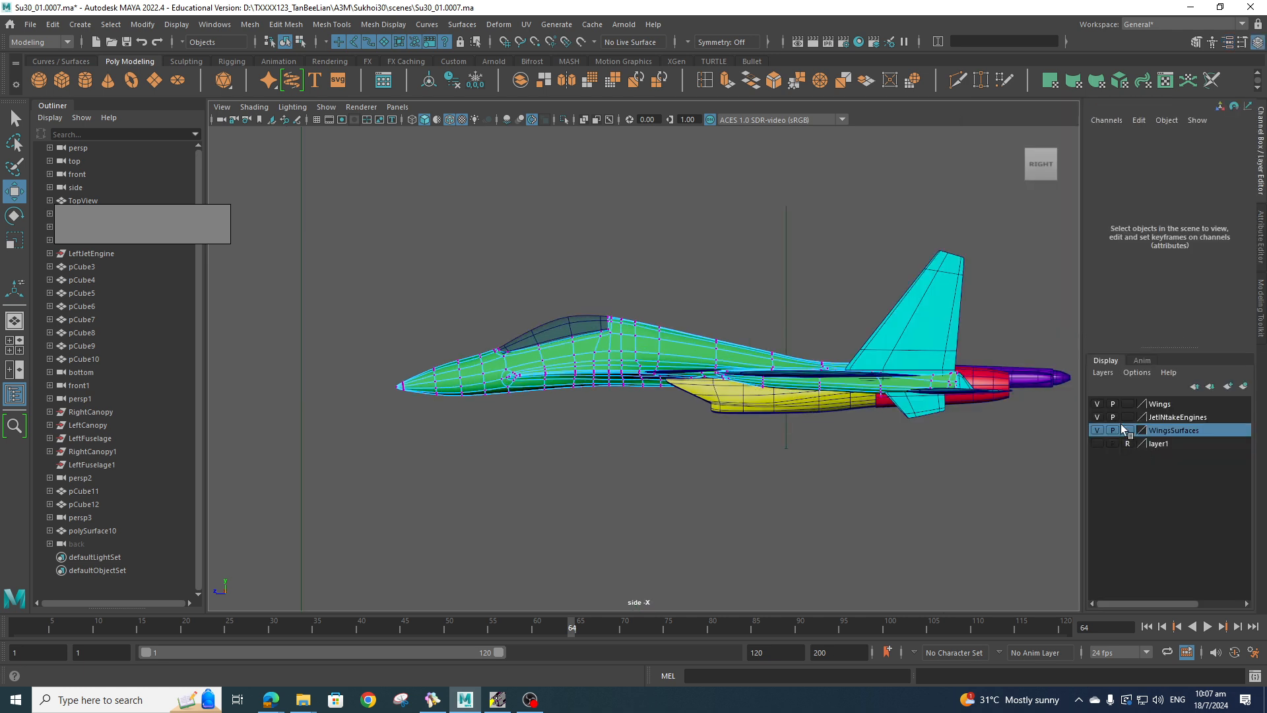
pyautogui.click(1098, 443)
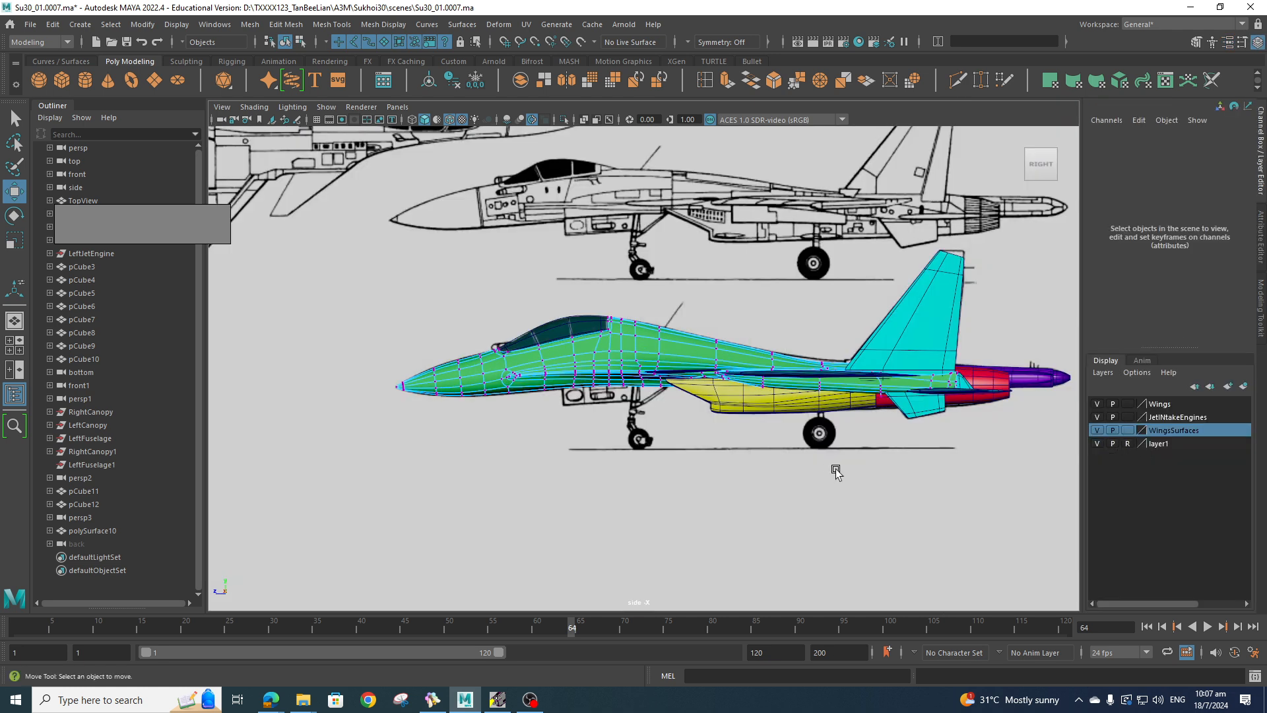
# - Raise the upper spine vertices just ahead of the tail fin to meet the blueprint outline
pyautogui.scroll(6, 873, 448)
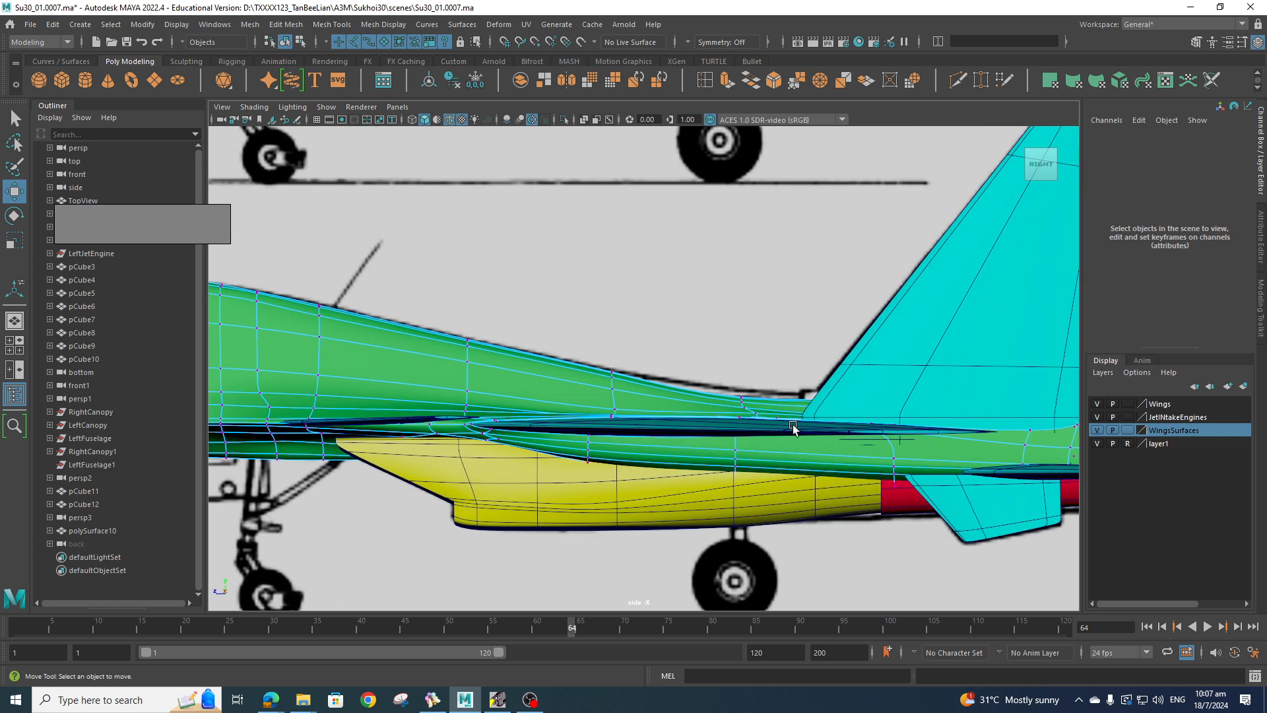
pyautogui.moveTo(757, 398); pyautogui.dragTo(758, 404)
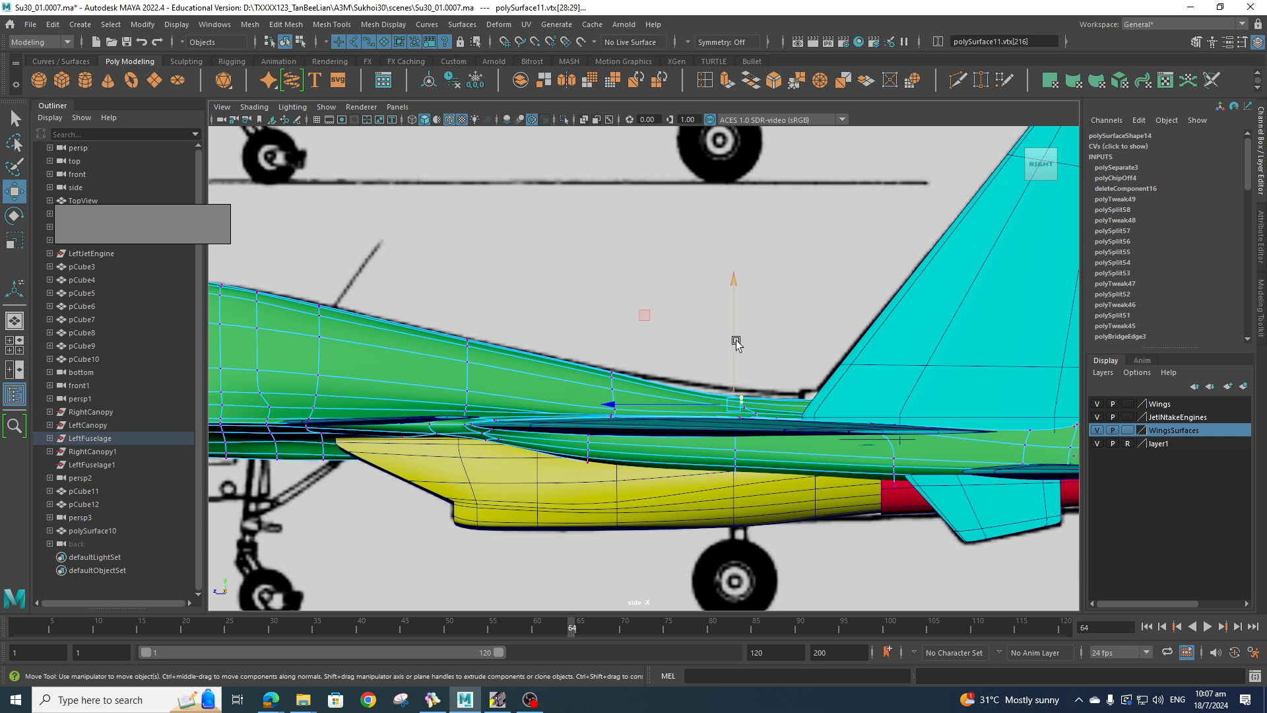
pyautogui.moveTo(735, 340); pyautogui.dragTo(736, 331)
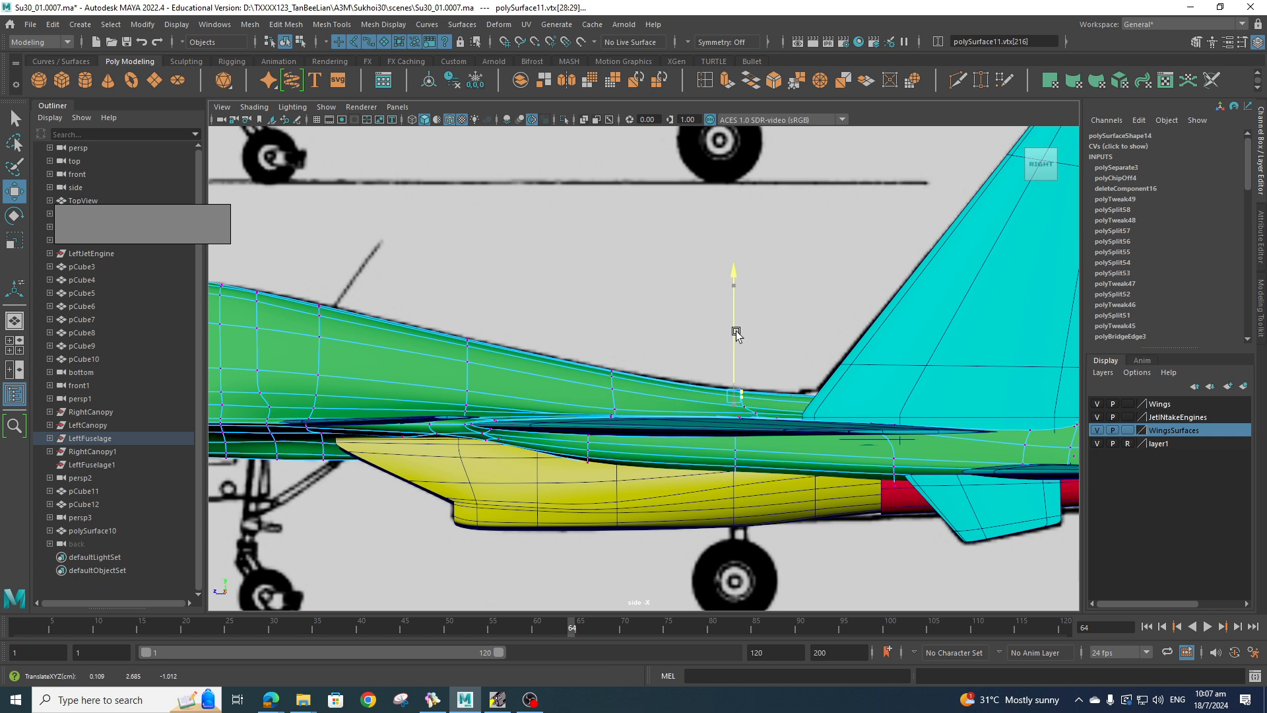
# - Compare the forward fuselage profile with the side blueprint and the photo of aircraft 04 in BeeRef
pyautogui.keyDown('alt'); pyautogui.moveTo(654, 349); pyautogui.dragTo(907, 249, button='middle'); pyautogui.keyUp('alt')
pyautogui.keyDown('alt'); pyautogui.moveTo(811, 303); pyautogui.dragTo(983, 280, button='middle'); pyautogui.keyUp('alt')
pyautogui.keyDown('alt'); pyautogui.moveTo(680, 329); pyautogui.dragTo(909, 320, button='middle'); pyautogui.keyUp('alt')
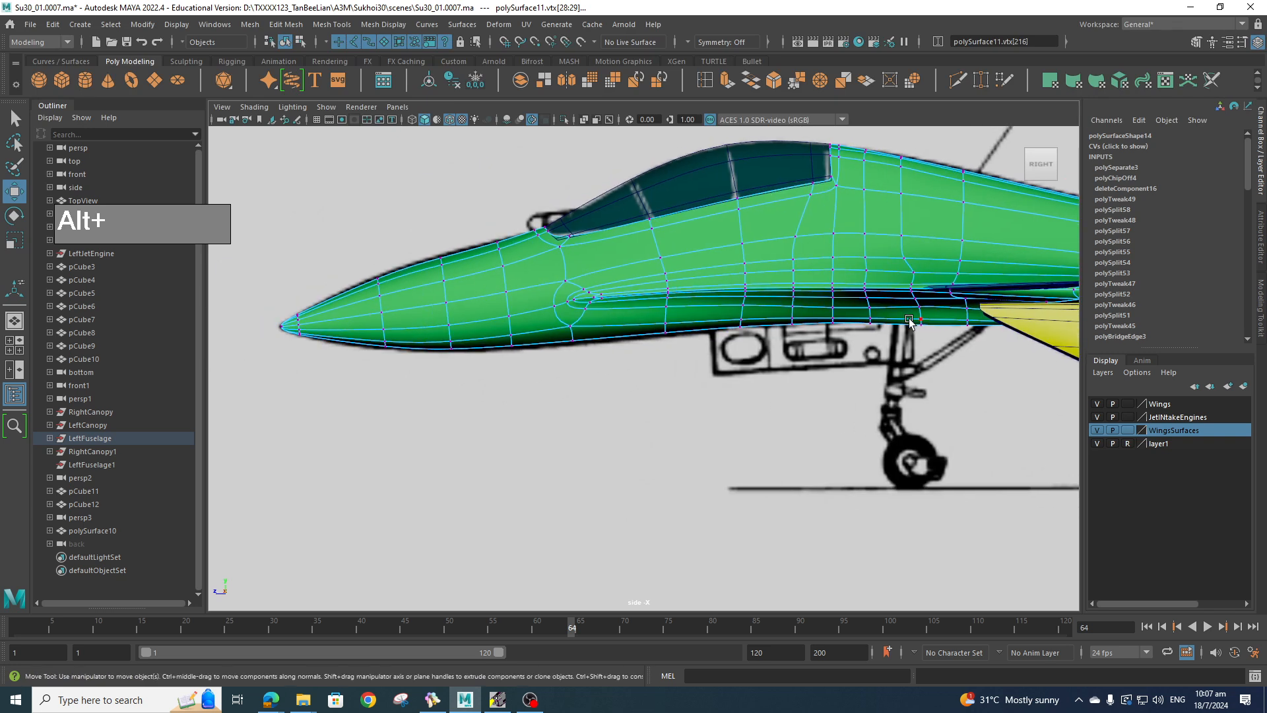
pyautogui.keyDown('alt'); pyautogui.moveTo(910, 323); pyautogui.dragTo(725, 359, button='middle'); pyautogui.keyUp('alt')
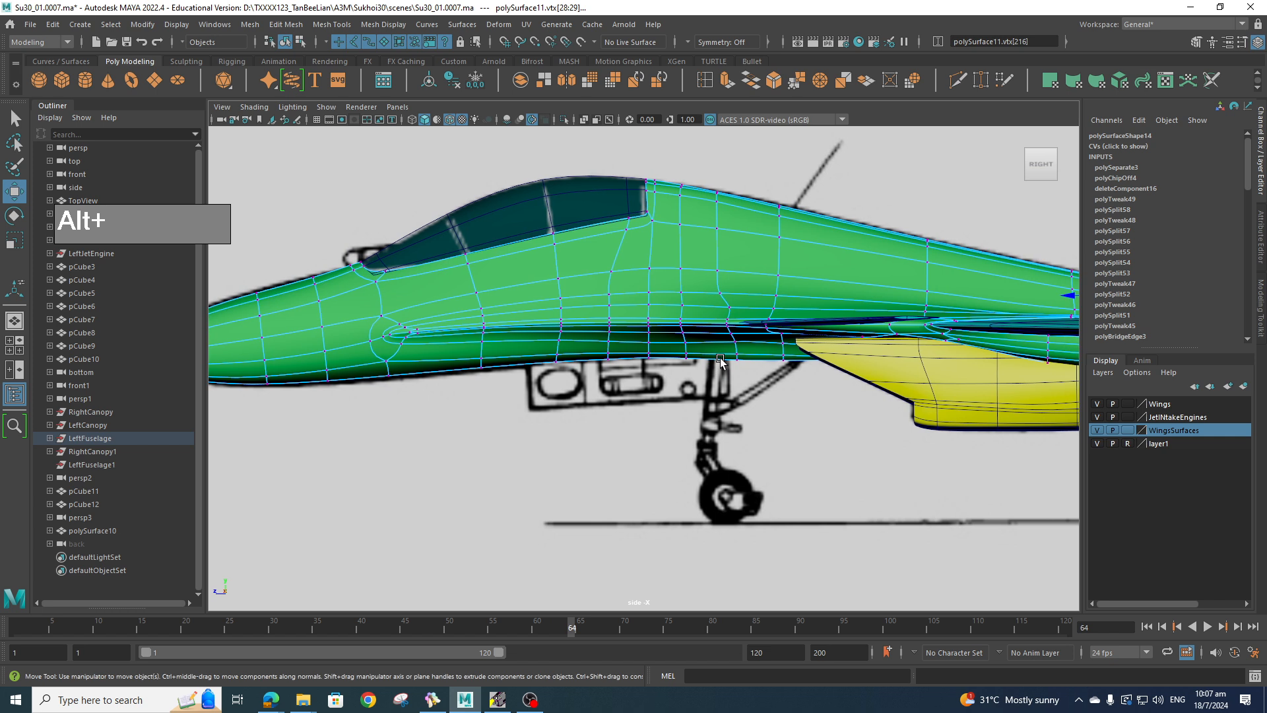
pyautogui.click(439, 705)
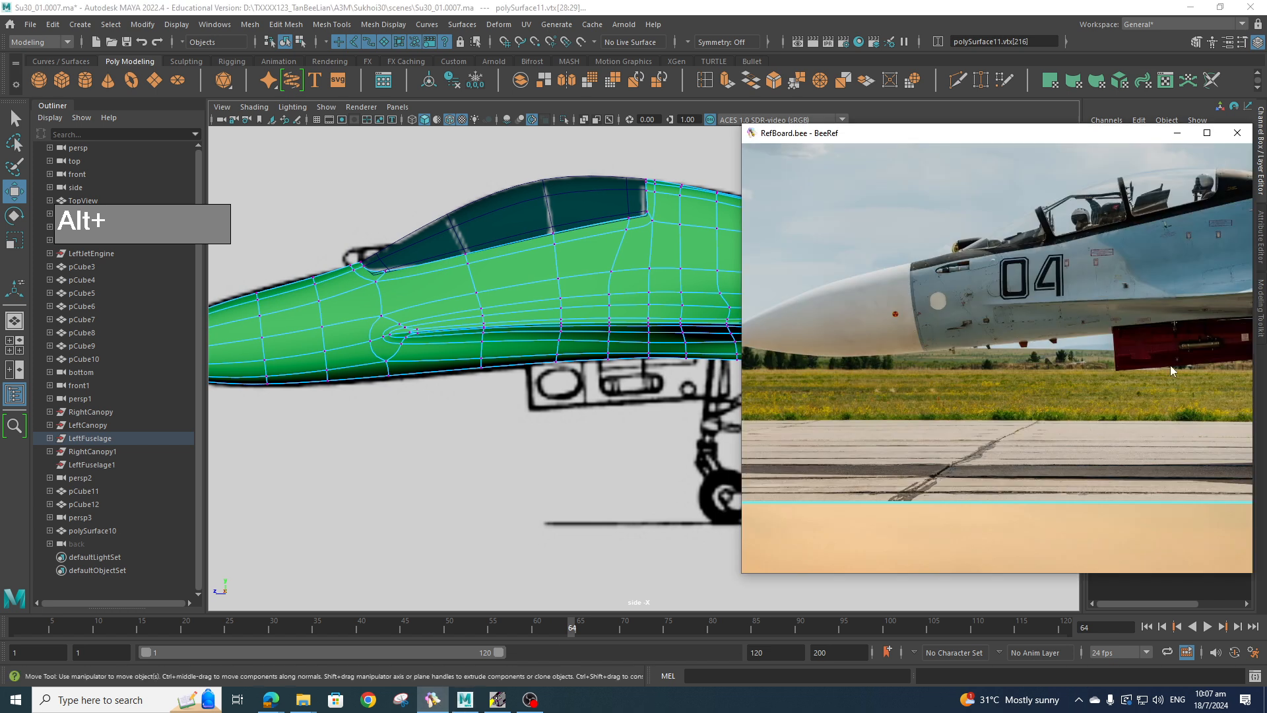
pyautogui.scroll(-2, 1170, 365)
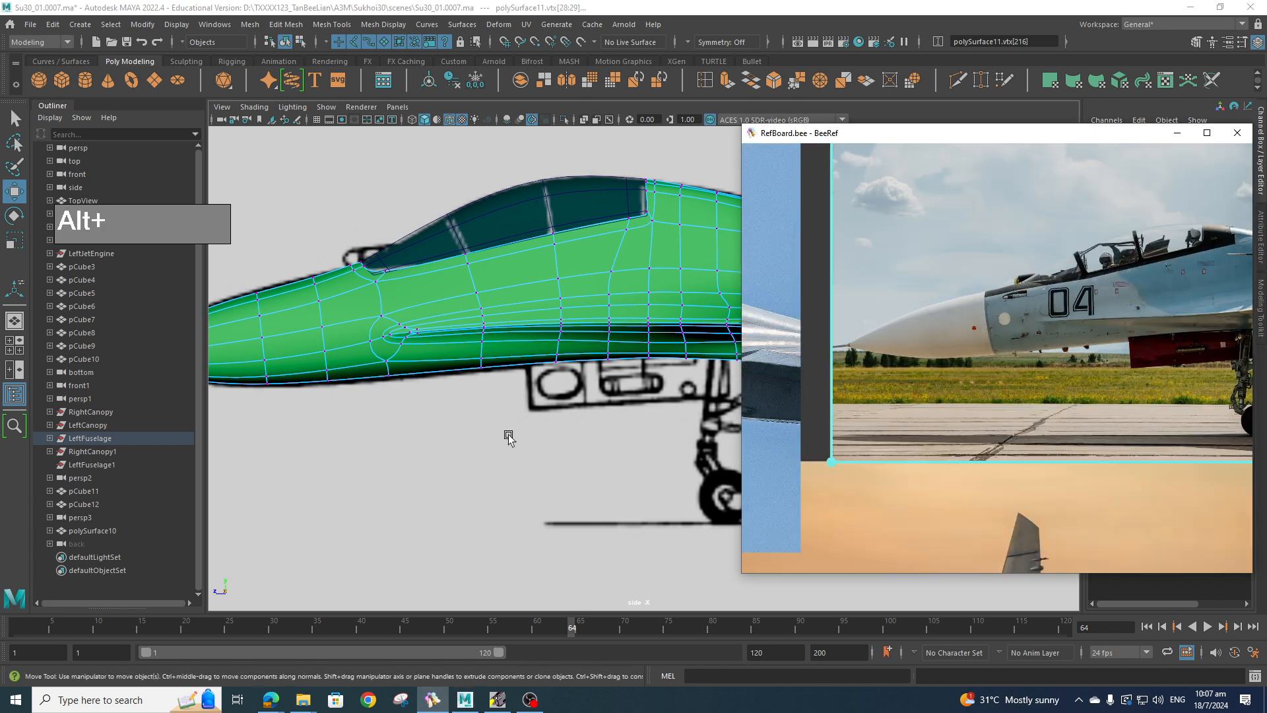
pyautogui.scroll(-3, 525, 441)
pyautogui.keyDown('alt'); pyautogui.moveTo(528, 441); pyautogui.dragTo(503, 444, button='middle'); pyautogui.keyUp('alt')
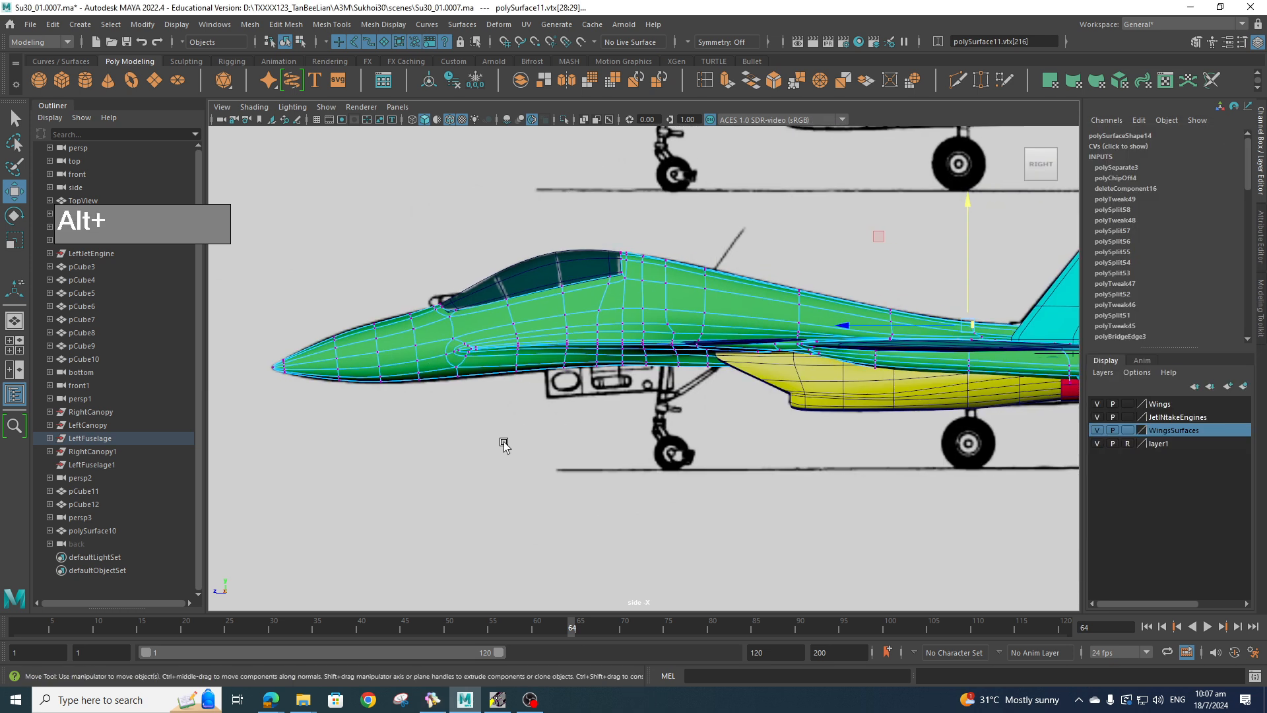
# - Shift the bulging side vertices just ahead of the wing root toward the nose to smooth their vertical edge line
pyautogui.keyDown('alt'); pyautogui.moveTo(503, 443); pyautogui.dragTo(611, 432, button='right'); pyautogui.keyUp('alt')
pyautogui.keyDown('alt'); pyautogui.moveTo(611, 433); pyautogui.dragTo(534, 485, button='middle'); pyautogui.keyUp('alt')
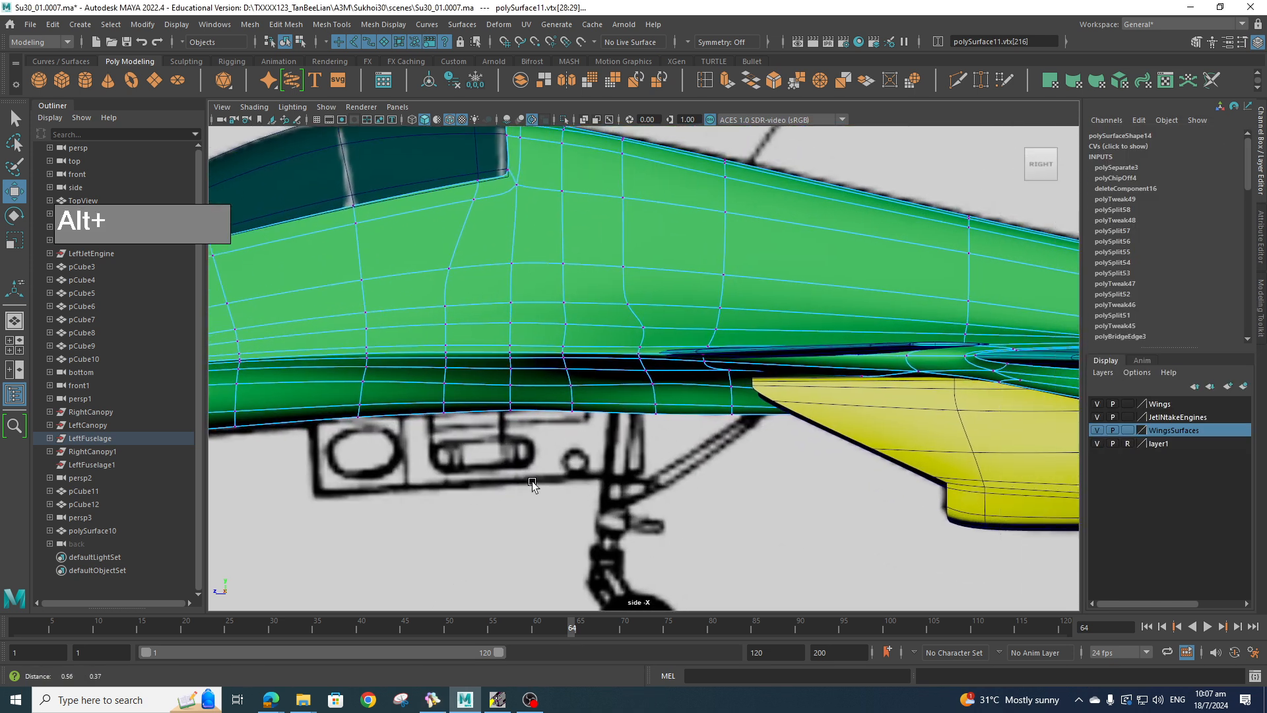
pyautogui.keyDown('alt'); pyautogui.moveTo(535, 486); pyautogui.dragTo(607, 454, button='right'); pyautogui.keyUp('alt')
pyautogui.moveTo(614, 298); pyautogui.dragTo(664, 335)
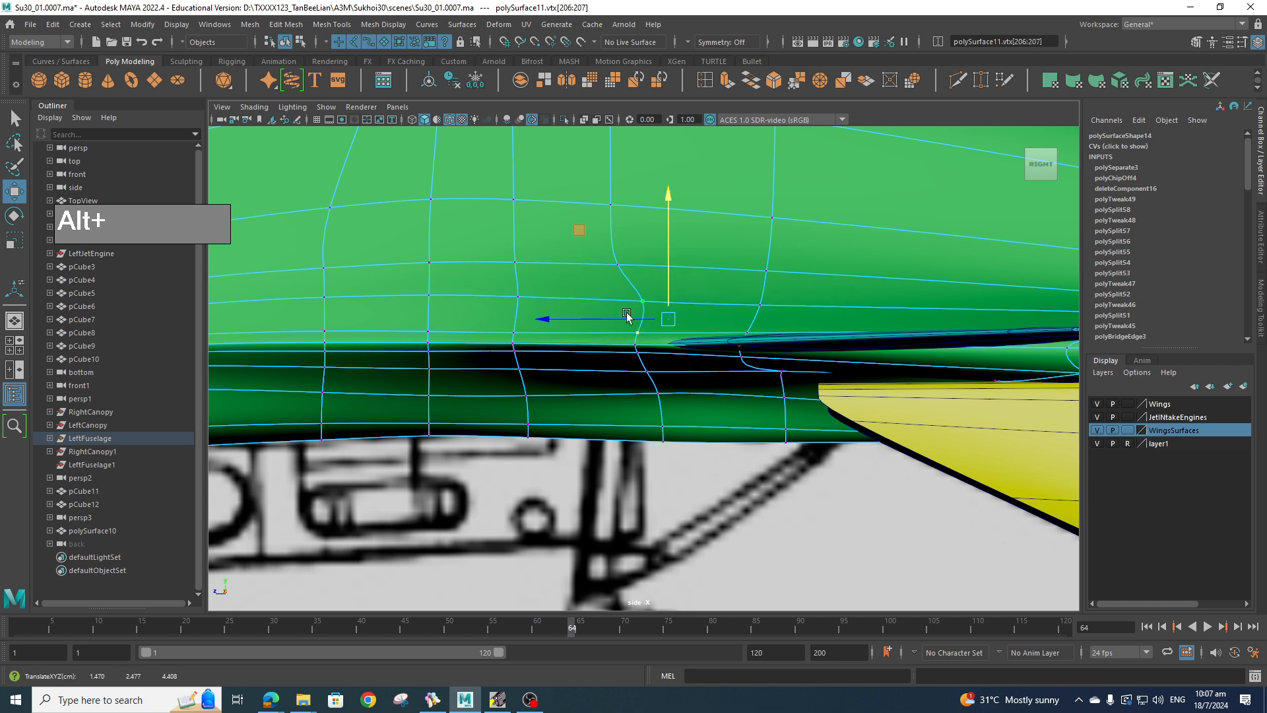
pyautogui.keyDown('alt'); pyautogui.moveTo(586, 309); pyautogui.dragTo(635, 307, button='middle'); pyautogui.keyUp('alt')
pyautogui.click(561, 293)
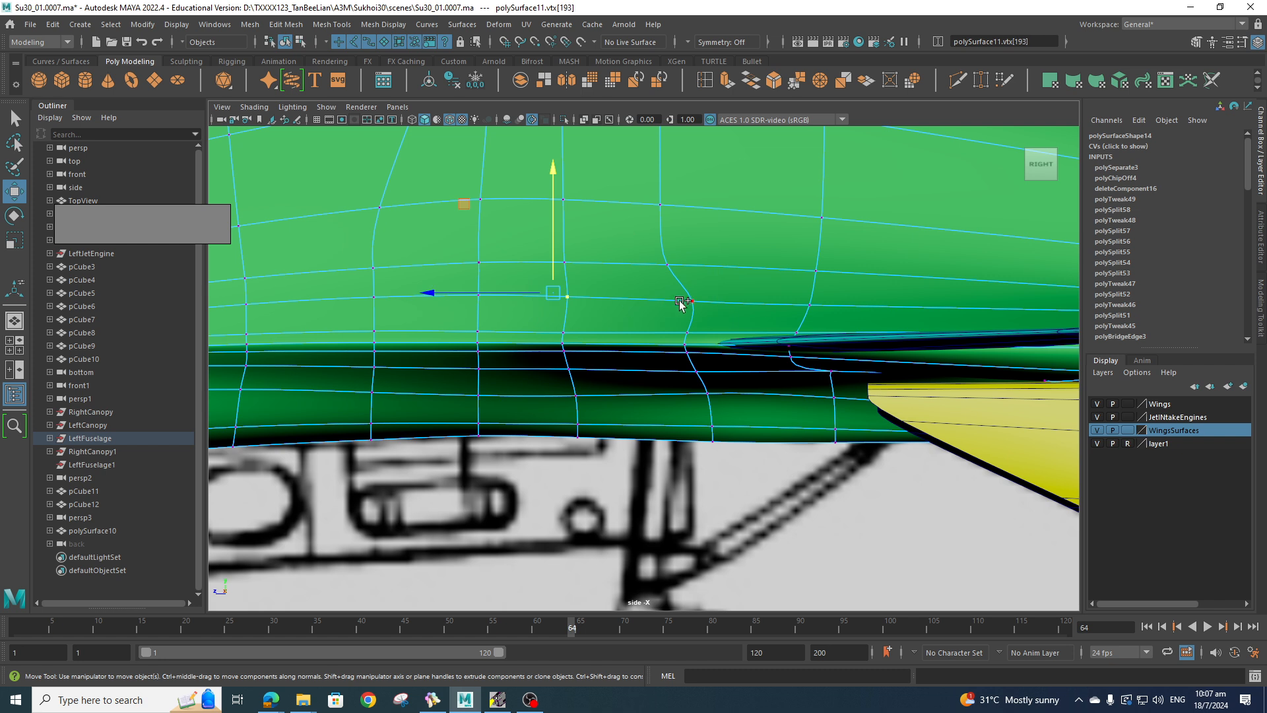
pyautogui.keyDown('shift'); pyautogui.click(701, 301); pyautogui.keyUp('shift')
pyautogui.click(702, 306)
pyautogui.moveTo(701, 306); pyautogui.dragTo(657, 306)
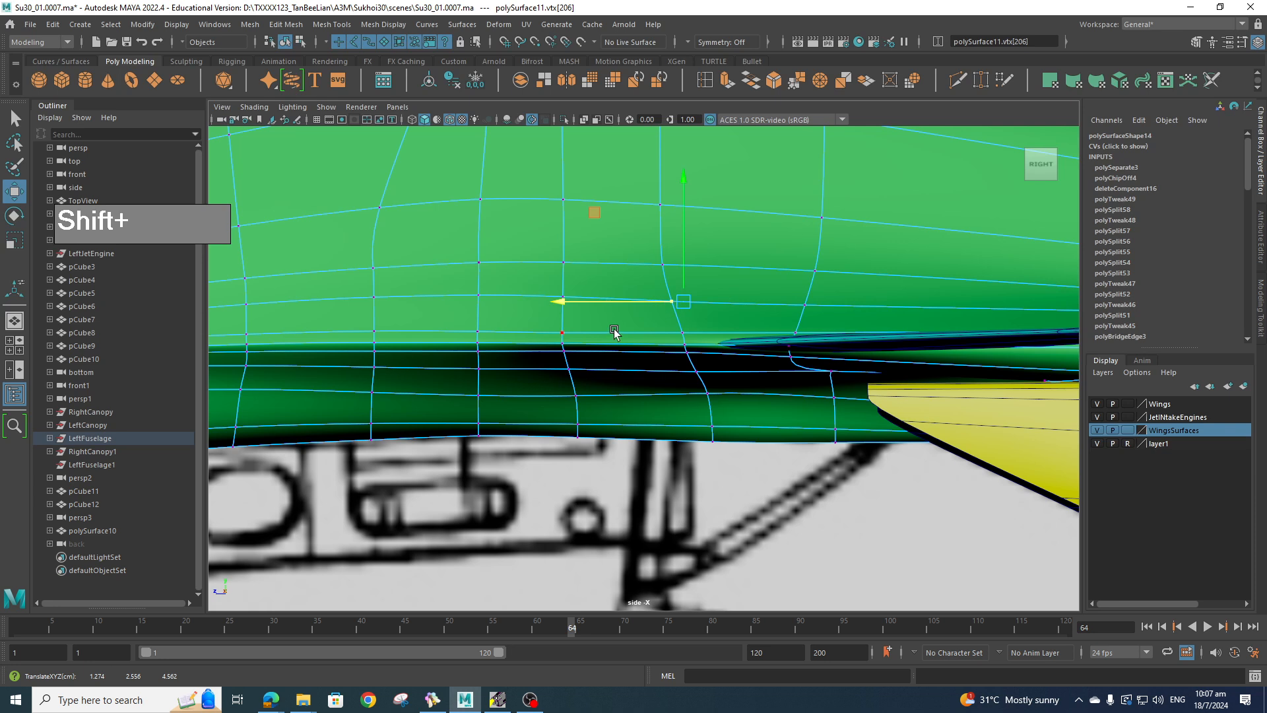
# - Select the shifted vertex and the two ahead of it in the same side row and scale them slightly closer together vertically
pyautogui.keyDown('shift'); pyautogui.click(562, 296); pyautogui.keyUp('shift')
pyautogui.keyDown('shift'); pyautogui.click(471, 287); pyautogui.keyUp('shift')
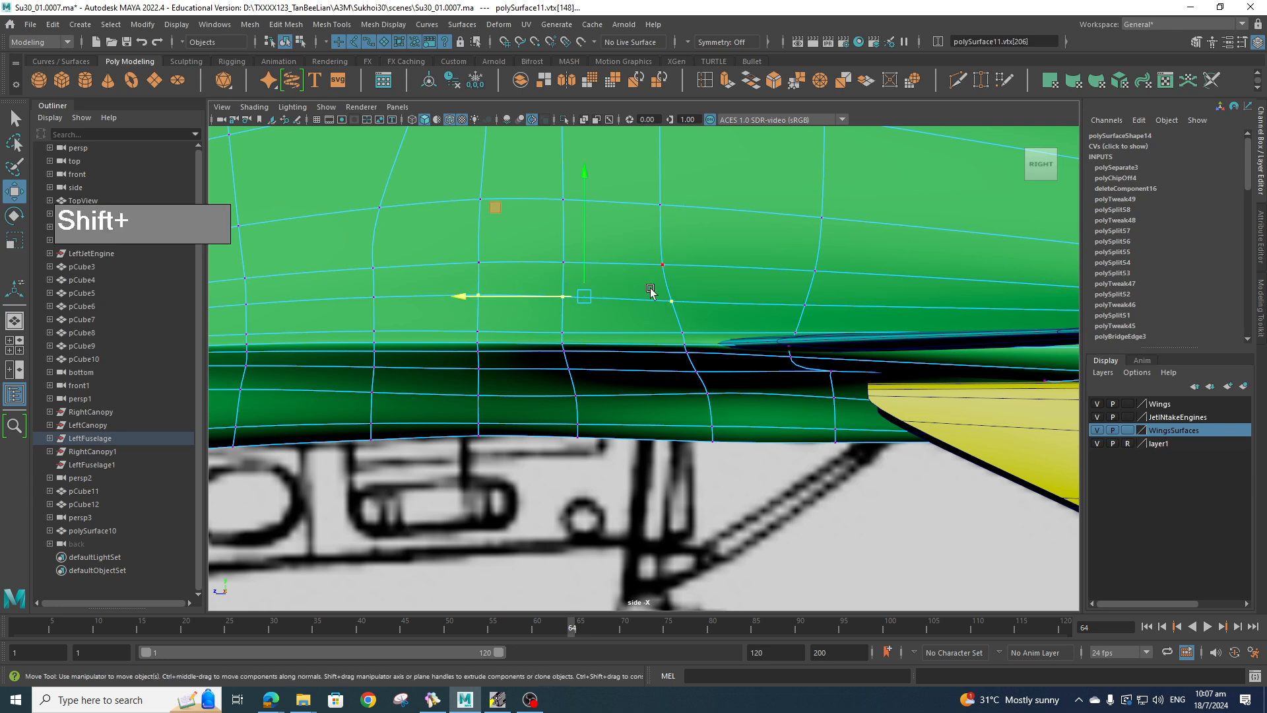
pyautogui.press('r')
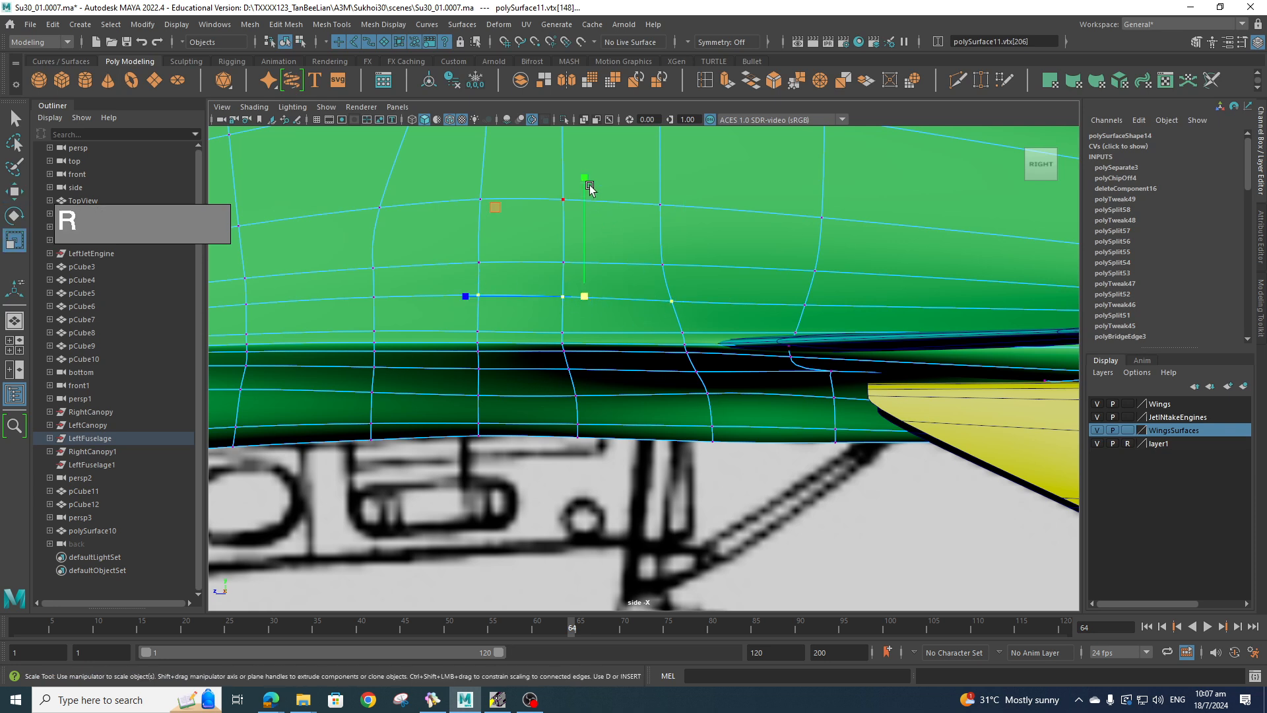
pyautogui.moveTo(585, 179); pyautogui.dragTo(587, 228)
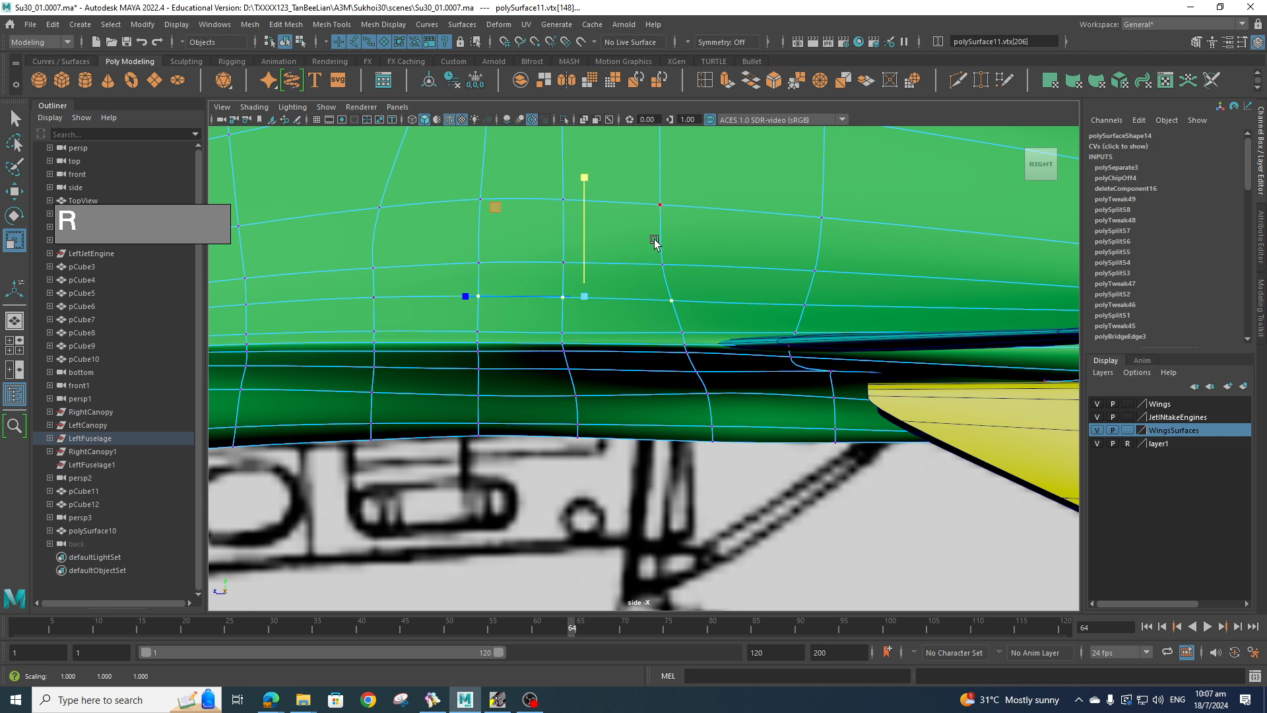
# - Raise the two vertices ahead of the wing root in the row just above the fuselage's side edge slightly
pyautogui.click(562, 324)
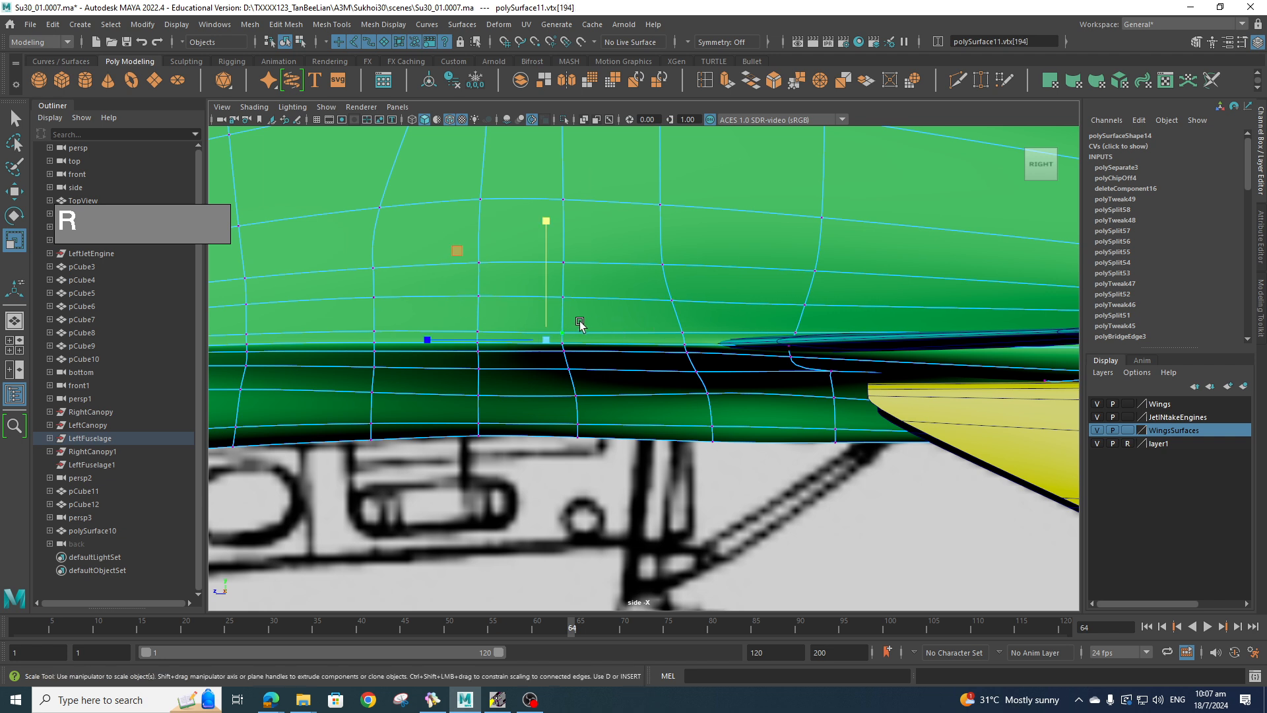
pyautogui.press('w')
pyautogui.click(543, 272)
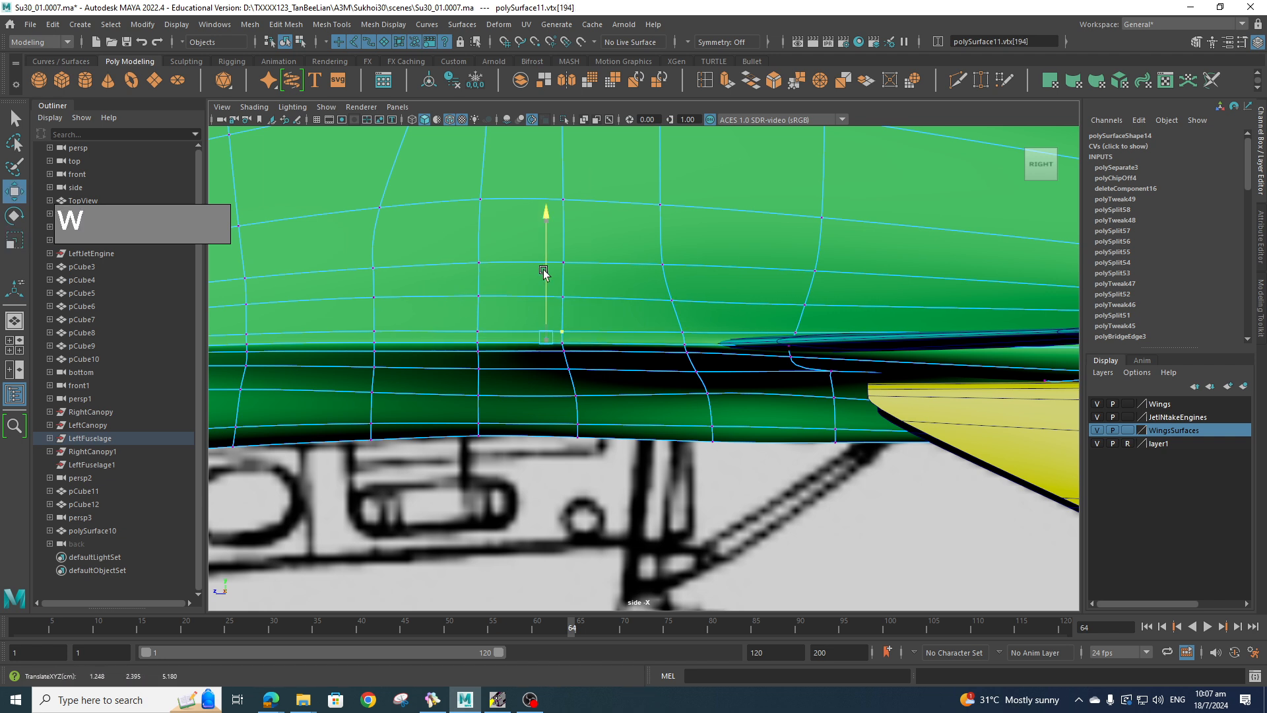
pyautogui.click(496, 309)
pyautogui.click(479, 323)
pyautogui.moveTo(484, 280); pyautogui.dragTo(487, 275)
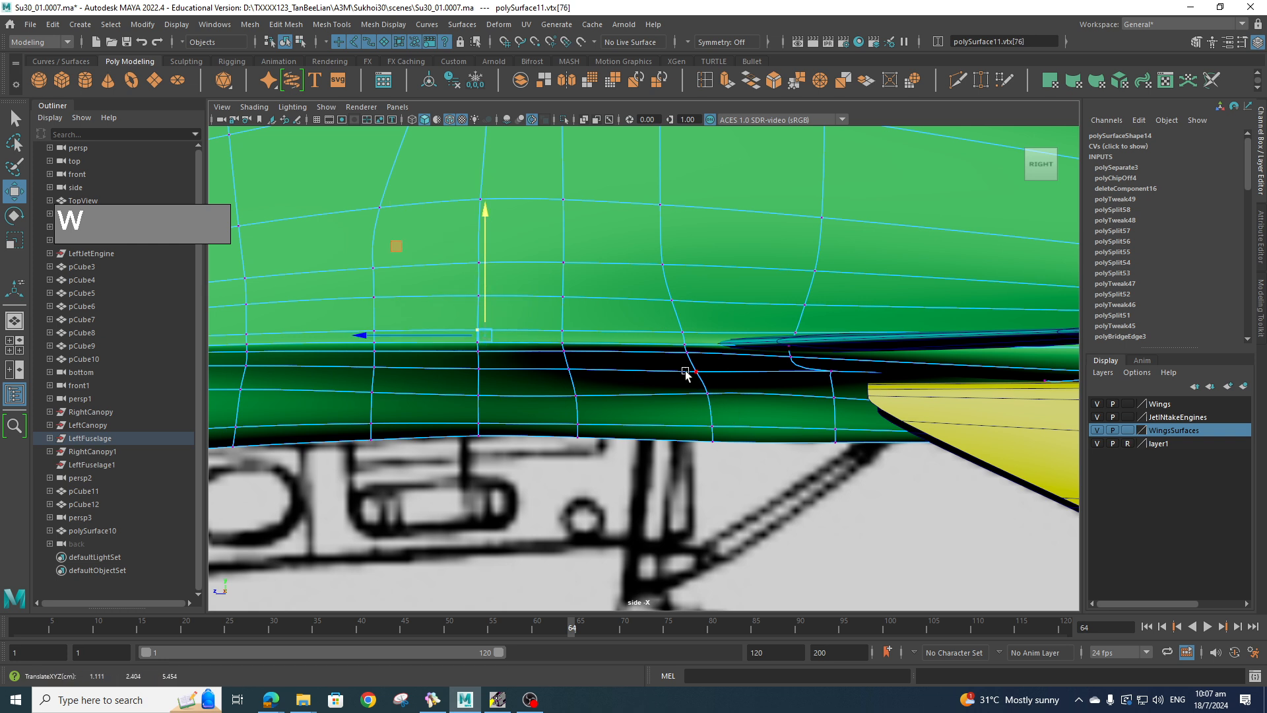
# - Select the three stacked vertices on the side edge just ahead of the wing root's tip and raise them slightly
pyautogui.moveTo(670, 324); pyautogui.dragTo(693, 360)
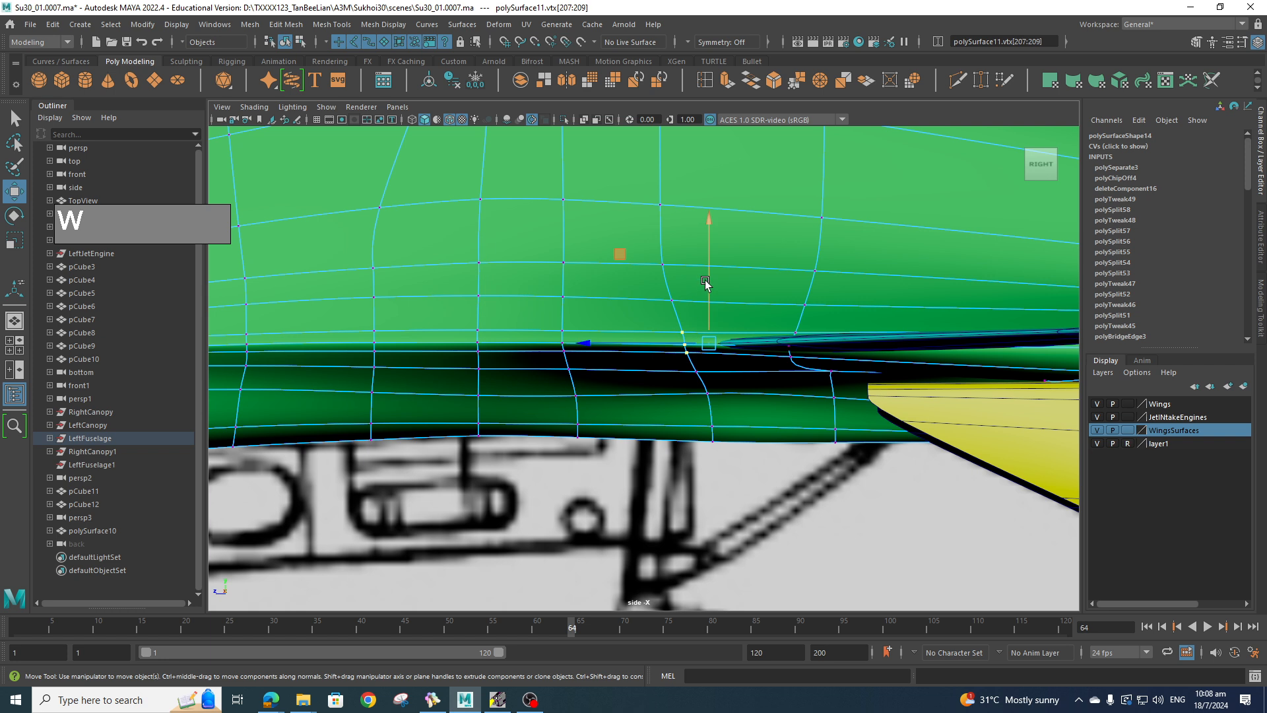
pyautogui.moveTo(709, 279); pyautogui.dragTo(708, 276)
pyautogui.scroll(3, 800, 340)
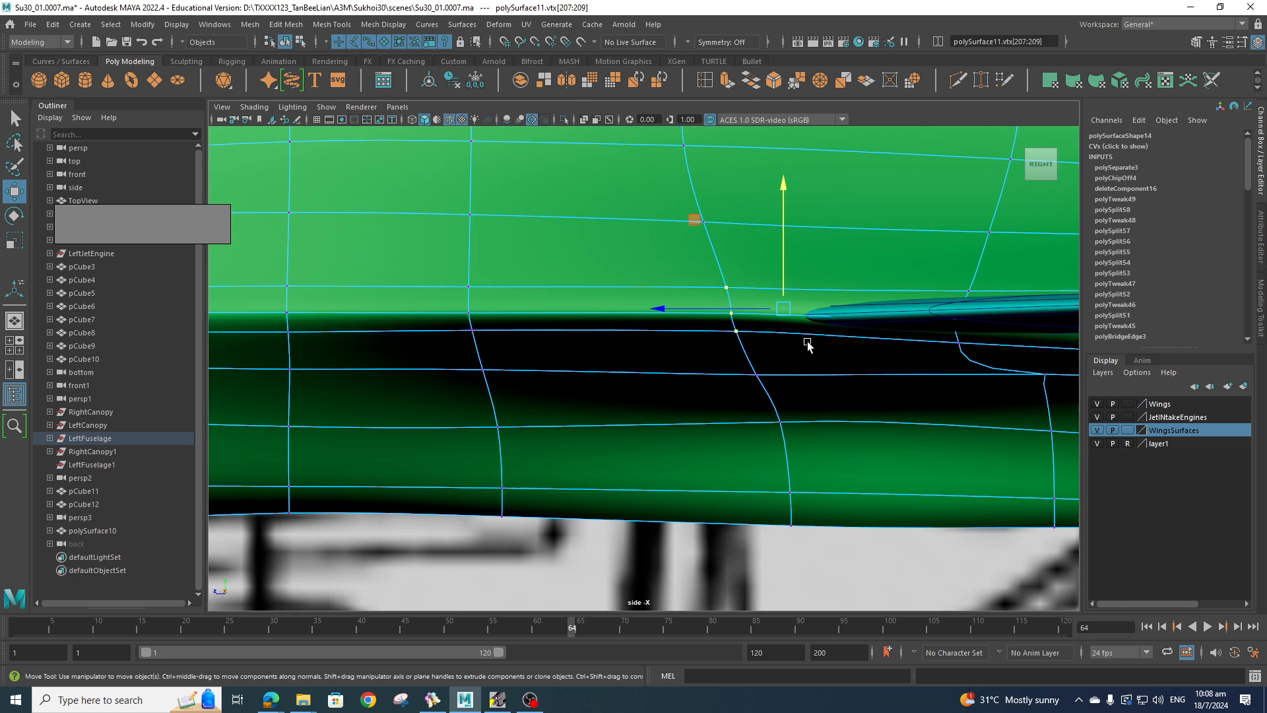
# - Examine the fuselage's side edge from the wing root forward to the nose against the side blueprint
pyautogui.scroll(-5, 811, 323)
pyautogui.scroll(5, 846, 331)
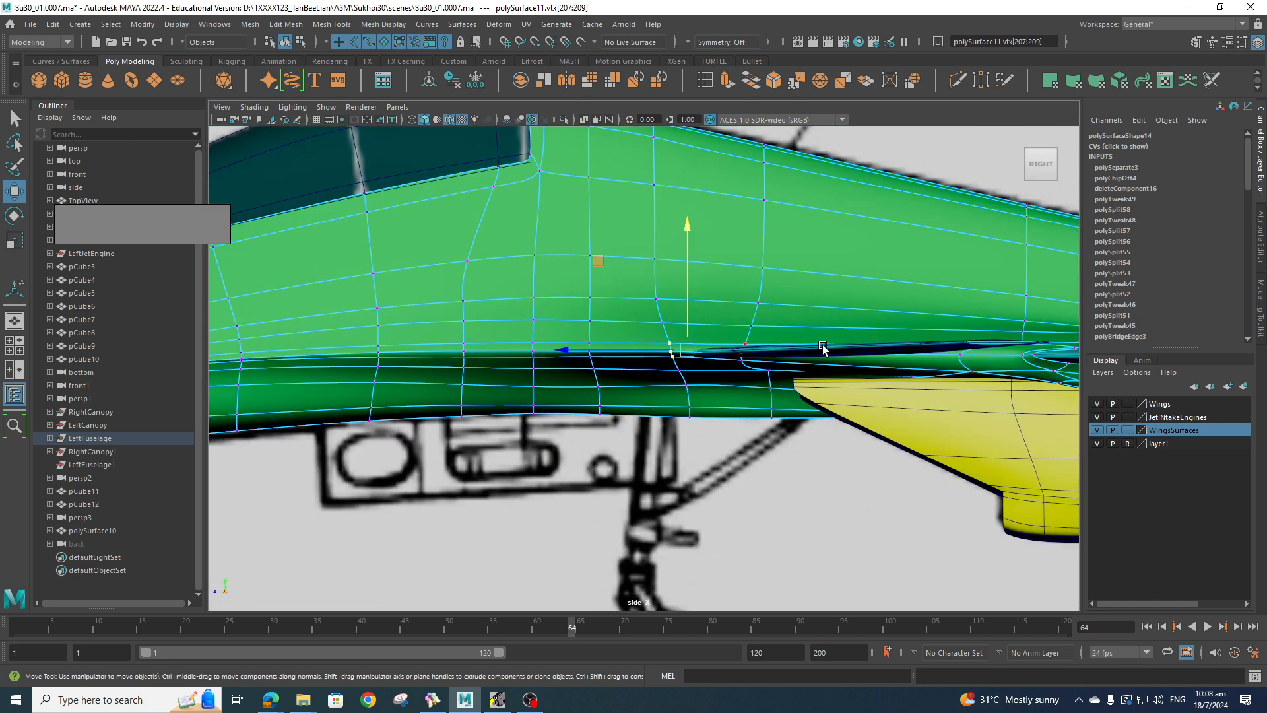
pyautogui.scroll(2, 638, 384)
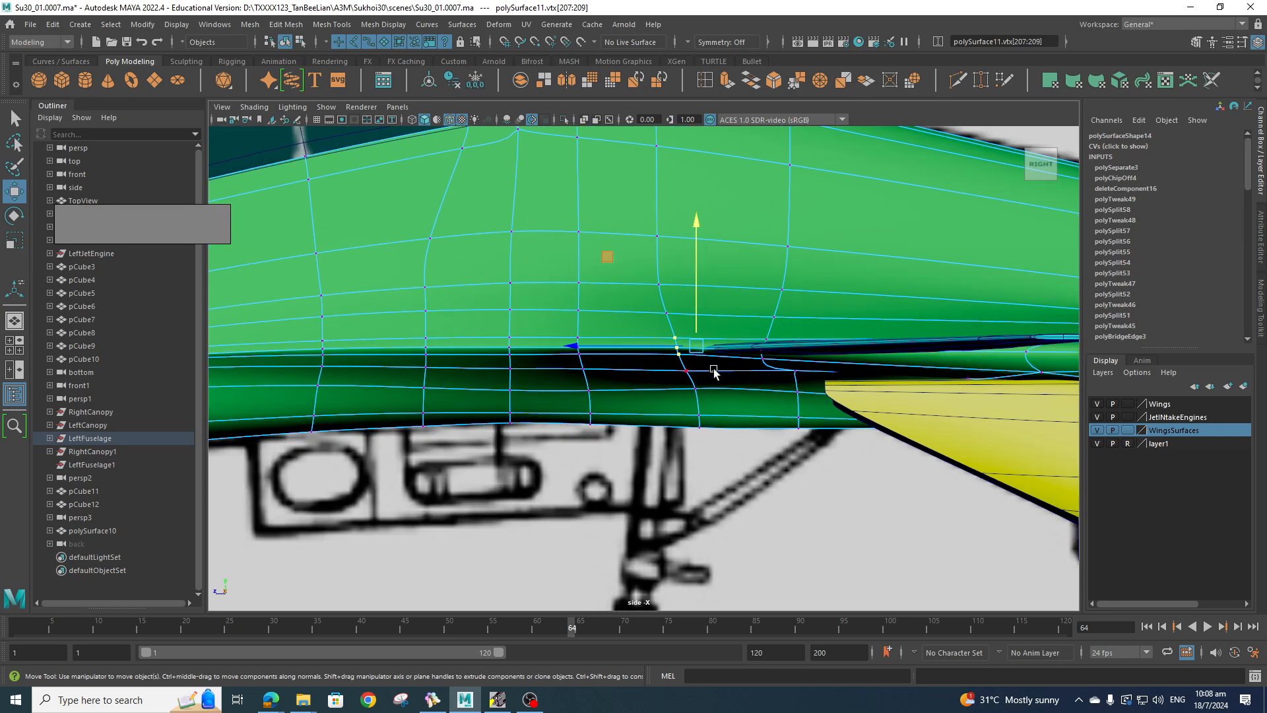
pyautogui.scroll(2, 714, 373)
pyautogui.click(728, 270)
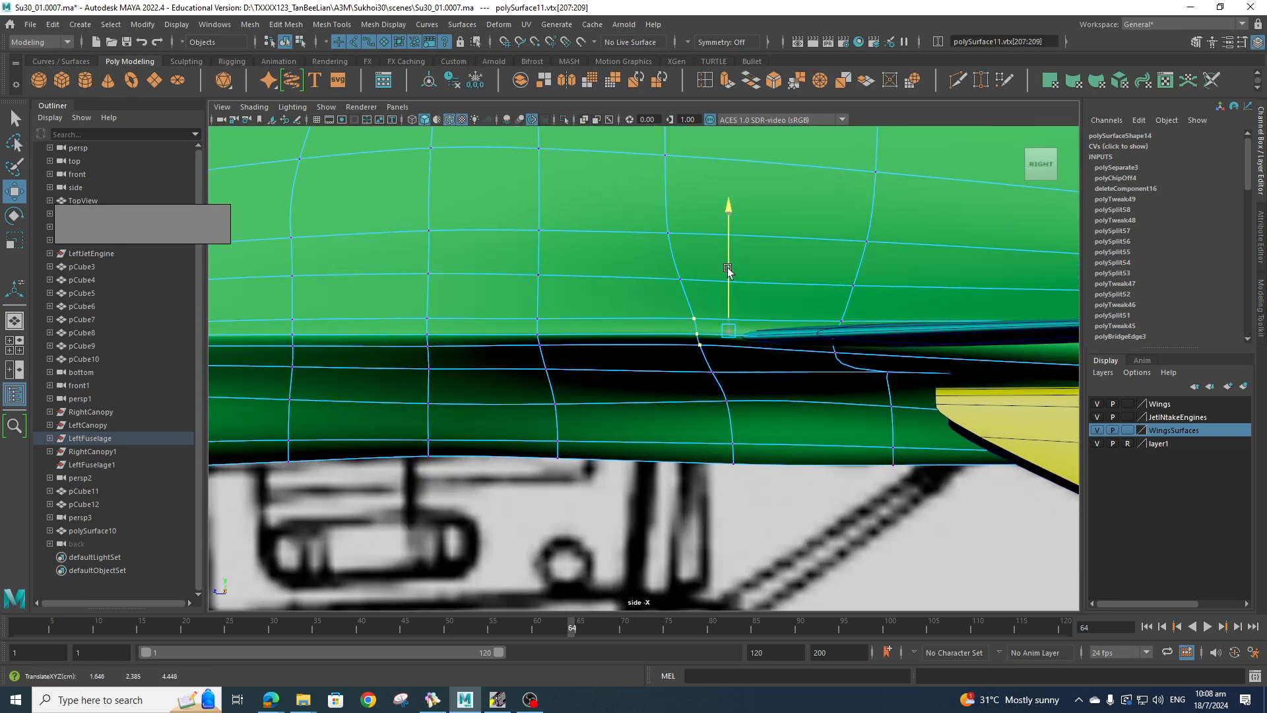
pyautogui.keyDown('alt'); pyautogui.moveTo(489, 354); pyautogui.dragTo(701, 356, button='middle'); pyautogui.keyUp('alt')
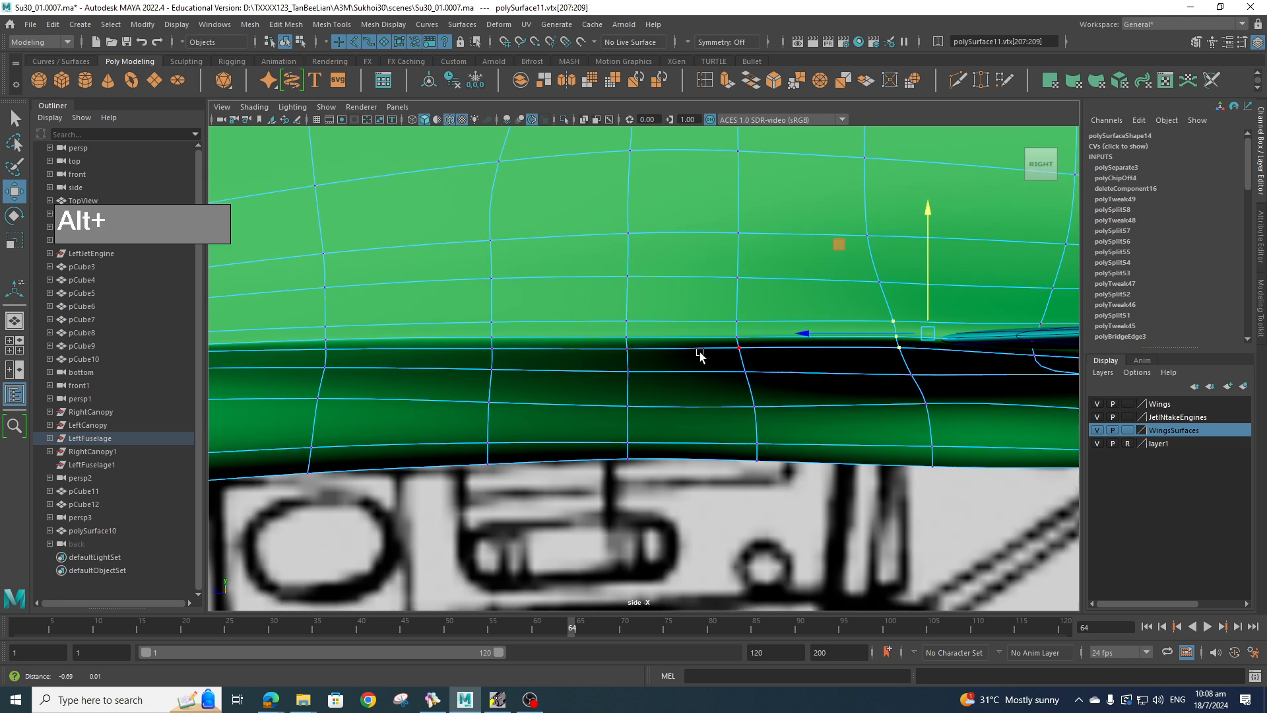
pyautogui.keyDown('alt'); pyautogui.moveTo(439, 360); pyautogui.dragTo(871, 358, button='right'); pyautogui.keyUp('alt')
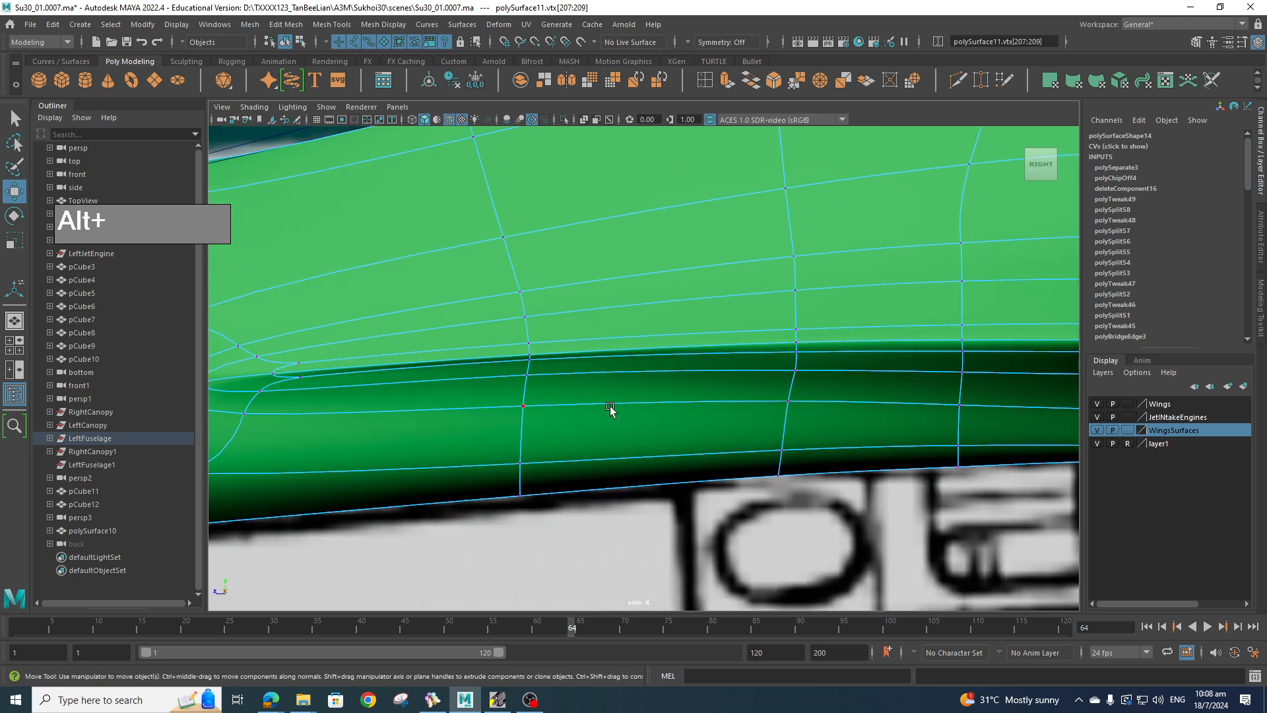
pyautogui.moveTo(851, 388)
pyautogui.keyDown('alt'); pyautogui.mouseDown(button='right')
pyautogui.moveTo(710, 386)
pyautogui.moveTo(851, 381)
pyautogui.moveTo(790, 374)
pyautogui.moveTo(829, 380)
pyautogui.mouseUp(button='right'); pyautogui.keyUp('alt')
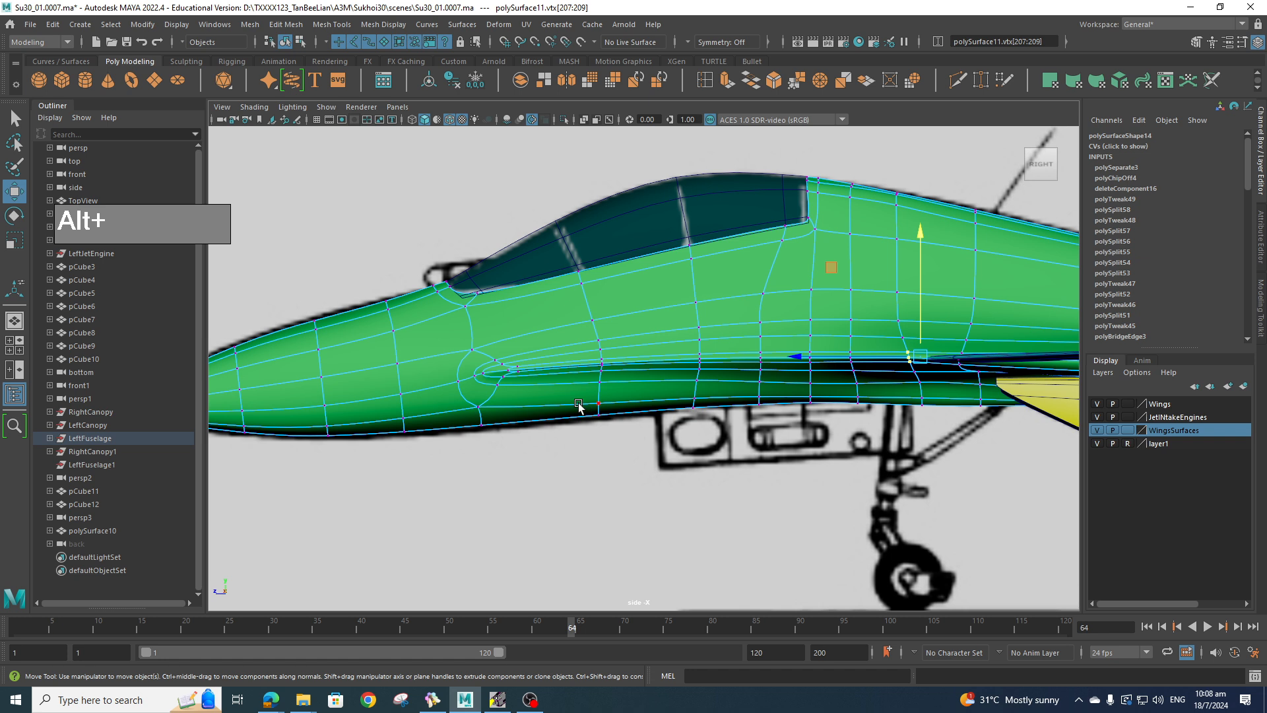
pyautogui.keyDown('alt'); pyautogui.moveTo(587, 401); pyautogui.dragTo(690, 397, button='right'); pyautogui.keyUp('alt')
# - Select the stacked side-edge vertices just behind the side ridge's front tip, below the canopy, and raise them slightly
pyautogui.moveTo(372, 340); pyautogui.dragTo(489, 428)
pyautogui.press('e')
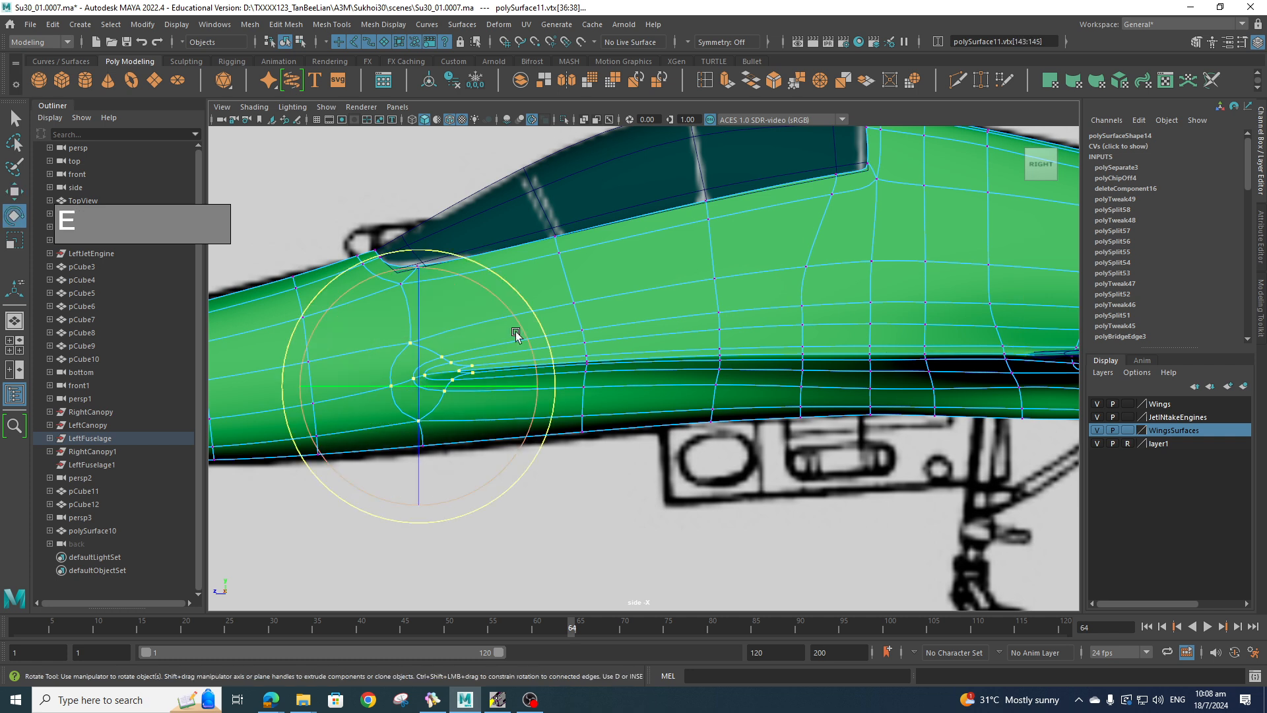
pyautogui.moveTo(523, 330); pyautogui.dragTo(606, 402)
pyautogui.press('w')
pyautogui.moveTo(586, 307); pyautogui.dragTo(583, 295)
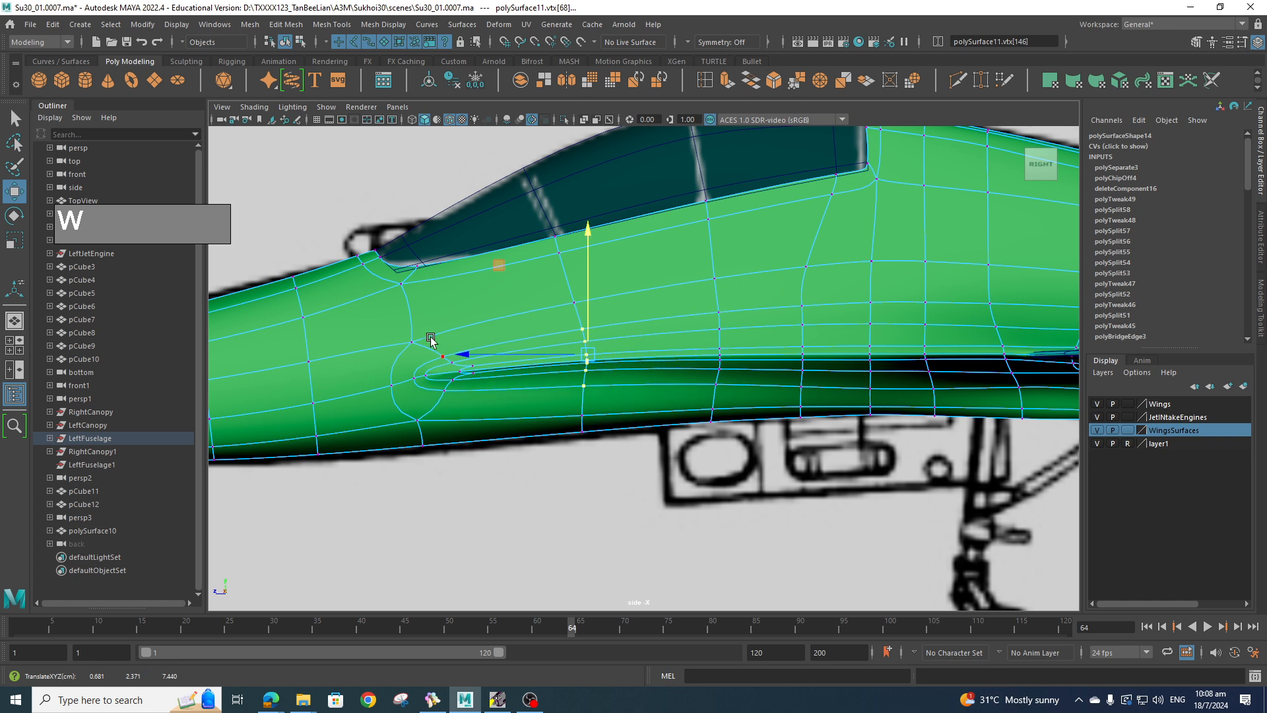
# - Raise the vertex cluster around the side ridge's front tip slightly, and lower the bottom vertex of its loop toward the underside
pyautogui.moveTo(374, 333); pyautogui.dragTo(475, 423)
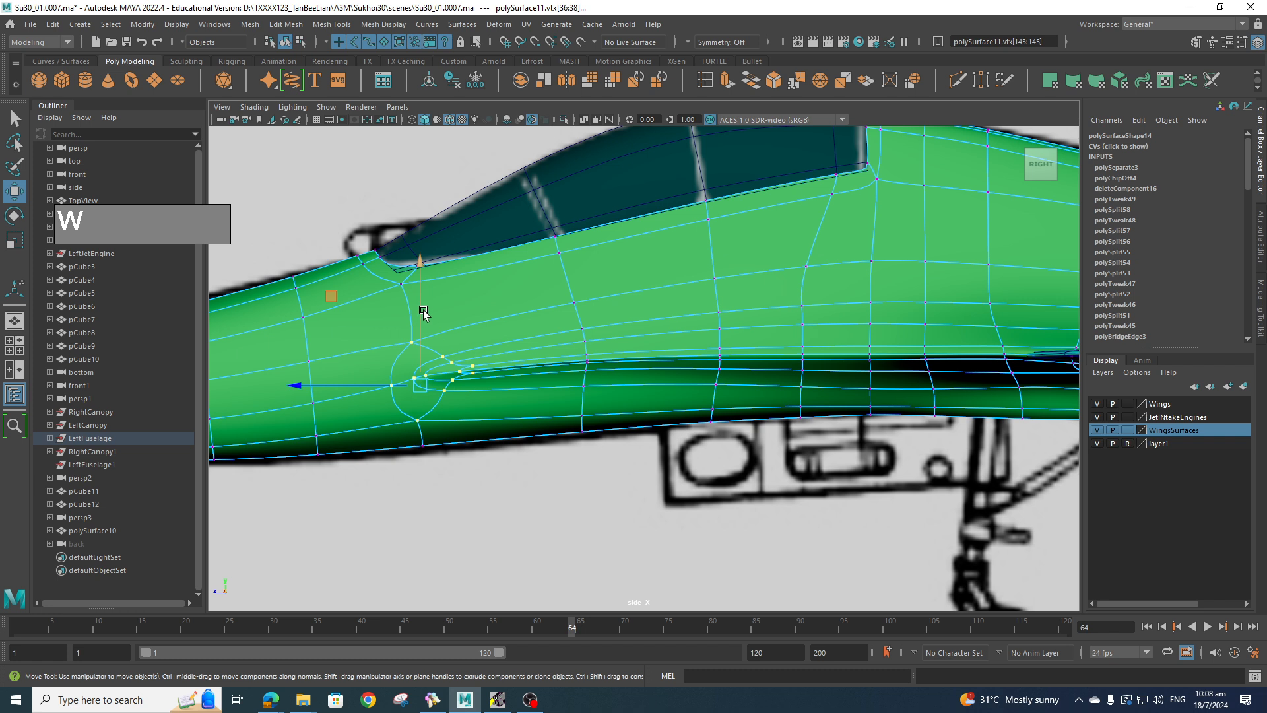
pyautogui.moveTo(424, 311); pyautogui.dragTo(418, 299)
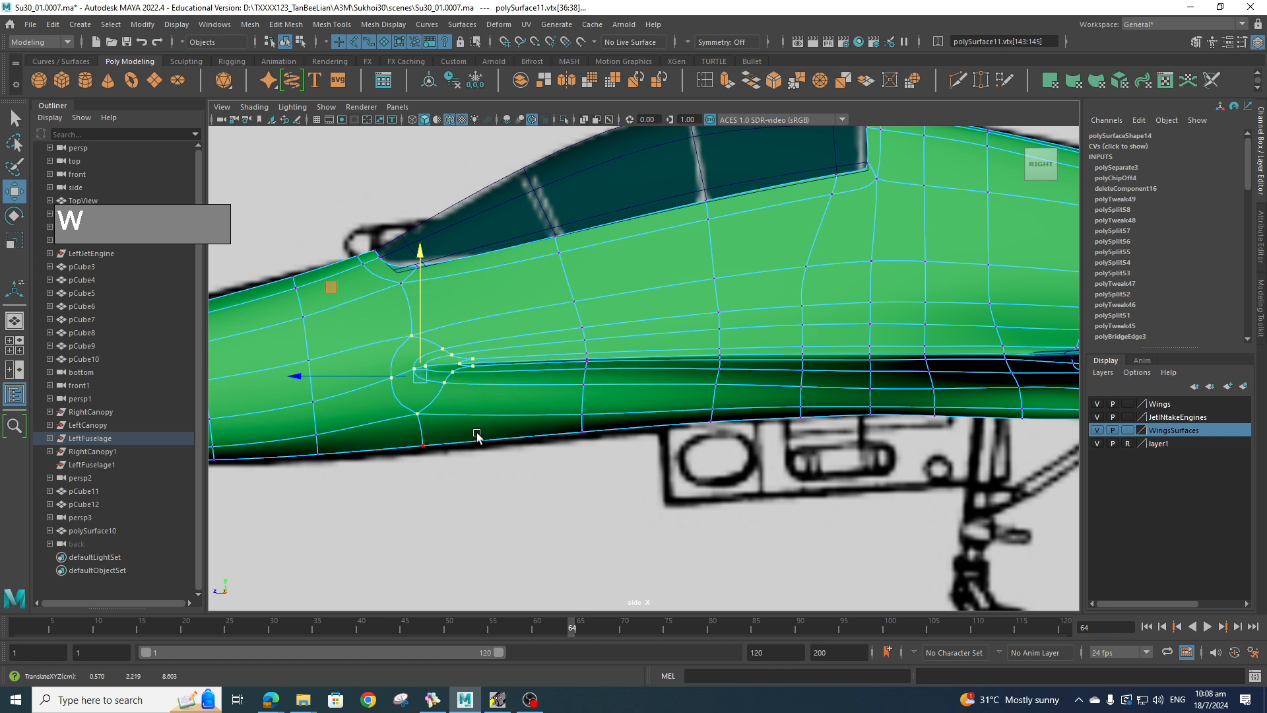
pyautogui.scroll(2, 489, 437)
pyautogui.keyDown('alt'); pyautogui.moveTo(460, 424); pyautogui.dragTo(572, 416, button='middle'); pyautogui.keyUp('alt')
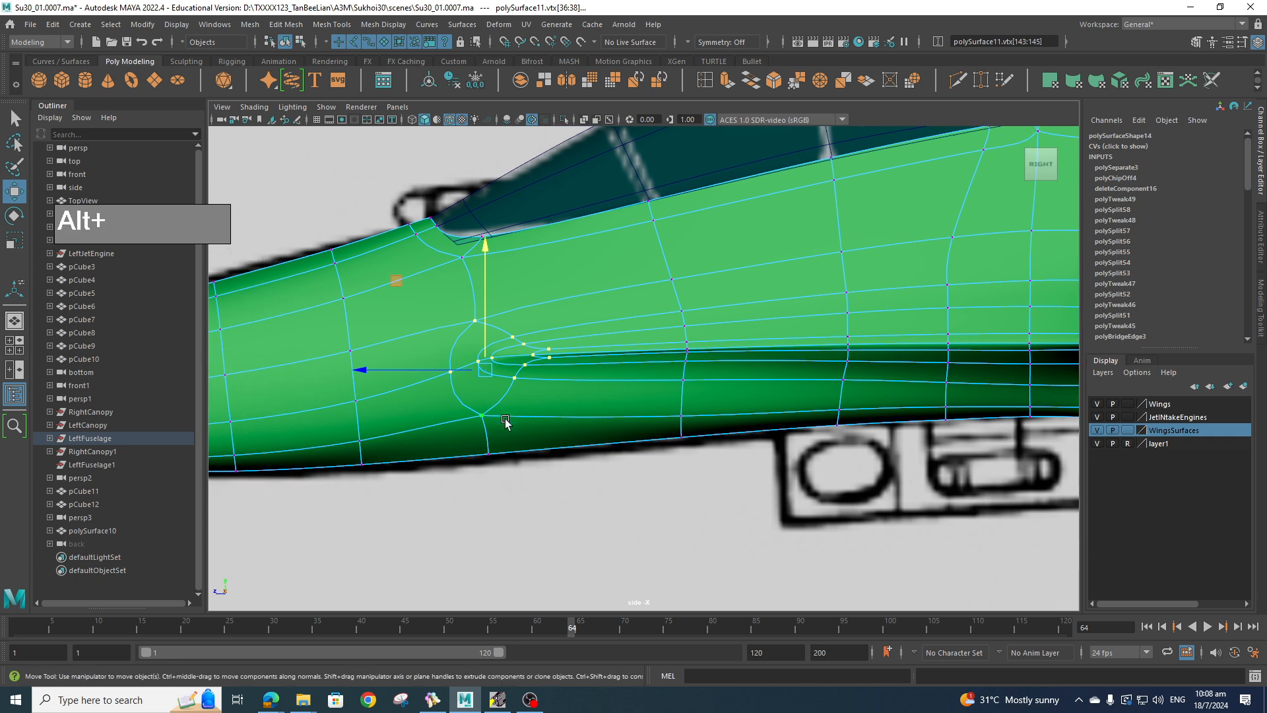
pyautogui.click(484, 417)
pyautogui.moveTo(470, 335); pyautogui.dragTo(470, 344)
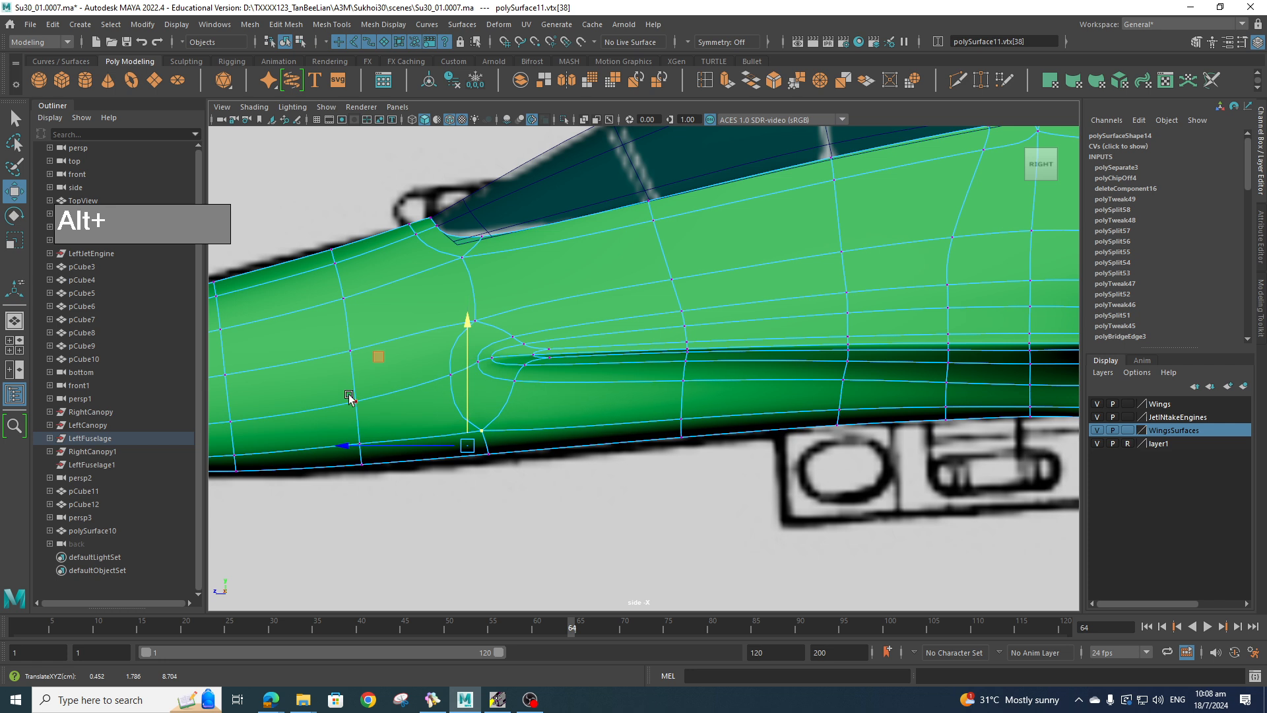
# - Select the lower-edge vertex behind the side ridge's tip and compare the underside with the side blueprint
pyautogui.click(682, 419)
pyautogui.scroll(-5, 687, 466)
pyautogui.scroll(5, 727, 481)
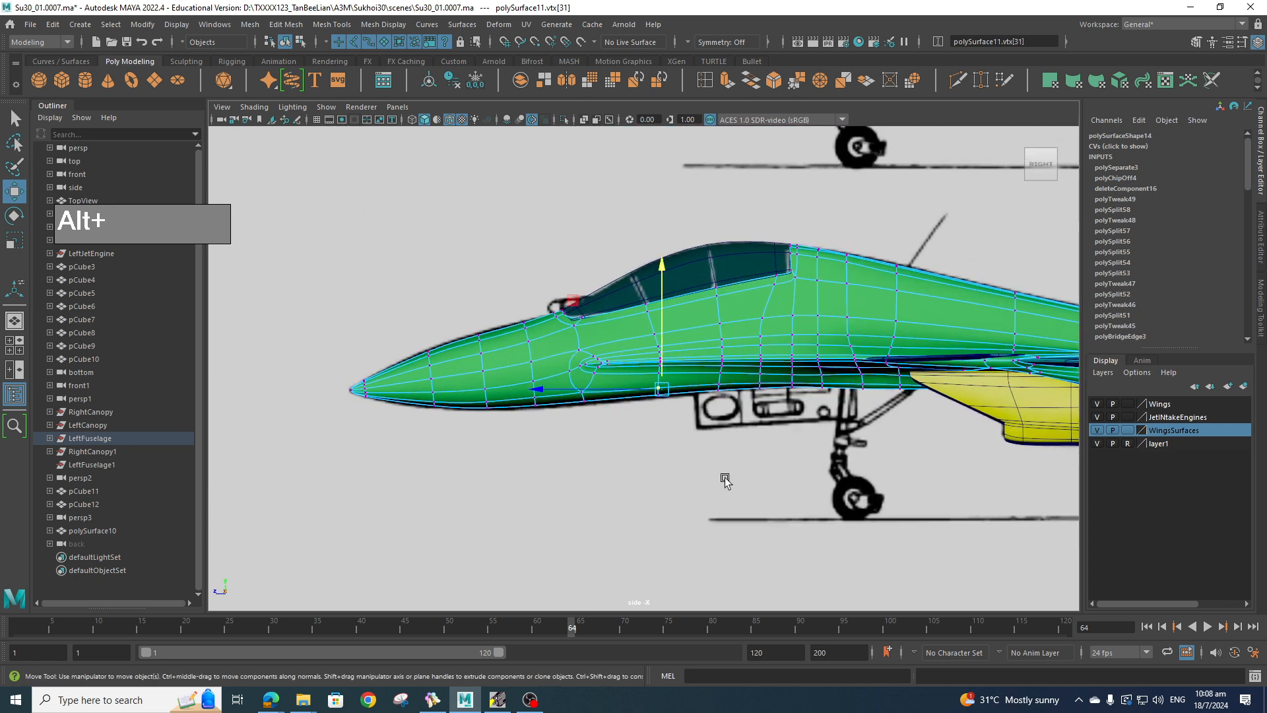
pyautogui.keyDown('alt'); pyautogui.moveTo(713, 446); pyautogui.dragTo(796, 388, button='right'); pyautogui.keyUp('alt')
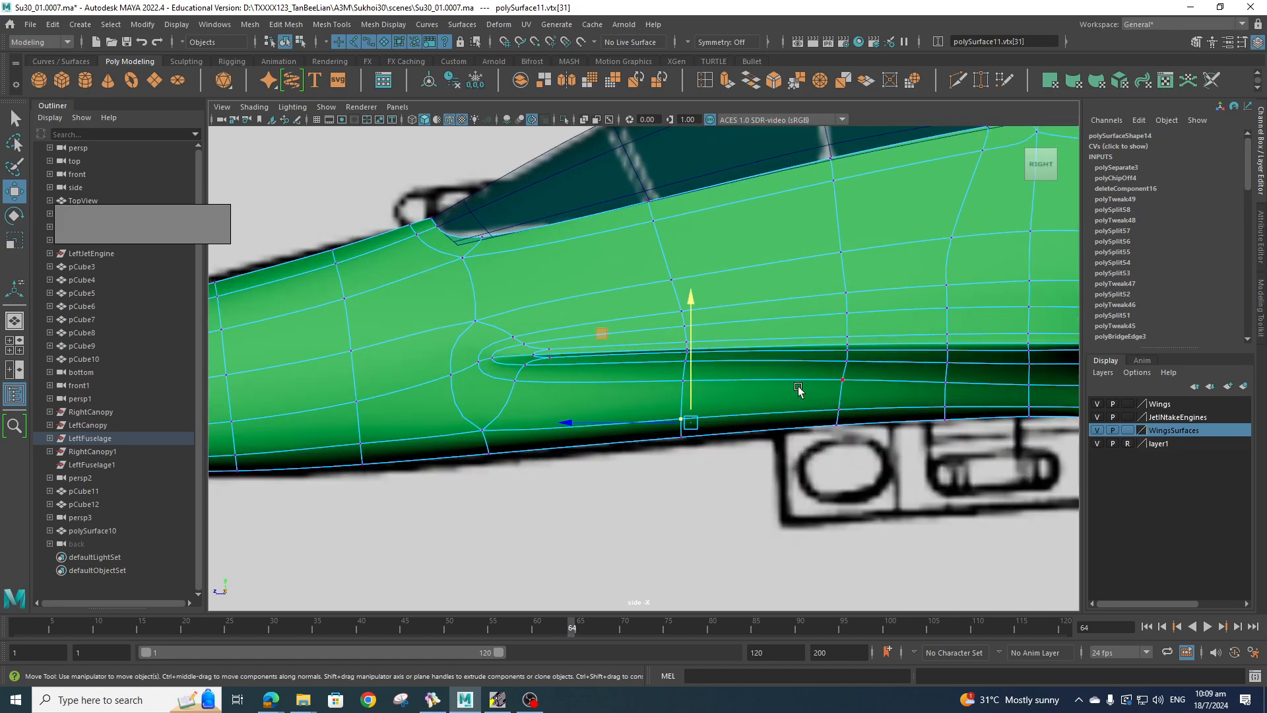
pyautogui.keyDown('alt'); pyautogui.moveTo(944, 401); pyautogui.dragTo(608, 412, button='middle'); pyautogui.keyUp('alt')
pyautogui.keyDown('alt'); pyautogui.moveTo(885, 396); pyautogui.dragTo(714, 412, button='right'); pyautogui.keyUp('alt')
# - Switch to the perspective view and undo the trial sideways moves of the fuselage vertices beside the wing root
pyautogui.press('space')
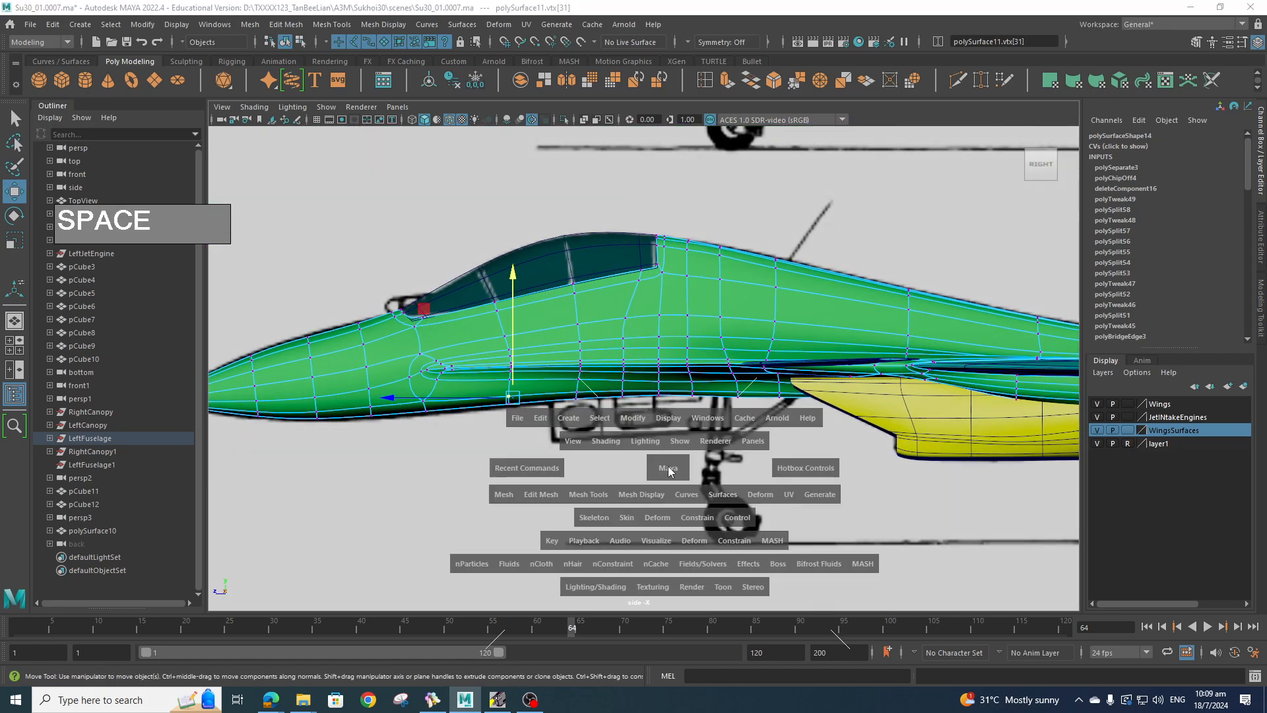
pyautogui.moveTo(668, 468); pyautogui.dragTo(785, 553)
pyautogui.scroll(5, 813, 513)
pyautogui.scroll(-10, 814, 510)
pyautogui.scroll(4, 834, 525)
pyautogui.scroll(3, 786, 553)
pyautogui.keyDown('alt'); pyautogui.moveTo(782, 485); pyautogui.dragTo(784, 412); pyautogui.keyUp('alt')
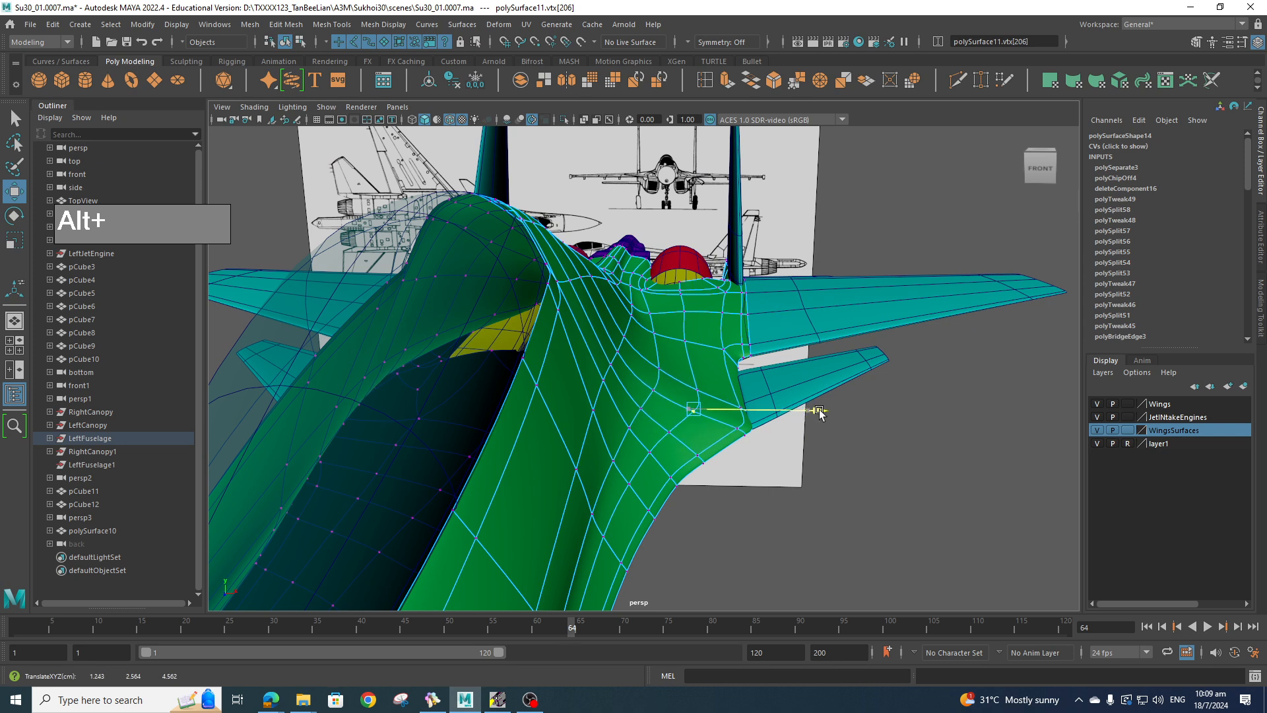
pyautogui.press('z')
pyautogui.press('z')
pyautogui.press('z')
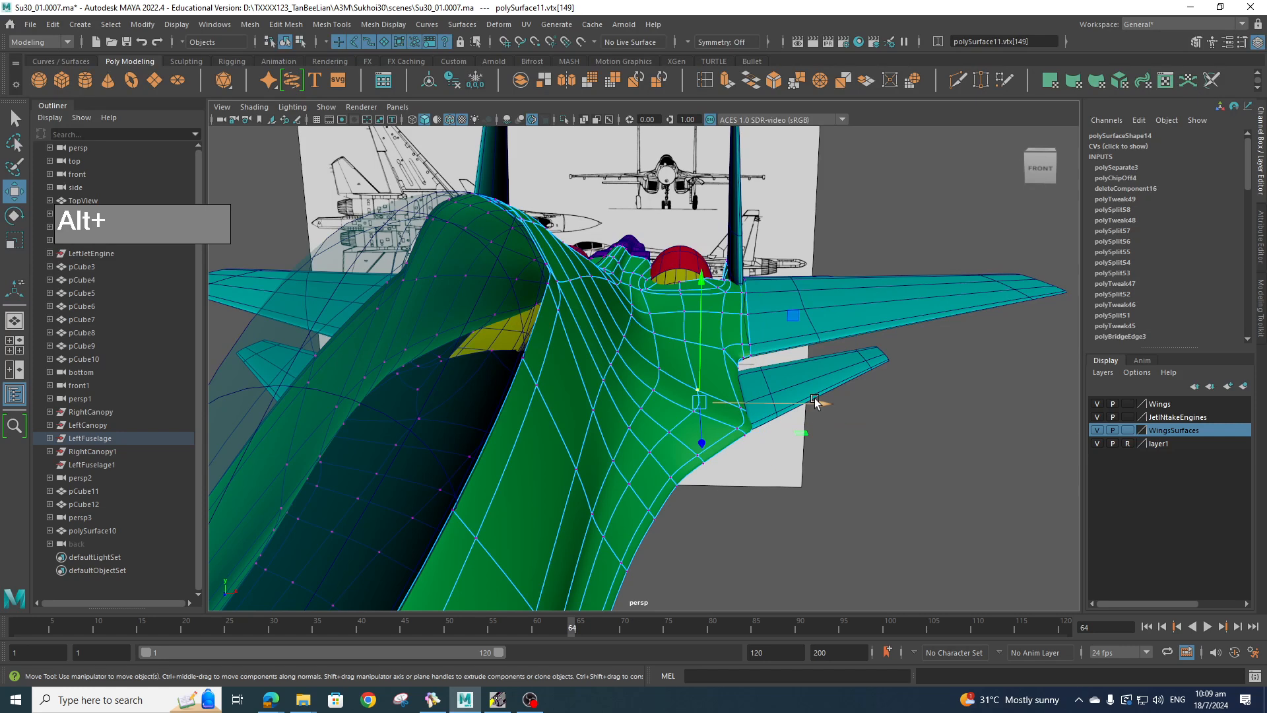
# - Move the fuselage shoulder vertex just inboard of the wing root slightly outward along X
pyautogui.moveTo(815, 403); pyautogui.dragTo(800, 456)
pyautogui.click(698, 383)
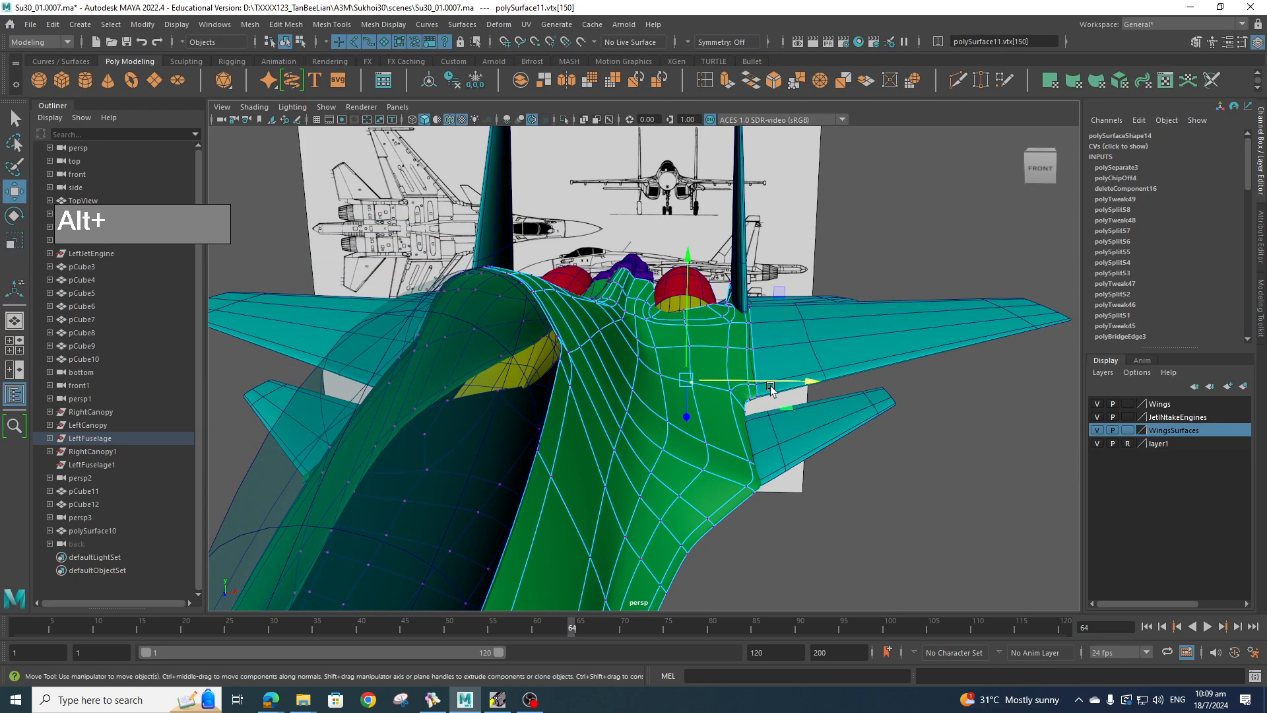
pyautogui.moveTo(769, 382); pyautogui.dragTo(783, 383)
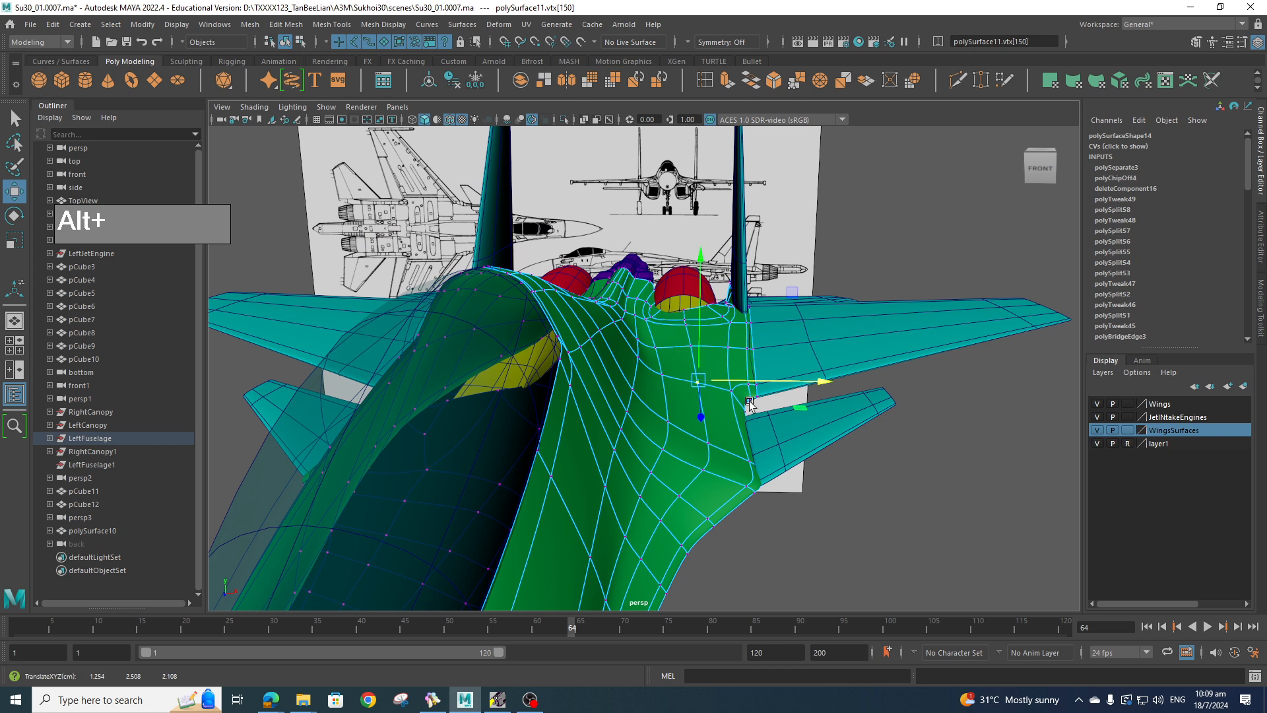
# - Inspect the whole aircraft's shape from several angles against the blueprint planes
pyautogui.keyDown('alt'); pyautogui.moveTo(669, 382); pyautogui.dragTo(623, 492); pyautogui.keyUp('alt')
pyautogui.scroll(-4, 673, 515)
pyautogui.keyDown('alt'); pyautogui.moveTo(710, 532); pyautogui.dragTo(597, 576, button='middle'); pyautogui.keyUp('alt')
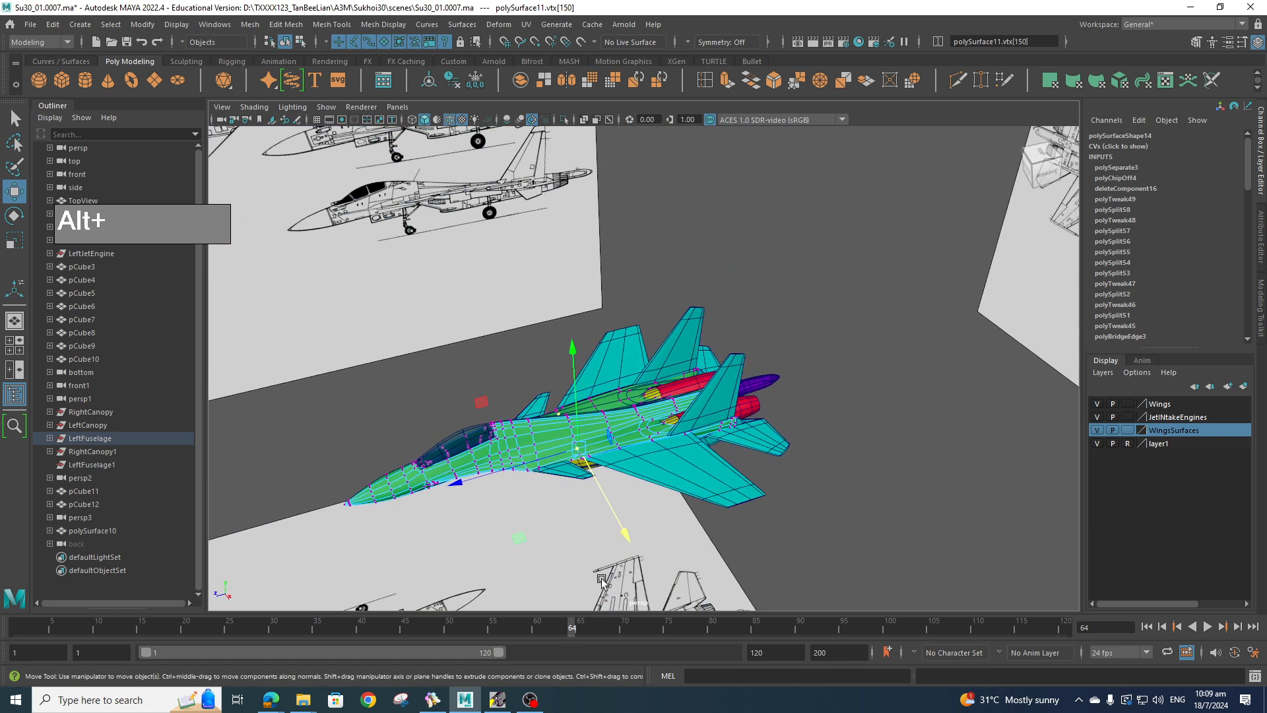
pyautogui.scroll(4, 633, 575)
pyautogui.keyDown('alt'); pyautogui.moveTo(635, 576); pyautogui.dragTo(749, 604); pyautogui.keyUp('alt')
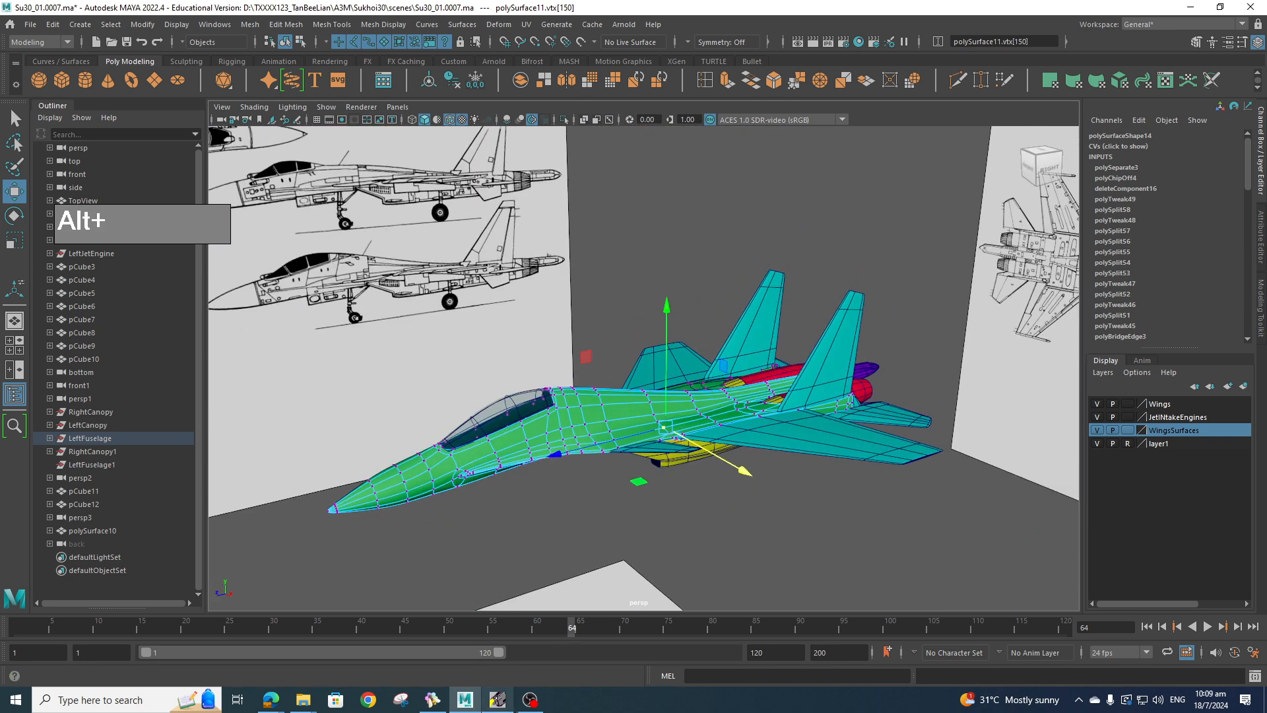
pyautogui.click(530, 700)
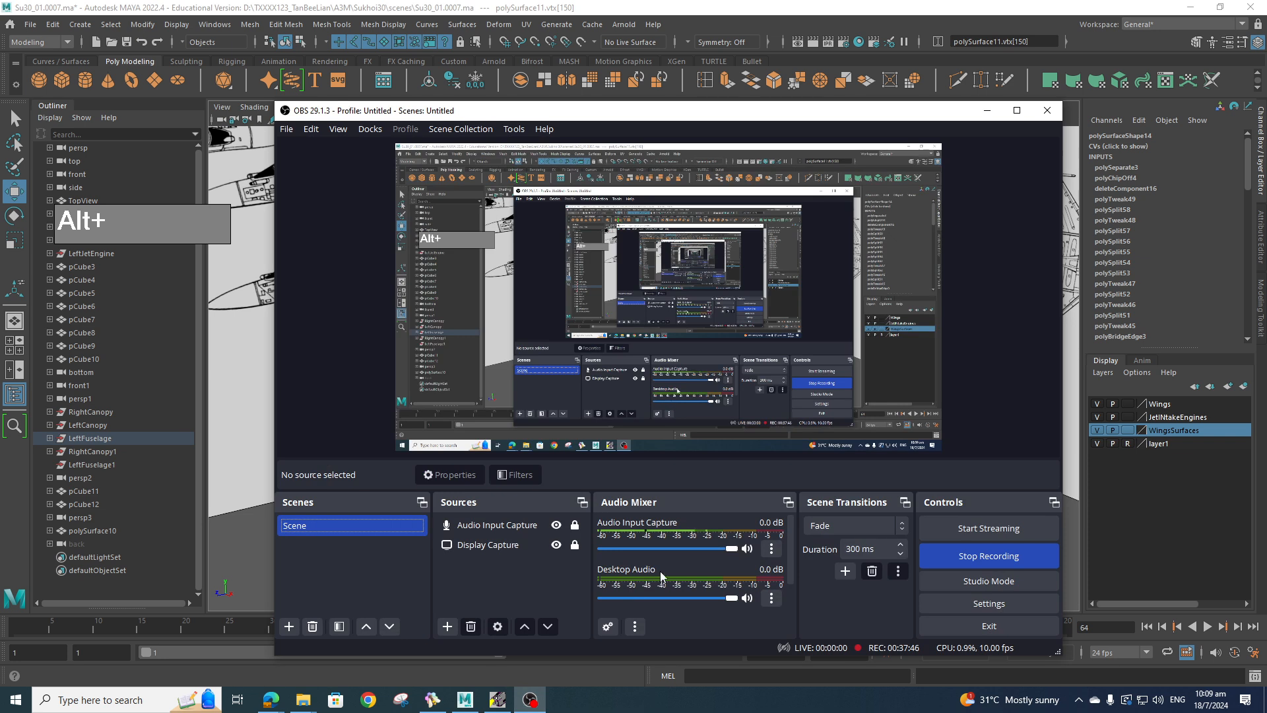
pyautogui.click(990, 111)
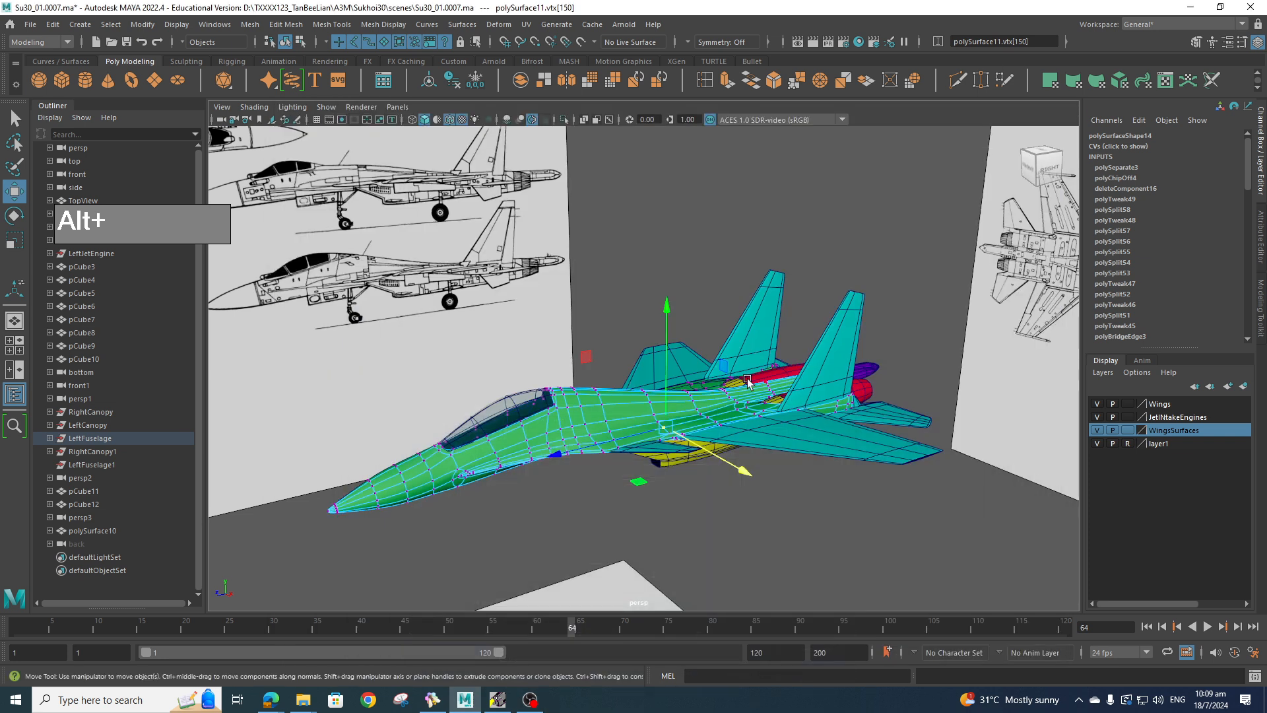
pyautogui.keyDown('alt'); pyautogui.moveTo(693, 410); pyautogui.dragTo(738, 387); pyautogui.keyUp('alt')
pyautogui.scroll(2, 716, 375)
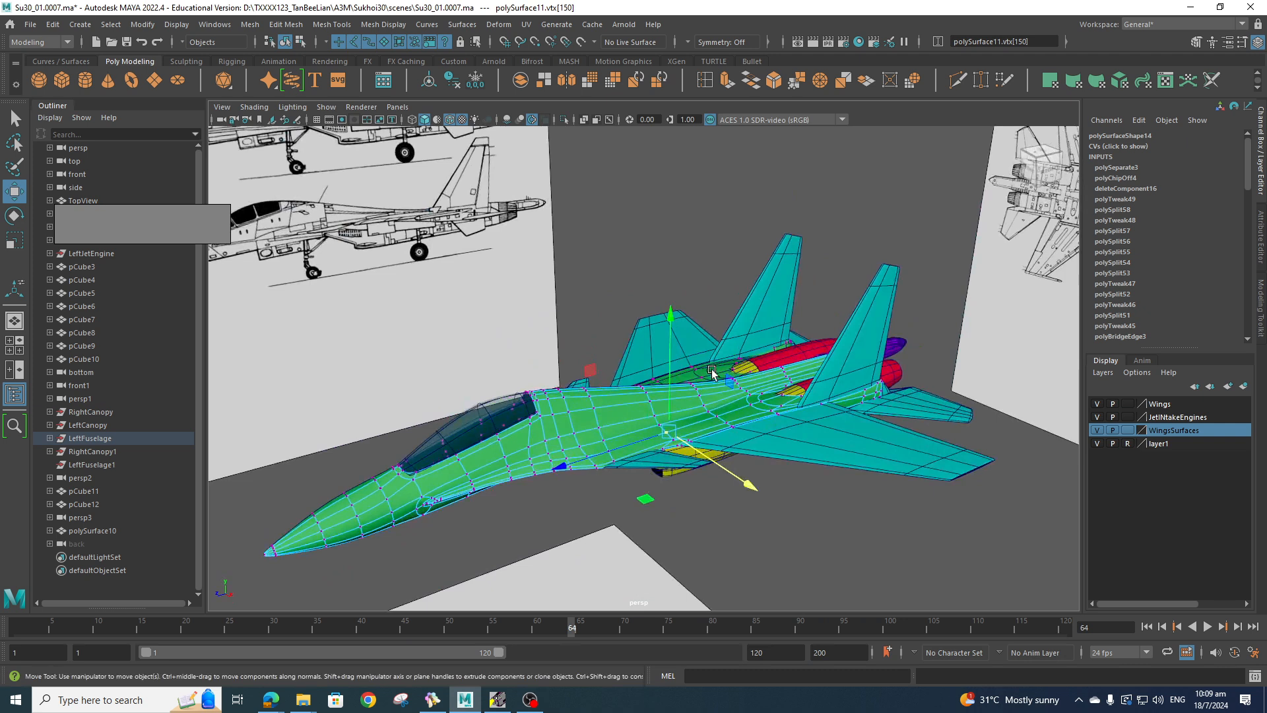
pyautogui.keyDown('alt'); pyautogui.moveTo(714, 373); pyautogui.dragTo(921, 345, button='middle'); pyautogui.keyUp('alt')
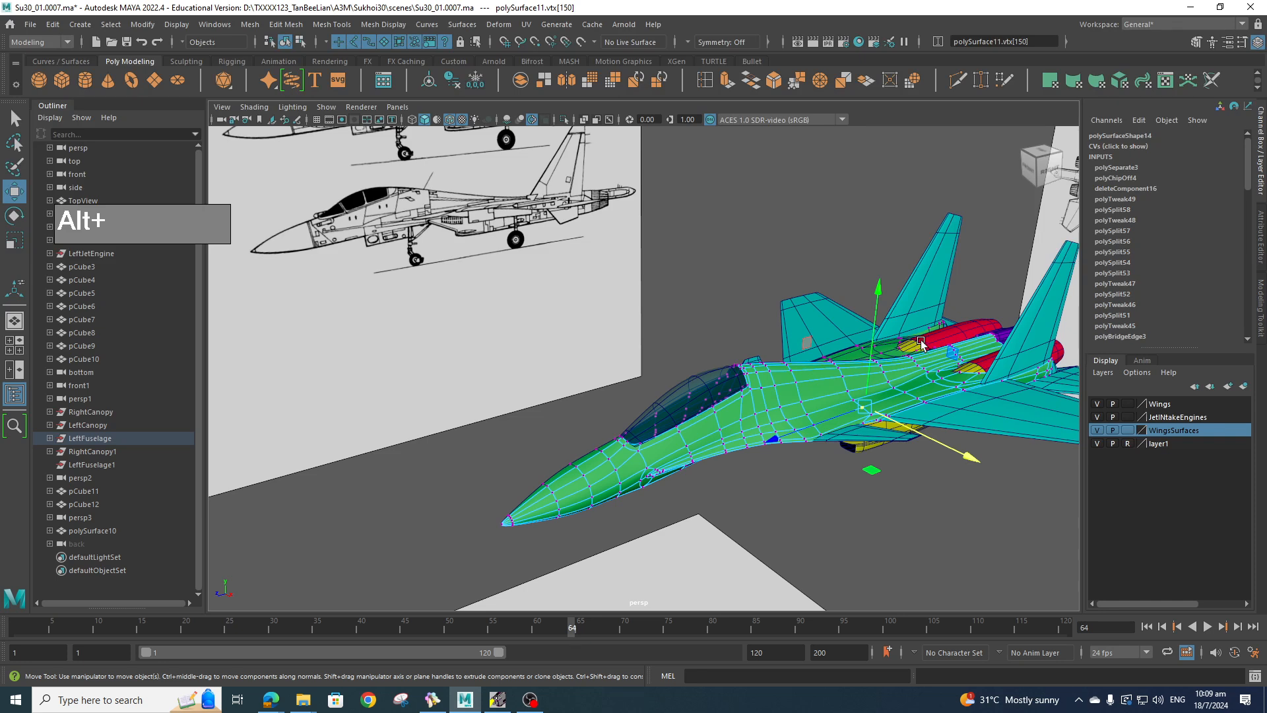
pyautogui.keyDown('alt'); pyautogui.moveTo(957, 409); pyautogui.dragTo(782, 395); pyautogui.keyUp('alt')
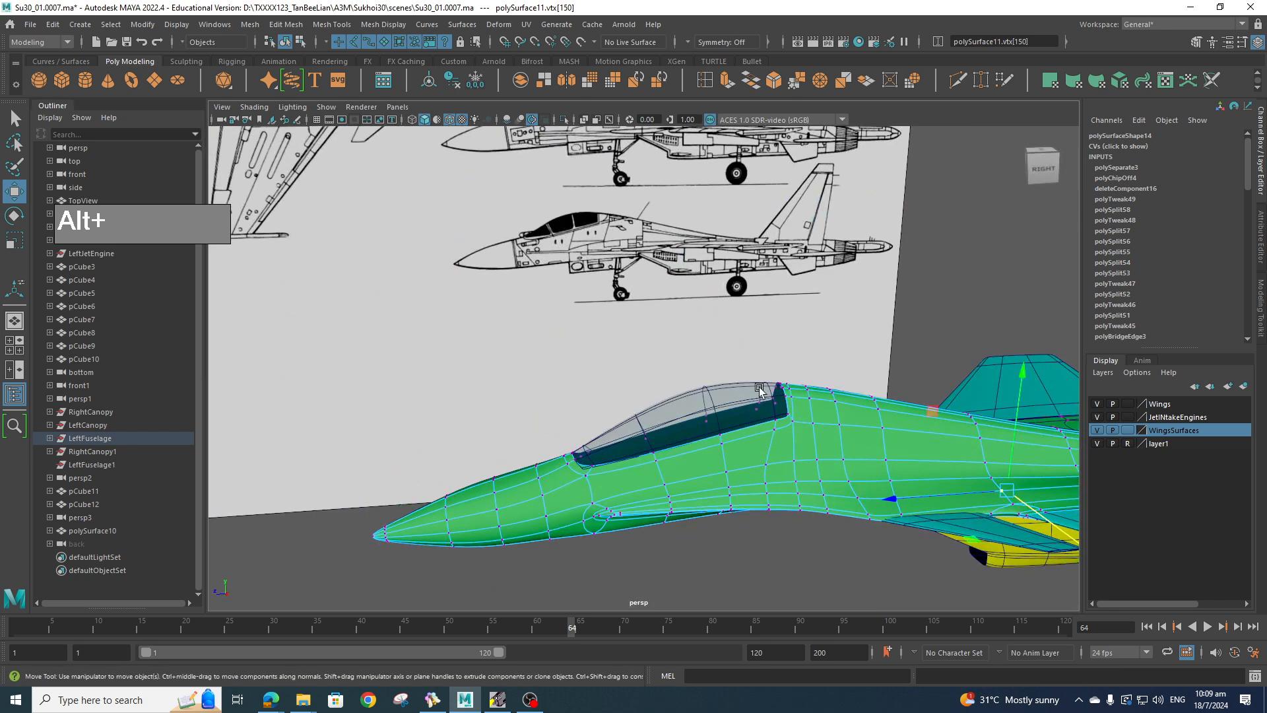
pyautogui.scroll(4, 759, 388)
pyautogui.scroll(-5, 747, 434)
# - Select both canopy halves as whole objects and add them to a new display layer
pyautogui.click(725, 334)
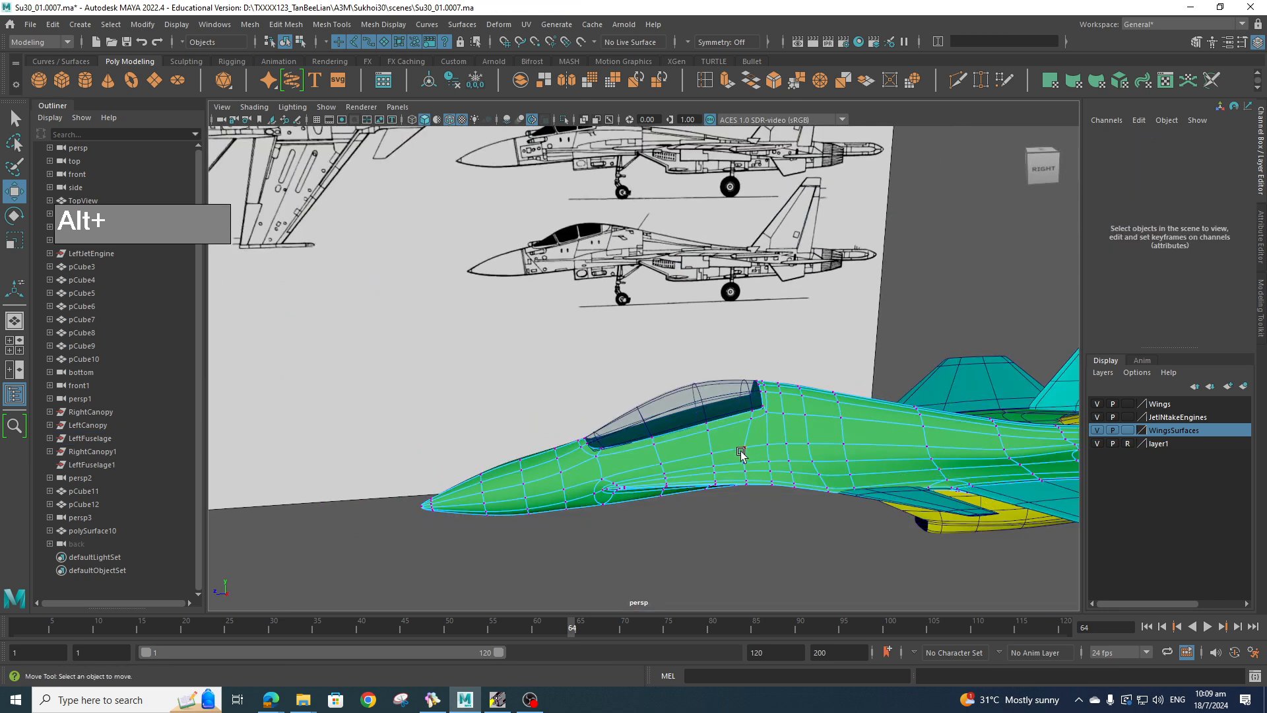
pyautogui.keyDown('alt'); pyautogui.moveTo(740, 452); pyautogui.dragTo(728, 411); pyautogui.keyUp('alt')
pyautogui.moveTo(723, 336); pyautogui.dragTo(795, 304, button='right')
pyautogui.click(734, 410)
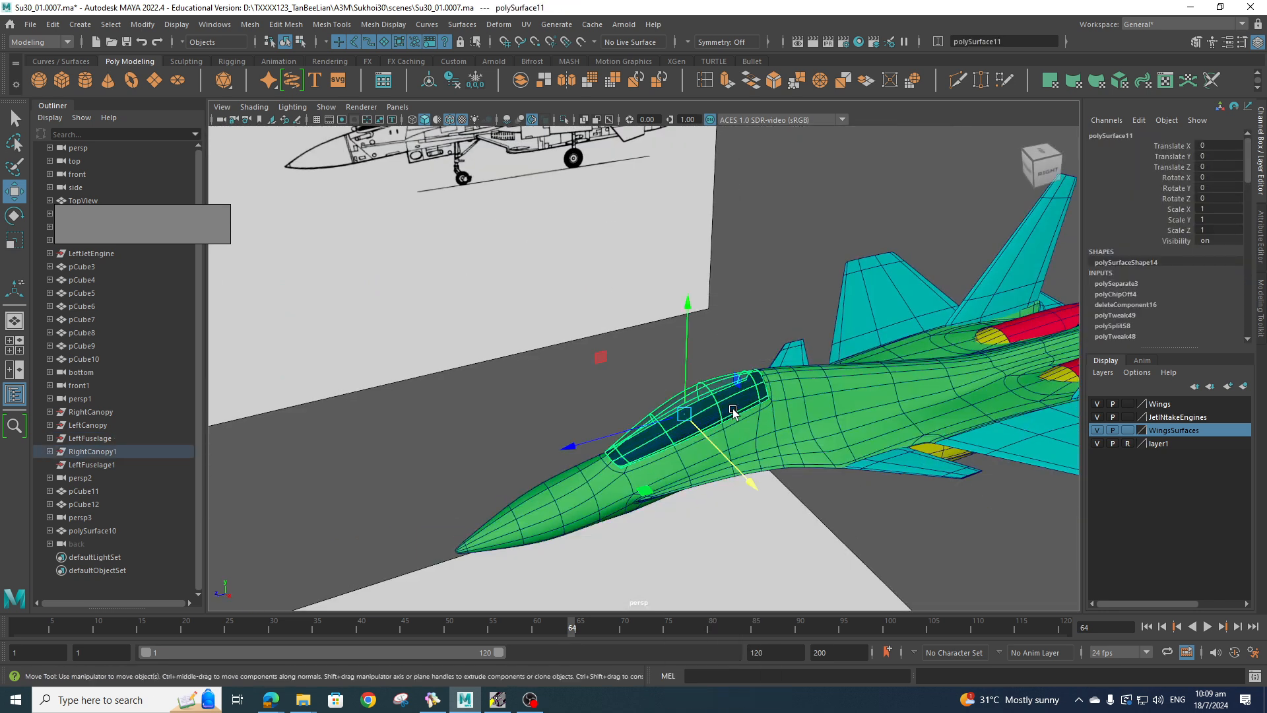
pyautogui.click(760, 427)
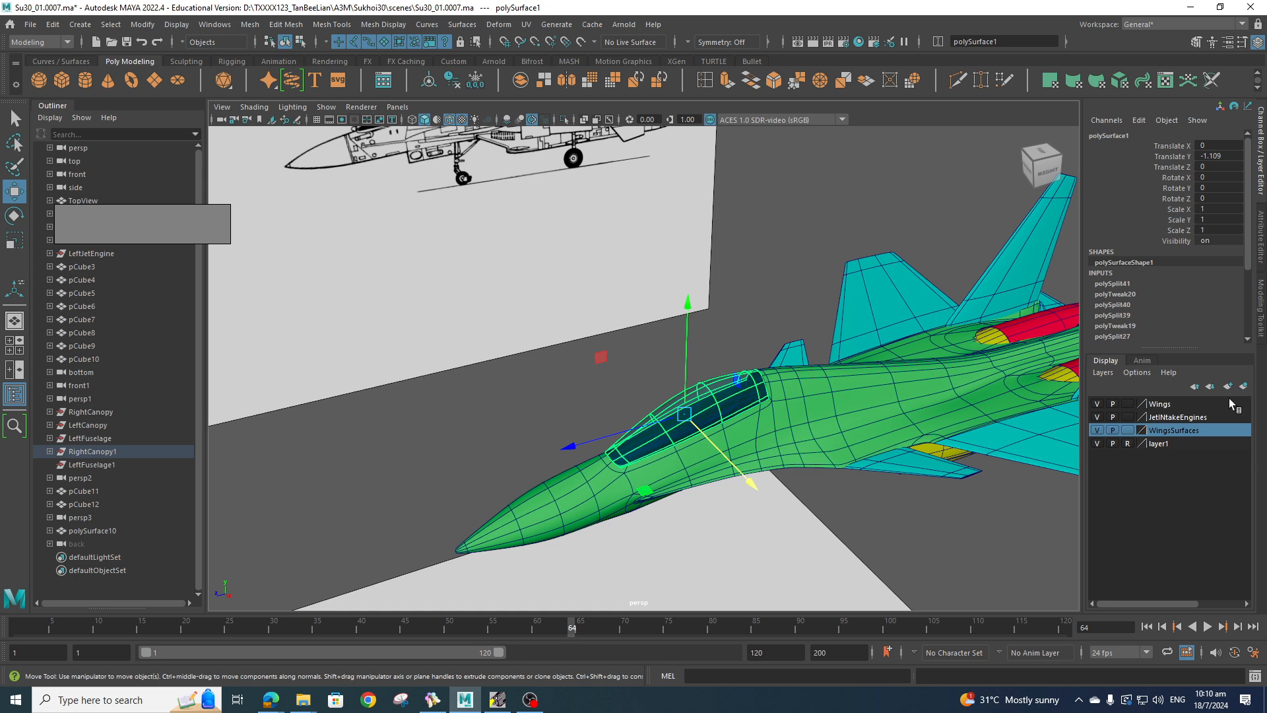
pyautogui.click(1244, 387)
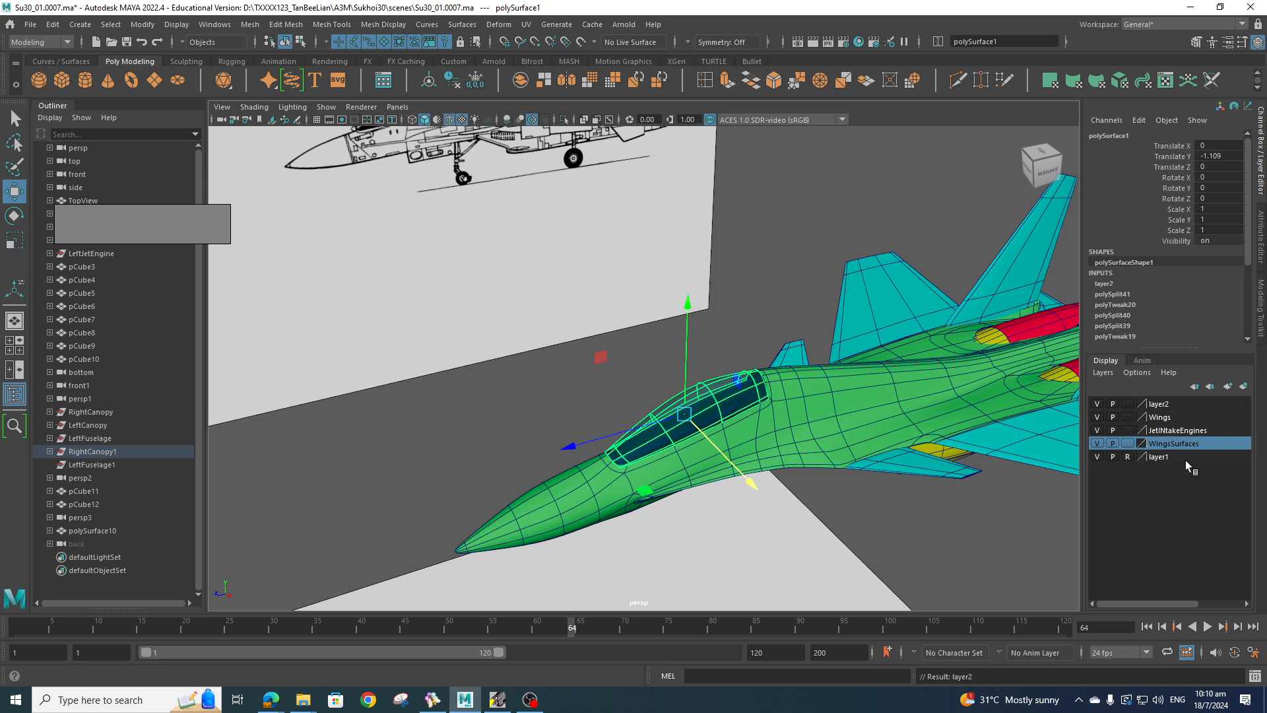
# - Try to rename the canopy's new display layer as Canopy, and hide the layer
pyautogui.doubleClick(1160, 403)
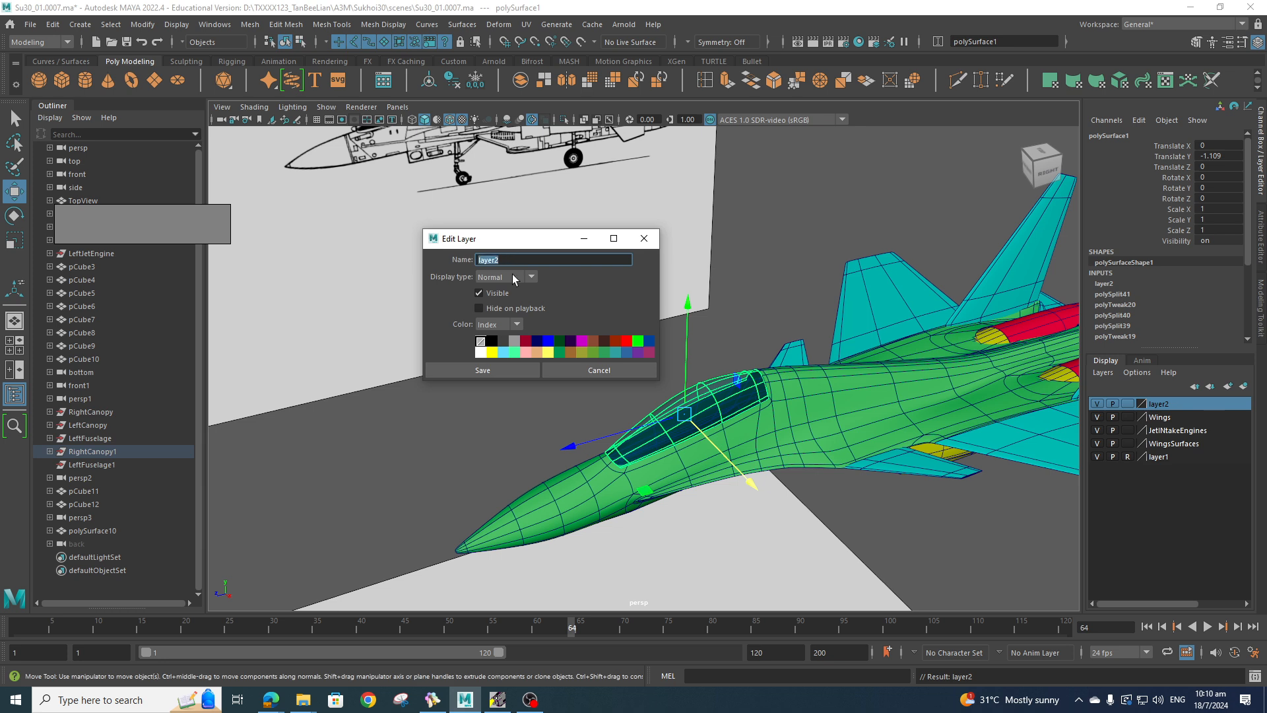
pyautogui.write('Canopy')
pyautogui.press('Return')
pyautogui.click(1099, 404)
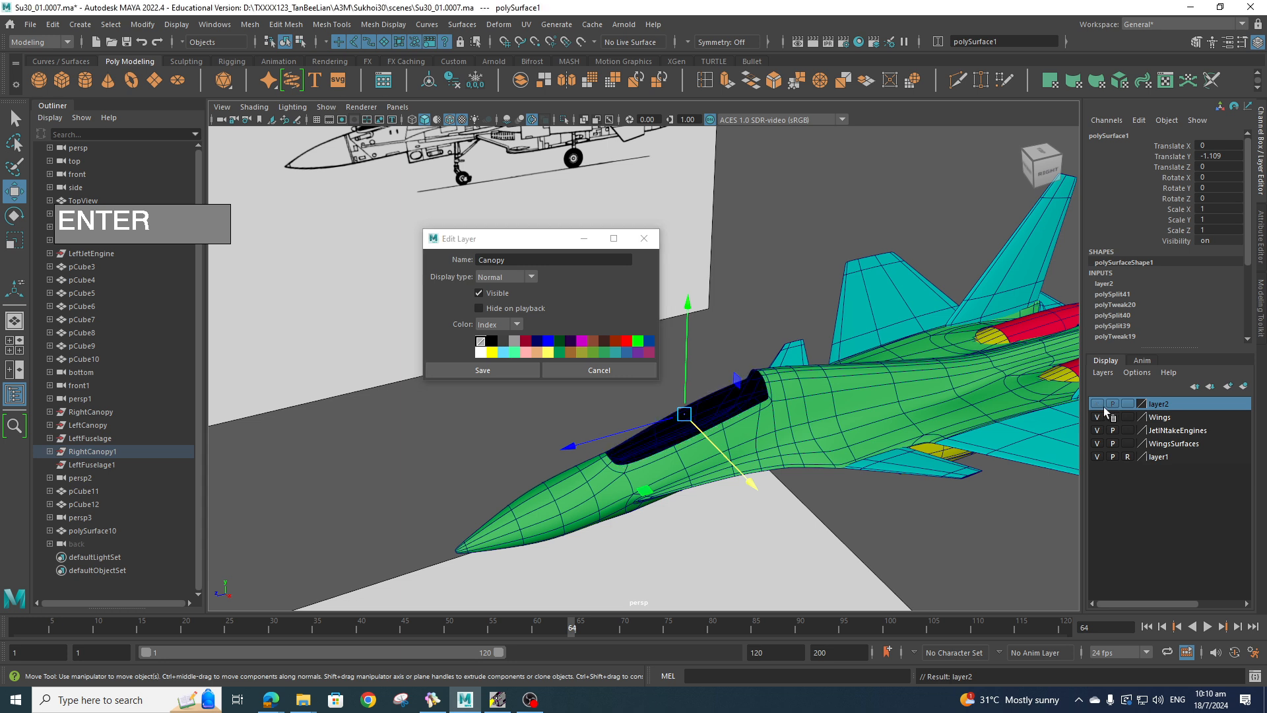
pyautogui.click(644, 240)
# - Duplicate both fuselage halves and raise the copies above the aircraft to about 8.88 in Translate Y
pyautogui.keyDown('alt'); pyautogui.moveTo(772, 439); pyautogui.dragTo(756, 350); pyautogui.keyUp('alt')
pyautogui.click(690, 281)
pyautogui.hotkey('ctrl', 'shift', 'd')
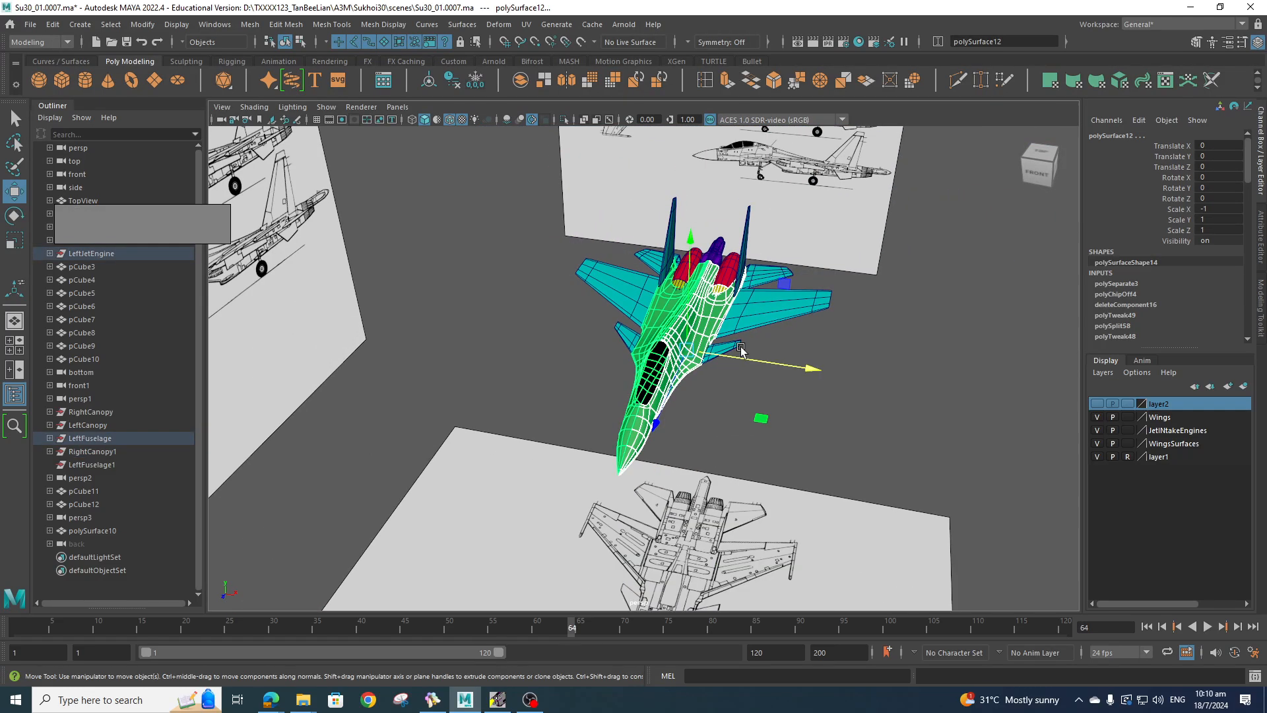
pyautogui.hotkey('shift', 'd')
pyautogui.moveTo(689, 285); pyautogui.dragTo(693, 128)
pyautogui.keyDown('alt'); pyautogui.moveTo(739, 218); pyautogui.dragTo(769, 383, button='middle'); pyautogui.keyUp('alt')
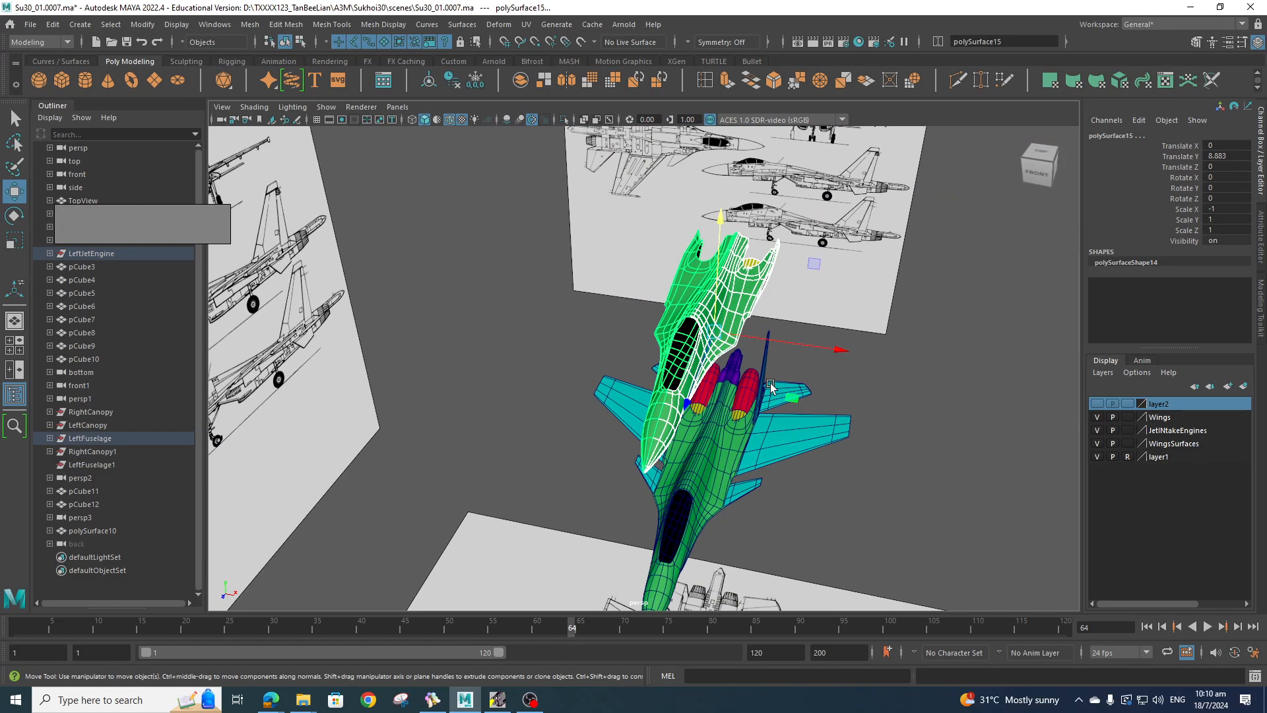
pyautogui.scroll(4, 769, 382)
pyautogui.keyDown('alt'); pyautogui.moveTo(731, 307); pyautogui.dragTo(625, 399); pyautogui.keyUp('alt')
pyautogui.scroll(4, 625, 398)
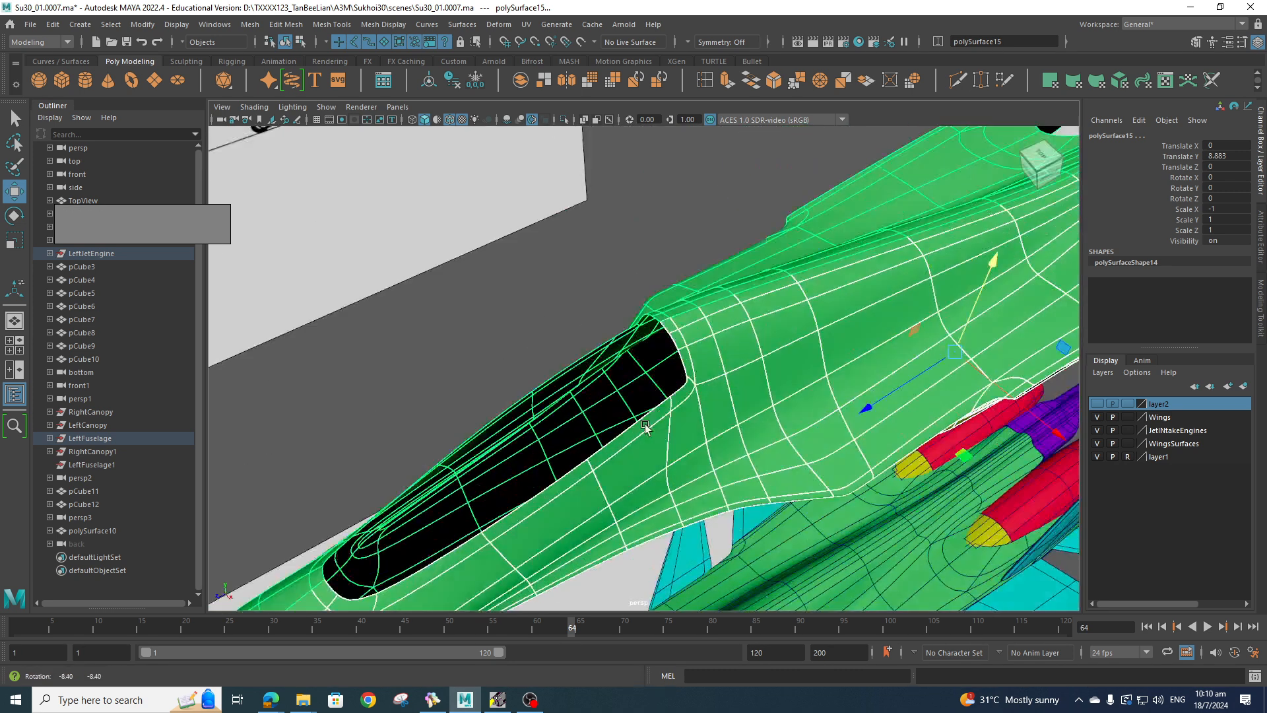
# - Delete the yellow jet engine intake piece from beneath the raised fuselage copies
pyautogui.keyDown('alt'); pyautogui.moveTo(667, 330); pyautogui.dragTo(816, 178); pyautogui.keyUp('alt')
pyautogui.keyDown('alt'); pyautogui.moveTo(815, 178); pyautogui.dragTo(789, 318, button='middle'); pyautogui.keyUp('alt')
pyautogui.keyDown('alt'); pyautogui.moveTo(789, 319); pyautogui.dragTo(547, 335); pyautogui.keyUp('alt')
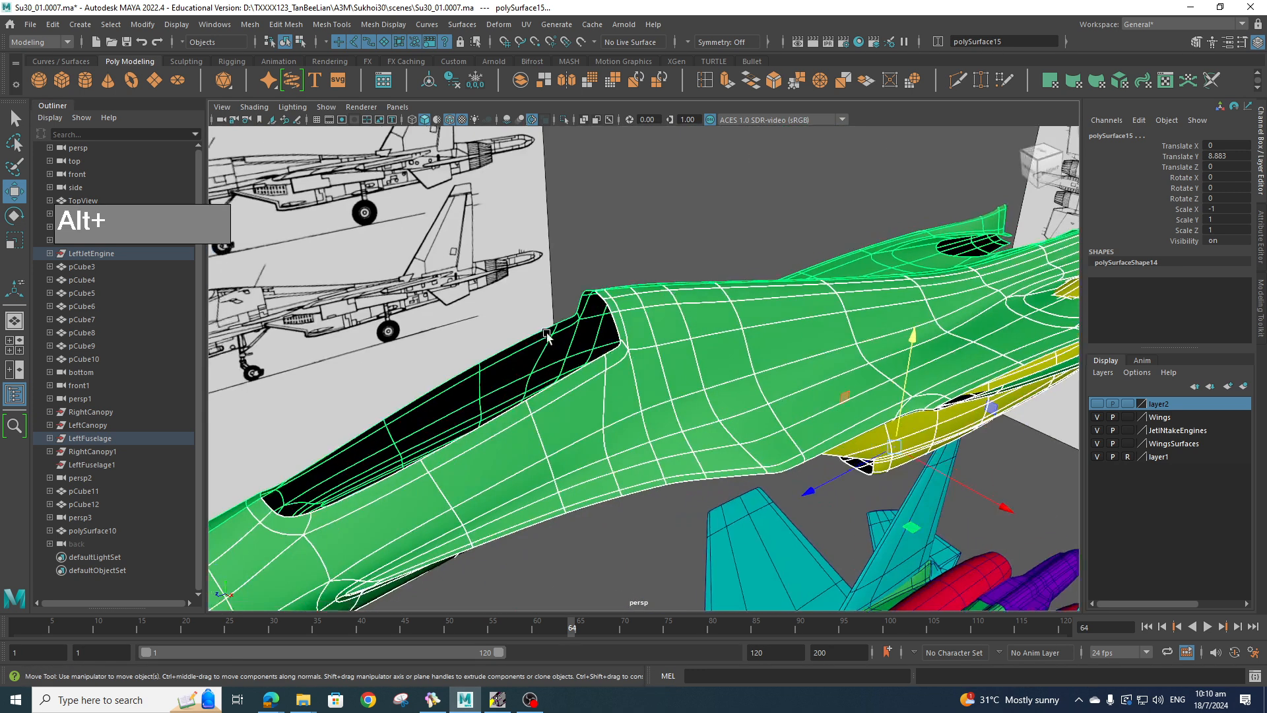
pyautogui.keyDown('alt'); pyautogui.moveTo(701, 353); pyautogui.dragTo(689, 322); pyautogui.keyUp('alt')
pyautogui.scroll(-5, 813, 382)
pyautogui.keyDown('alt'); pyautogui.moveTo(813, 381); pyautogui.dragTo(912, 336); pyautogui.keyUp('alt')
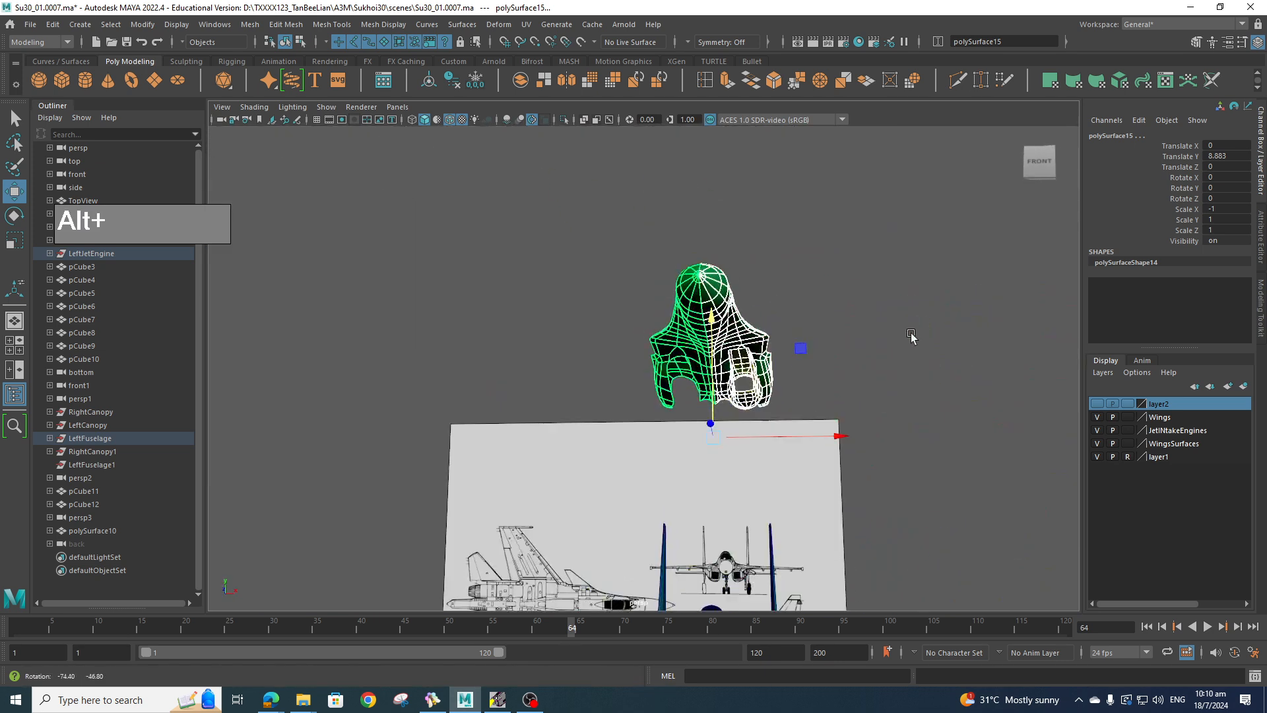
pyautogui.scroll(-3, 867, 397)
pyautogui.keyDown('alt'); pyautogui.moveTo(866, 397); pyautogui.dragTo(863, 286, button='middle'); pyautogui.keyUp('alt')
pyautogui.keyDown('alt'); pyautogui.moveTo(862, 286); pyautogui.dragTo(835, 314); pyautogui.keyUp('alt')
pyautogui.click(847, 247)
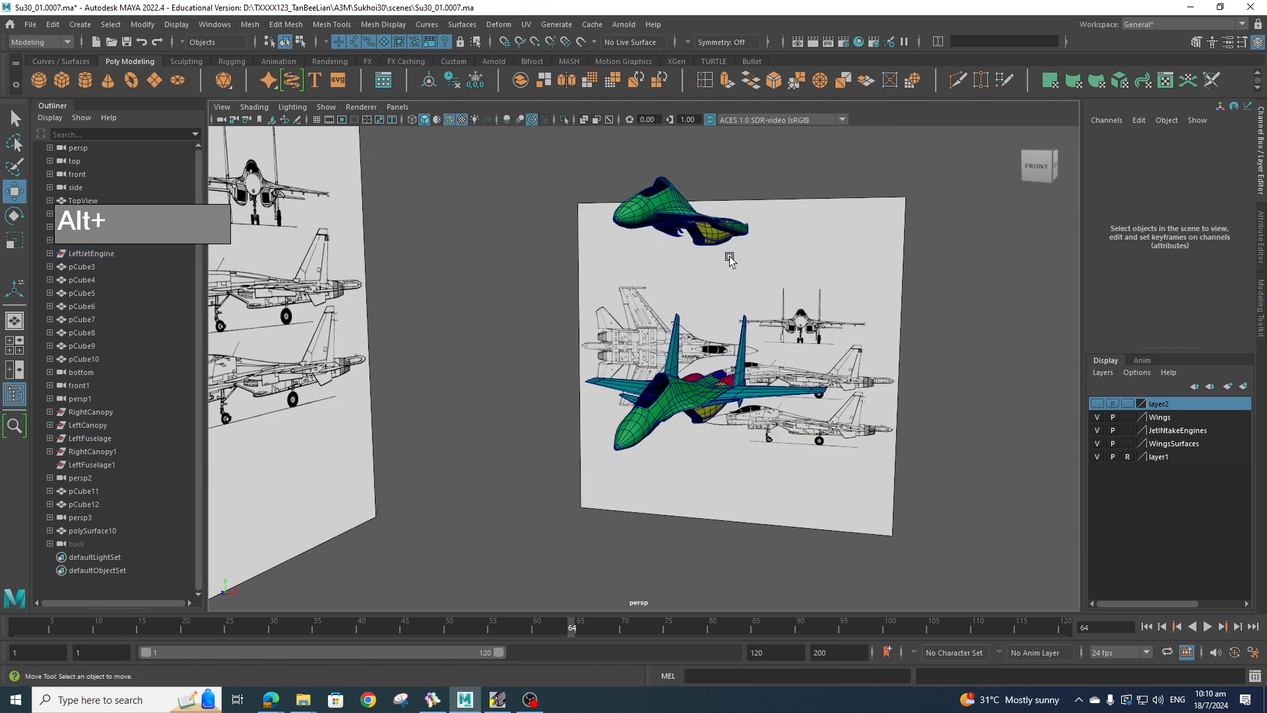
pyautogui.click(717, 237)
pyautogui.click(937, 197)
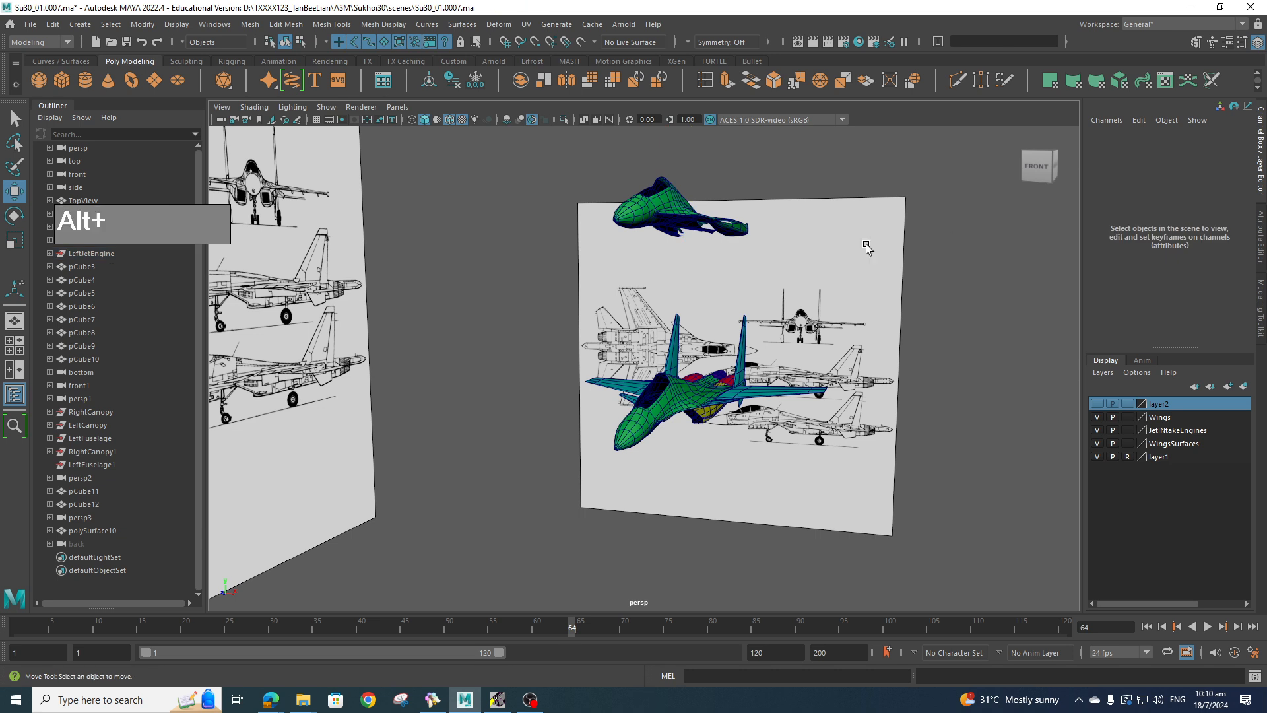
# - Select both halves of the raised fuselage copy and combine them into a single mesh
pyautogui.keyDown('alt'); pyautogui.moveTo(867, 246); pyautogui.dragTo(758, 273); pyautogui.keyUp('alt')
pyautogui.click(670, 247)
pyautogui.keyDown('alt'); pyautogui.moveTo(670, 246); pyautogui.dragTo(745, 294); pyautogui.keyUp('alt')
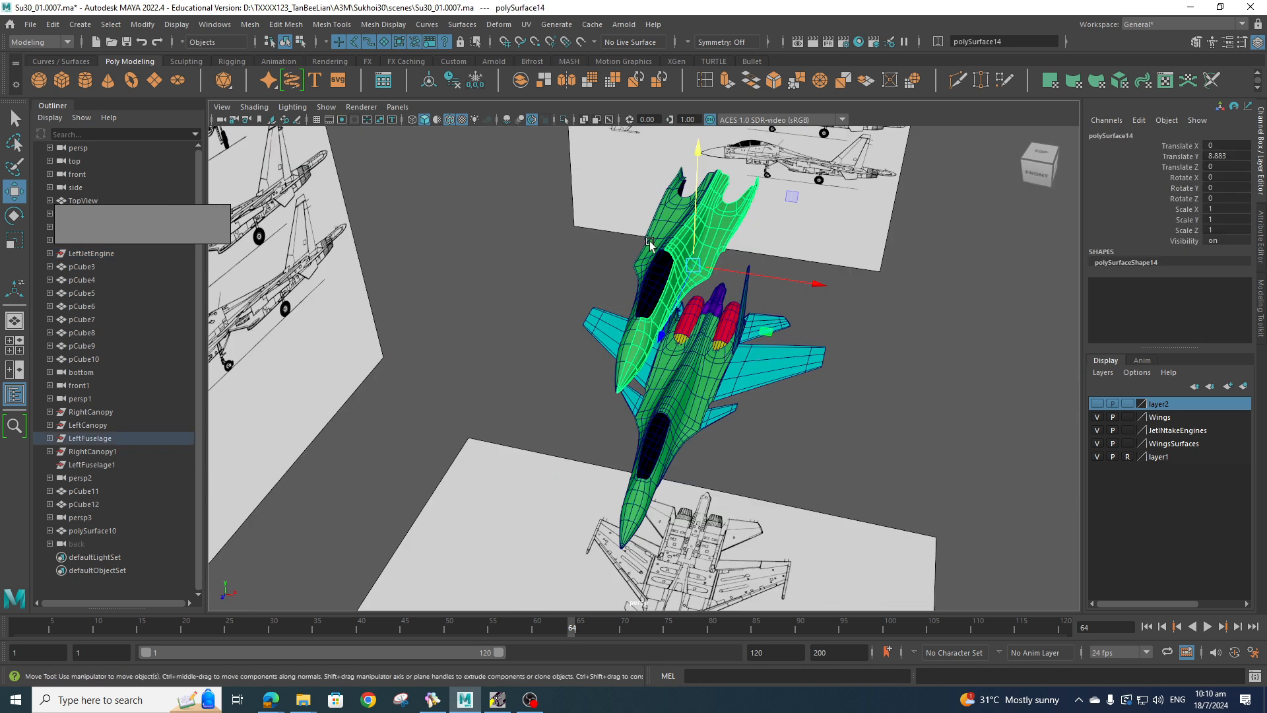
pyautogui.hotkey('ctrl', 'shift', 'd')
pyautogui.click(248, 24)
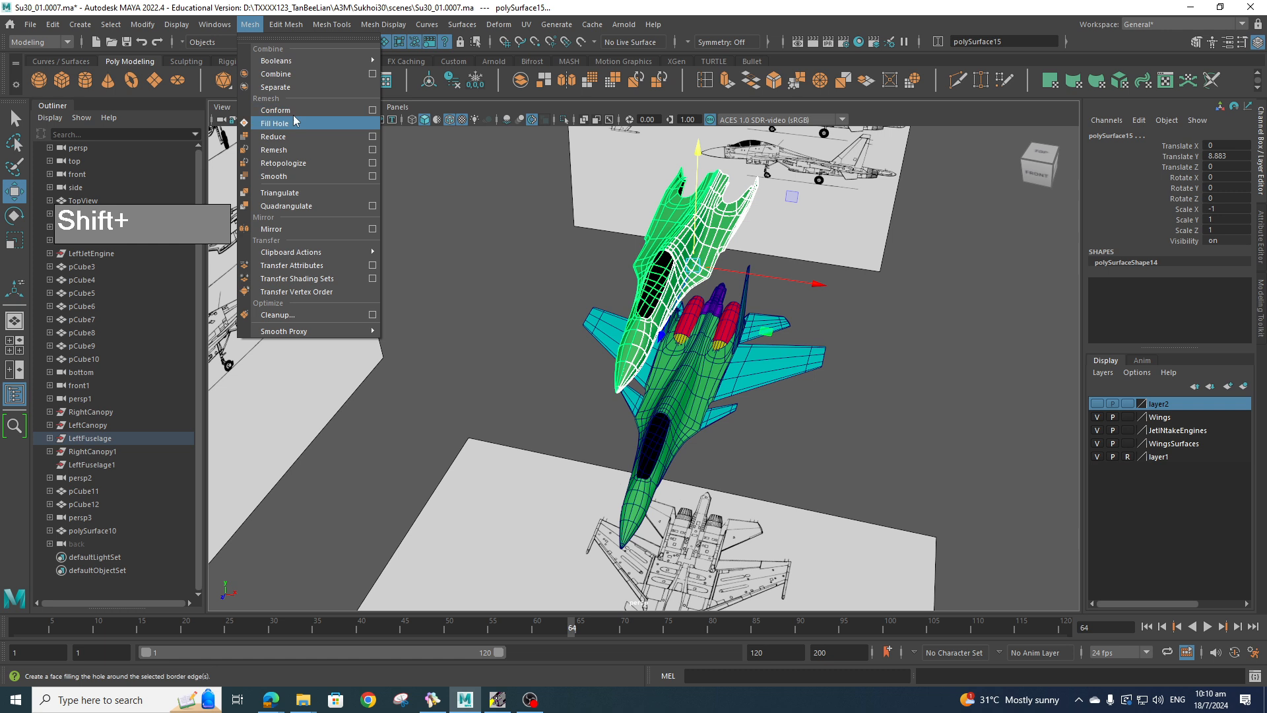
pyautogui.click(267, 89)
# - Select all vertices of the combined fuselage copy and merge them with a 0.001 threshold
pyautogui.scroll(3, 656, 259)
pyautogui.keyDown('alt'); pyautogui.moveTo(657, 259); pyautogui.dragTo(632, 341, button='middle'); pyautogui.keyUp('alt')
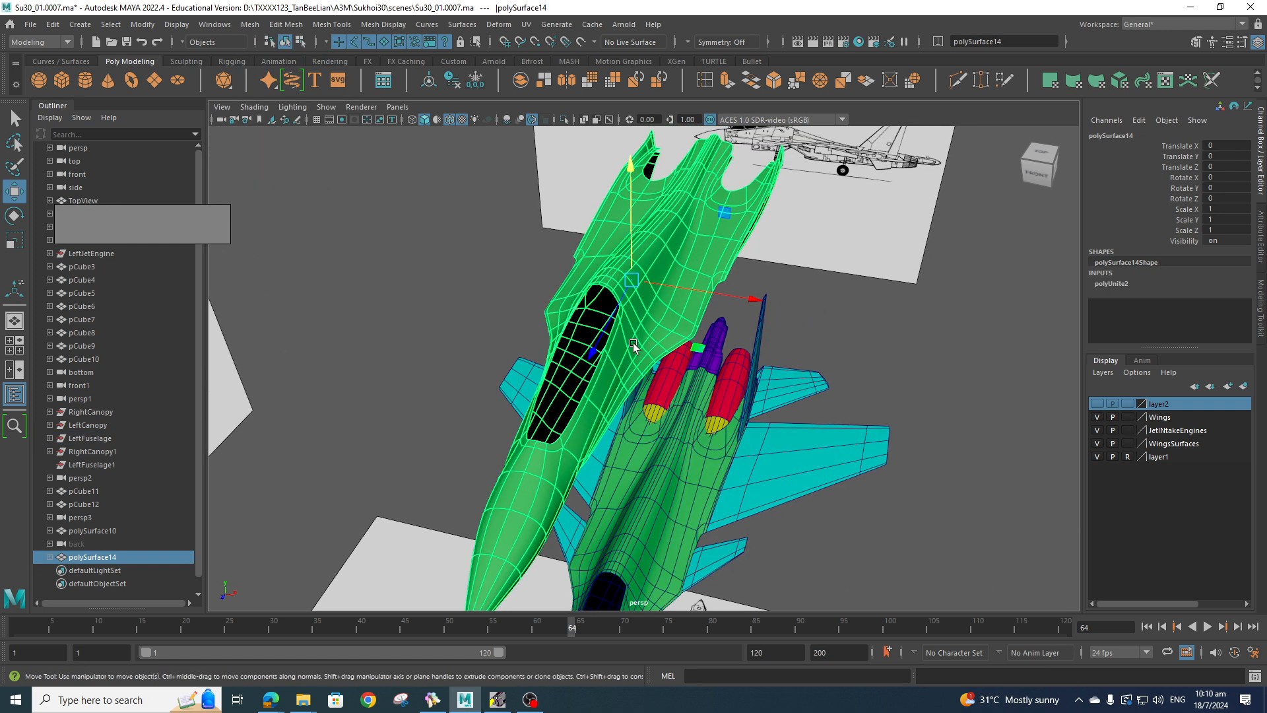
pyautogui.scroll(3, 632, 341)
pyautogui.moveTo(609, 265); pyautogui.dragTo(602, 236, button='right')
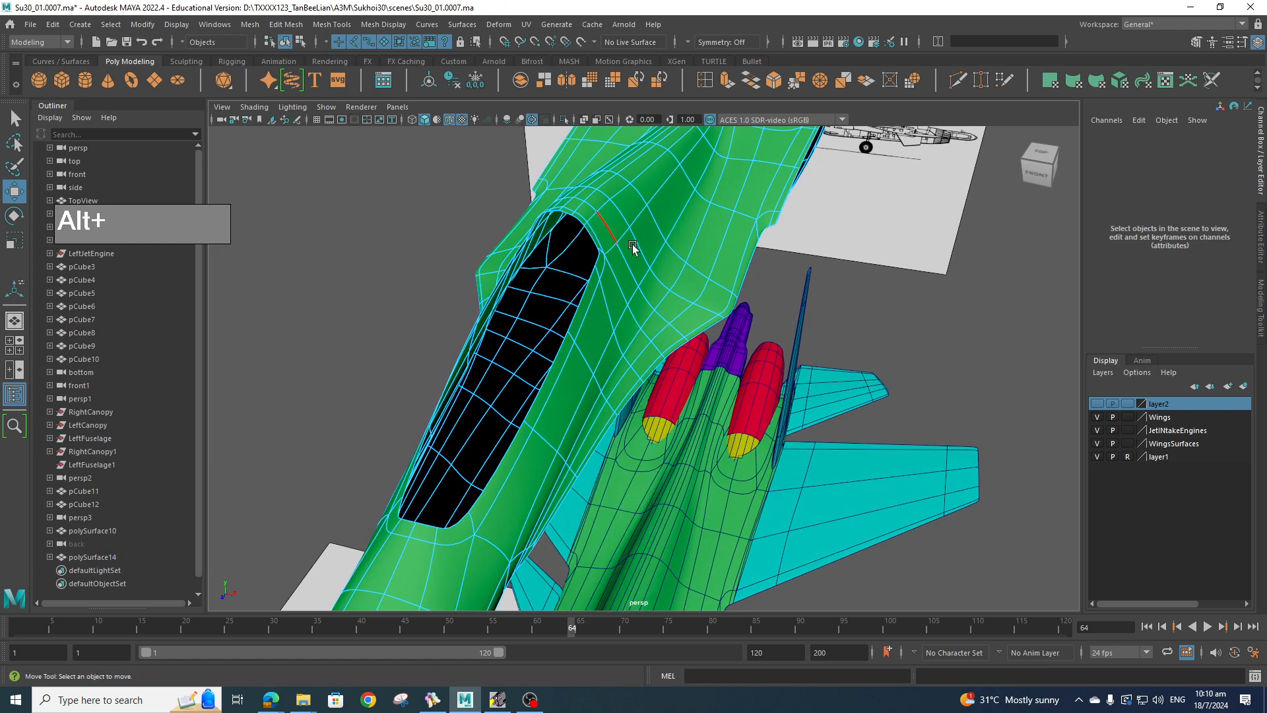
pyautogui.keyDown('alt'); pyautogui.moveTo(633, 247); pyautogui.dragTo(670, 238); pyautogui.keyUp('alt')
pyautogui.click(675, 250)
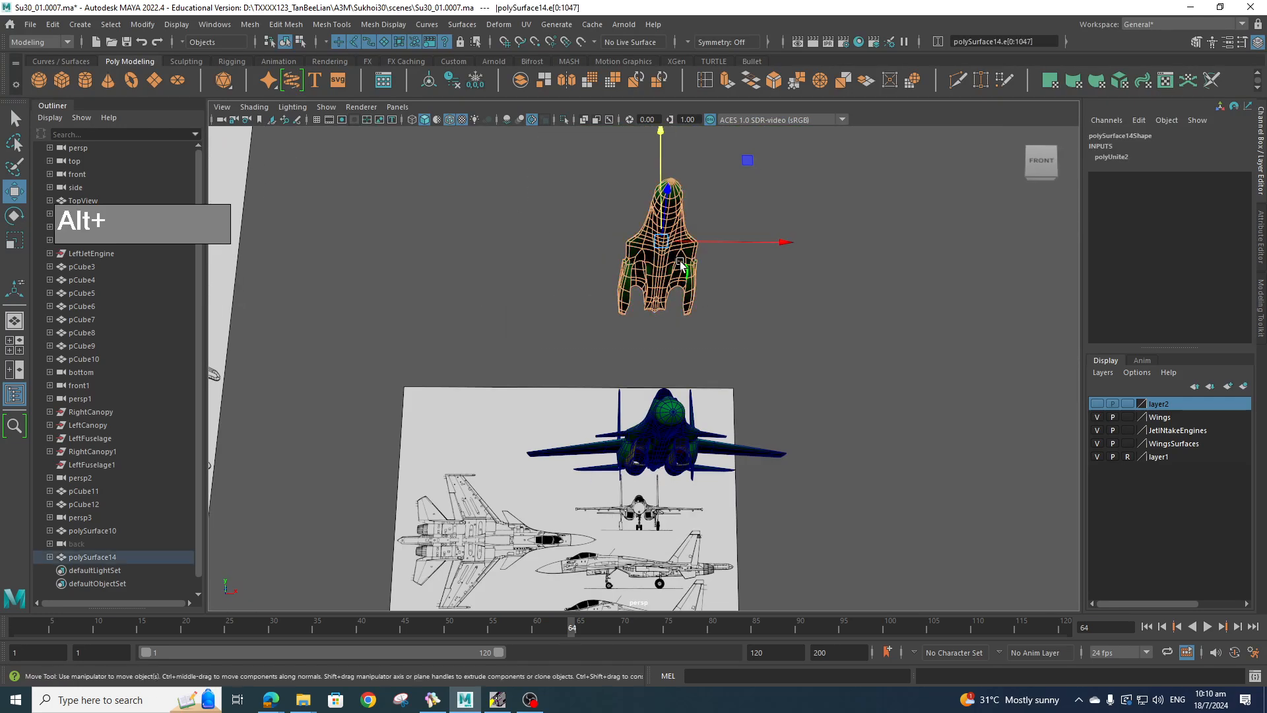
pyautogui.moveTo(660, 264); pyautogui.dragTo(553, 187, button='right')
pyautogui.moveTo(573, 169); pyautogui.dragTo(818, 383)
pyautogui.keyDown('shift'); pyautogui.moveTo(670, 249); pyautogui.dragTo(797, 190, button='right'); pyautogui.keyUp('shift')
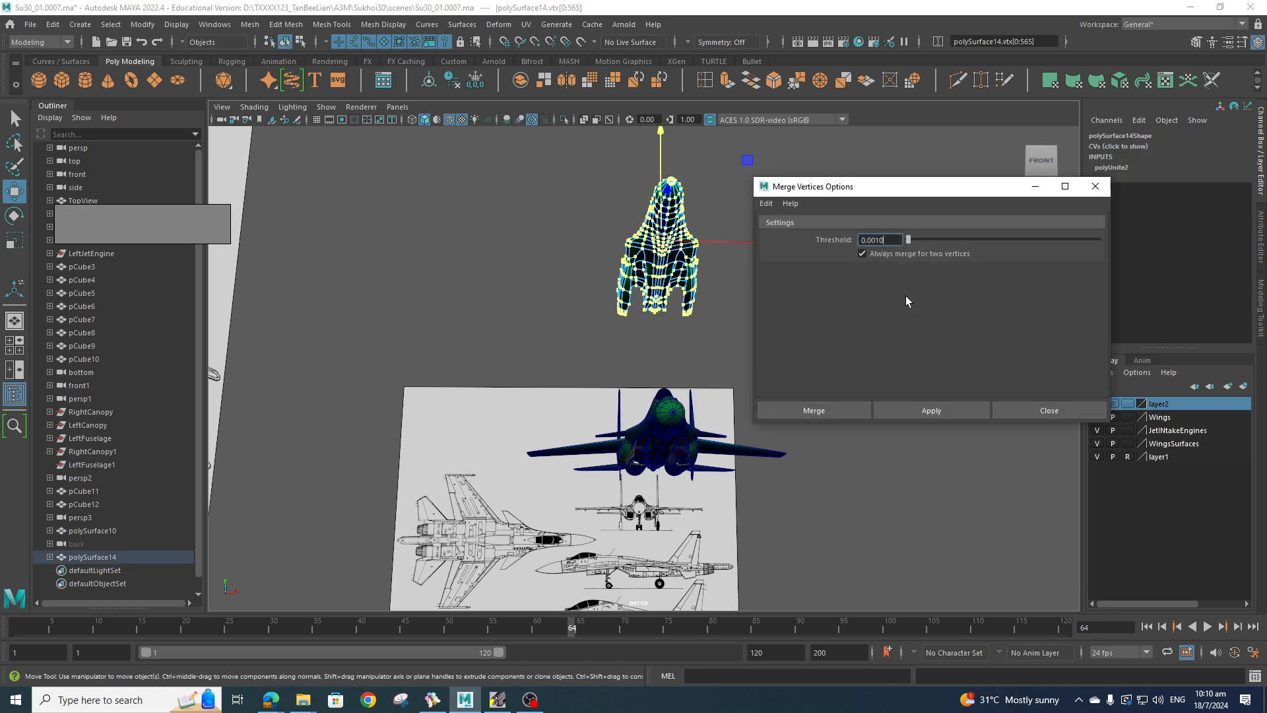
pyautogui.click(817, 414)
# - Select the border edge loop around the cockpit opening of the combined fuselage copy
pyautogui.keyDown('alt'); pyautogui.moveTo(776, 284); pyautogui.dragTo(754, 371); pyautogui.keyUp('alt')
pyautogui.scroll(3, 693, 413)
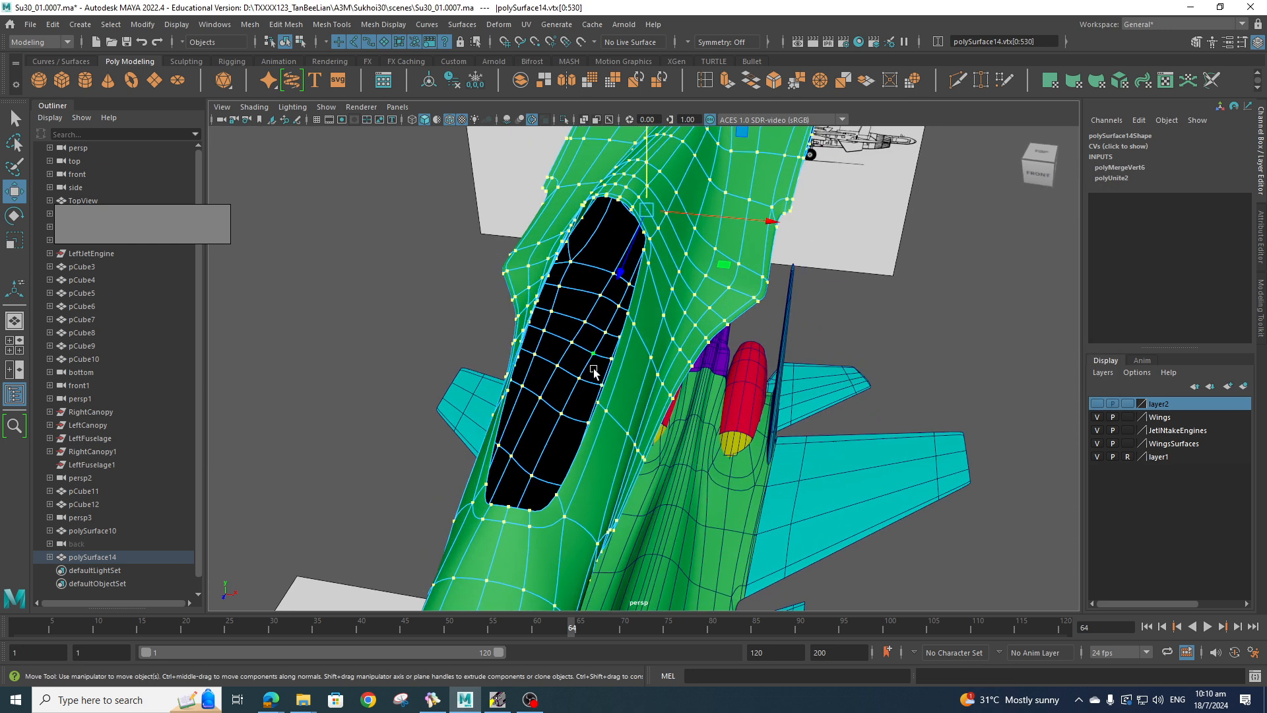
pyautogui.moveTo(594, 335); pyautogui.dragTo(605, 299, button='right')
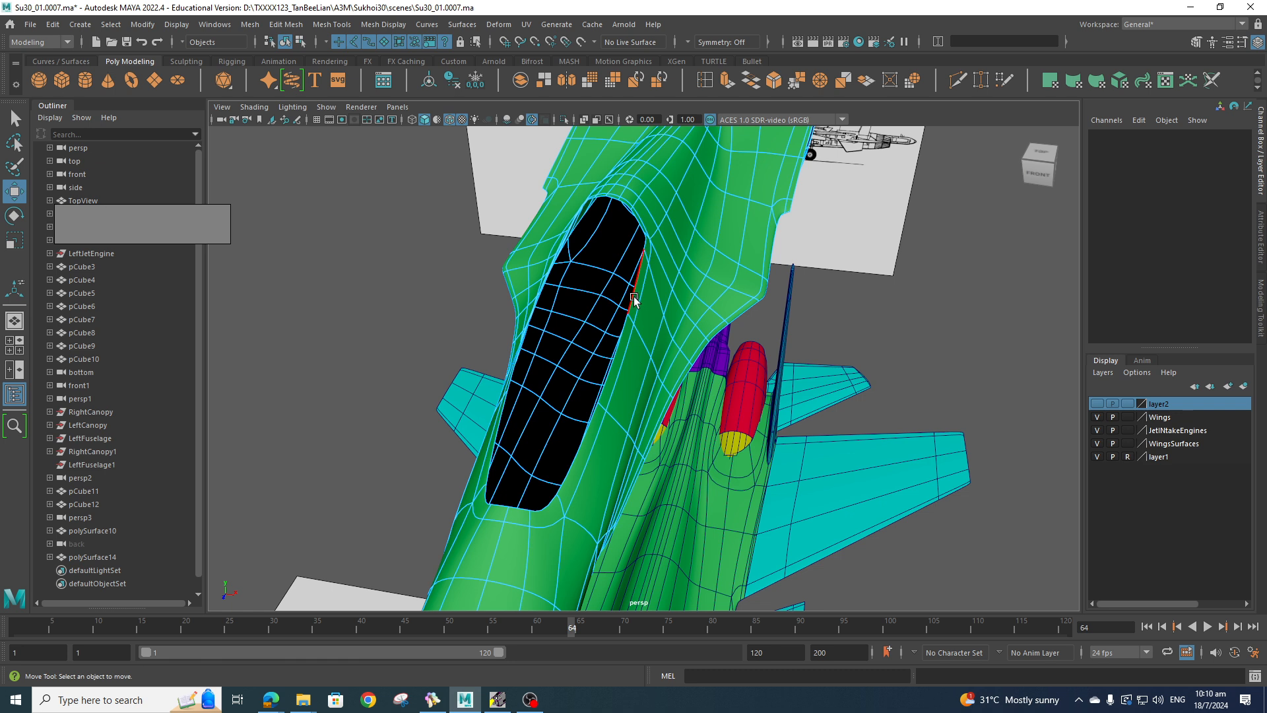
pyautogui.click(634, 299)
pyautogui.moveTo(652, 357)
pyautogui.keyDown('alt'); pyautogui.mouseDown()
pyautogui.moveTo(752, 348)
pyautogui.moveTo(698, 419)
pyautogui.moveTo(755, 402)
pyautogui.moveTo(632, 354)
pyautogui.mouseUp(); pyautogui.keyUp('alt')
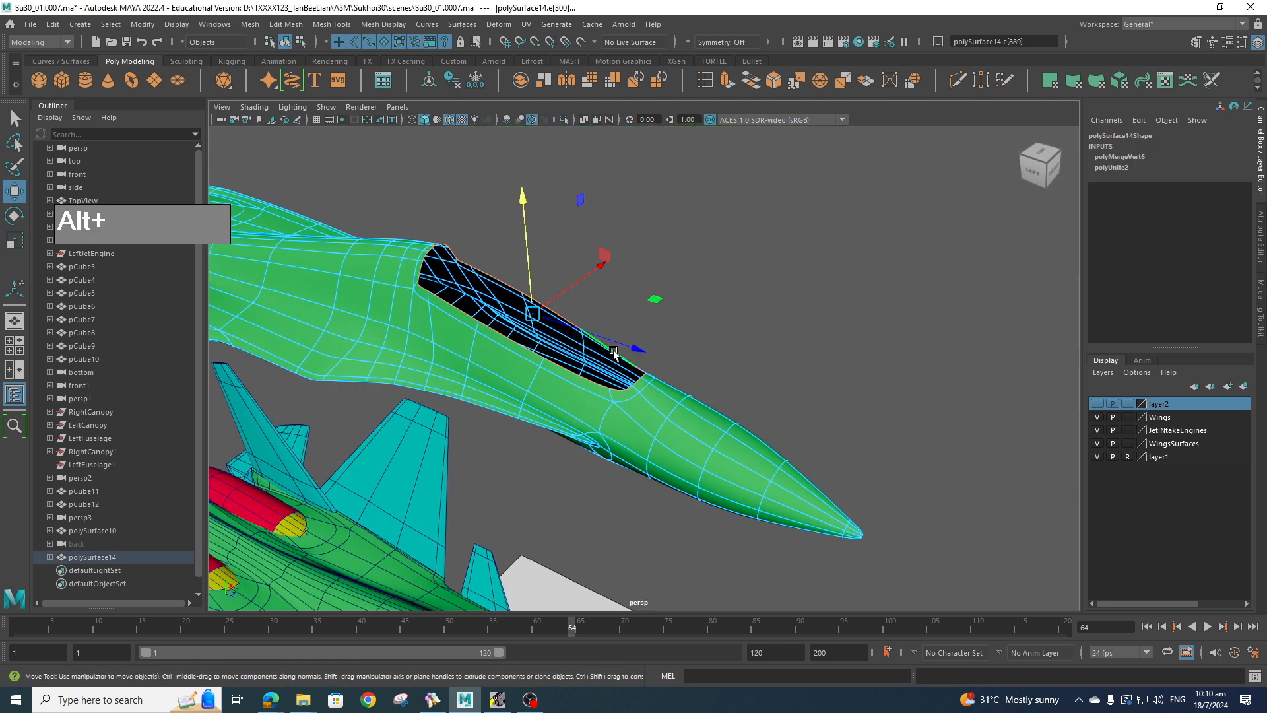
pyautogui.scroll(-1, 631, 353)
pyautogui.scroll(2, 631, 353)
pyautogui.keyDown('alt'); pyautogui.moveTo(623, 351); pyautogui.dragTo(716, 384, button='middle'); pyautogui.keyUp('alt')
pyautogui.keyDown('alt'); pyautogui.moveTo(716, 388); pyautogui.dragTo(742, 371); pyautogui.keyUp('alt')
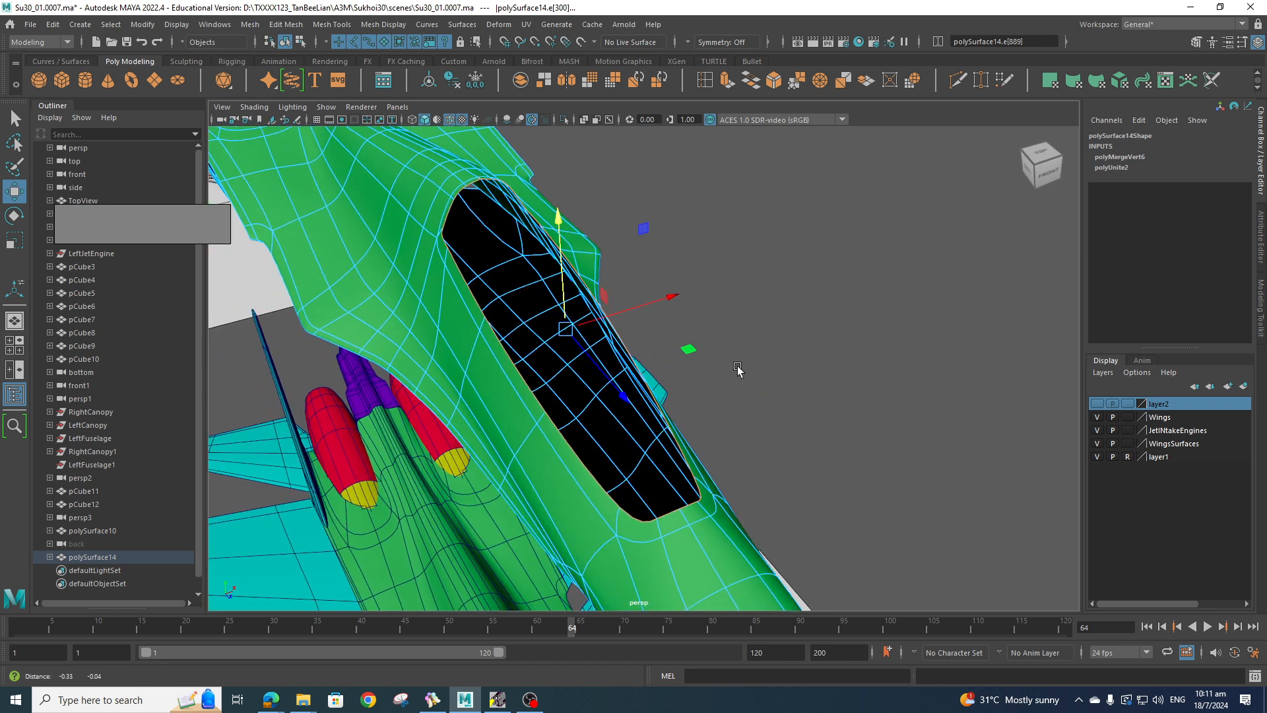
# - Try extruding the cockpit opening's border edges to a Local Translate Z of about -0.049, and undo the extrusion
pyautogui.keyDown('shift'); pyautogui.rightClick(640, 367); pyautogui.keyUp('shift')
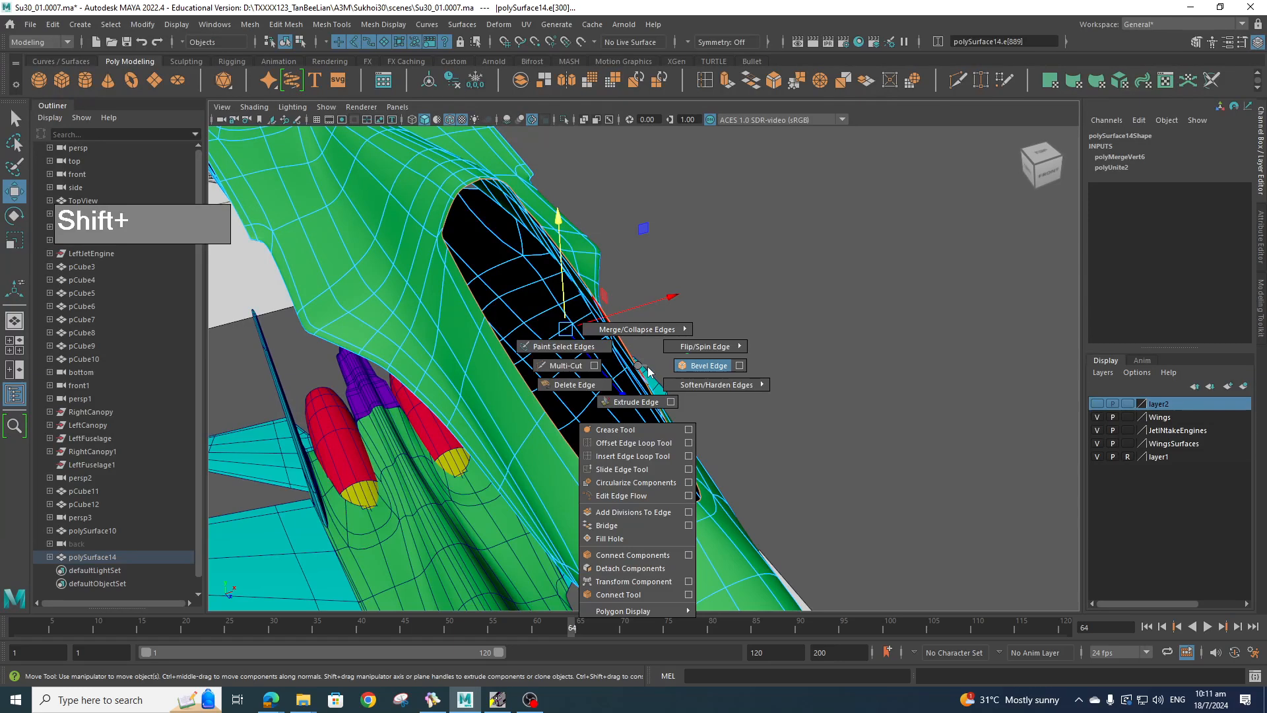
pyautogui.click(634, 402)
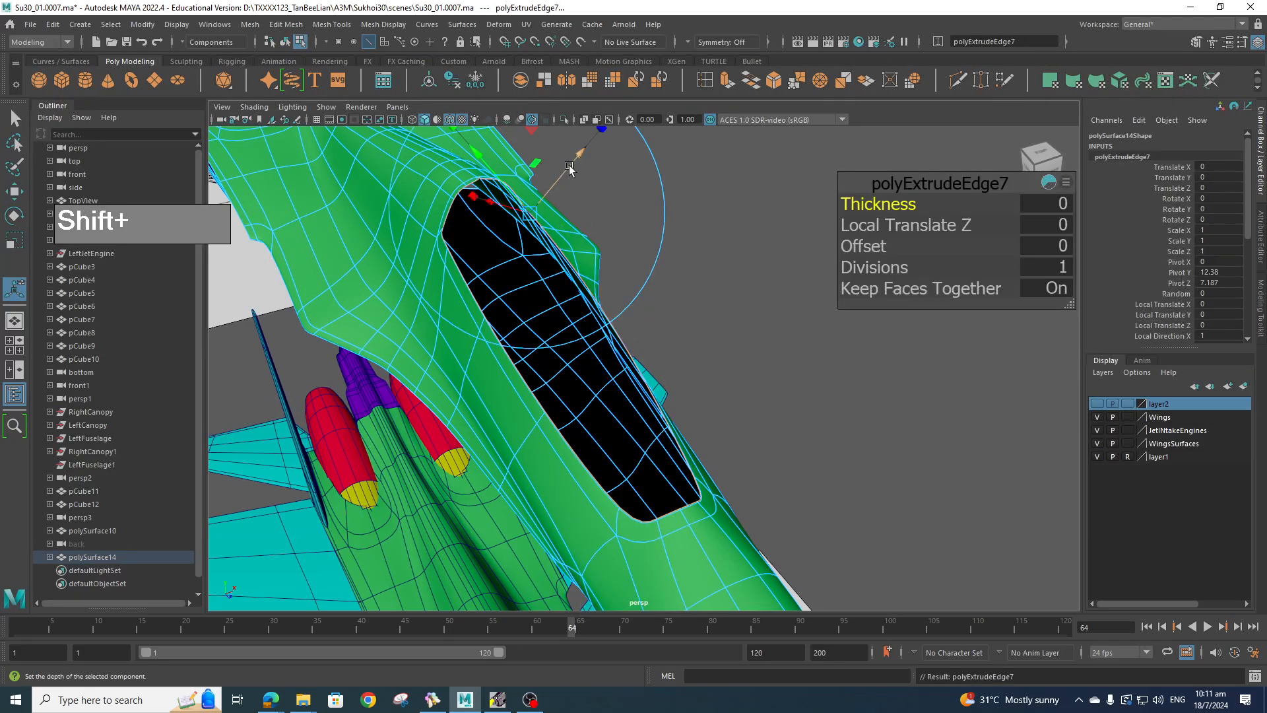
pyautogui.moveTo(569, 169); pyautogui.dragTo(567, 180)
pyautogui.keyDown('alt'); pyautogui.moveTo(567, 191); pyautogui.dragTo(638, 302, button='middle'); pyautogui.keyUp('alt')
pyautogui.scroll(5, 607, 317)
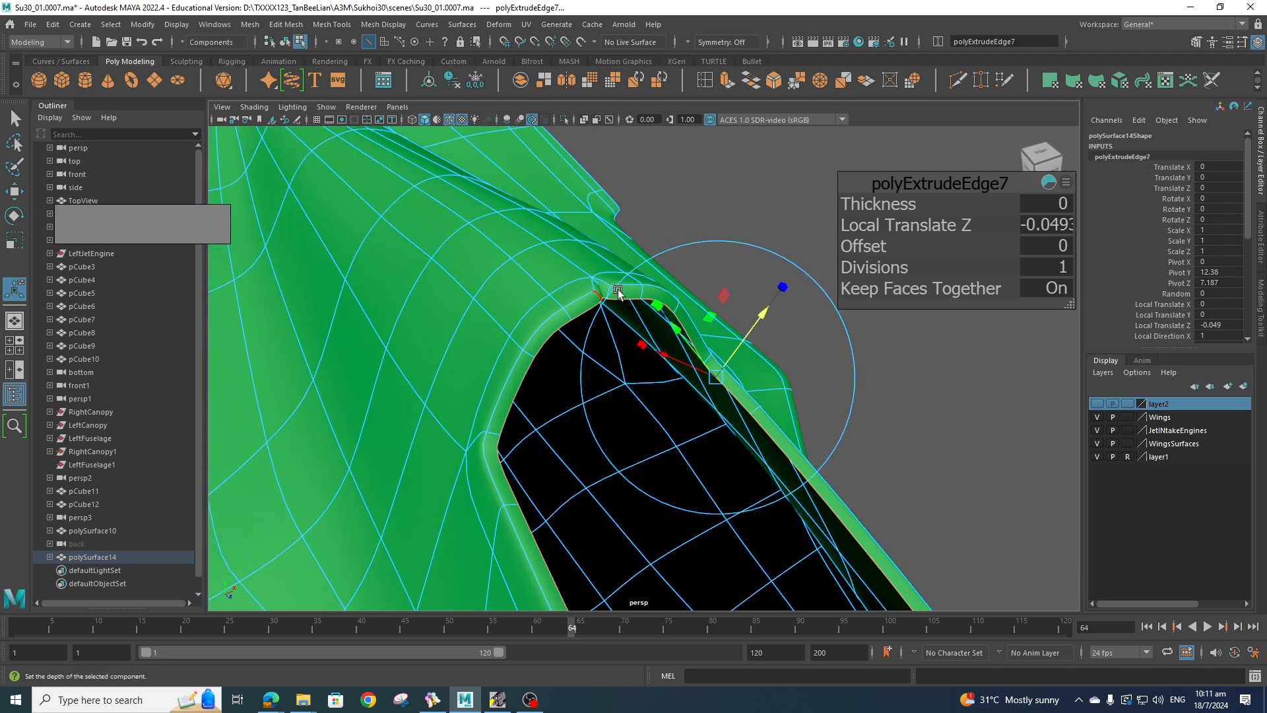
pyautogui.press('z')
pyautogui.press('z')
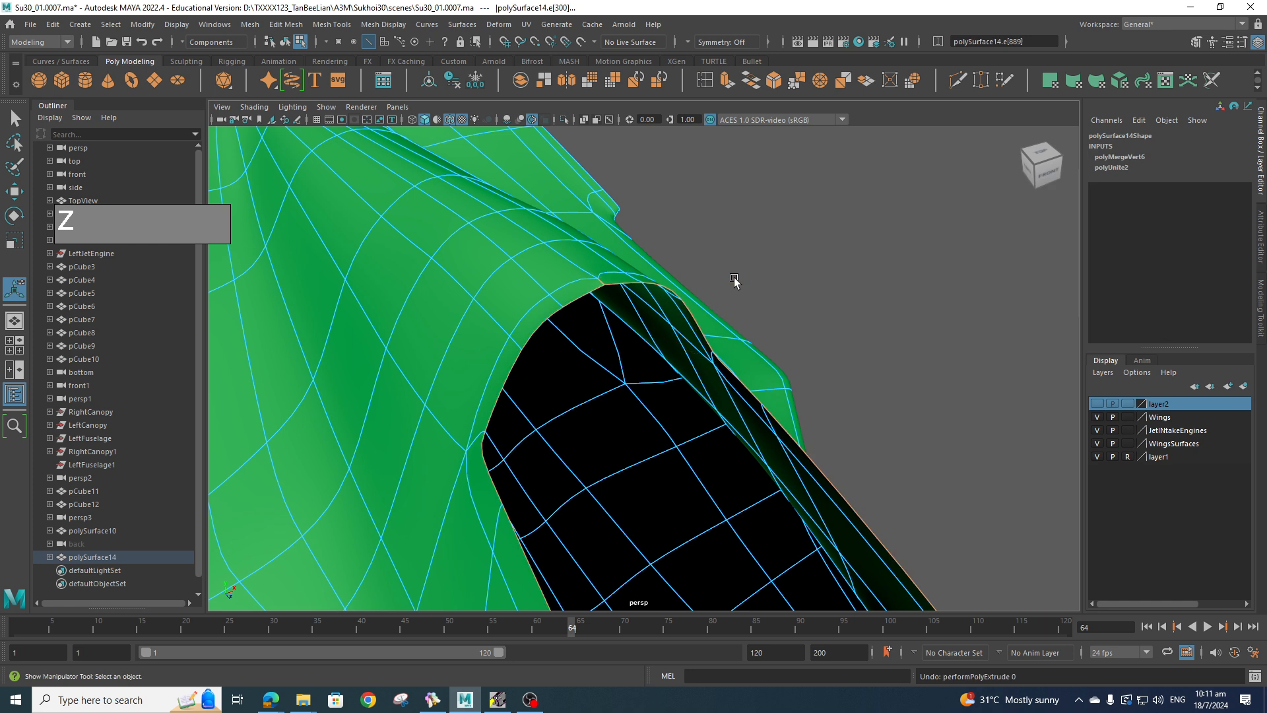
# - Merge the two split vertices at the rear centre of the cockpit opening with a 0.001 distance threshold
pyautogui.keyDown('alt'); pyautogui.moveTo(590, 281); pyautogui.dragTo(608, 349, button='middle'); pyautogui.keyUp('alt')
pyautogui.scroll(4, 608, 350)
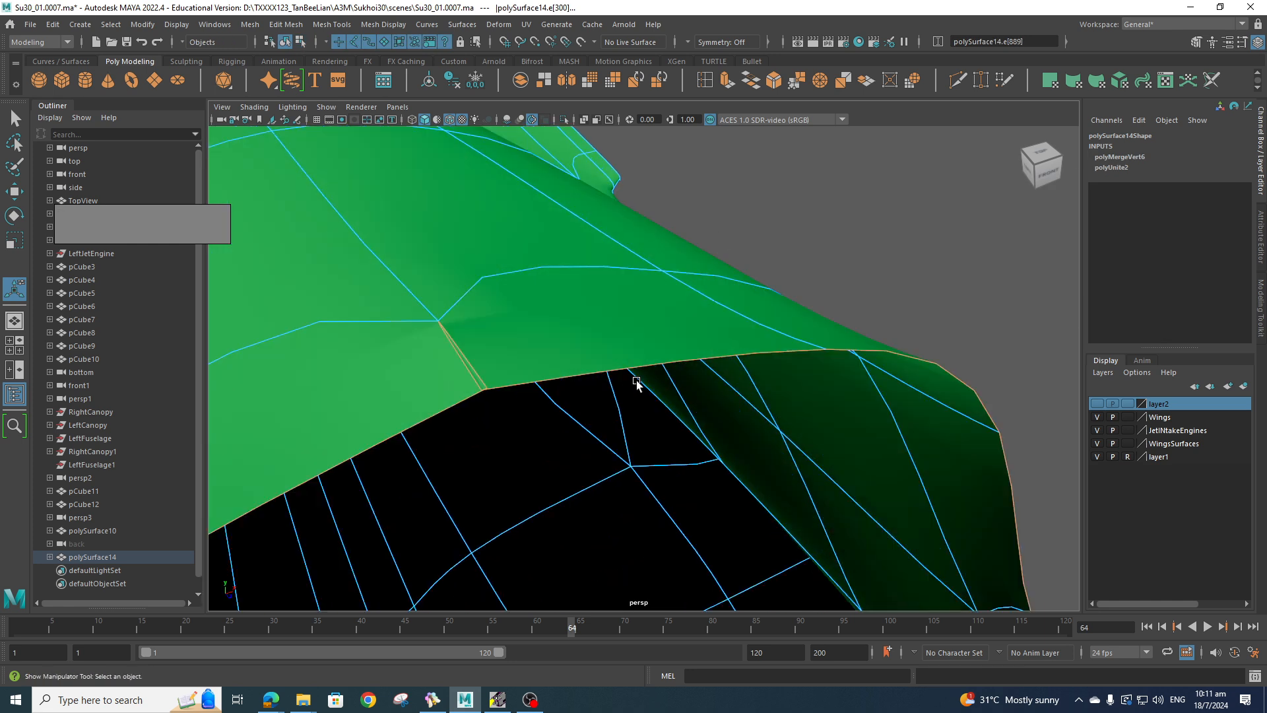
pyautogui.moveTo(471, 379); pyautogui.dragTo(407, 336, button='right')
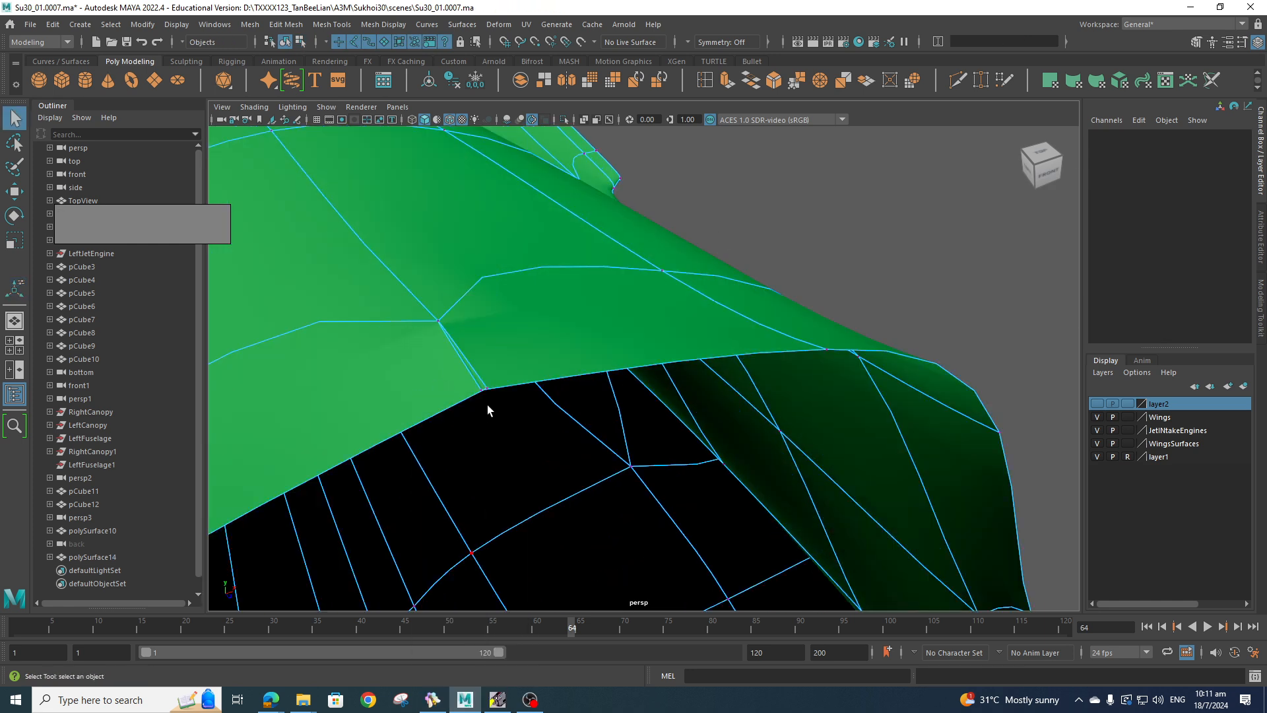
pyautogui.moveTo(453, 377); pyautogui.dragTo(454, 379)
pyautogui.rightClick(489, 384)
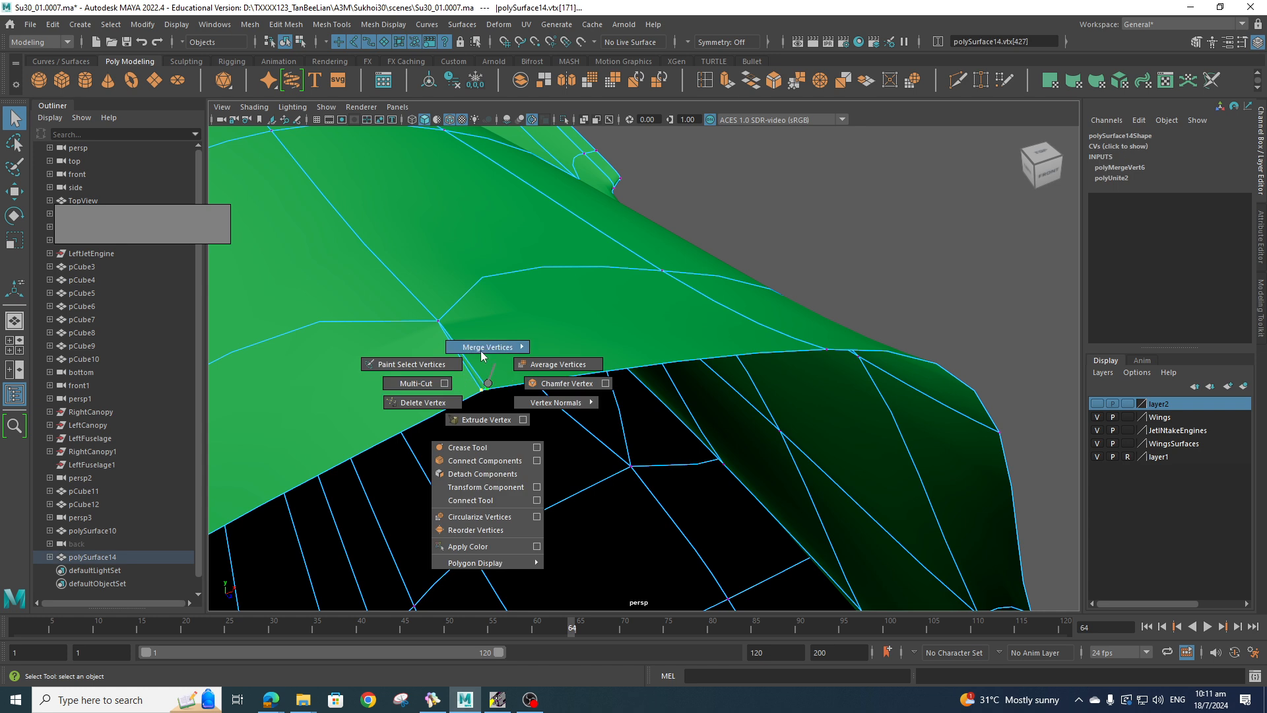
pyautogui.moveTo(482, 355); pyautogui.dragTo(532, 333, button='right')
# - Reselect the cockpit opening's border edge loop and extrude it inward to a Local Translate Z of about -0.029
pyautogui.keyDown('alt'); pyautogui.moveTo(532, 334); pyautogui.dragTo(660, 383); pyautogui.keyUp('alt')
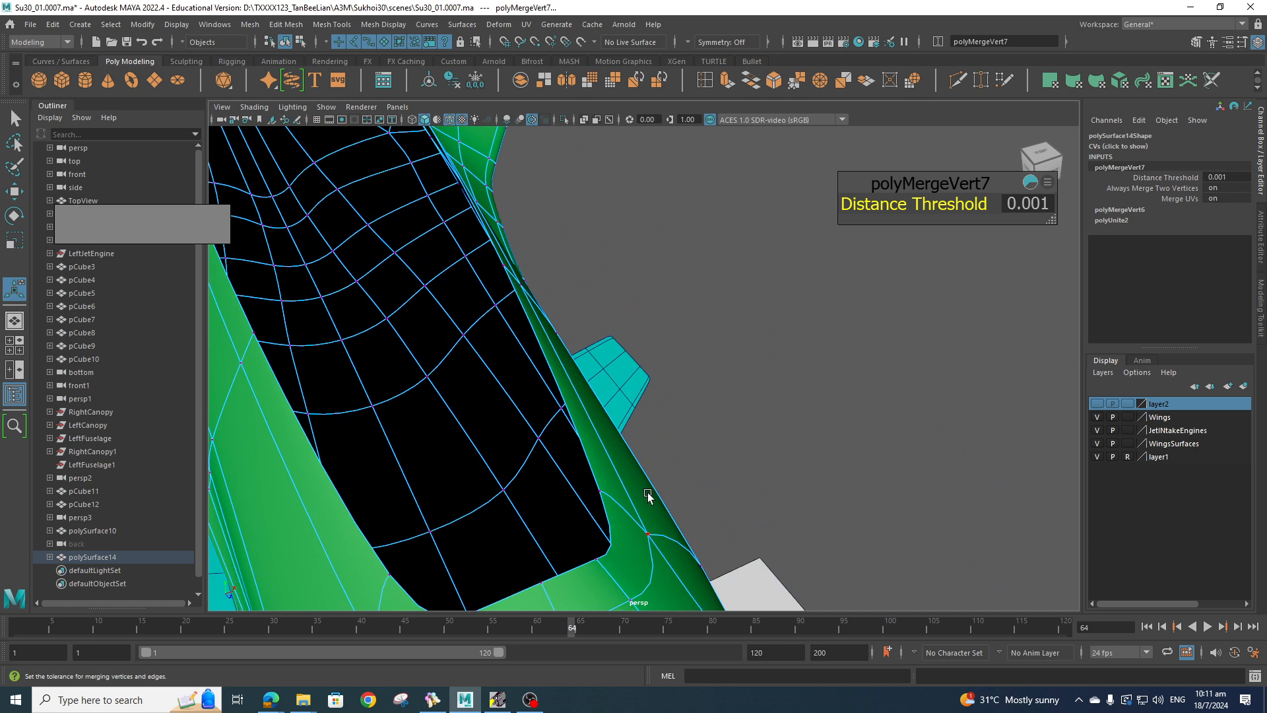
pyautogui.moveTo(632, 335); pyautogui.dragTo(644, 314, button='right')
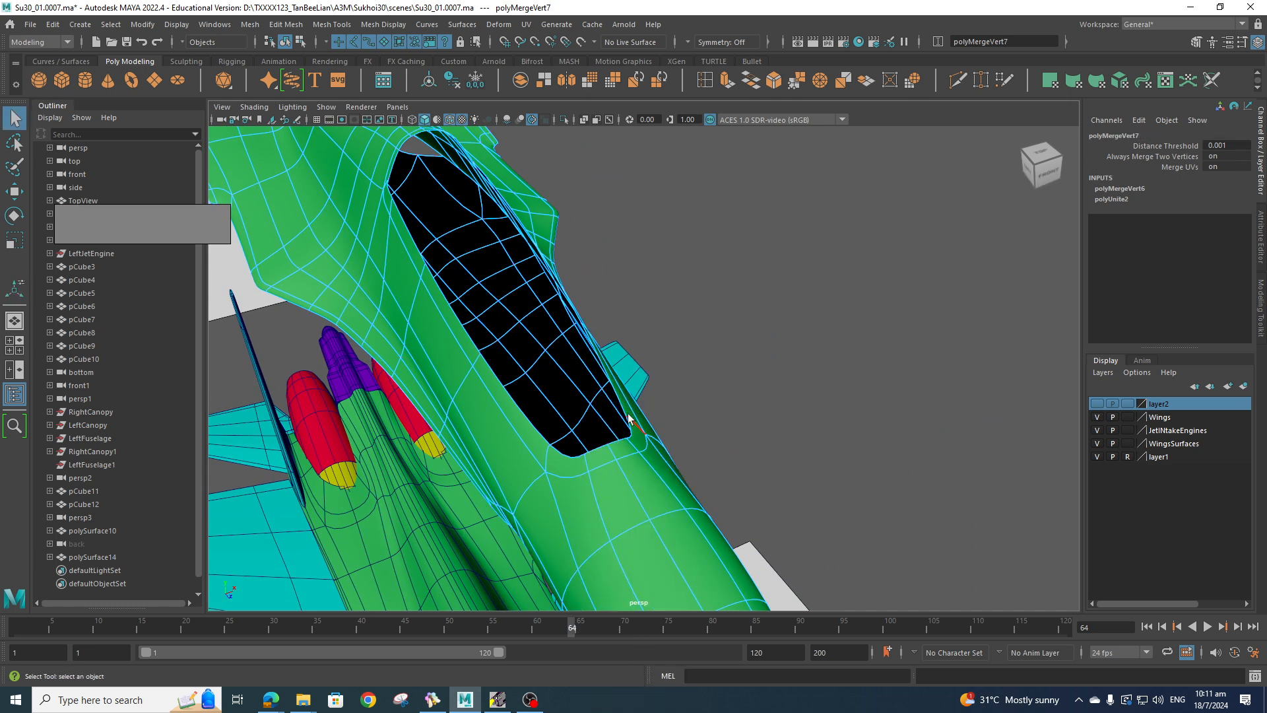
pyautogui.click(620, 408)
pyautogui.keyDown('alt'); pyautogui.moveTo(620, 408); pyautogui.dragTo(601, 359); pyautogui.keyUp('alt')
pyautogui.keyDown('shift'); pyautogui.moveTo(573, 417); pyautogui.dragTo(578, 453, button='right'); pyautogui.keyUp('shift')
pyautogui.keyDown('alt'); pyautogui.moveTo(603, 435); pyautogui.dragTo(663, 492); pyautogui.keyUp('alt')
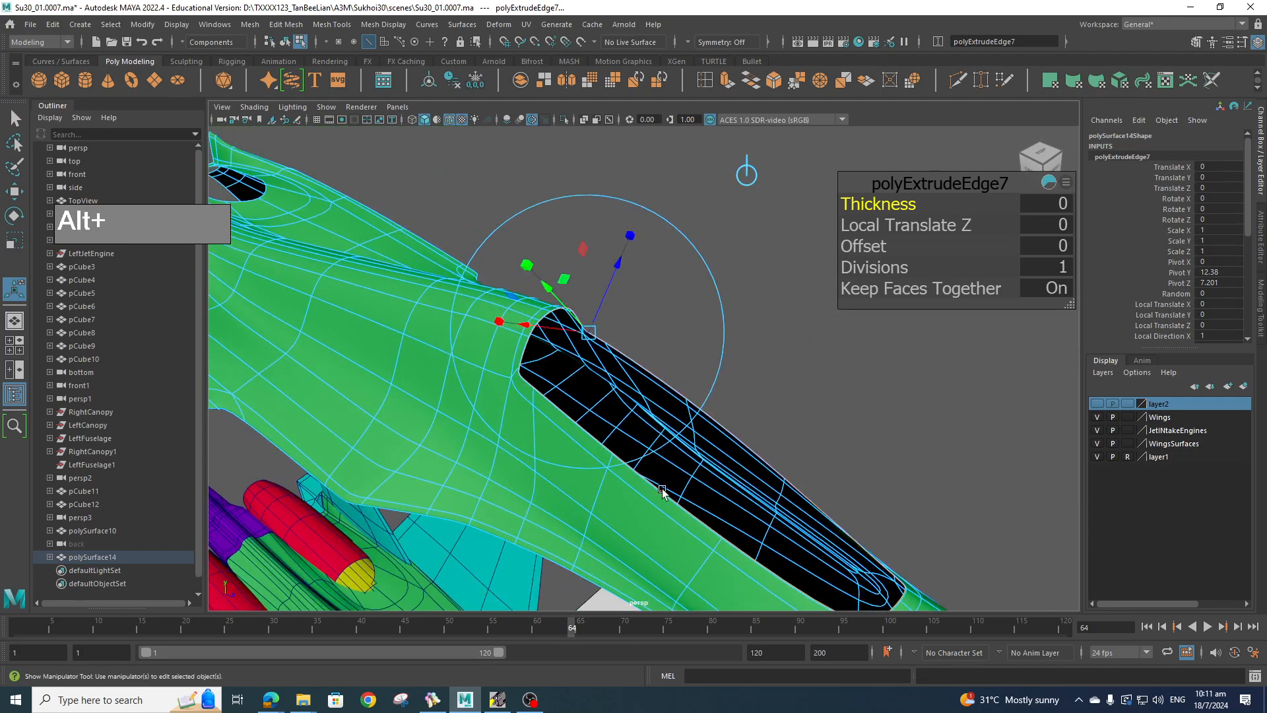
pyautogui.scroll(3, 634, 308)
pyautogui.moveTo(566, 233); pyautogui.dragTo(710, 427)
pyautogui.scroll(3, 799, 366)
pyautogui.scroll(4, 685, 358)
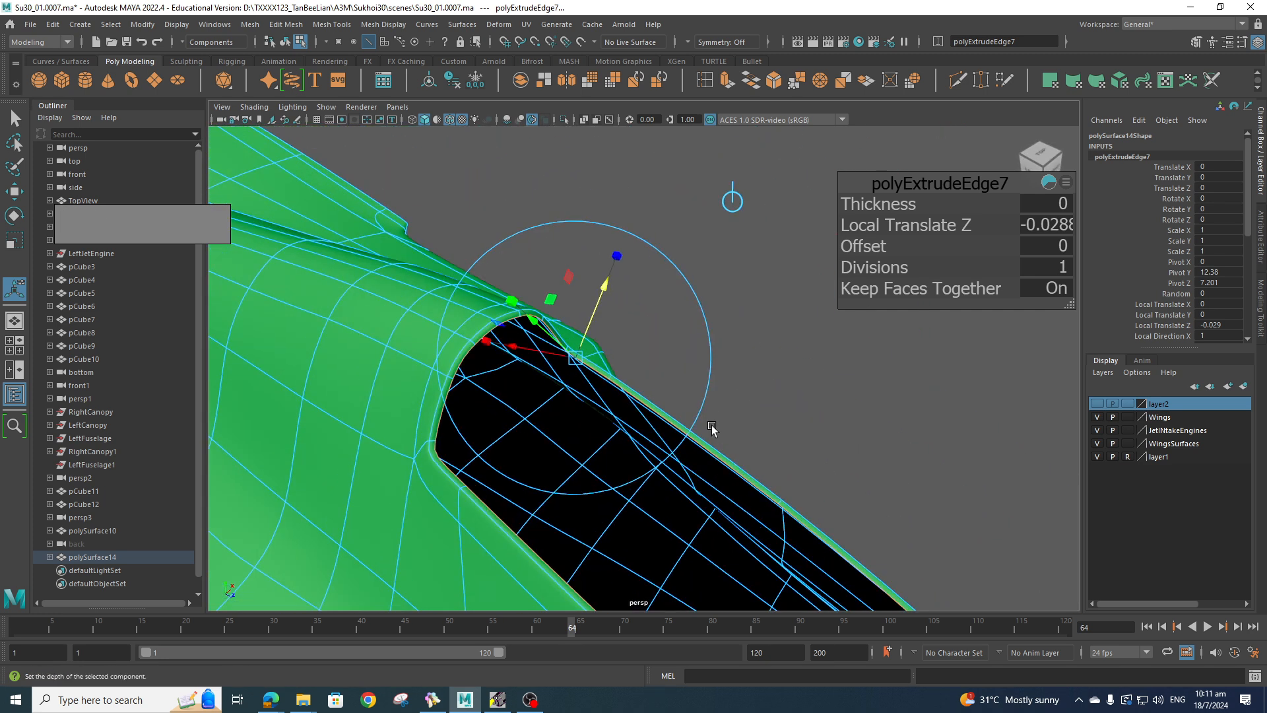
# - Extrude the cockpit opening's inner border edges downward twice to form the inner side walls
pyautogui.press('w')
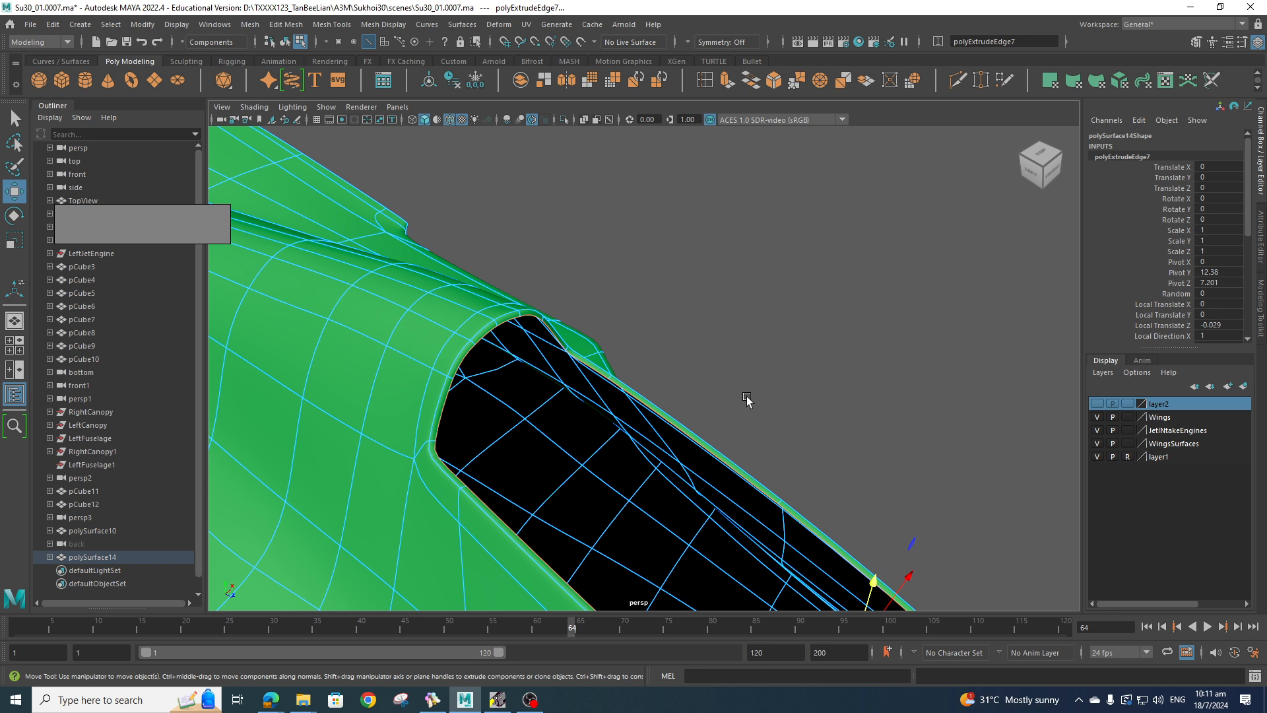
pyautogui.keyDown('alt'); pyautogui.moveTo(746, 401); pyautogui.dragTo(735, 350); pyautogui.keyUp('alt')
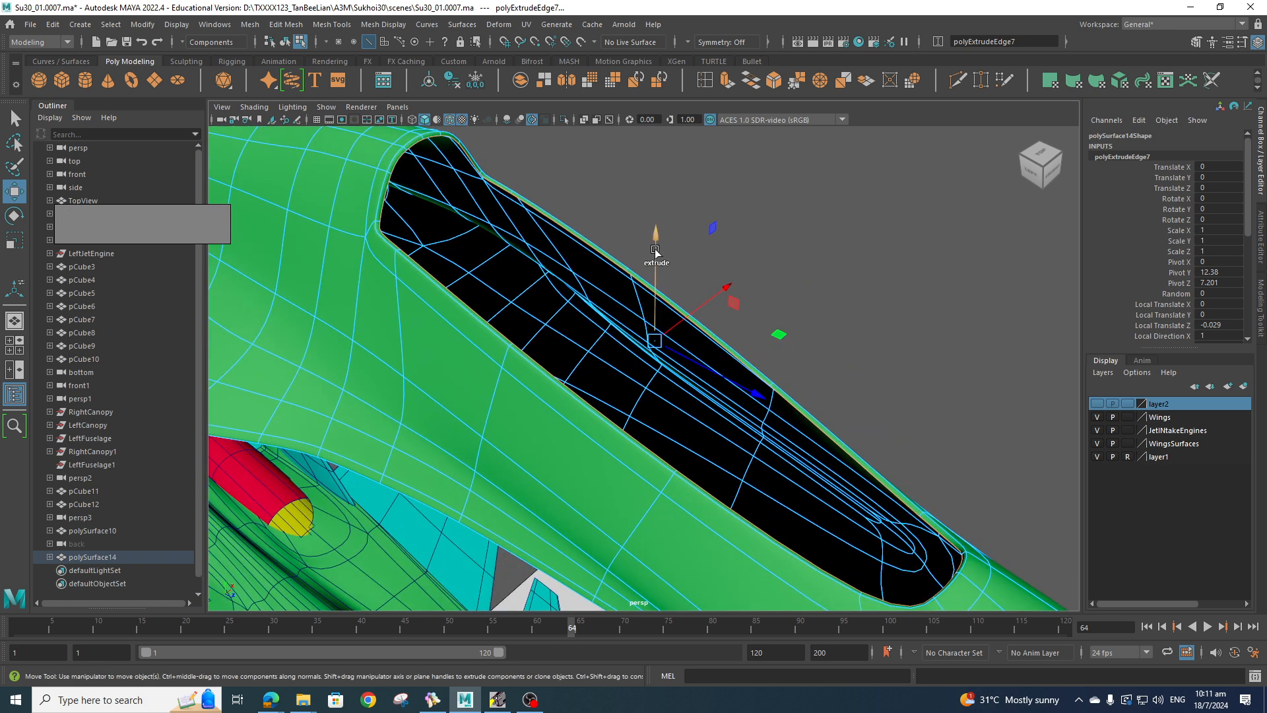
pyautogui.keyDown('shift'); pyautogui.moveTo(655, 252); pyautogui.dragTo(594, 294); pyautogui.keyUp('shift')
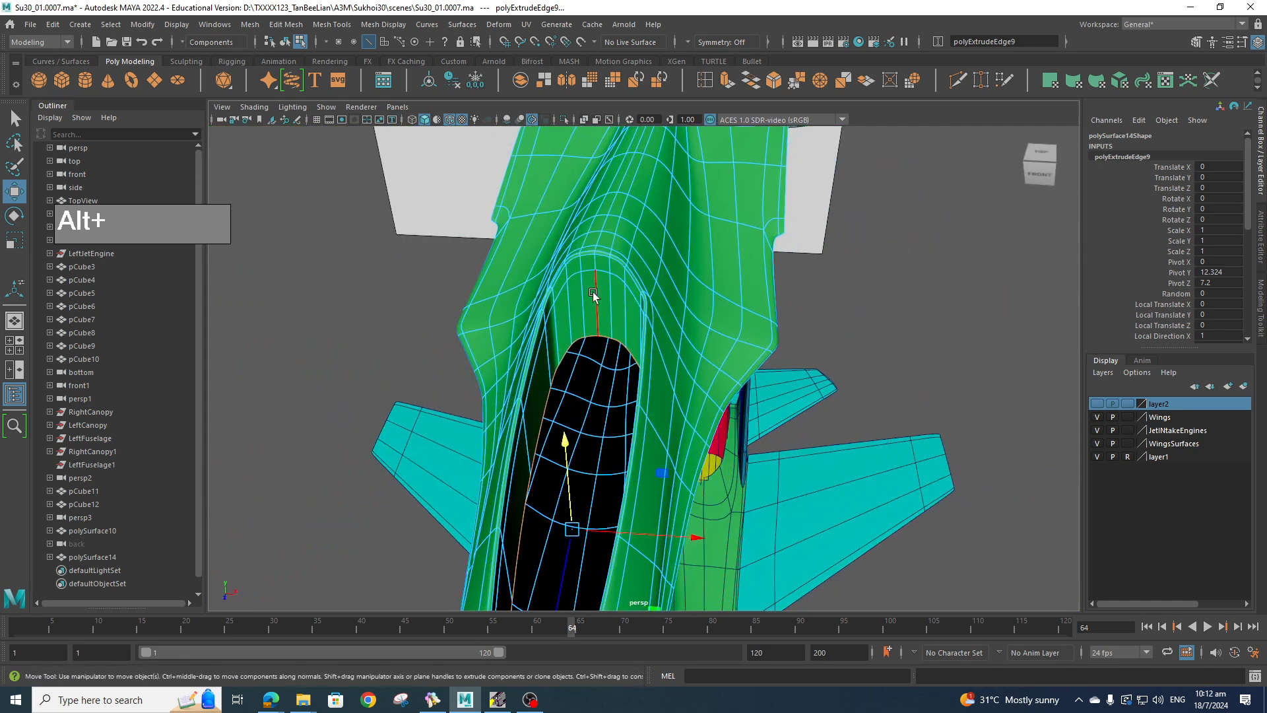
# - Select the cockpit's inner wall face loop, grow the selection to include the rim faces, and extract them as a separate mesh
pyautogui.moveTo(594, 292); pyautogui.dragTo(599, 332, button='right')
pyautogui.click(589, 299)
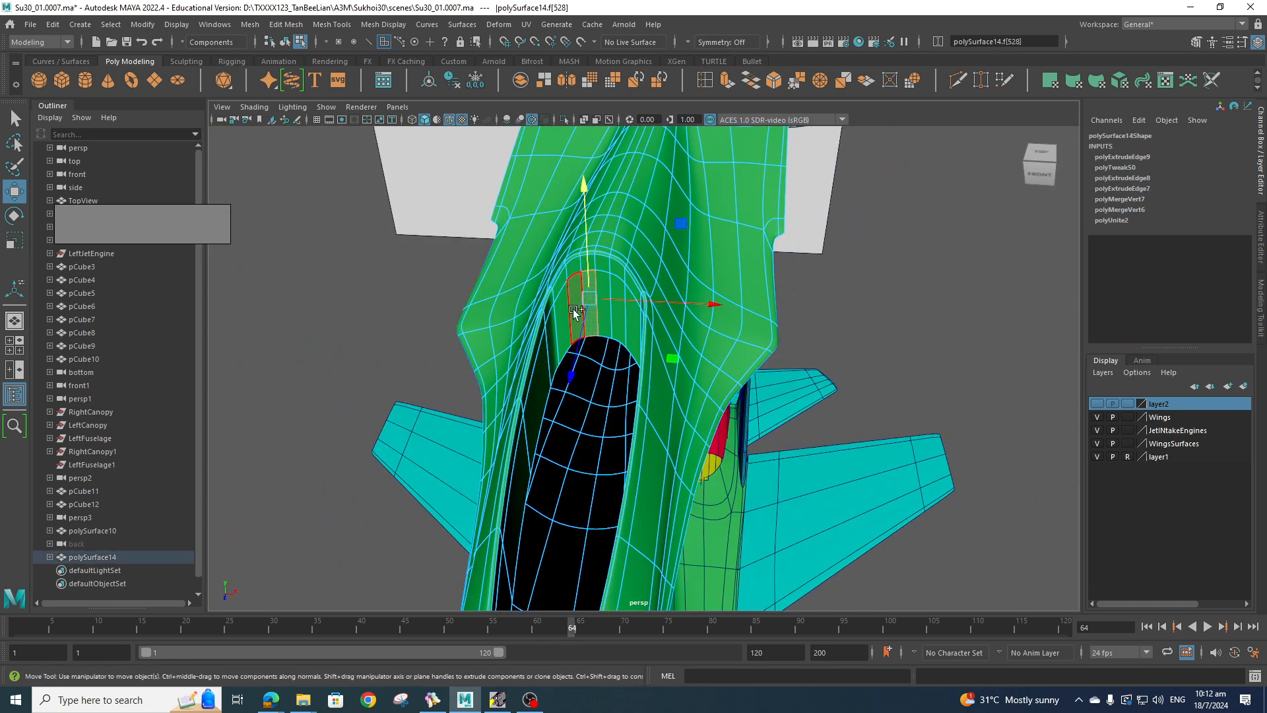
pyautogui.keyDown('shift'); pyautogui.doubleClick(608, 358); pyautogui.keyUp('shift')
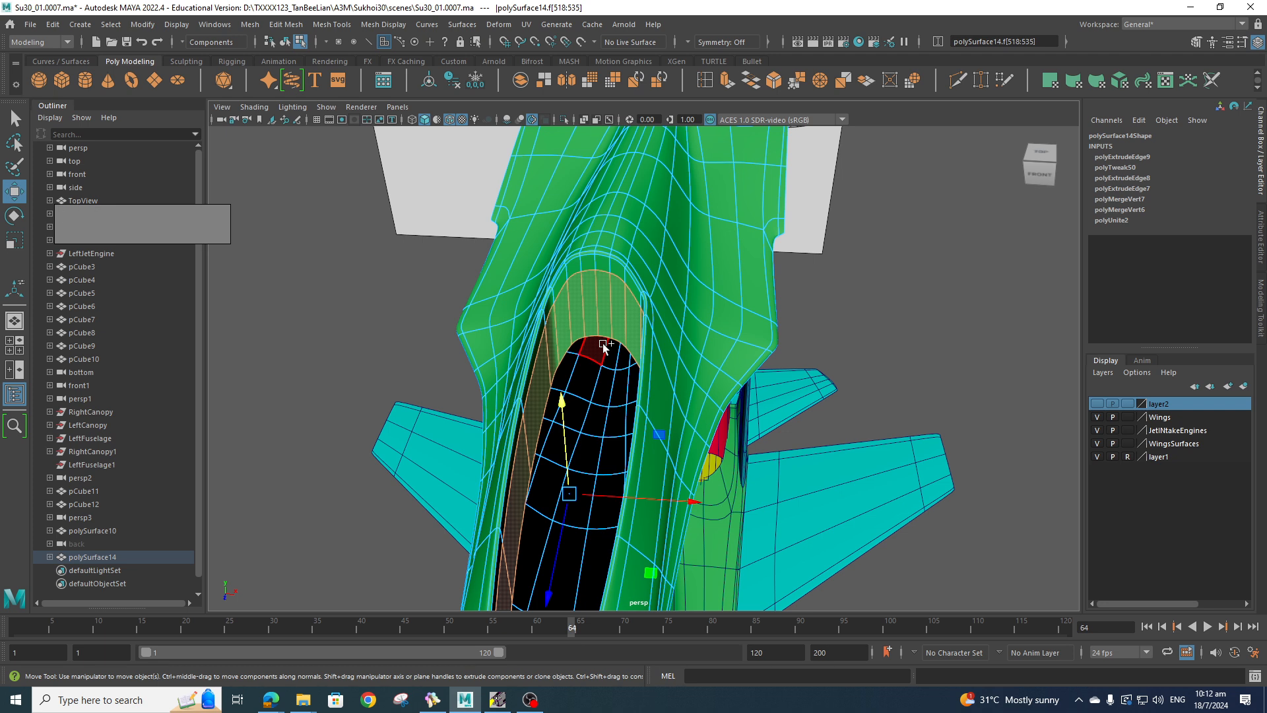
pyautogui.hotkey('shift', '.')
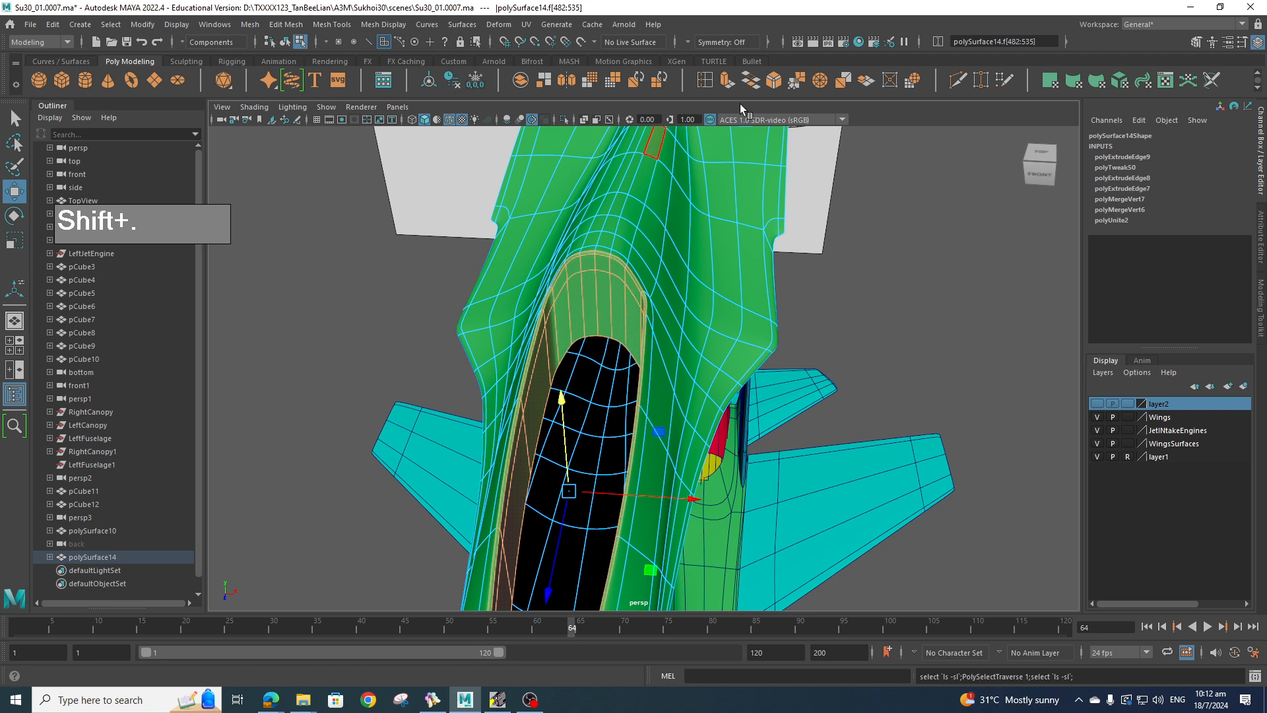
pyautogui.click(532, 82)
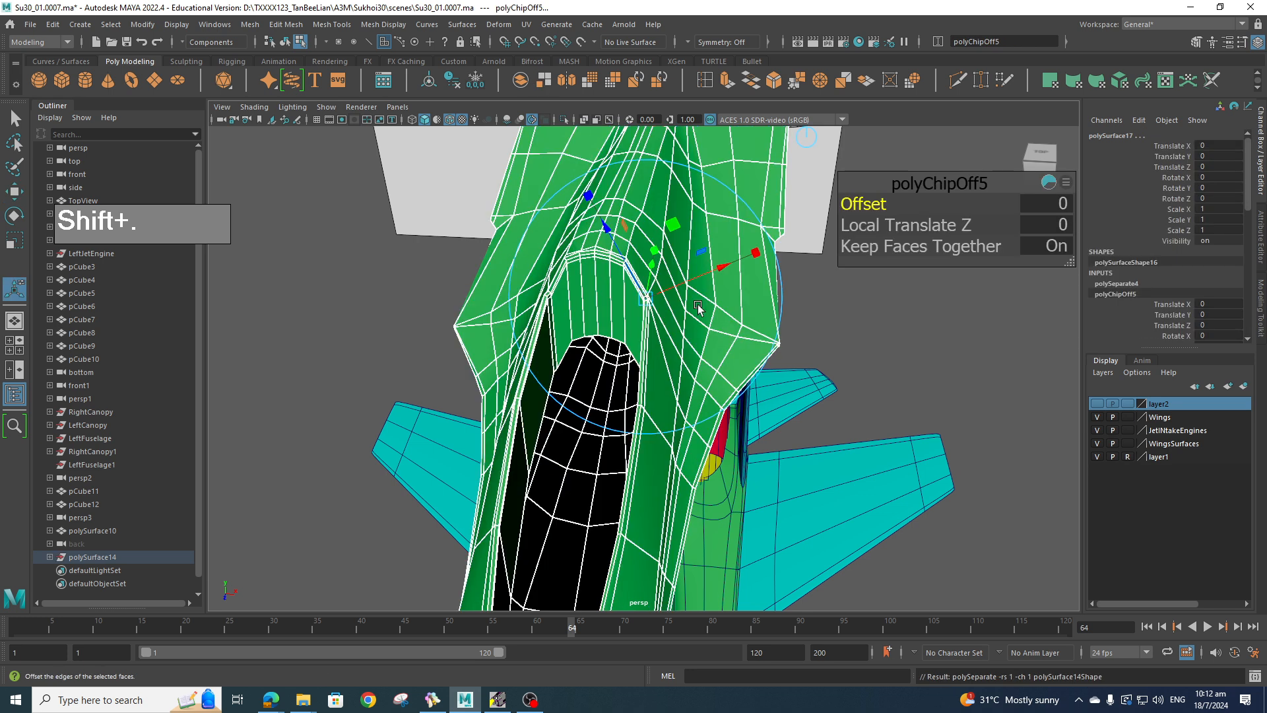
# - Return to object selection and delete the remaining fuselage copy around the extracted cockpit rim
pyautogui.moveTo(709, 248); pyautogui.dragTo(766, 211, button='right')
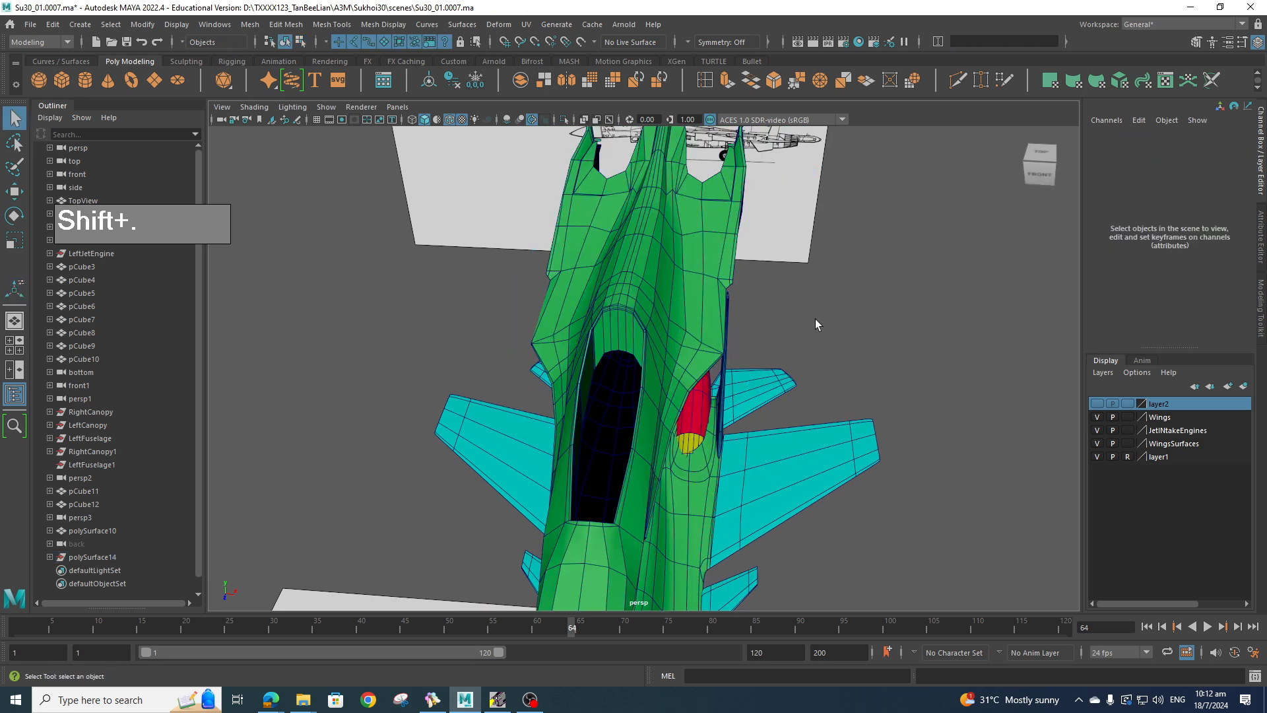
pyautogui.press('Delete')
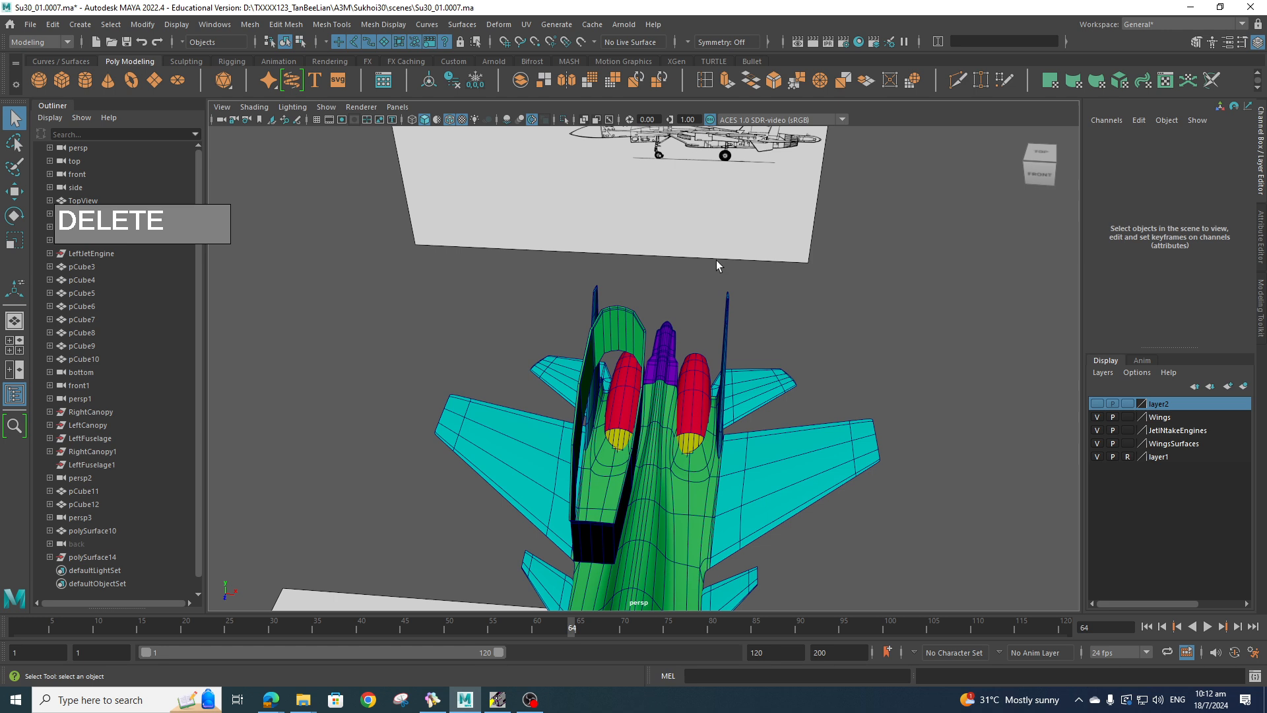
pyautogui.keyDown('alt'); pyautogui.moveTo(715, 260); pyautogui.dragTo(631, 414); pyautogui.keyUp('alt')
pyautogui.keyDown('alt'); pyautogui.moveTo(648, 204); pyautogui.dragTo(726, 392); pyautogui.keyUp('alt')
pyautogui.scroll(4, 750, 469)
pyautogui.keyDown('alt'); pyautogui.moveTo(750, 469); pyautogui.dragTo(635, 506, button='middle'); pyautogui.keyUp('alt')
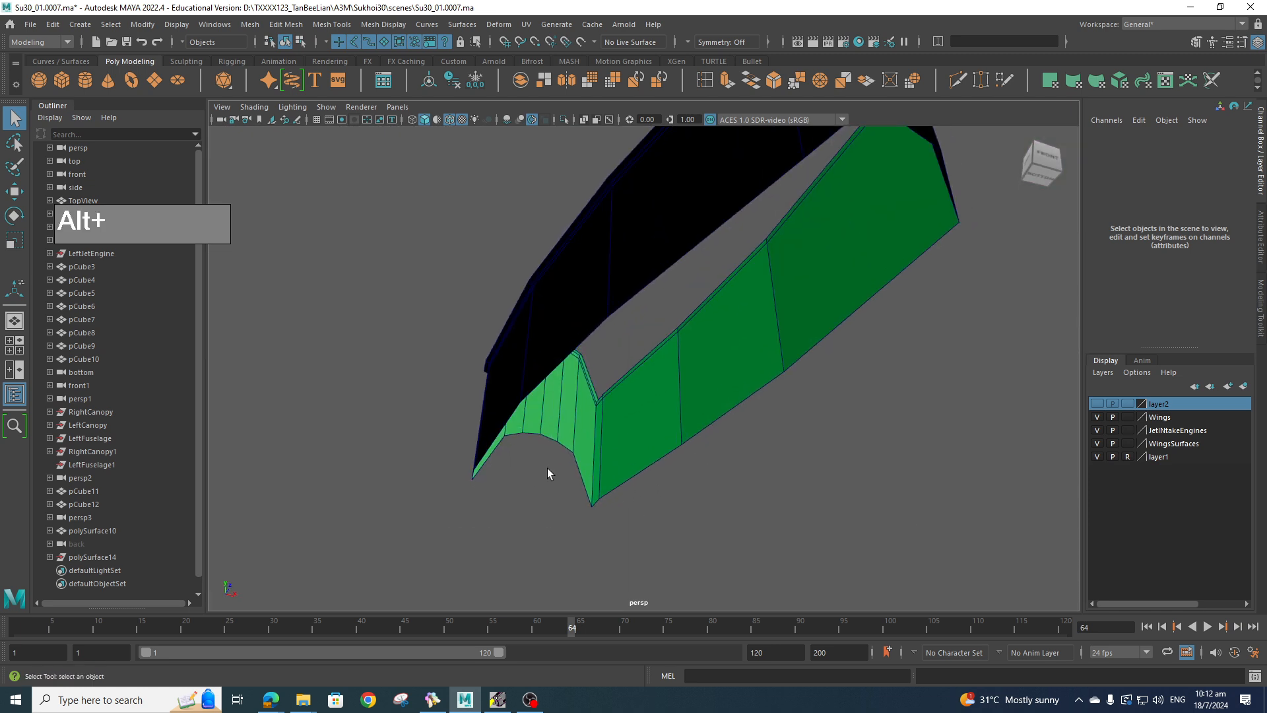
# - Select the bottom edges of the cockpit's six-segment end wall, flatten them vertically with Scale, and move them down
pyautogui.keyDown('alt'); pyautogui.moveTo(548, 469); pyautogui.dragTo(565, 489); pyautogui.keyUp('alt')
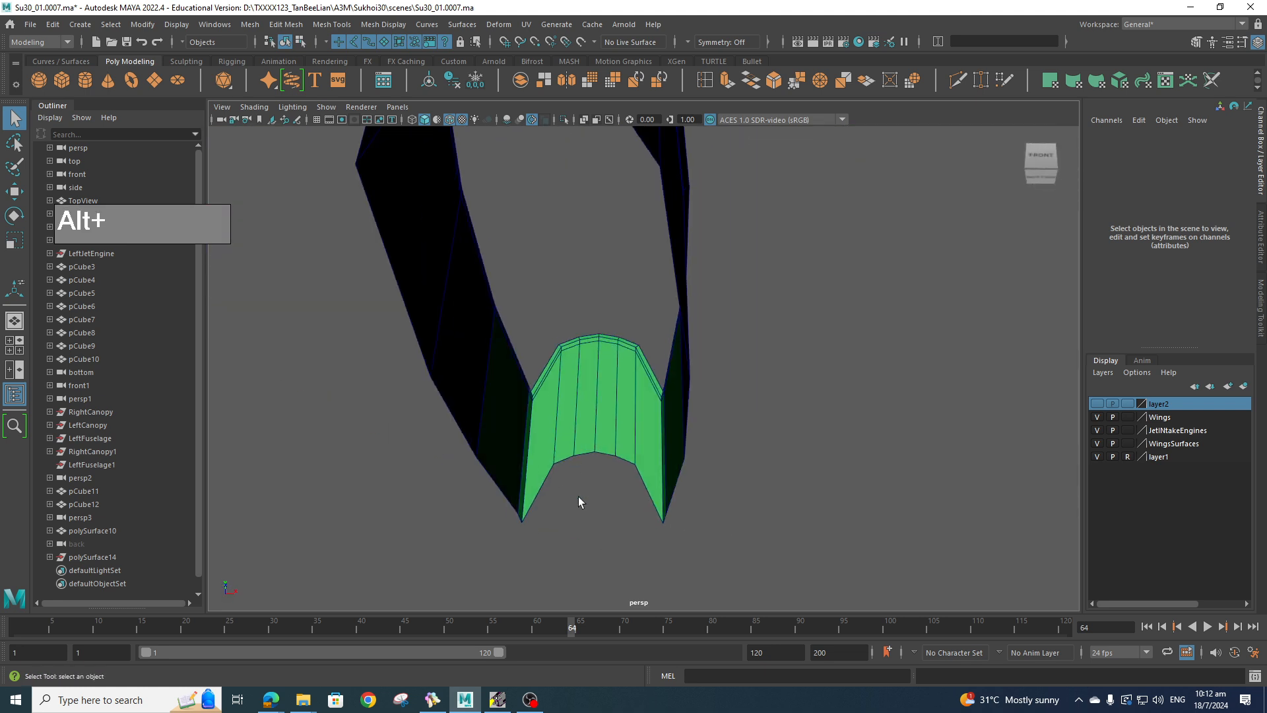
pyautogui.scroll(2, 585, 495)
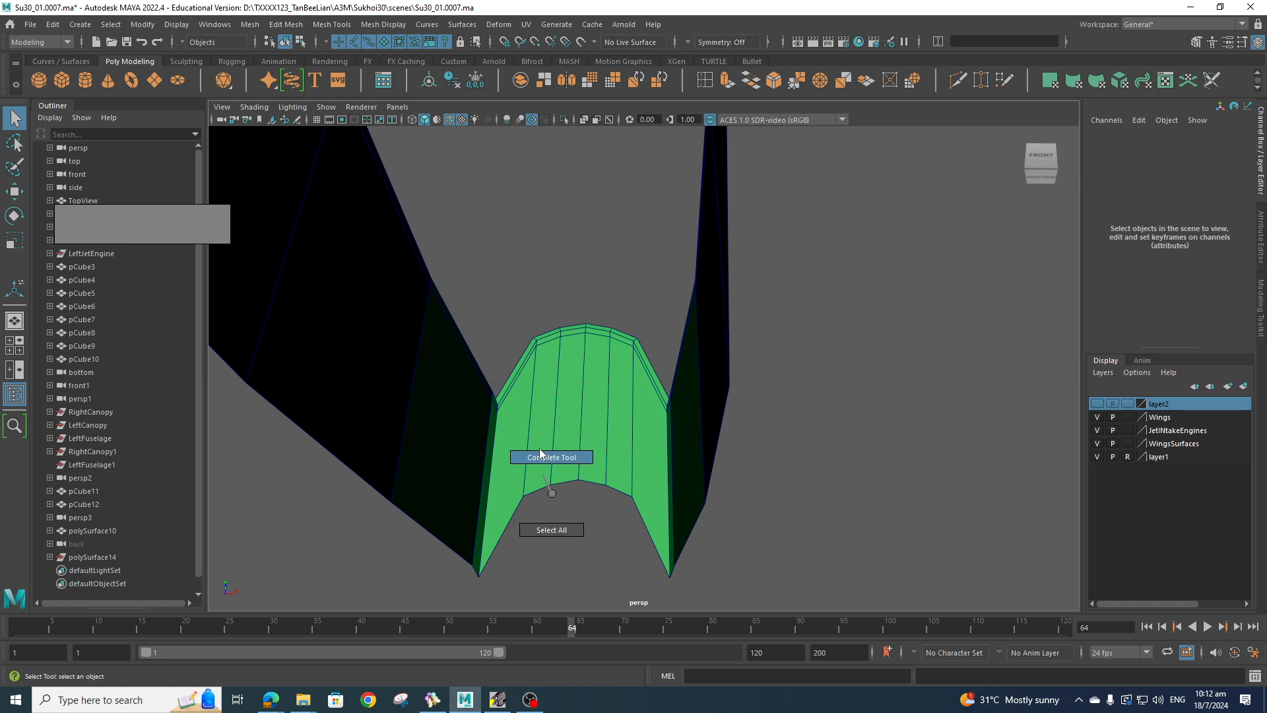
pyautogui.click(544, 480)
pyautogui.moveTo(543, 338); pyautogui.dragTo(539, 305, button='right')
pyautogui.click(510, 530)
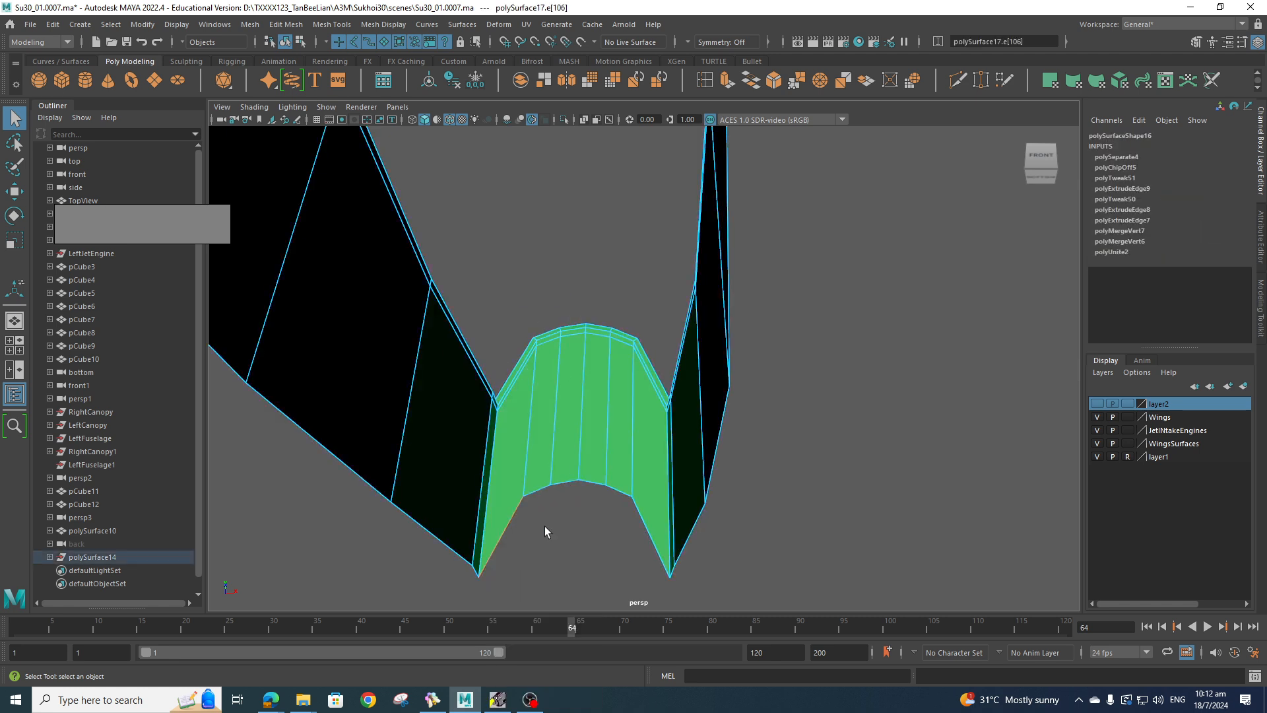
pyautogui.press('r')
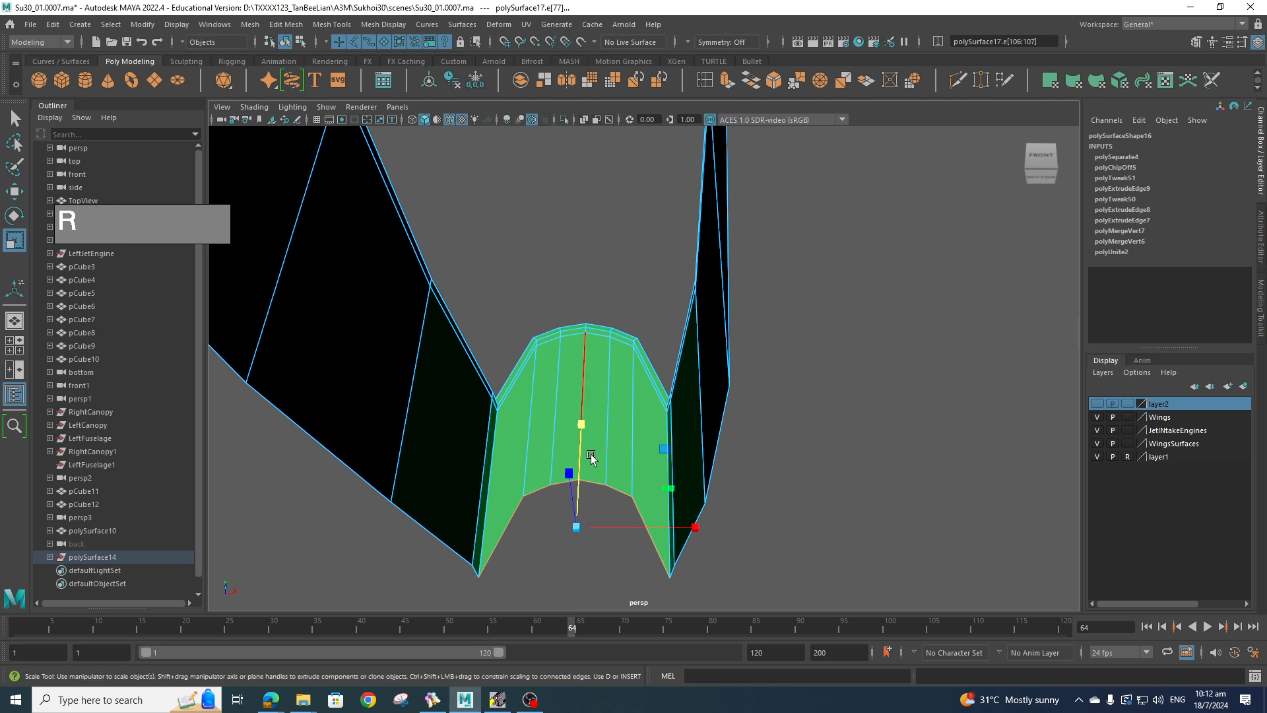
pyautogui.moveTo(581, 425); pyautogui.dragTo(576, 526)
pyautogui.press('w')
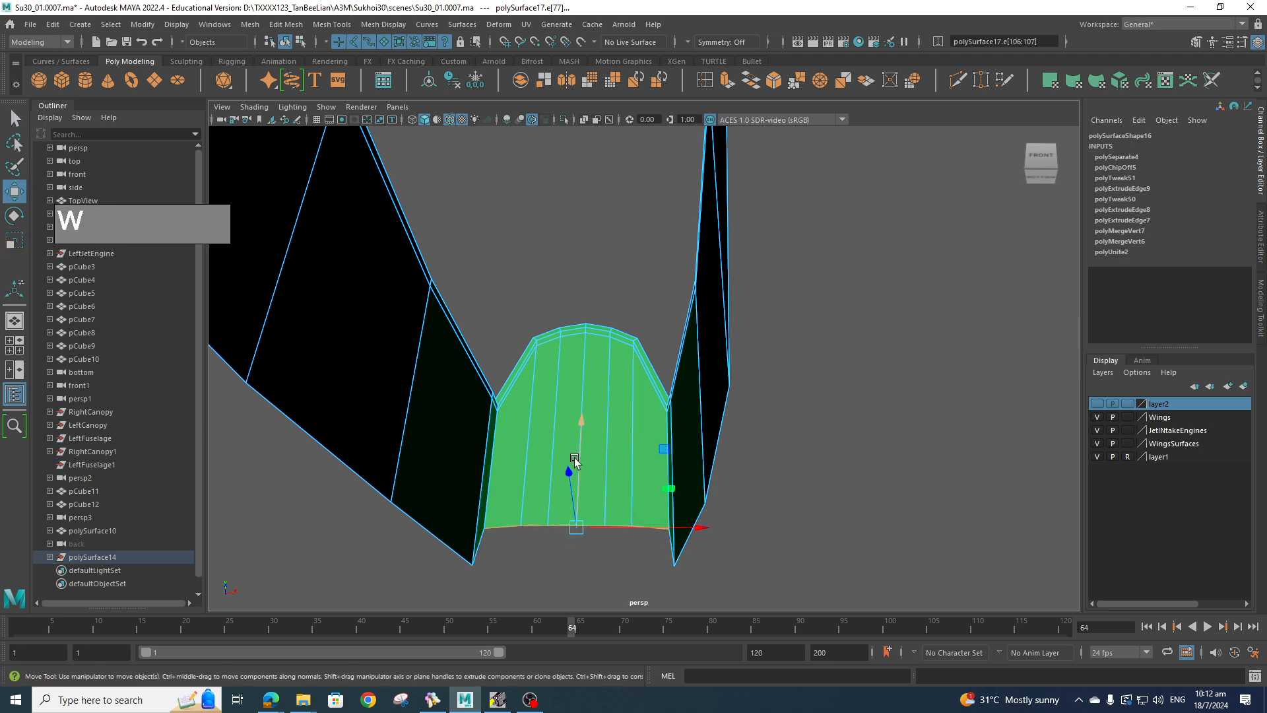
pyautogui.moveTo(578, 450); pyautogui.dragTo(707, 495)
# - Flatten the bottom edges of the four-segment end wall vertically and move them down level with the side walls
pyautogui.scroll(-4, 578, 487)
pyautogui.scroll(3, 700, 505)
pyautogui.keyDown('alt'); pyautogui.moveTo(697, 505); pyautogui.dragTo(710, 521, button='middle'); pyautogui.keyUp('alt')
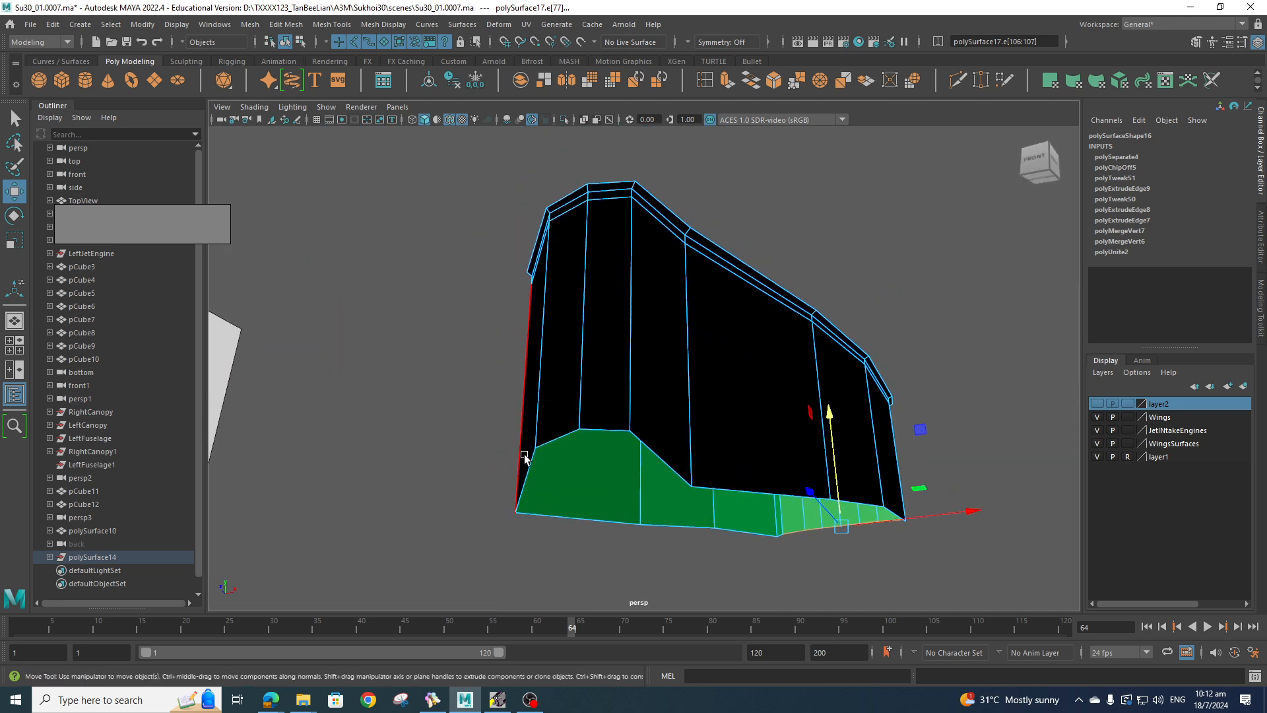
pyautogui.click(525, 469)
pyautogui.keyDown('shift'); pyautogui.click(657, 455); pyautogui.keyUp('shift')
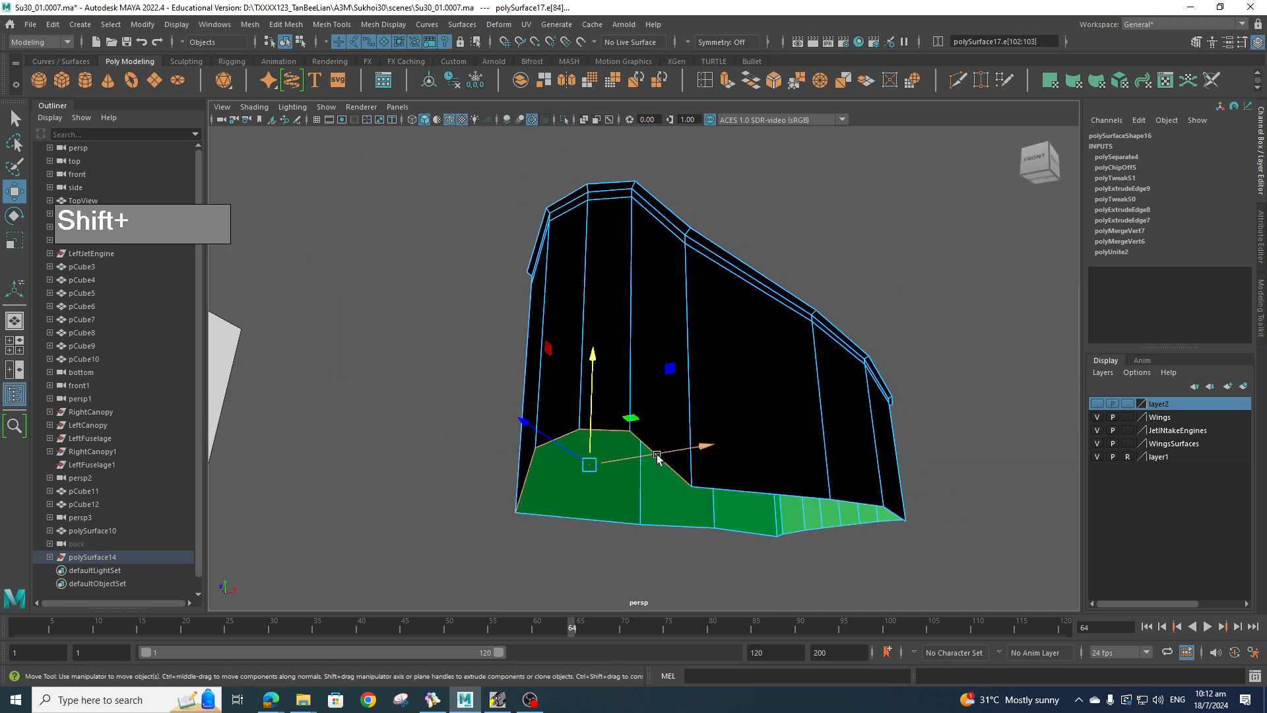
pyautogui.press('r')
pyautogui.moveTo(593, 356); pyautogui.dragTo(588, 456)
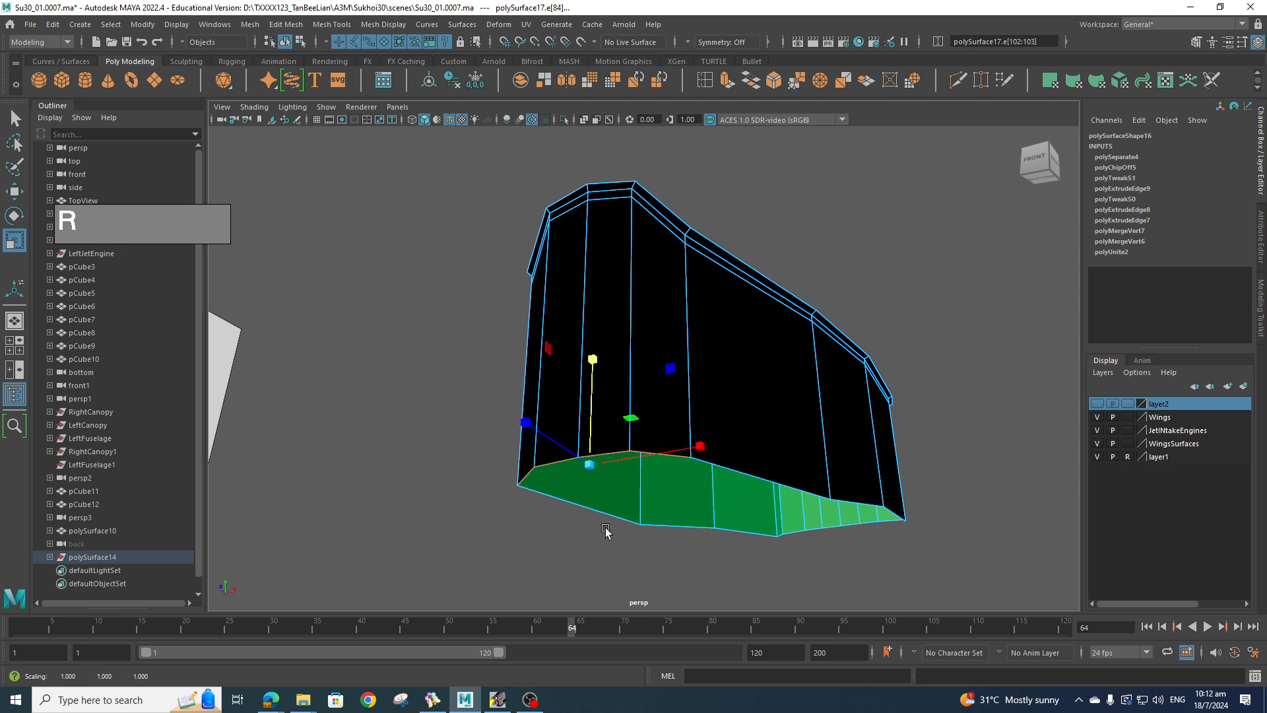
pyautogui.press('w')
pyautogui.moveTo(592, 372); pyautogui.dragTo(591, 408)
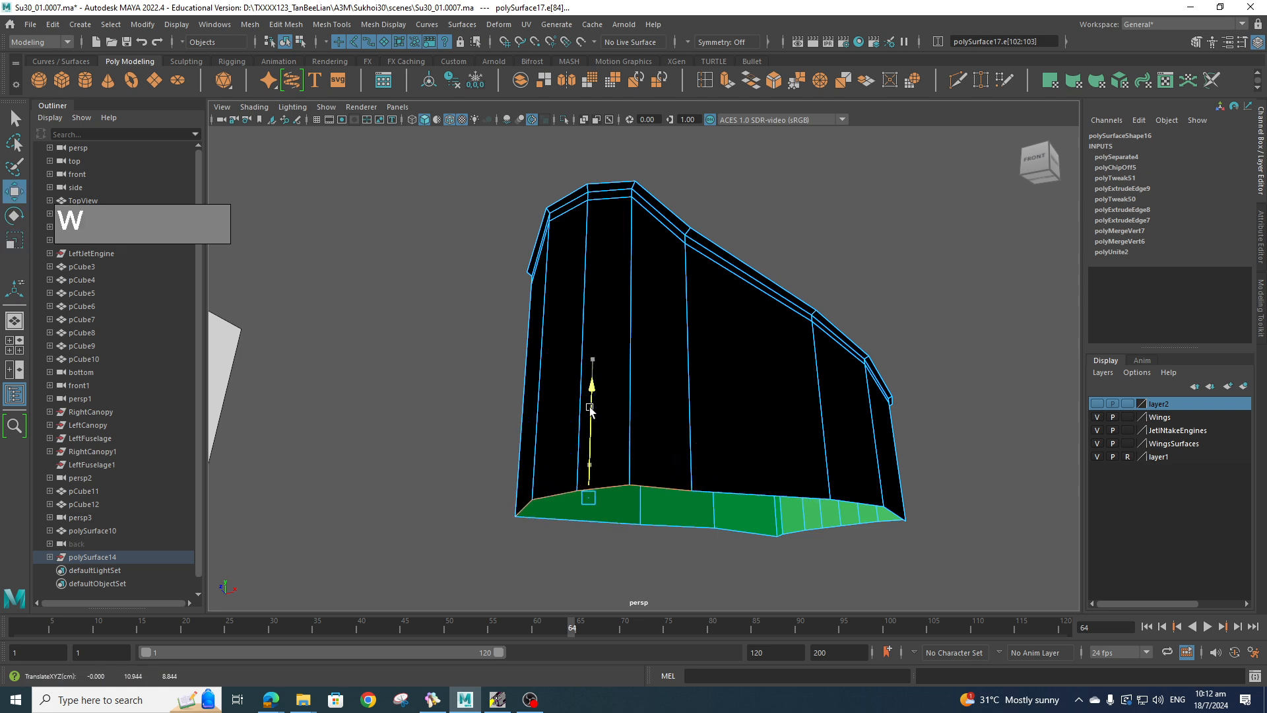
# - Bridge the two opposite bottom edges of the side walls next to the four-segment end to start the cockpit floor
pyautogui.keyDown('alt'); pyautogui.moveTo(776, 480); pyautogui.dragTo(744, 503); pyautogui.keyUp('alt')
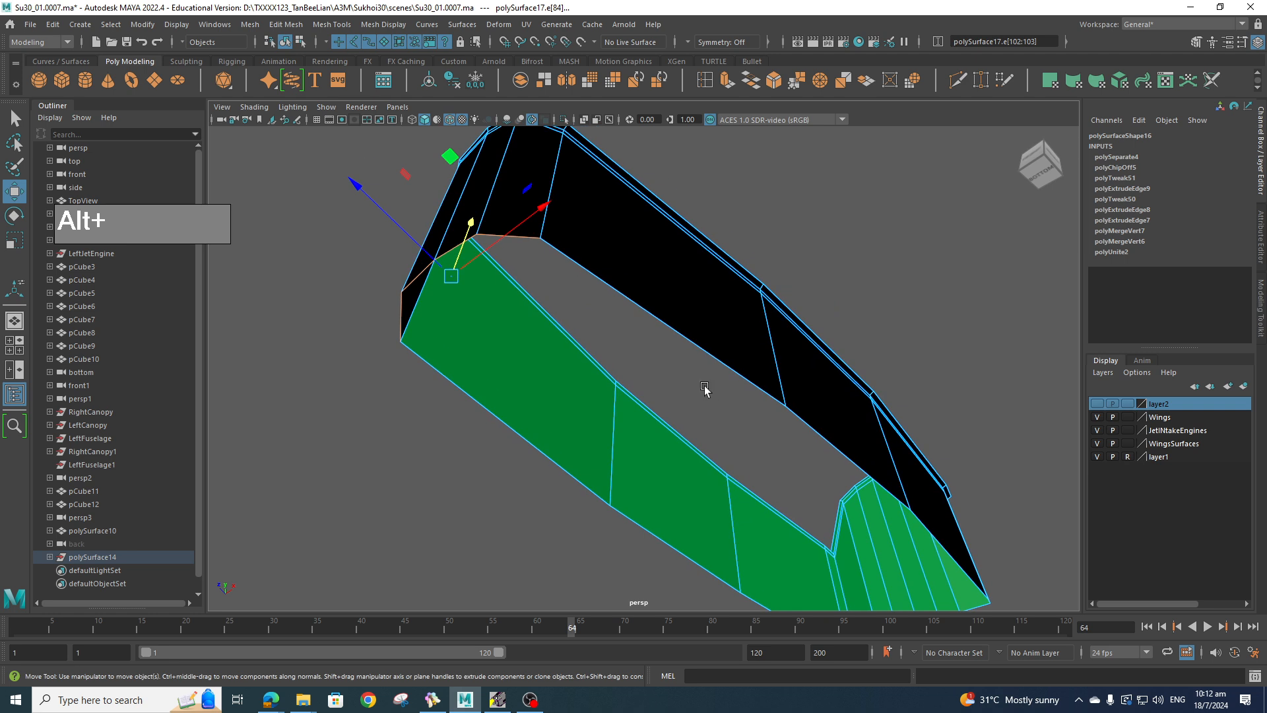
pyautogui.keyDown('shift'); pyautogui.click(531, 447); pyautogui.keyUp('shift')
pyautogui.keyDown('shift'); pyautogui.rightClick(533, 448); pyautogui.keyUp('shift')
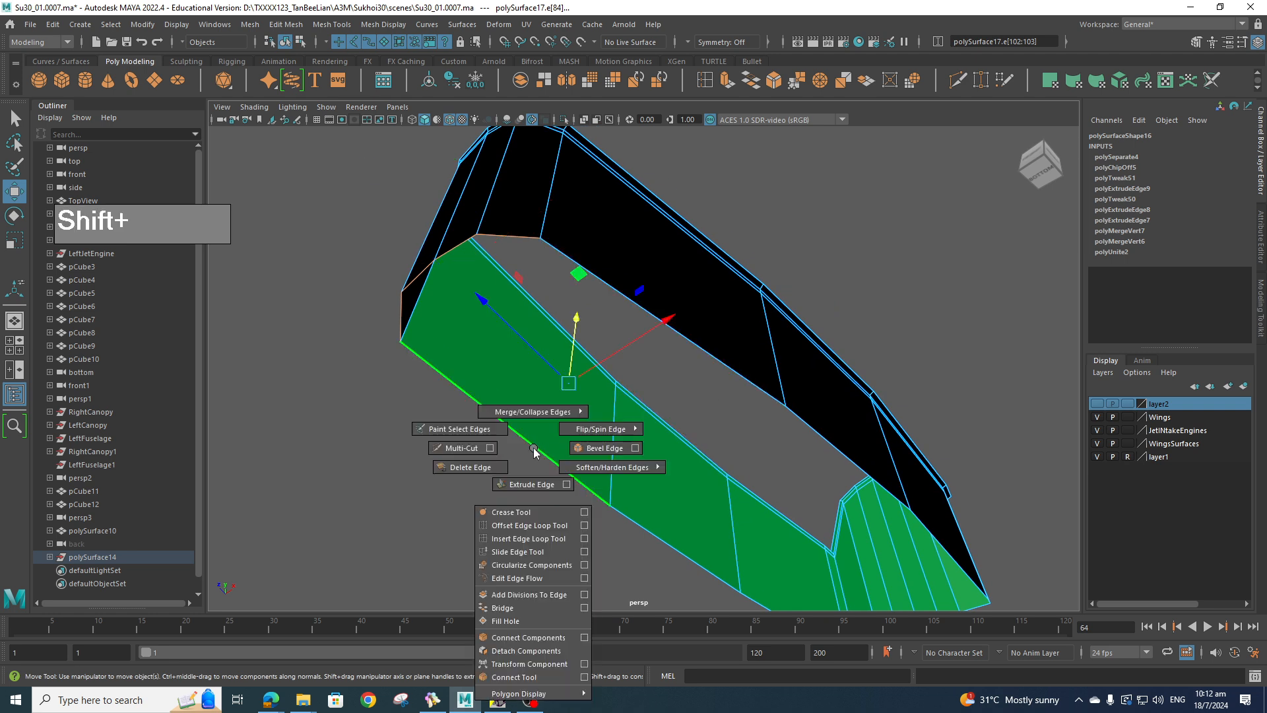
pyautogui.click(533, 608)
pyautogui.click(732, 377)
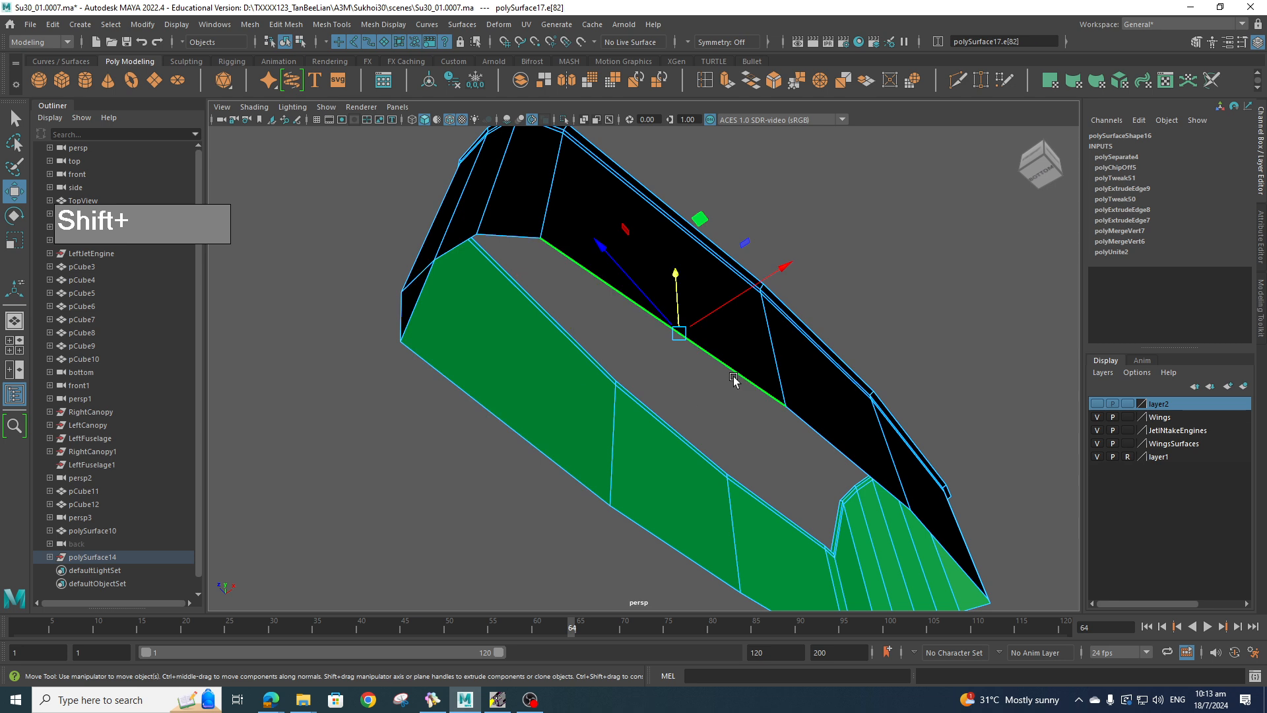
pyautogui.keyDown('shift'); pyautogui.click(535, 447); pyautogui.keyUp('shift')
pyautogui.keyDown('shift'); pyautogui.rightClick(535, 445); pyautogui.keyUp('shift')
pyautogui.click(534, 607)
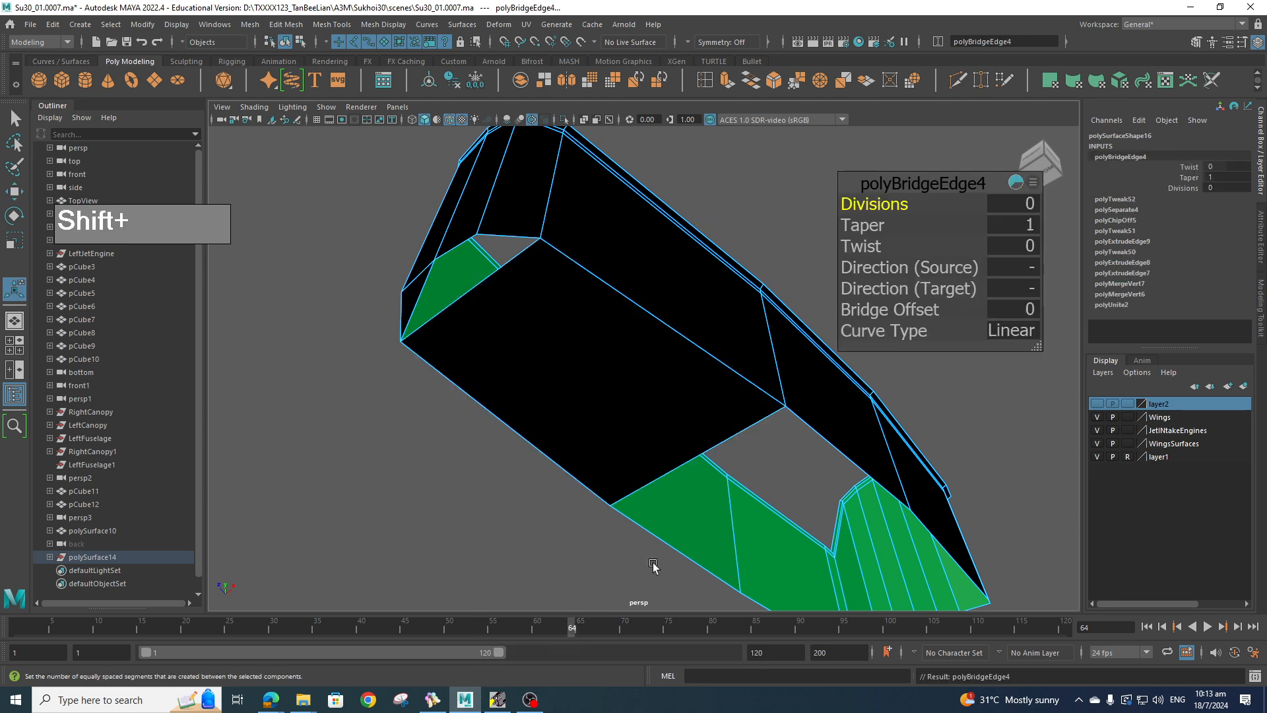
# - Bridge the two remaining pairs of opposite side-wall bottom edges to extend the floor toward the six-segment end
pyautogui.keyDown('alt'); pyautogui.moveTo(695, 544); pyautogui.dragTo(606, 484, button='middle'); pyautogui.keyUp('alt')
pyautogui.click(707, 465)
pyautogui.click(750, 402)
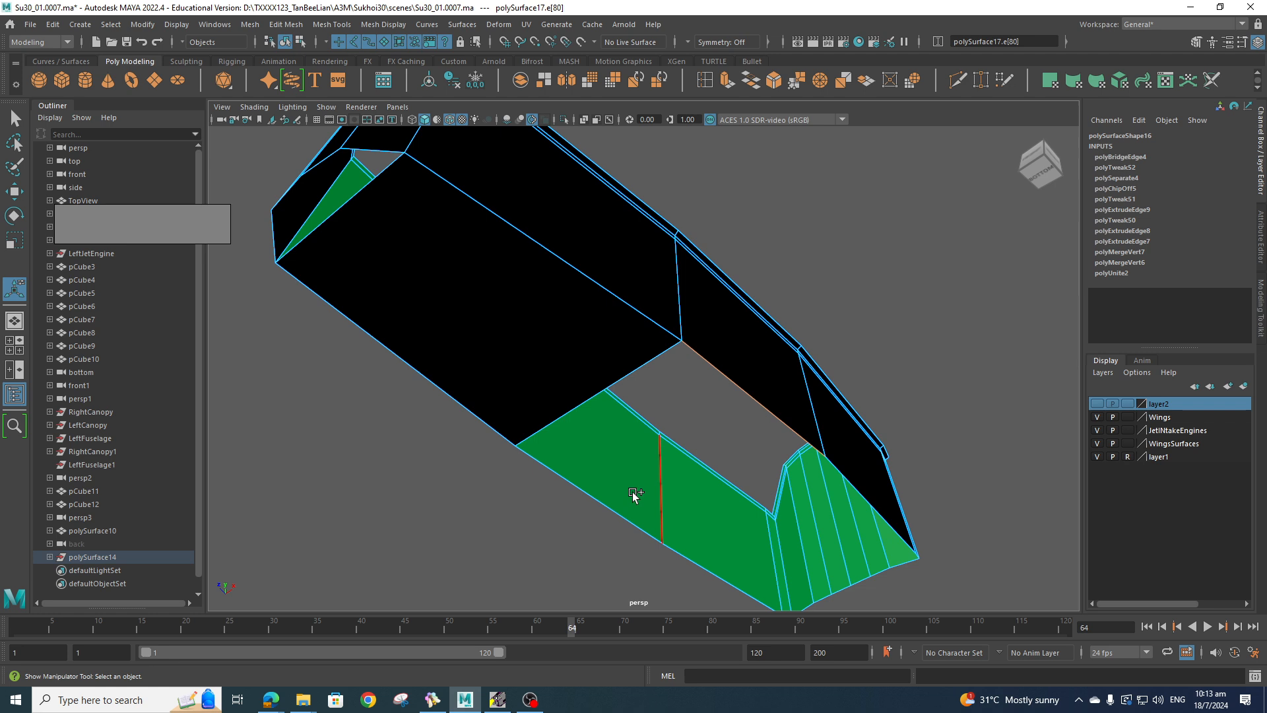
pyautogui.press('g')
pyautogui.keyDown('alt'); pyautogui.moveTo(730, 525); pyautogui.dragTo(508, 465, button='middle'); pyautogui.keyUp('alt')
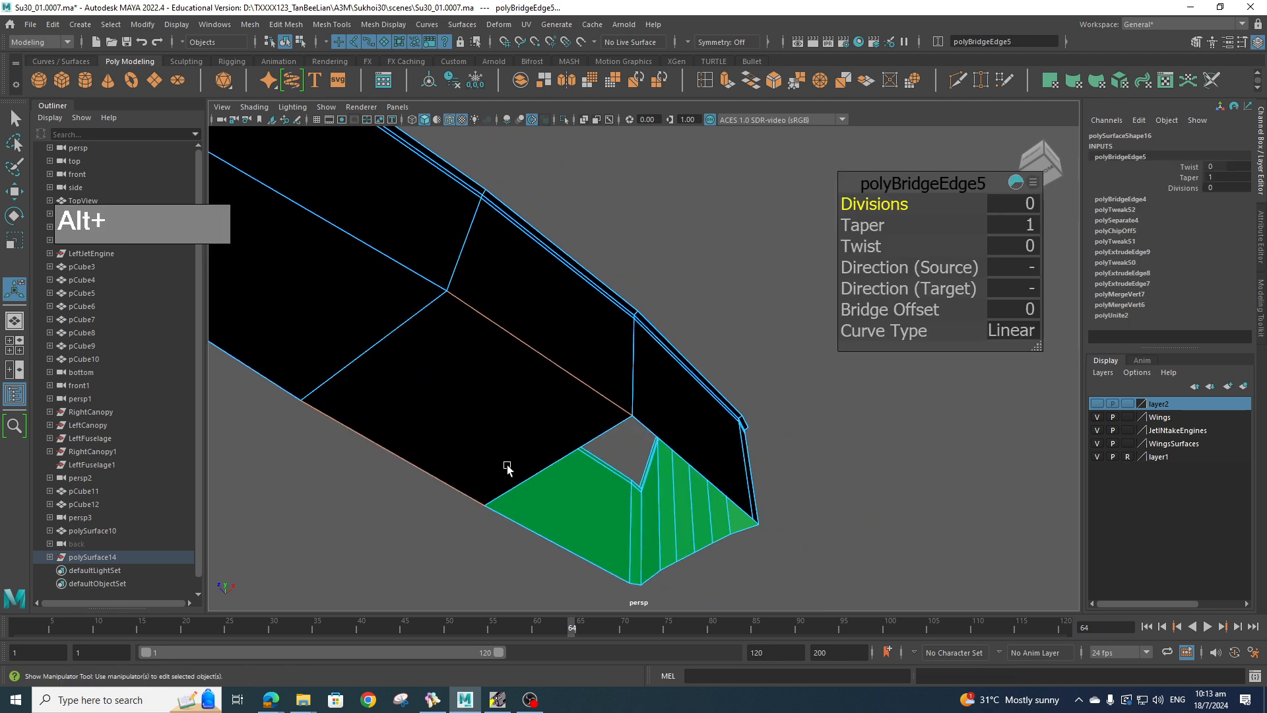
pyautogui.click(571, 541)
pyautogui.keyDown('shift'); pyautogui.click(680, 449); pyautogui.keyUp('shift')
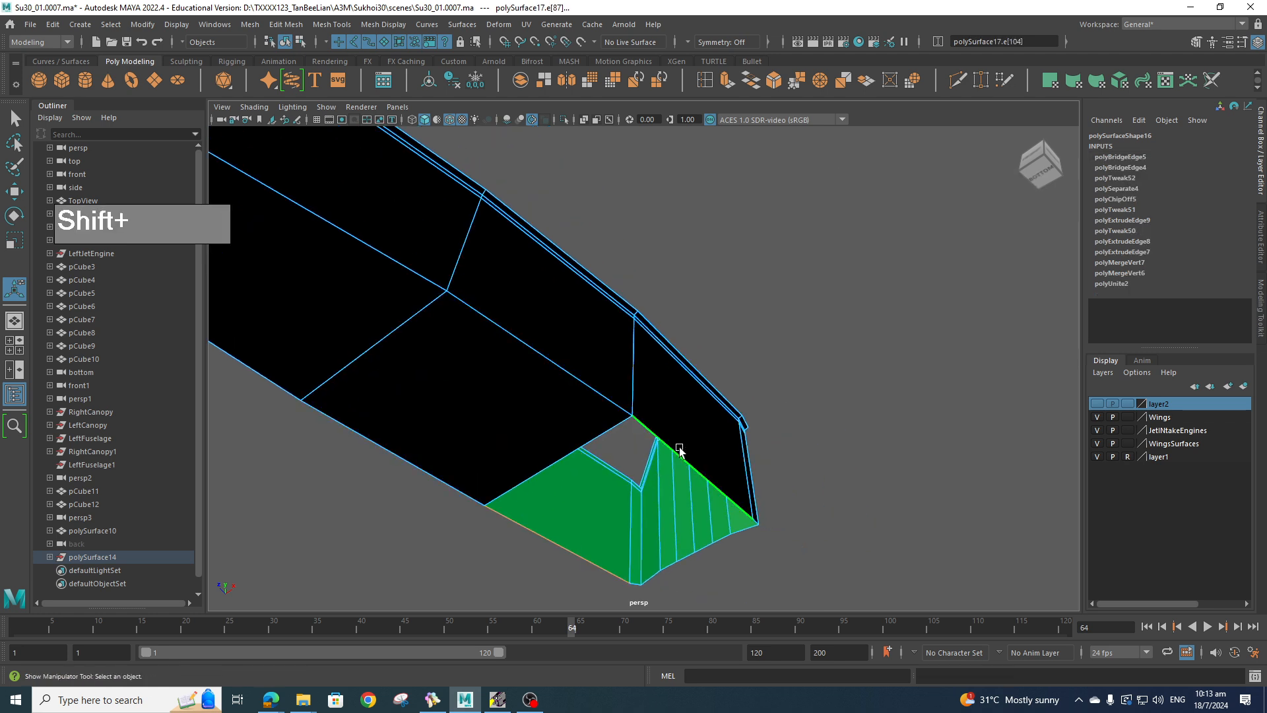
pyautogui.press('g')
# - Insert a lengthwise edge loop through the middle of the cockpit floor with Multi-Cut
pyautogui.keyDown('alt'); pyautogui.moveTo(744, 585); pyautogui.dragTo(611, 520); pyautogui.keyUp('alt')
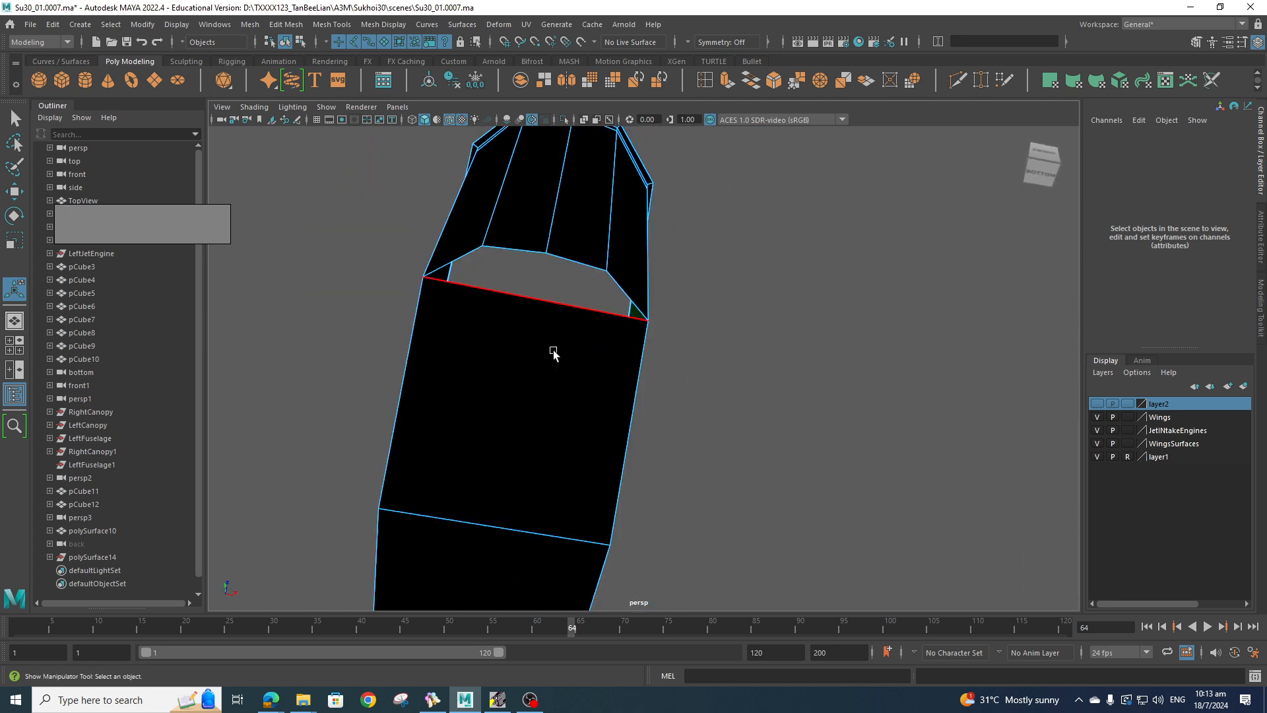
pyautogui.keyDown('shift'); pyautogui.moveTo(553, 316); pyautogui.dragTo(510, 317, button='right'); pyautogui.keyUp('shift')
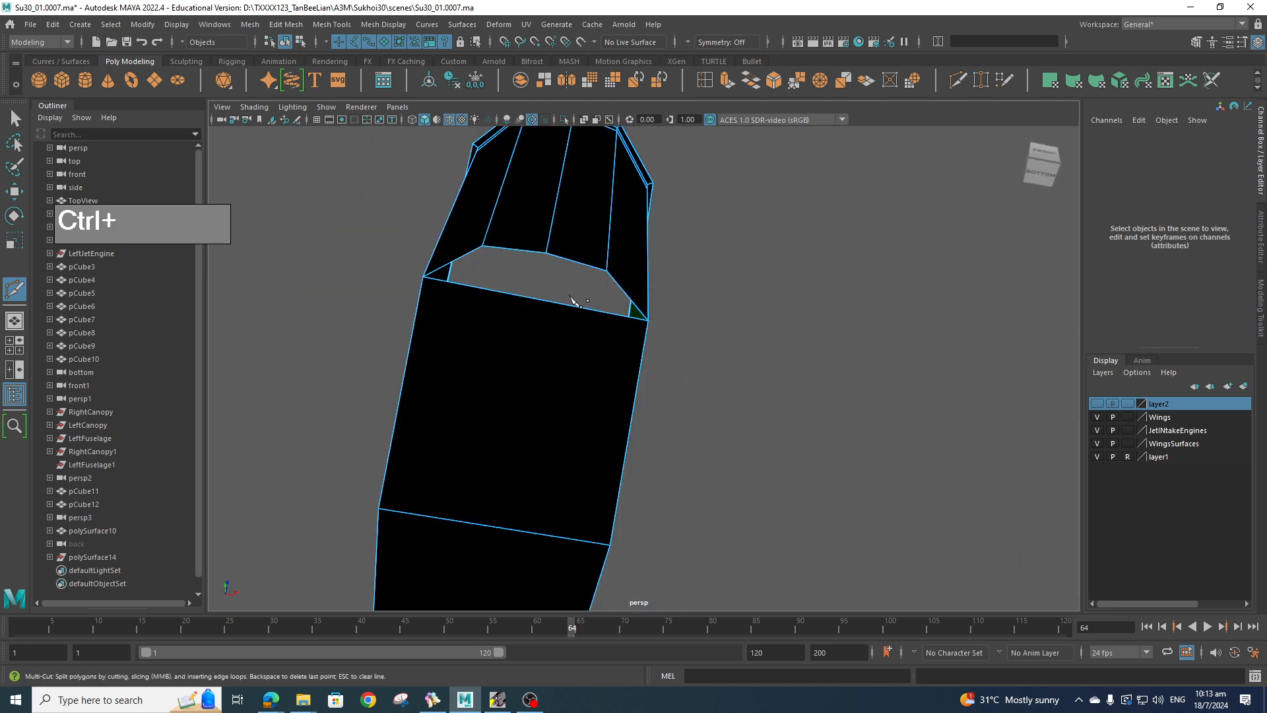
pyautogui.keyDown('ctrl'); pyautogui.click(536, 311); pyautogui.keyUp('ctrl')
pyautogui.click(538, 300)
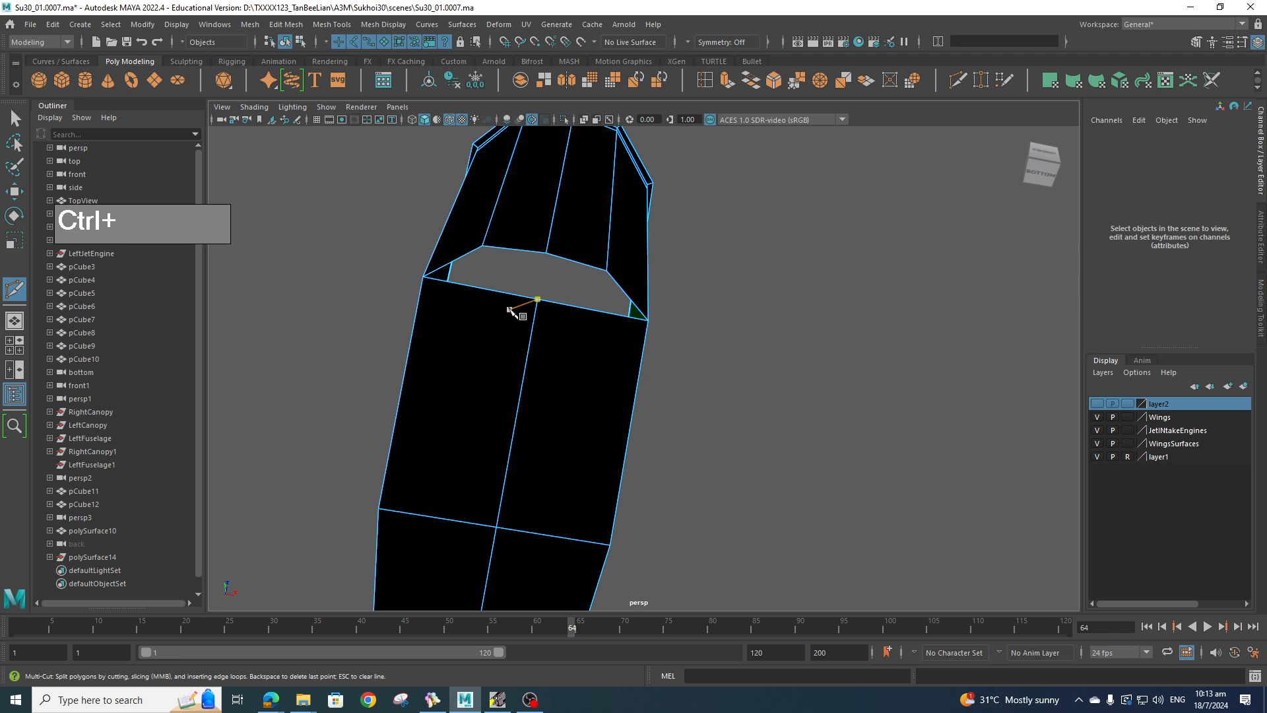
# - Bridge the two middle bottom edges of the four-segment end wall to the adjoining floor edge halves
pyautogui.press('q')
pyautogui.moveTo(521, 253); pyautogui.dragTo(514, 238, button='right')
pyautogui.click(514, 249)
pyautogui.keyDown('shift'); pyautogui.click(512, 285); pyautogui.keyUp('shift')
pyautogui.keyDown('shift'); pyautogui.moveTo(512, 285); pyautogui.dragTo(508, 457, button='right'); pyautogui.keyUp('shift')
pyautogui.press('t')
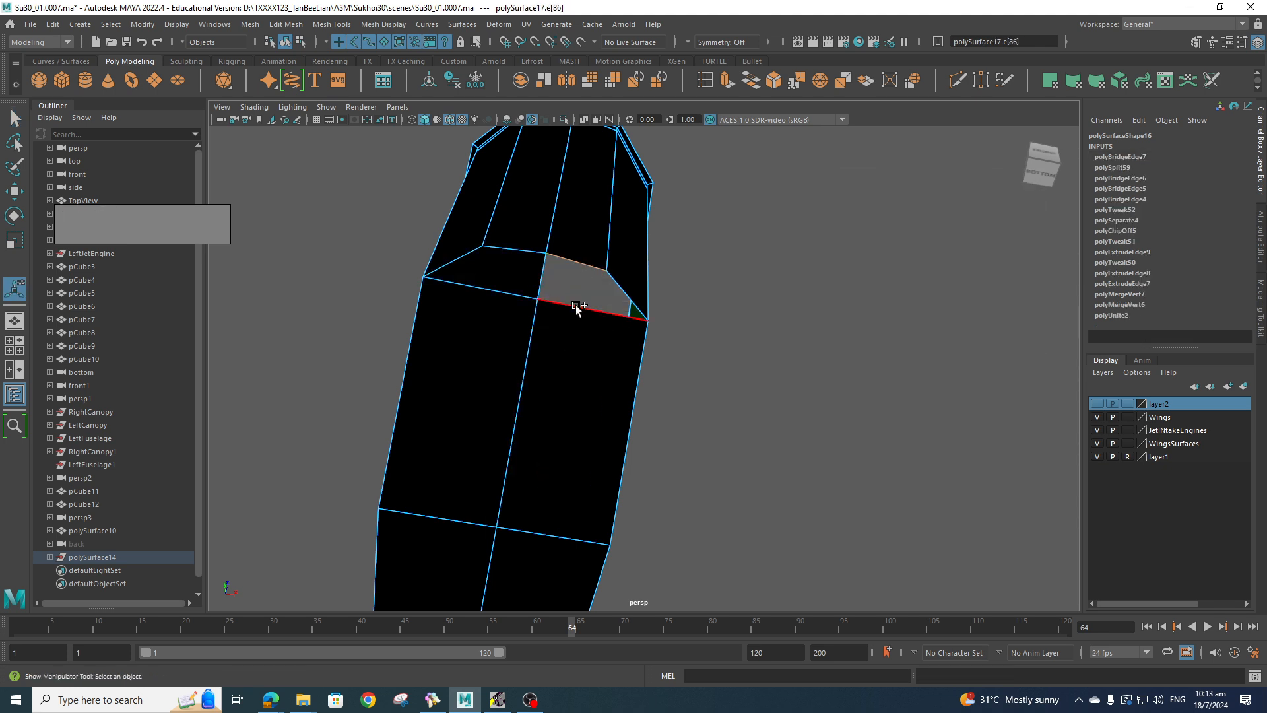
pyautogui.keyDown('shift'); pyautogui.moveTo(576, 305); pyautogui.dragTo(555, 466, button='right'); pyautogui.keyUp('shift')
# - Bridge the outermost bottom edges of the six-segment end wall to the adjoining floor edge halves on both sides
pyautogui.scroll(-5, 686, 463)
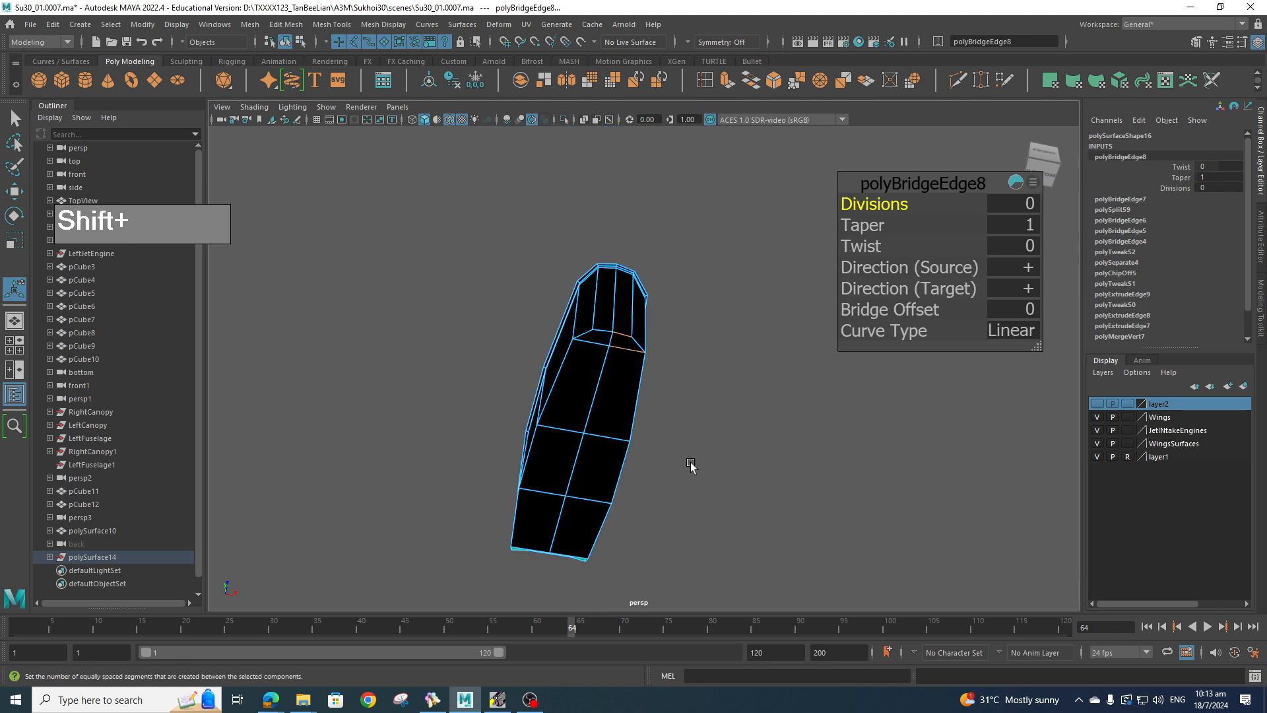
pyautogui.keyDown('alt'); pyautogui.moveTo(686, 463); pyautogui.dragTo(790, 502); pyautogui.keyUp('alt')
pyautogui.keyDown('alt'); pyautogui.moveTo(791, 500); pyautogui.dragTo(660, 485, button='middle'); pyautogui.keyUp('alt')
pyautogui.keyDown('alt'); pyautogui.moveTo(660, 485); pyautogui.dragTo(660, 463); pyautogui.keyUp('alt')
pyautogui.scroll(5, 660, 463)
pyautogui.keyDown('alt'); pyautogui.moveTo(660, 463); pyautogui.dragTo(704, 369, button='middle'); pyautogui.keyUp('alt')
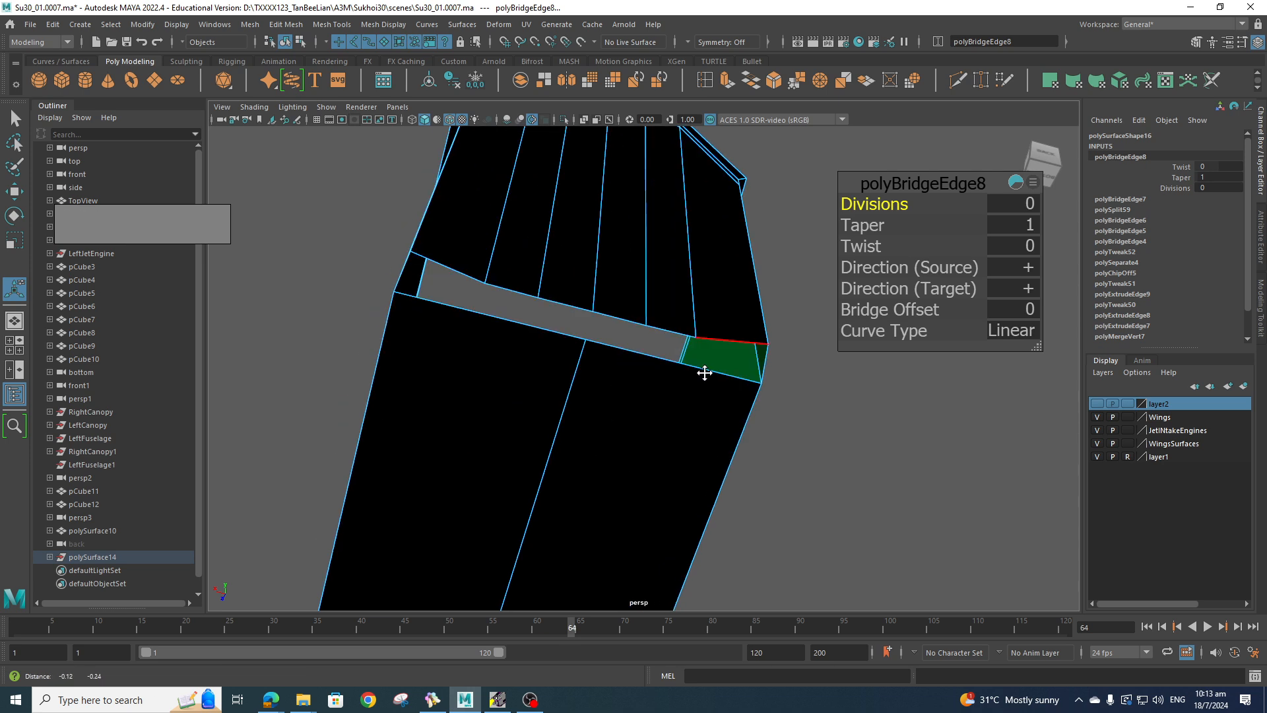
pyautogui.keyDown('alt'); pyautogui.moveTo(638, 339); pyautogui.dragTo(648, 350); pyautogui.keyUp('alt')
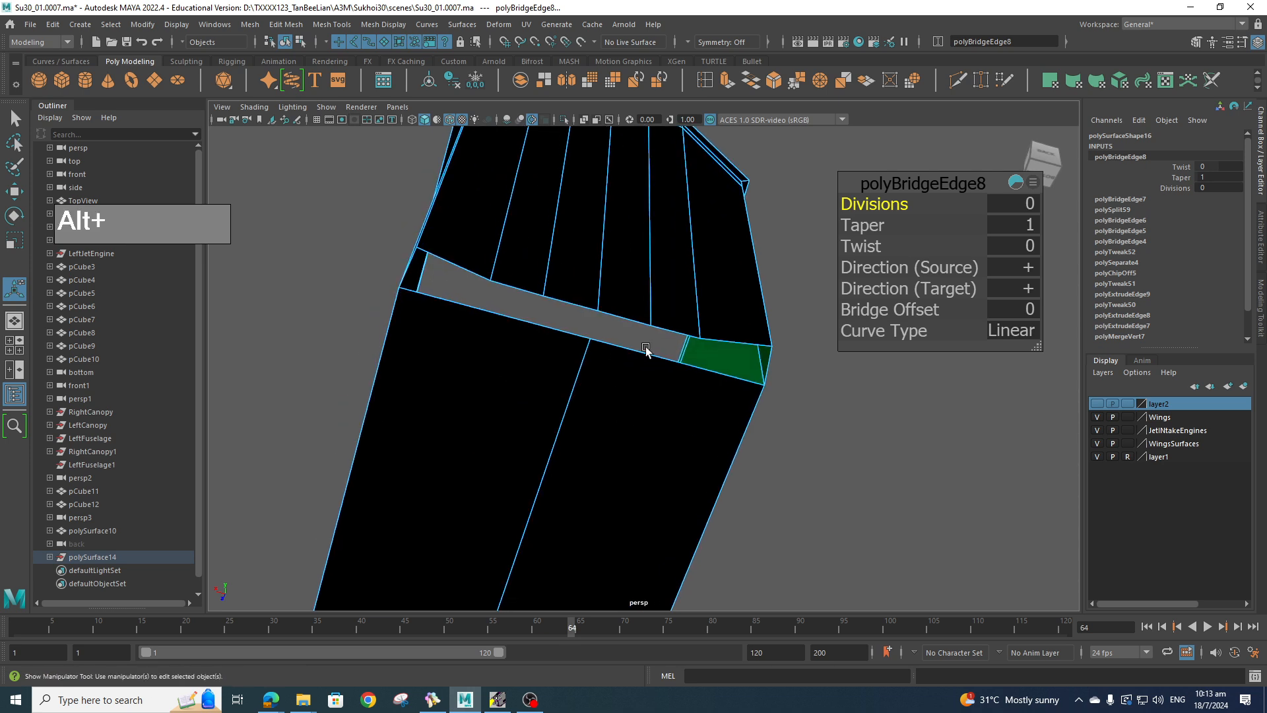
pyautogui.keyDown('alt'); pyautogui.moveTo(694, 423); pyautogui.dragTo(605, 387); pyautogui.keyUp('alt')
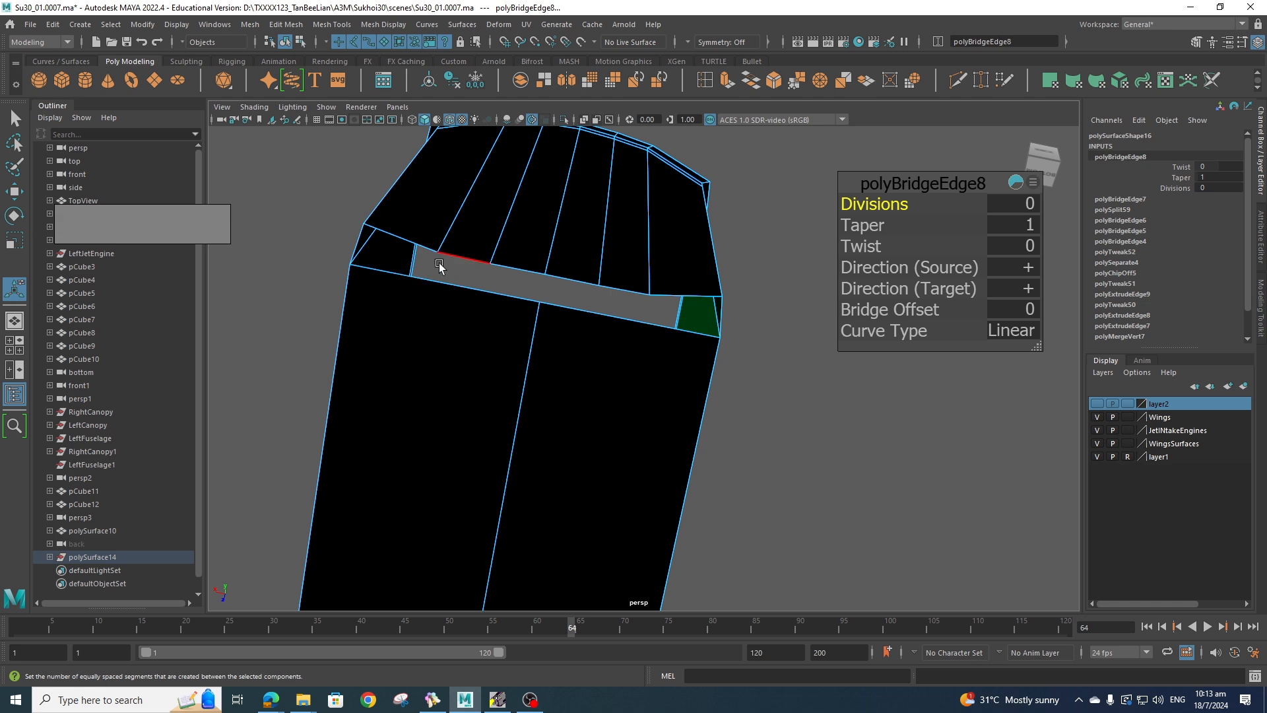
pyautogui.click(418, 249)
pyautogui.keyDown('shift'); pyautogui.moveTo(461, 286); pyautogui.dragTo(455, 447, button='right'); pyautogui.keyUp('shift')
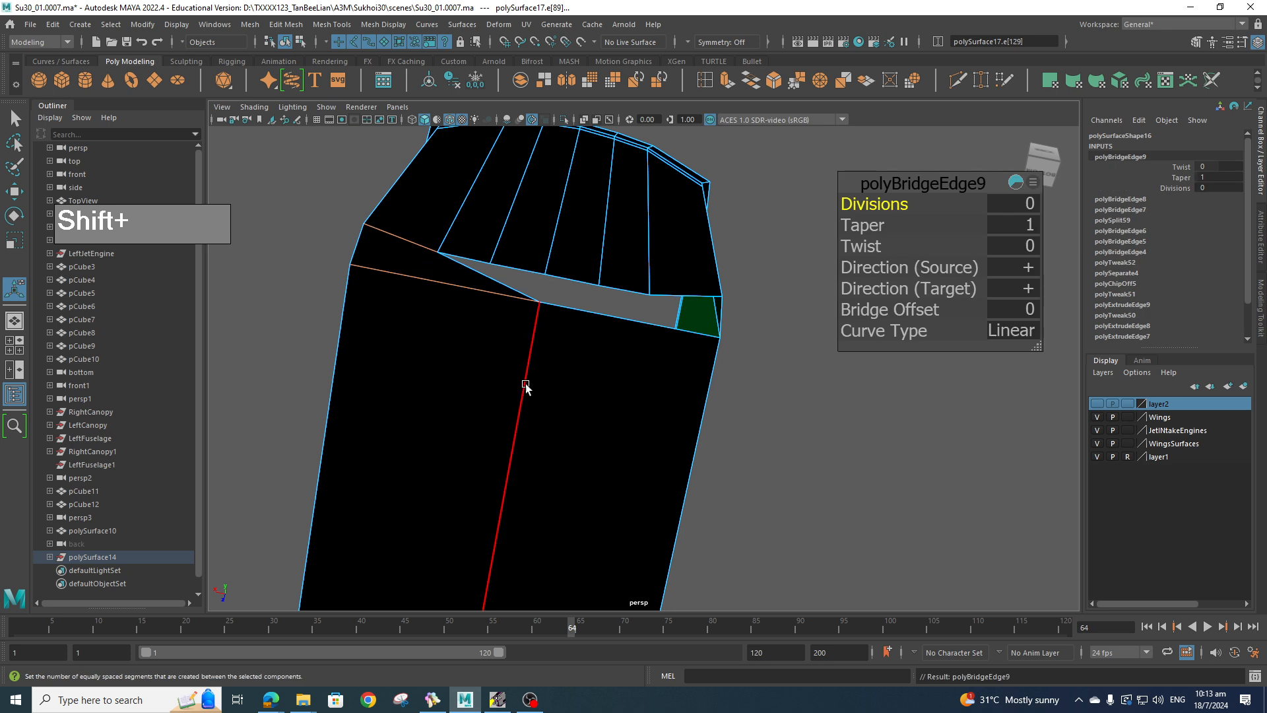
pyautogui.click(689, 295)
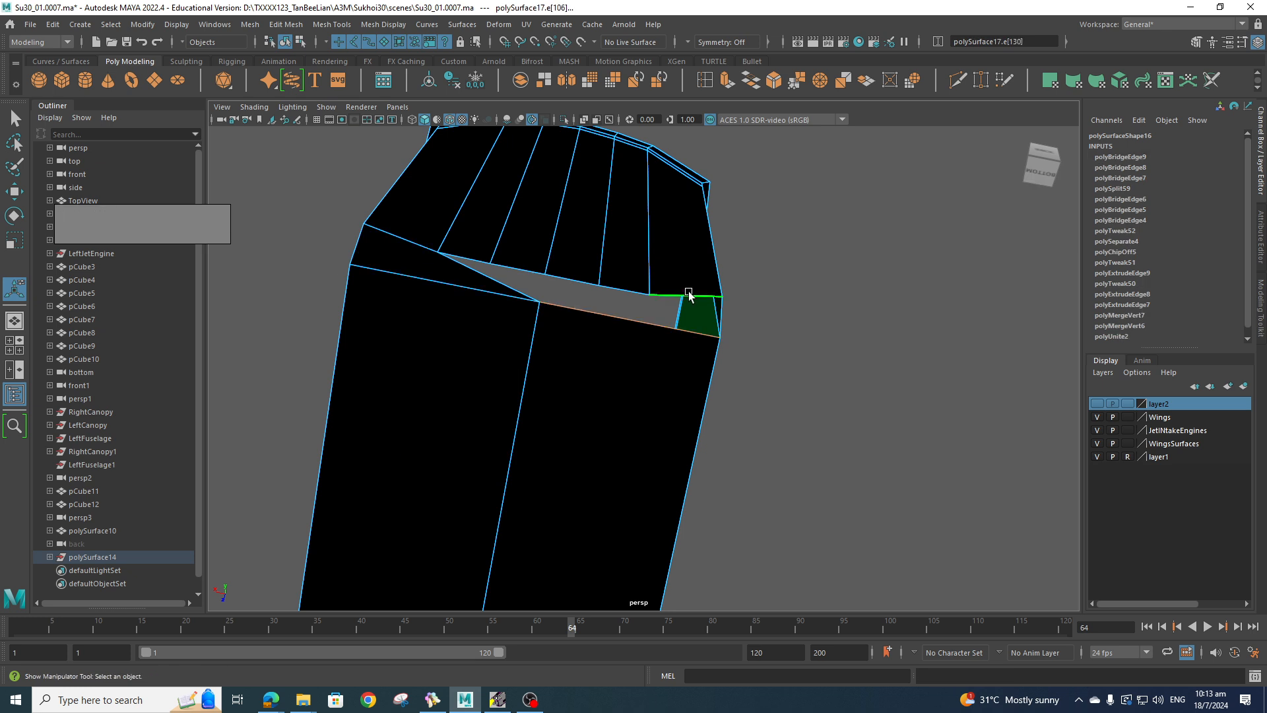
pyautogui.press('g')
# - Bridge the middle bottom edges of the six-segment end wall to the new slanted floor edges to close the remaining gap
pyautogui.click(561, 277)
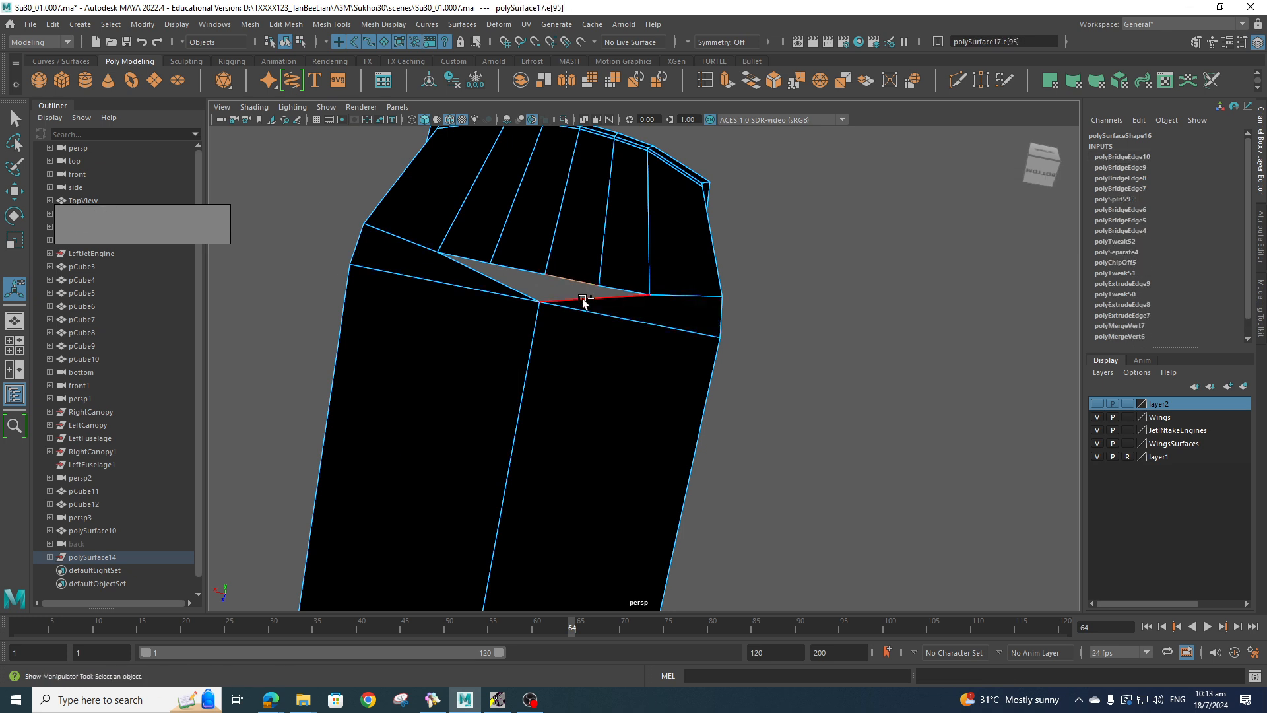
pyautogui.keyDown('shift'); pyautogui.click(583, 299); pyautogui.keyUp('shift')
pyautogui.press('g')
pyautogui.click(521, 290)
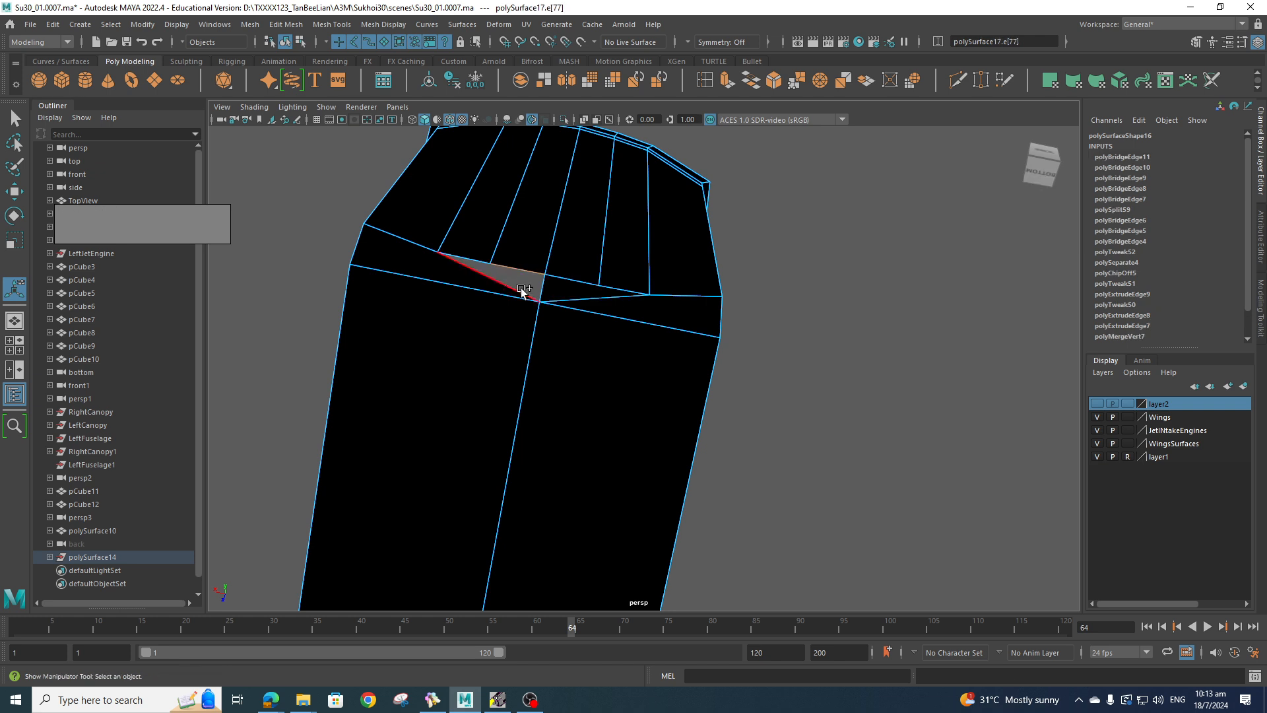
pyautogui.keyDown('shift'); pyautogui.click(522, 290); pyautogui.keyUp('shift')
pyautogui.press('g')
# - Return to object selection and select the whole cockpit piece beside the aircraft
pyautogui.scroll(-3, 722, 319)
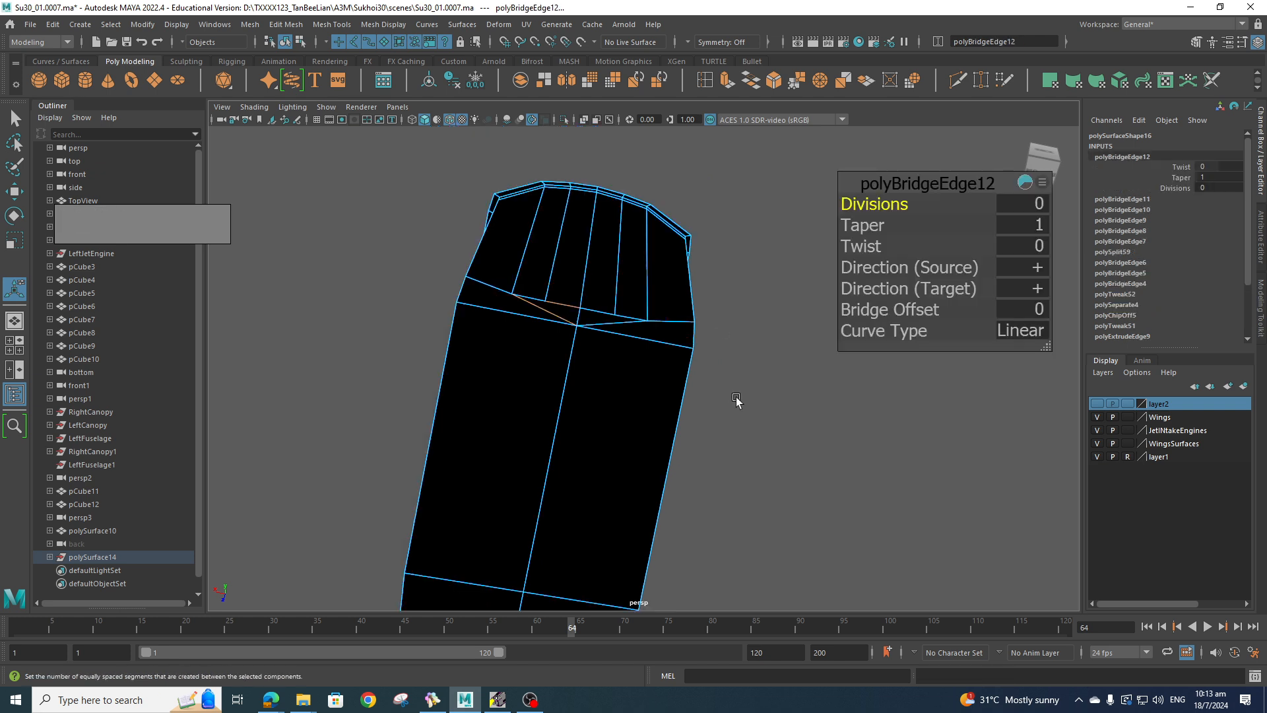
pyautogui.keyDown('alt'); pyautogui.moveTo(741, 319); pyautogui.dragTo(910, 429); pyautogui.keyUp('alt')
pyautogui.scroll(-3, 698, 432)
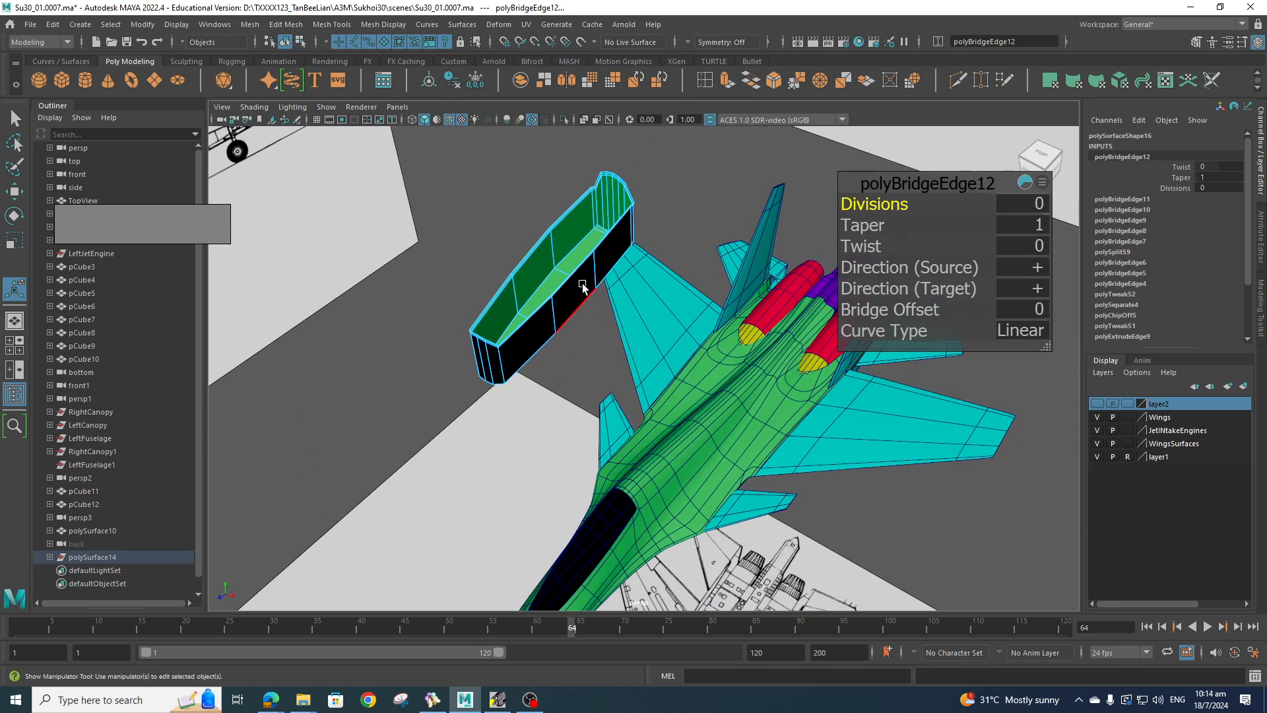
pyautogui.press('q')
pyautogui.moveTo(587, 281); pyautogui.dragTo(648, 260, button='right')
pyautogui.click(607, 250)
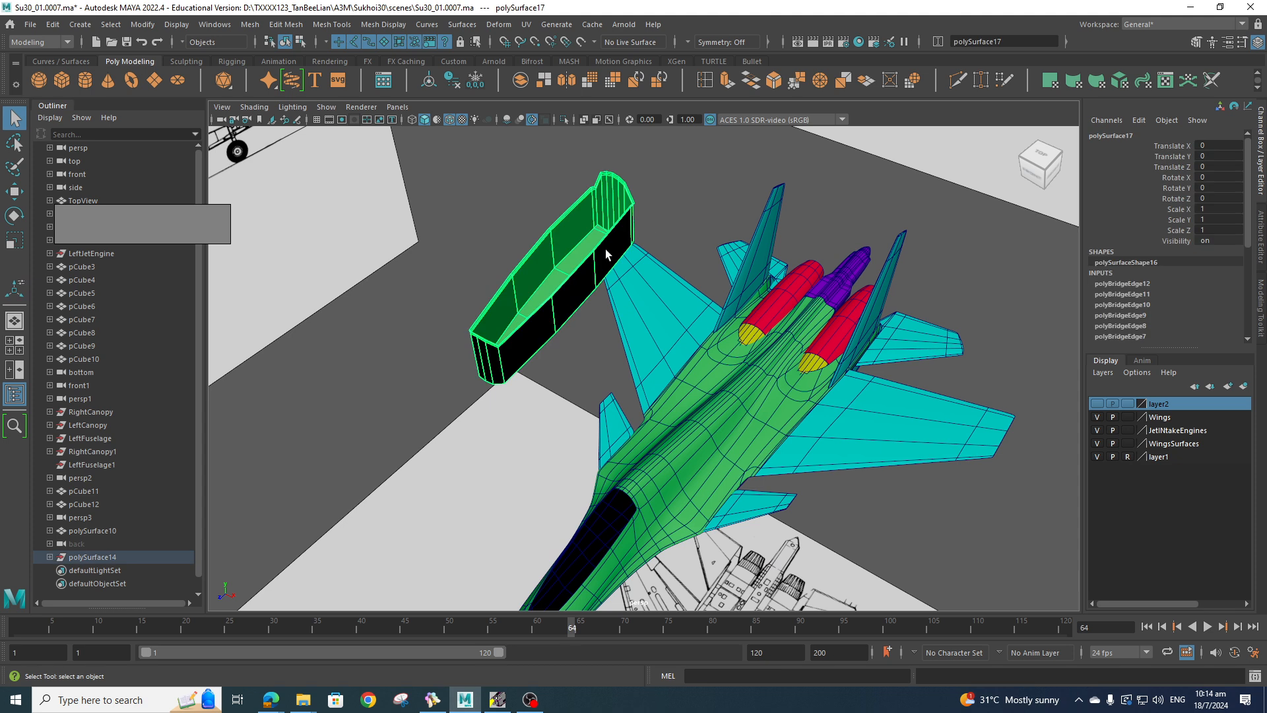
# - Rename the new display layer layer2 as Cockpit and save the change
pyautogui.rightClick(1167, 403)
pyautogui.rightClick(1166, 402)
pyautogui.doubleClick(1167, 404)
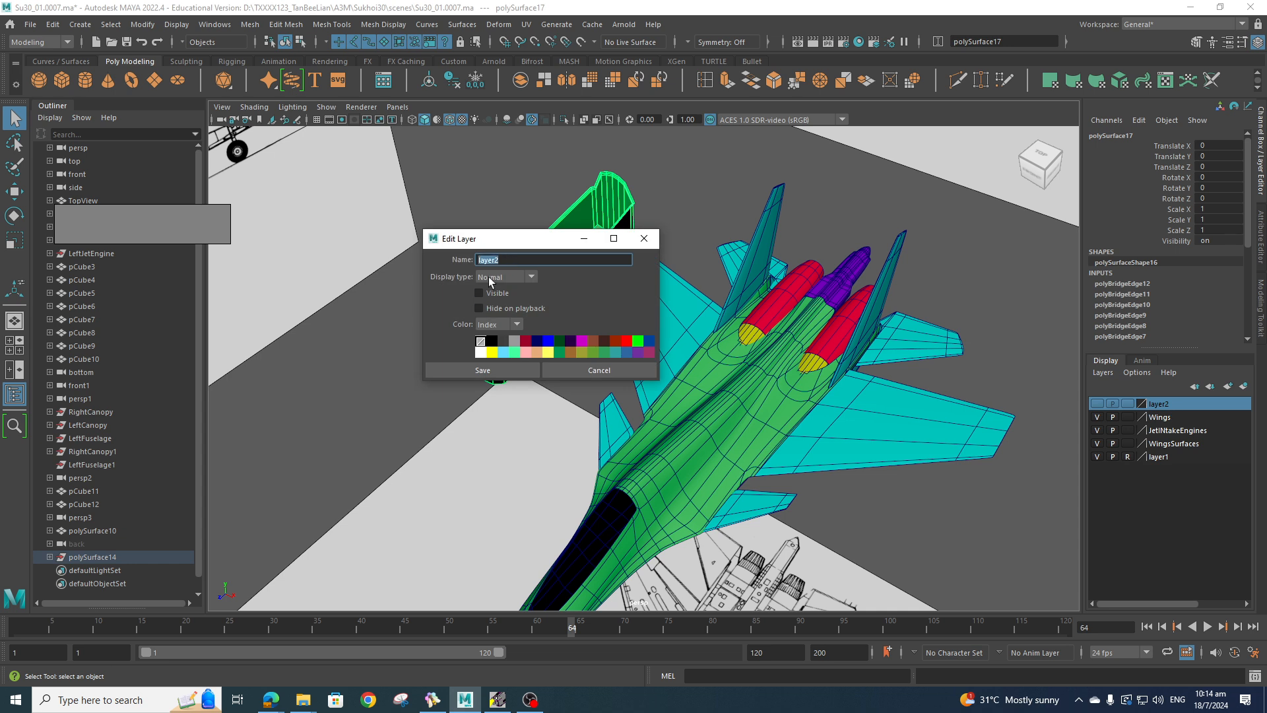
pyautogui.write('Cock')
pyautogui.press('BackSpace')
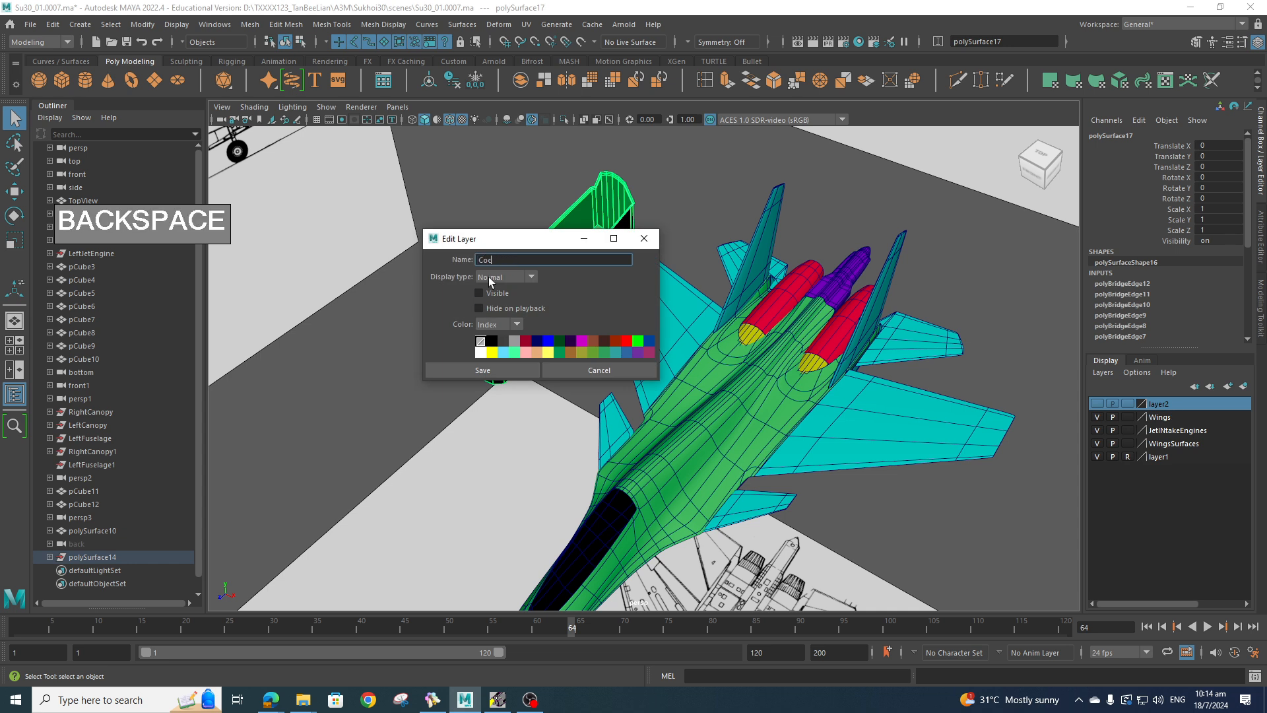
pyautogui.write('kpit')
pyautogui.press('Return')
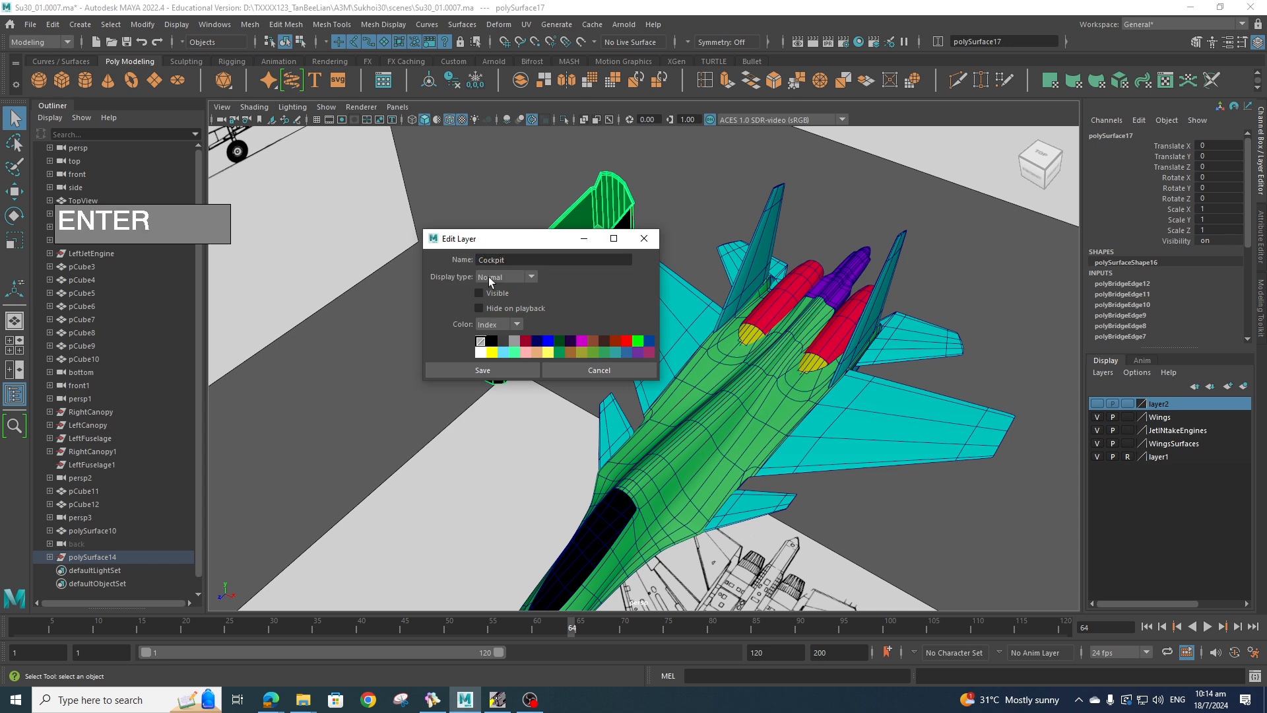
pyautogui.click(1205, 547)
pyautogui.click(644, 238)
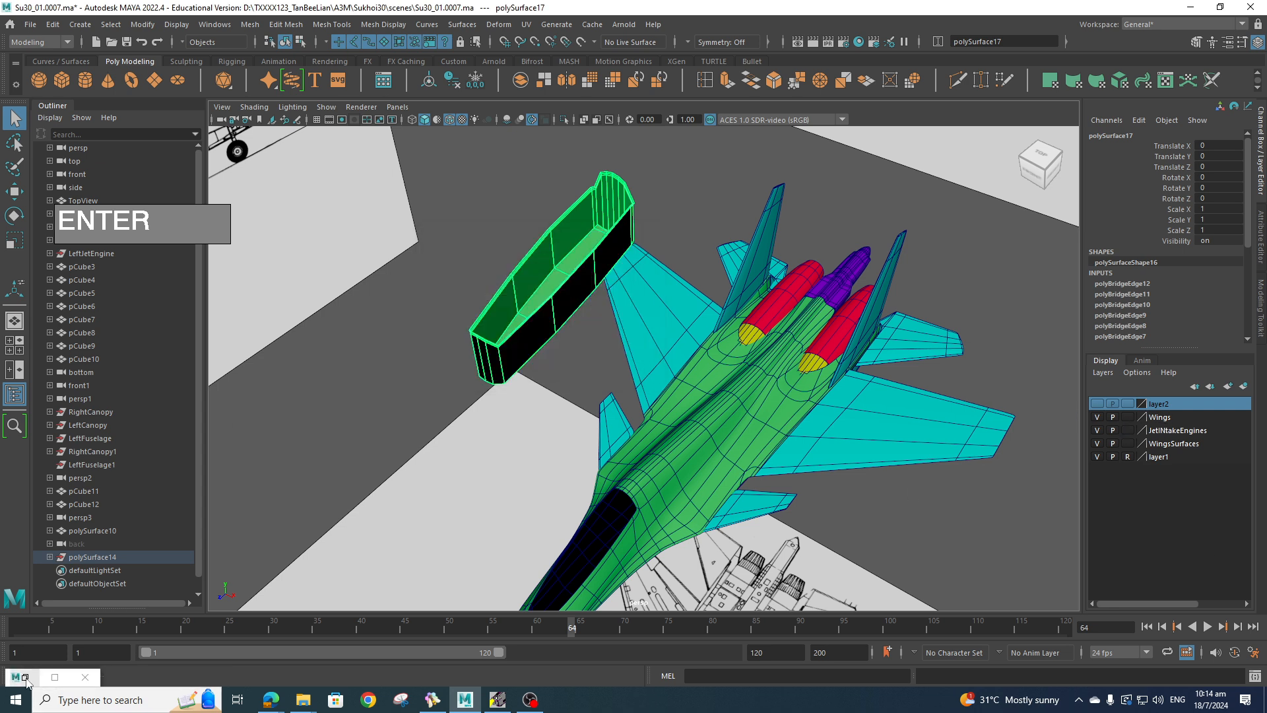
pyautogui.click(55, 677)
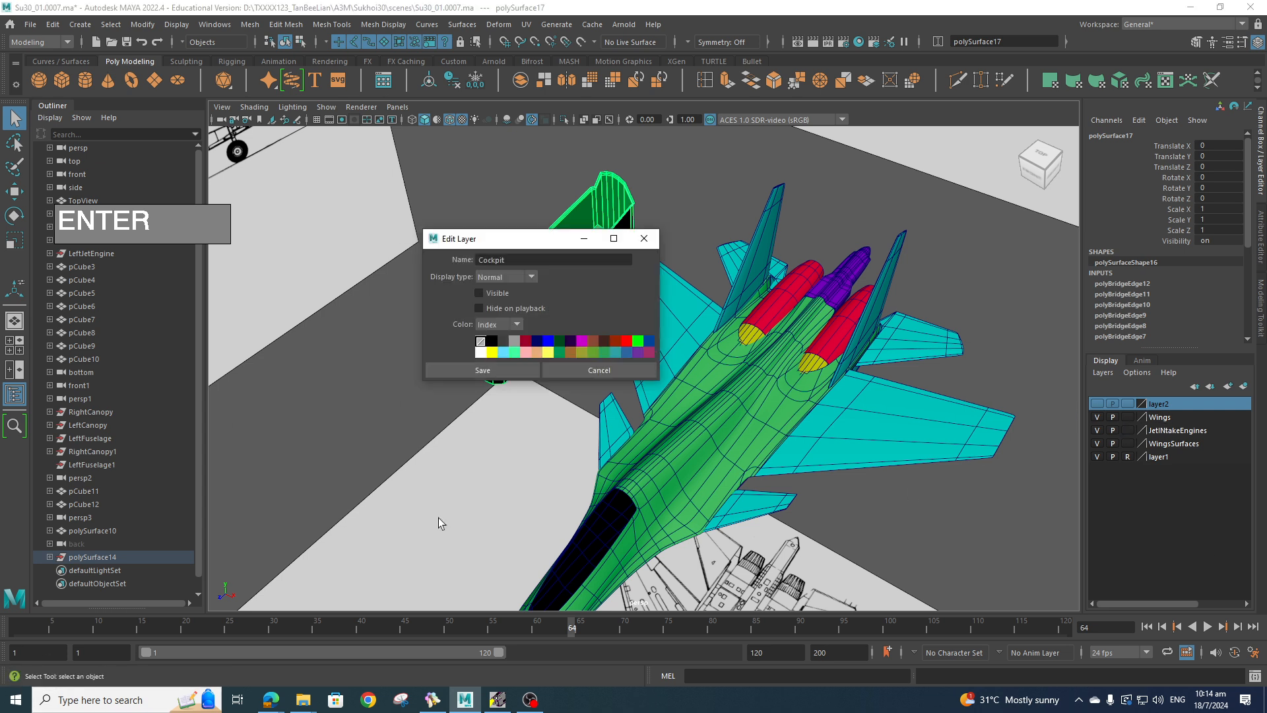
pyautogui.click(492, 371)
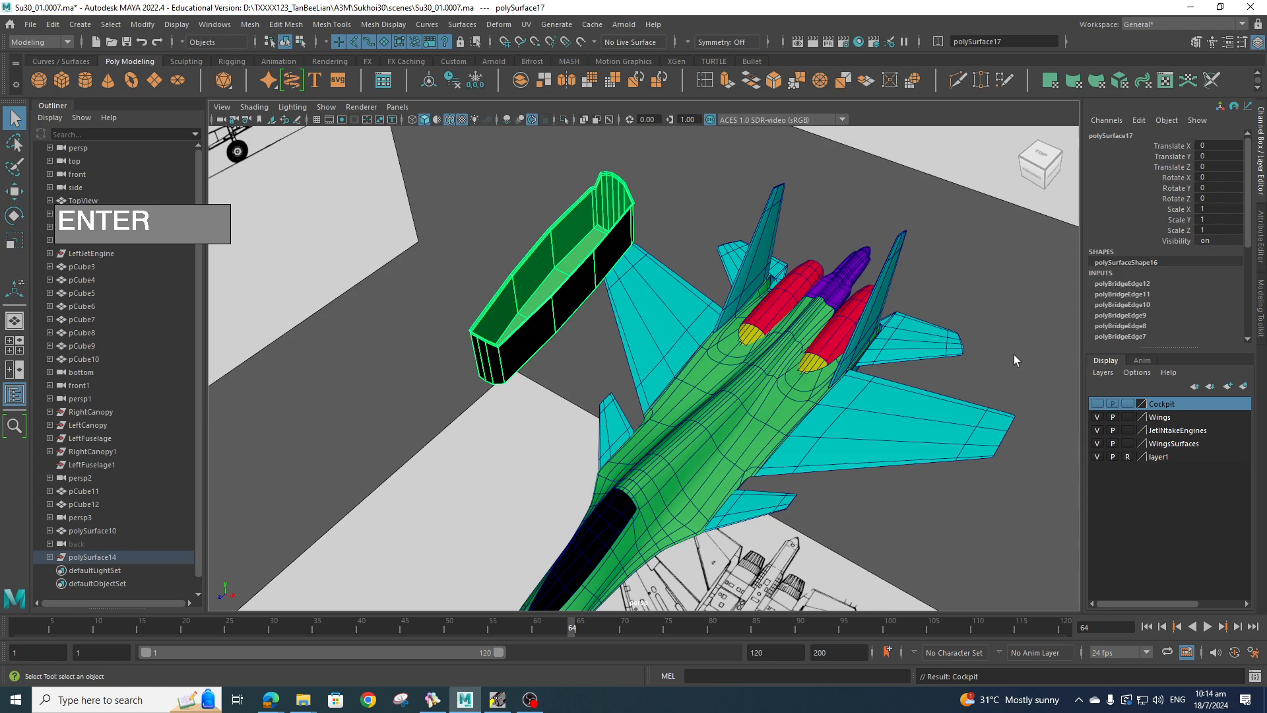
# - Add the selected cockpit piece to the Cockpit layer and make that layer visible
pyautogui.rightClick(1193, 400)
pyautogui.click(1198, 423)
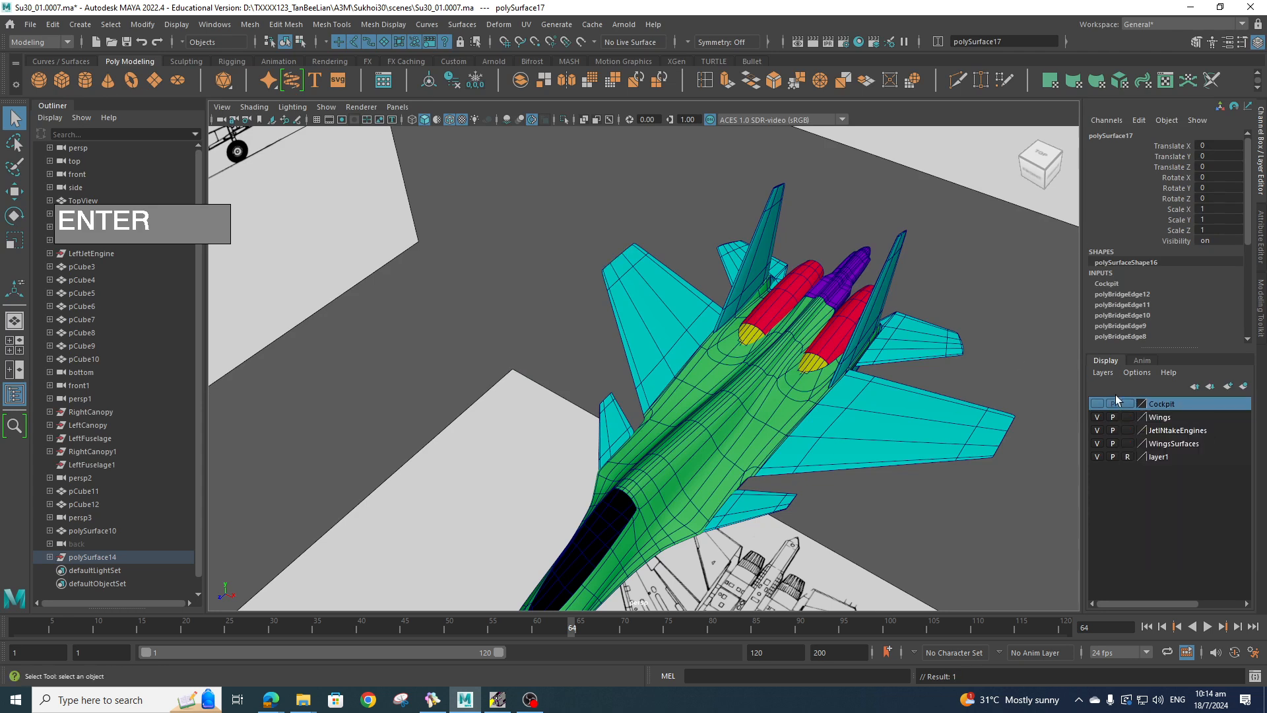
pyautogui.click(1097, 403)
# - Select only the cockpit tub, centre its pivot and lower it into the fuselage opening to a Translate Y of about -8.873
pyautogui.moveTo(671, 416); pyautogui.dragTo(649, 411)
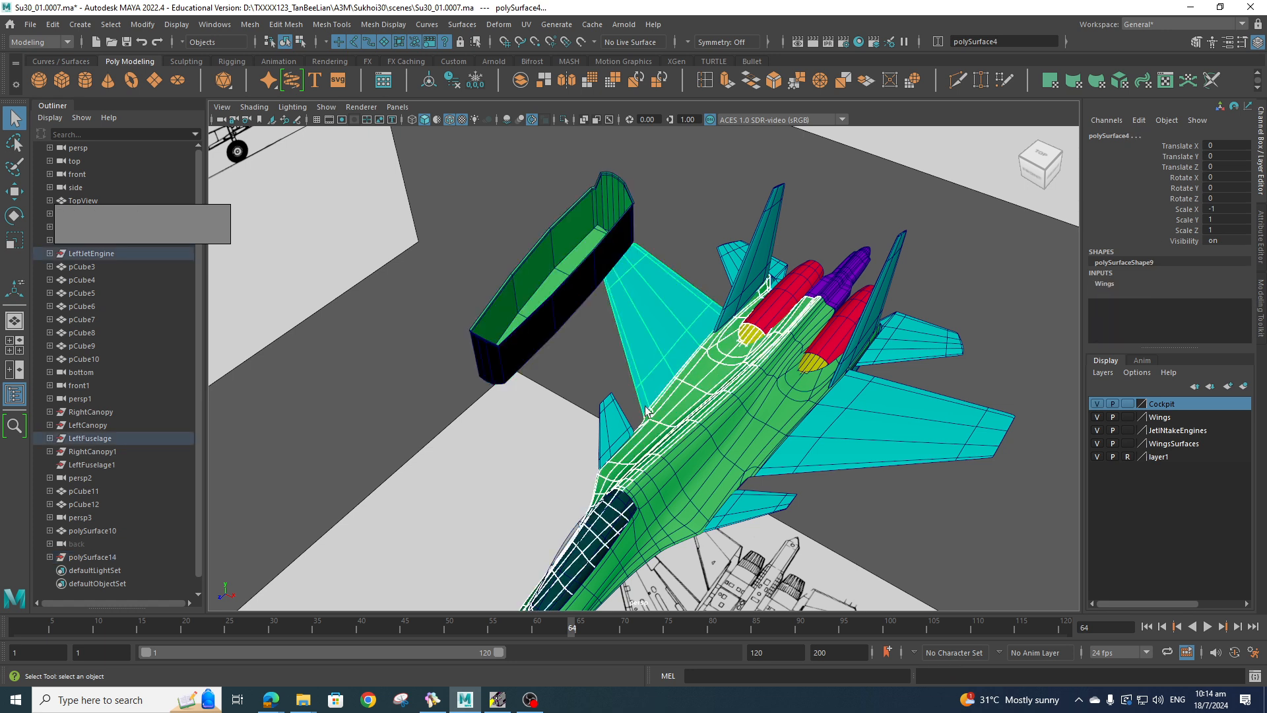
pyautogui.click(720, 210)
pyautogui.click(617, 238)
pyautogui.keyDown('alt'); pyautogui.moveTo(736, 425); pyautogui.dragTo(683, 365); pyautogui.keyUp('alt')
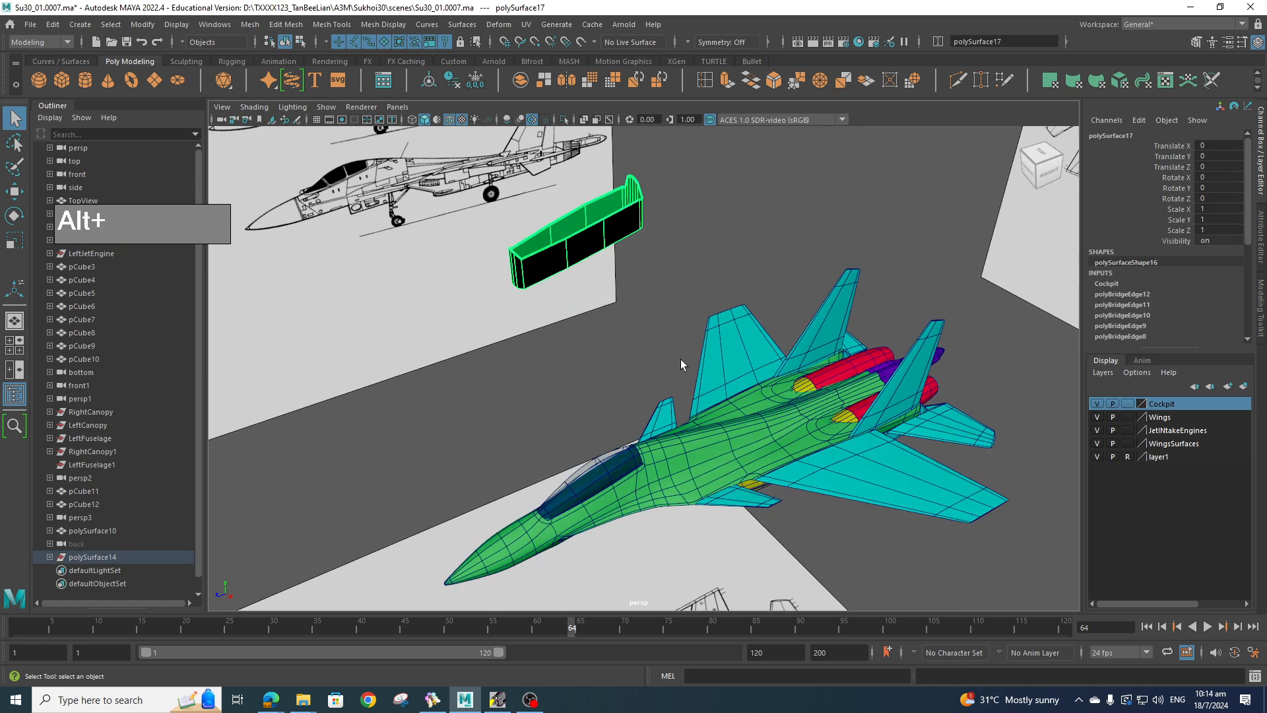
pyautogui.press('w')
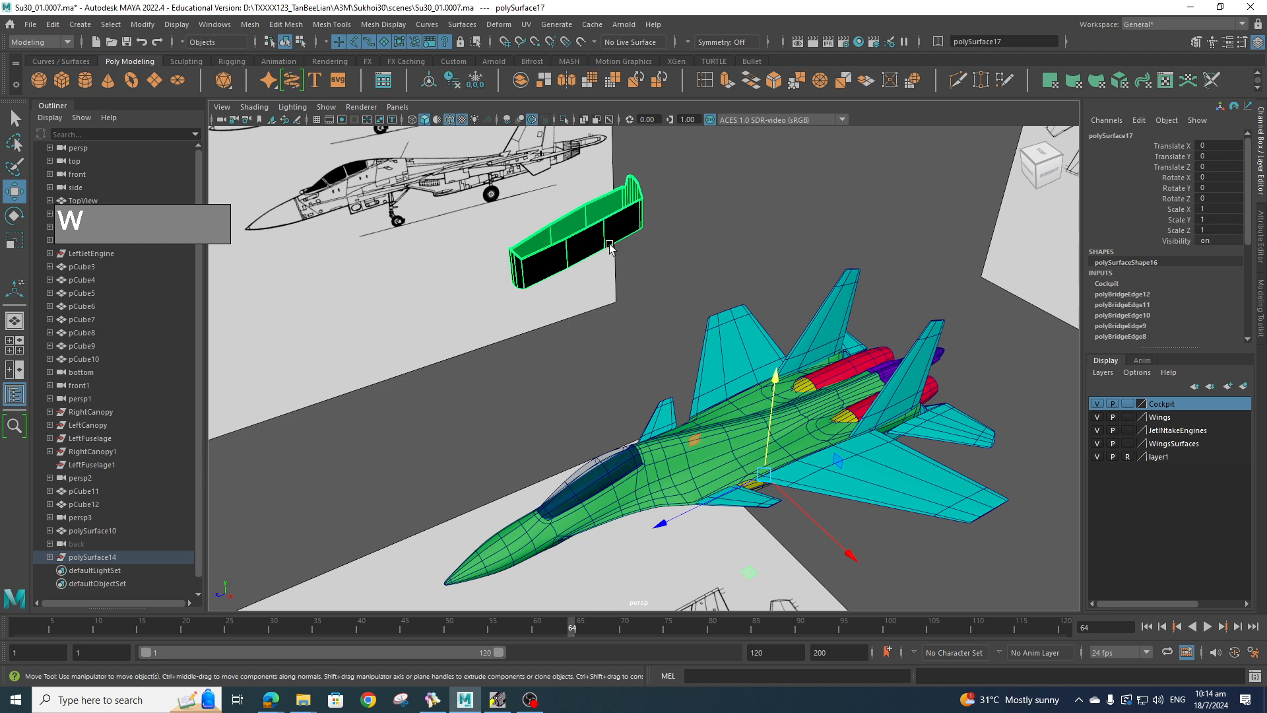
pyautogui.click(437, 85)
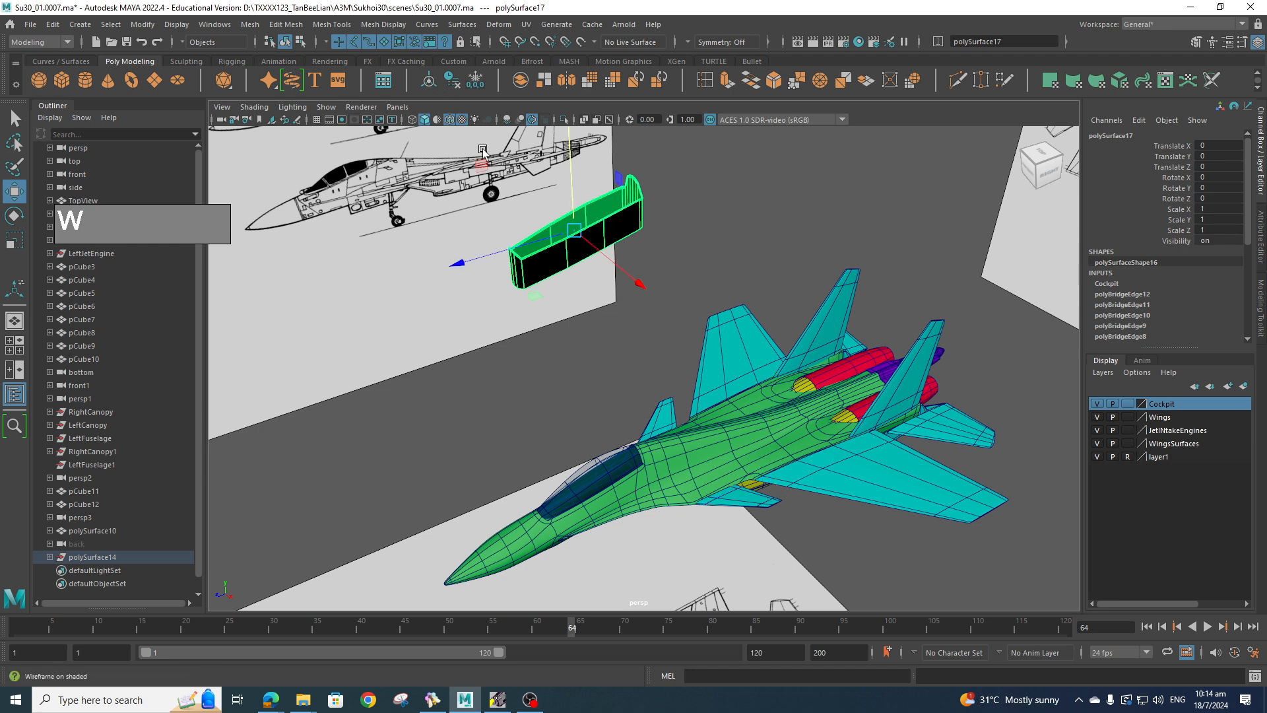
pyautogui.moveTo(569, 158); pyautogui.dragTo(569, 325)
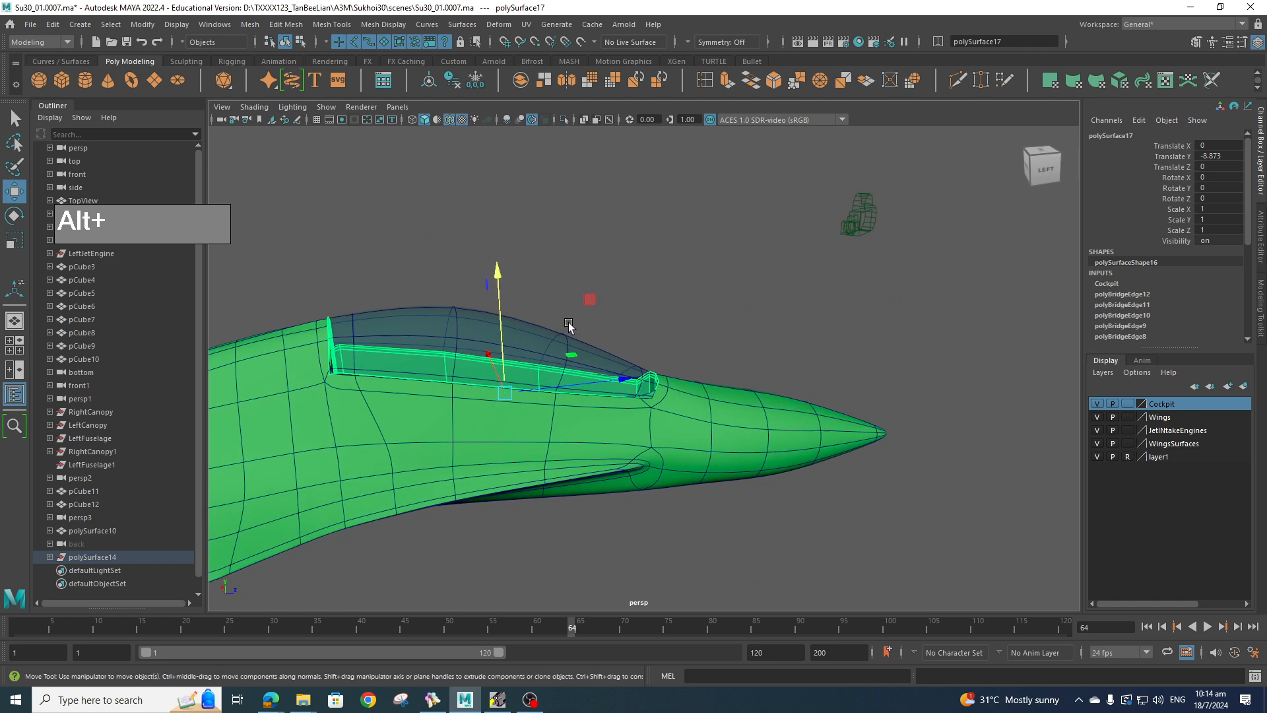
# - Turn on smooth preview for the cockpit tub and nudge its height to a Translate Y of about -8.879
pyautogui.keyDown('alt'); pyautogui.moveTo(568, 325); pyautogui.dragTo(809, 348, button='right'); pyautogui.keyUp('alt')
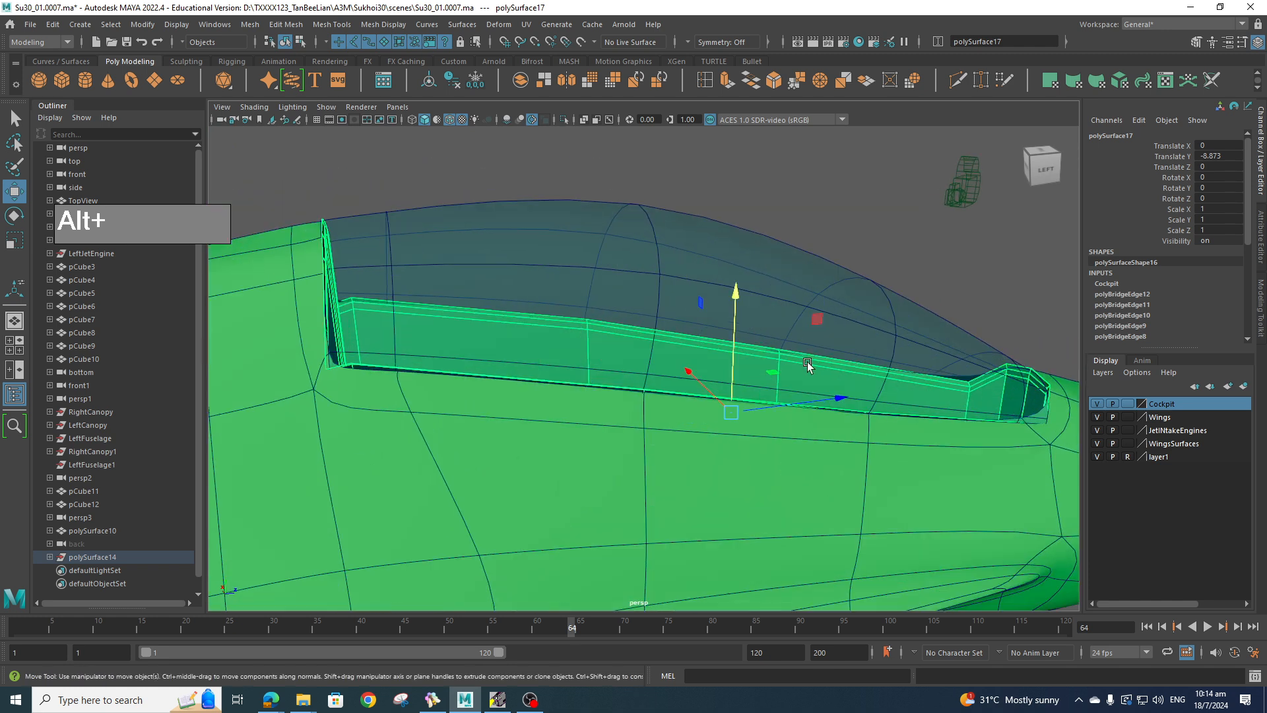
pyautogui.press('3')
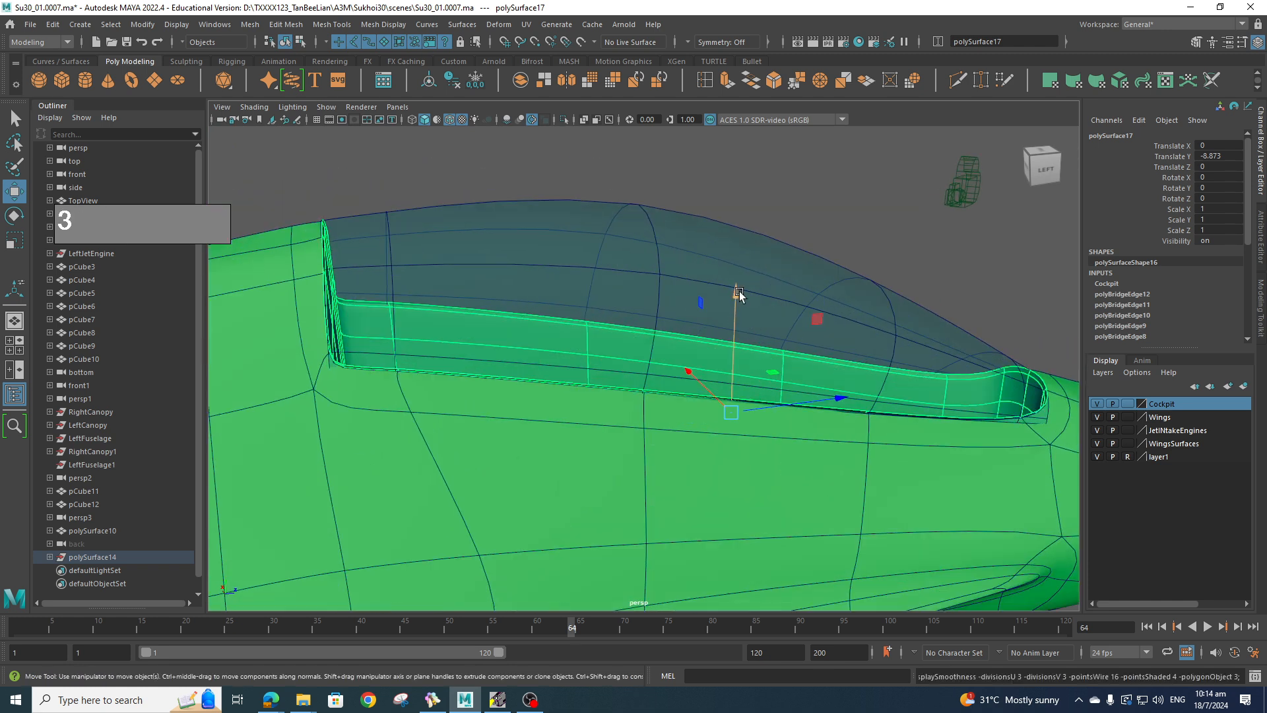
pyautogui.moveTo(739, 293); pyautogui.dragTo(742, 296)
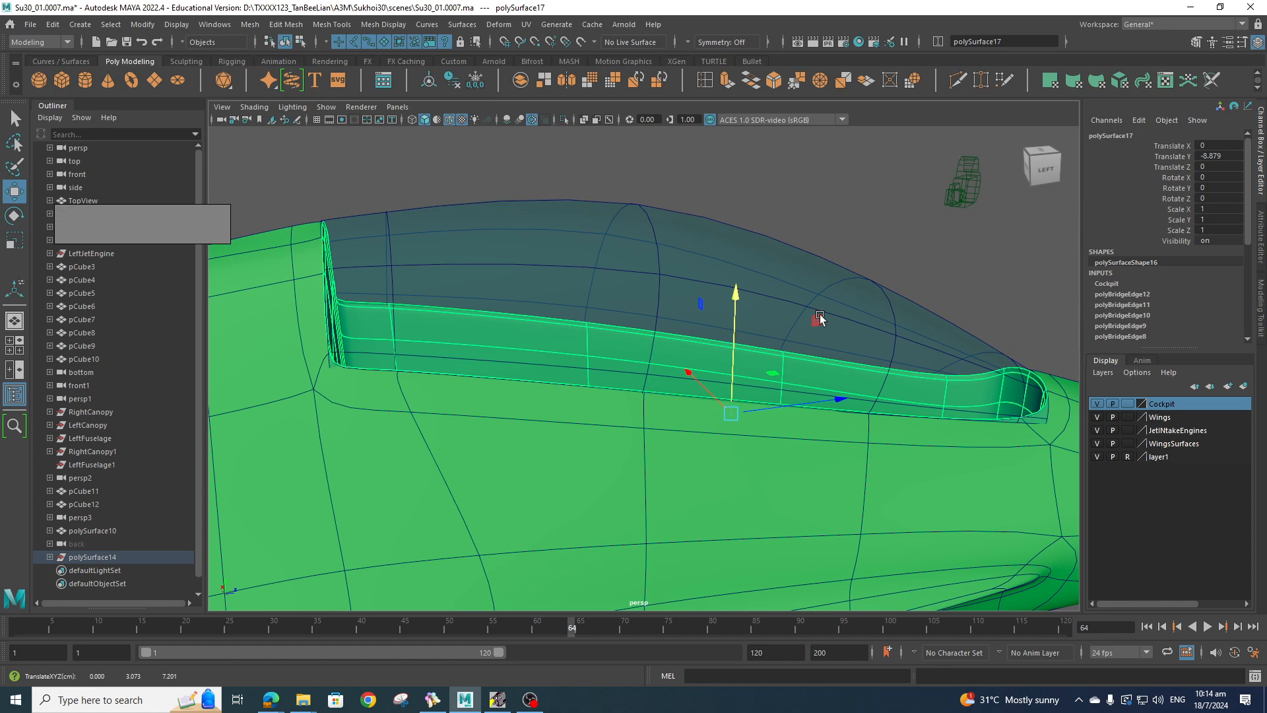
# - Assign a new Lambert material to the cockpit tub
pyautogui.keyDown('alt'); pyautogui.moveTo(819, 319); pyautogui.dragTo(513, 360); pyautogui.keyUp('alt')
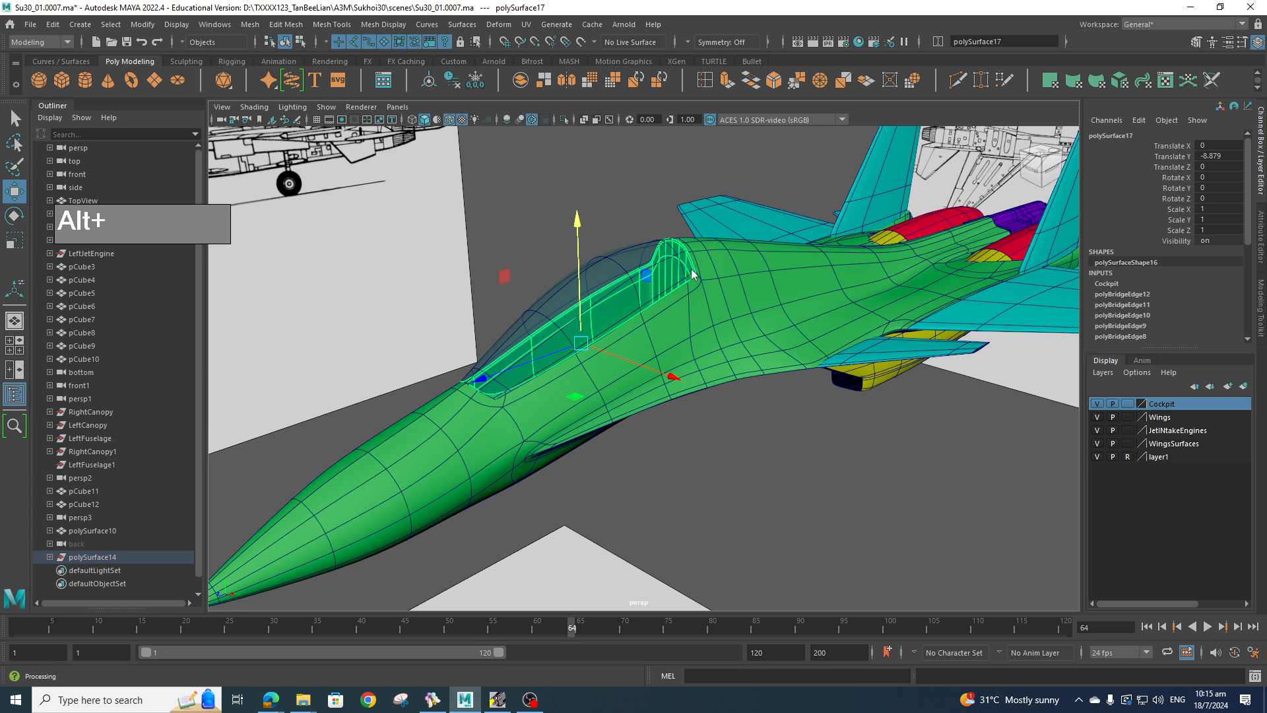
pyautogui.moveTo(690, 268); pyautogui.dragTo(680, 605, button='right')
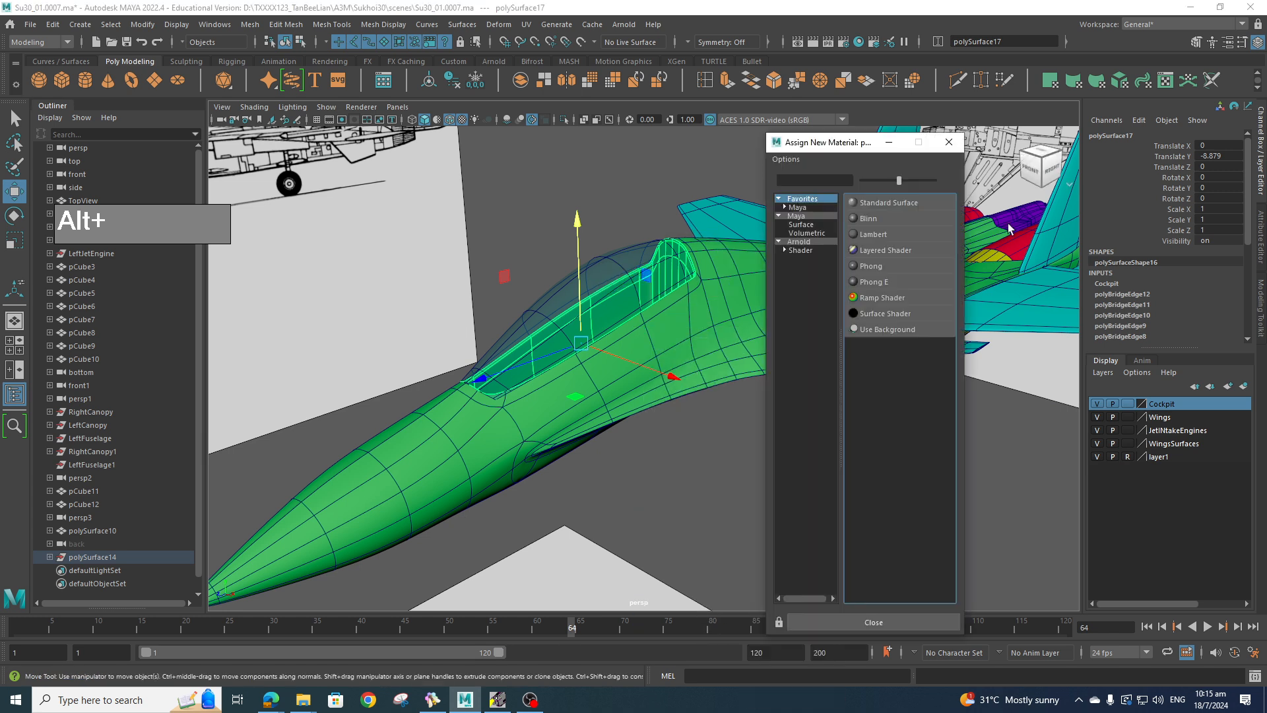
pyautogui.click(873, 234)
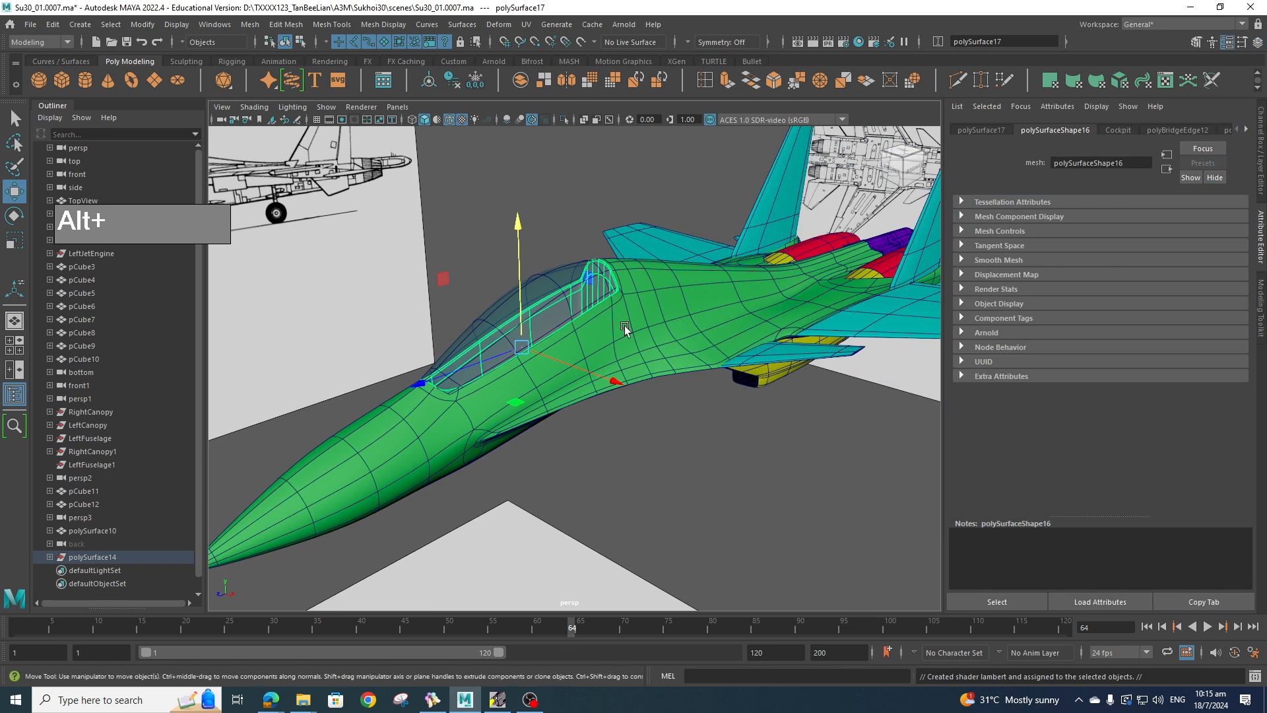
# - Rename the tub's new material as CockpitInternals and set its colour to teal, about H 165, S 0.84, V 0.58
pyautogui.click(1245, 132)
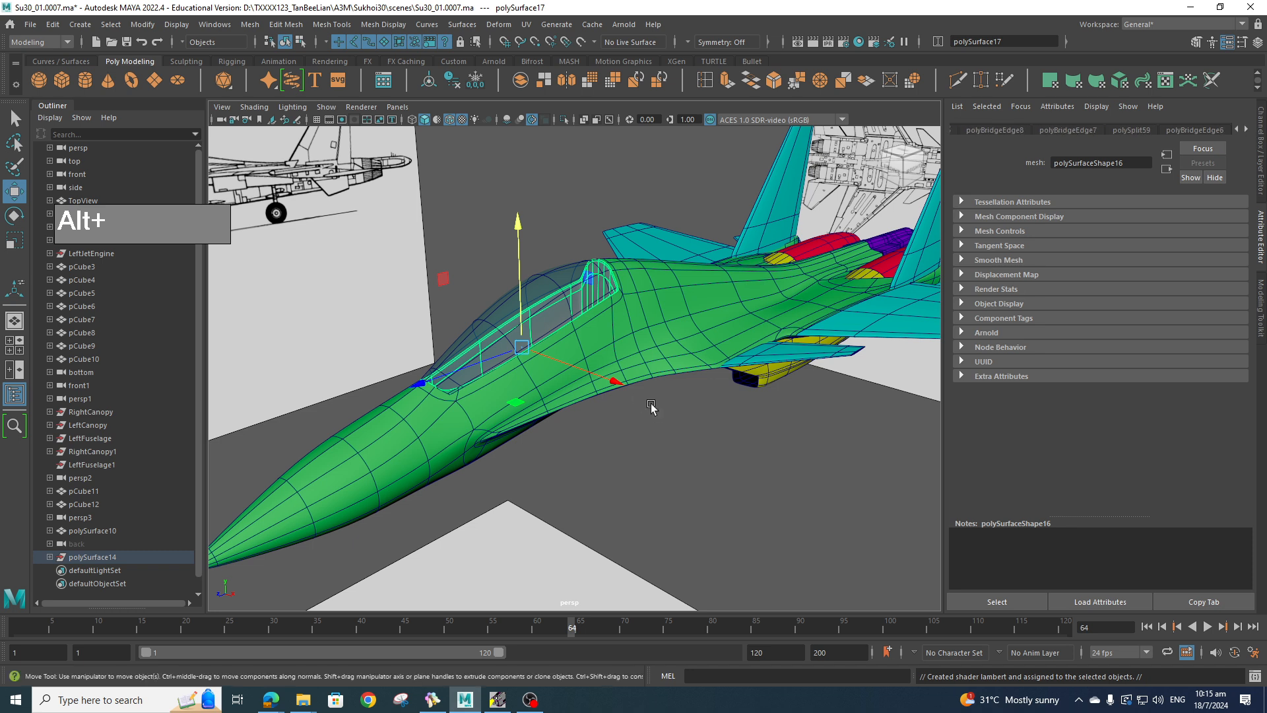
pyautogui.hotkey('alt', 'shift', 'd')
pyautogui.click(1162, 130)
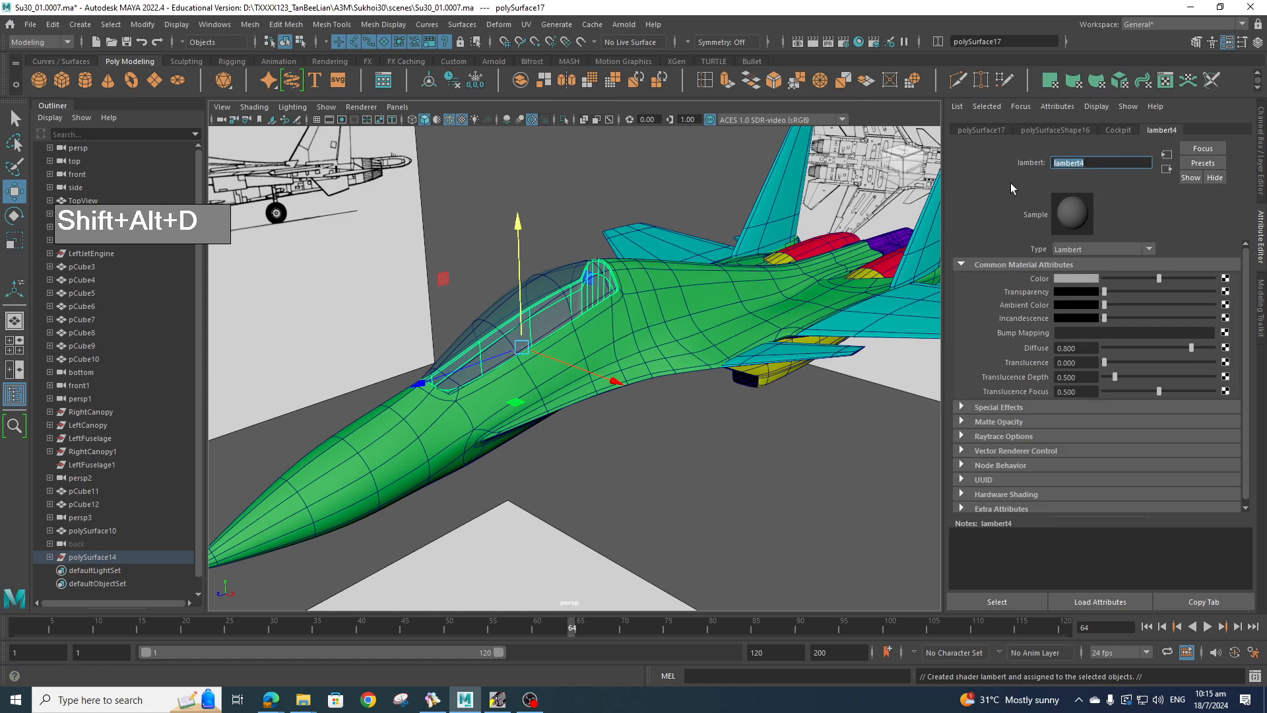
pyautogui.write('C')
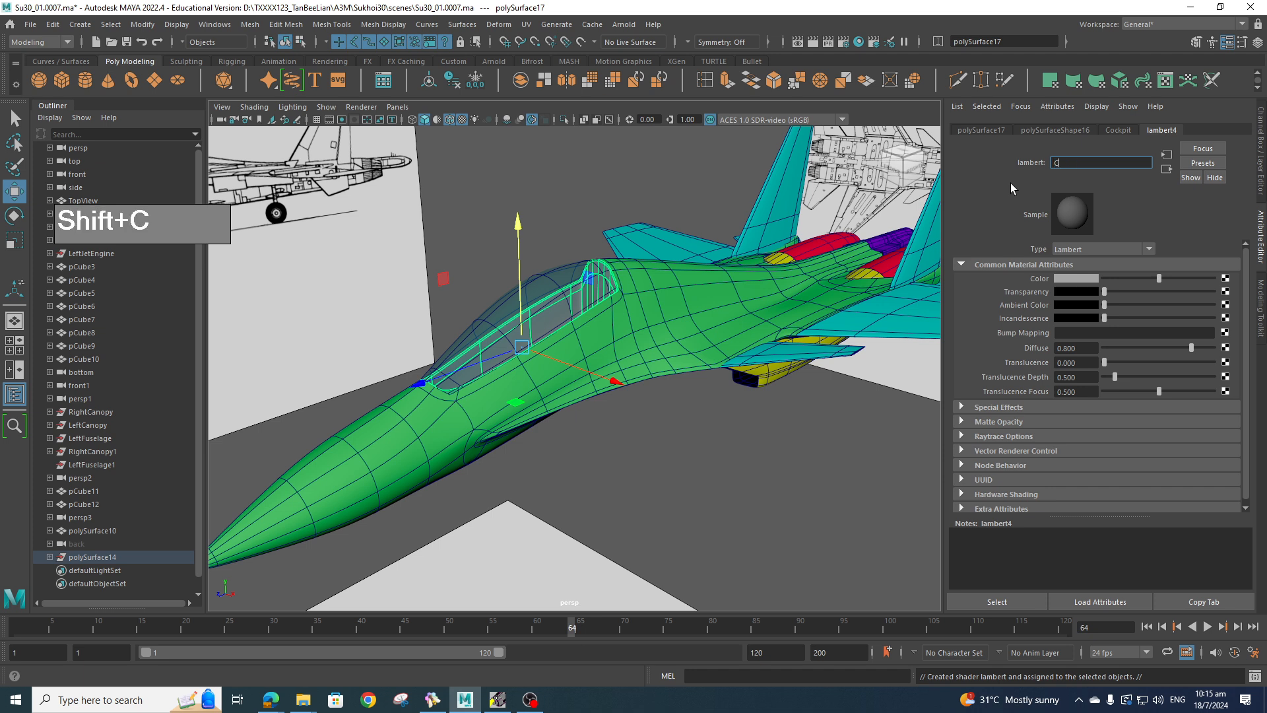
pyautogui.write('ockpitInternals')
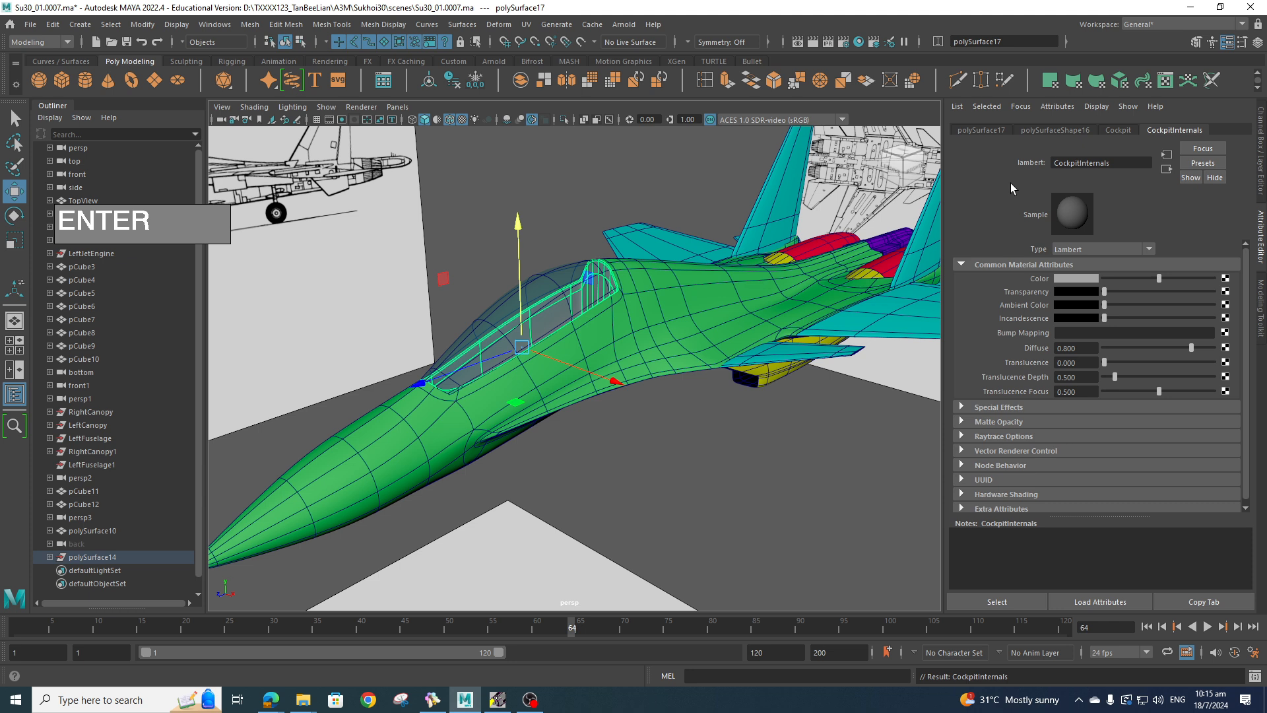
pyautogui.click(1085, 277)
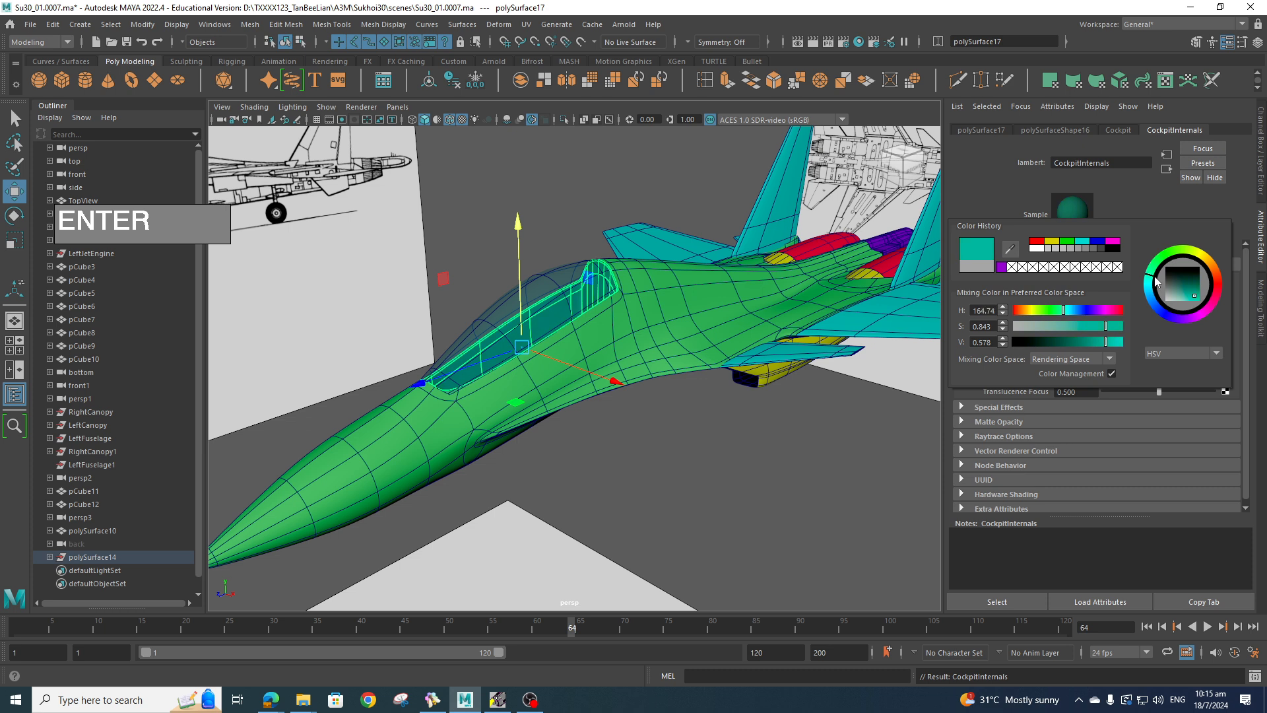
pyautogui.click(570, 195)
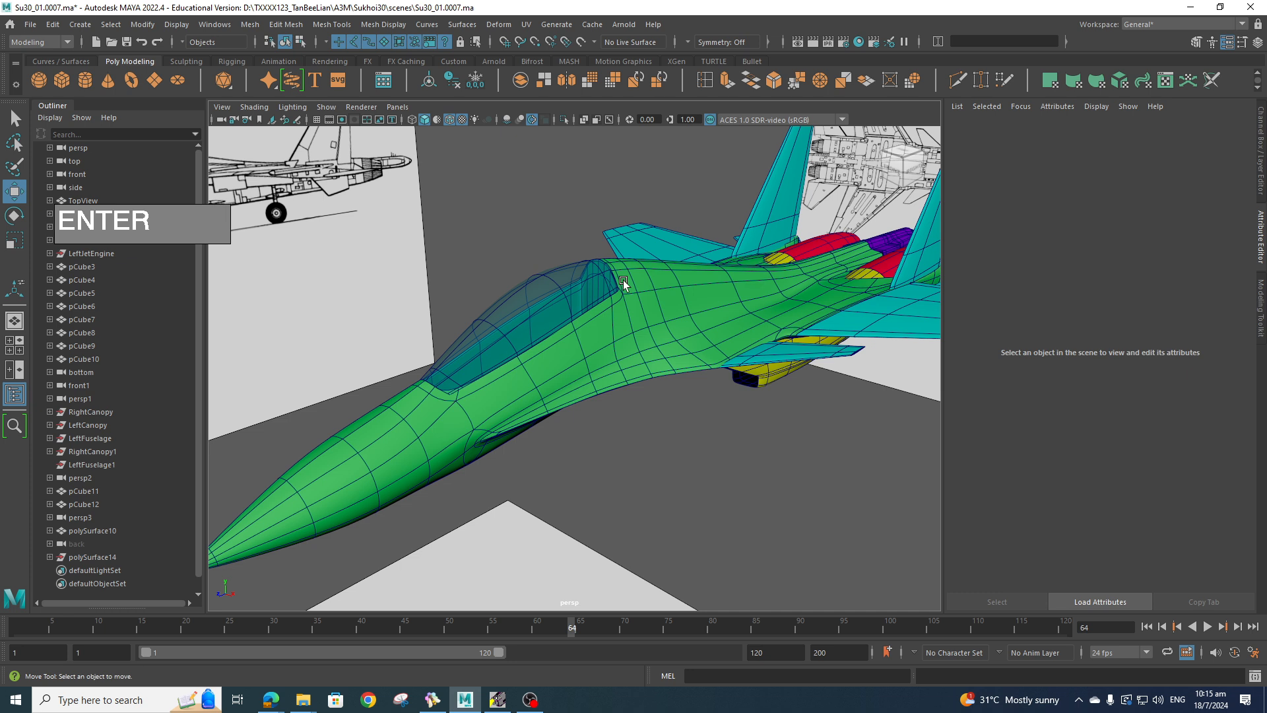
# - Examine the coloured cockpit tub through the canopy and compare the materials of the canopy and the tub
pyautogui.keyDown('alt'); pyautogui.moveTo(623, 279); pyautogui.dragTo(664, 419); pyautogui.keyUp('alt')
pyautogui.scroll(3, 680, 400)
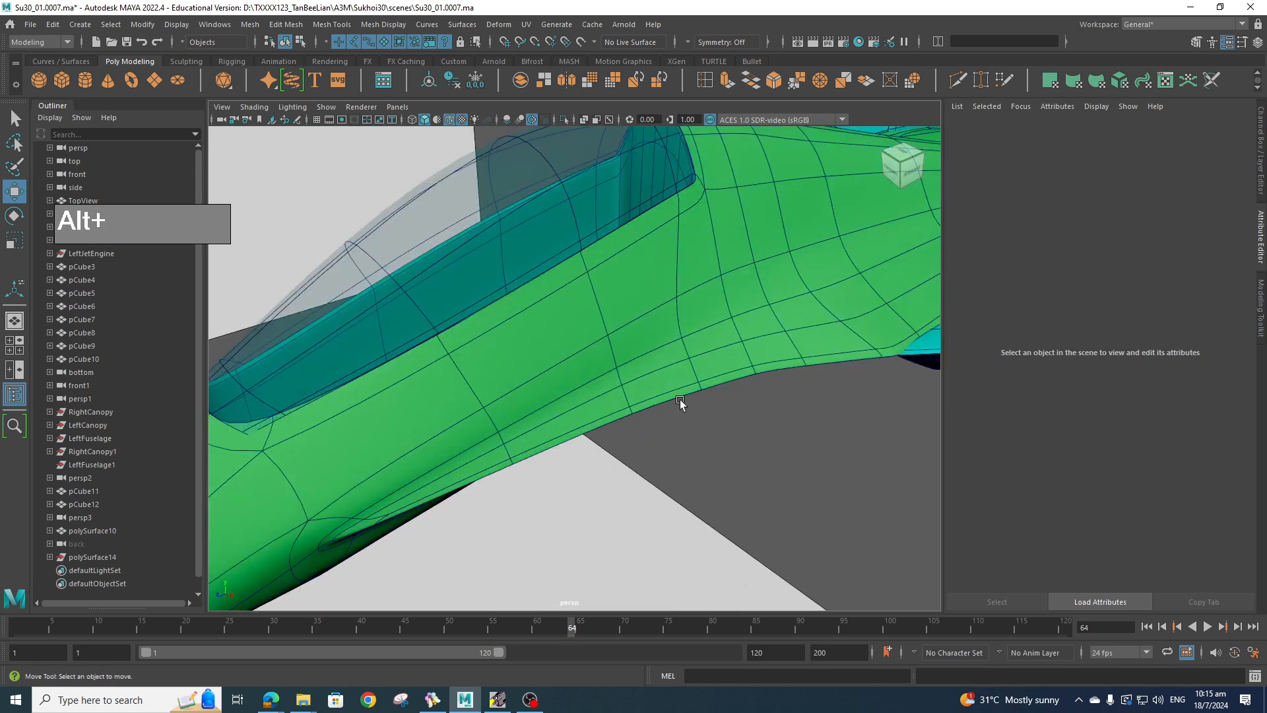
pyautogui.keyDown('alt'); pyautogui.moveTo(679, 400); pyautogui.dragTo(724, 464, button='middle'); pyautogui.keyUp('alt')
pyautogui.click(607, 258)
pyautogui.scroll(-5, 607, 258)
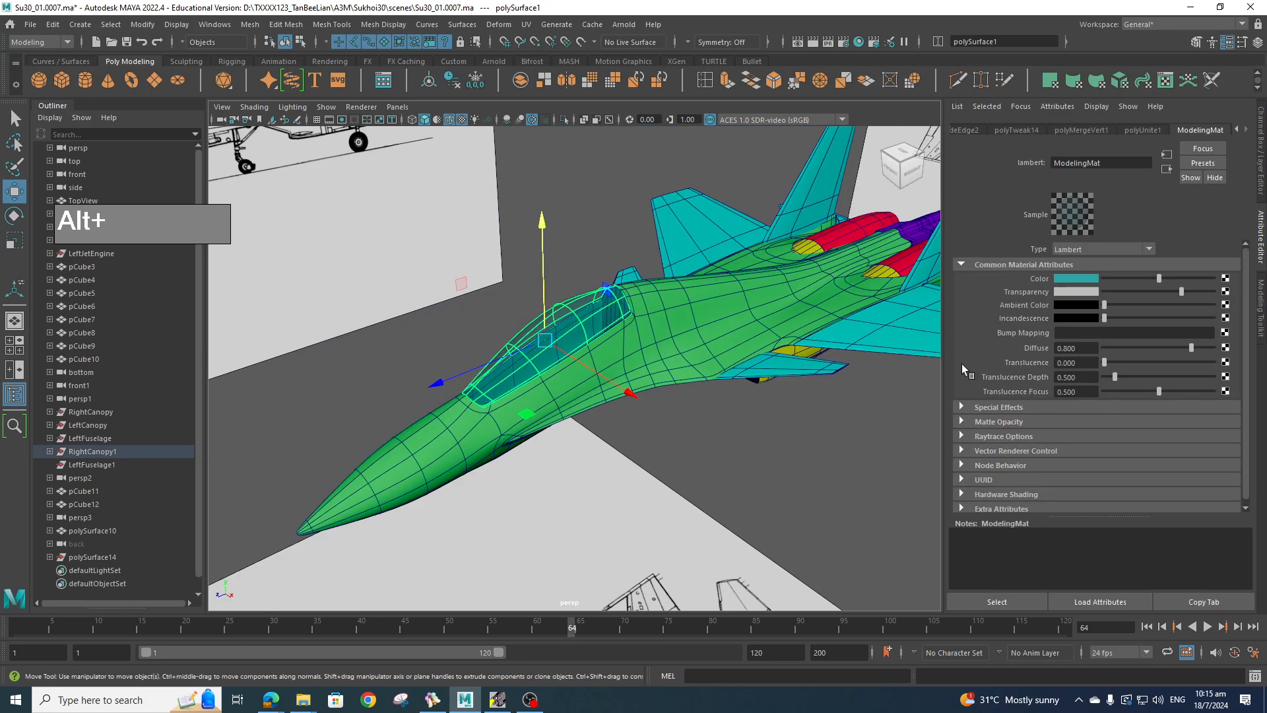
pyautogui.scroll(10, 611, 369)
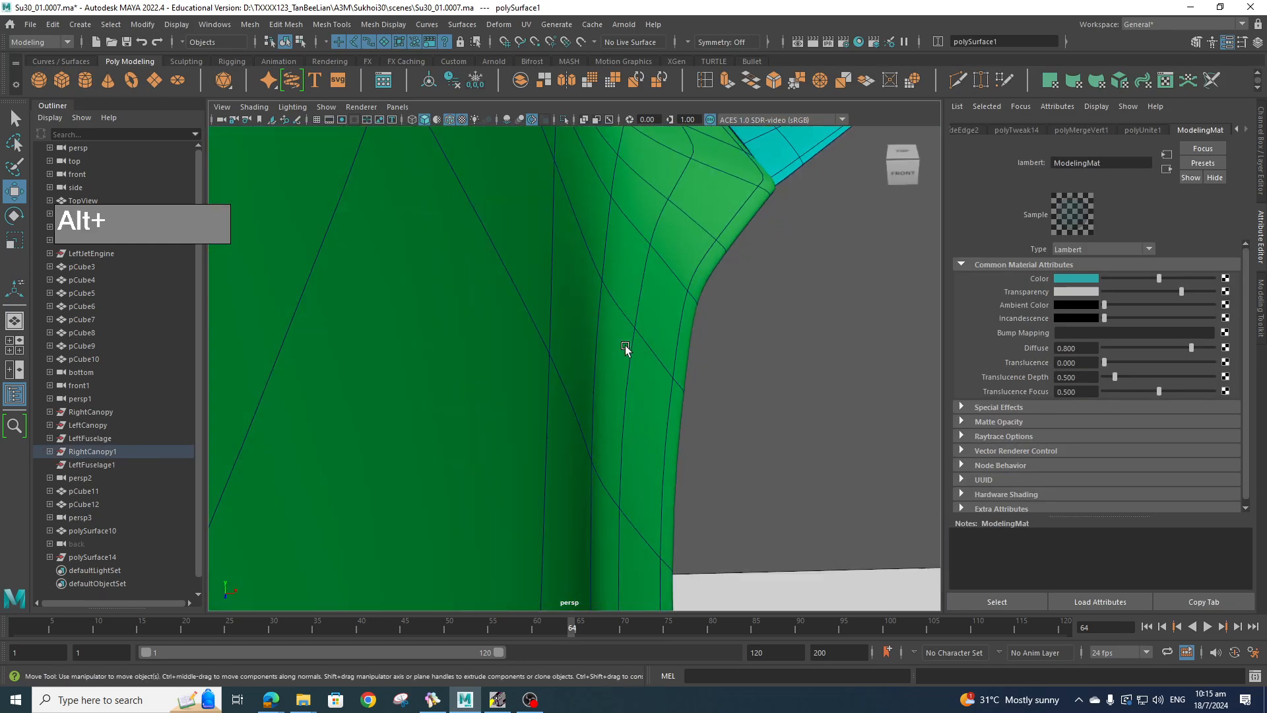
pyautogui.keyDown('alt'); pyautogui.moveTo(625, 346); pyautogui.dragTo(956, 373, button='middle'); pyautogui.keyUp('alt')
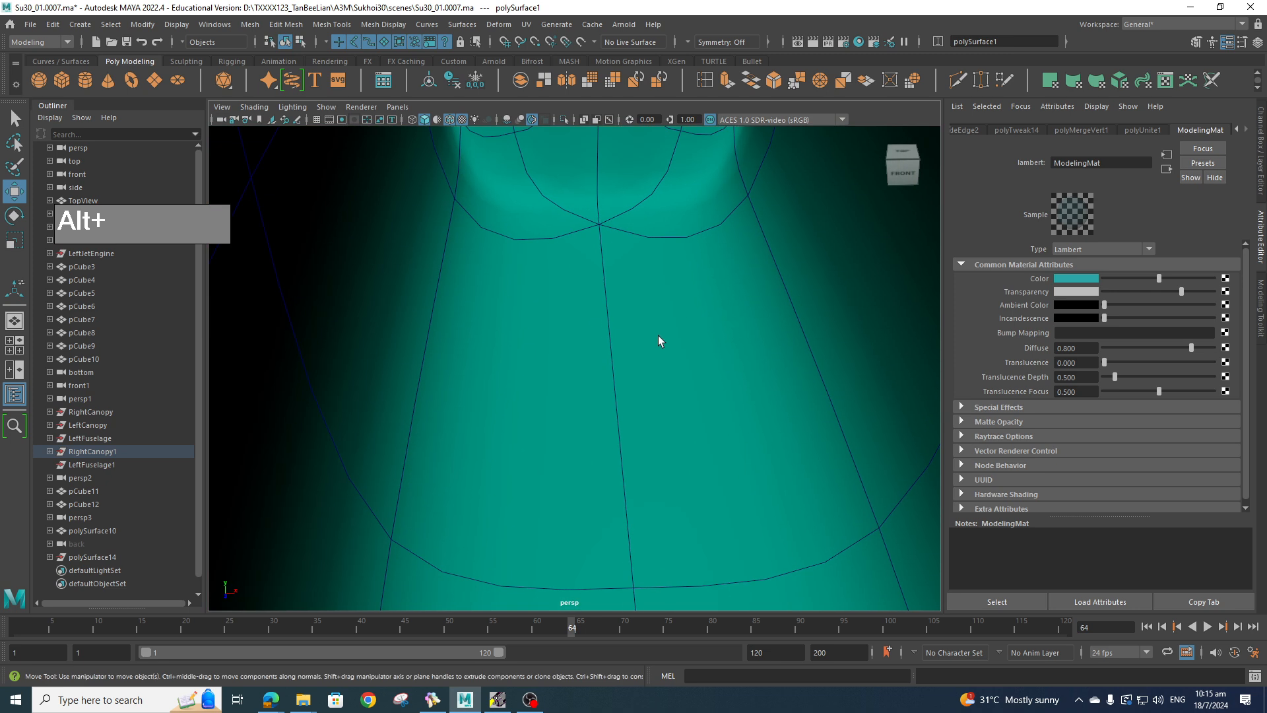
pyautogui.click(658, 335)
pyautogui.scroll(-5, 655, 333)
pyautogui.scroll(-6, 654, 332)
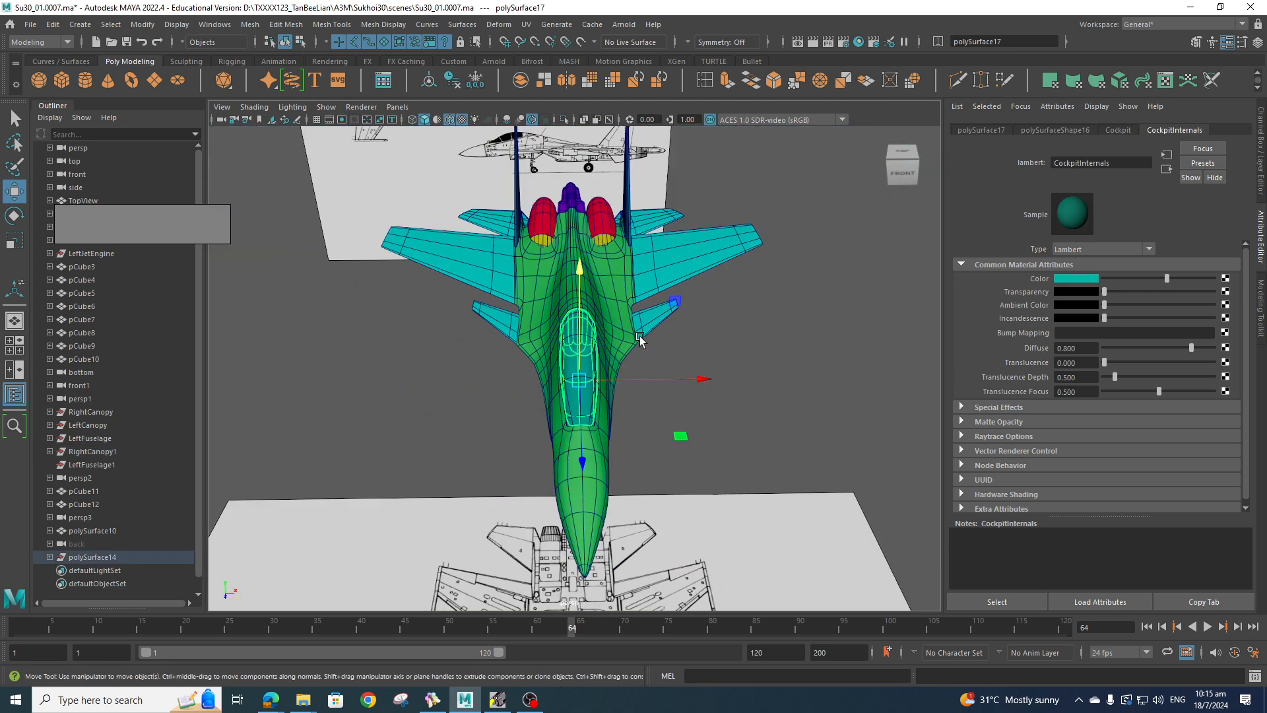
# - Raise the cockpit tub clear above the fuselage and turn off its smooth preview
pyautogui.keyDown('alt'); pyautogui.moveTo(639, 335); pyautogui.dragTo(569, 270); pyautogui.keyUp('alt')
pyautogui.keyDown('alt'); pyautogui.moveTo(573, 136); pyautogui.dragTo(637, 383, button='right'); pyautogui.keyUp('alt')
pyautogui.press('1')
# - Switch the cockpit tub to edge selection and select the bottom edges where its walls meet the floor
pyautogui.keyDown('alt'); pyautogui.moveTo(661, 348); pyautogui.dragTo(631, 305); pyautogui.keyUp('alt')
pyautogui.moveTo(631, 304); pyautogui.dragTo(628, 283, button='right')
pyautogui.click(628, 291)
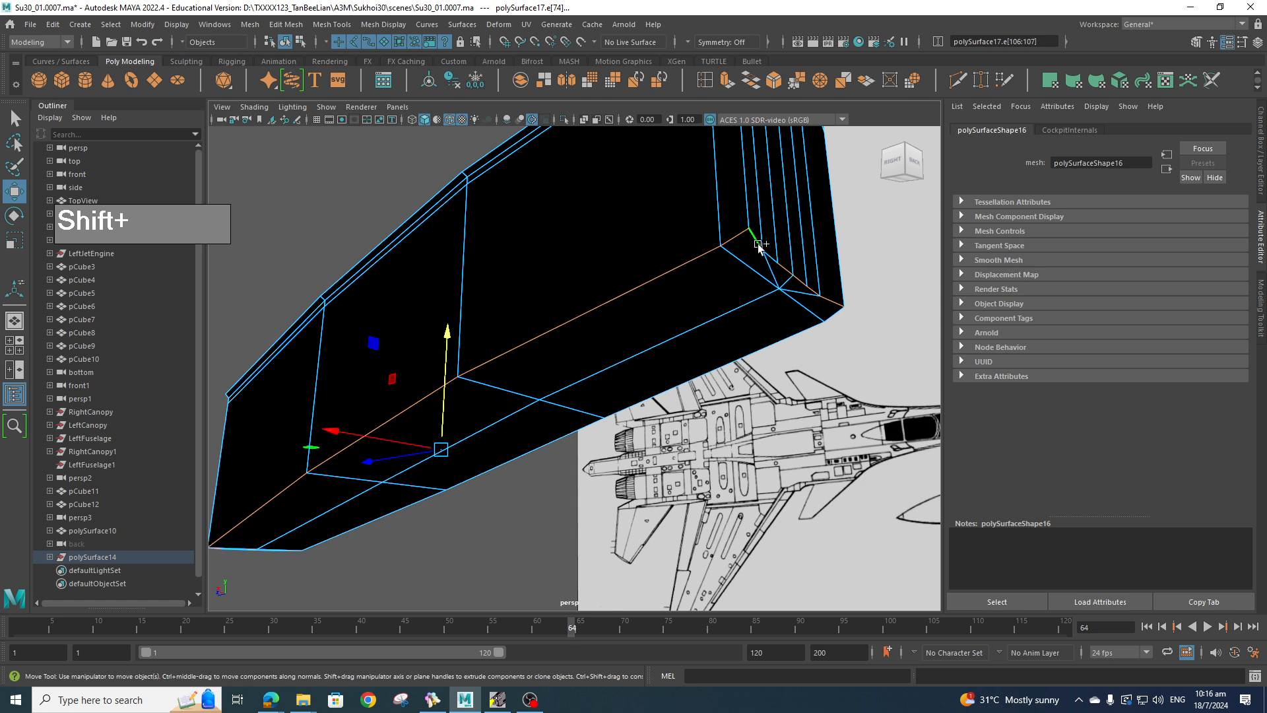
pyautogui.keyDown('alt'); pyautogui.moveTo(791, 369); pyautogui.dragTo(715, 371); pyautogui.keyUp('alt')
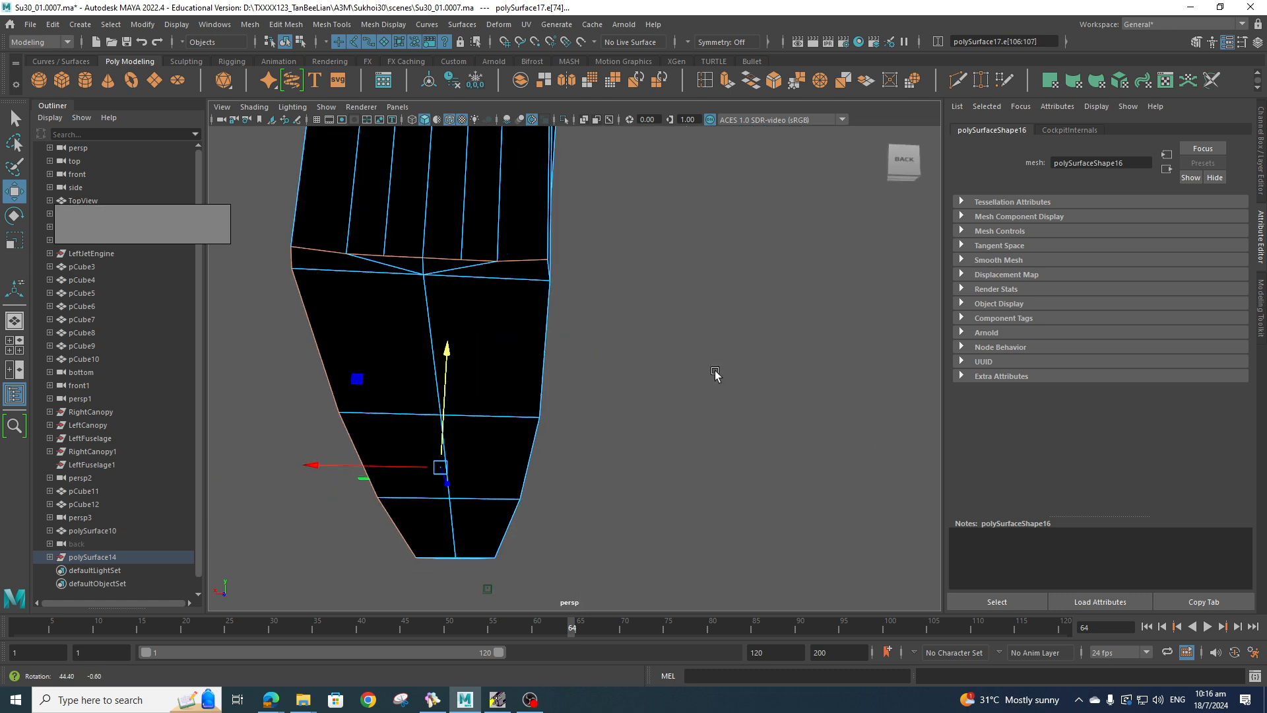
pyautogui.keyDown('alt'); pyautogui.moveTo(797, 426); pyautogui.dragTo(435, 466); pyautogui.keyUp('alt')
pyautogui.keyDown('shift'); pyautogui.click(632, 336); pyautogui.keyUp('shift')
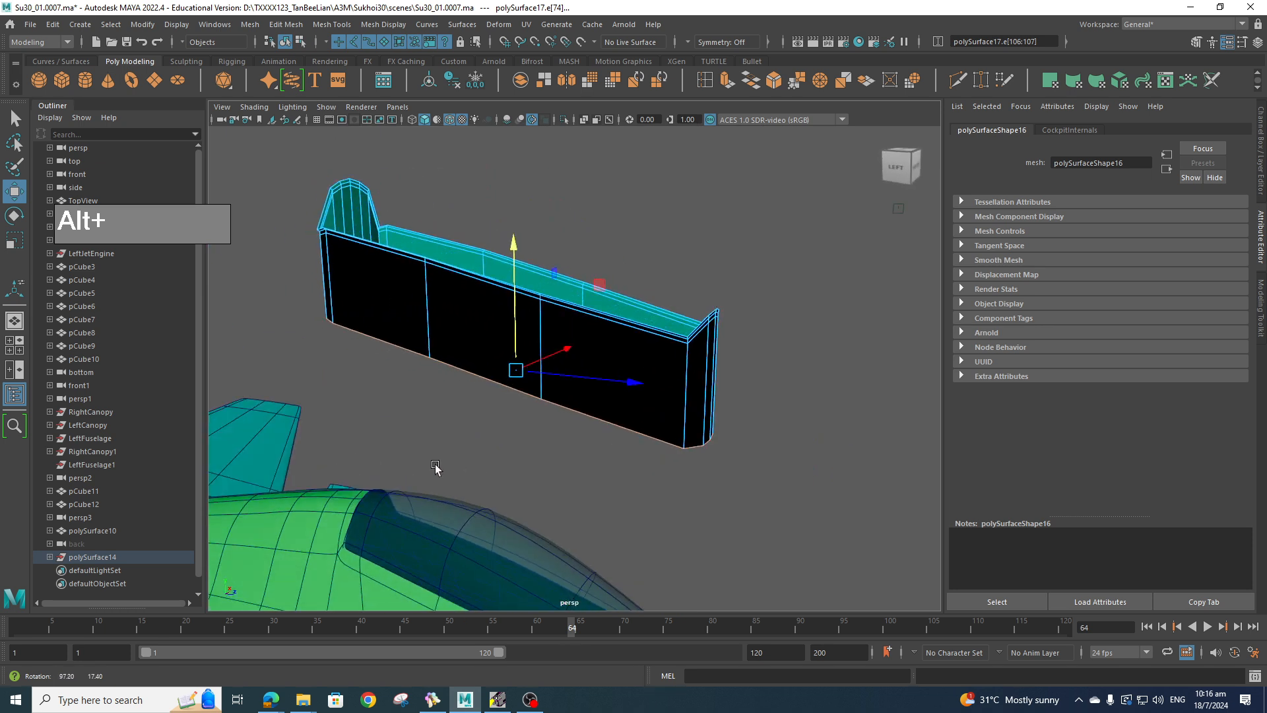
# - Add the vertical corner edges of the cockpit tub to the bottom edge selection, checking it from the side and back
pyautogui.keyDown('shift'); pyautogui.click(688, 395); pyautogui.keyUp('shift')
pyautogui.keyDown('alt'); pyautogui.moveTo(729, 441); pyautogui.dragTo(707, 457); pyautogui.keyUp('alt')
pyautogui.keyDown('shift'); pyautogui.click(675, 319); pyautogui.keyUp('shift')
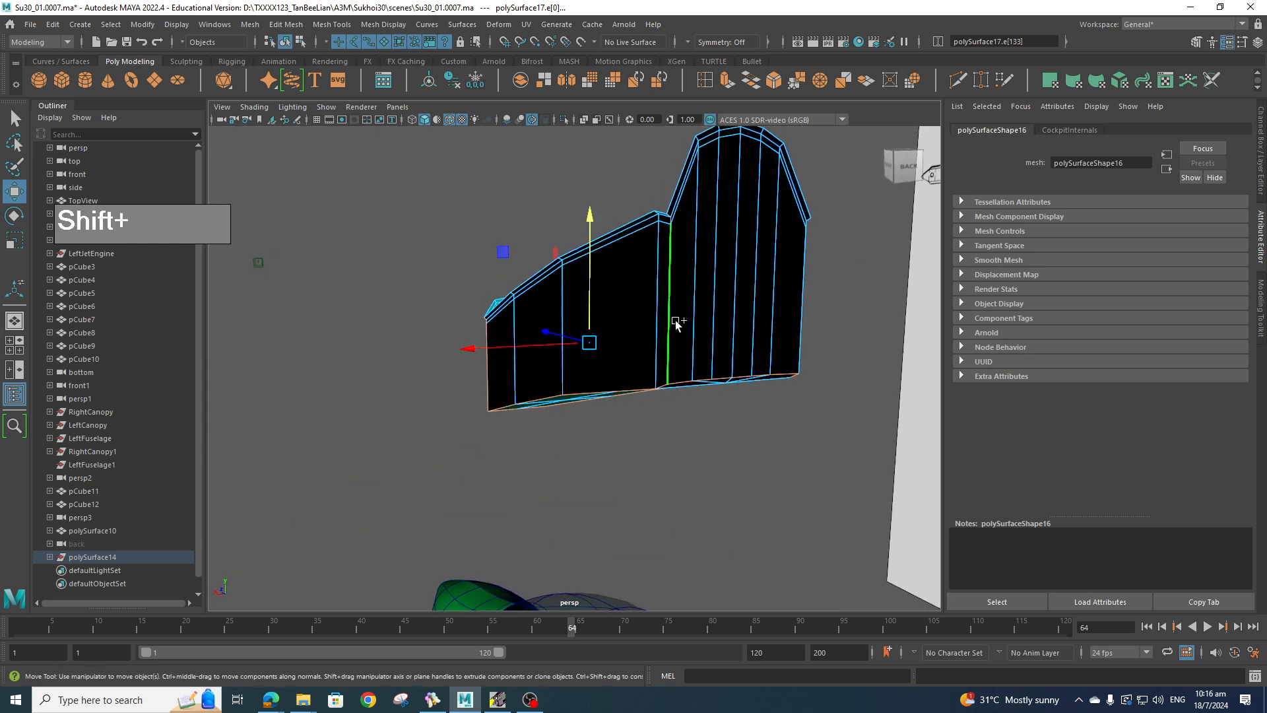
pyautogui.keyDown('alt'); pyautogui.moveTo(675, 319); pyautogui.dragTo(688, 404); pyautogui.keyUp('alt')
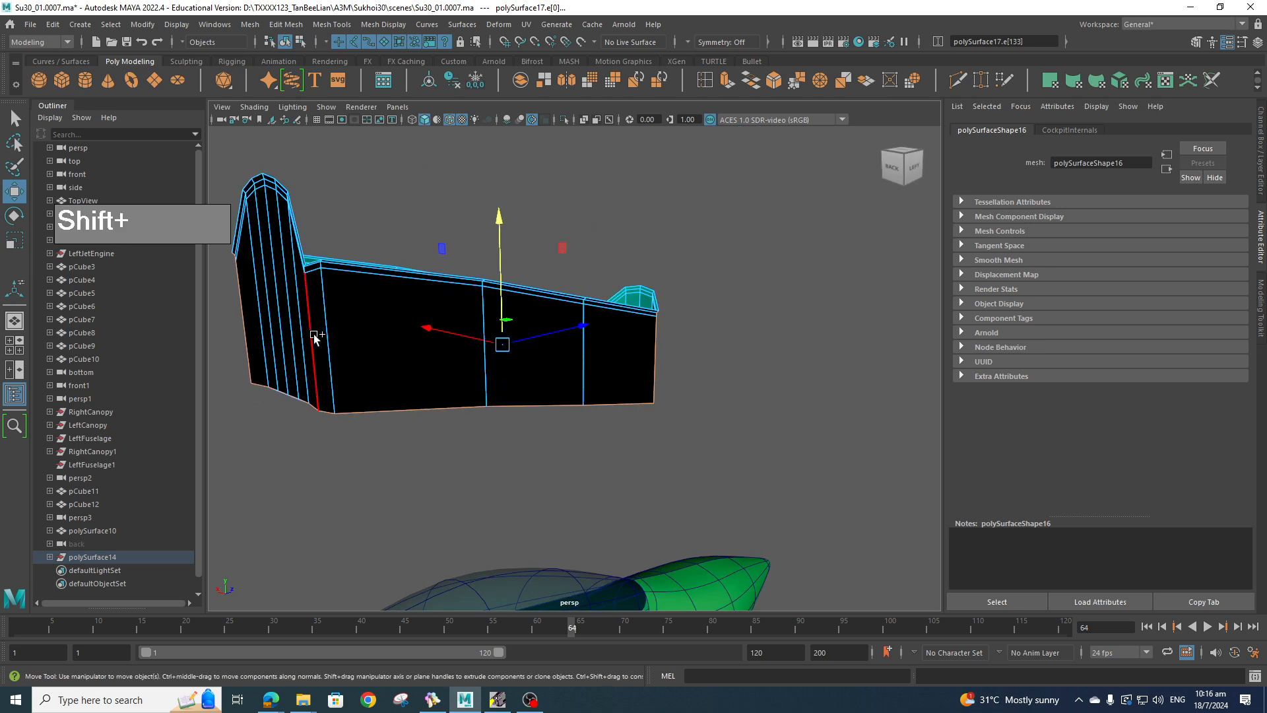
pyautogui.keyDown('alt'); pyautogui.moveTo(423, 348); pyautogui.dragTo(498, 335); pyautogui.keyUp('alt')
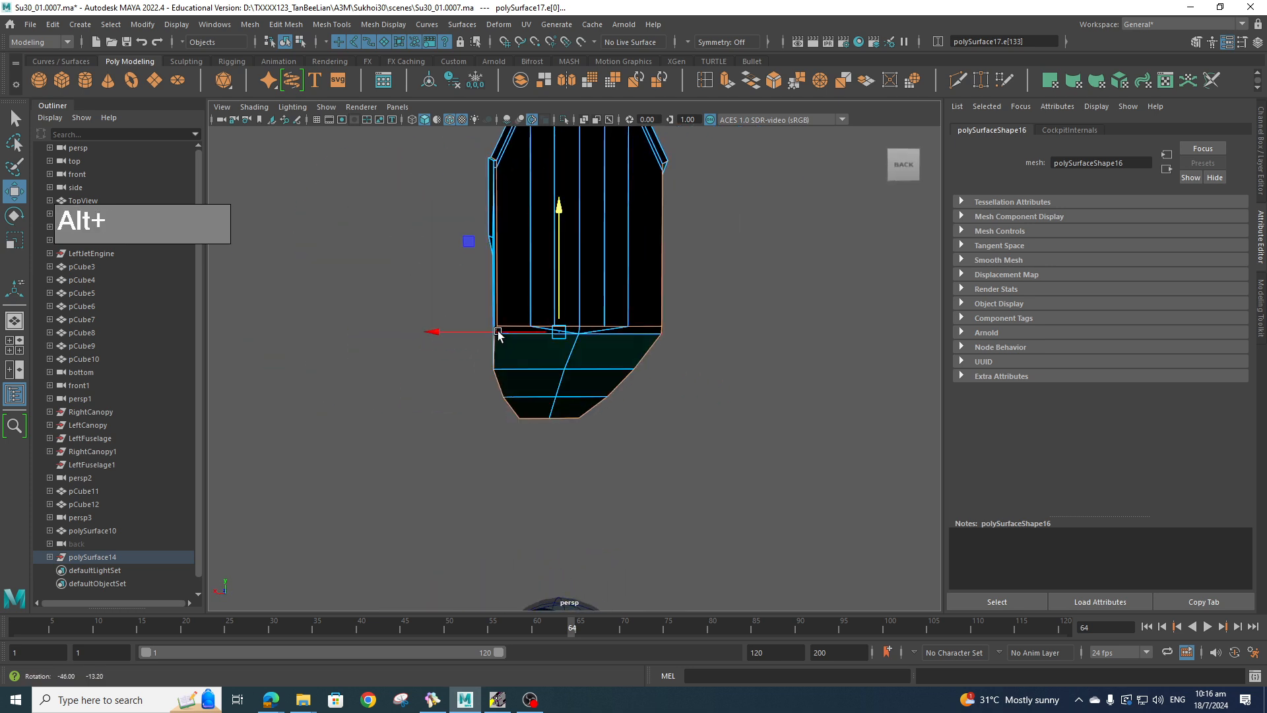
pyautogui.keyDown('alt'); pyautogui.moveTo(526, 309); pyautogui.dragTo(511, 383, button='middle'); pyautogui.keyUp('alt')
pyautogui.scroll(6, 511, 383)
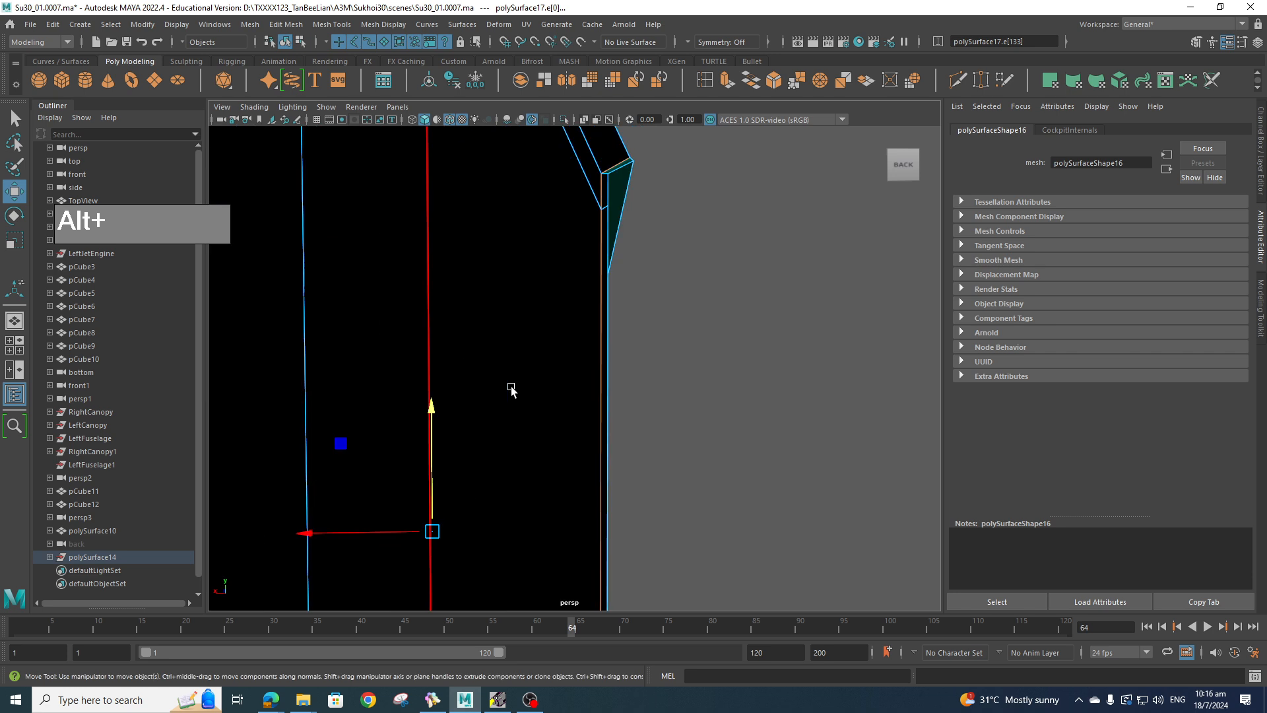
# - Bevel the selected bottom and corner edges of the cockpit tub with a fraction of 0.29
pyautogui.scroll(-1, 511, 383)
pyautogui.moveTo(511, 383)
pyautogui.keyDown('alt'); pyautogui.mouseDown()
pyautogui.moveTo(549, 389)
pyautogui.moveTo(548, 409)
pyautogui.moveTo(564, 395)
pyautogui.moveTo(564, 378)
pyautogui.moveTo(528, 362)
pyautogui.moveTo(489, 375)
pyautogui.mouseUp(); pyautogui.keyUp('alt')
pyautogui.scroll(-5, 542, 393)
pyautogui.hotkey('ctrl', 'b')
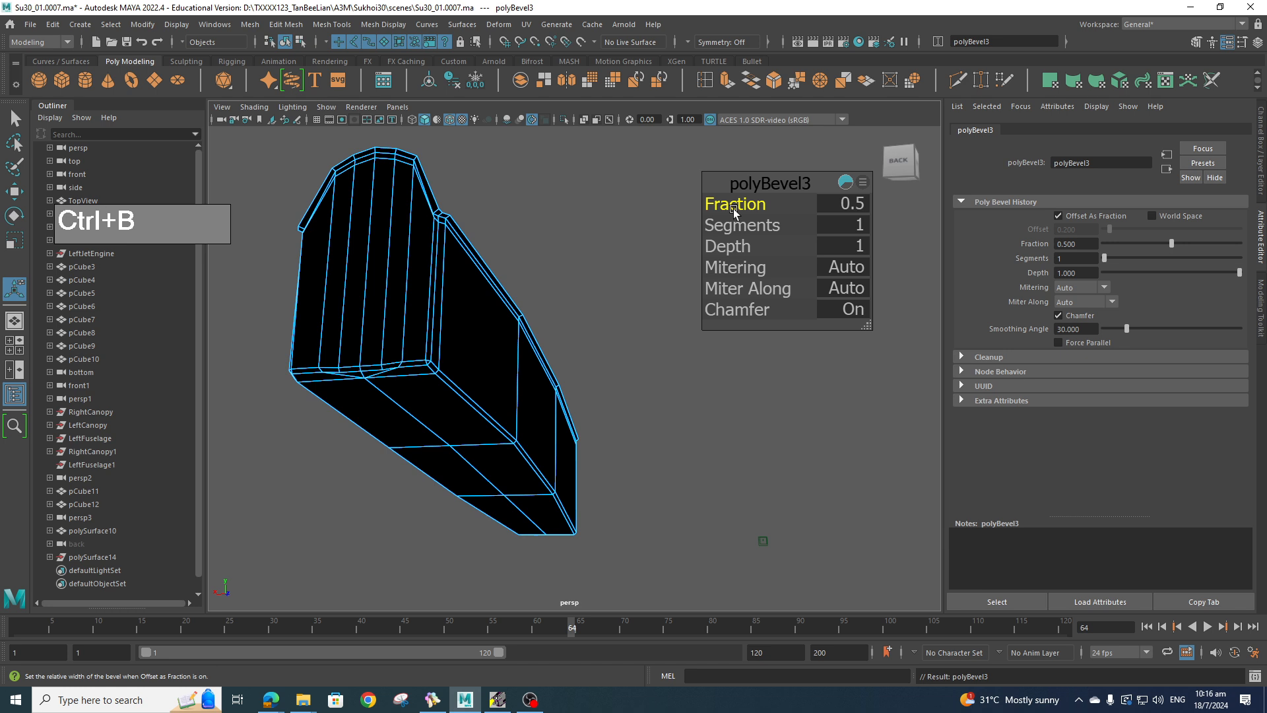
pyautogui.keyDown('ctrl'); pyautogui.moveTo(737, 208); pyautogui.dragTo(721, 209); pyautogui.keyUp('ctrl')
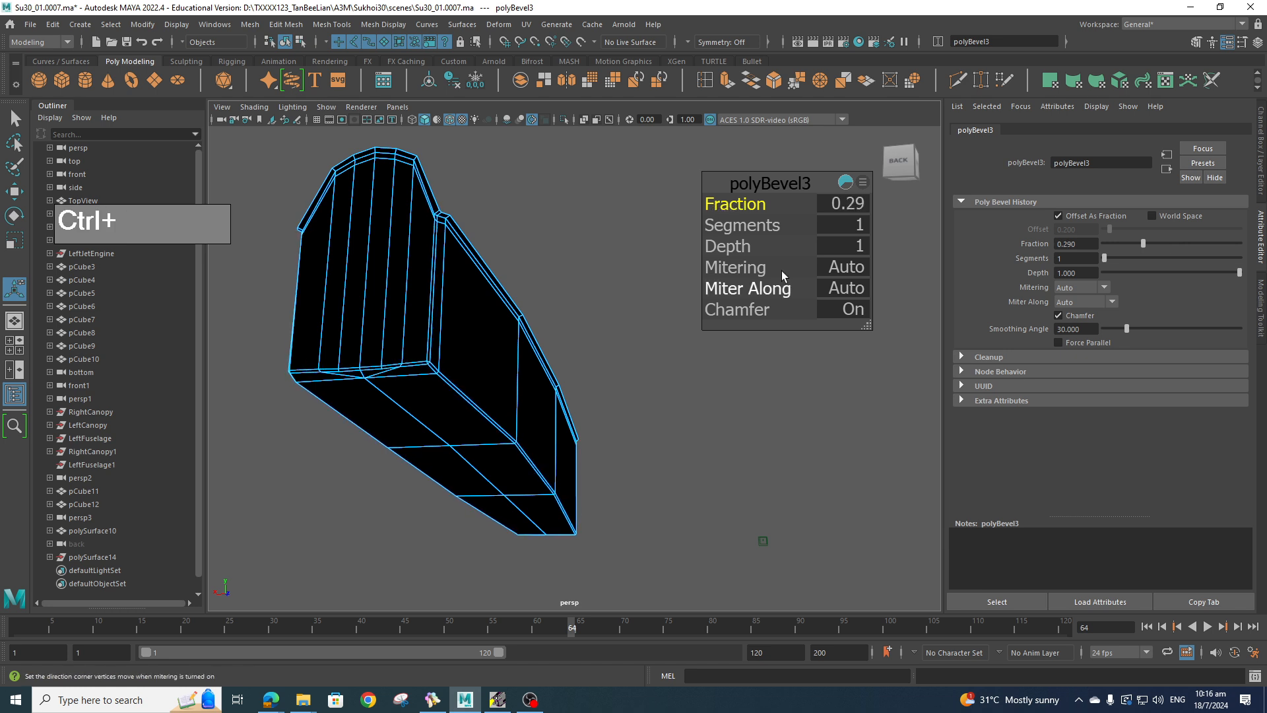
pyautogui.click(572, 246)
# - Insert a supporting edge loop in the cockpit tub with Multi-Cut and return the tub to object selection
pyautogui.keyDown('alt'); pyautogui.moveTo(572, 246); pyautogui.dragTo(693, 443); pyautogui.keyUp('alt')
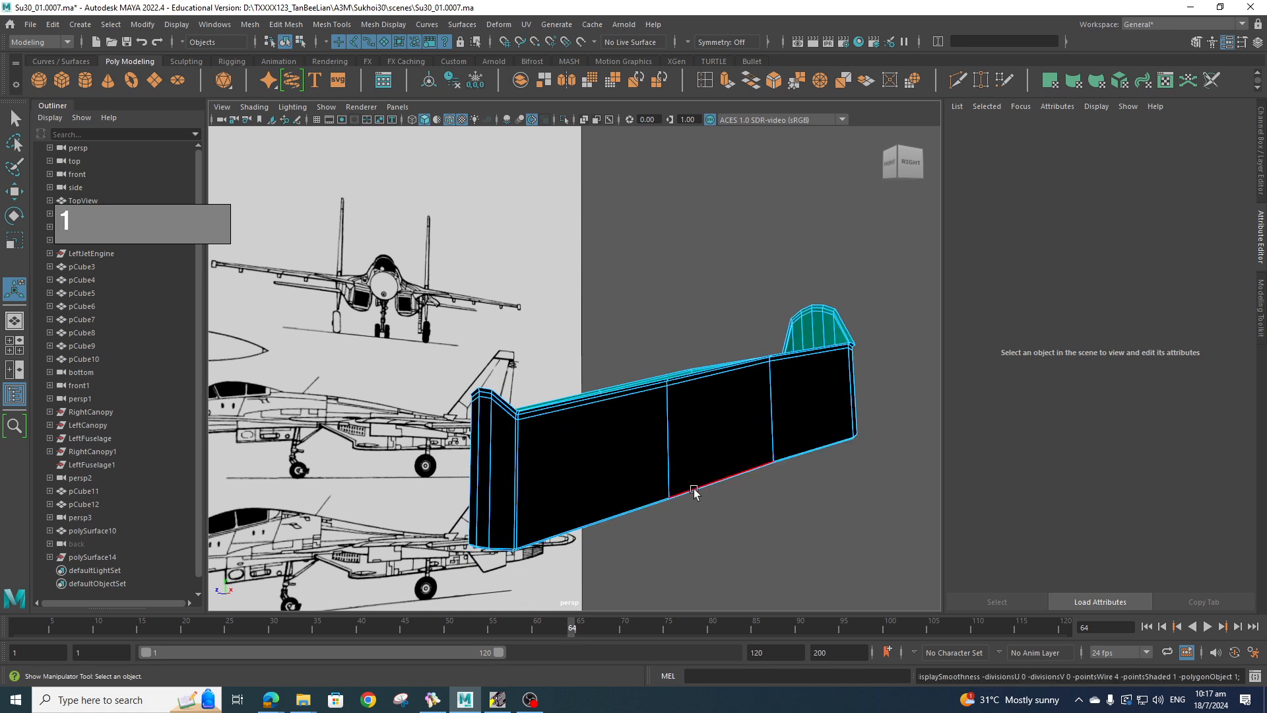
pyautogui.keyDown('shift'); pyautogui.moveTo(671, 467); pyautogui.dragTo(673, 455, button='right'); pyautogui.keyUp('shift')
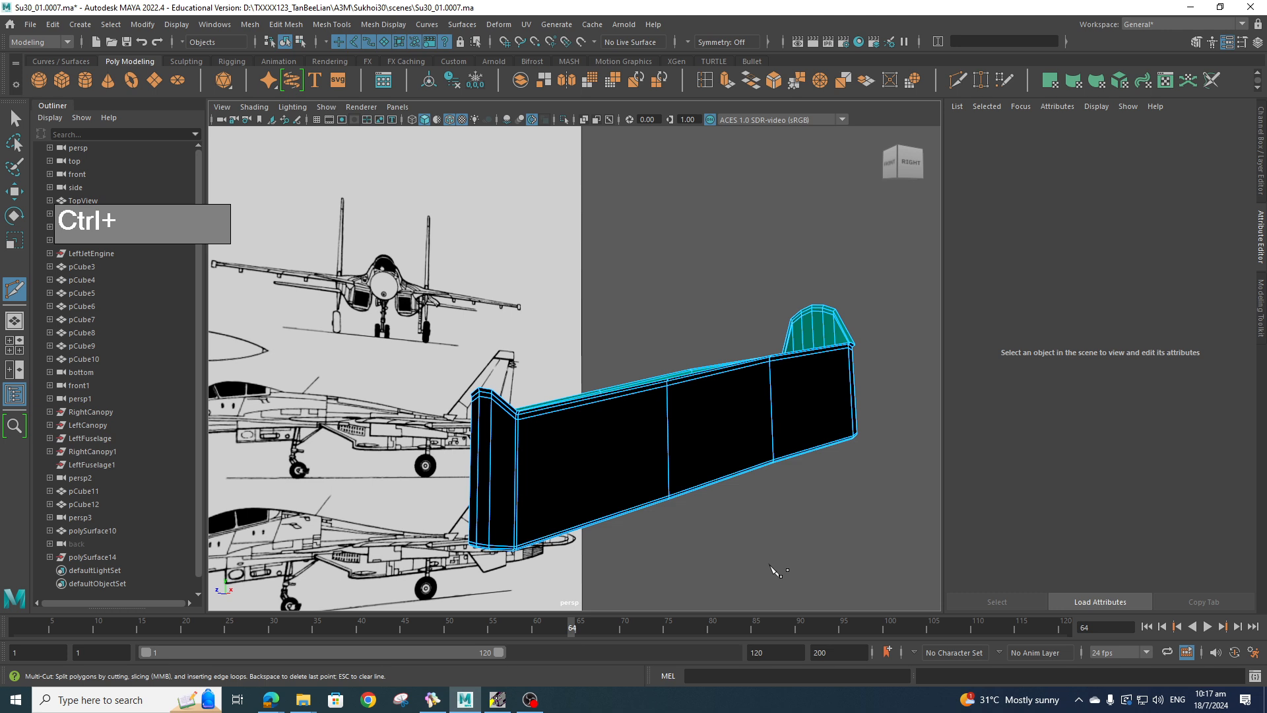
pyautogui.keyDown('alt'); pyautogui.moveTo(772, 540); pyautogui.dragTo(802, 548); pyautogui.keyUp('alt')
pyautogui.keyDown('alt'); pyautogui.moveTo(742, 454); pyautogui.dragTo(670, 469); pyautogui.keyUp('alt')
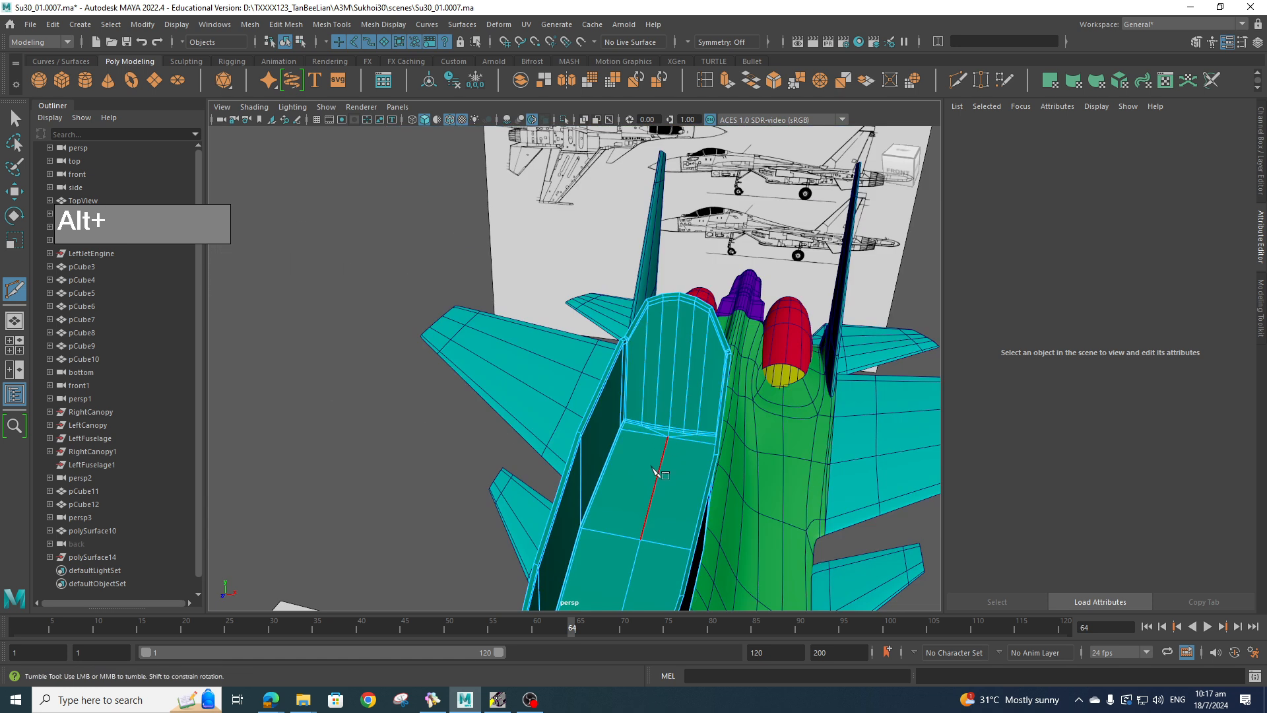
pyautogui.moveTo(650, 391); pyautogui.dragTo(714, 323, button='right')
# - Lower the cockpit tub back into the fuselage so it sits under the canopy, check its fit from the side and deselect it
pyautogui.scroll(-5, 708, 432)
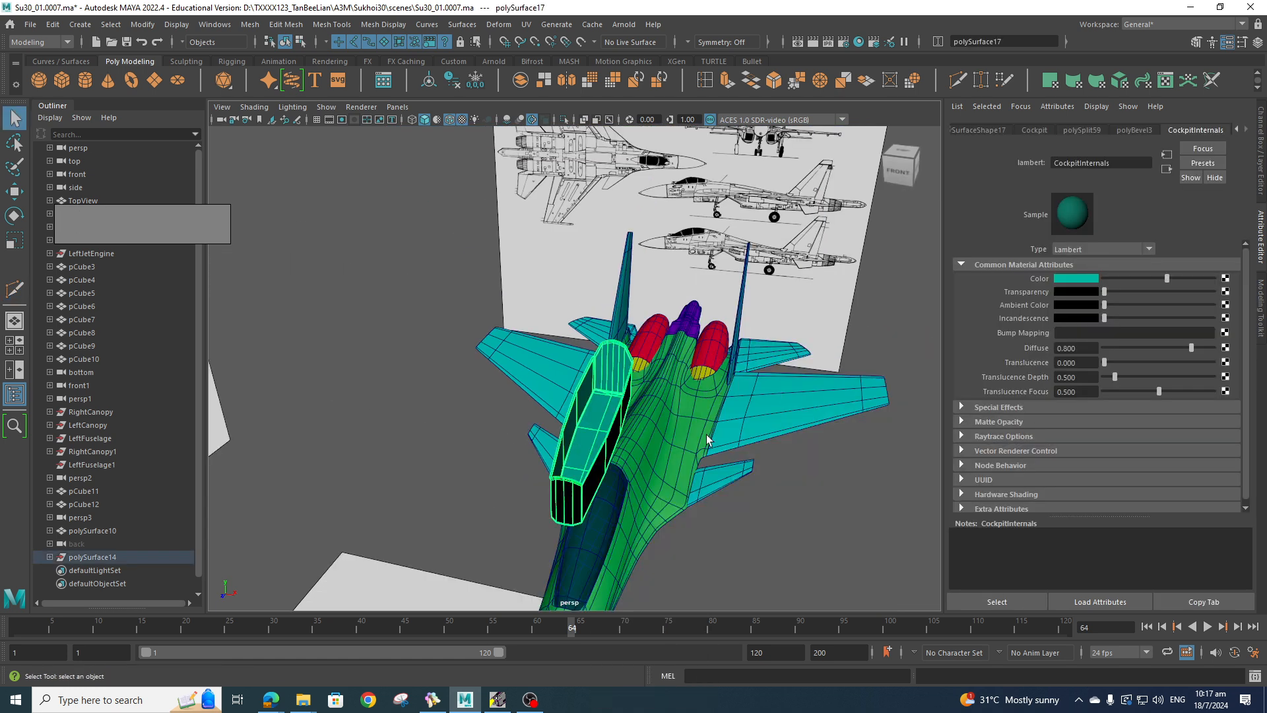
pyautogui.keyDown('alt'); pyautogui.moveTo(709, 437); pyautogui.dragTo(734, 347, button='middle'); pyautogui.keyUp('alt')
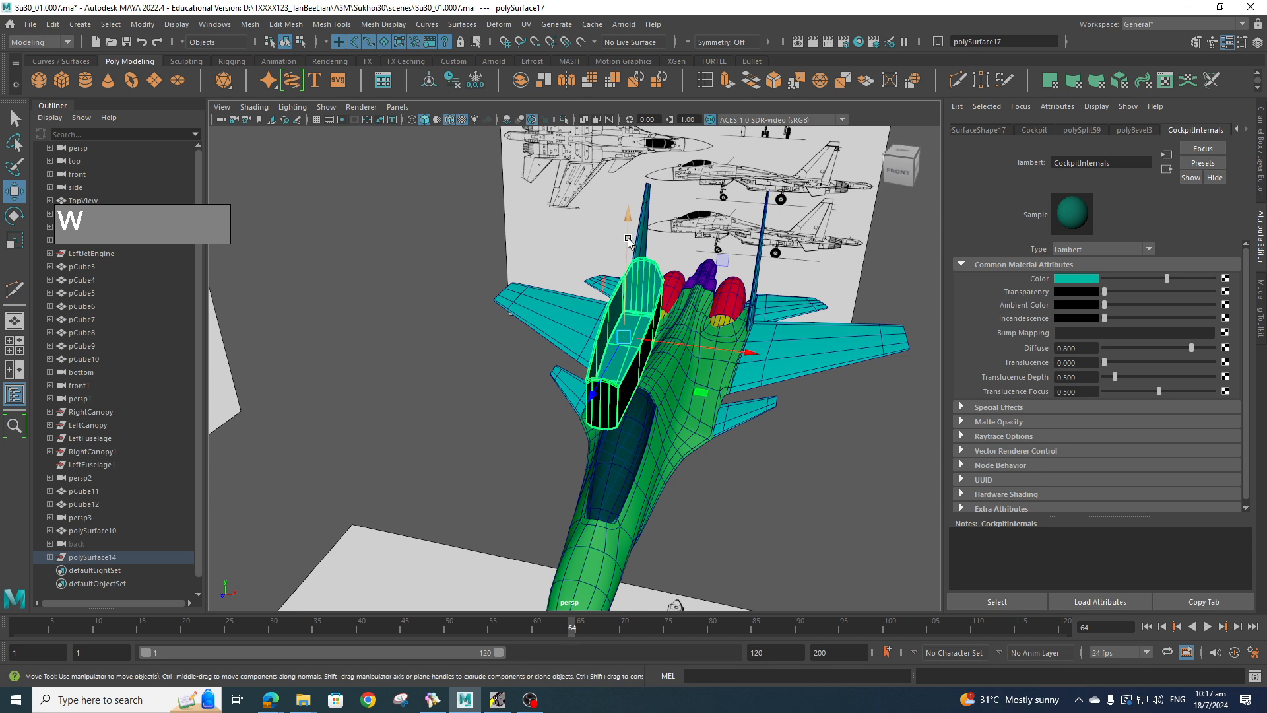
pyautogui.moveTo(648, 390); pyautogui.dragTo(648, 390)
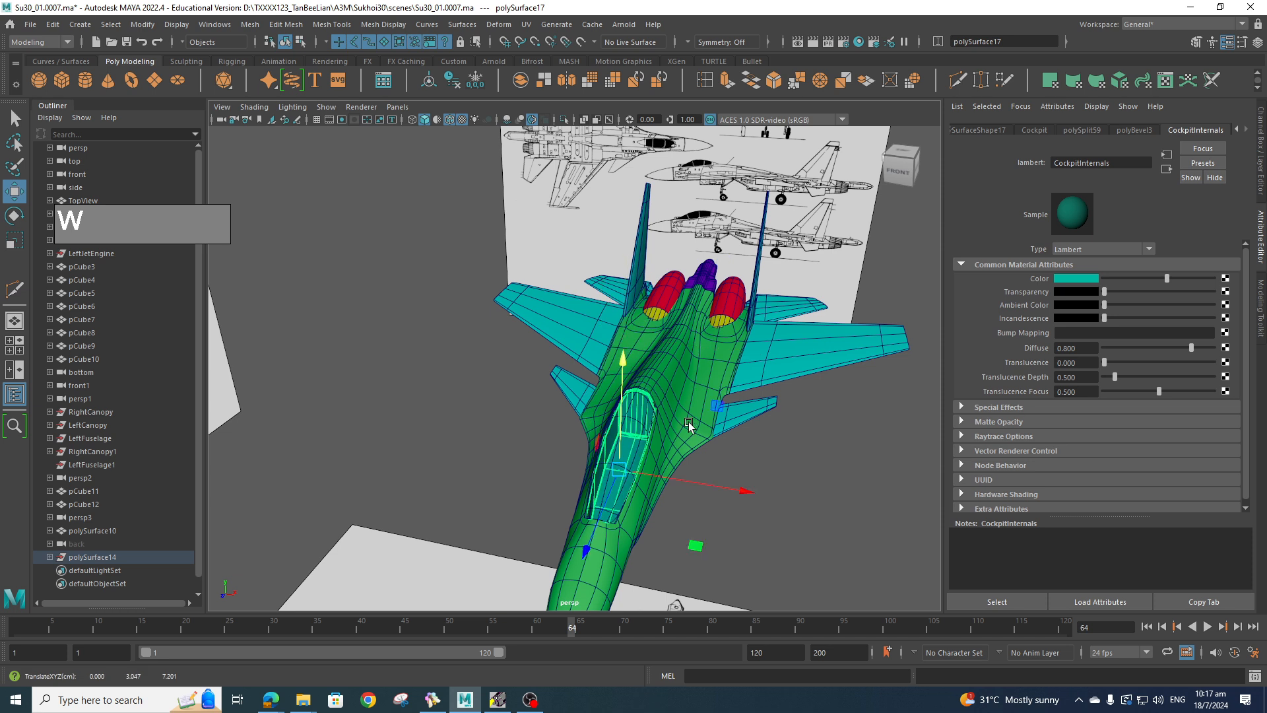
pyautogui.keyDown('alt'); pyautogui.moveTo(693, 449); pyautogui.dragTo(596, 433); pyautogui.keyUp('alt')
pyautogui.keyDown('alt'); pyautogui.moveTo(637, 476); pyautogui.dragTo(622, 345, button='middle'); pyautogui.keyUp('alt')
pyautogui.scroll(5, 652, 354)
pyautogui.keyDown('alt'); pyautogui.moveTo(653, 354); pyautogui.dragTo(613, 357); pyautogui.keyUp('alt')
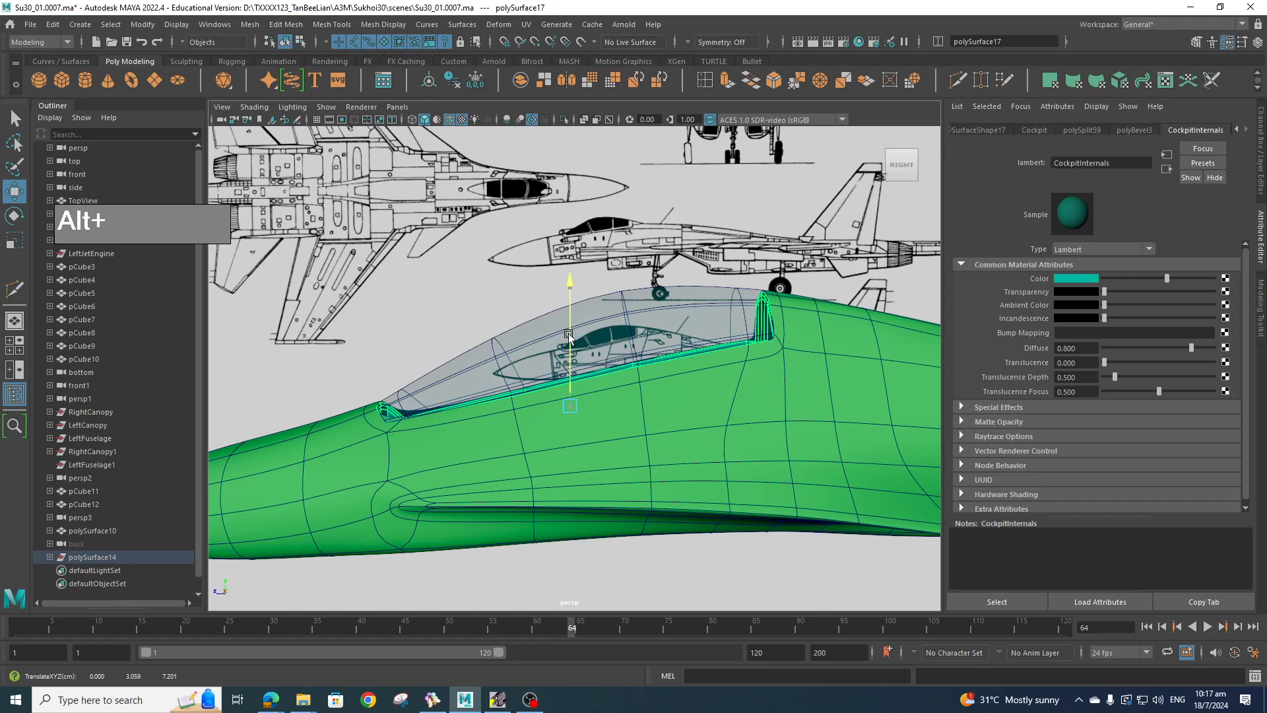
pyautogui.click(409, 323)
# - Examine the whole aircraft model from several angles alongside the blueprint planes
pyautogui.scroll(-5, 489, 334)
pyautogui.keyDown('alt'); pyautogui.moveTo(500, 336); pyautogui.dragTo(674, 434); pyautogui.keyUp('alt')
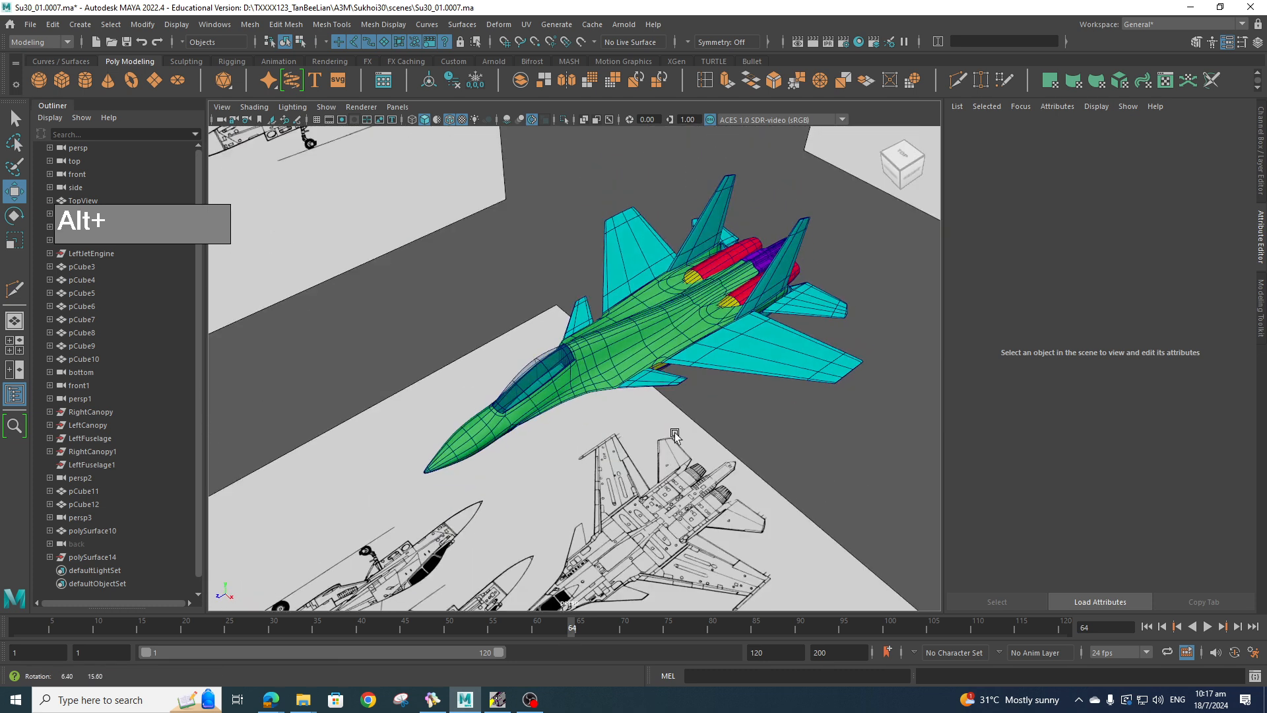
pyautogui.keyDown('alt'); pyautogui.moveTo(675, 434); pyautogui.dragTo(595, 448, button='middle'); pyautogui.keyUp('alt')
pyautogui.scroll(2, 612, 452)
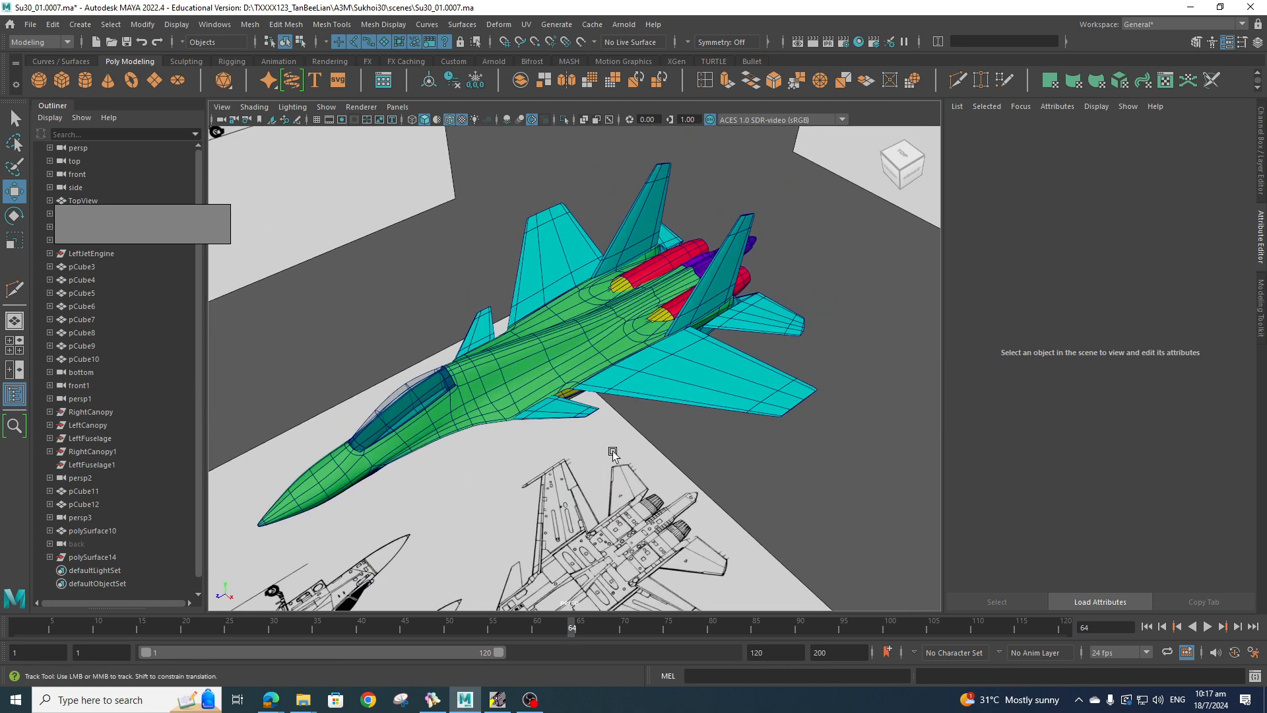
pyautogui.moveTo(613, 450)
pyautogui.keyDown('alt'); pyautogui.mouseDown()
pyautogui.moveTo(665, 460)
pyautogui.moveTo(637, 458)
pyautogui.moveTo(753, 359)
pyautogui.moveTo(743, 336)
pyautogui.moveTo(665, 425)
pyautogui.moveTo(753, 348)
pyautogui.moveTo(726, 360)
pyautogui.moveTo(750, 367)
pyautogui.moveTo(755, 415)
pyautogui.moveTo(591, 454)
pyautogui.moveTo(621, 434)
pyautogui.mouseUp(); pyautogui.keyUp('alt')
pyautogui.keyDown('alt'); pyautogui.scroll(6, 621, 433); pyautogui.keyUp('alt')
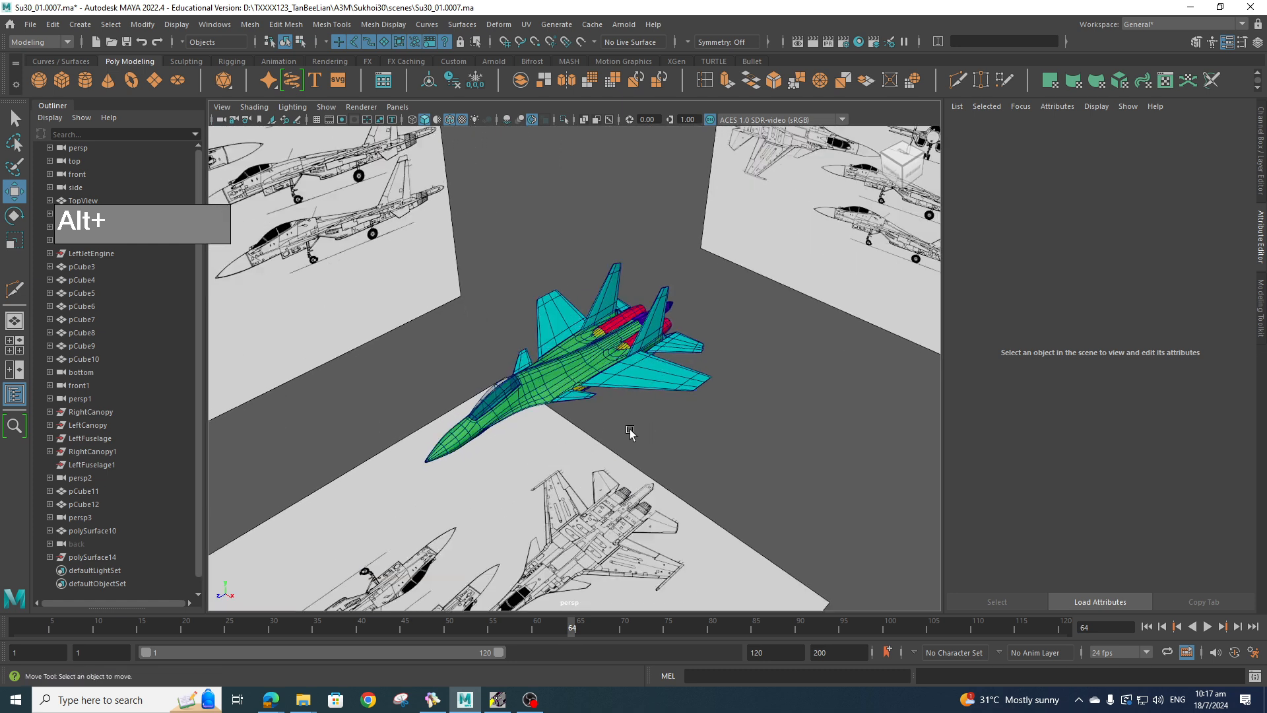
pyautogui.keyDown('alt'); pyautogui.moveTo(608, 438); pyautogui.dragTo(671, 302, button='middle'); pyautogui.keyUp('alt')
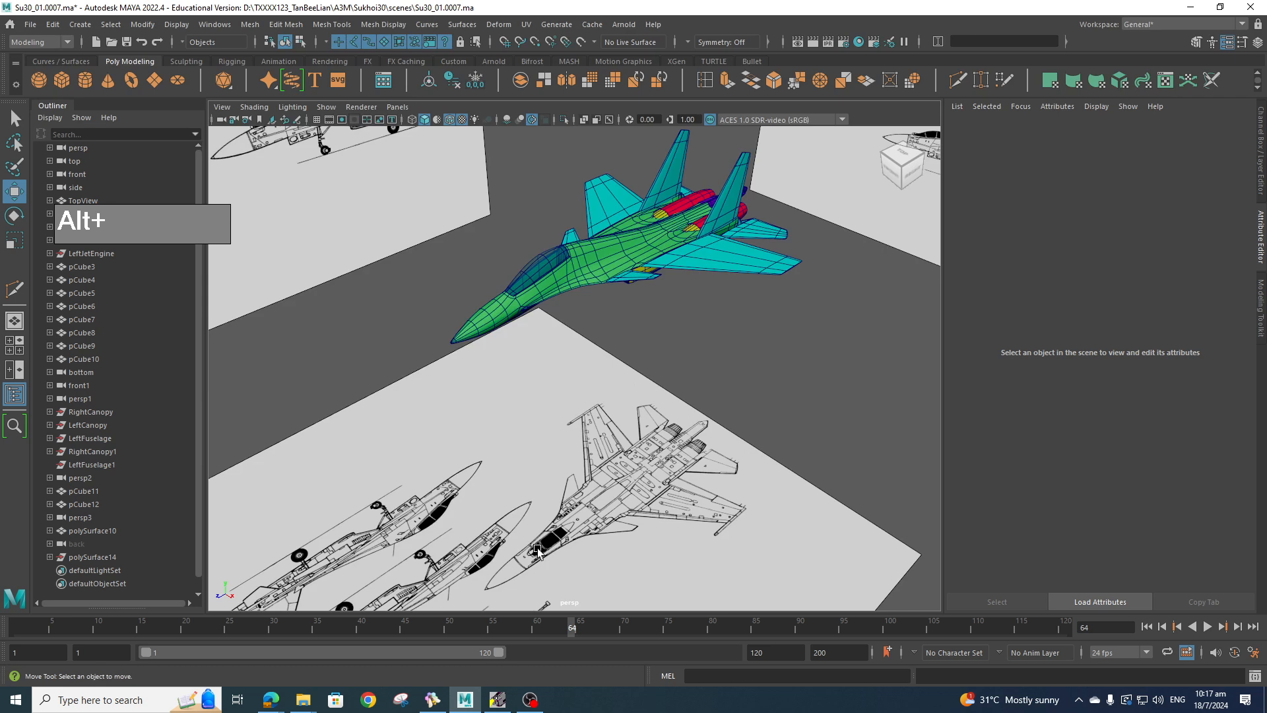
pyautogui.keyDown('alt'); pyautogui.moveTo(521, 530); pyautogui.dragTo(569, 530); pyautogui.keyUp('alt')
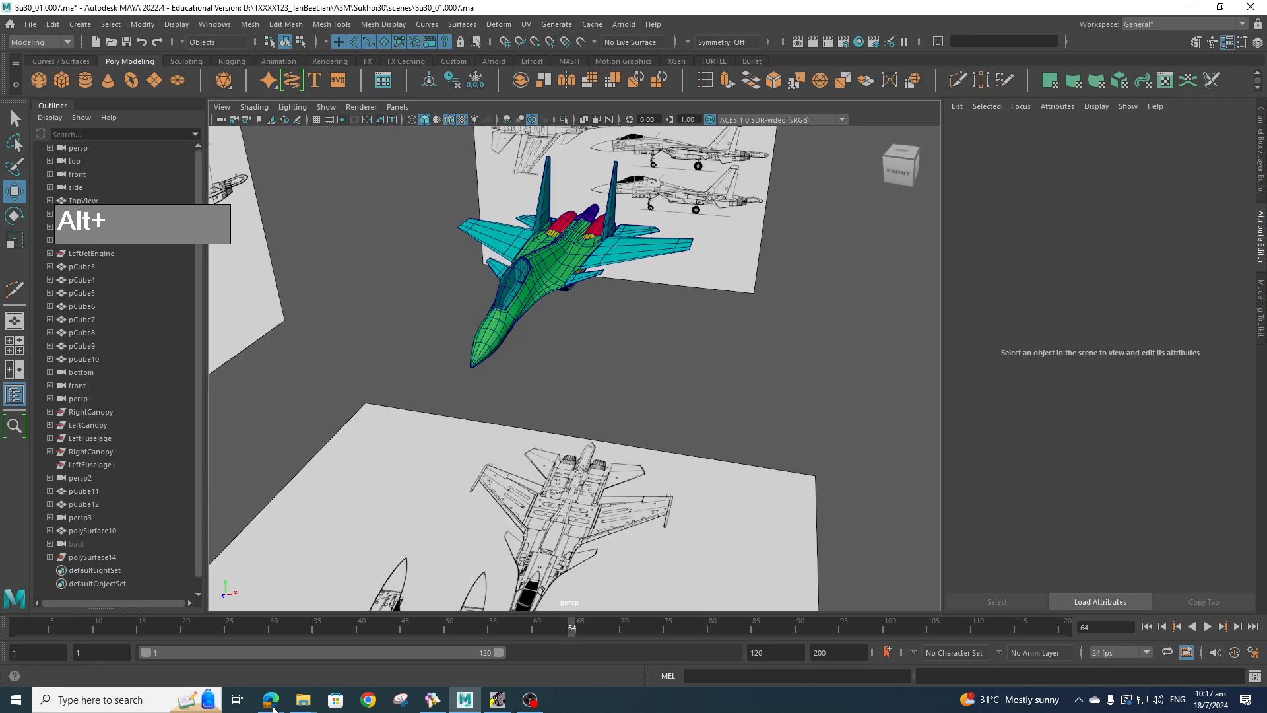
# - Switch to the BeeRef reference board and examine the photo of the real jet's nose, canopy and cockpit
pyautogui.click(433, 704)
pyautogui.scroll(5, 1038, 264)
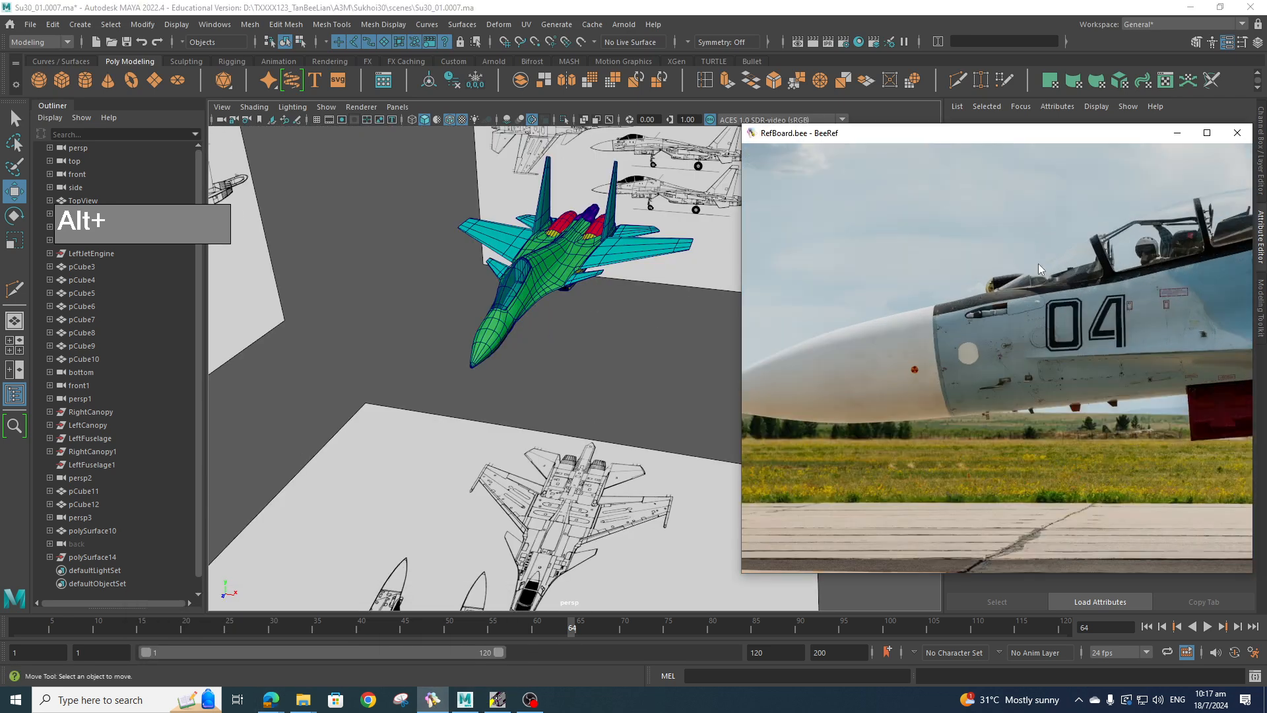
pyautogui.scroll(-3, 979, 326)
pyautogui.scroll(4, 979, 349)
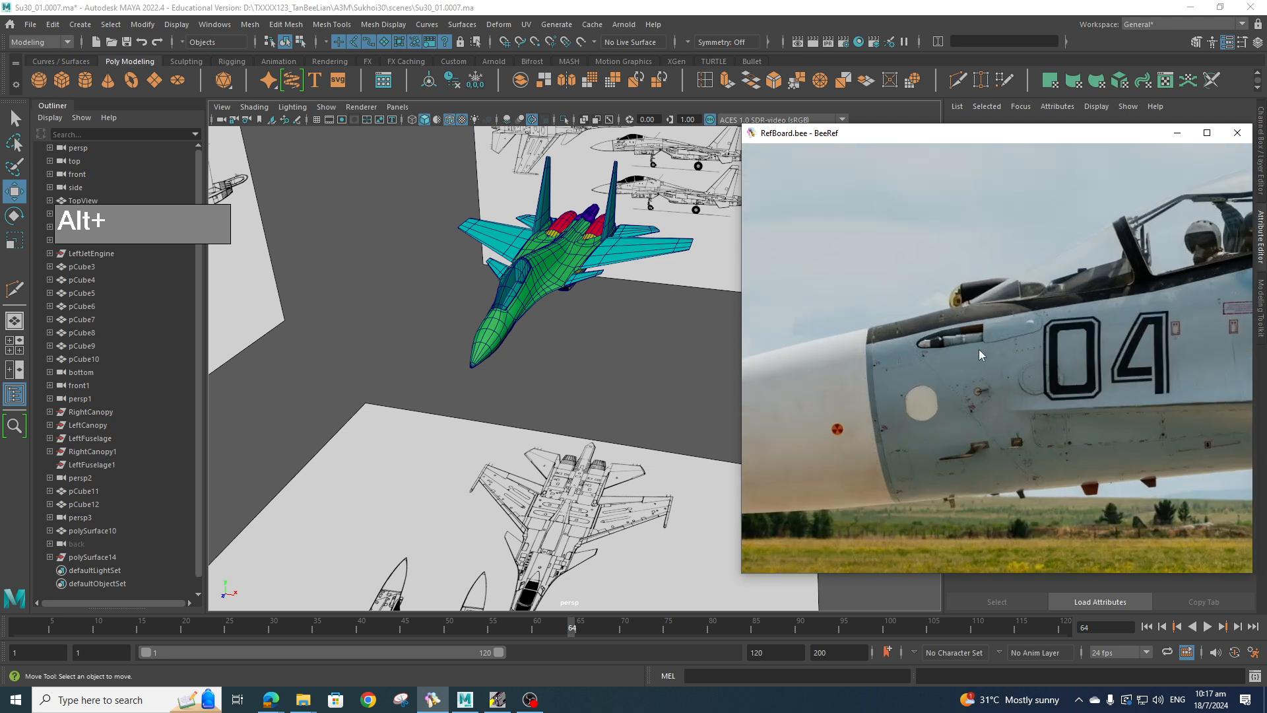
pyautogui.rightClick(981, 353)
pyautogui.click(1115, 498)
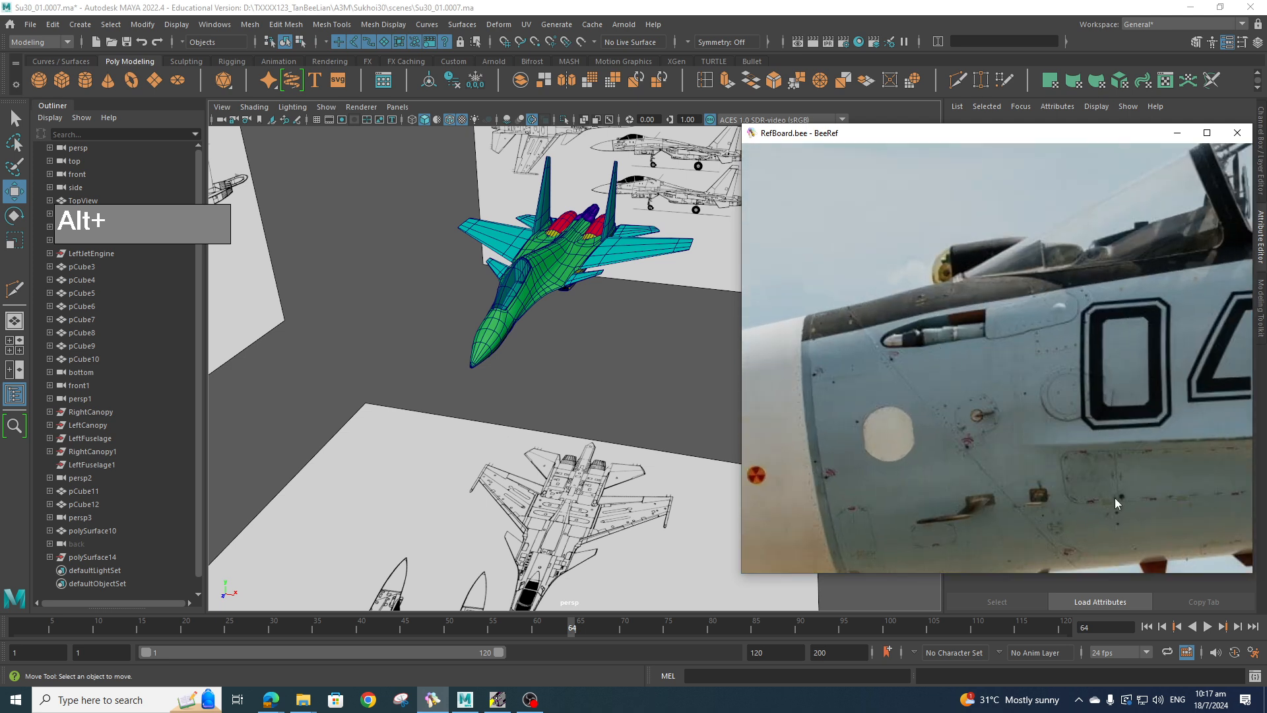
pyautogui.scroll(-5, 1103, 468)
pyautogui.keyDown('alt'); pyautogui.moveTo(1103, 469); pyautogui.dragTo(881, 467); pyautogui.keyUp('alt')
pyautogui.scroll(2, 968, 425)
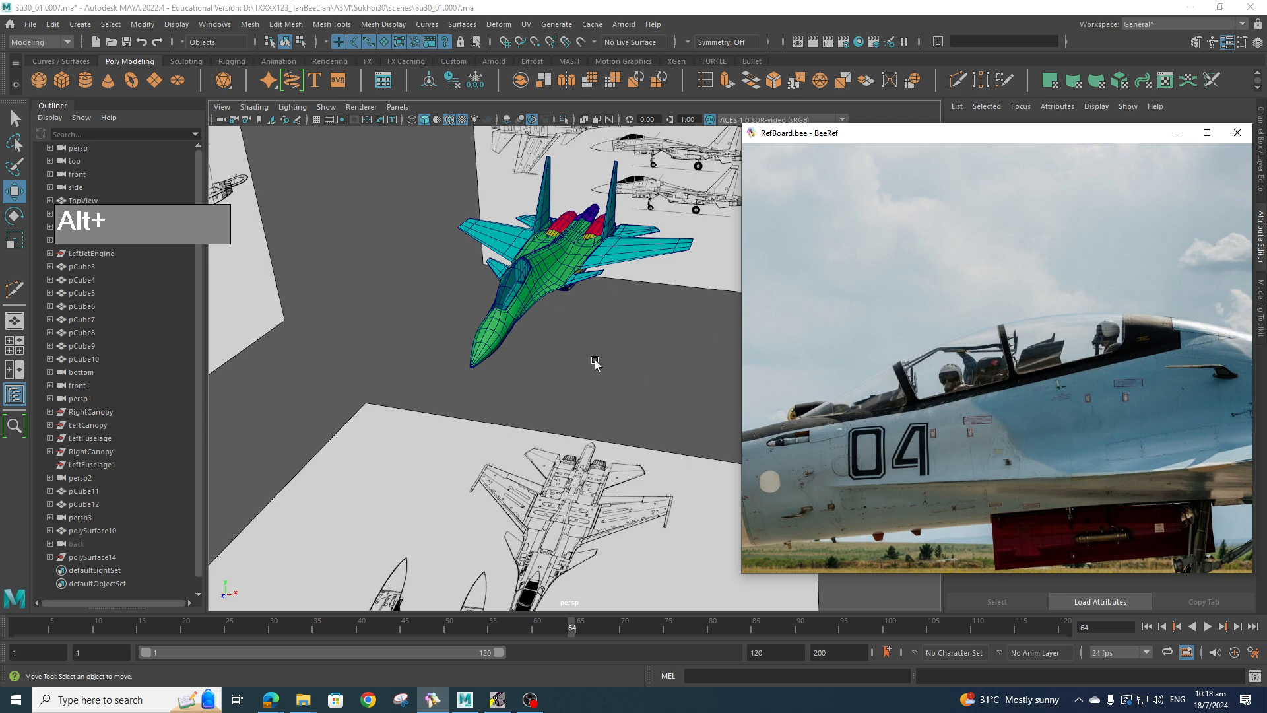
# - Switch back to Maya, show the viewport full screen and examine the complete aircraft with its cockpit from the front quarter
pyautogui.keyDown('alt'); pyautogui.moveTo(595, 362); pyautogui.dragTo(607, 425); pyautogui.keyUp('alt')
pyautogui.scroll(5, 608, 425)
pyautogui.keyDown('alt'); pyautogui.moveTo(608, 424); pyautogui.dragTo(758, 424, button='middle'); pyautogui.keyUp('alt')
pyautogui.keyDown('alt'); pyautogui.moveTo(758, 424); pyautogui.dragTo(661, 466); pyautogui.keyUp('alt')
pyautogui.scroll(-5, 781, 414)
pyautogui.hotkey('ctrl', 'space')
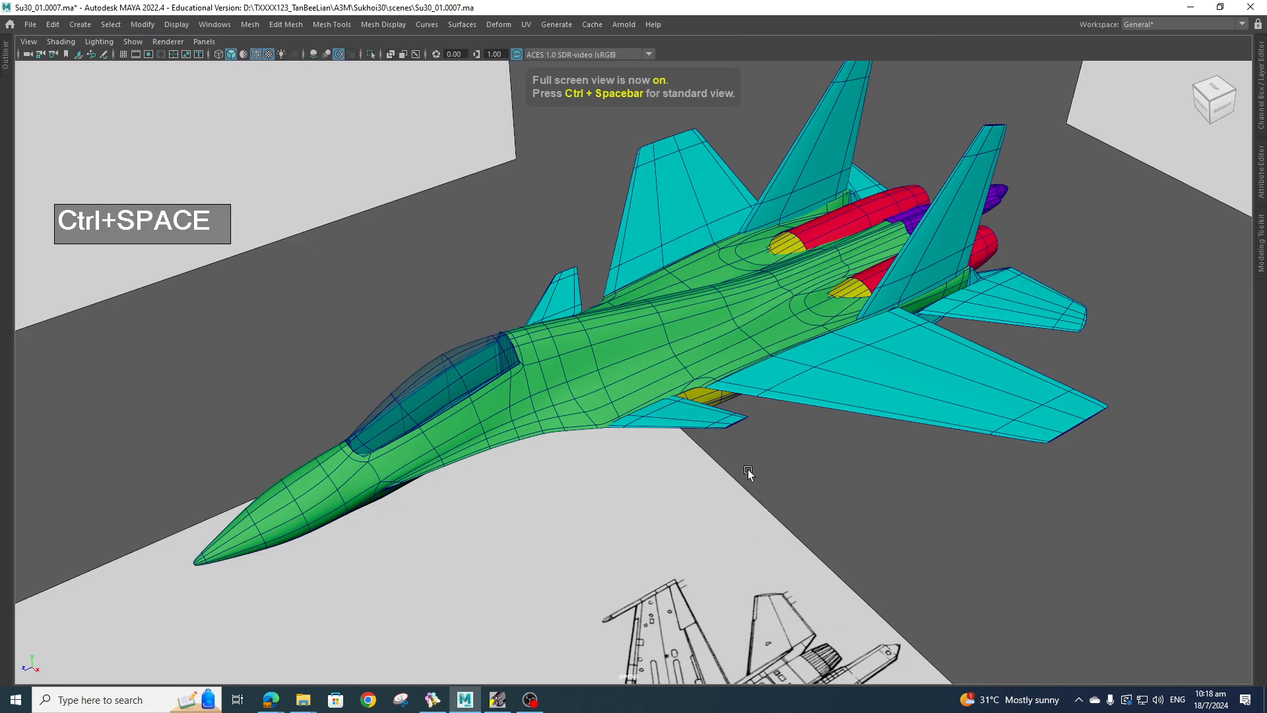
pyautogui.moveTo(748, 471)
pyautogui.keyDown('alt'); pyautogui.mouseDown()
pyautogui.moveTo(758, 424)
pyautogui.moveTo(752, 526)
pyautogui.moveTo(769, 482)
pyautogui.mouseUp(); pyautogui.keyUp('alt')
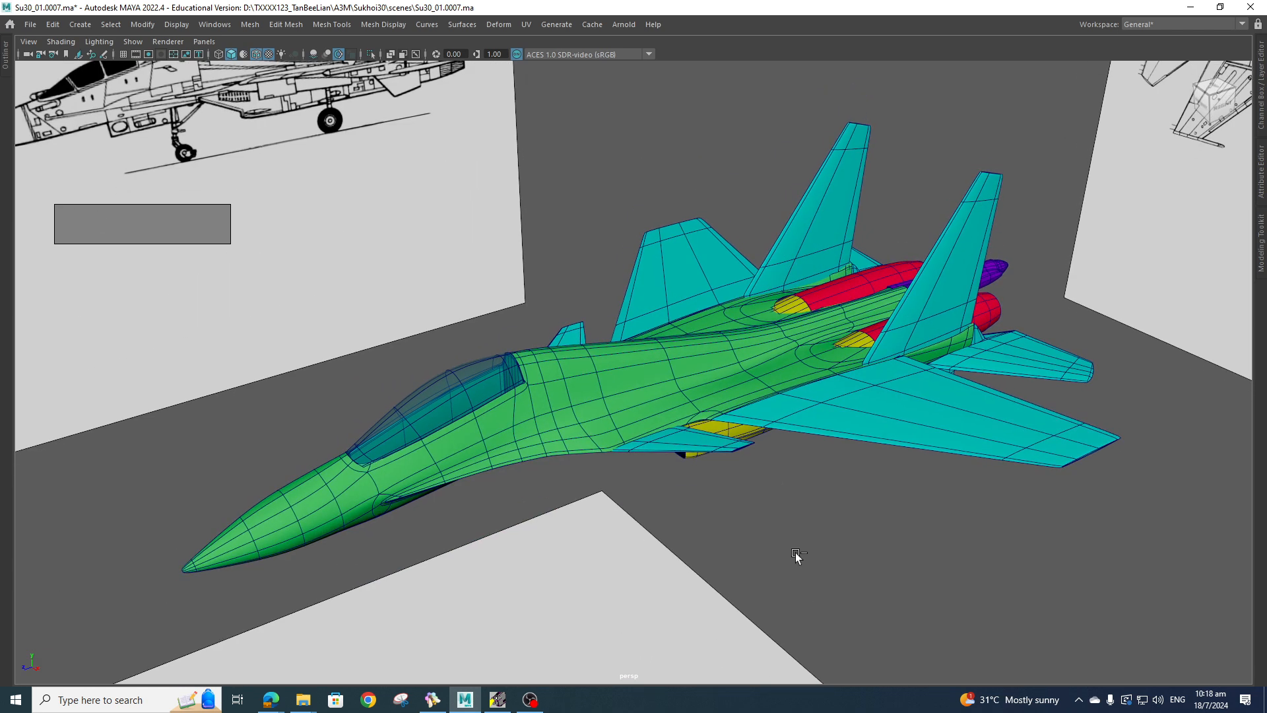